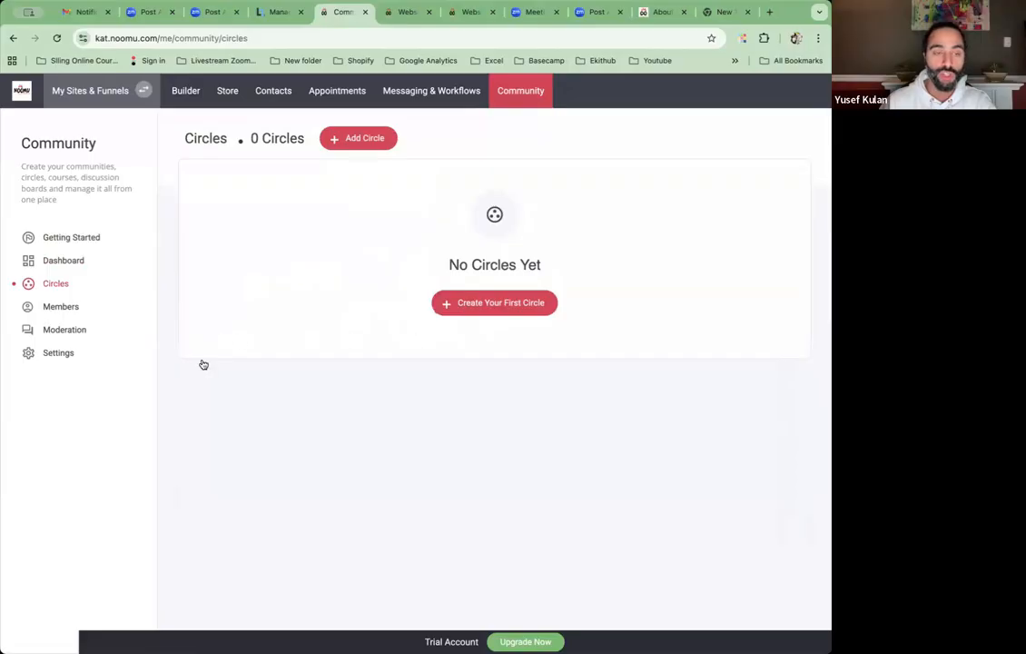
# - Look through the community's Members, Moderation with its Waiting Approval messages, and Settings pages
pyautogui.click(61, 309)
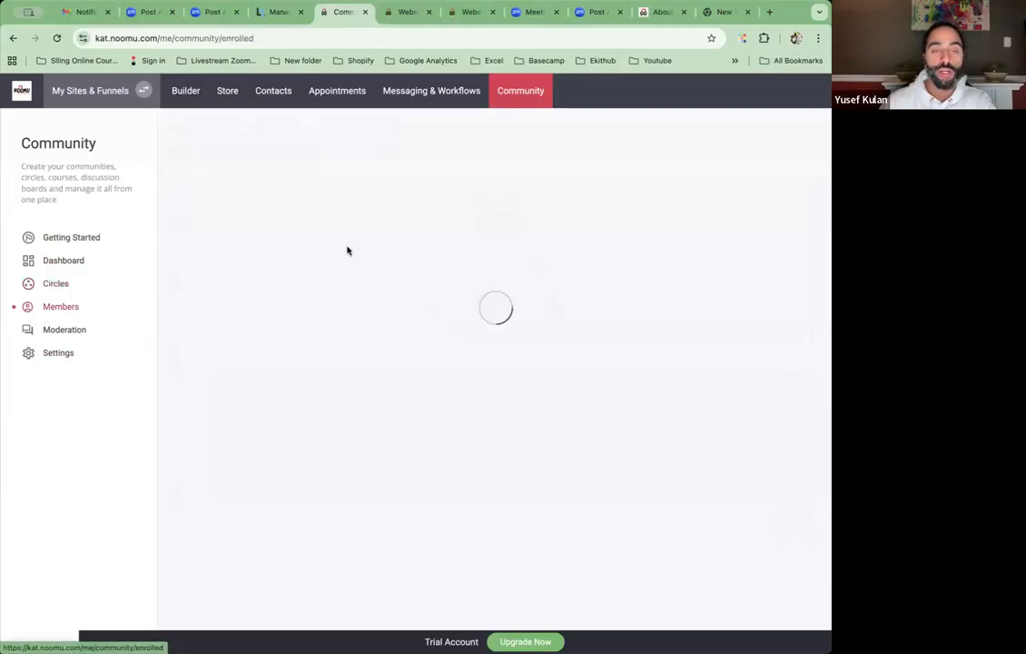
pyautogui.click(71, 329)
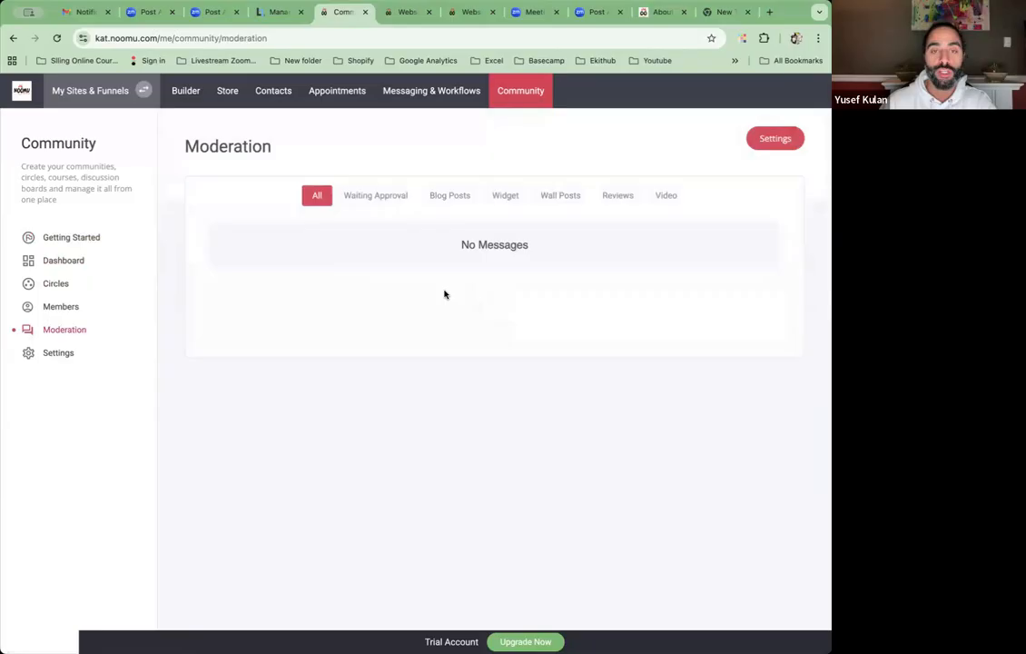
pyautogui.click(356, 201)
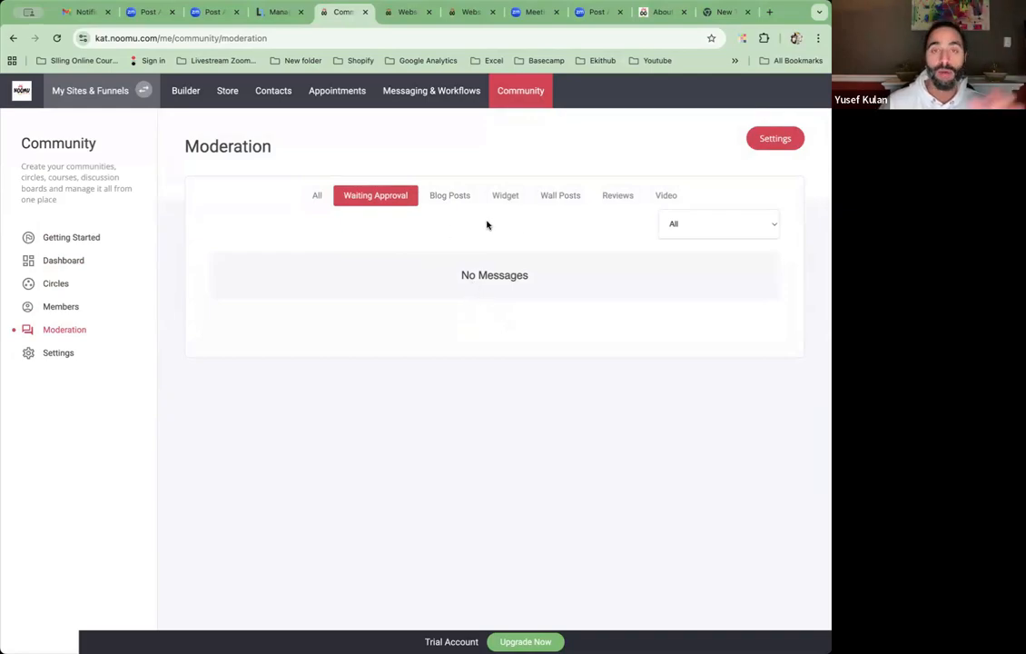
pyautogui.click(64, 353)
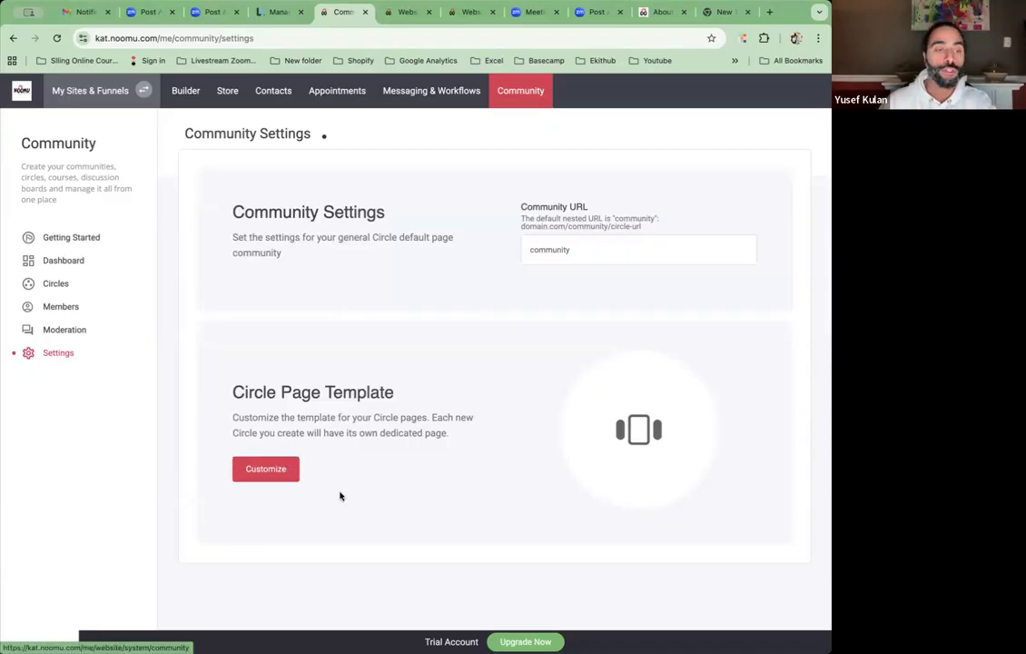
# - Create a new circle from the green The Healing Circle template and name it demo
pyautogui.click(62, 285)
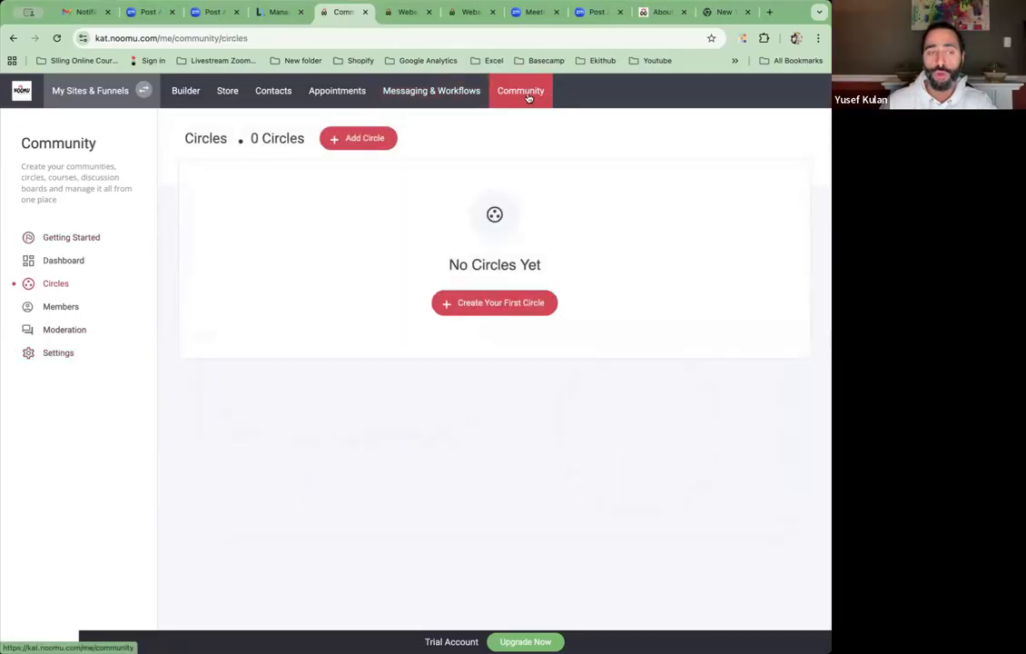
pyautogui.click(450, 306)
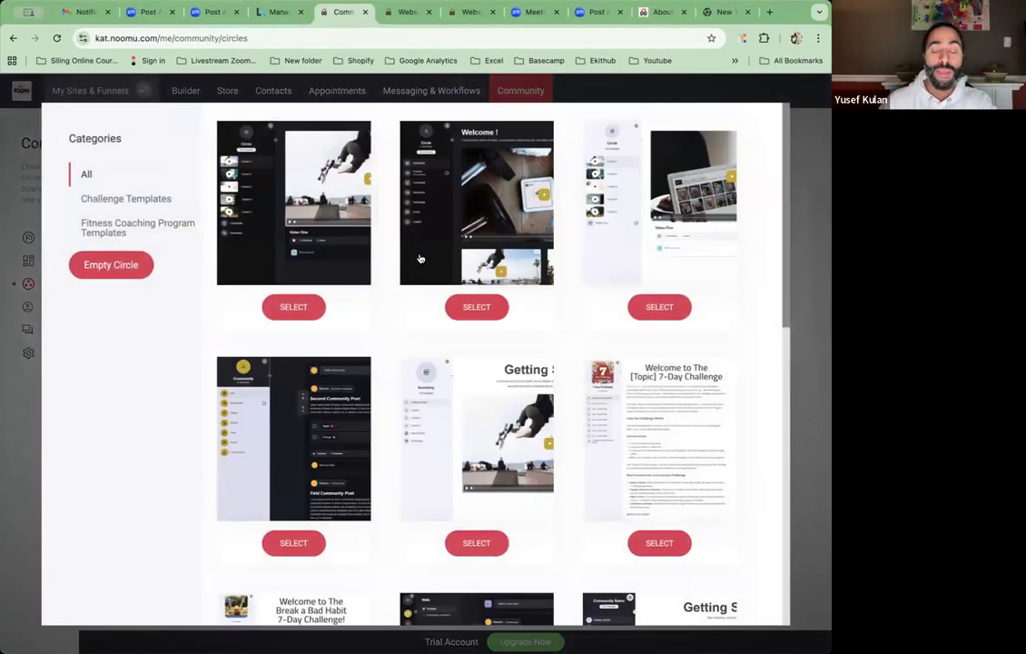
pyautogui.scroll(-1, 668, 283)
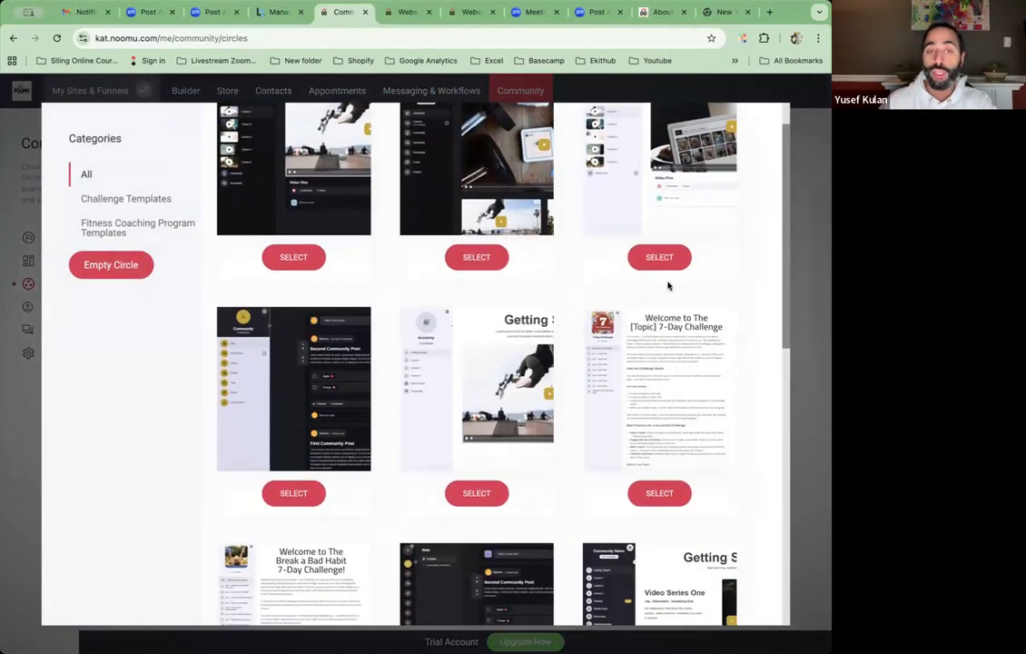
pyautogui.scroll(1, 618, 291)
pyautogui.scroll(-10, 697, 310)
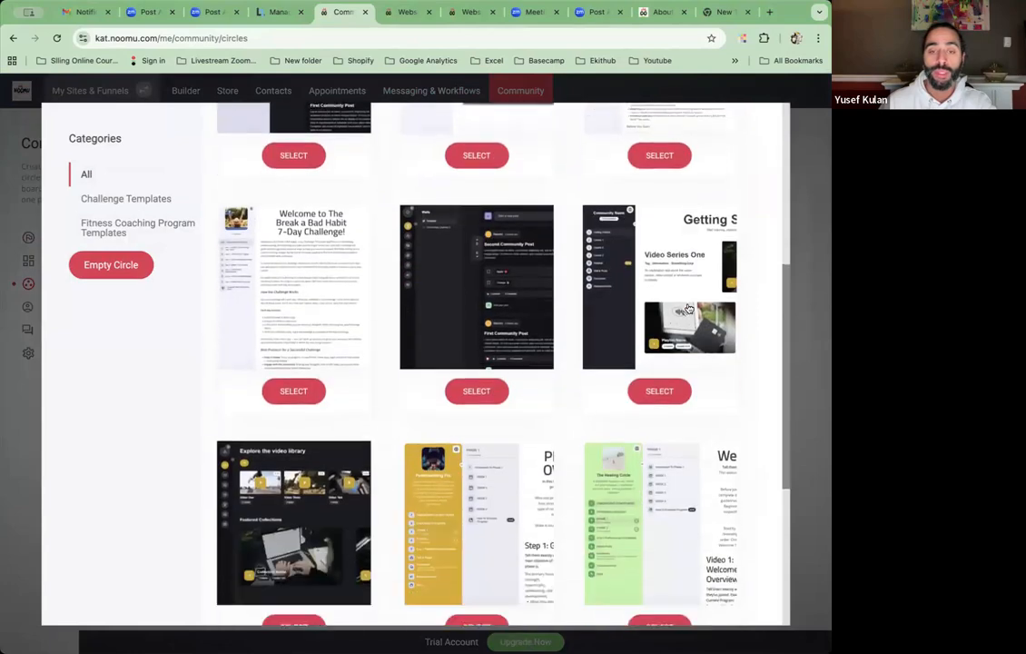
pyautogui.scroll(3, 685, 306)
pyautogui.scroll(-4, 687, 307)
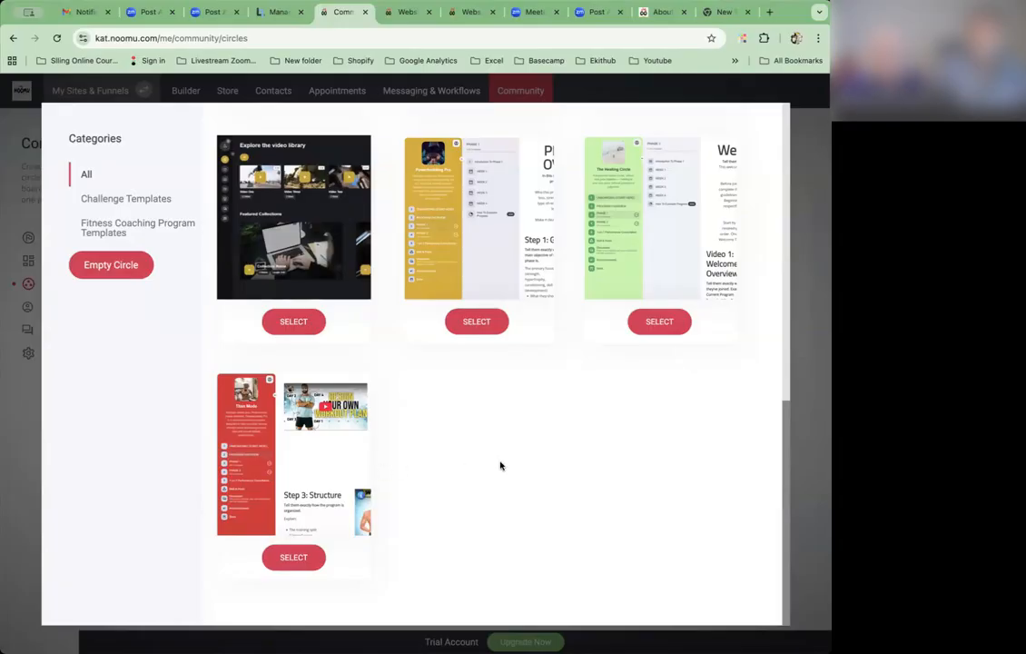
pyautogui.click(662, 322)
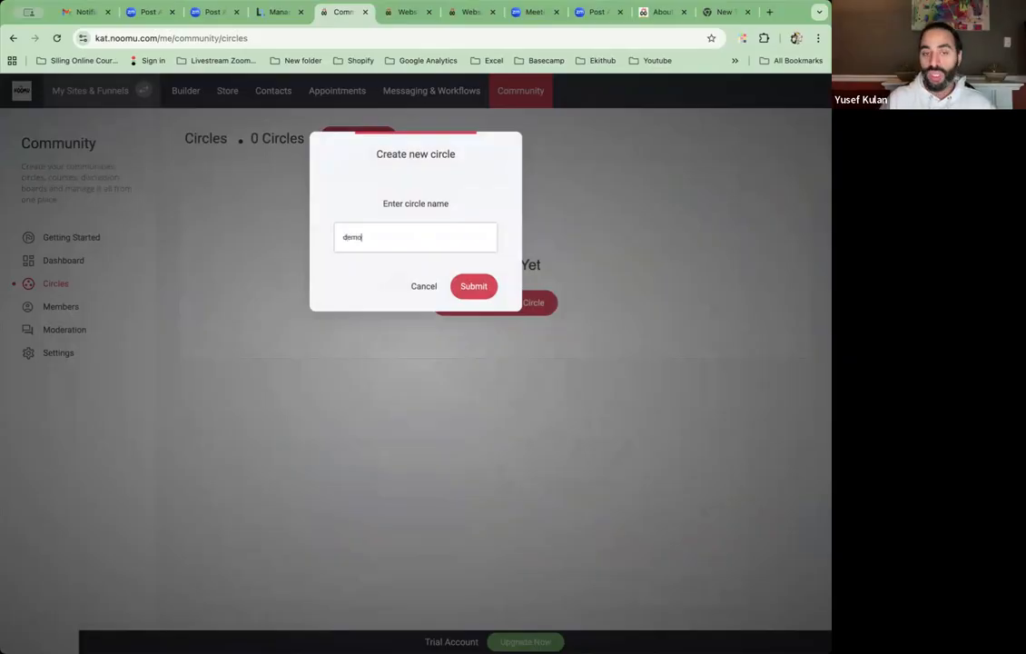
pyautogui.click(473, 287)
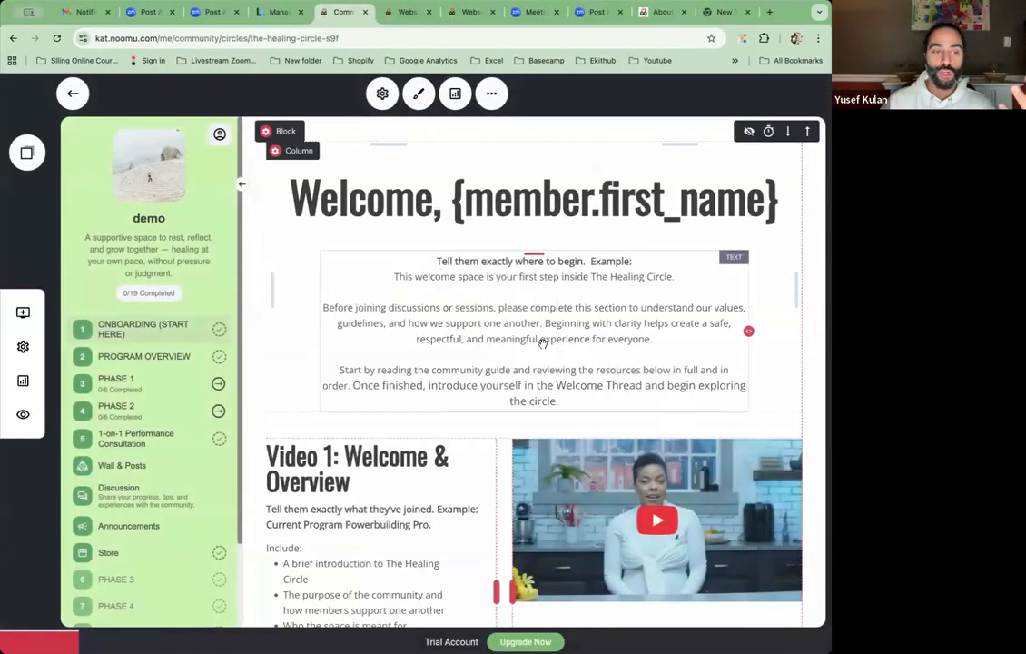
# - Preview the demo circle and read through its onboarding page with the introductory video sections
pyautogui.click(23, 417)
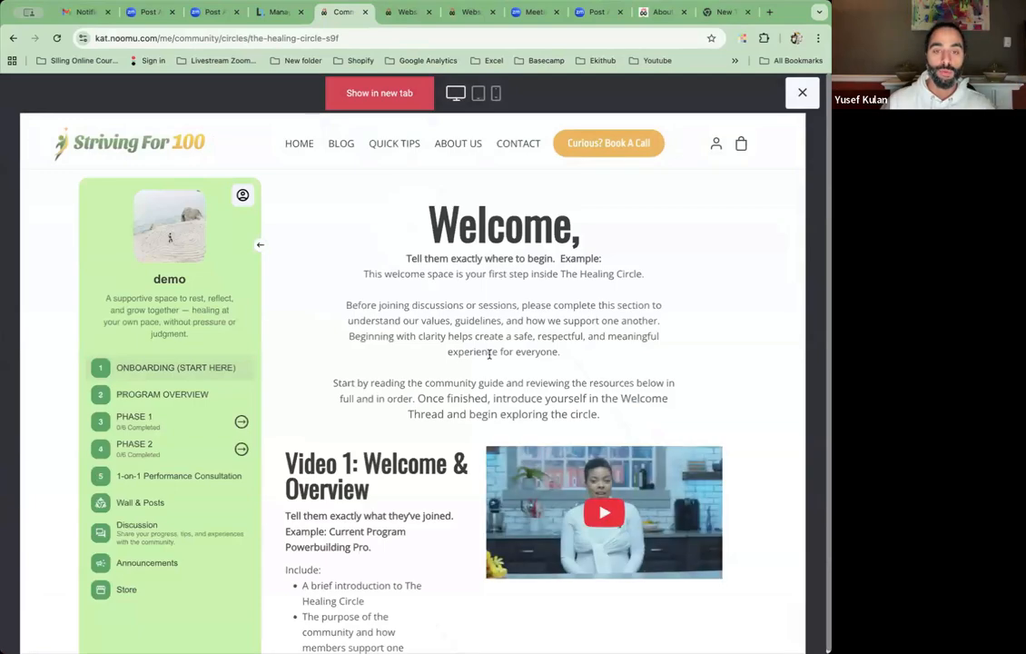
pyautogui.scroll(-5, 488, 357)
pyautogui.scroll(-10, 401, 370)
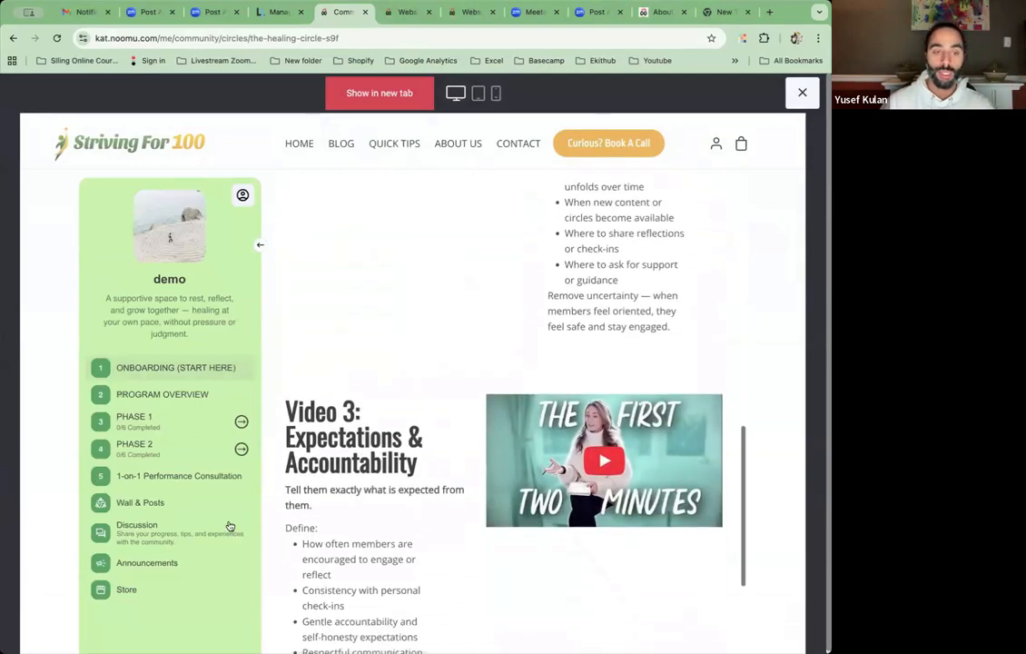
pyautogui.scroll(15, 300, 425)
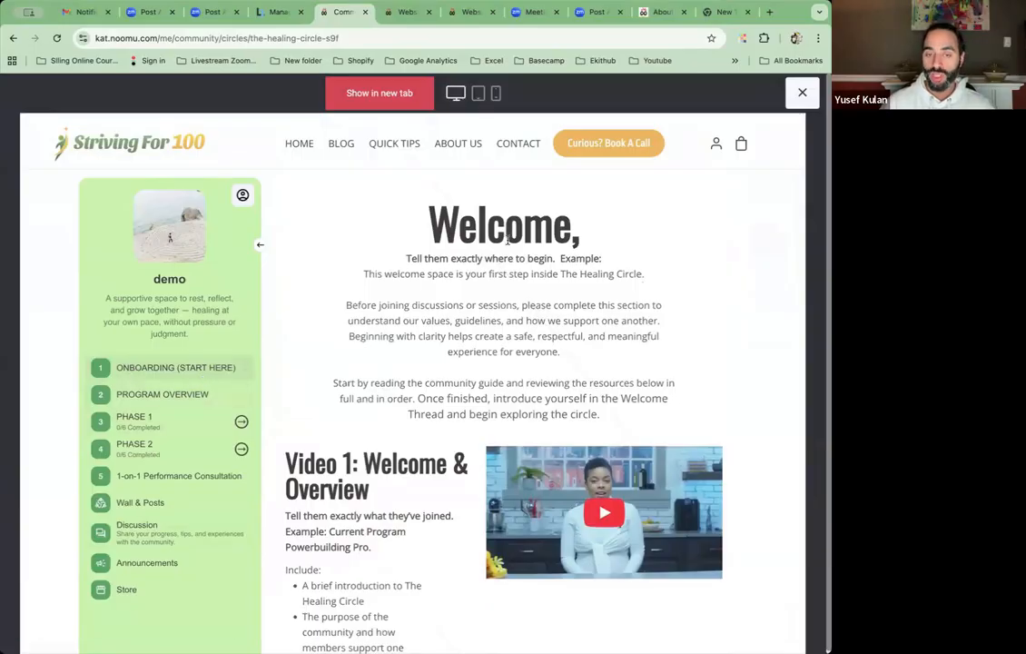
pyautogui.scroll(-5, 414, 434)
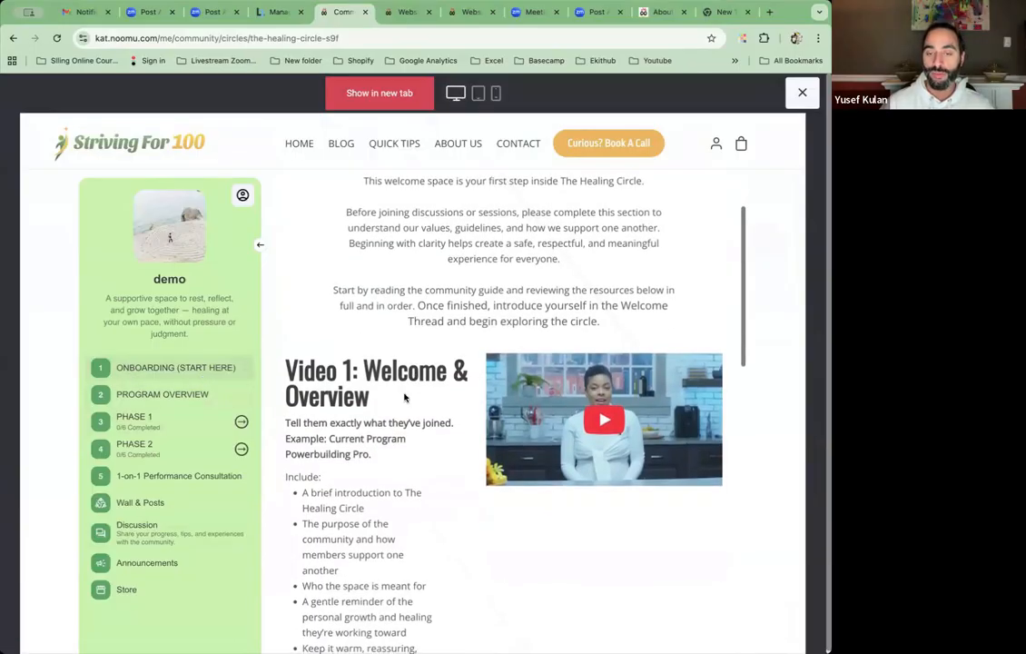
pyautogui.scroll(-5, 409, 400)
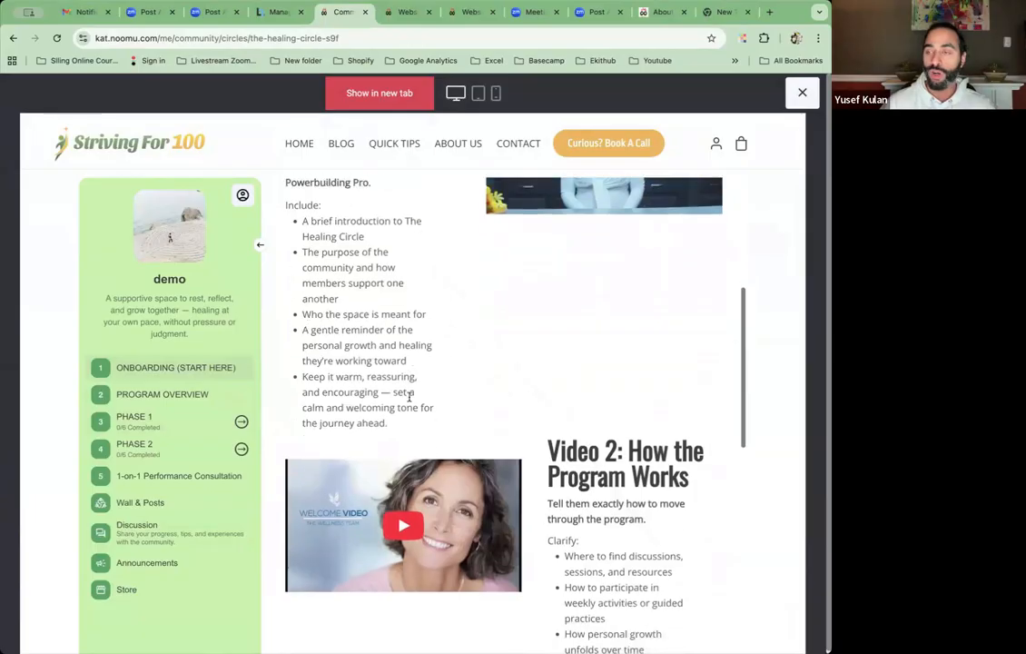
pyautogui.scroll(-6, 410, 401)
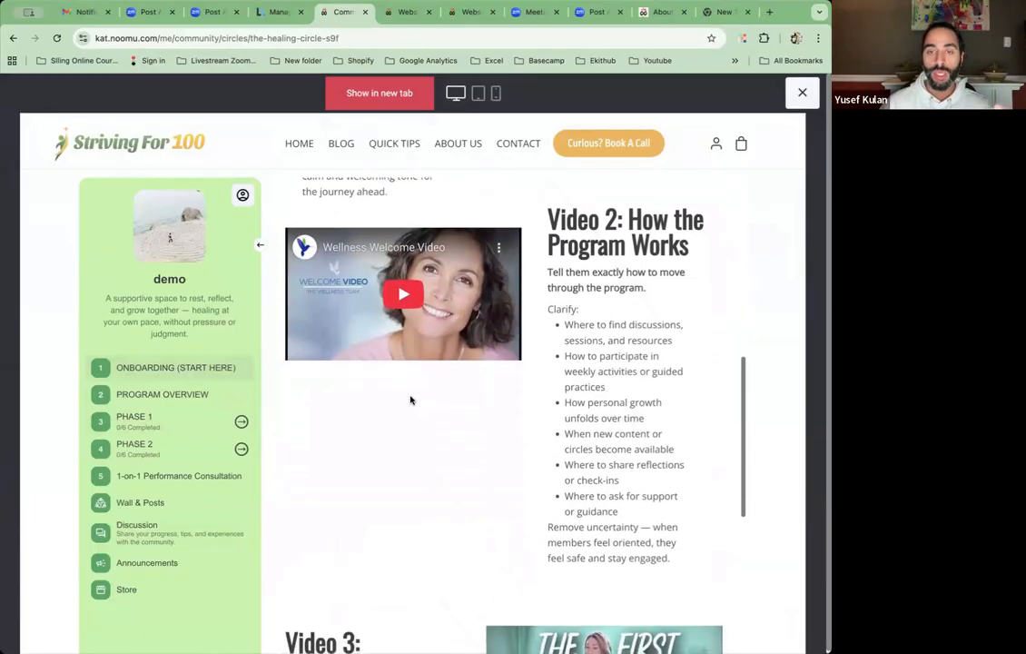
pyautogui.scroll(-2, 410, 401)
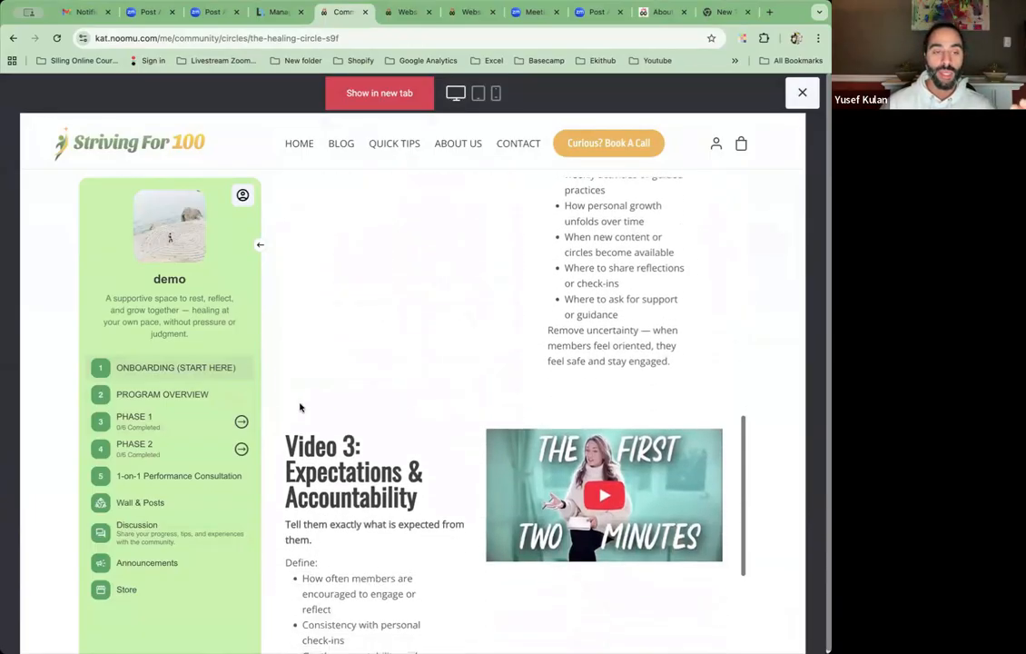
# - Read through the Program Overview page of the circle preview, from the introduction to Step 3: Structure
pyautogui.click(164, 400)
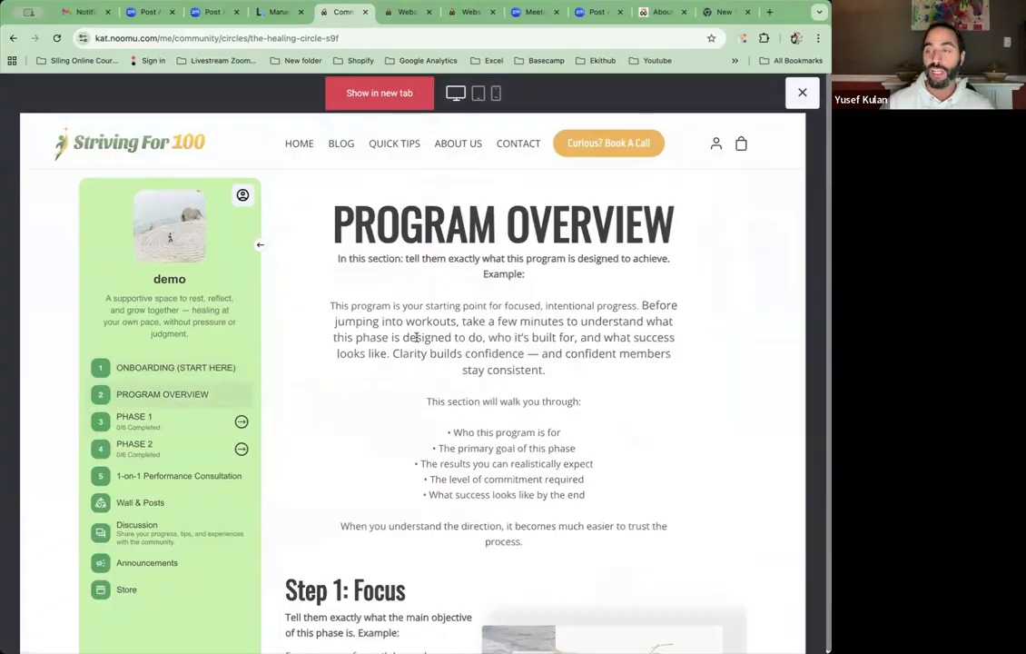
pyautogui.scroll(-9, 420, 259)
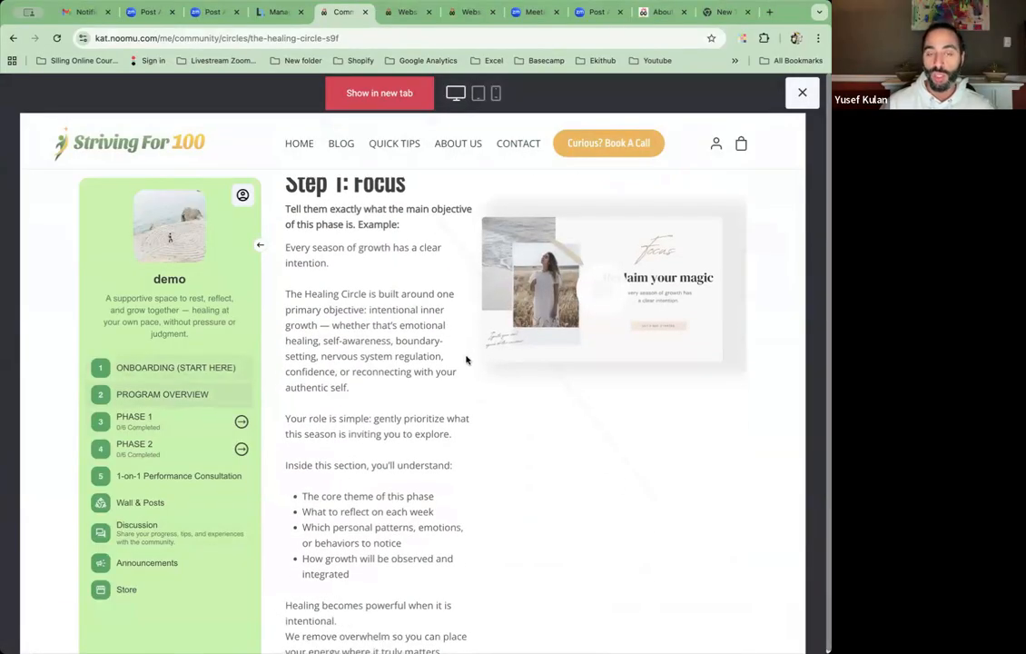
pyautogui.scroll(-15, 463, 360)
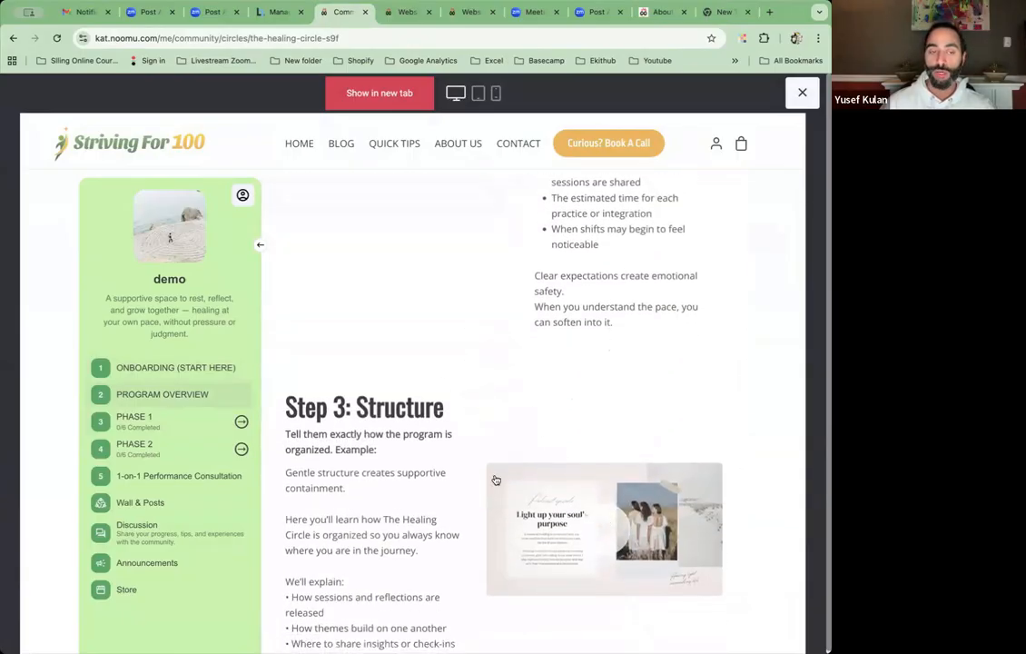
# - Expand Phase 1 in the preview and view its introduction, Week 1 and Week 2 lessons
pyautogui.click(142, 425)
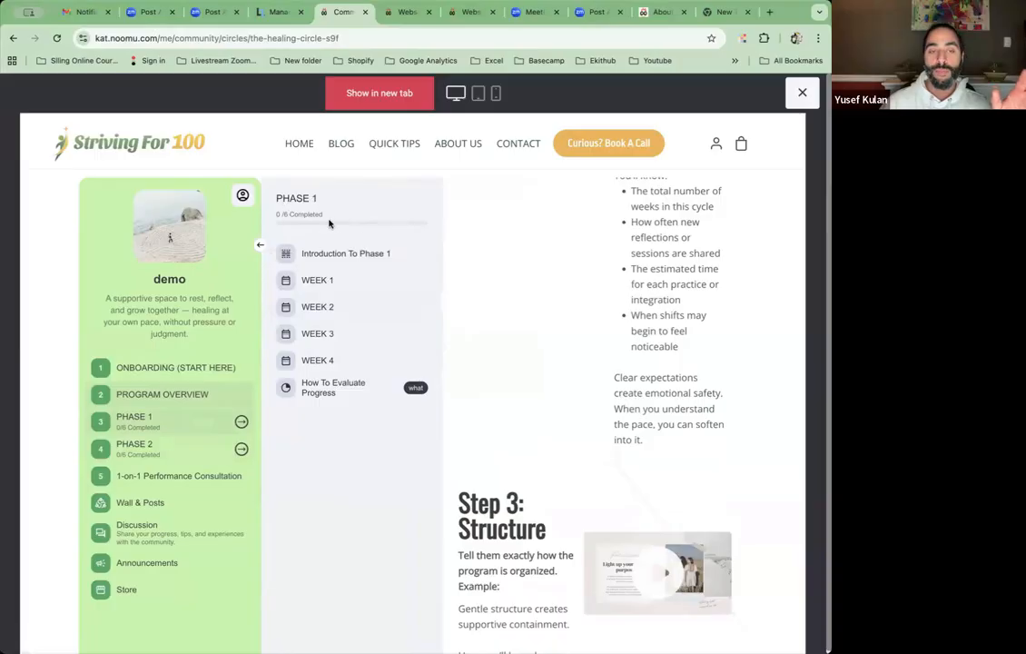
pyautogui.click(311, 257)
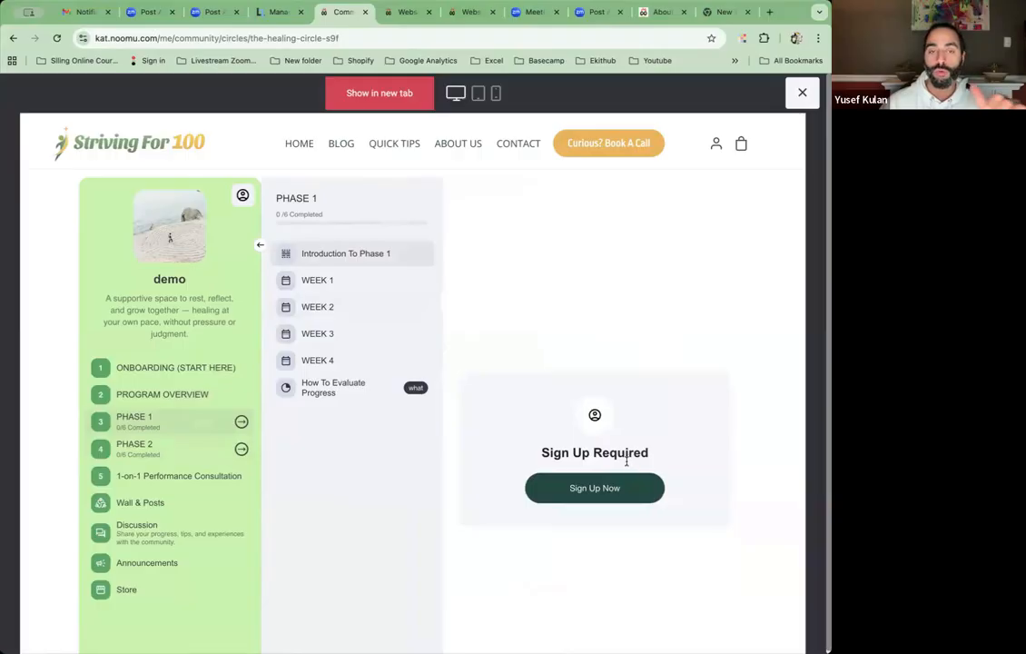
pyautogui.click(333, 289)
pyautogui.click(319, 305)
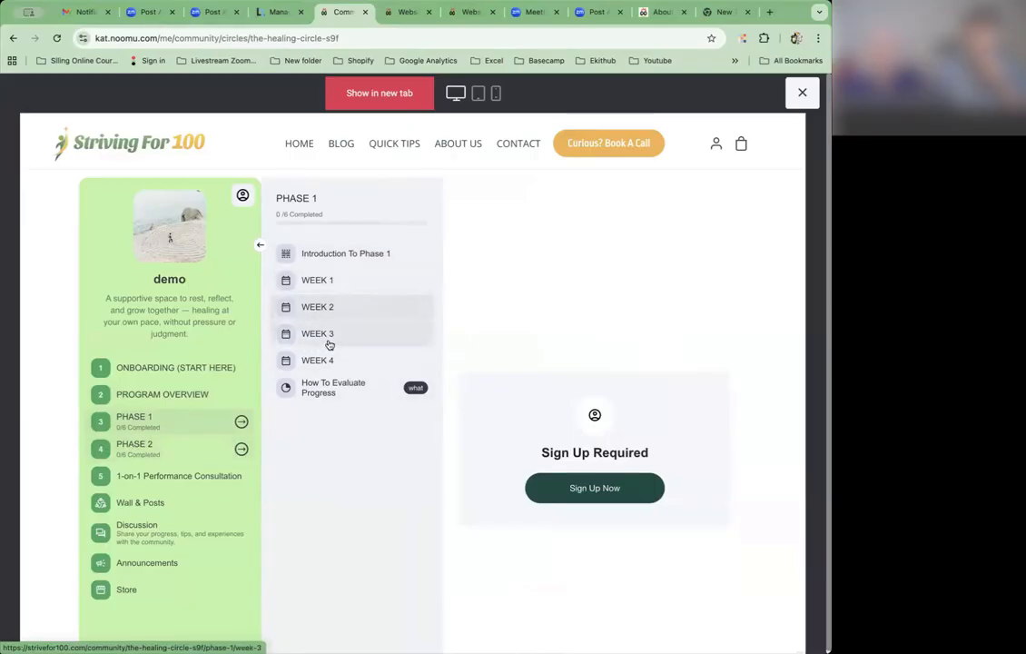
pyautogui.click(307, 303)
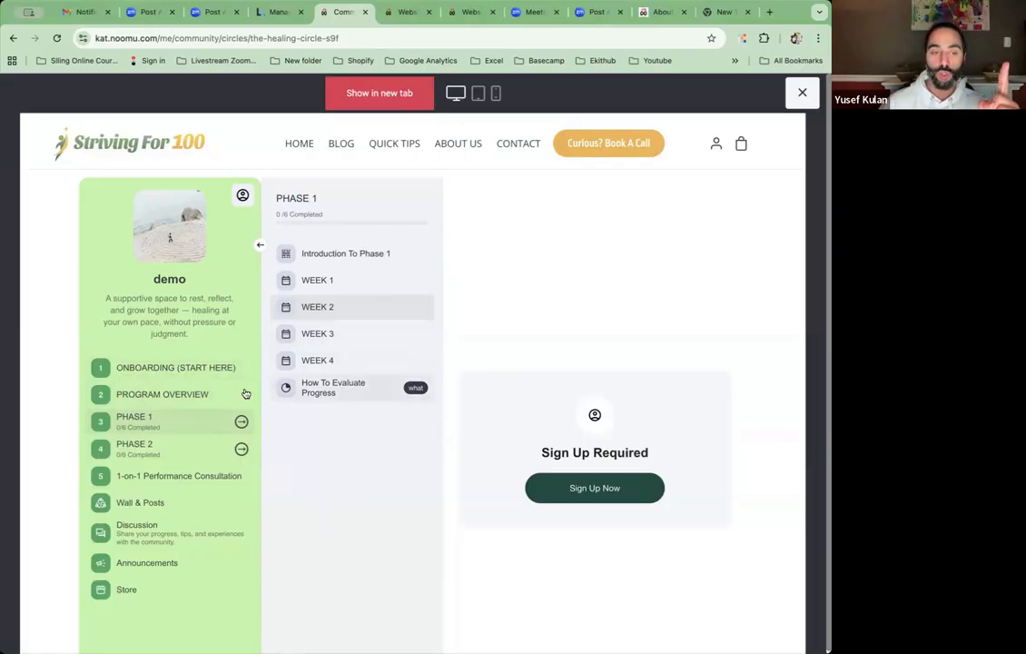
# - Revisit the Onboarding, Program Overview and Phase 1 sections, and review the onboarding page down to Video 4
pyautogui.click(157, 372)
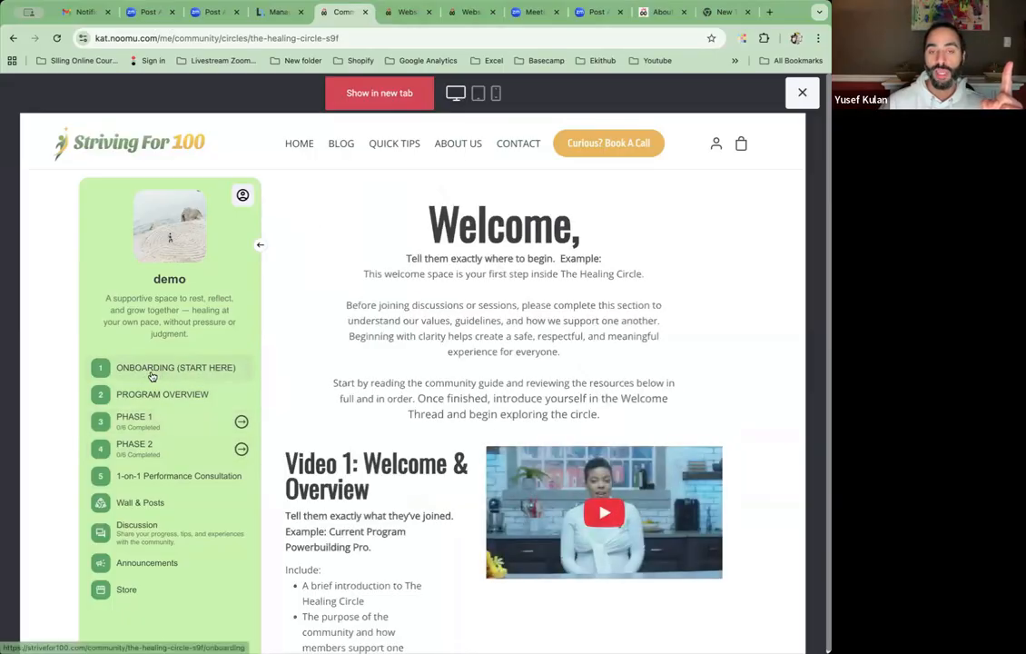
pyautogui.click(173, 396)
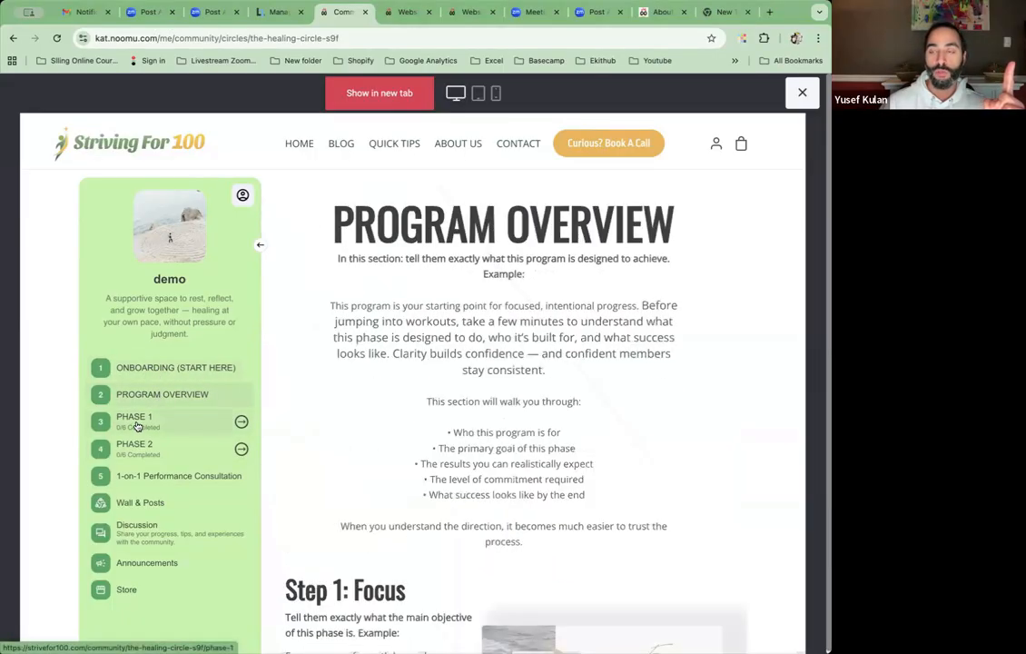
pyautogui.click(137, 426)
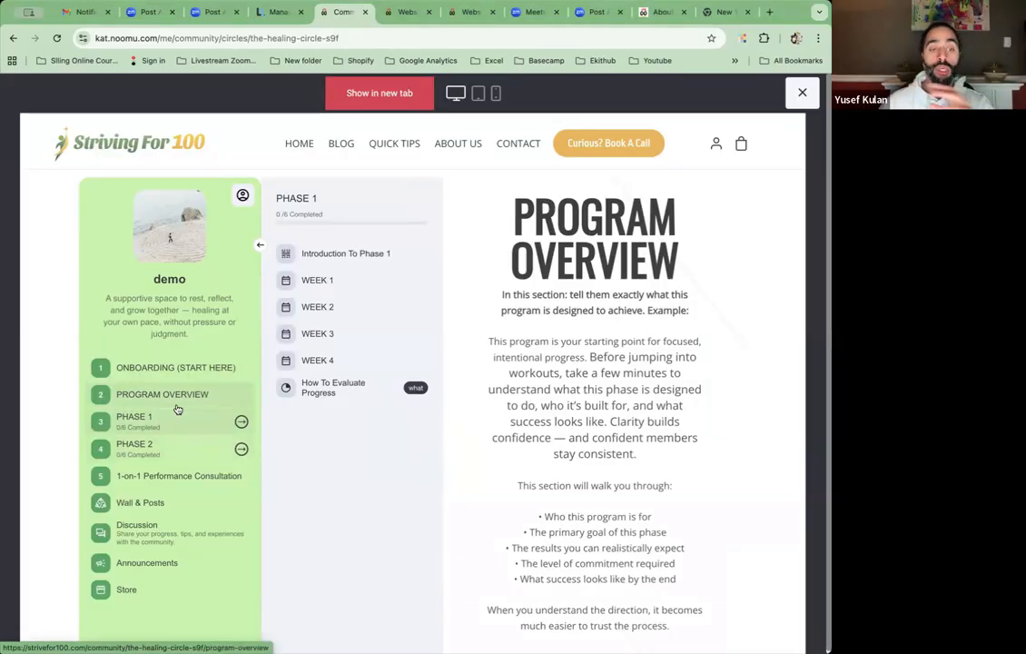
pyautogui.click(166, 369)
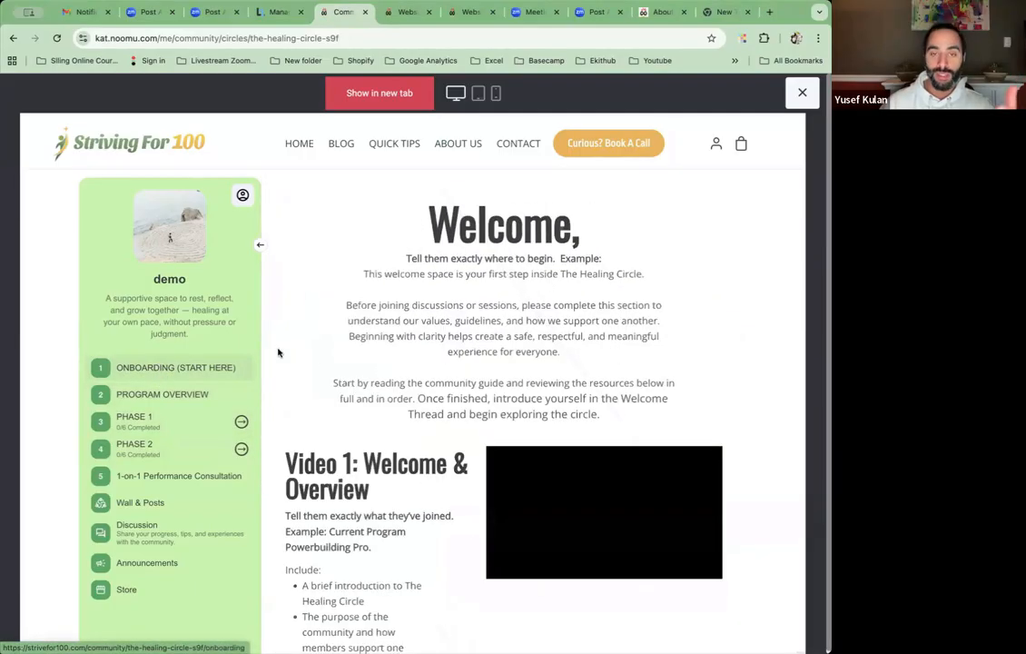
pyautogui.scroll(-20, 383, 393)
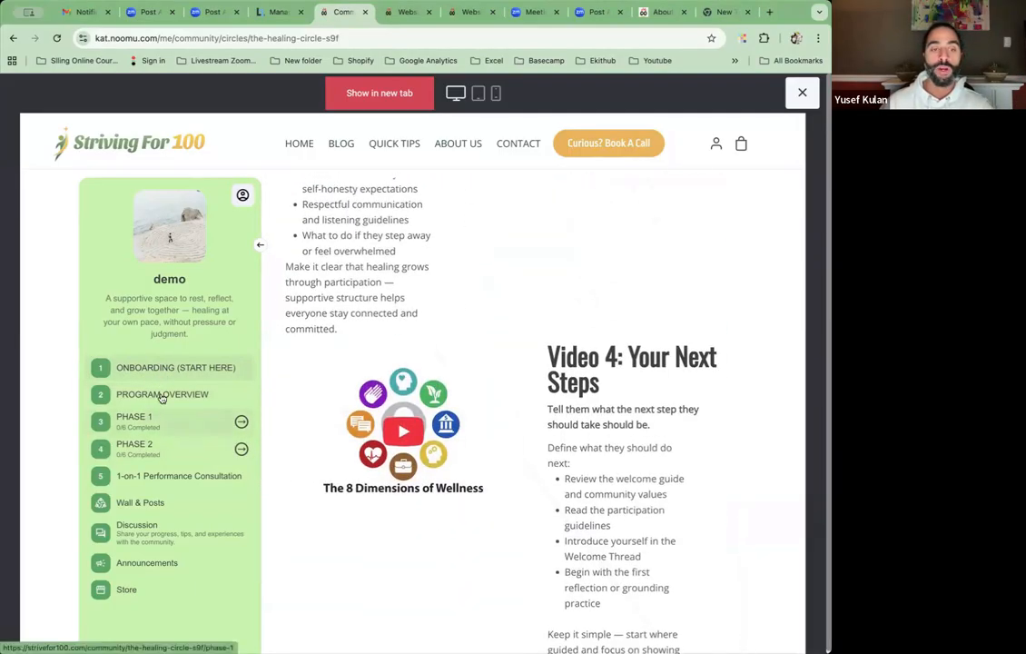
# - View Phase 1 and the 1-on-1 Performance Consultation page in the preview, and return to the circle editor
pyautogui.click(144, 421)
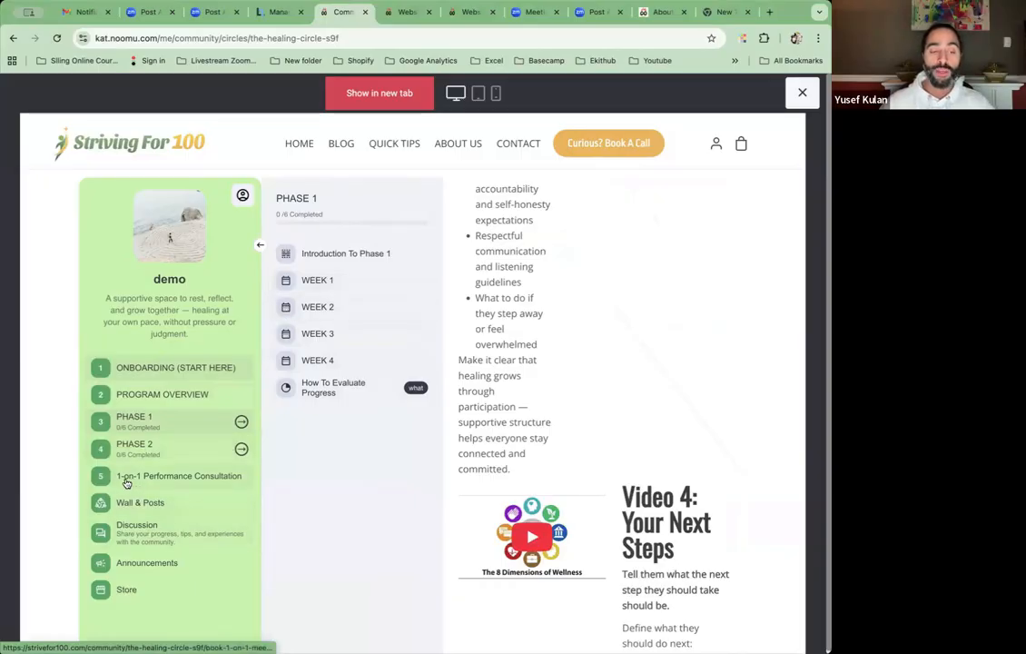
pyautogui.click(132, 479)
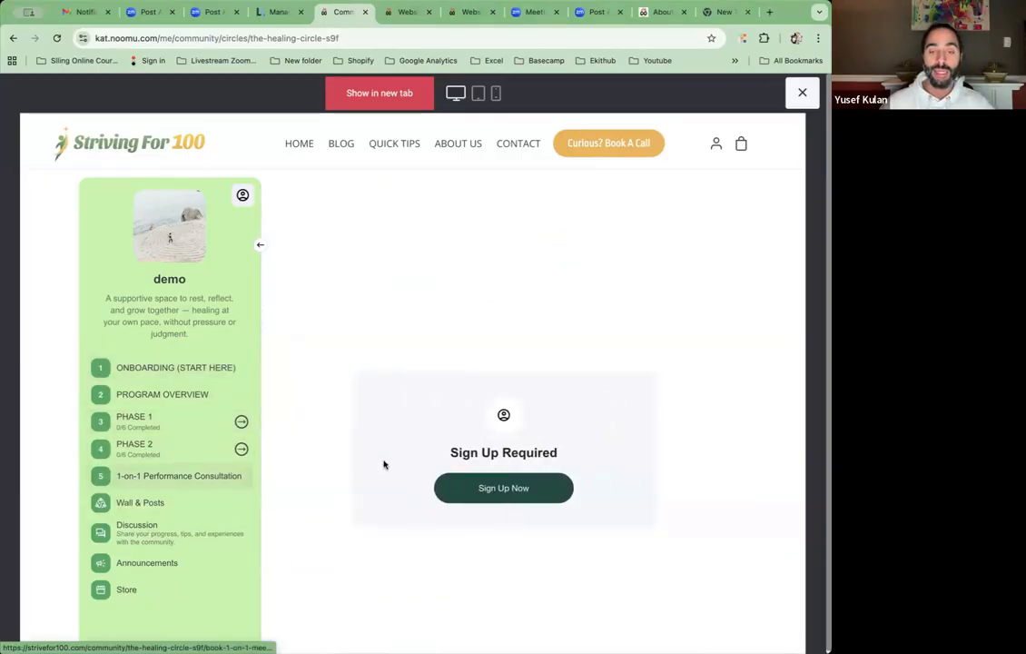
pyautogui.click(801, 92)
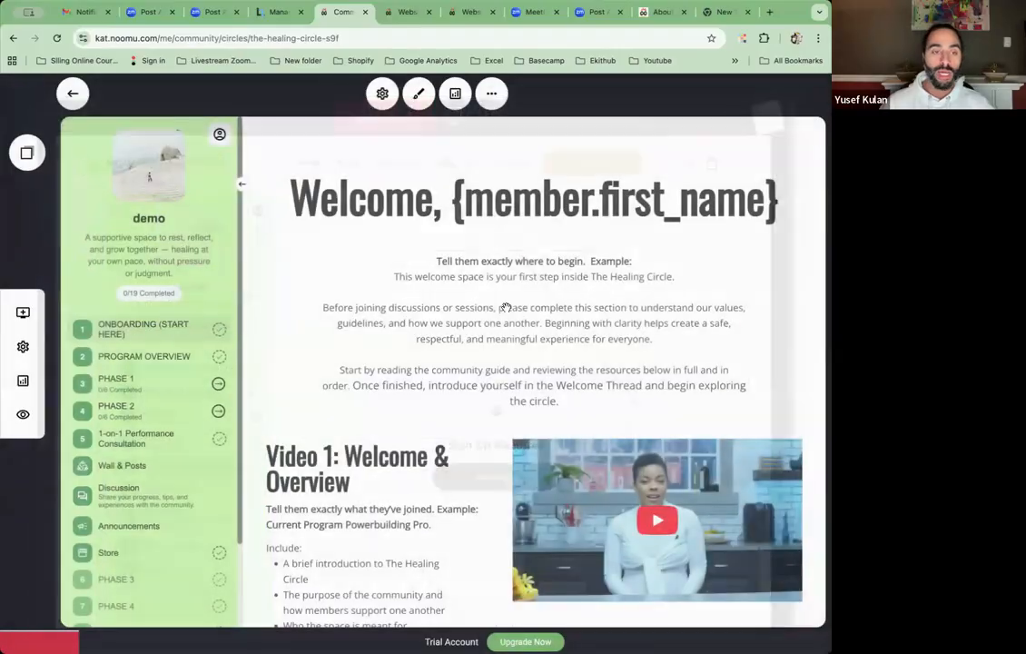
# - Open the 1-on-1 Performance Consultation page in the circle editor to view its booking content
pyautogui.scroll(-2, 423, 313)
pyautogui.scroll(2, 423, 313)
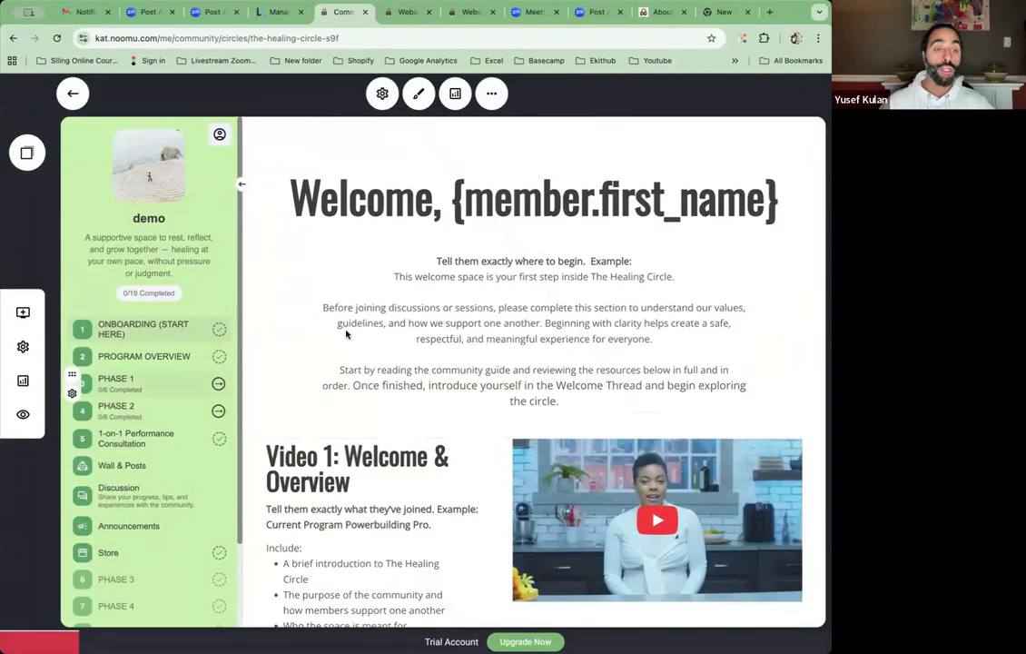
pyautogui.click(124, 442)
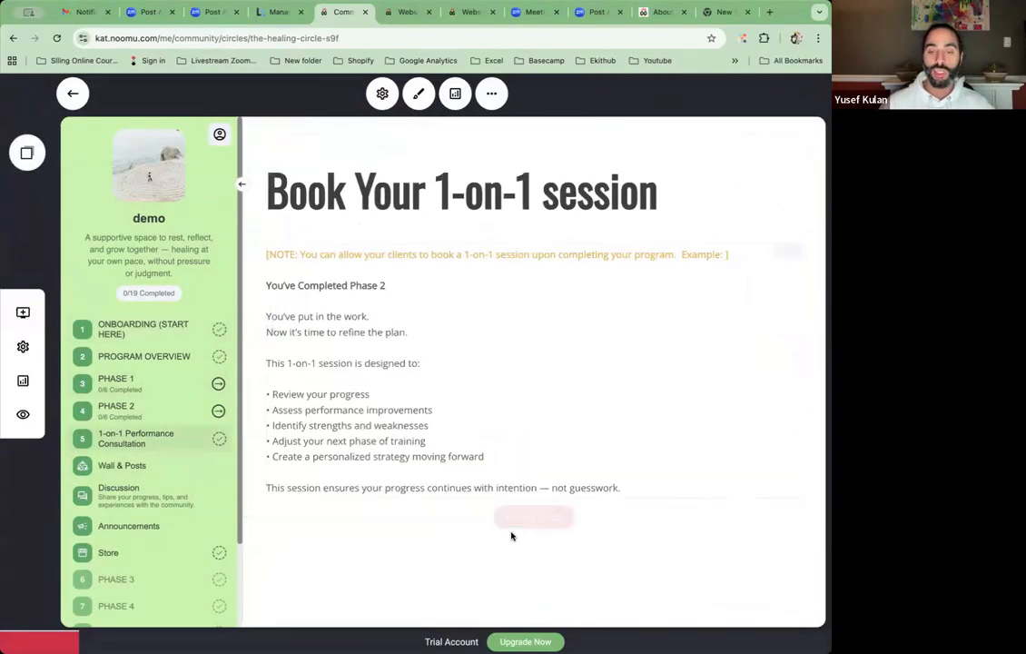
# - Add a Booking widget below the text on the 1-on-1 Performance Consultation page
pyautogui.click(23, 312)
pyautogui.scroll(-5, 155, 305)
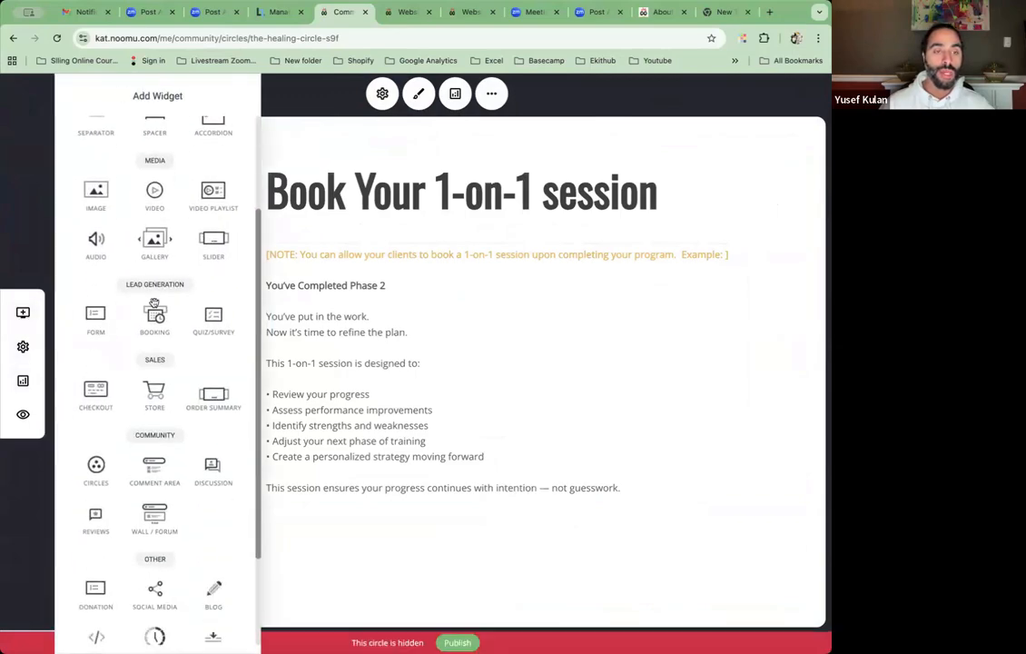
pyautogui.moveTo(152, 259); pyautogui.dragTo(515, 497)
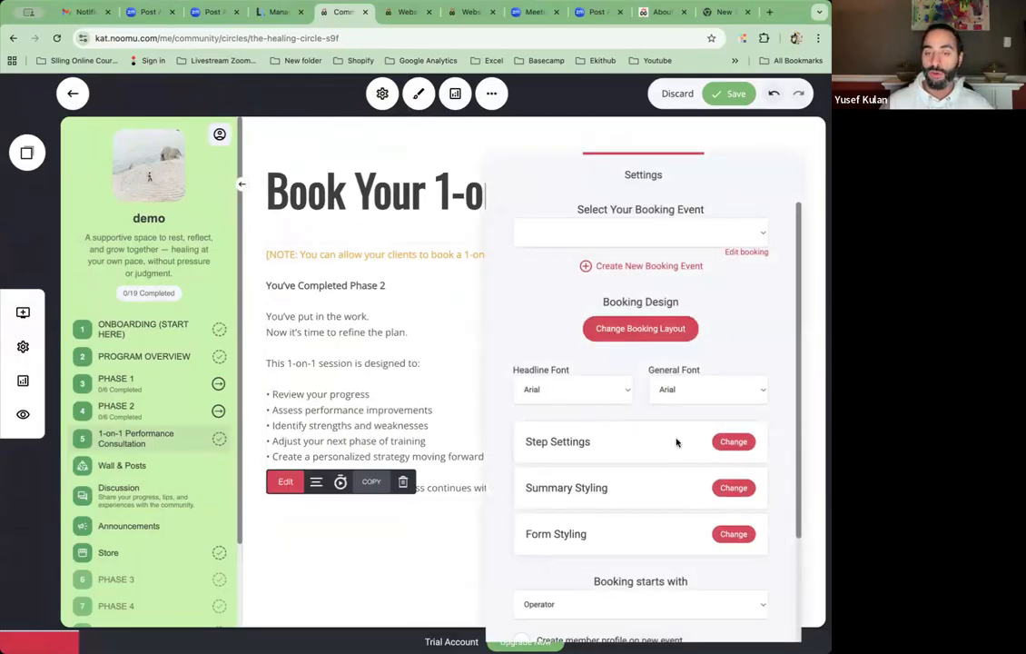
# - Review the booking widget's Step Settings, the "Booking starts with" choices and the email marketing lists, leaving everything unchanged, and close the settings
pyautogui.click(734, 442)
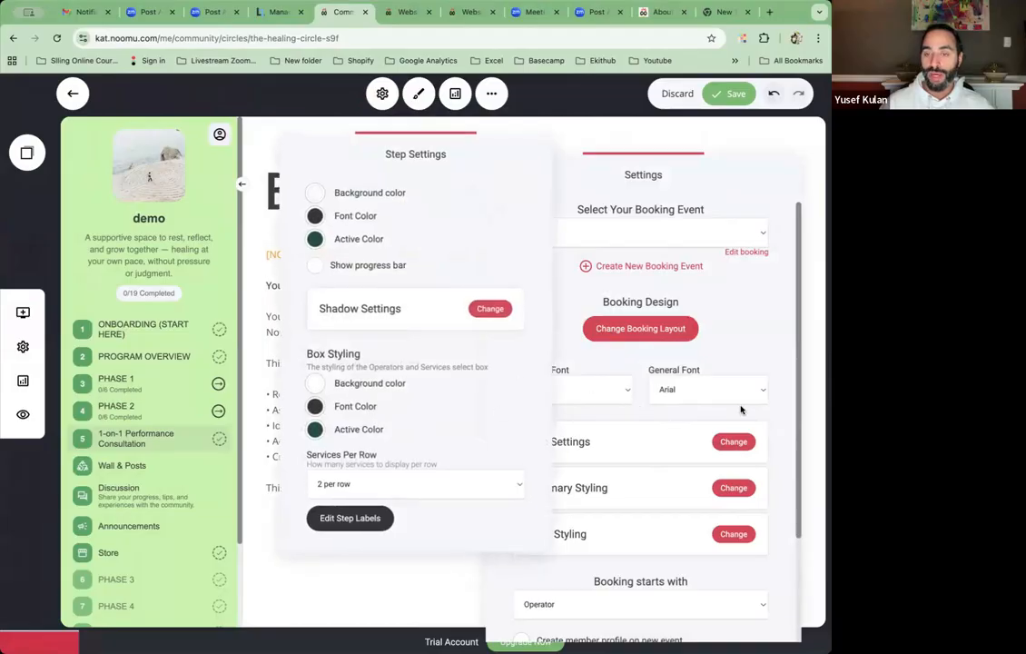
pyautogui.click(776, 425)
pyautogui.scroll(-3, 671, 433)
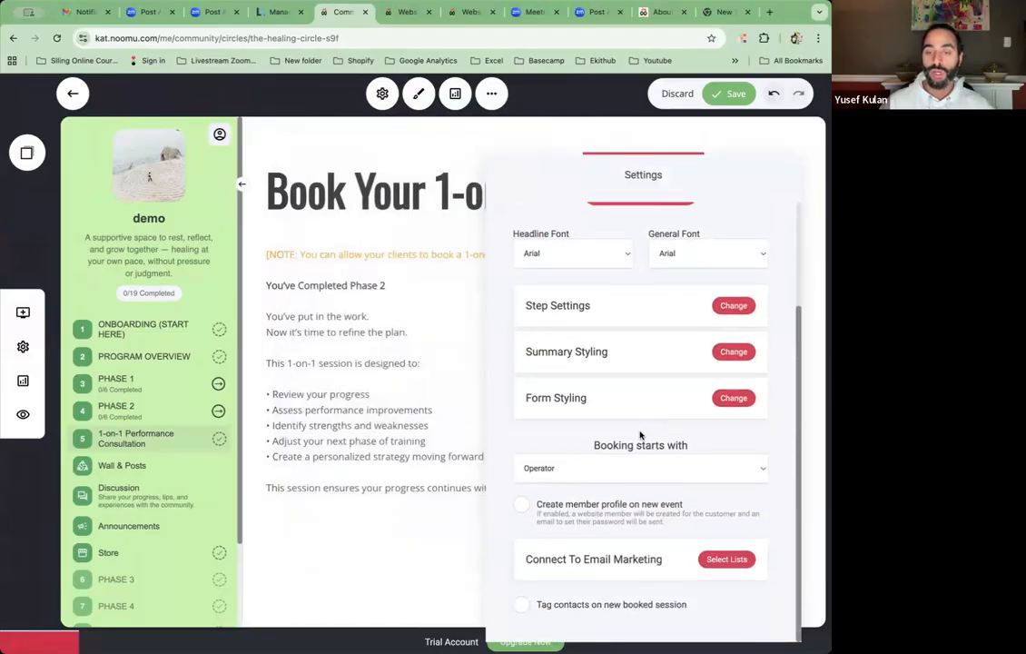
pyautogui.click(670, 471)
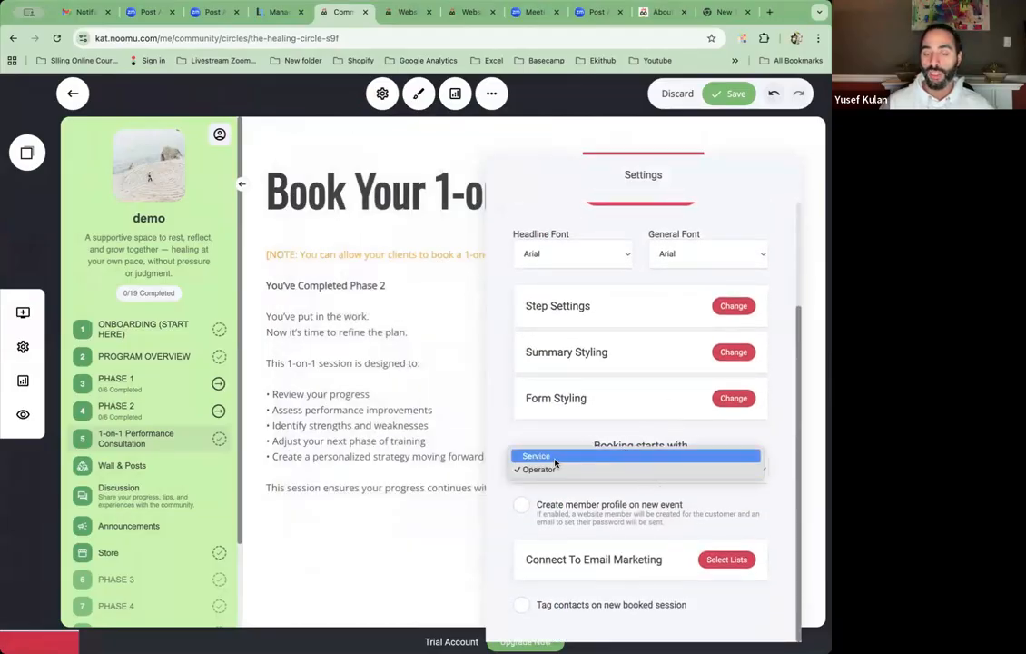
pyautogui.click(721, 562)
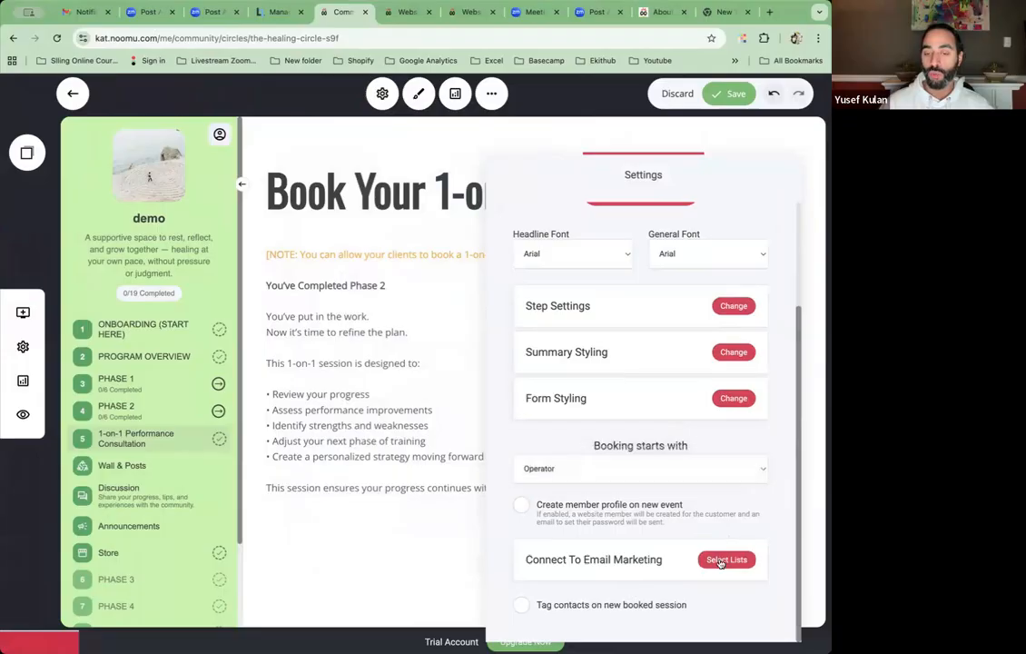
pyautogui.click(723, 560)
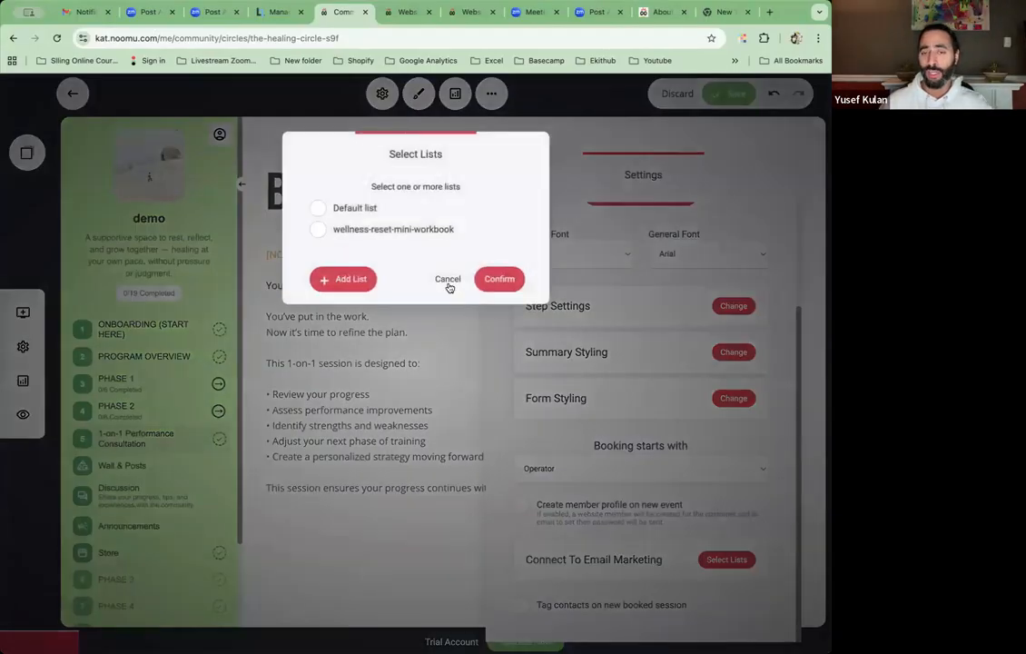
pyautogui.click(448, 282)
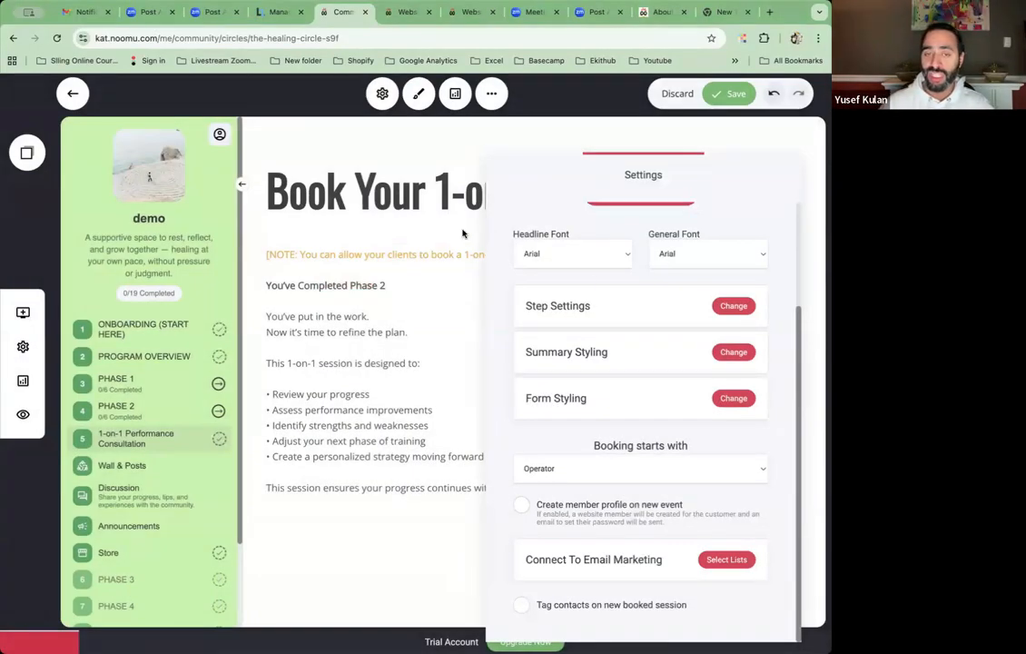
pyautogui.click(462, 234)
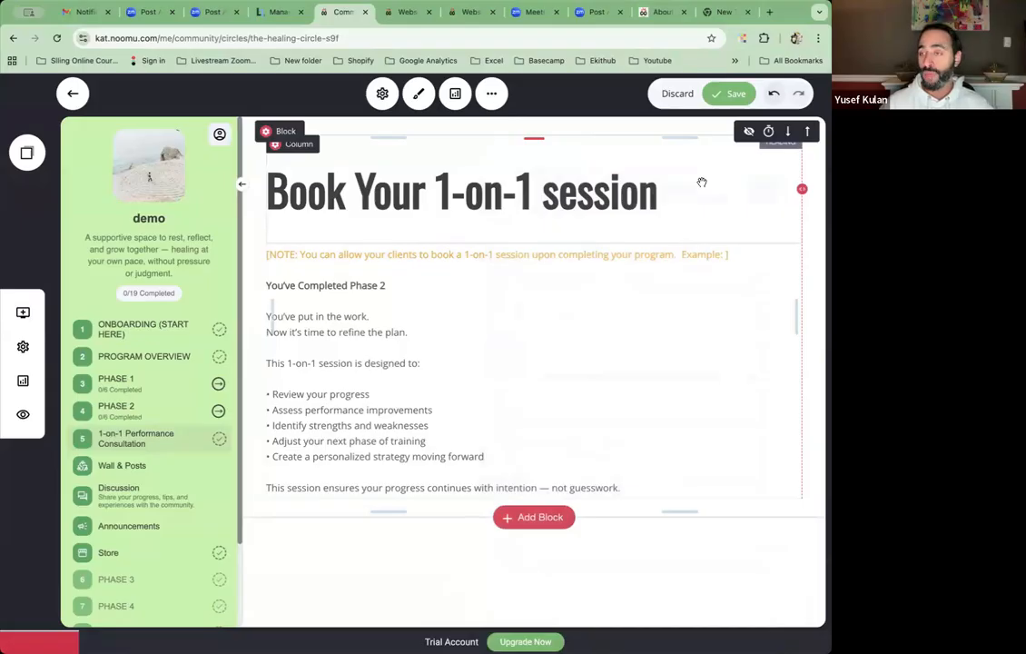
# - Discard the unsaved booking widget and view the Onboarding page down to Video 1
pyautogui.click(129, 331)
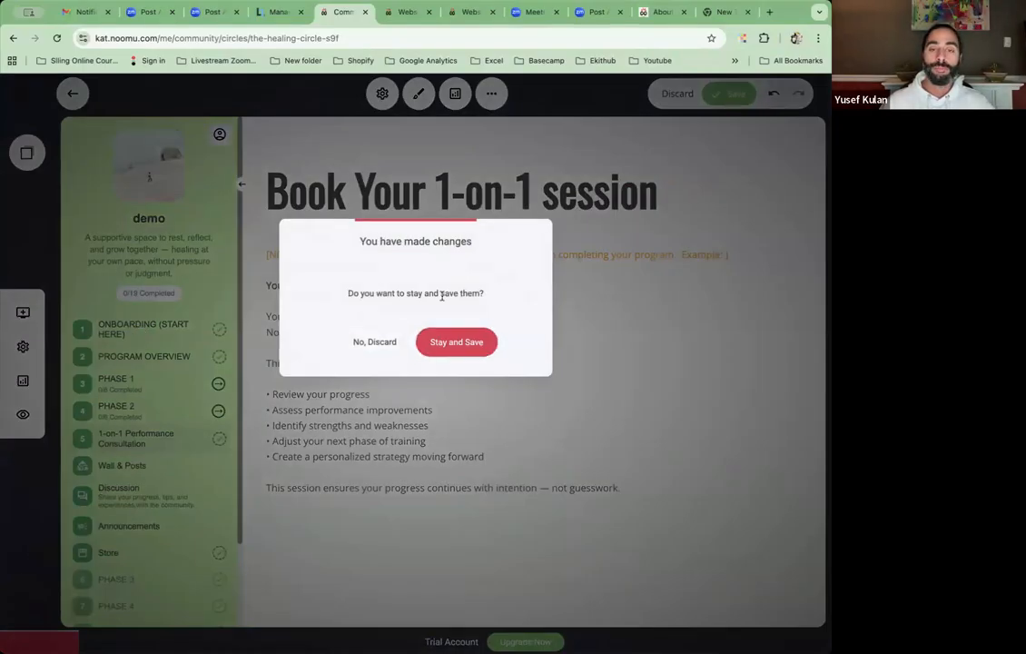
pyautogui.click(376, 342)
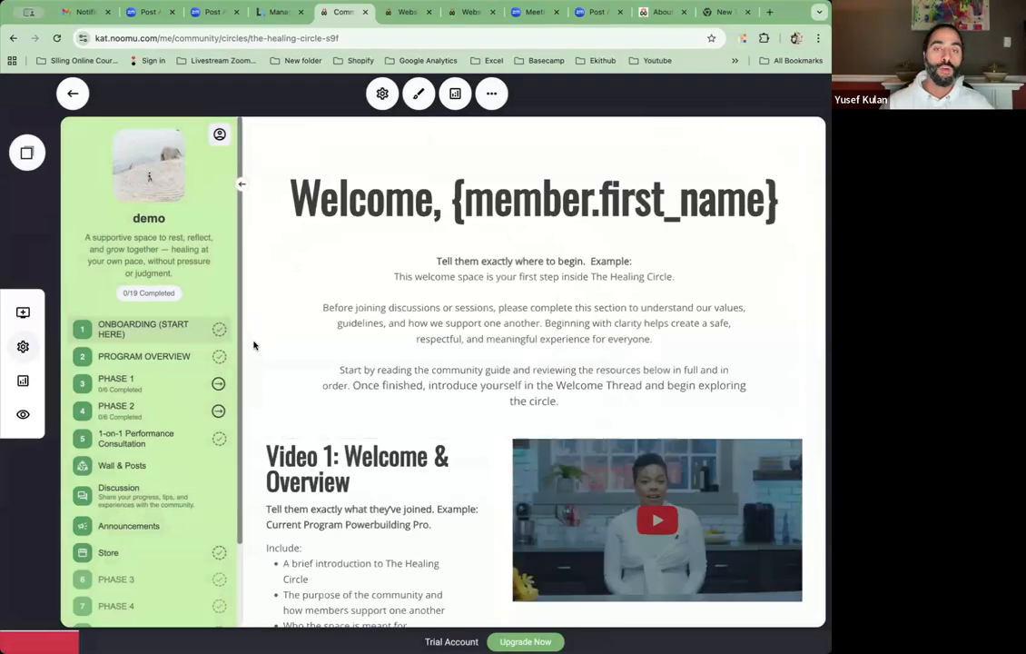
pyautogui.scroll(-10, 465, 276)
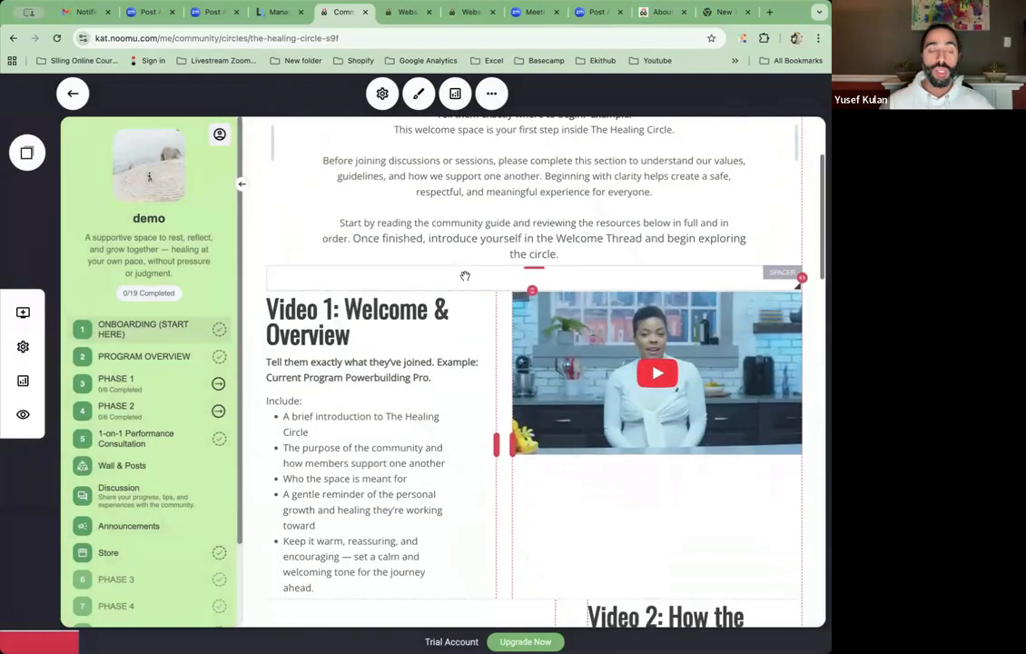
# - View the Wall & Posts page and the Discussion page, and return to Wall & Posts
pyautogui.click(146, 465)
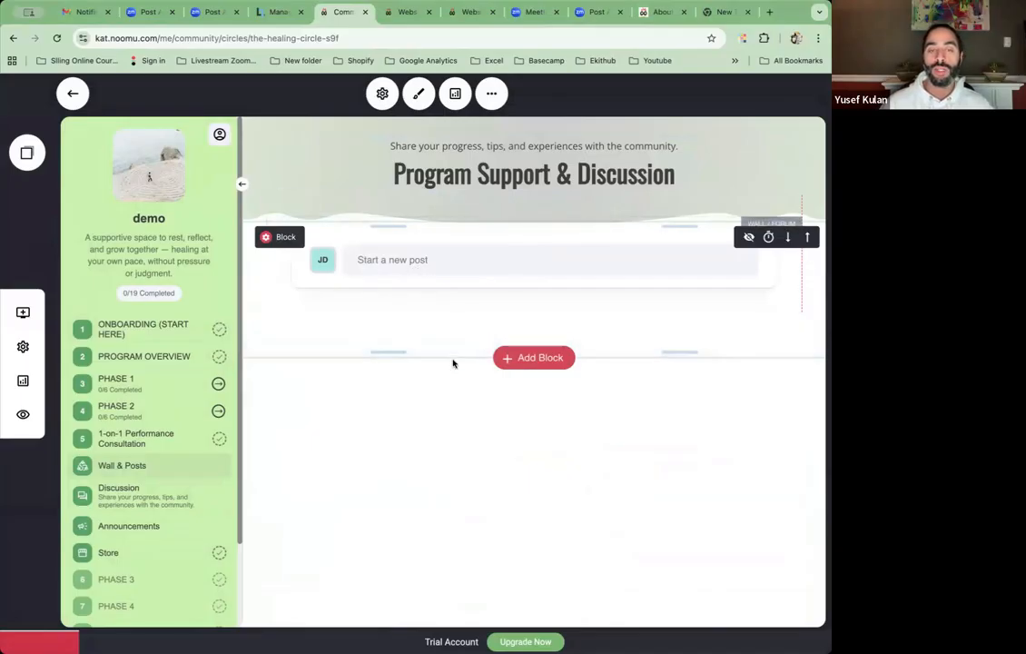
pyautogui.click(145, 501)
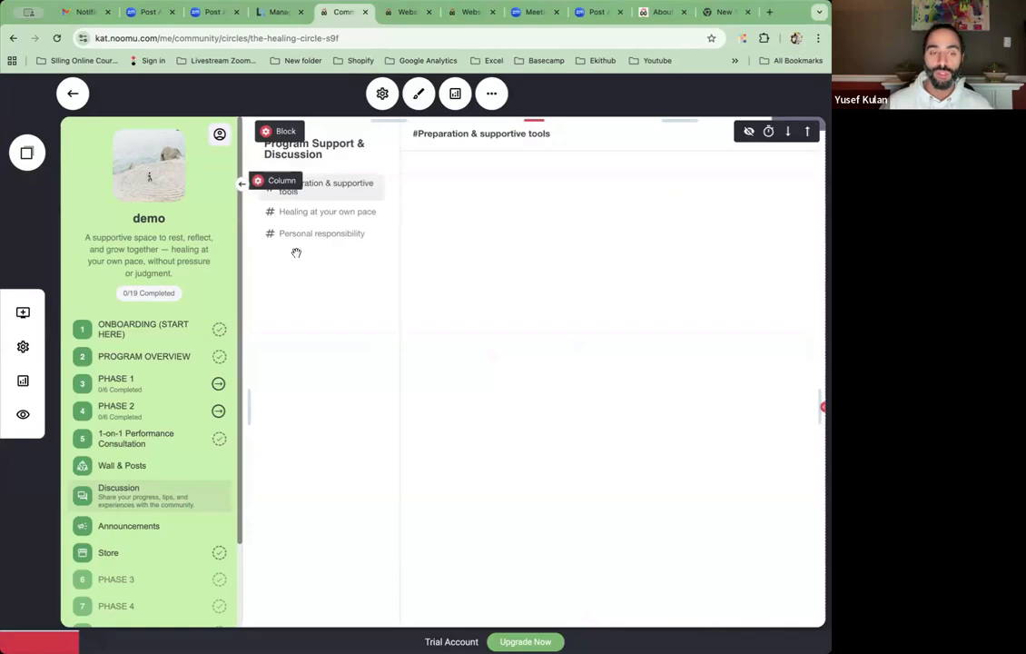
pyautogui.click(137, 464)
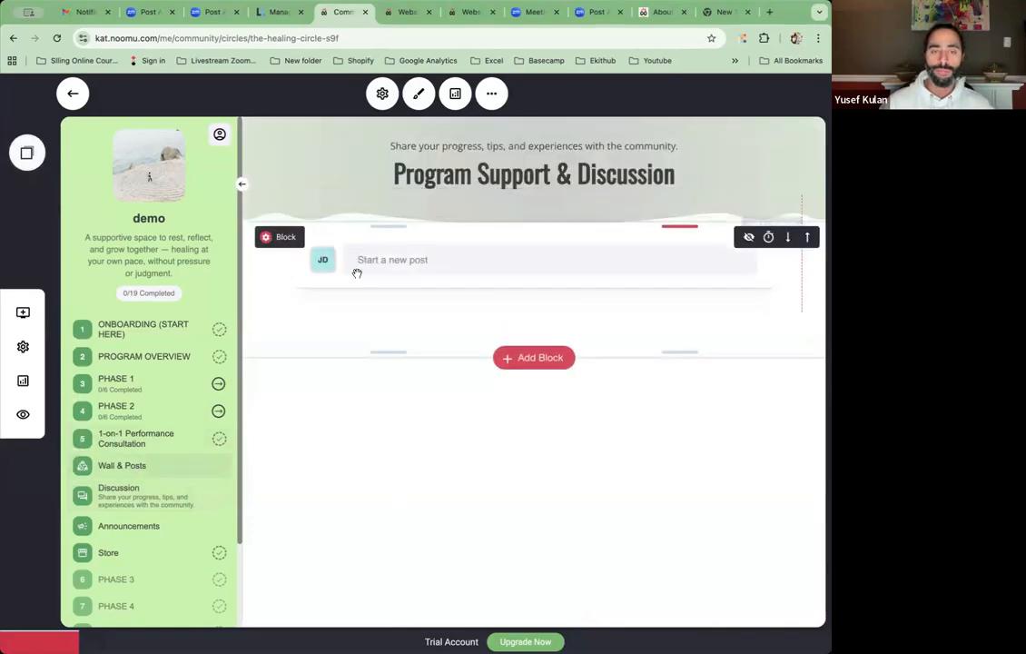
# - Review the wall widget's settings, including the choices for who can post, and close them without changes
pyautogui.click(280, 200)
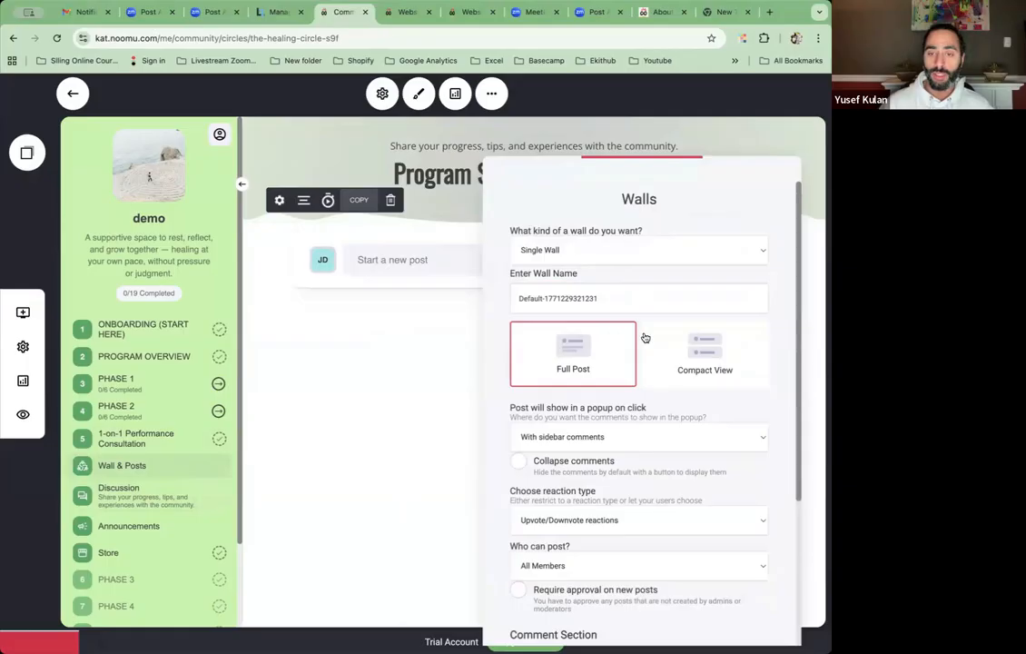
pyautogui.scroll(-1, 645, 338)
pyautogui.scroll(1, 644, 337)
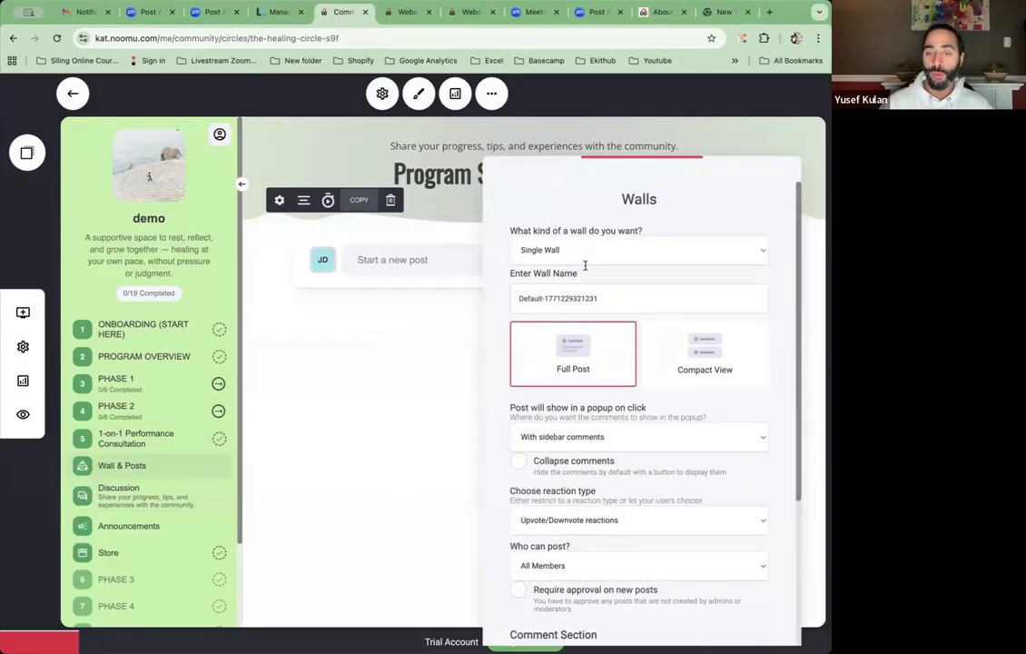
pyautogui.scroll(-5, 619, 372)
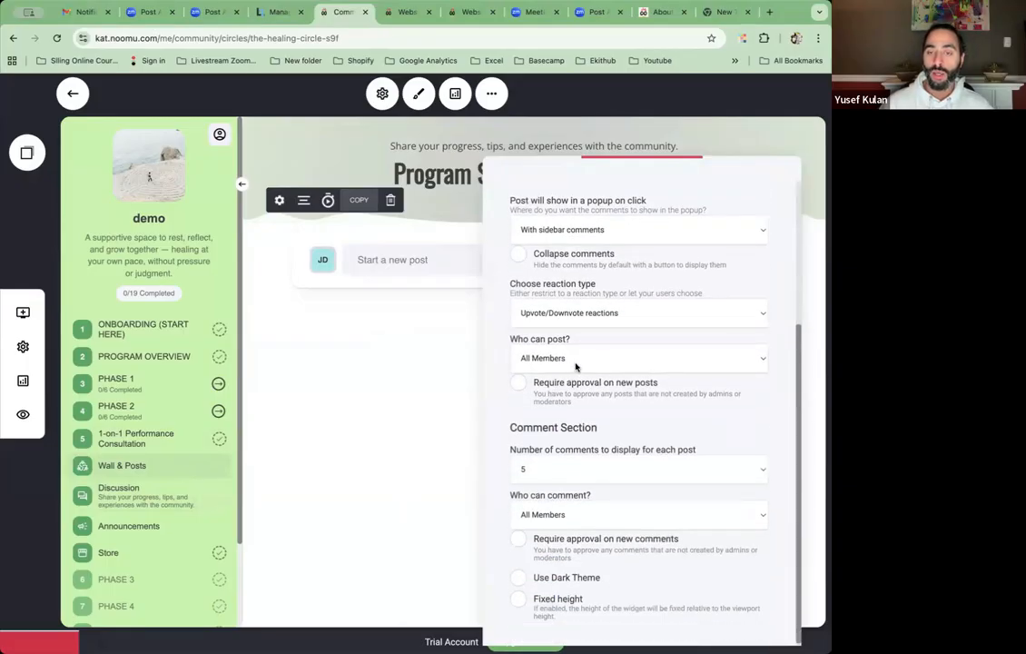
pyautogui.click(576, 361)
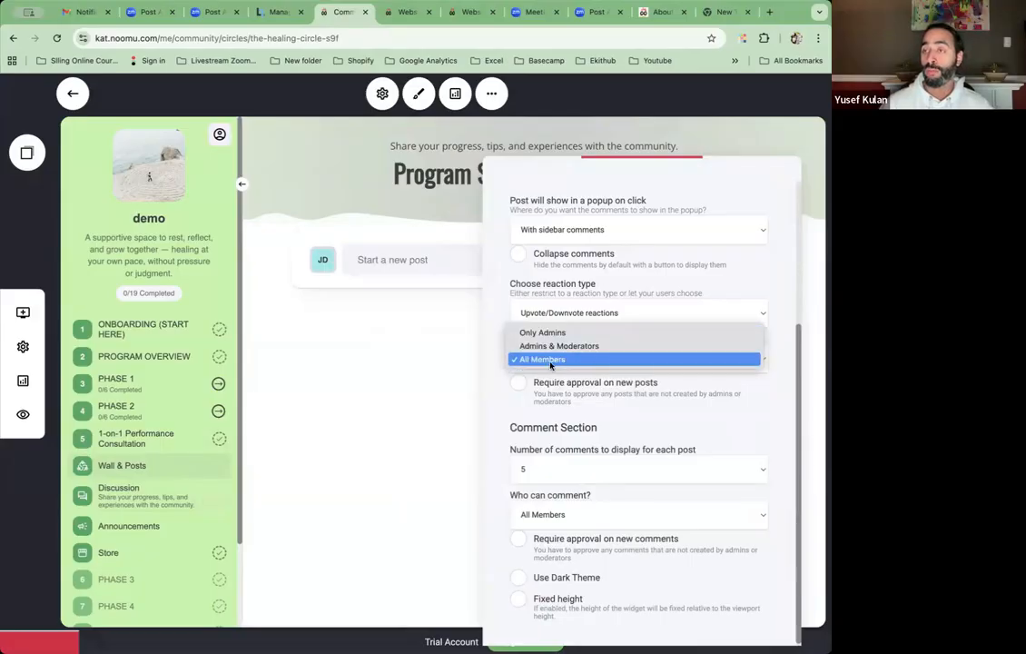
pyautogui.click(409, 381)
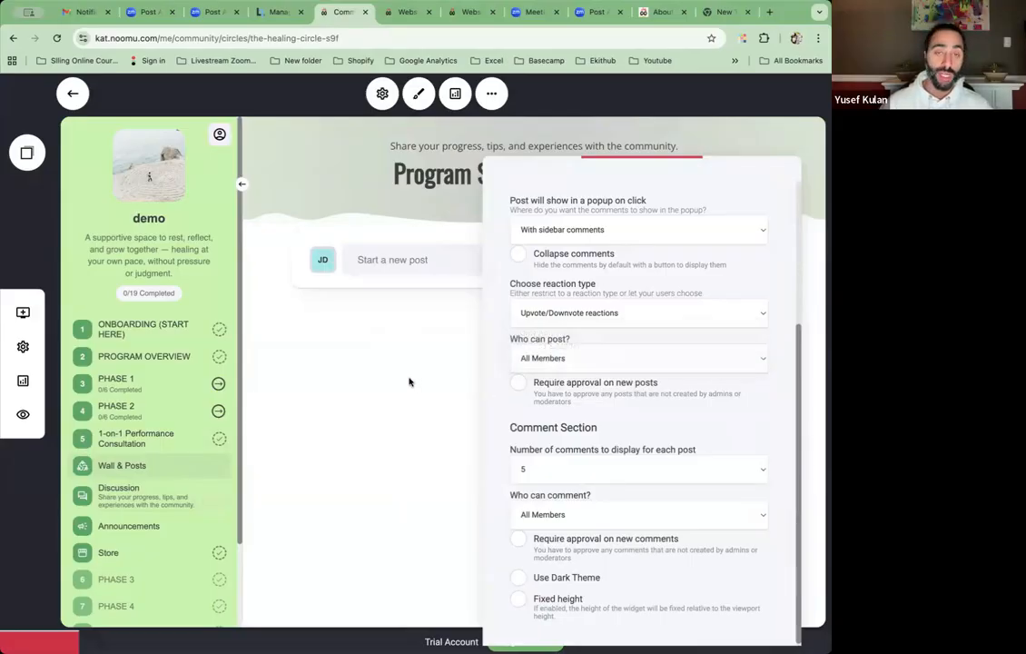
pyautogui.click(410, 380)
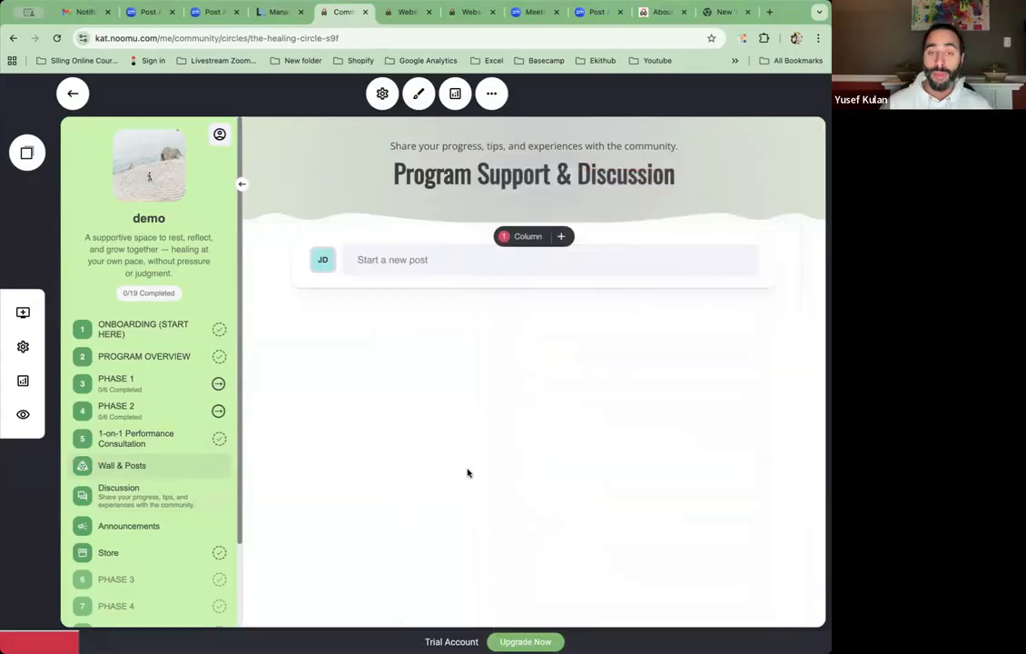
# - View the Store page from its countdown offer down to the three product cards, and return to its heading
pyautogui.click(112, 553)
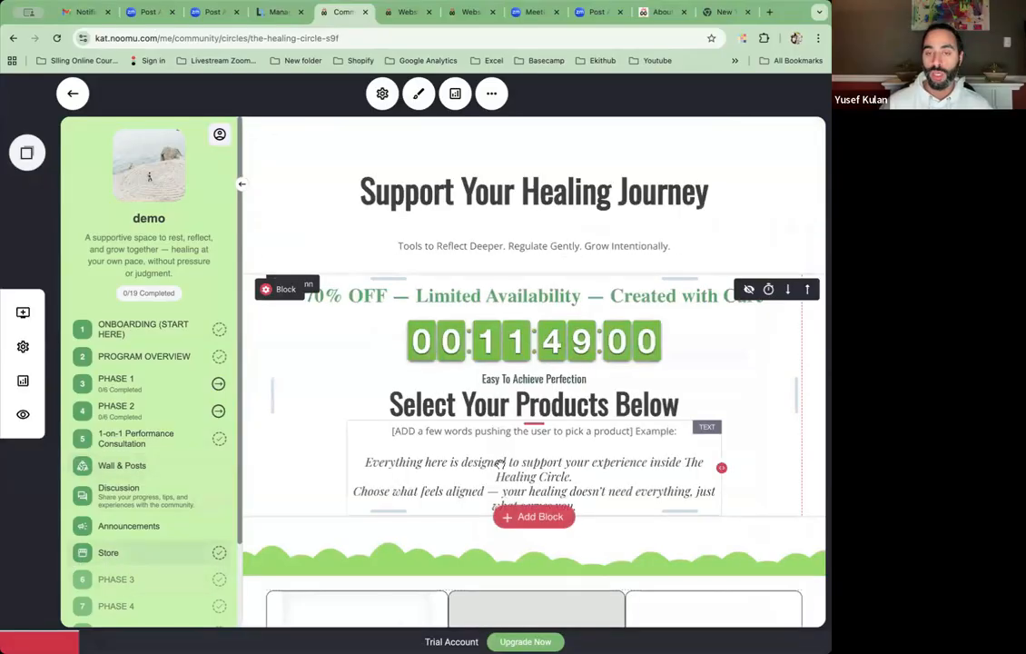
pyautogui.scroll(-5, 502, 465)
pyautogui.scroll(3, 499, 463)
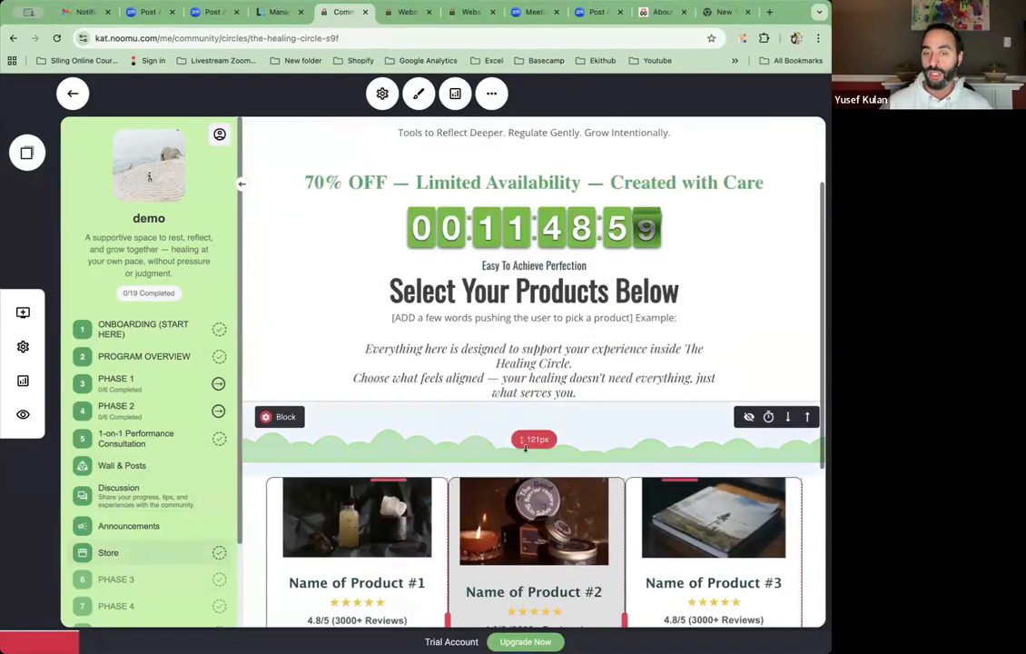
pyautogui.scroll(-3, 491, 497)
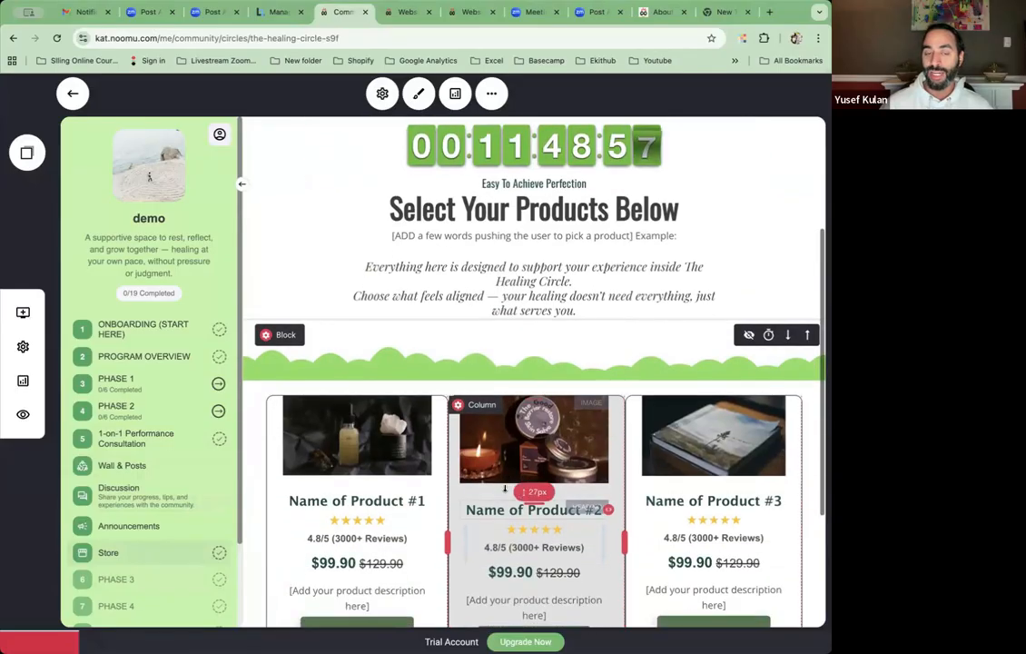
pyautogui.scroll(1, 486, 493)
pyautogui.scroll(5, 485, 493)
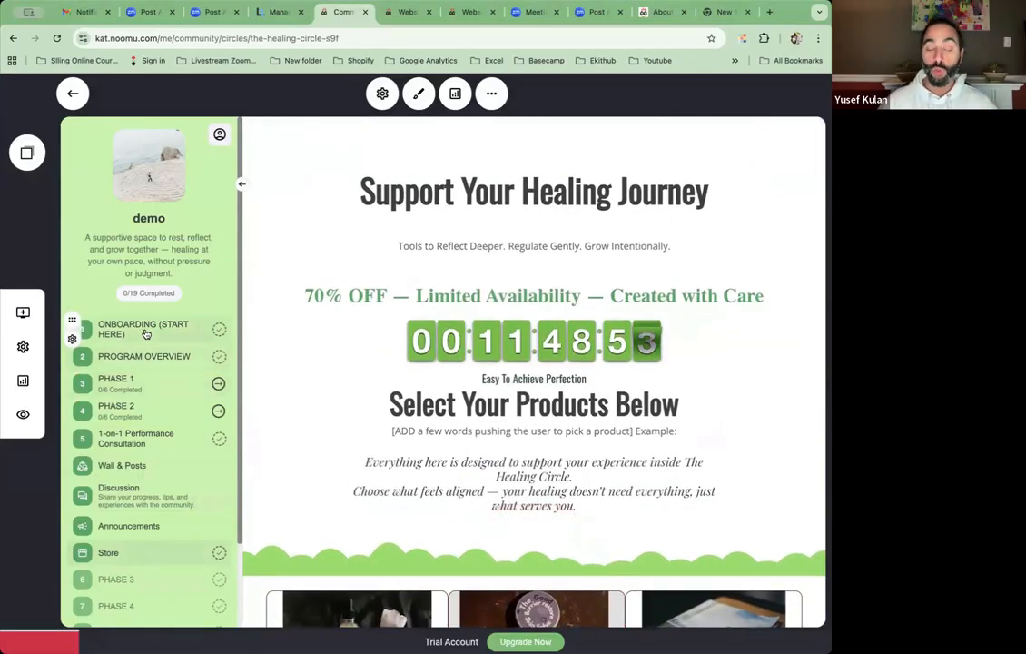
# - Go through the Onboarding page, the Phase 1 and Phase 2 lesson lists and the Program Overview page
pyautogui.click(148, 333)
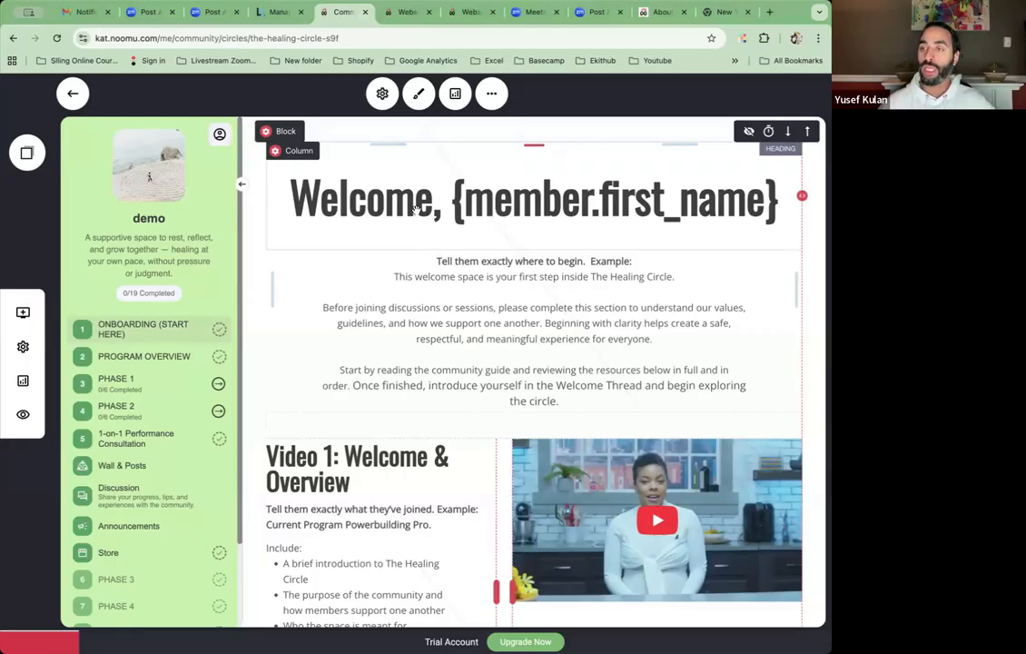
pyautogui.click(128, 387)
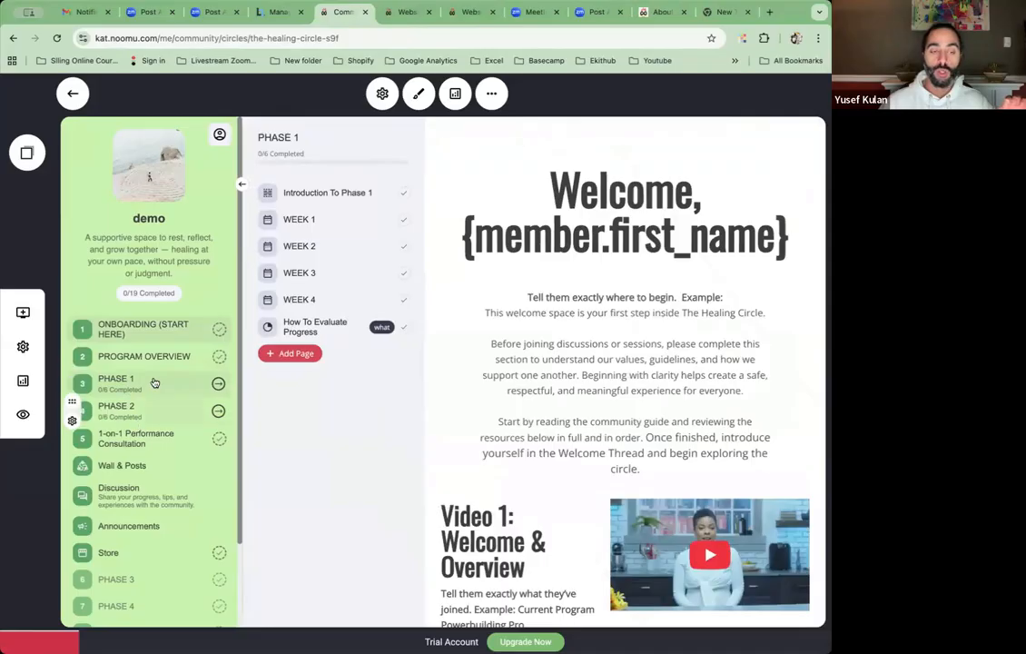
pyautogui.click(118, 409)
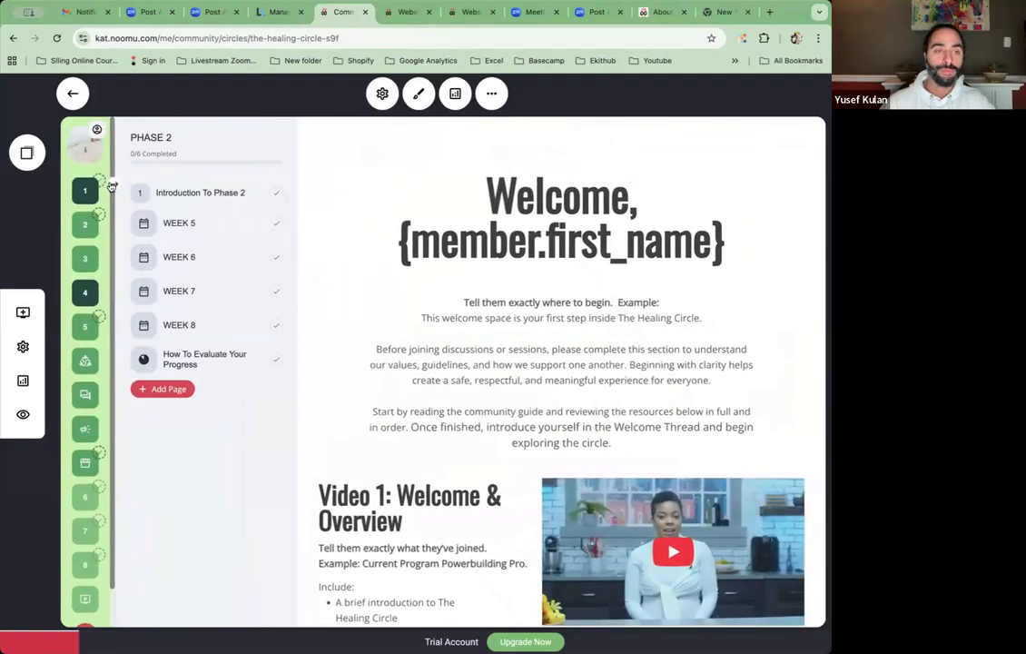
pyautogui.click(126, 360)
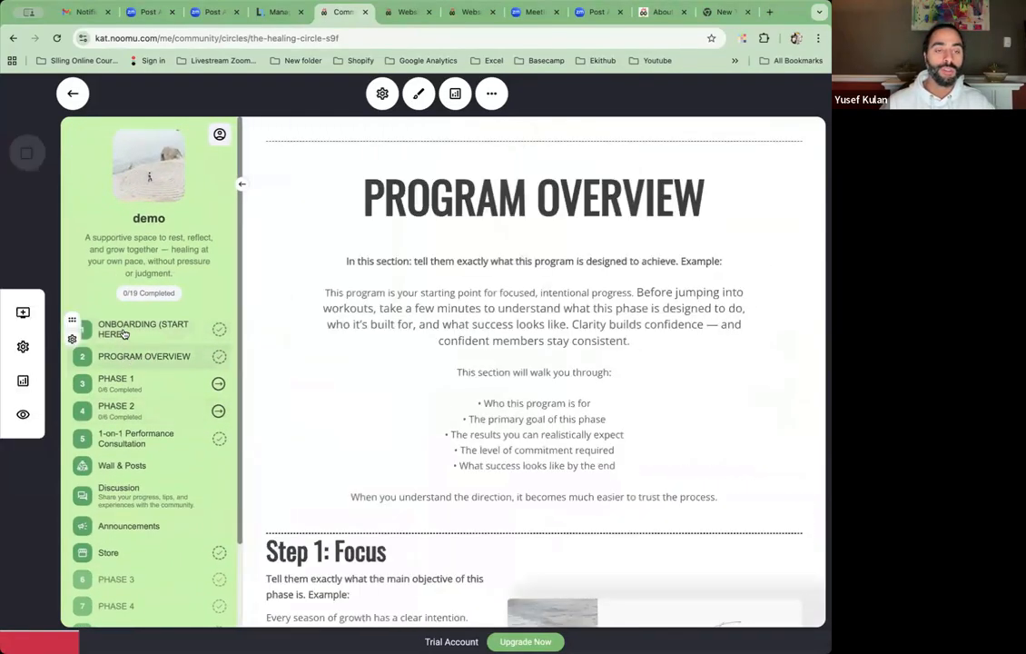
# - Reopen the Onboarding page and review its content down to Video 2: How the Program Works
pyautogui.click(128, 328)
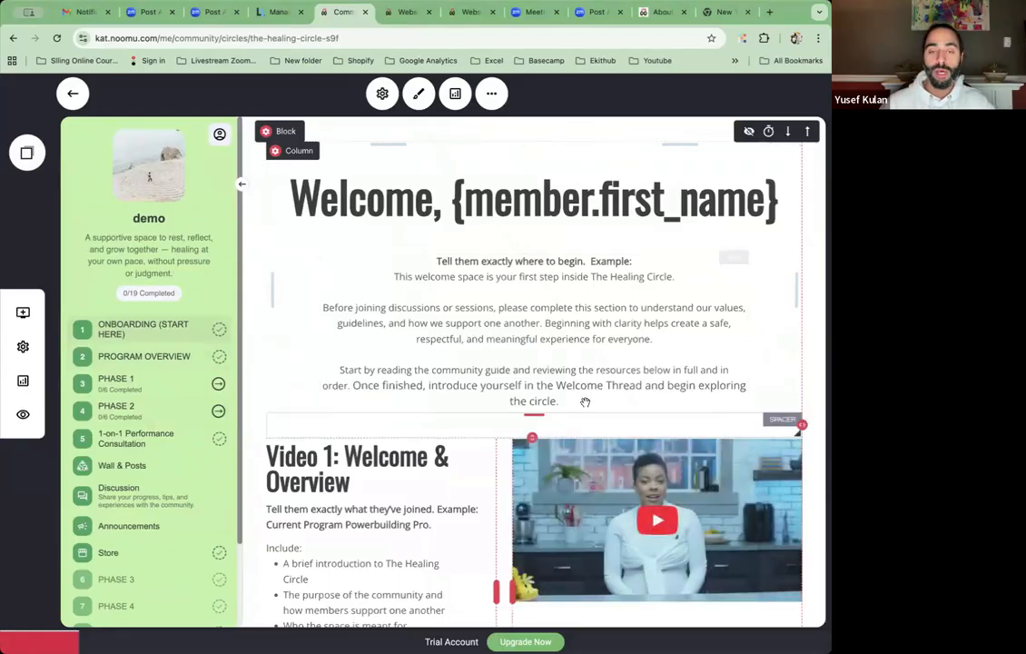
pyautogui.scroll(-1, 576, 395)
pyautogui.scroll(-3, 505, 352)
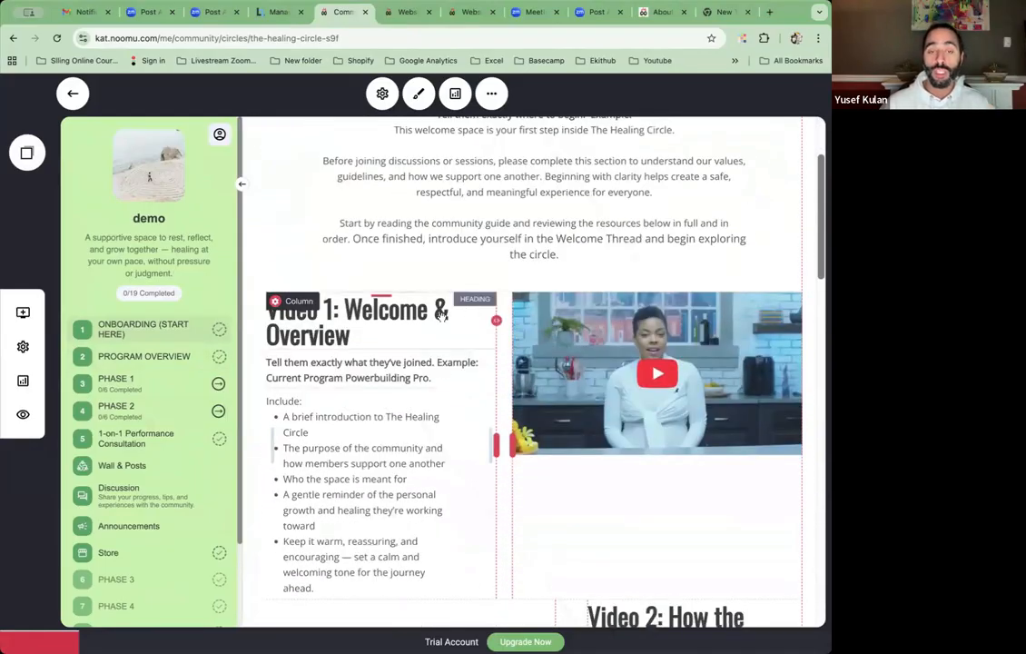
pyautogui.scroll(-8, 430, 315)
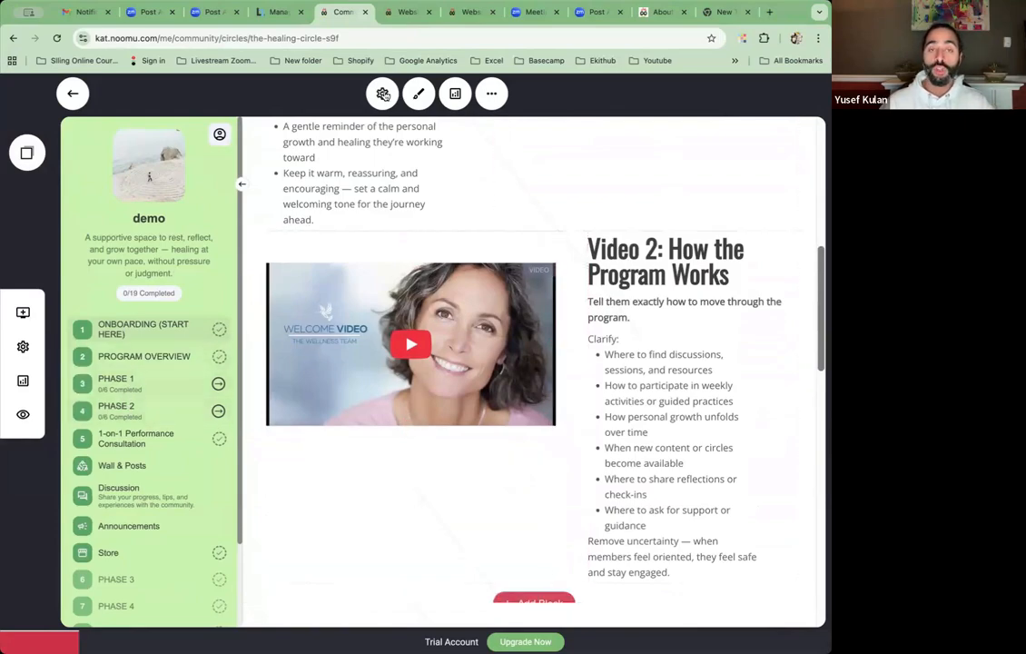
pyautogui.scroll(8, 451, 222)
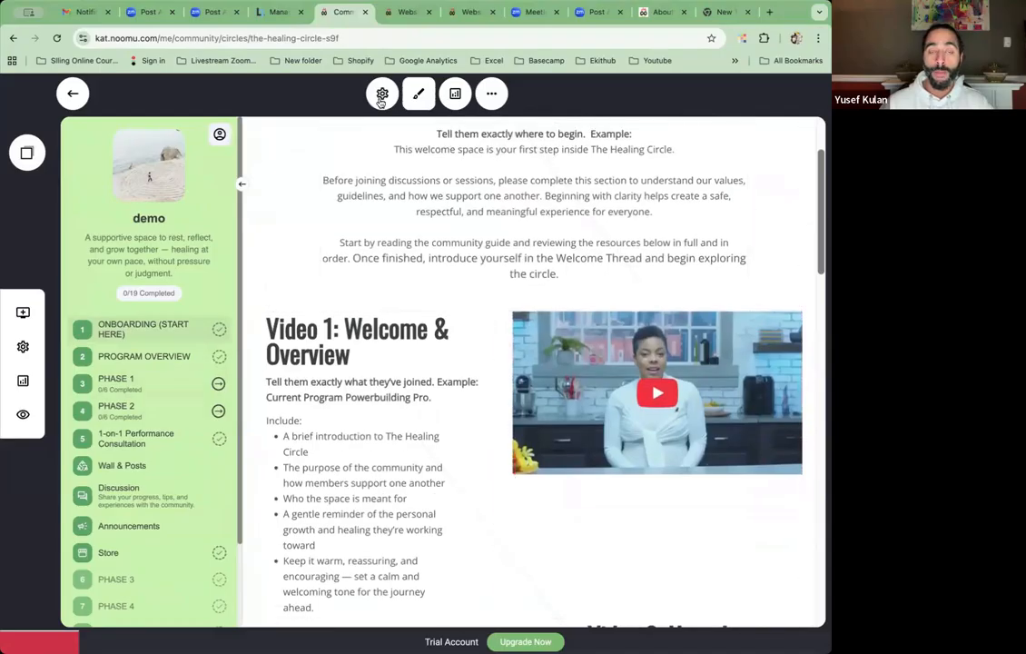
# - Review the demo circle's settings and look through the choices offered for its access level
pyautogui.click(383, 94)
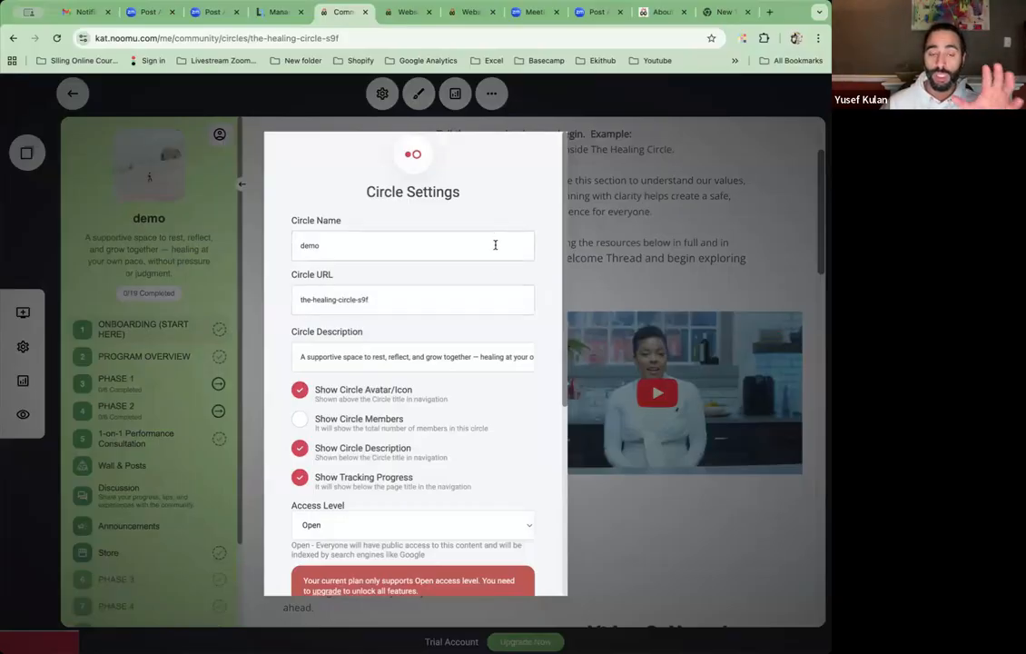
pyautogui.scroll(-1, 495, 244)
pyautogui.scroll(-1, 463, 380)
pyautogui.scroll(-1, 463, 380)
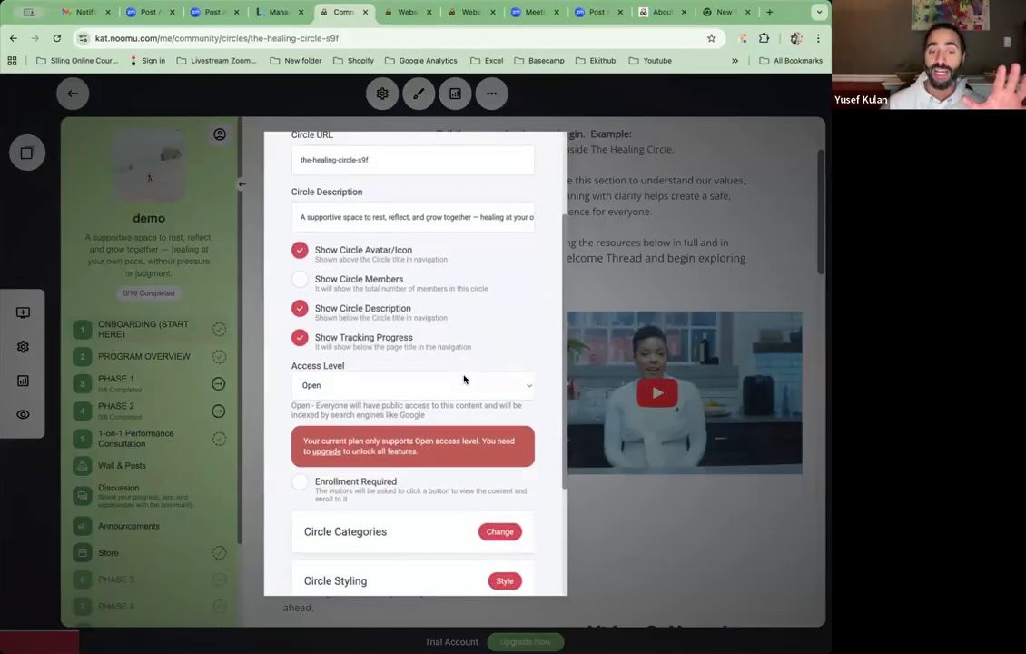
pyautogui.click(329, 386)
pyautogui.click(407, 389)
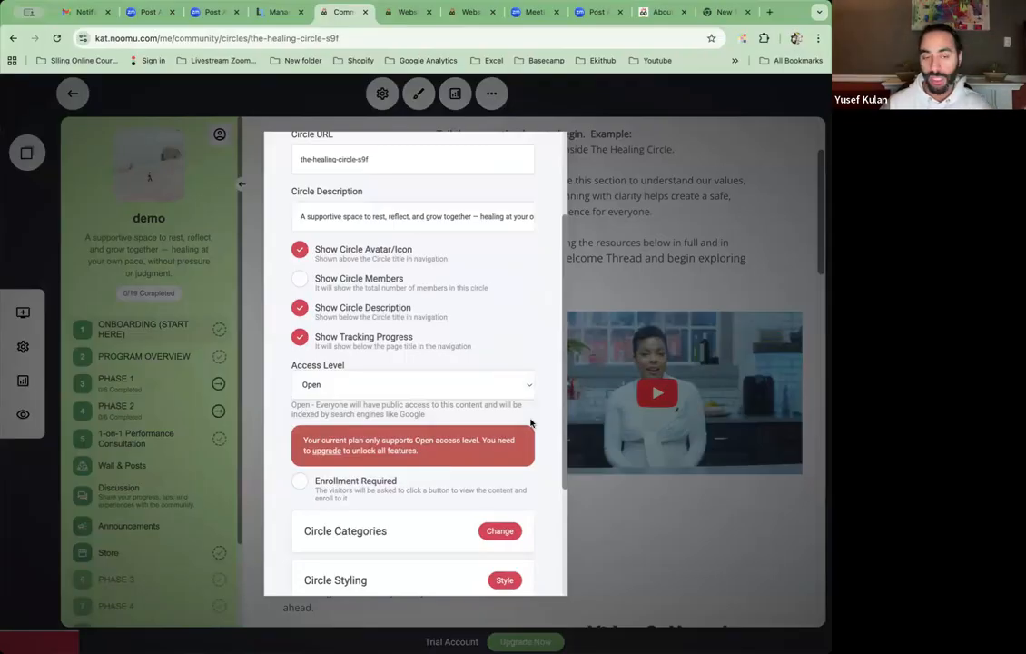
pyautogui.click(366, 385)
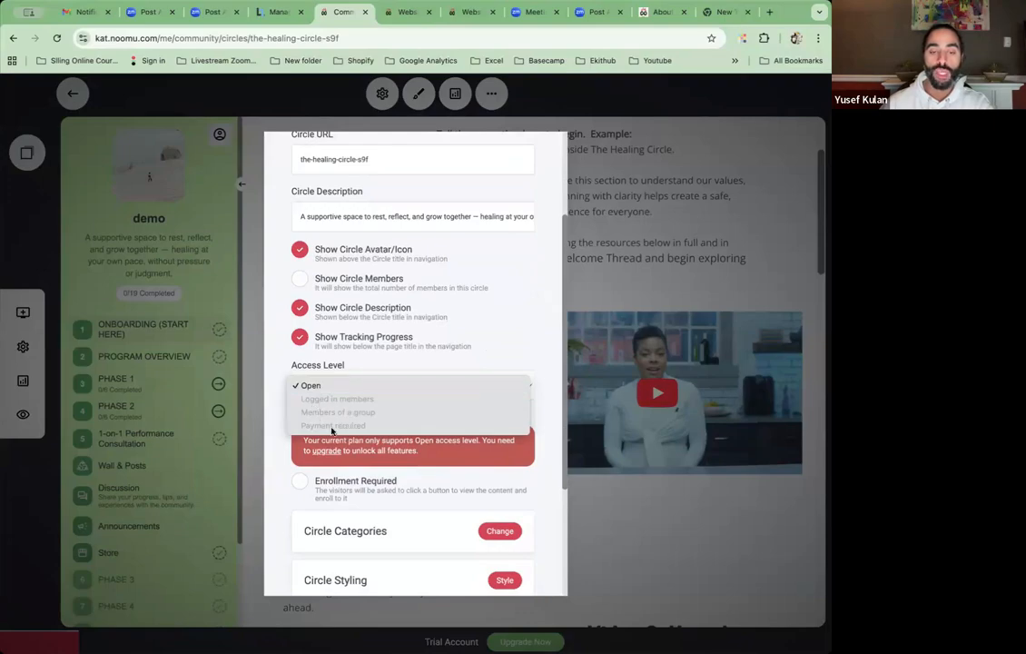
pyautogui.click(396, 364)
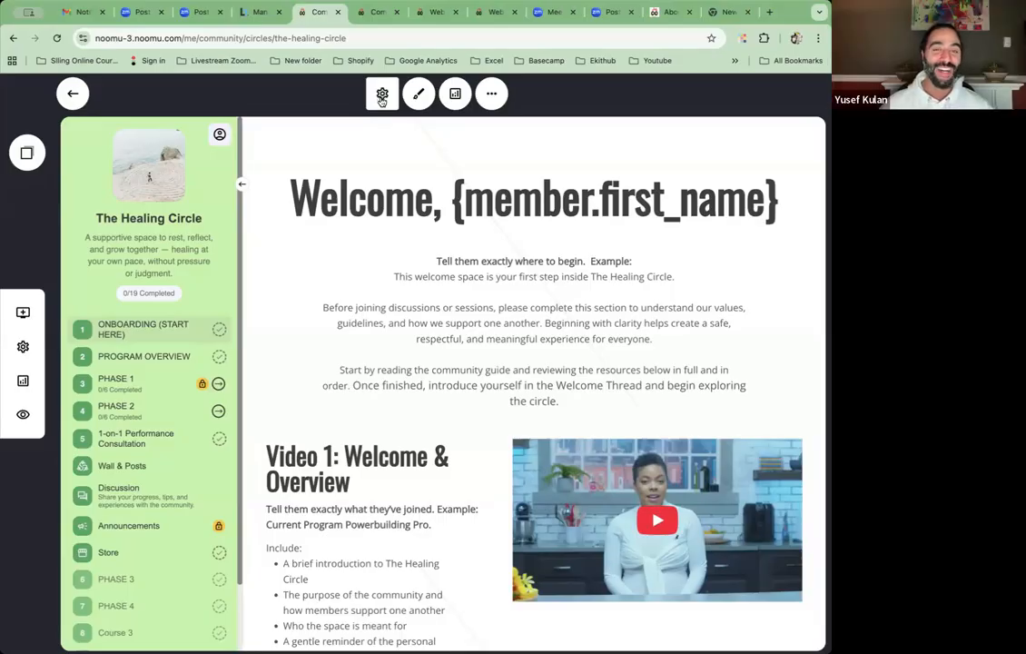
# - Review The Healing Circle's settings and its access level choices, and close them without changes
pyautogui.click(381, 95)
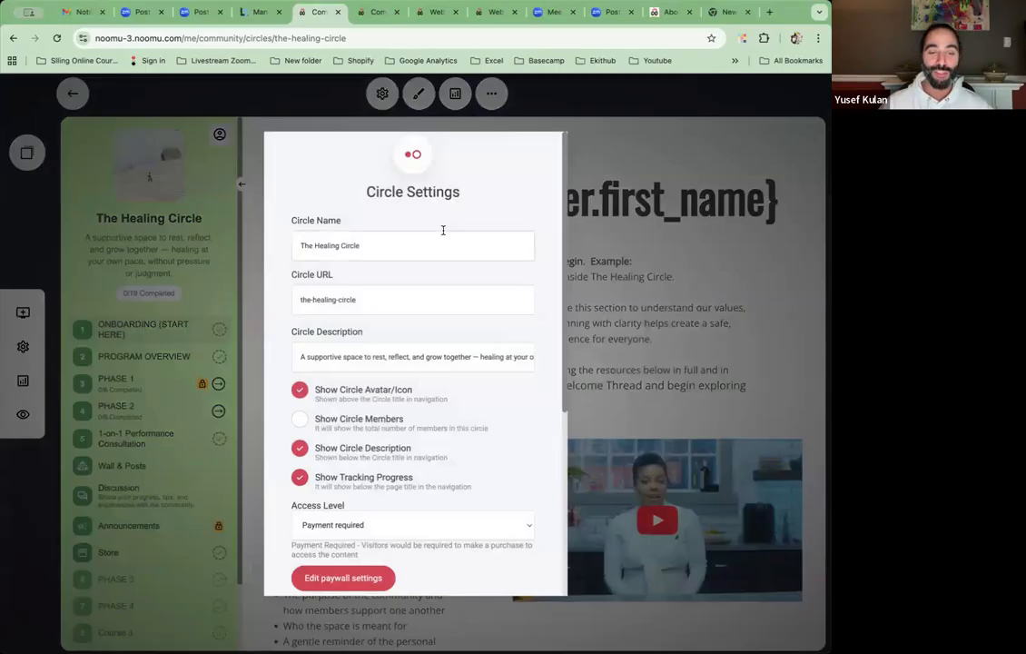
pyautogui.scroll(-3, 454, 240)
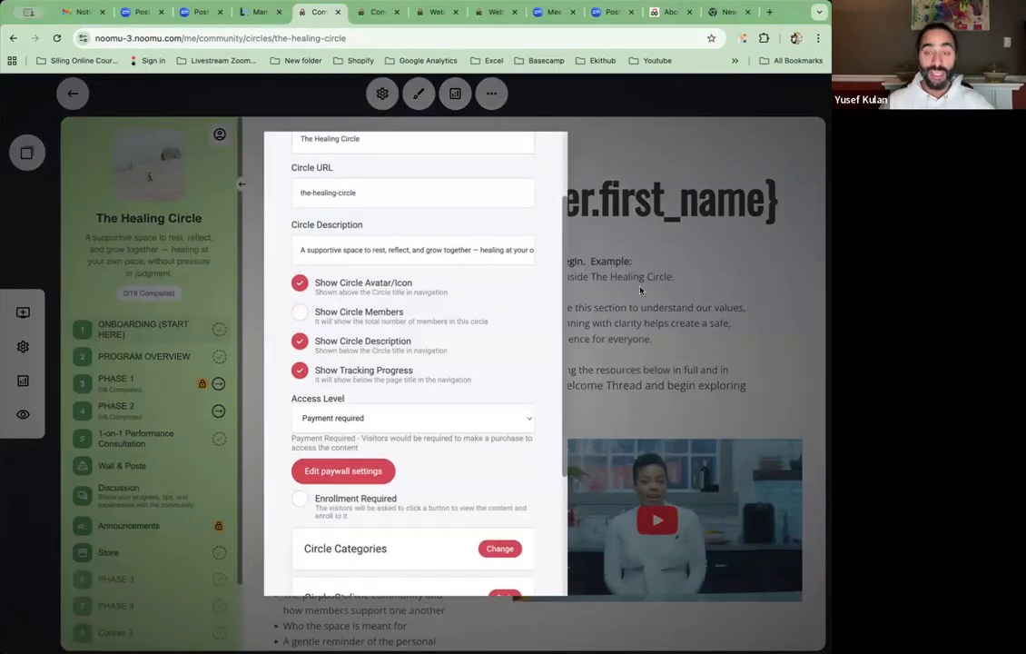
pyautogui.click(614, 351)
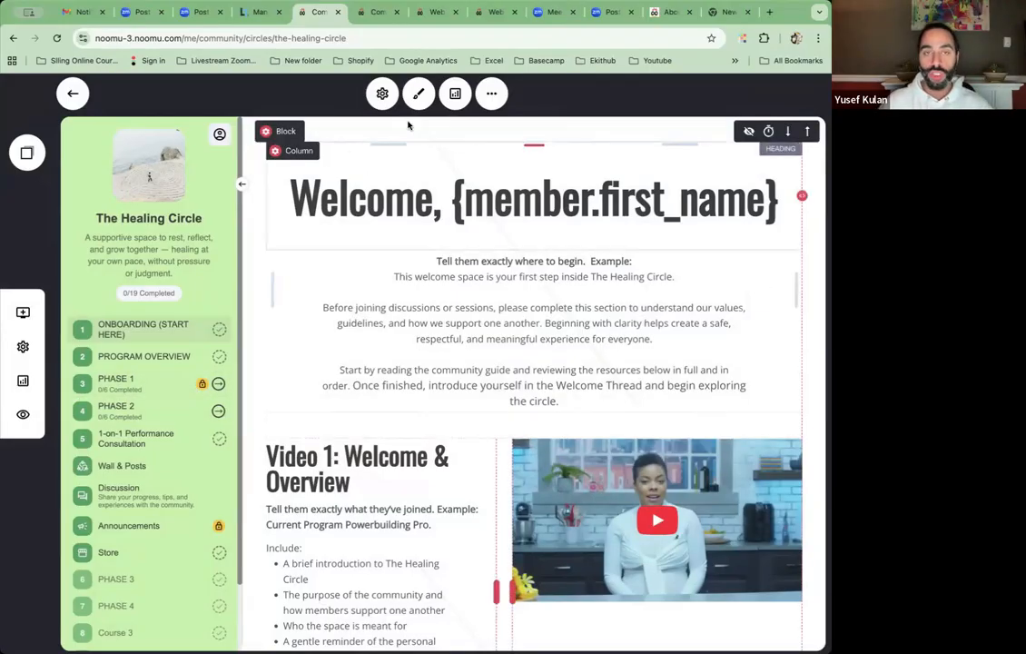
pyautogui.click(382, 94)
pyautogui.scroll(-2, 474, 359)
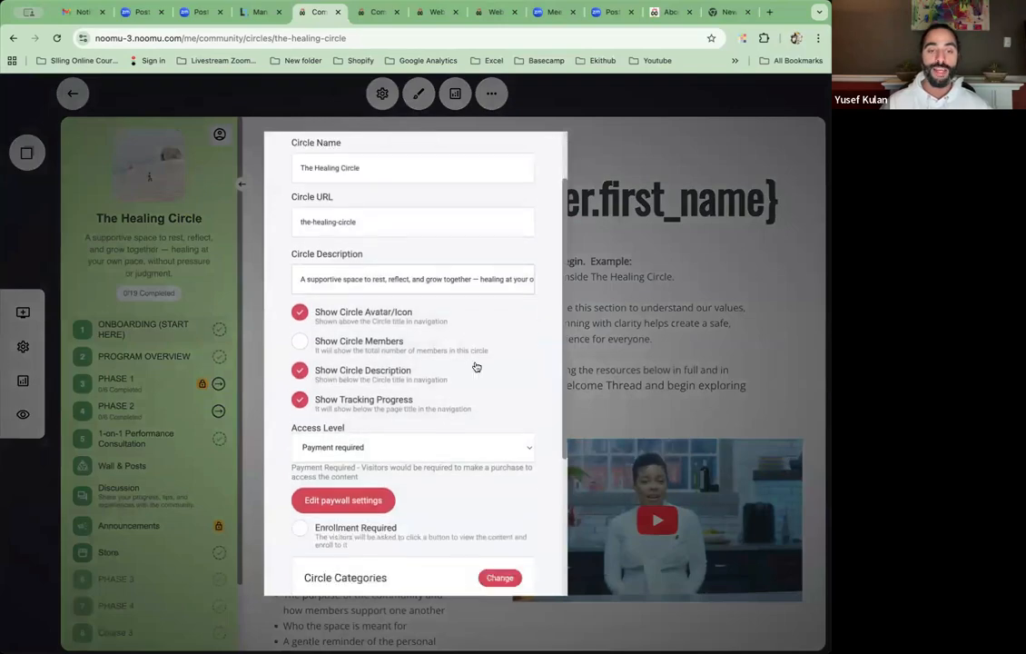
pyautogui.scroll(-1, 476, 366)
pyautogui.click(344, 415)
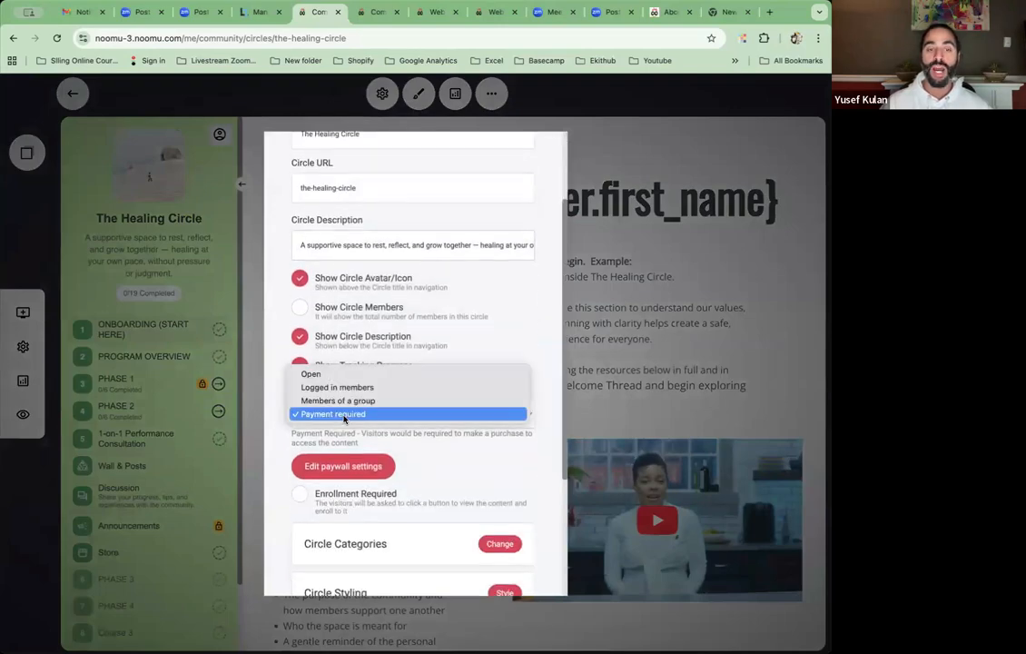
pyautogui.click(257, 424)
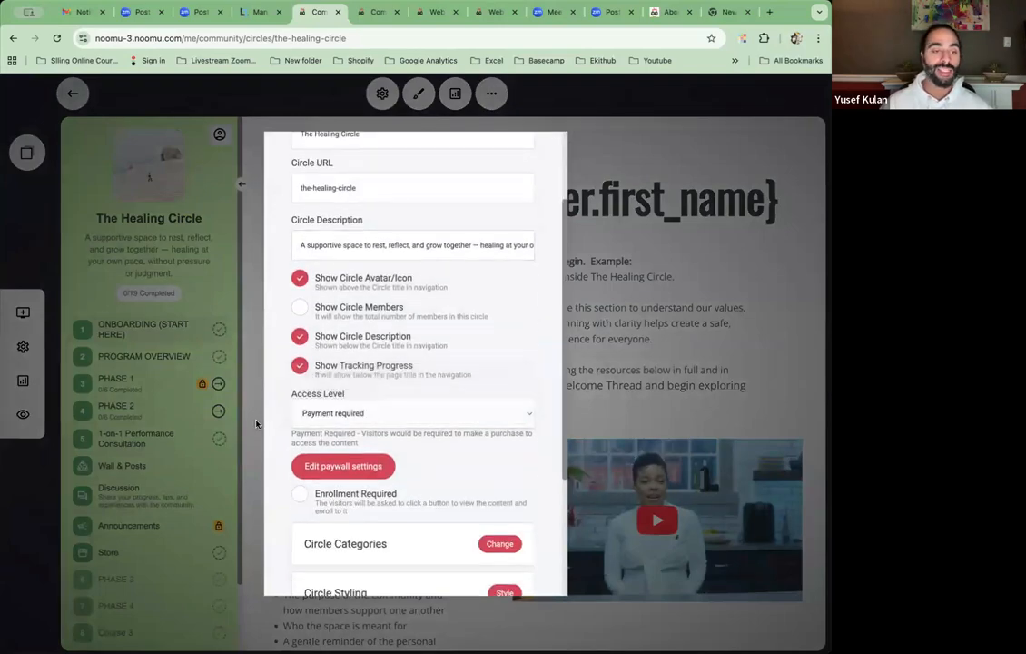
pyautogui.click(567, 608)
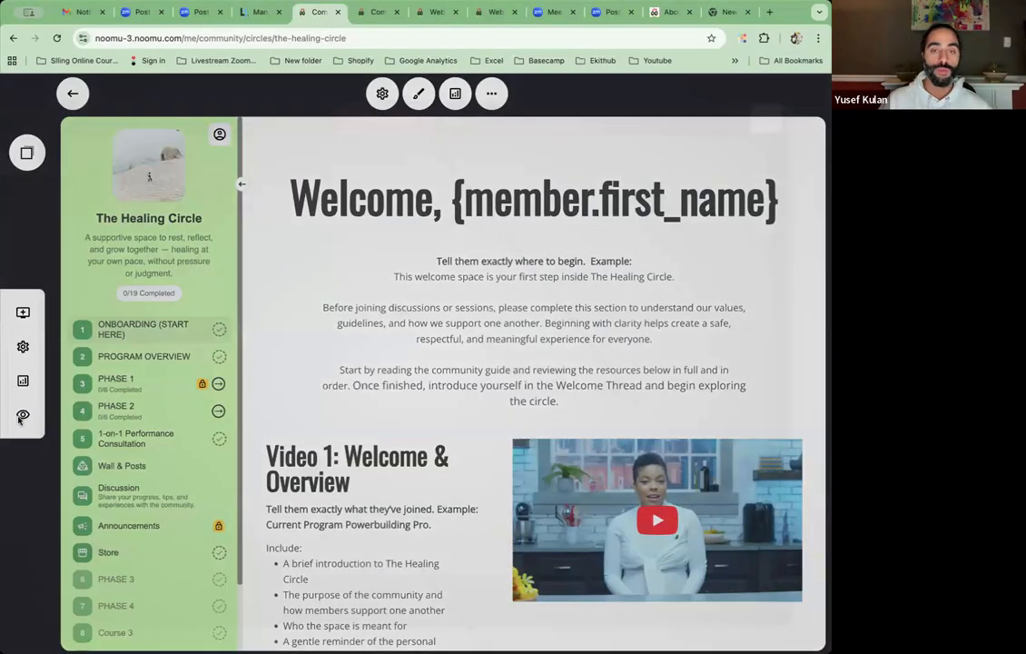
# - Preview The Healing Circle as a visitor, check its Program Overview, Phase 2 and Onboarding pages, and close the preview
pyautogui.click(21, 417)
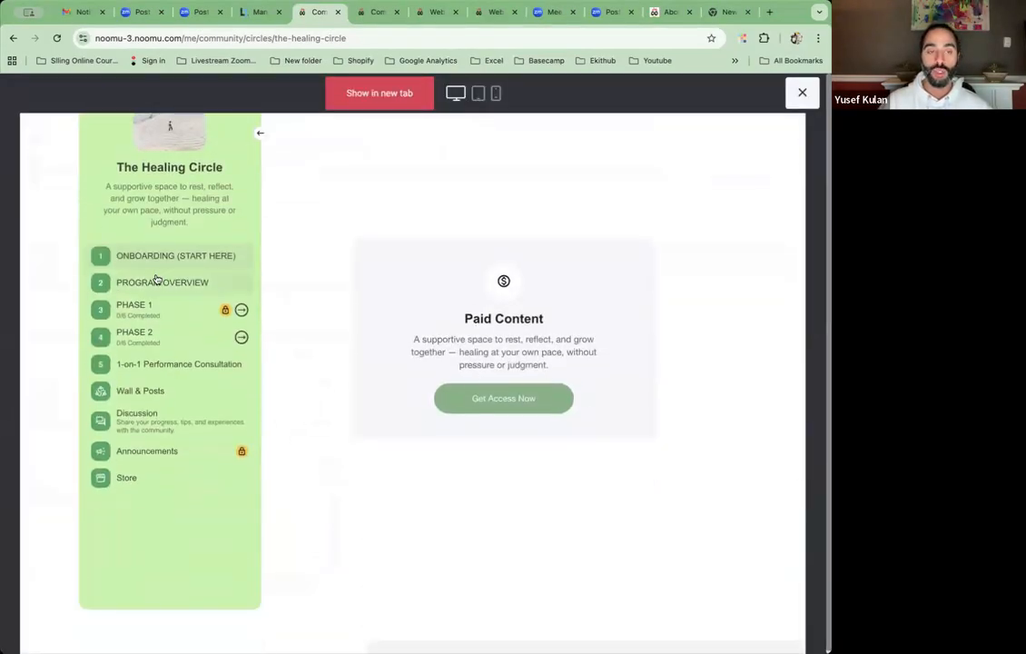
pyautogui.click(154, 281)
pyautogui.moveTo(137, 333)
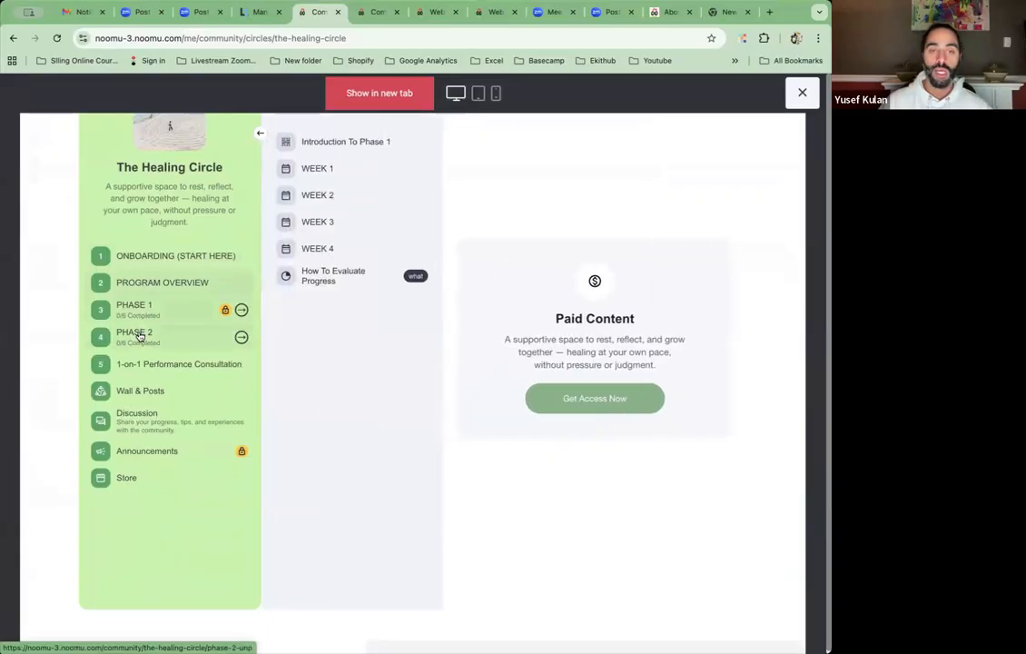
pyautogui.click(345, 218)
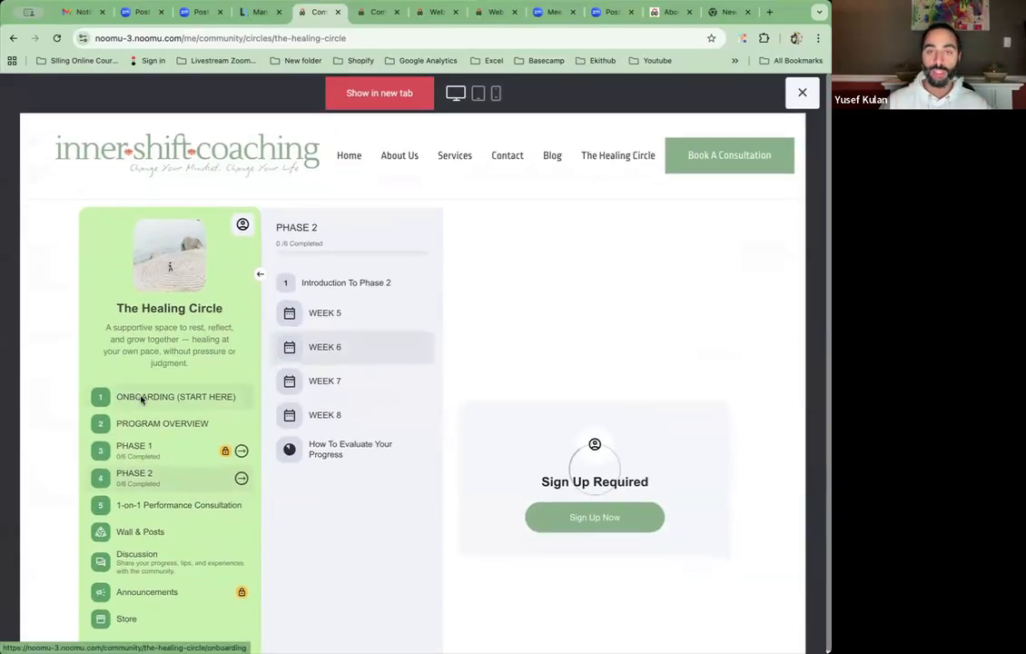
pyautogui.click(141, 398)
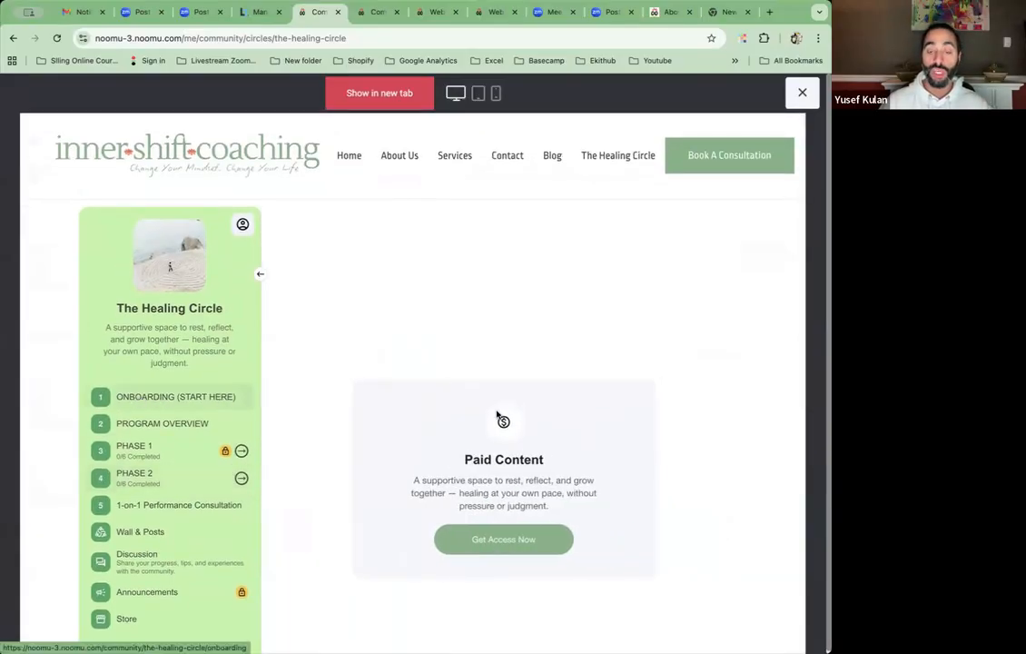
pyautogui.click(802, 95)
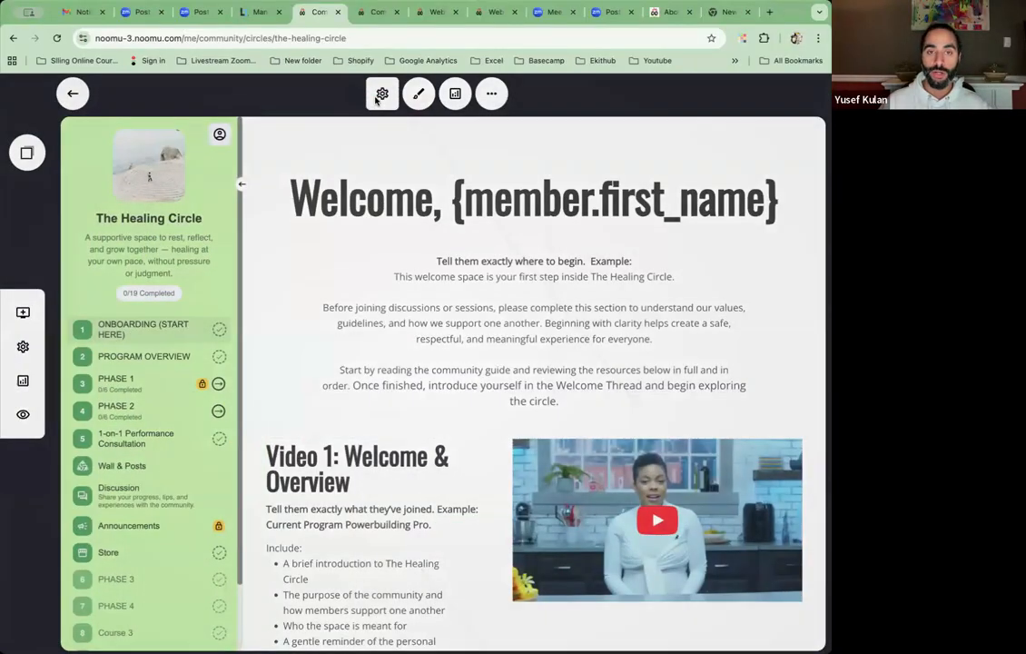
# - Try the access levels Open, Logged in members and Members of a group in The Healing Circle's settings
pyautogui.click(382, 93)
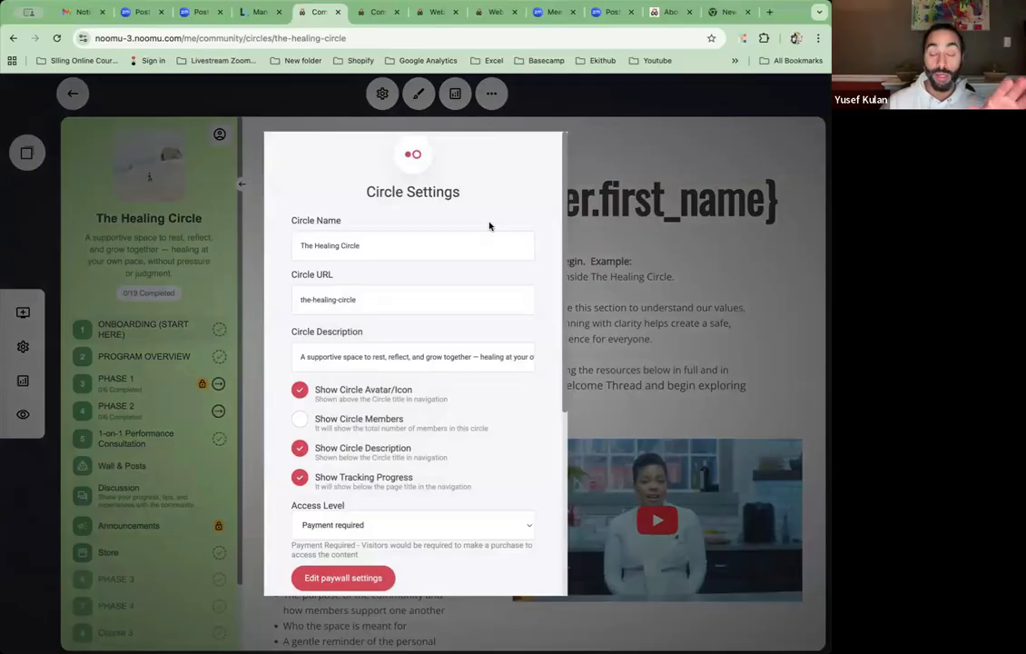
pyautogui.scroll(-5, 489, 226)
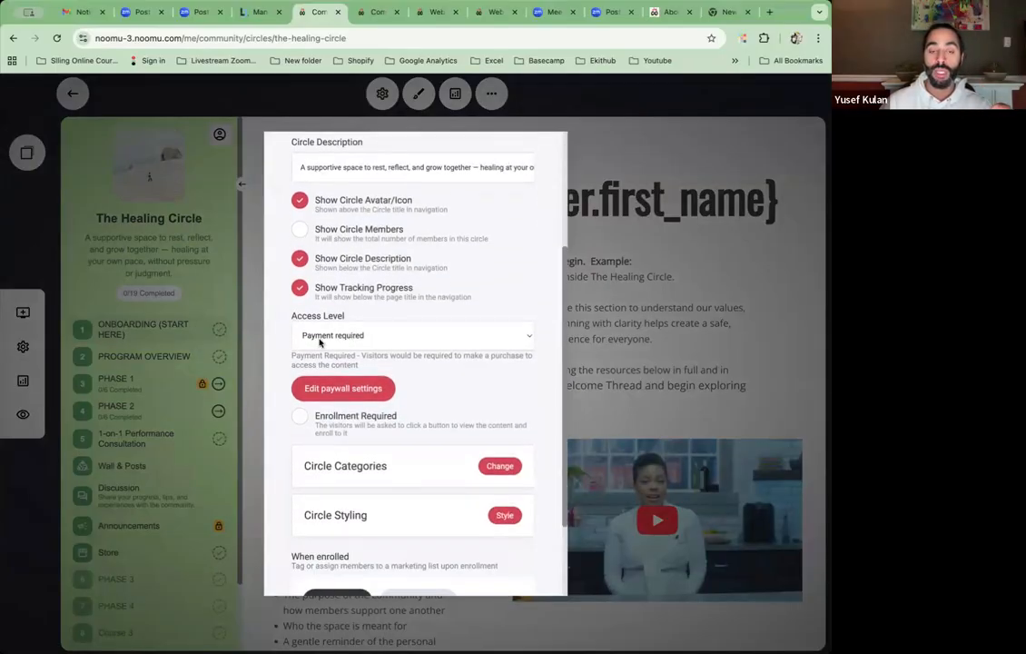
pyautogui.click(328, 337)
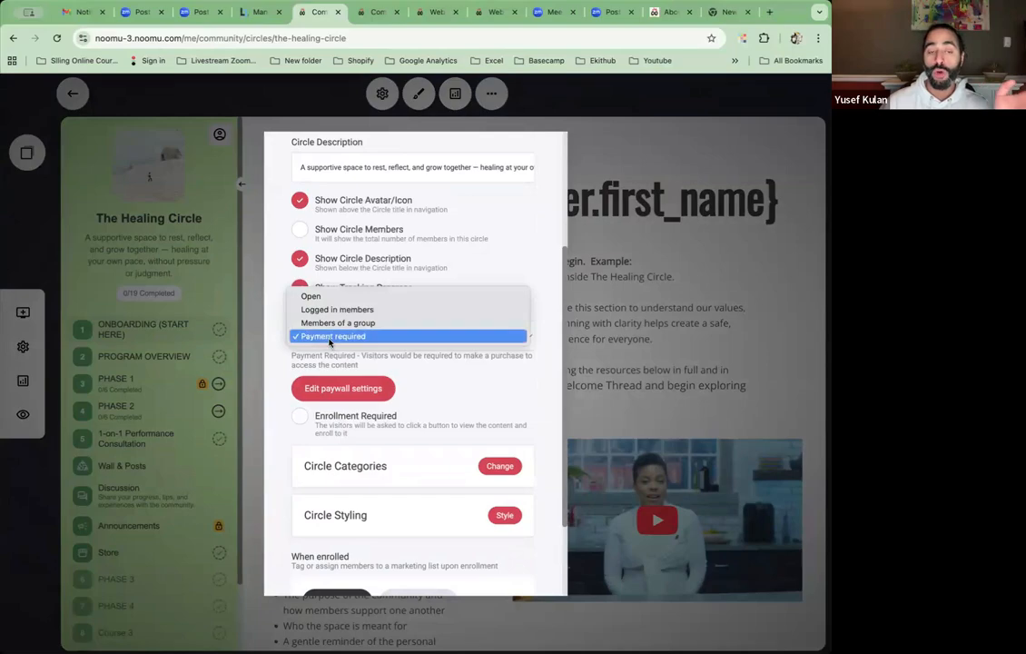
pyautogui.click(309, 297)
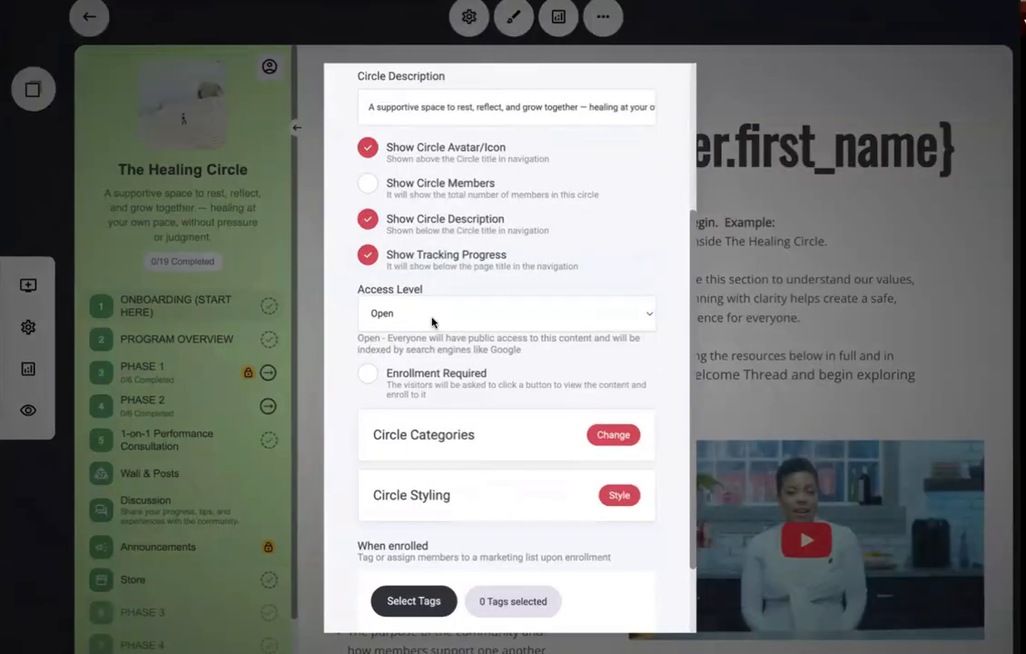
pyautogui.click(355, 344)
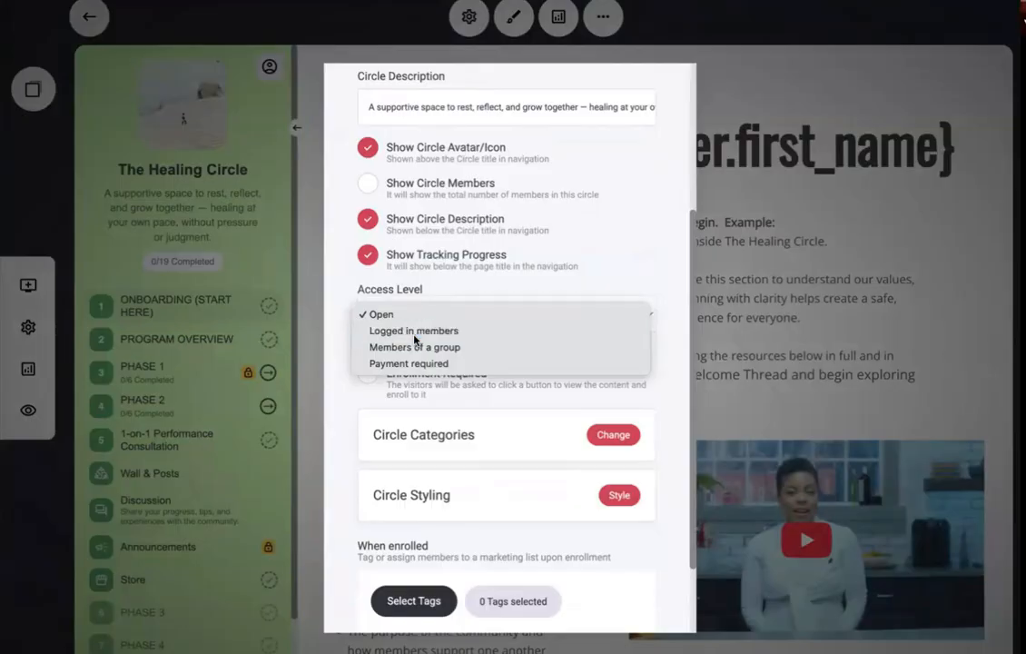
pyautogui.click(414, 332)
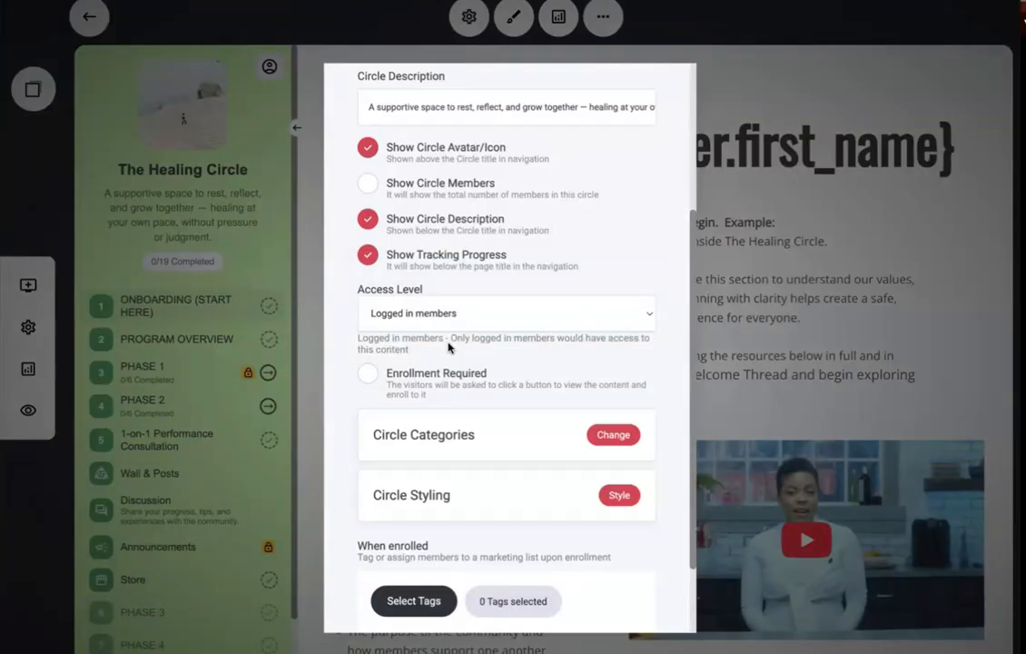
pyautogui.click(404, 307)
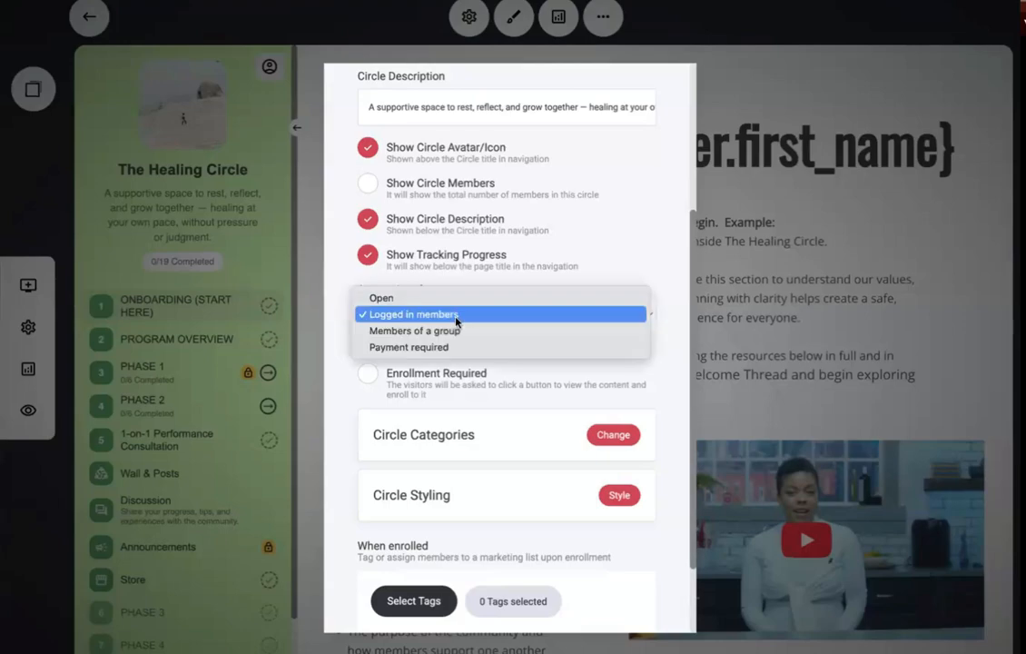
pyautogui.click(401, 332)
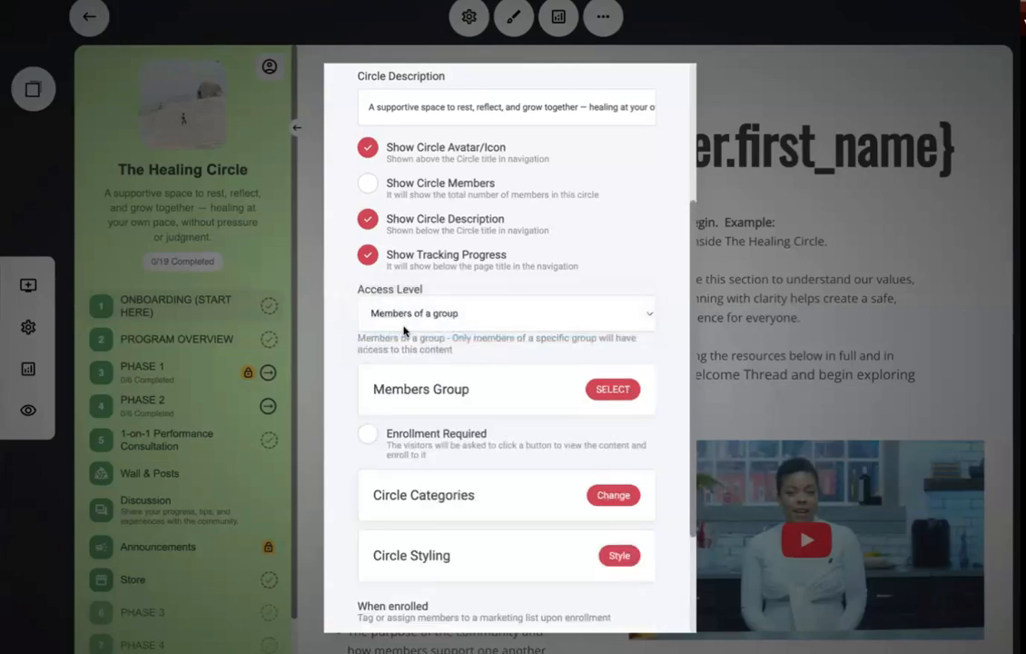
# - Make the circle's access level Payment required and set its paywall price to $99 as a recurring fee
pyautogui.click(456, 316)
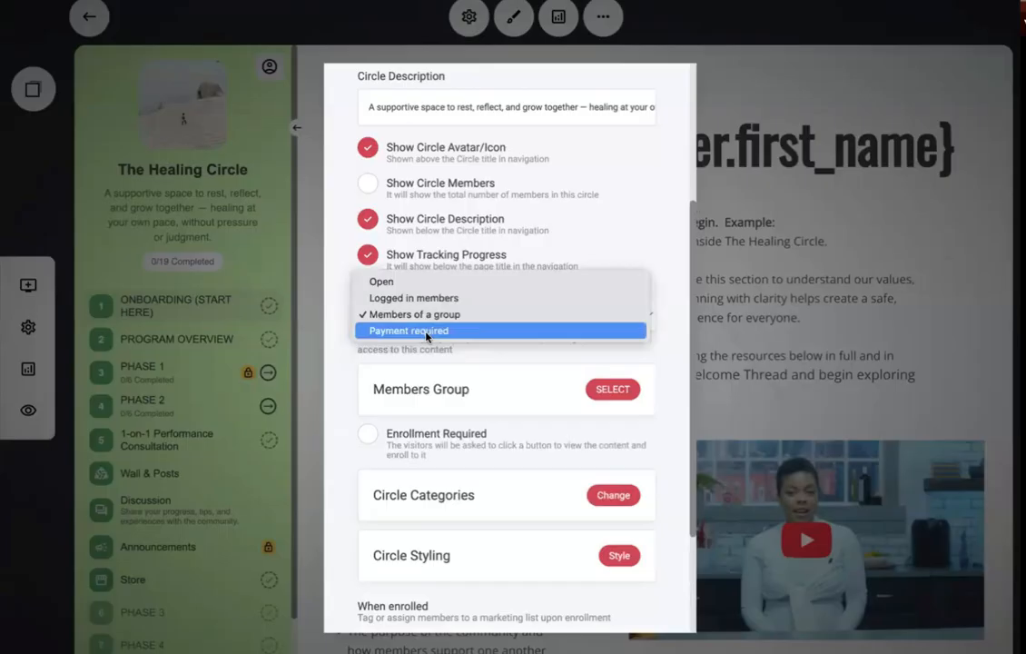
pyautogui.click(427, 333)
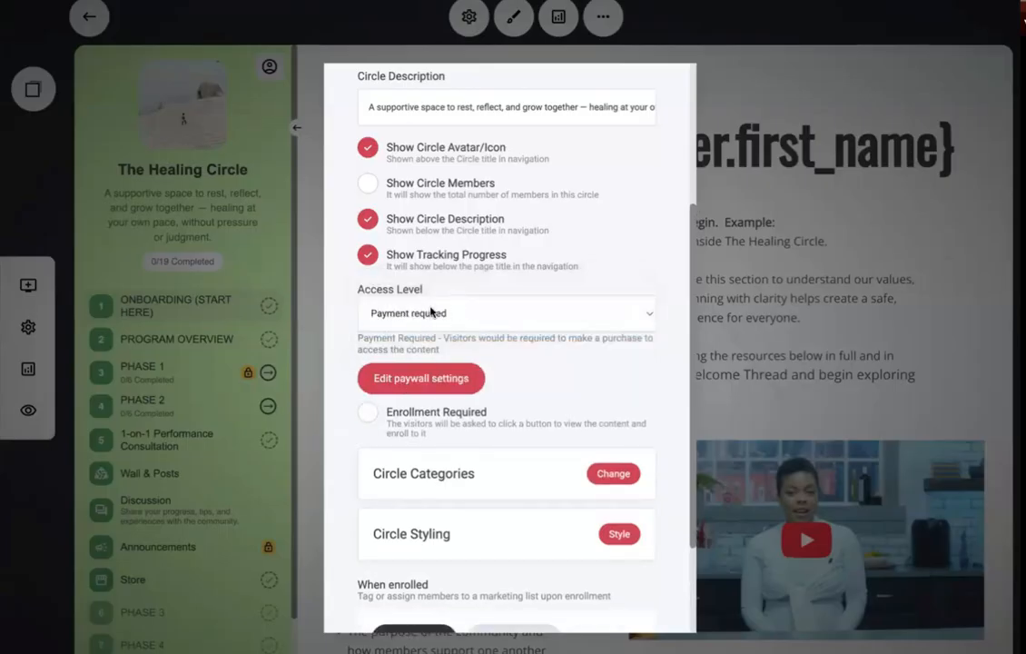
pyautogui.click(405, 381)
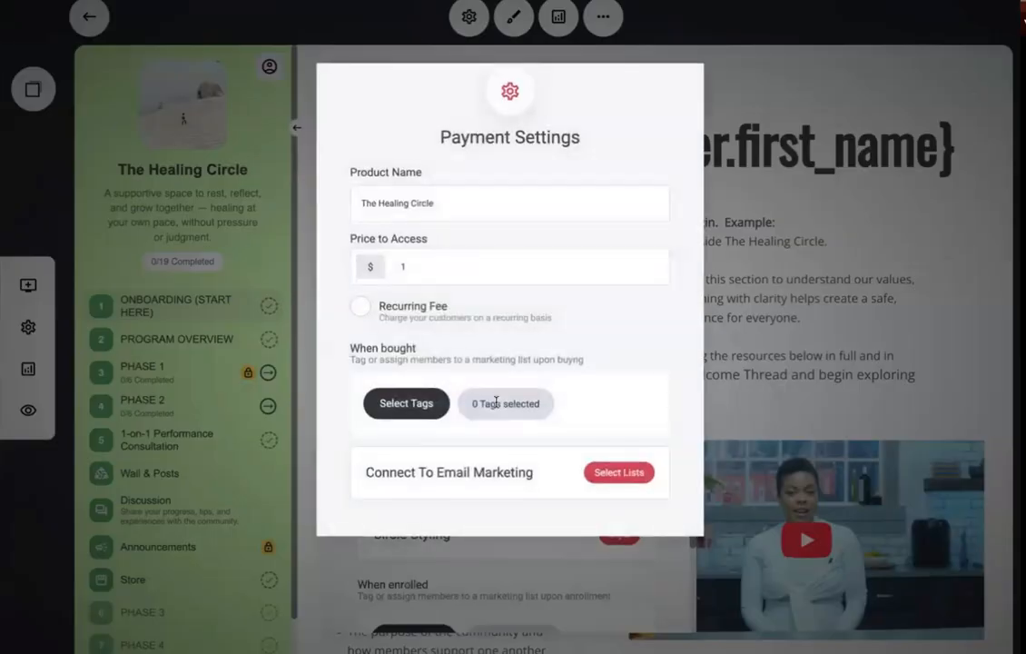
pyautogui.click(361, 210)
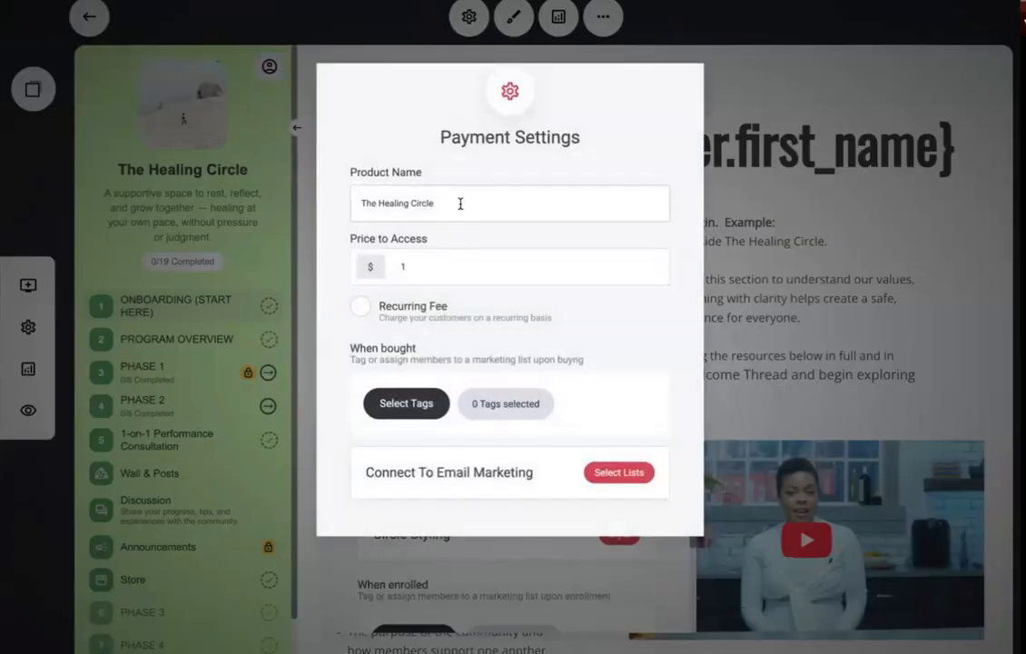
pyautogui.doubleClick(454, 267)
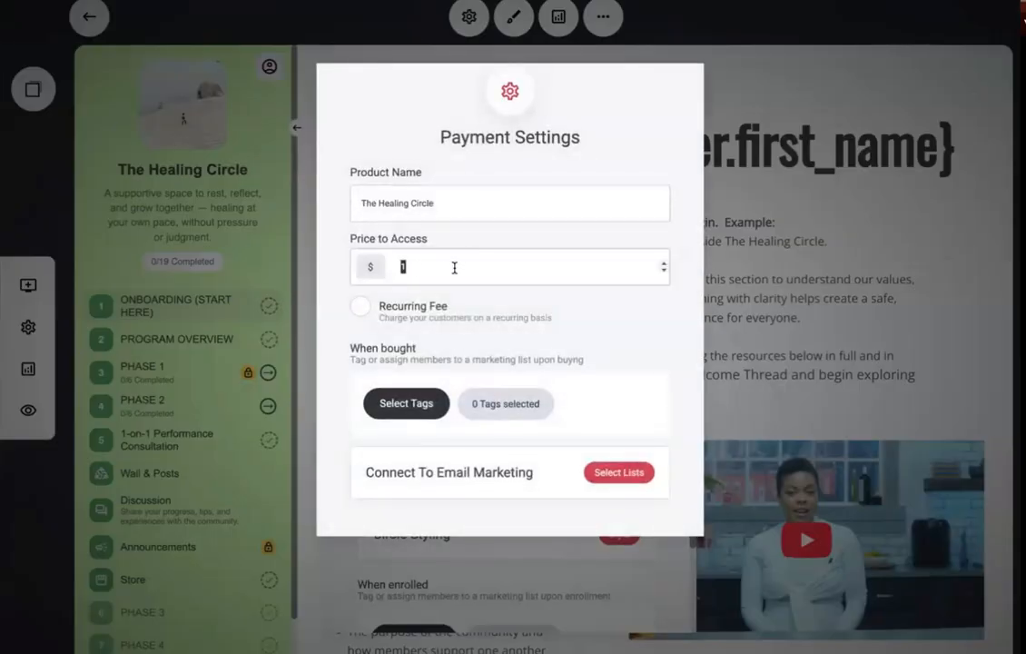
pyautogui.click(360, 306)
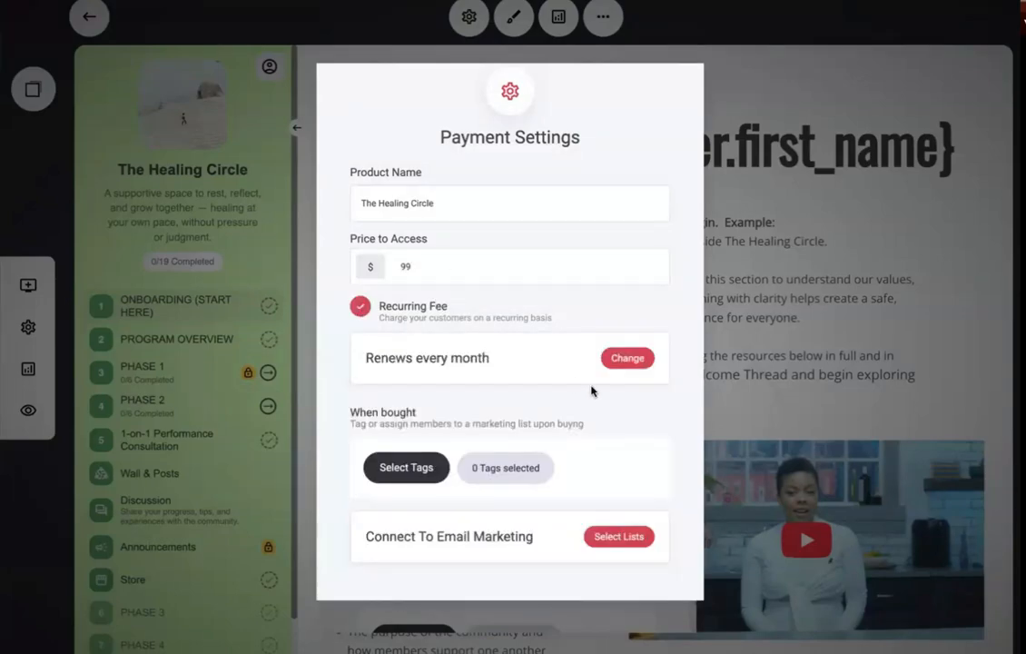
# - Try to set the subscription to charge every 1 weeks with ongoing payments
pyautogui.click(628, 358)
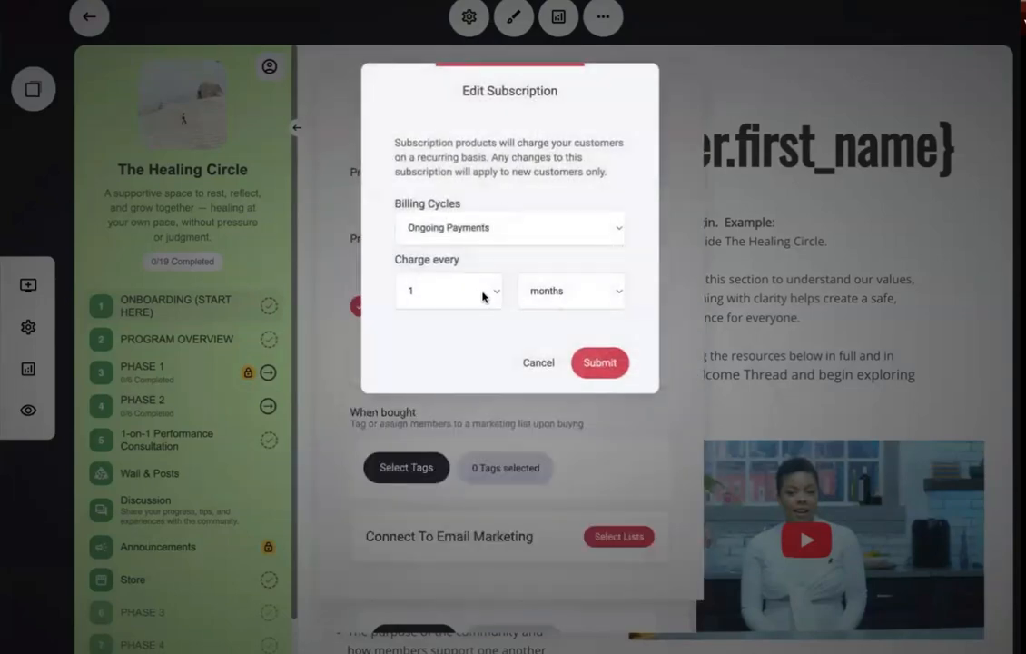
pyautogui.click(549, 291)
pyautogui.click(551, 276)
pyautogui.click(549, 300)
pyautogui.click(543, 305)
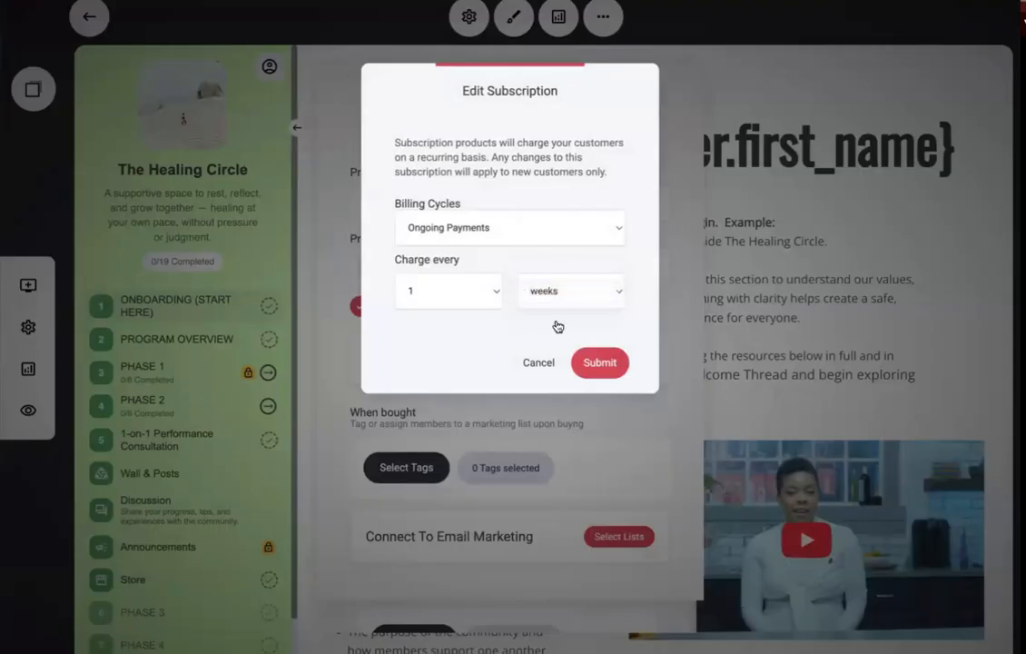
pyautogui.click(600, 362)
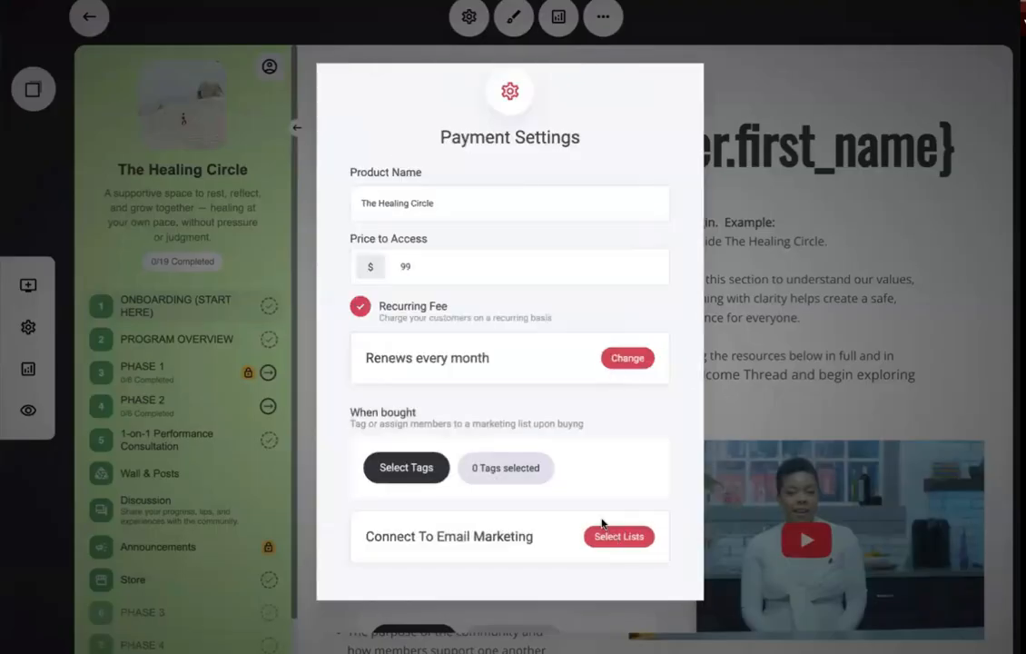
# - Add a new subscriber list named "program 1" and assign it to buyers of The Healing Circle
pyautogui.click(633, 537)
pyautogui.click(443, 164)
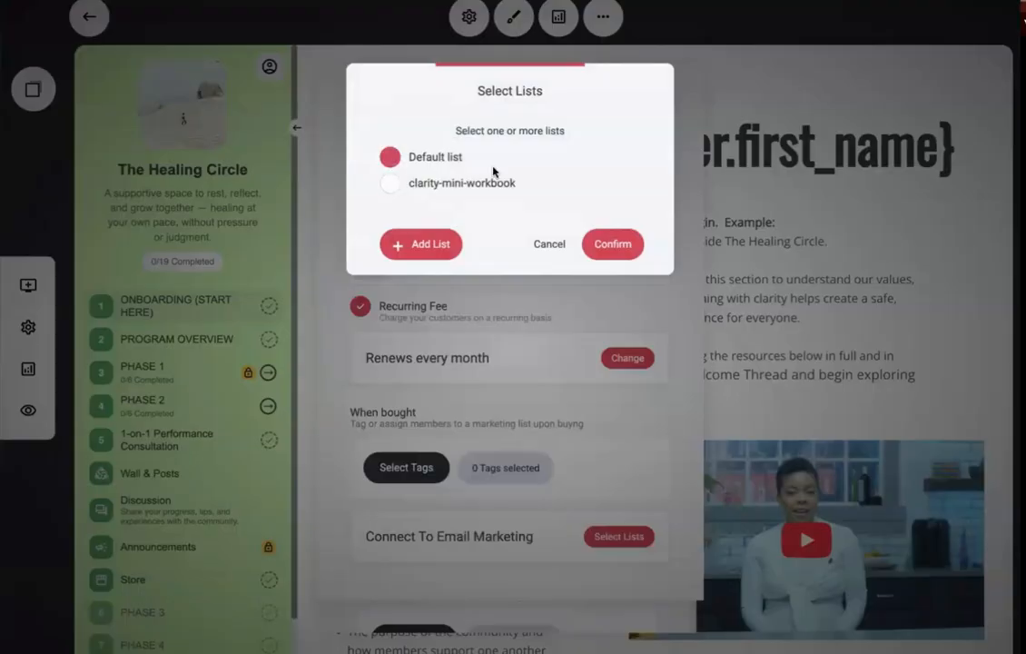
pyautogui.click(489, 164)
pyautogui.click(501, 181)
pyautogui.click(482, 195)
pyautogui.click(406, 247)
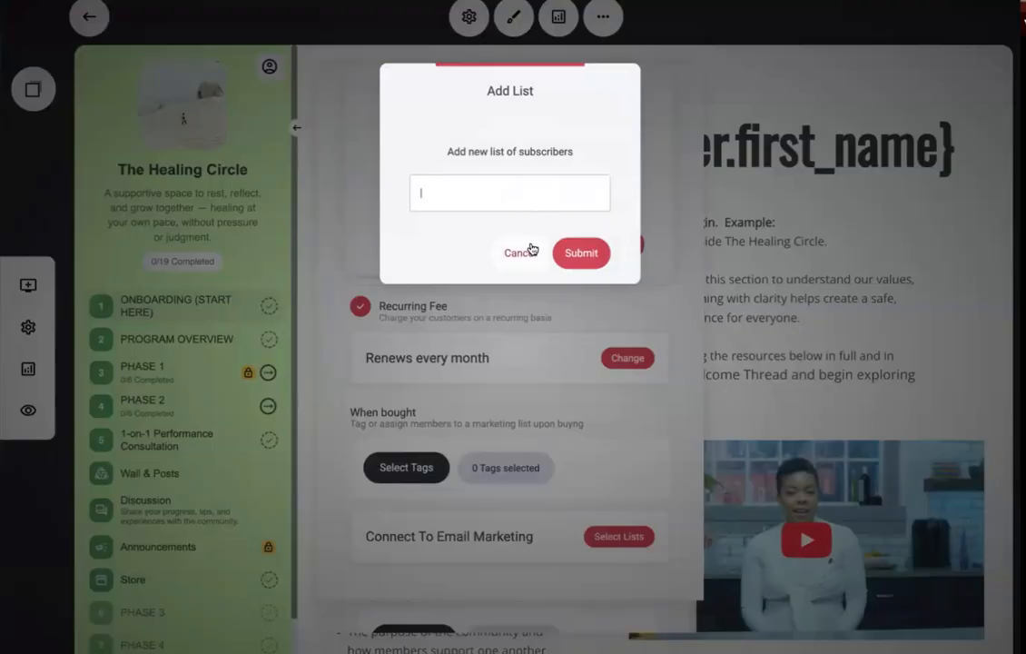
pyautogui.write('program 1')
pyautogui.click(581, 252)
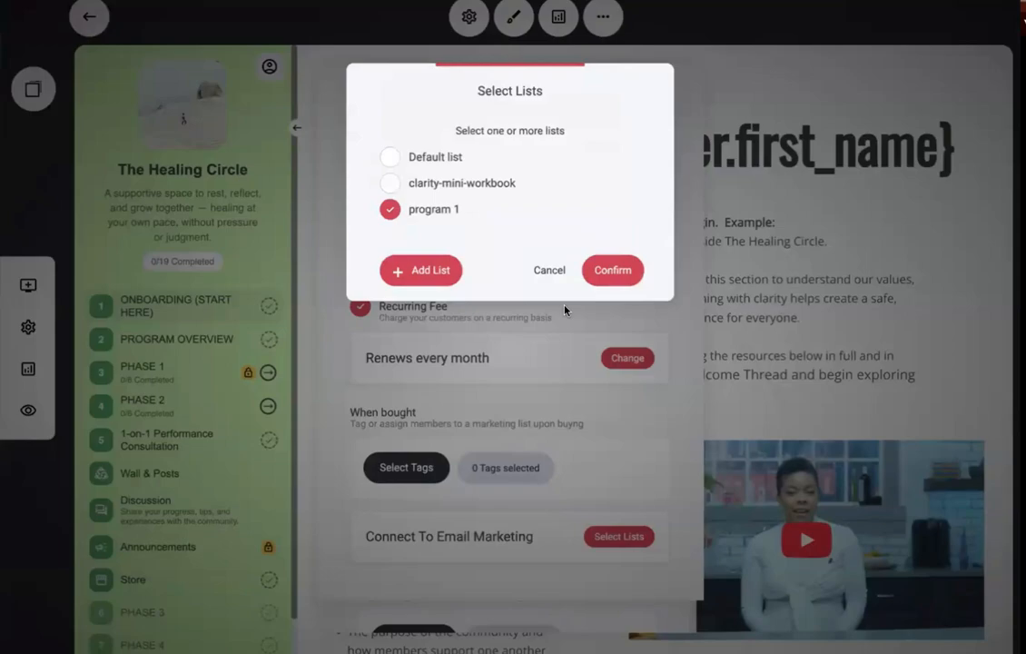
pyautogui.click(610, 265)
# - Create a tag named "program 1", assign it to the circle's buyers, and close the circle's settings
pyautogui.scroll(-1, 554, 268)
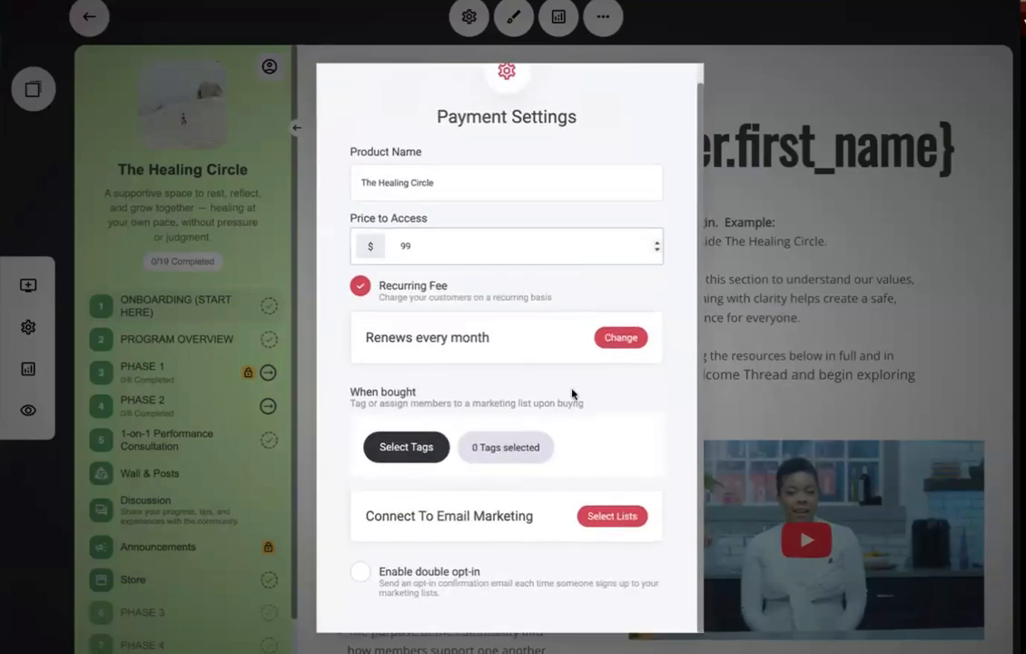
pyautogui.click(423, 450)
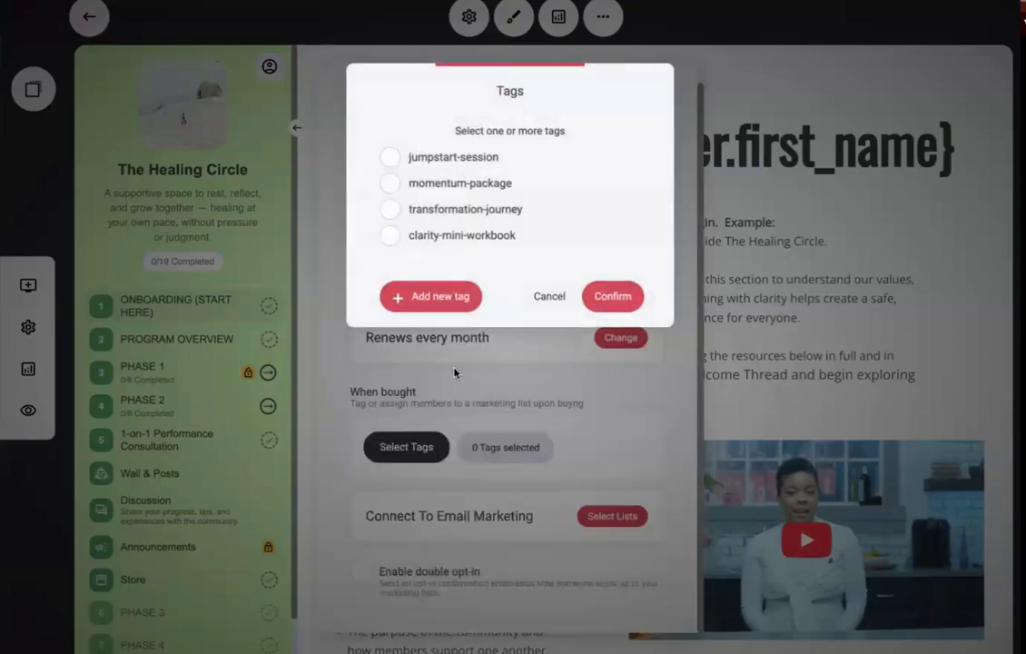
pyautogui.click(404, 299)
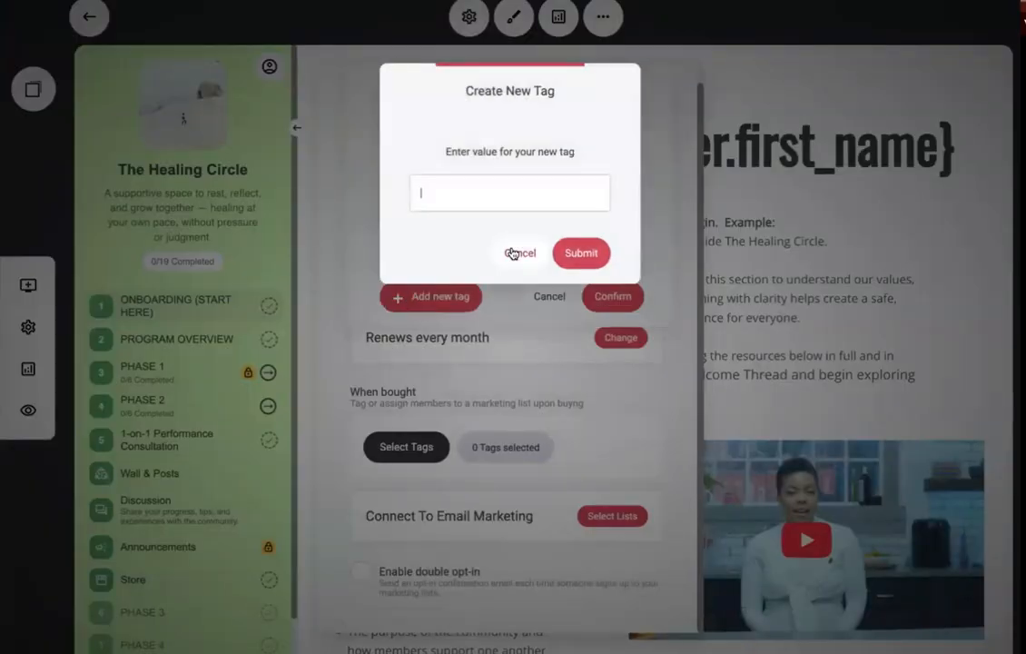
pyautogui.write('program')
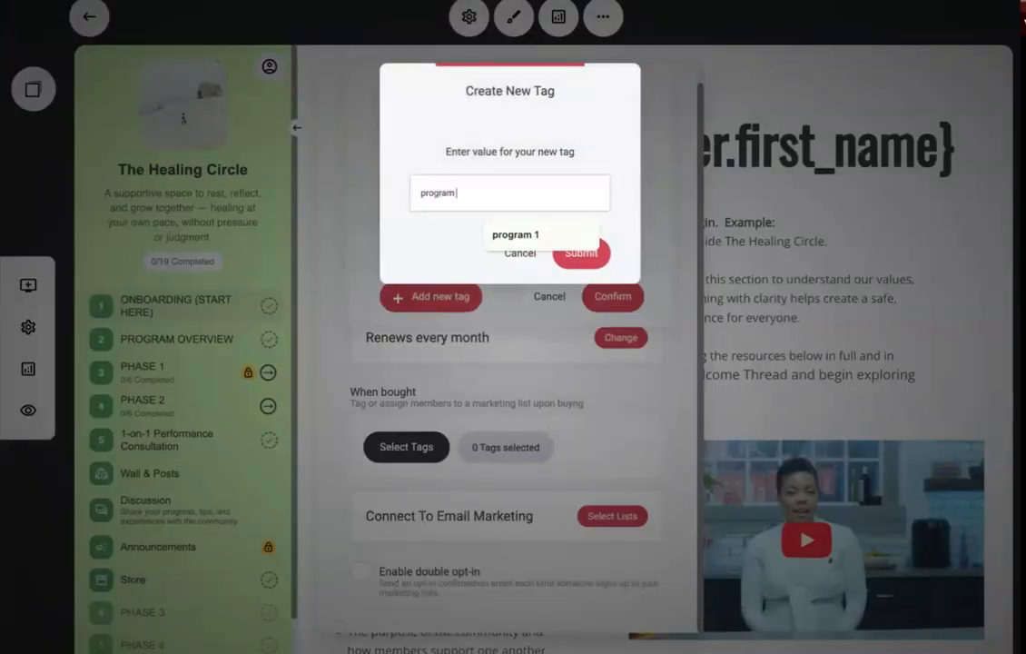
pyautogui.write(' 1')
pyautogui.click(594, 252)
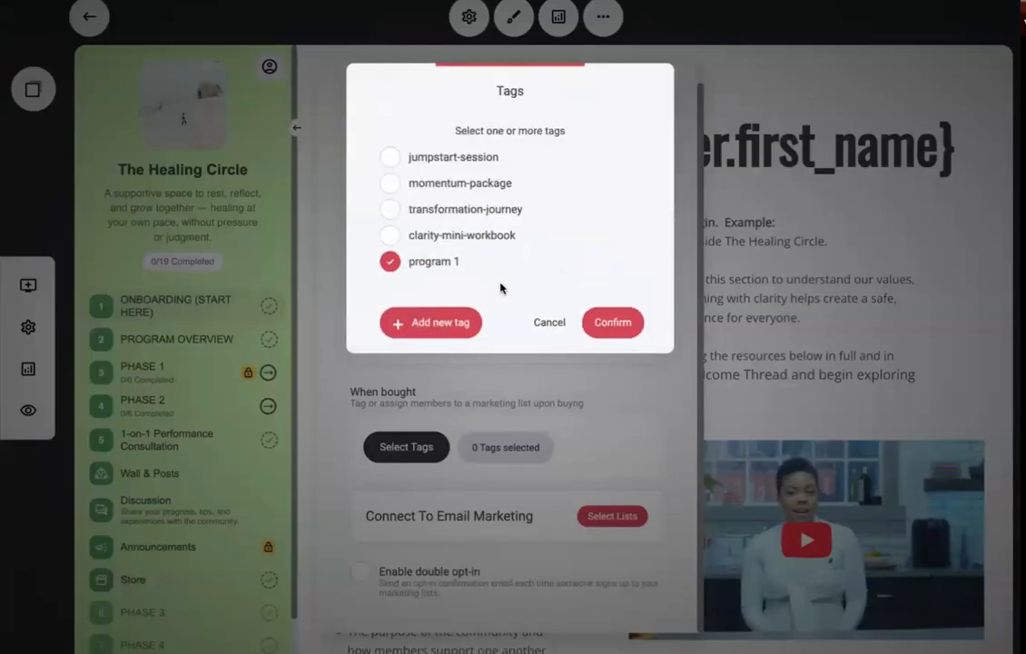
pyautogui.click(624, 325)
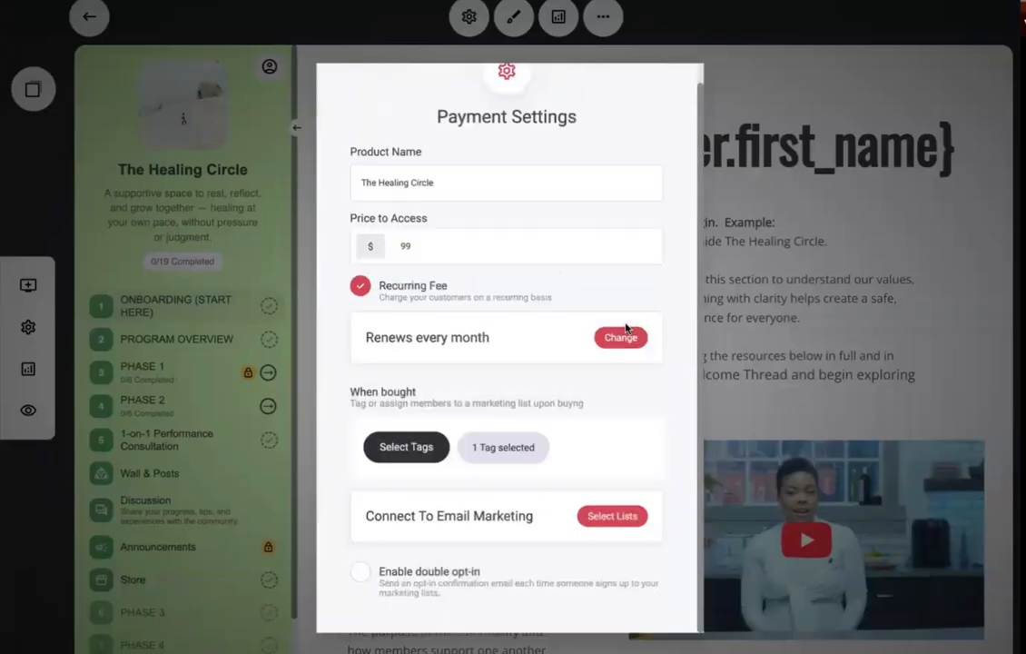
pyautogui.click(762, 371)
pyautogui.click(770, 348)
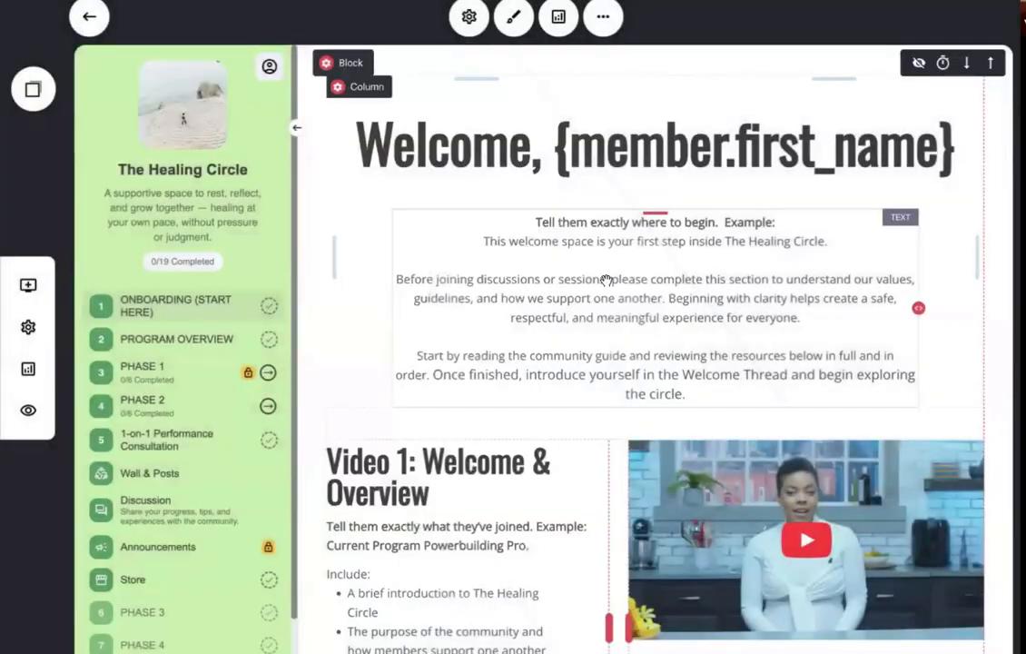
# - Leave the circle editor and create a new automation named "Program 1" in Messaging & Workflows
pyautogui.click(90, 18)
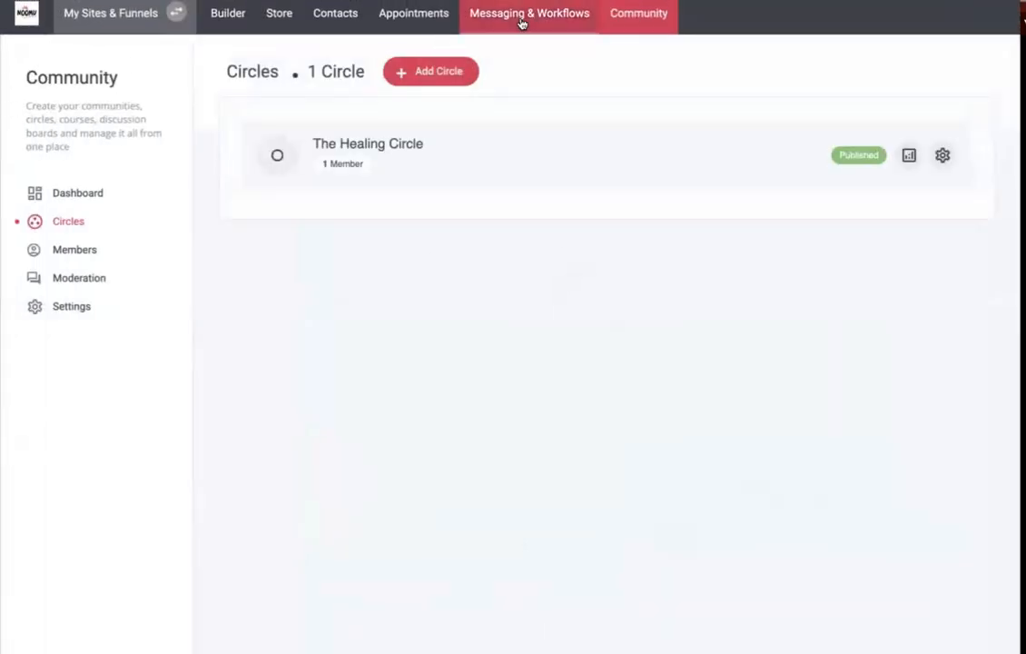
pyautogui.click(522, 20)
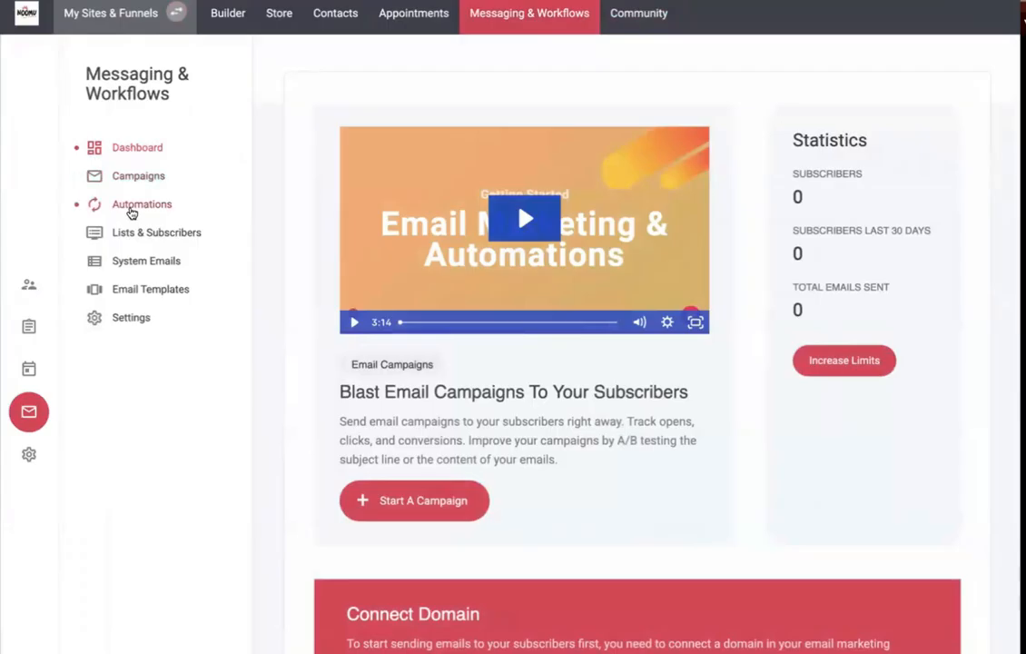
pyautogui.click(136, 205)
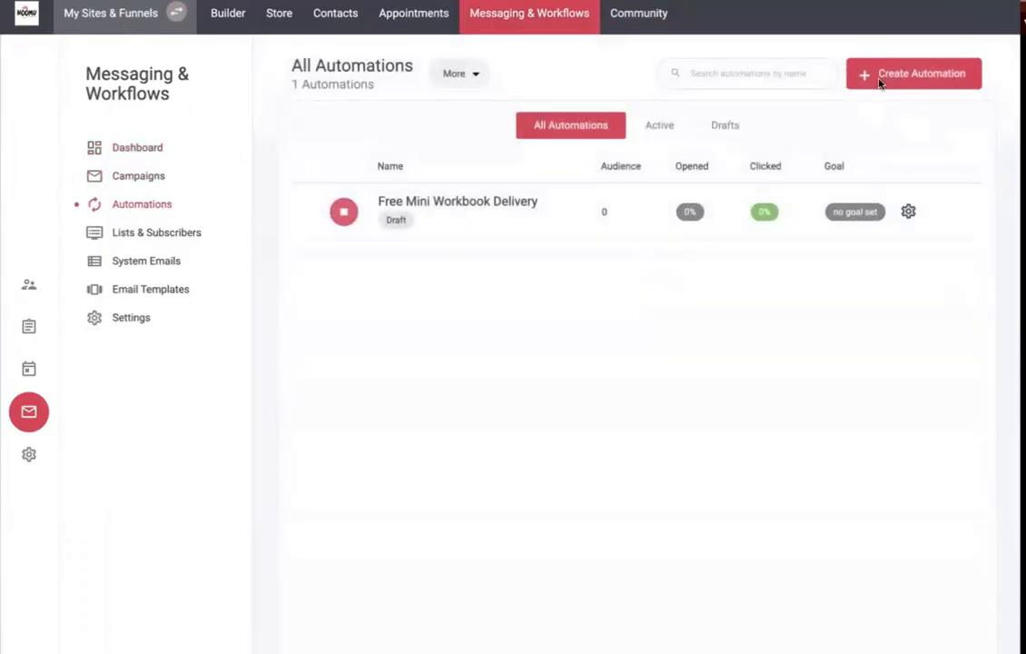
pyautogui.click(879, 77)
pyautogui.click(437, 199)
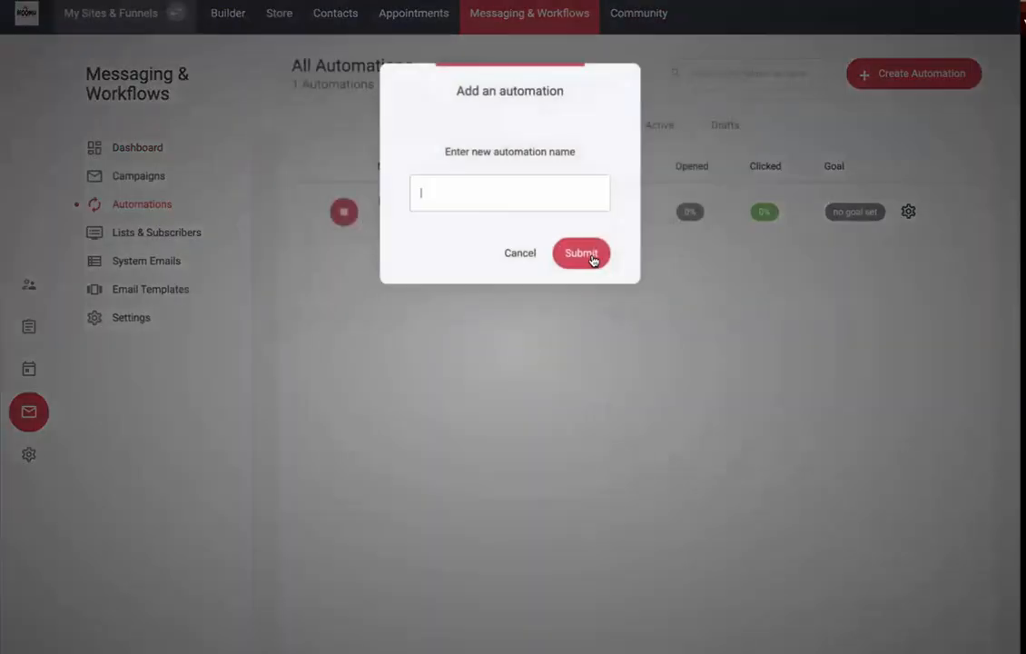
pyautogui.write('Program 1')
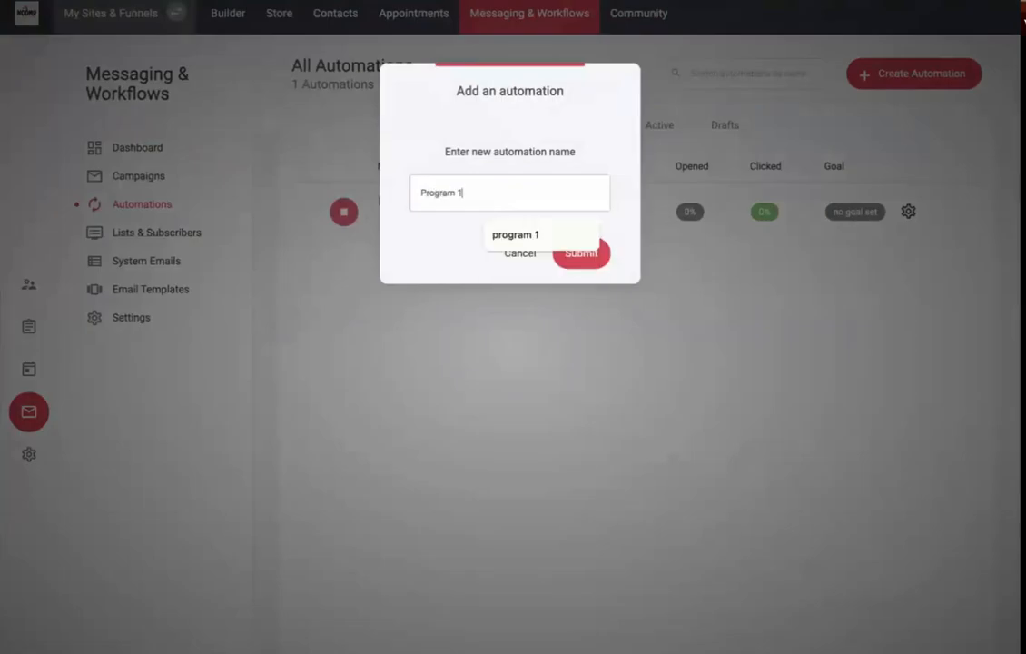
pyautogui.press('Return')
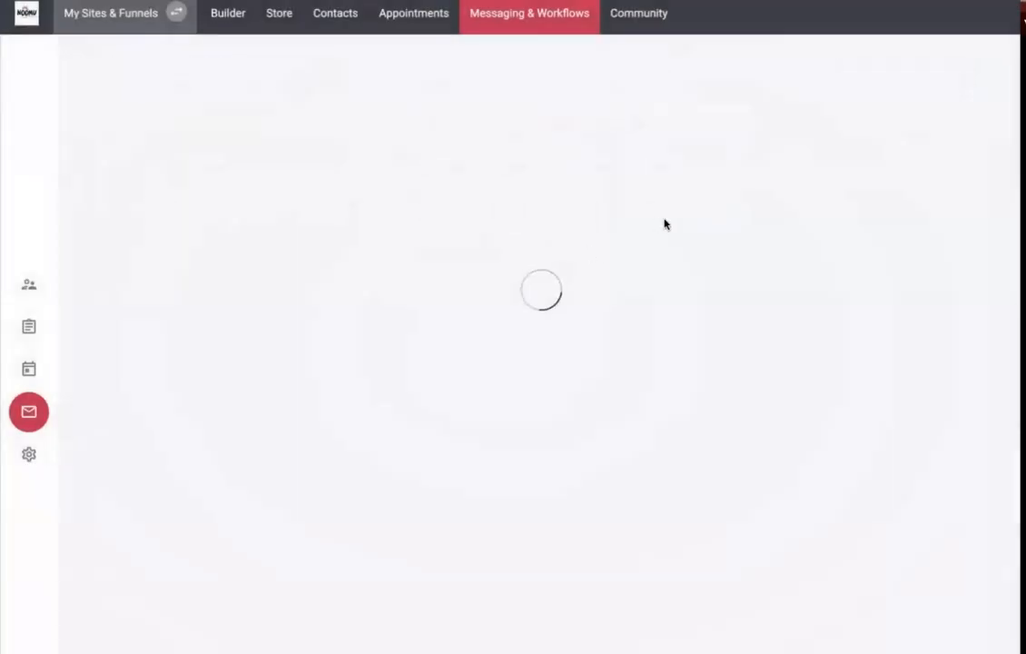
# - Add a "Tag is added" trigger to the automation using the tag "program 1"
pyautogui.click(537, 140)
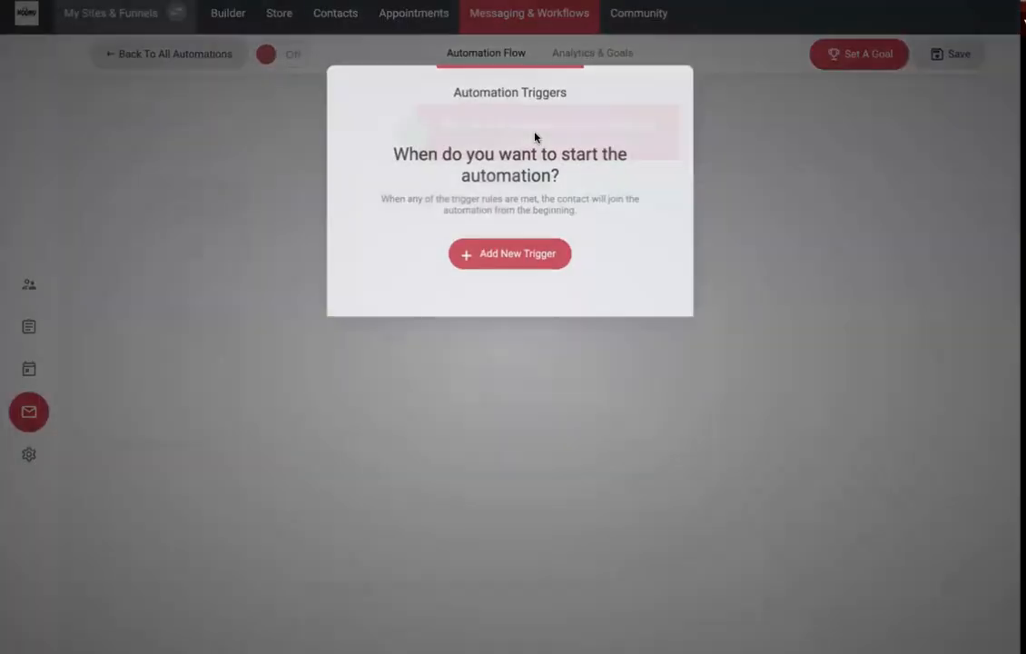
pyautogui.click(484, 256)
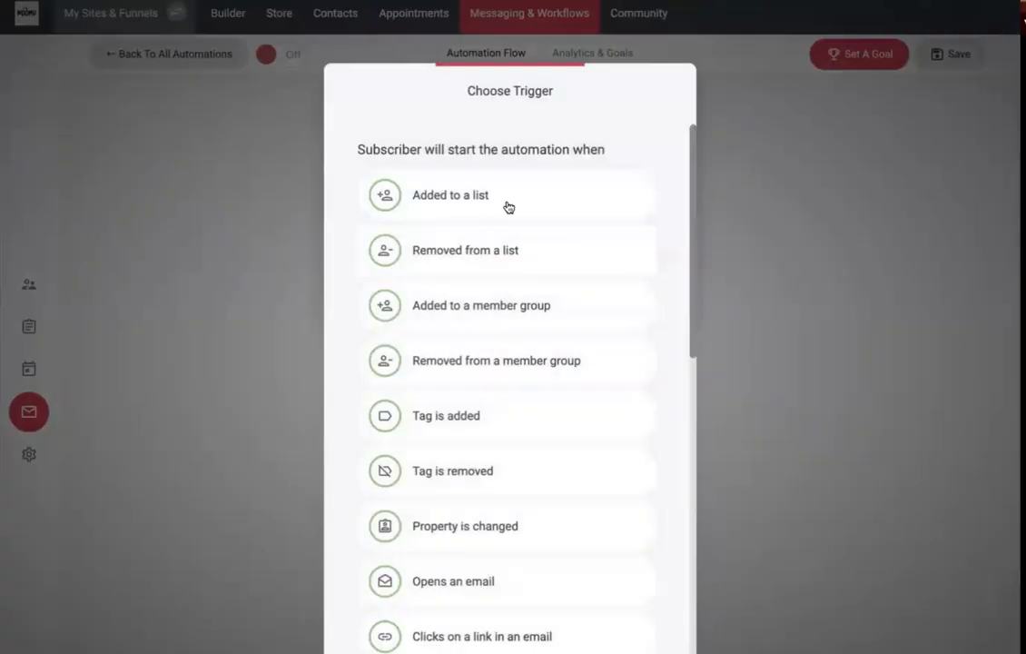
pyautogui.scroll(-2, 554, 239)
pyautogui.scroll(-1, 555, 240)
pyautogui.click(467, 263)
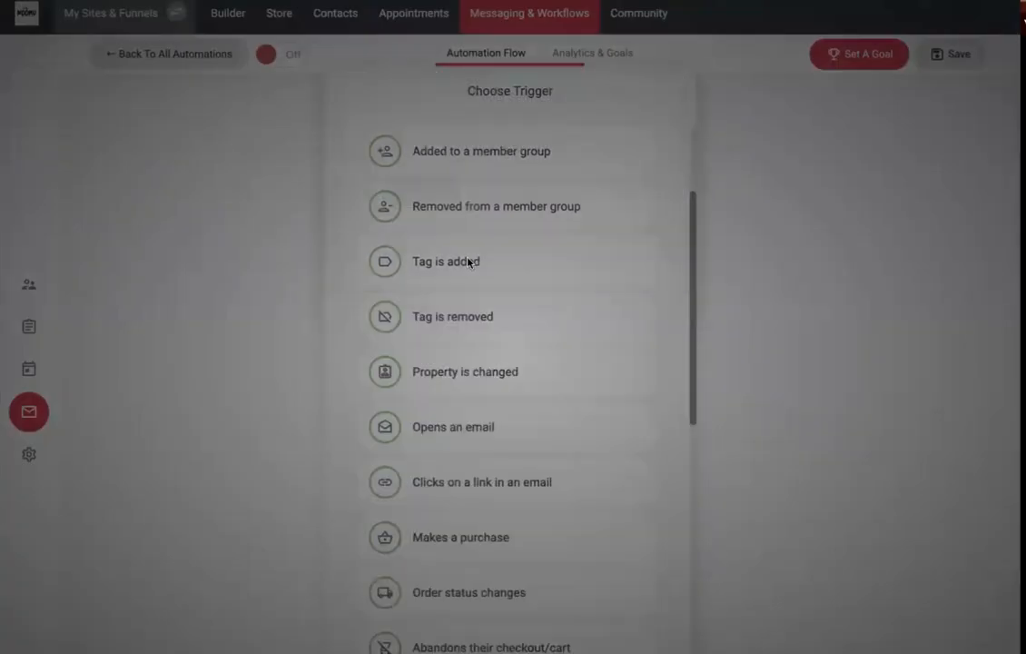
pyautogui.click(412, 192)
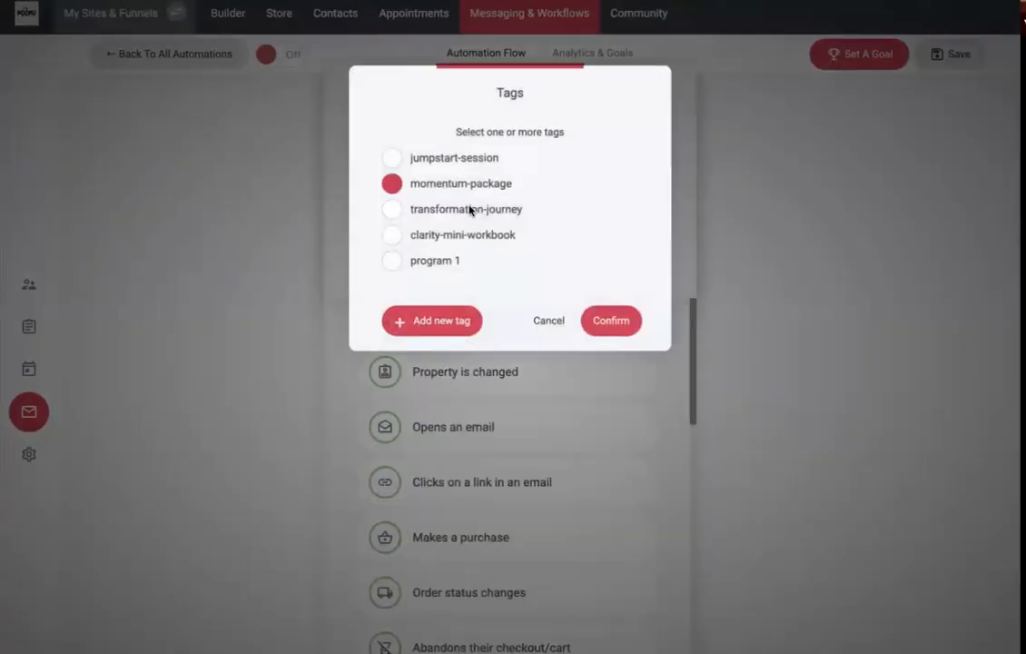
pyautogui.click(392, 262)
pyautogui.click(603, 323)
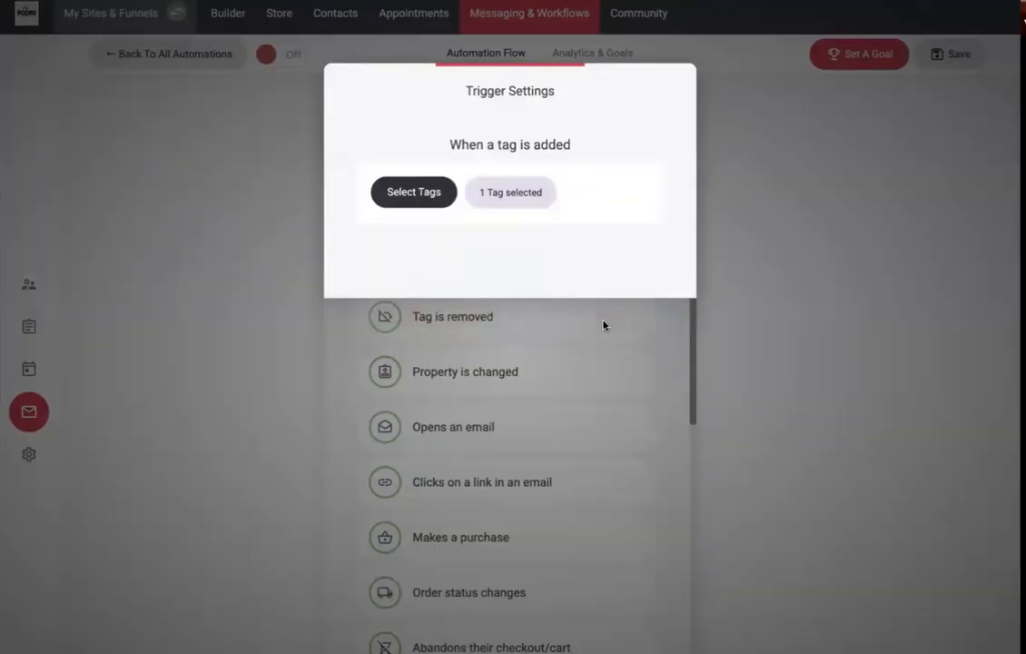
pyautogui.click(801, 286)
pyautogui.click(892, 359)
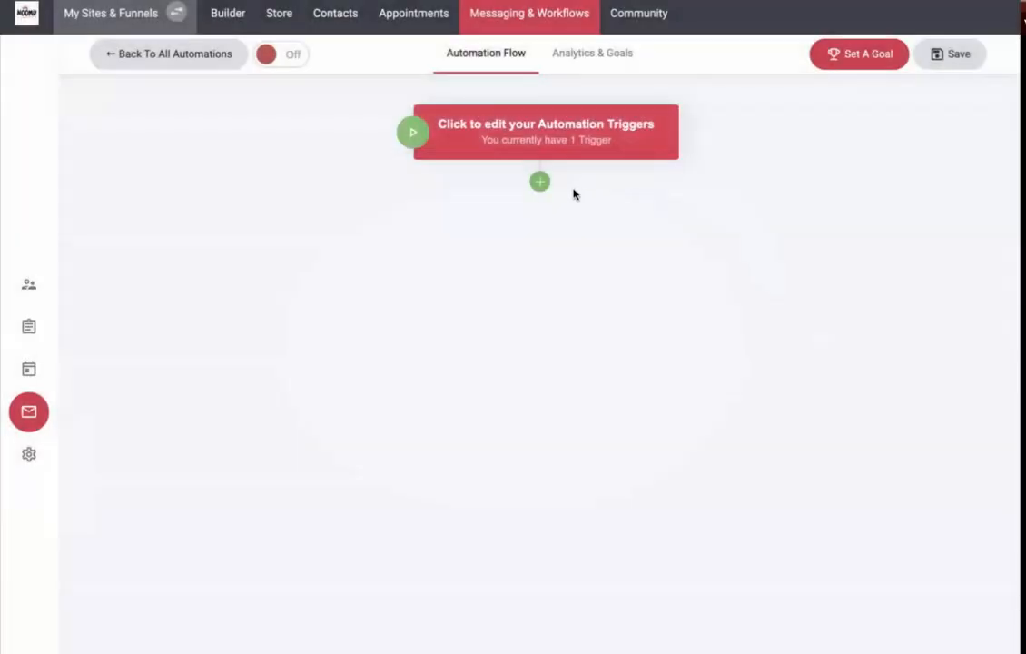
# - Add a Send Email step below the trigger and fill in its details with the suggested email address, leaving sales tracking off
pyautogui.click(541, 181)
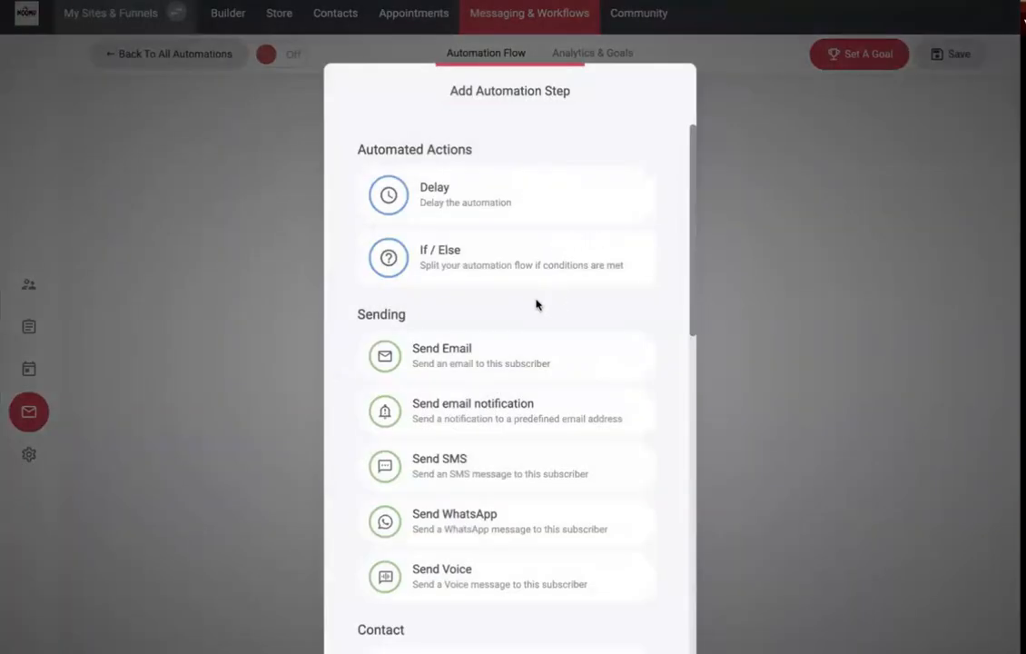
pyautogui.click(460, 354)
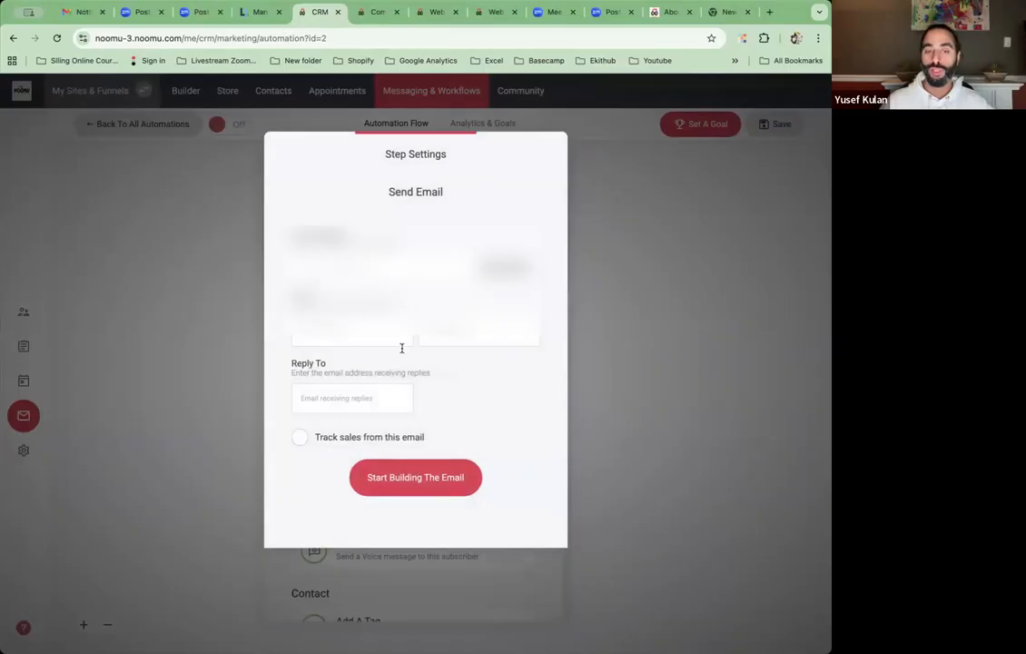
pyautogui.click(377, 268)
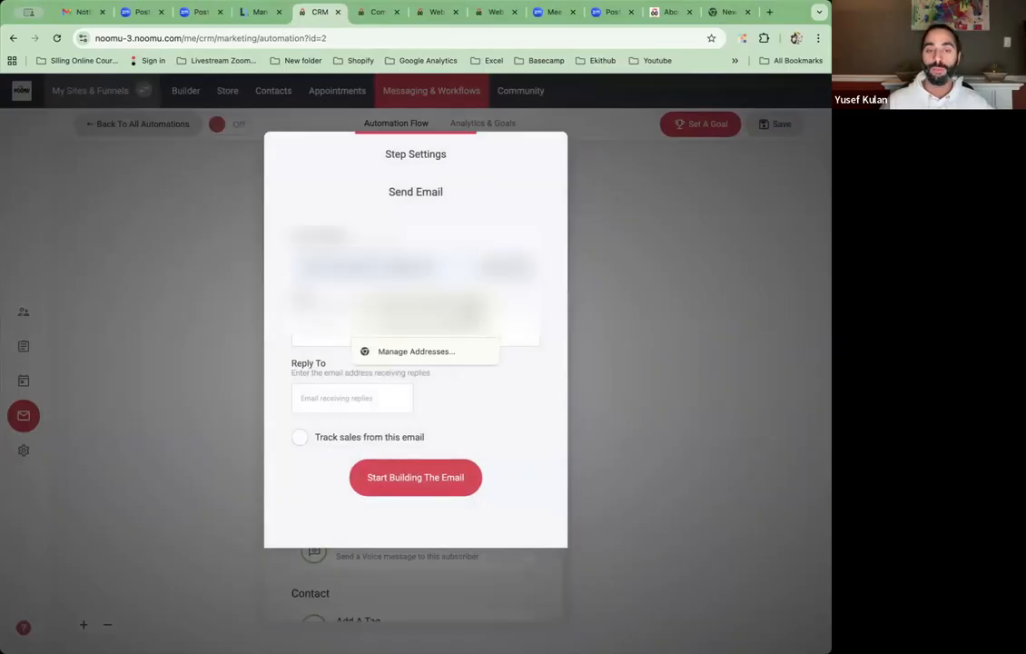
pyautogui.click(300, 437)
pyautogui.click(302, 439)
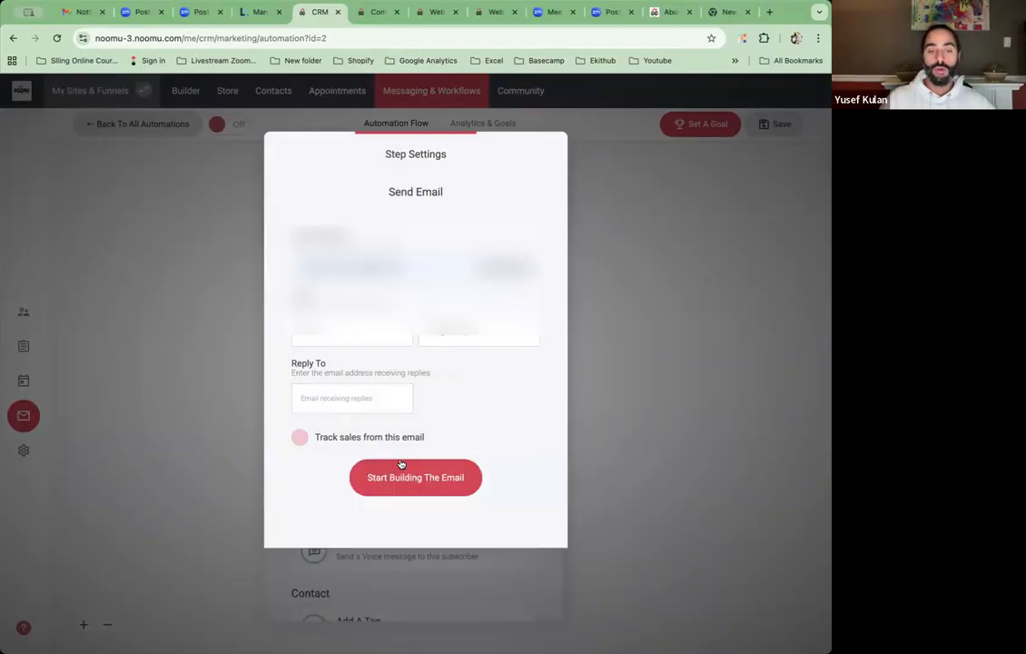
# - Build the step's email from the "Hey, welcome to our newsletter!" template, save it and close the step settings
pyautogui.click(411, 476)
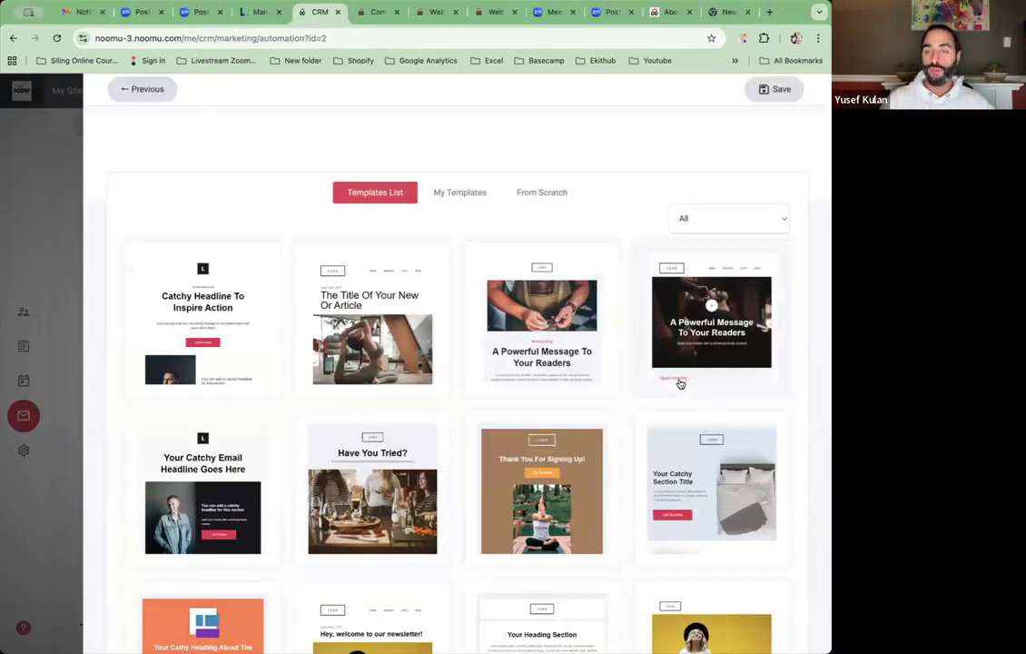
pyautogui.scroll(-5, 678, 382)
pyautogui.click(386, 231)
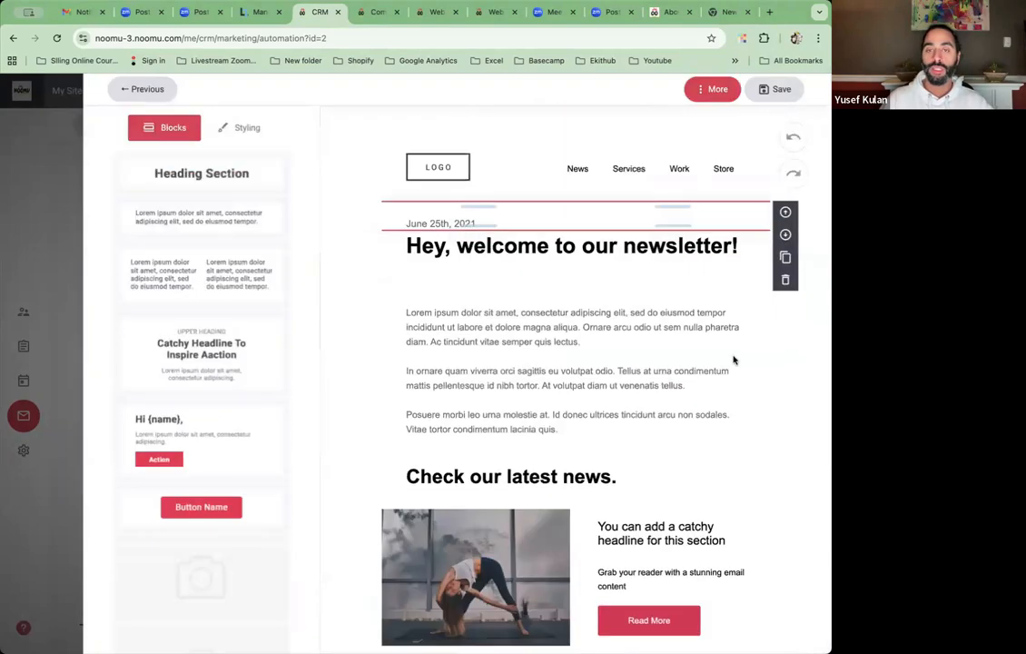
pyautogui.click(781, 89)
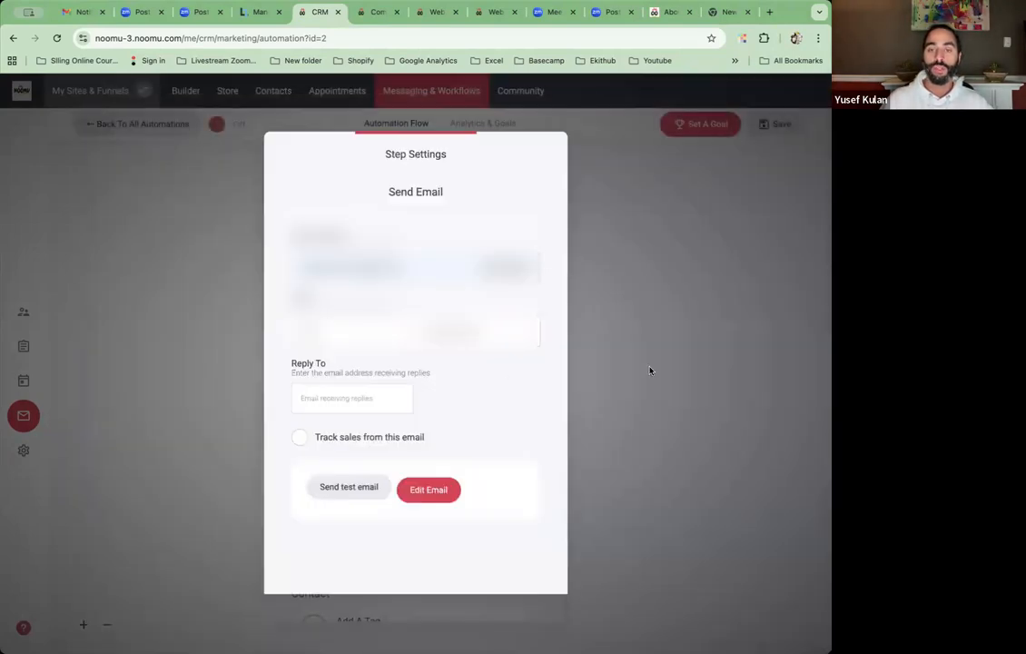
pyautogui.click(218, 465)
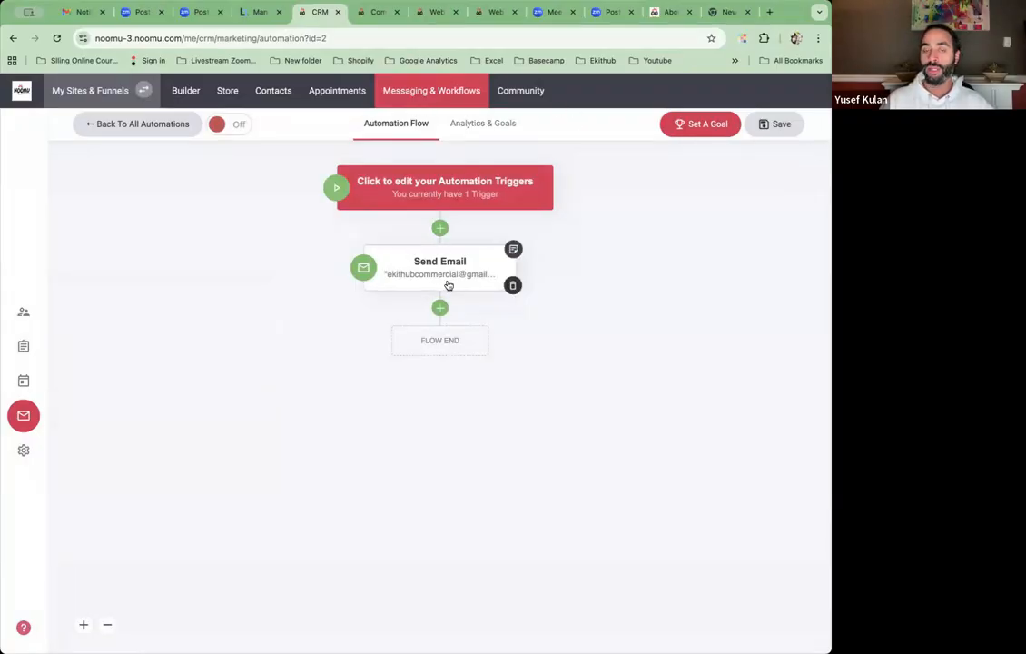
# - Look through the automation step types that can follow the Send Email step, without adding one
pyautogui.click(440, 310)
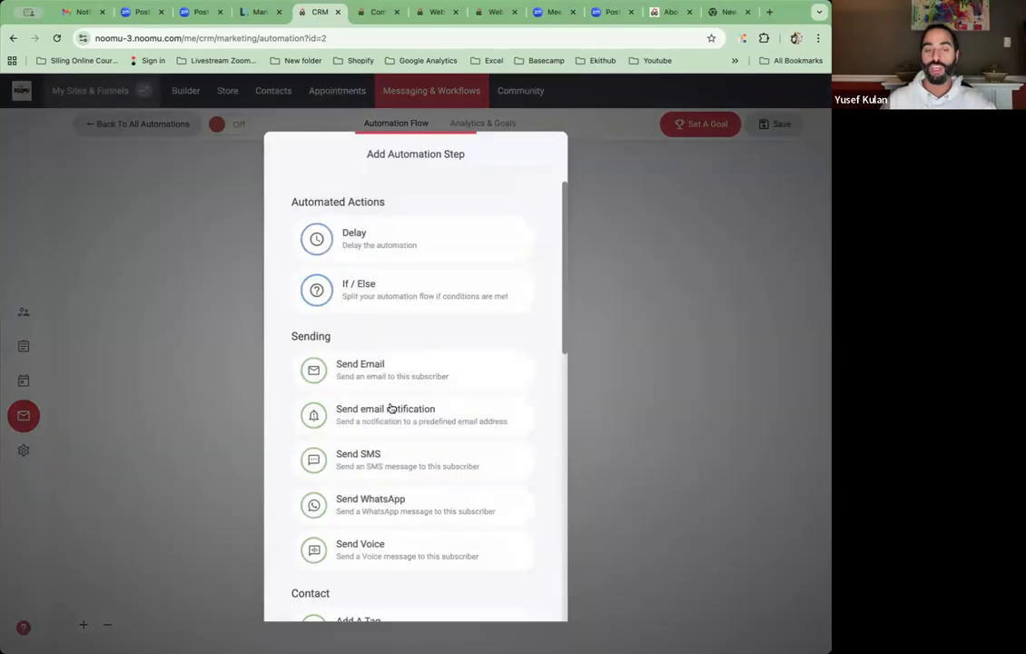
pyautogui.scroll(-4, 394, 408)
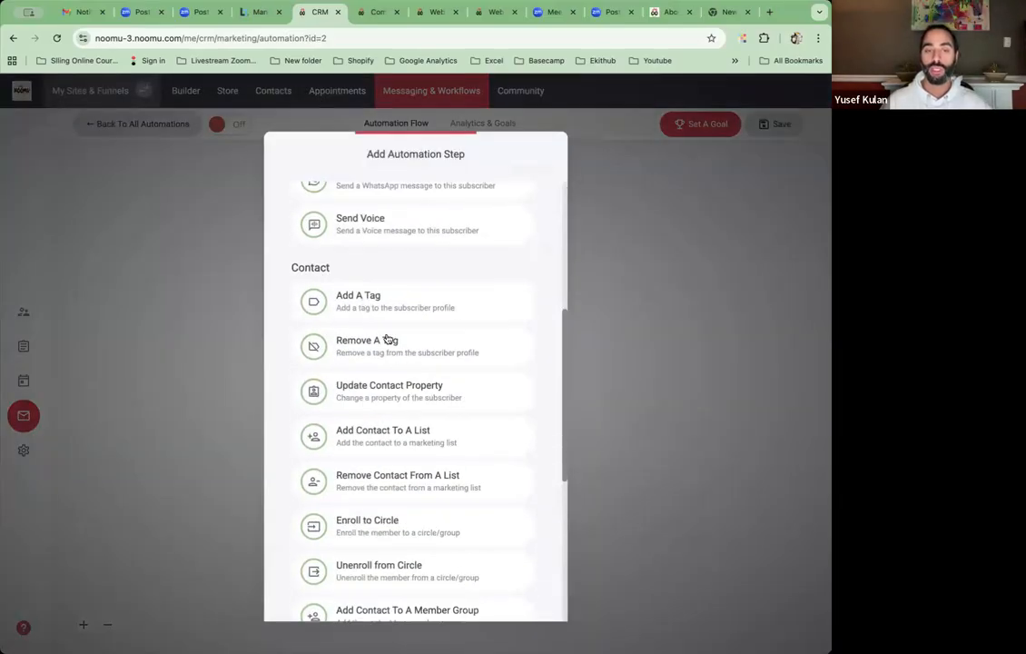
pyautogui.scroll(-5, 400, 356)
pyautogui.click(628, 399)
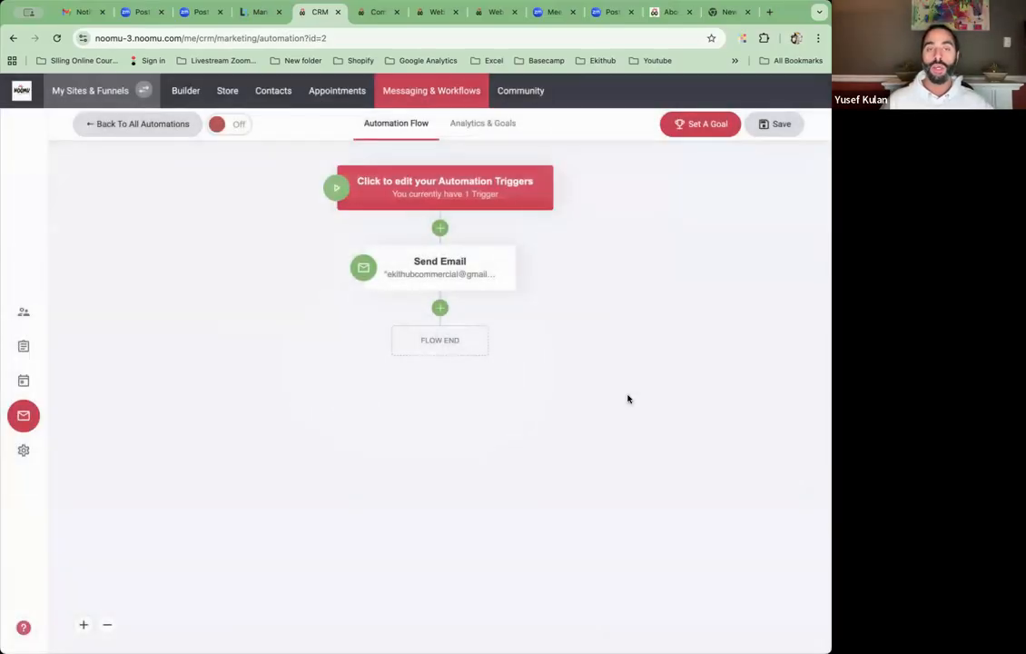
# - Try to leave for the Community area and choose to stay and save the automation changes
pyautogui.click(531, 91)
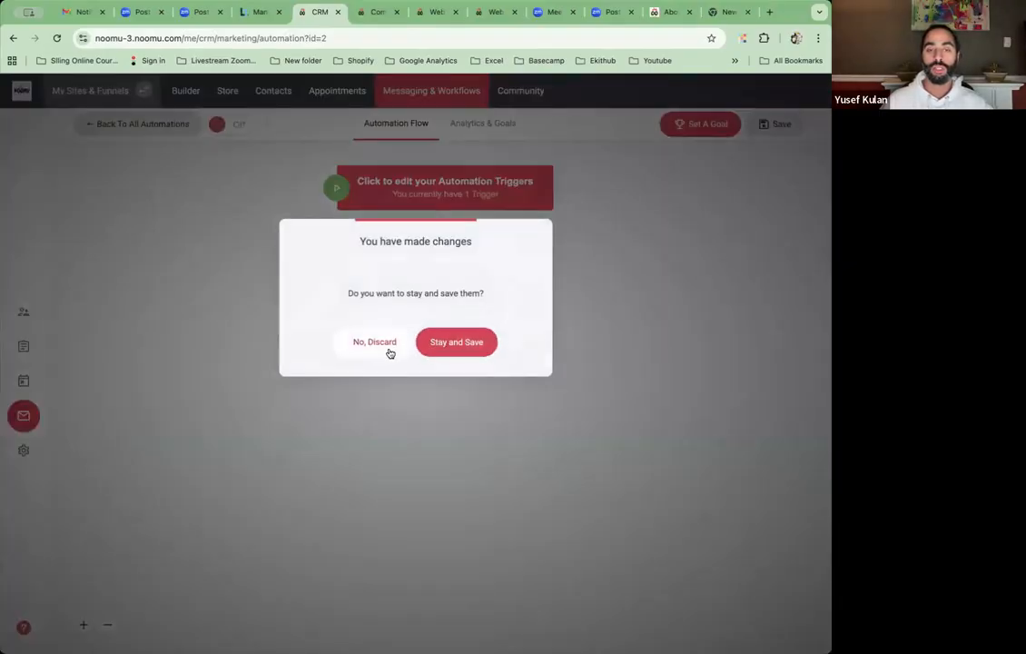
pyautogui.click(474, 352)
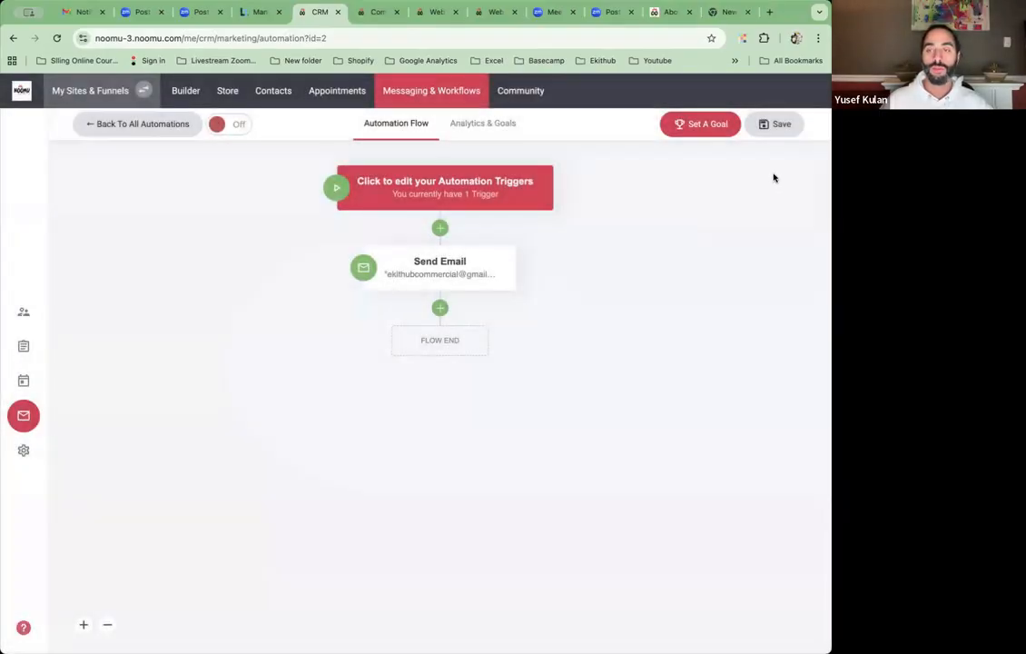
# - Turn the automation on, confirm the change, and save the automation
pyautogui.click(242, 130)
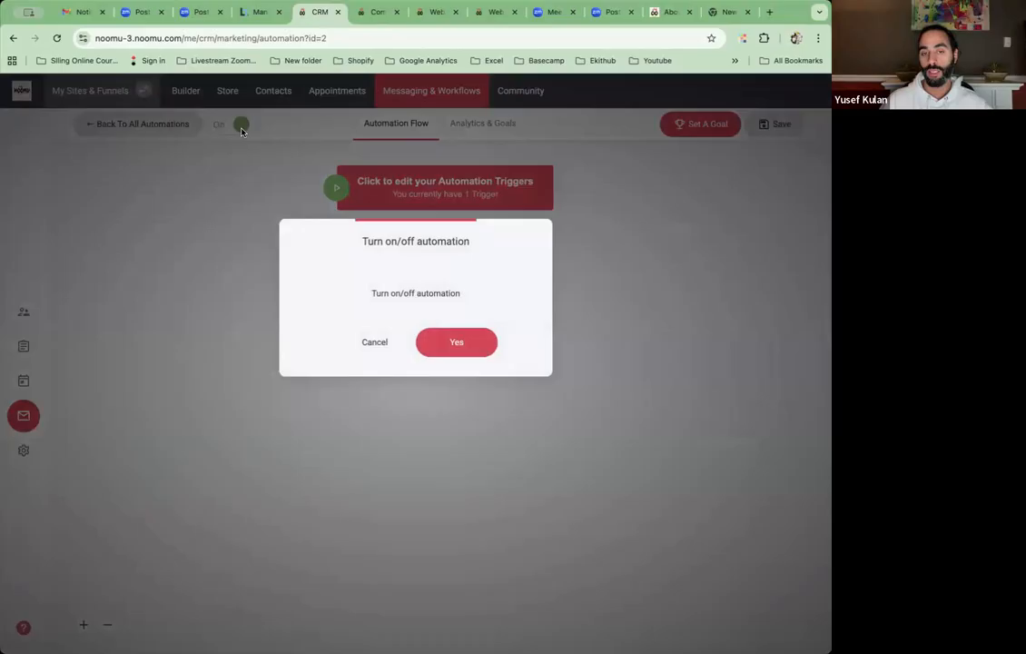
pyautogui.click(457, 338)
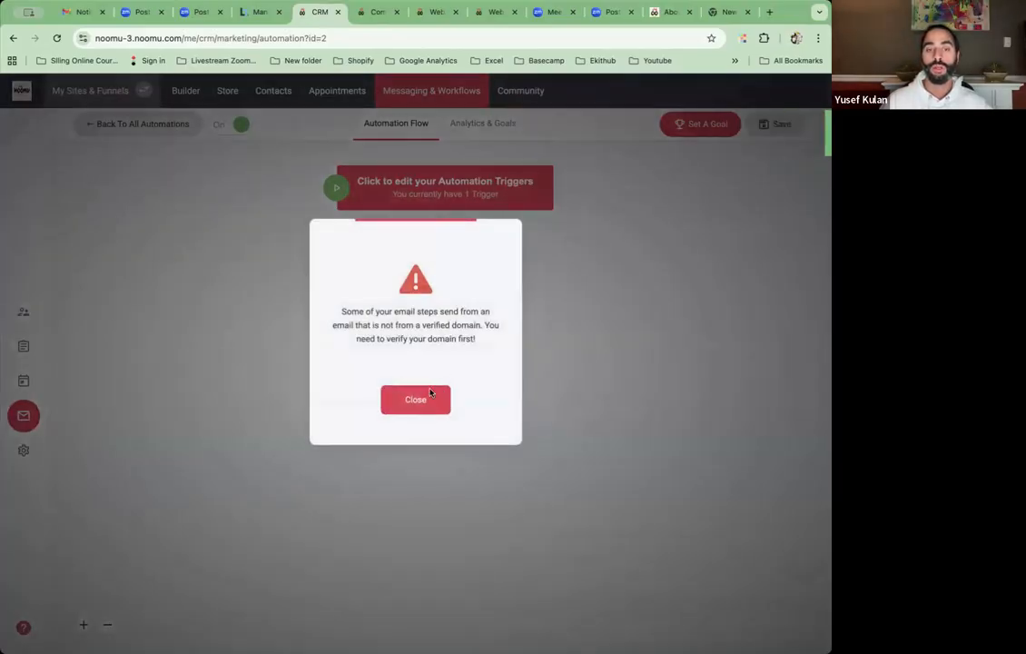
pyautogui.click(428, 397)
pyautogui.click(770, 126)
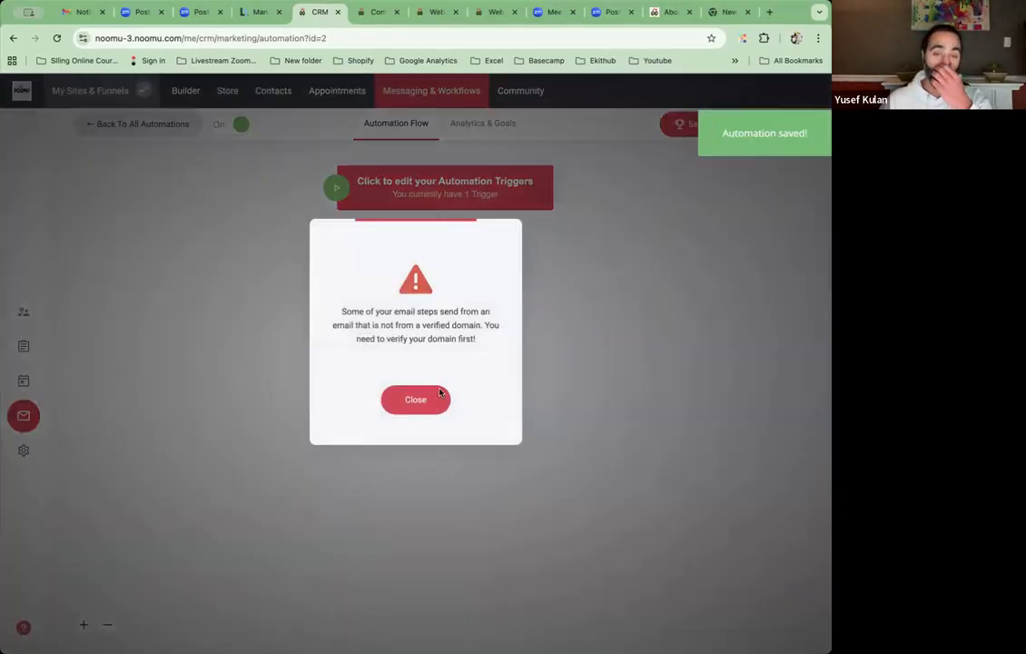
pyautogui.click(418, 400)
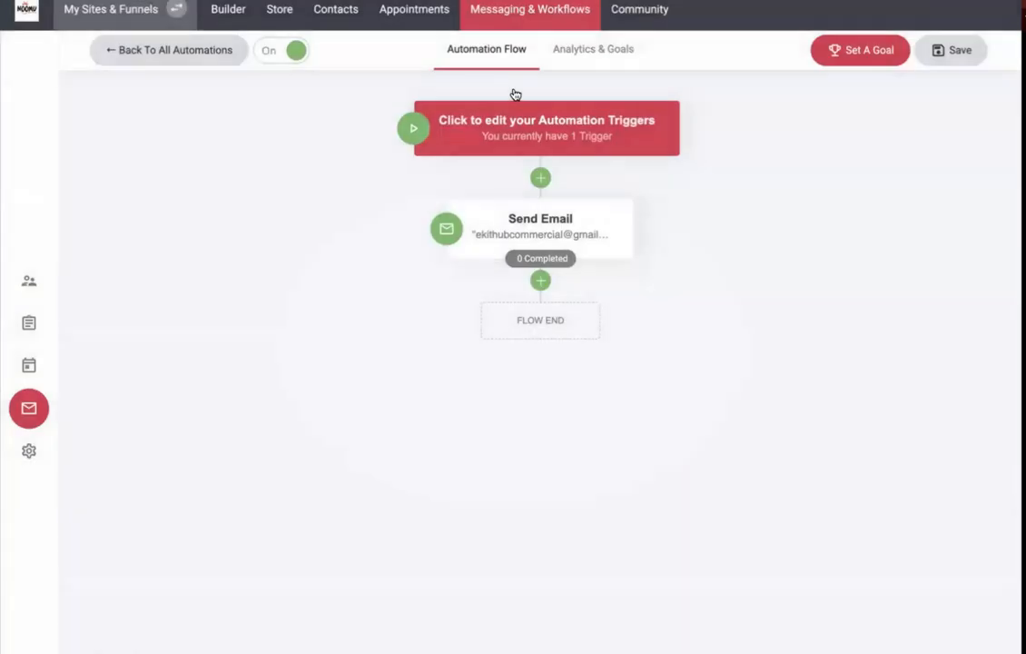
# - Open The Healing Circle from the Community area's list of circles and bring up its settings
pyautogui.click(415, 11)
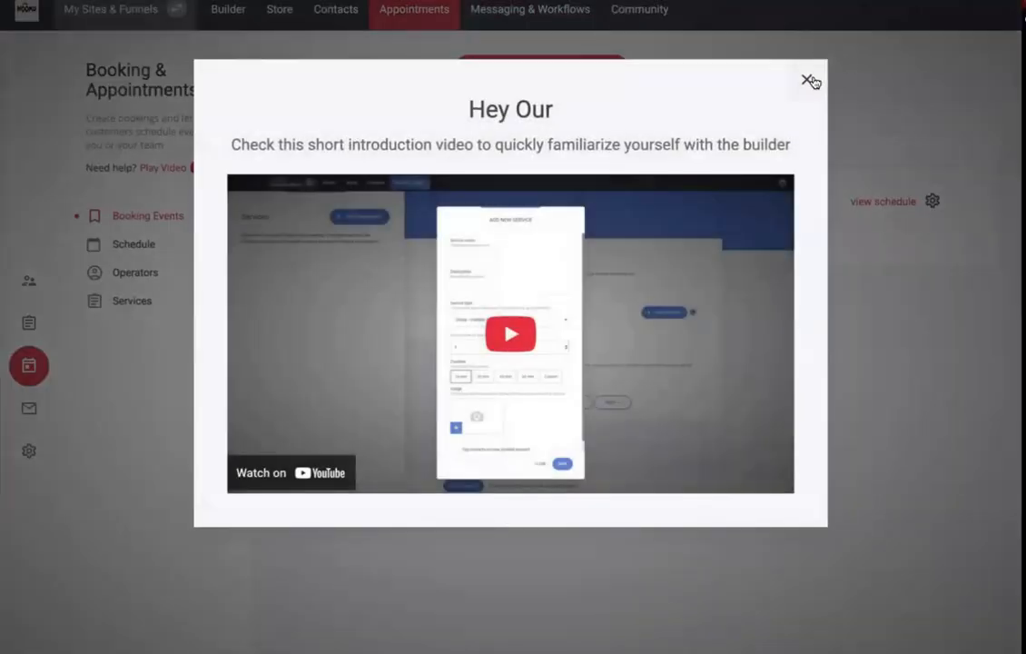
pyautogui.click(807, 78)
pyautogui.click(634, 14)
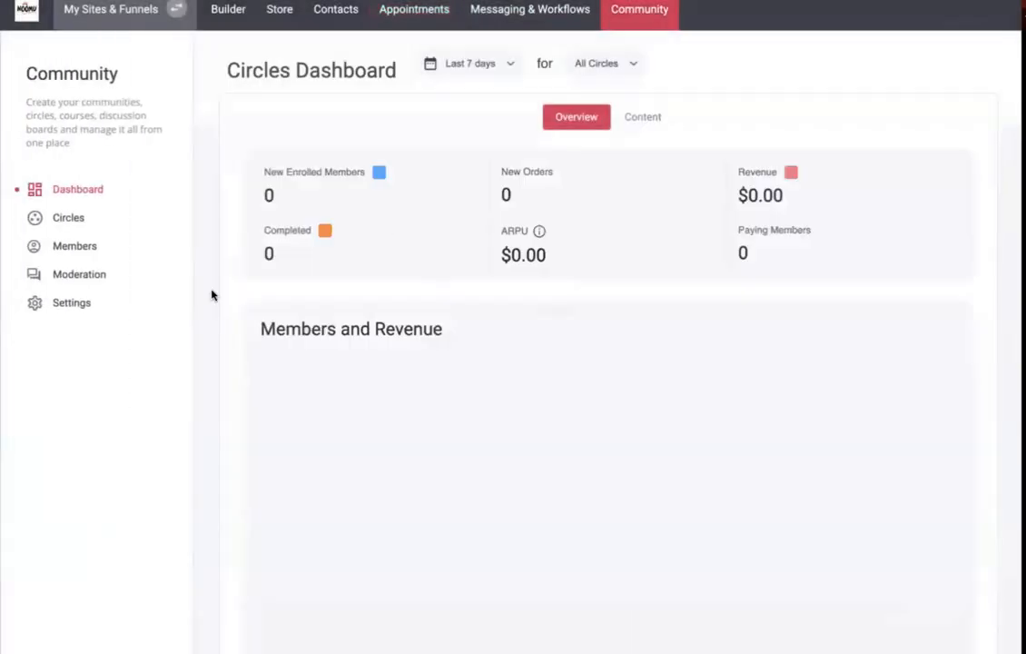
pyautogui.click(69, 218)
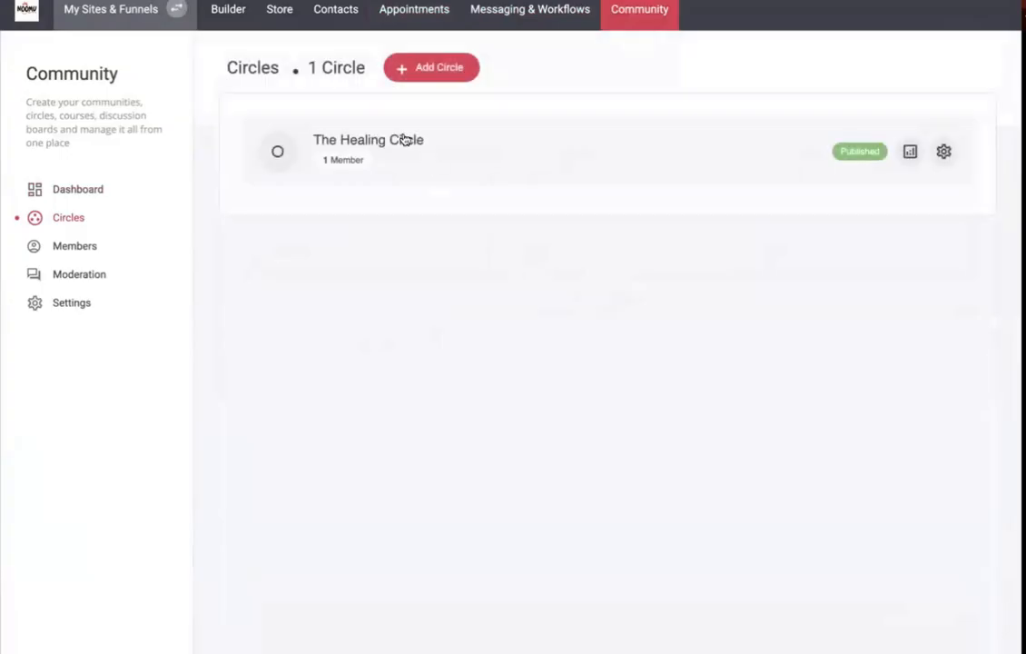
pyautogui.click(405, 140)
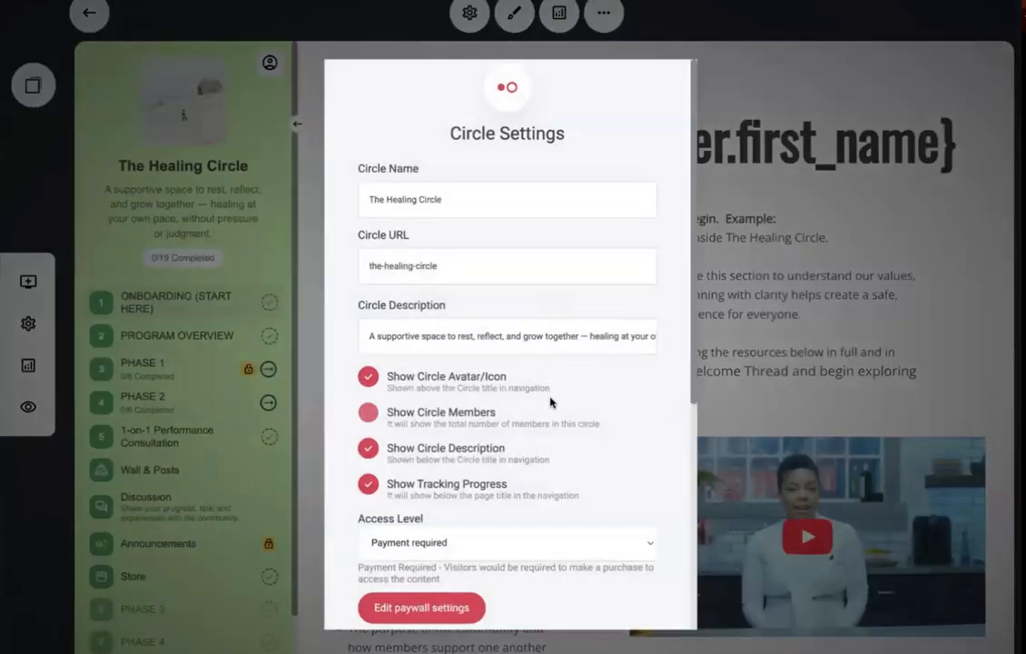
# - Set The Healing Circle's access level to Open in the circle settings
pyautogui.scroll(-3, 549, 400)
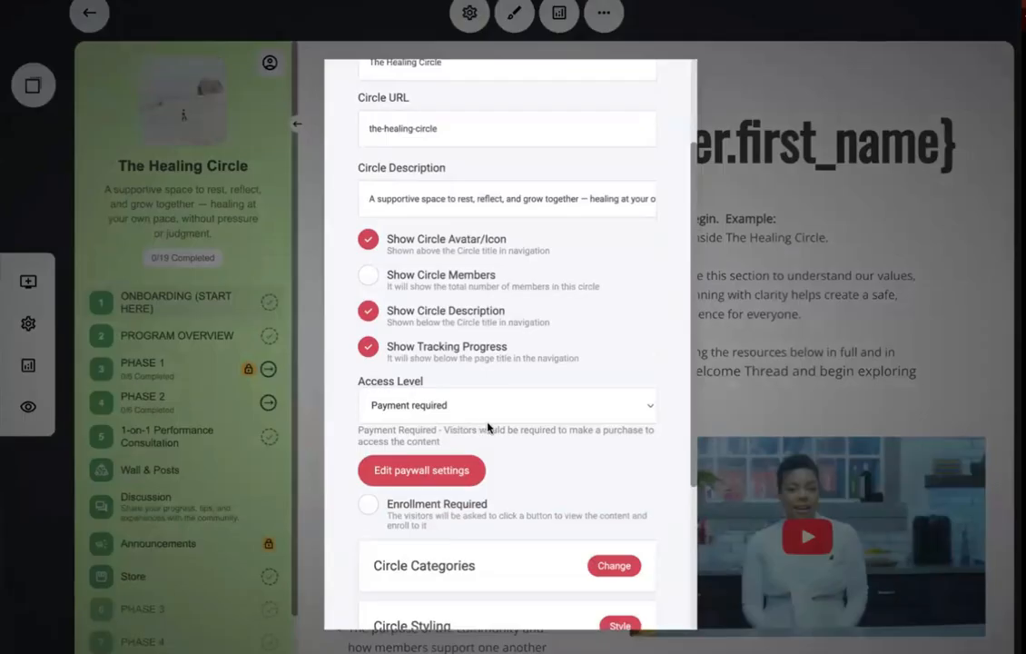
pyautogui.scroll(-1, 545, 428)
pyautogui.click(572, 444)
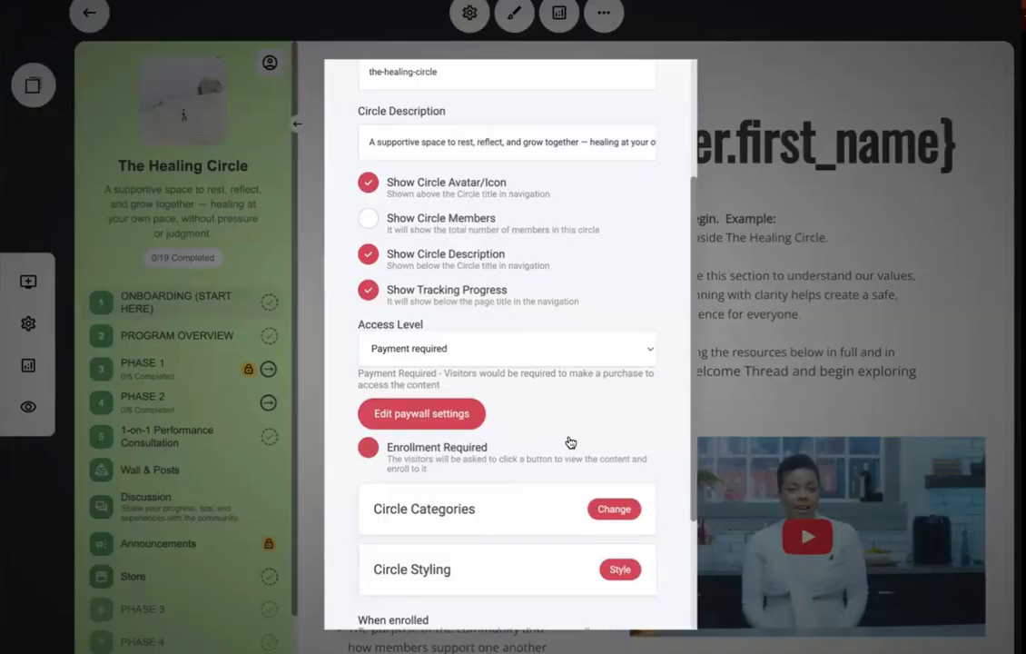
pyautogui.click(856, 305)
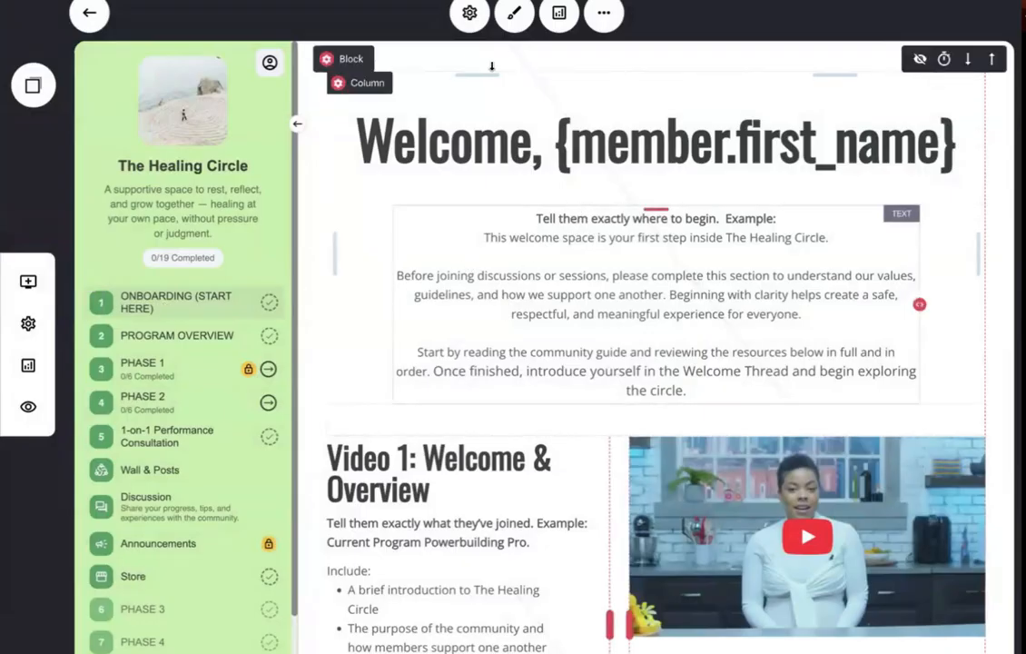
pyautogui.click(467, 17)
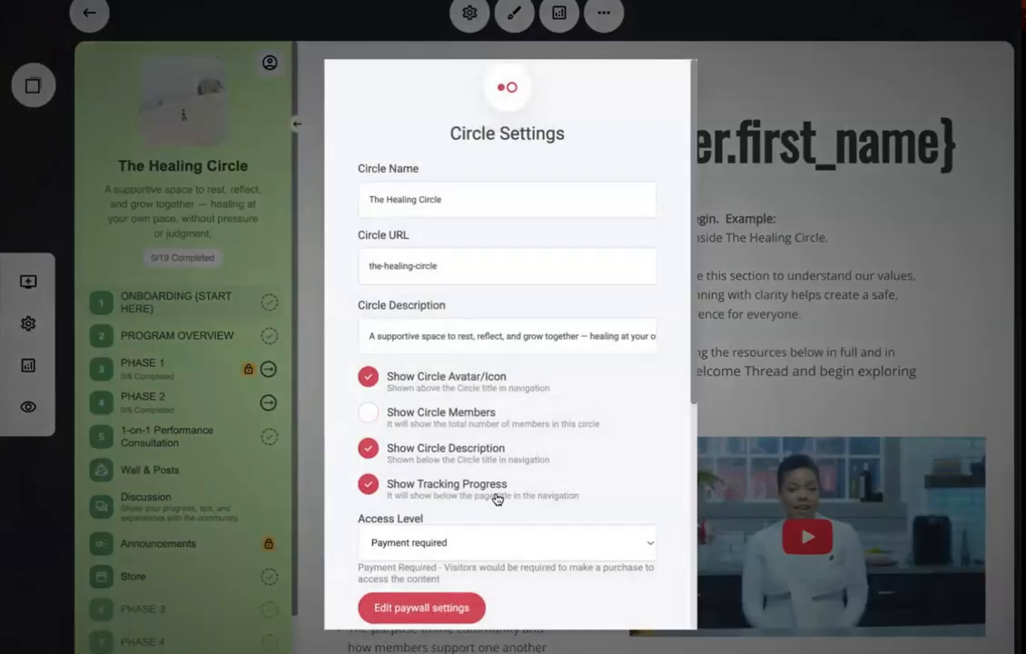
pyautogui.scroll(-3, 420, 495)
pyautogui.click(435, 428)
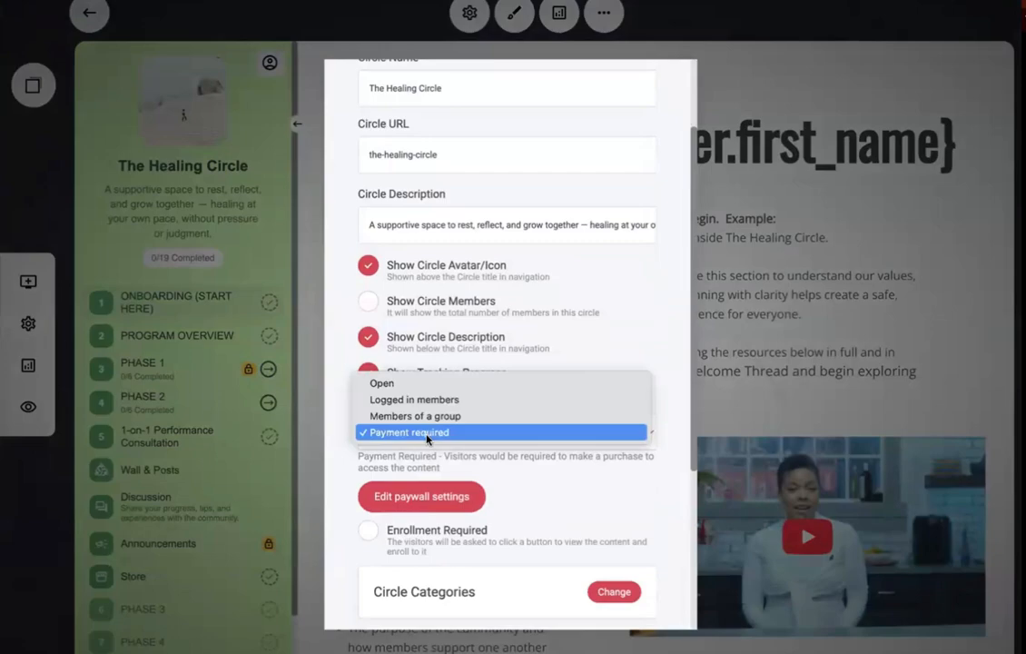
pyautogui.click(376, 385)
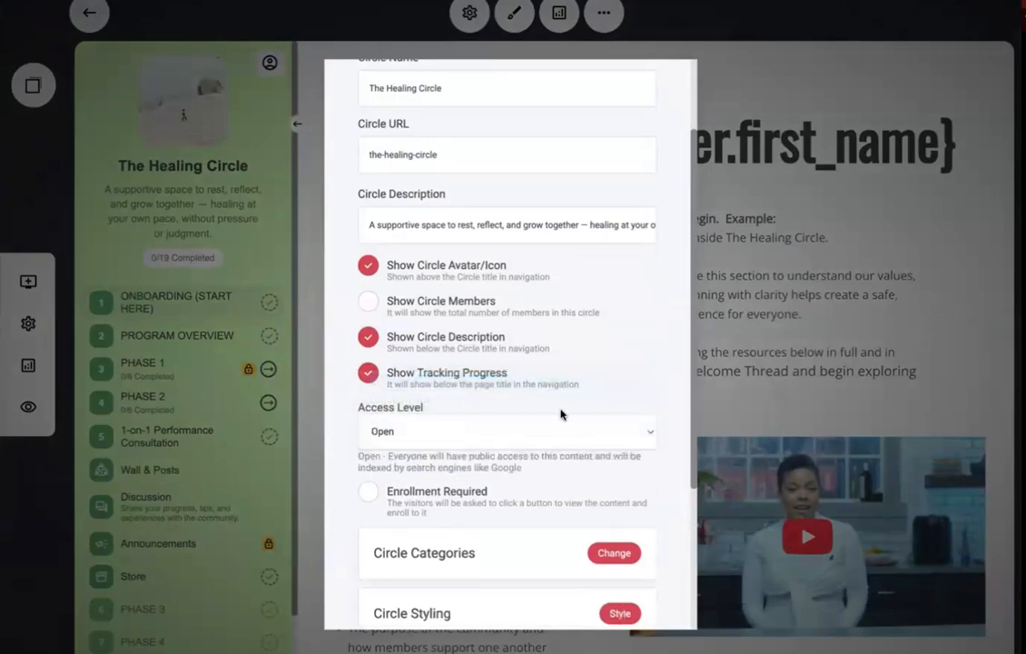
# - Try the Enrollment Required option for the circle and turn it back off
pyautogui.scroll(-2, 576, 378)
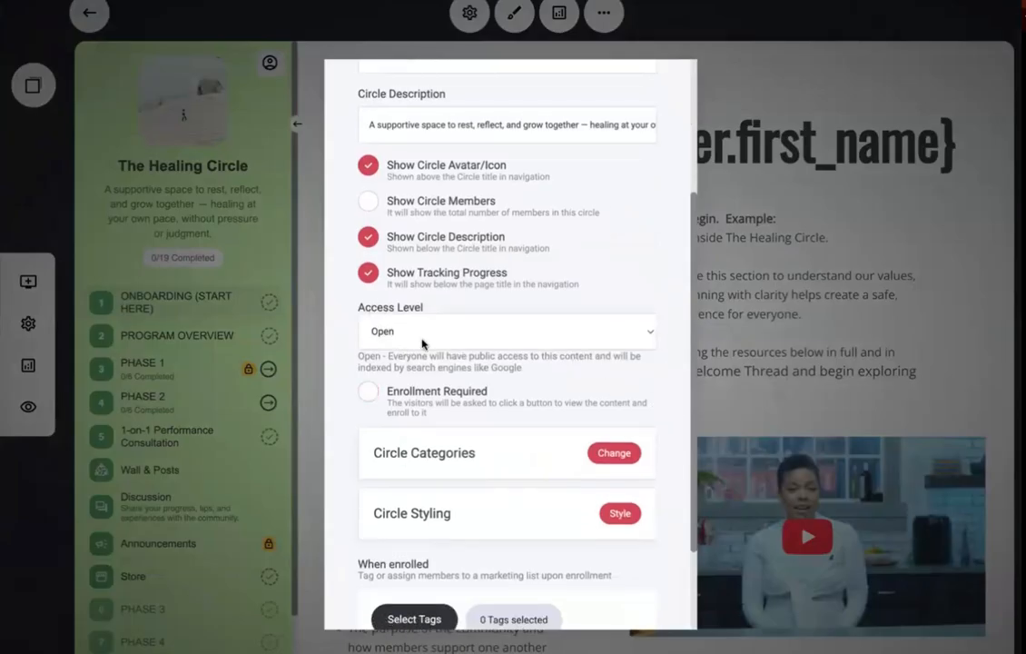
pyautogui.scroll(-1, 483, 385)
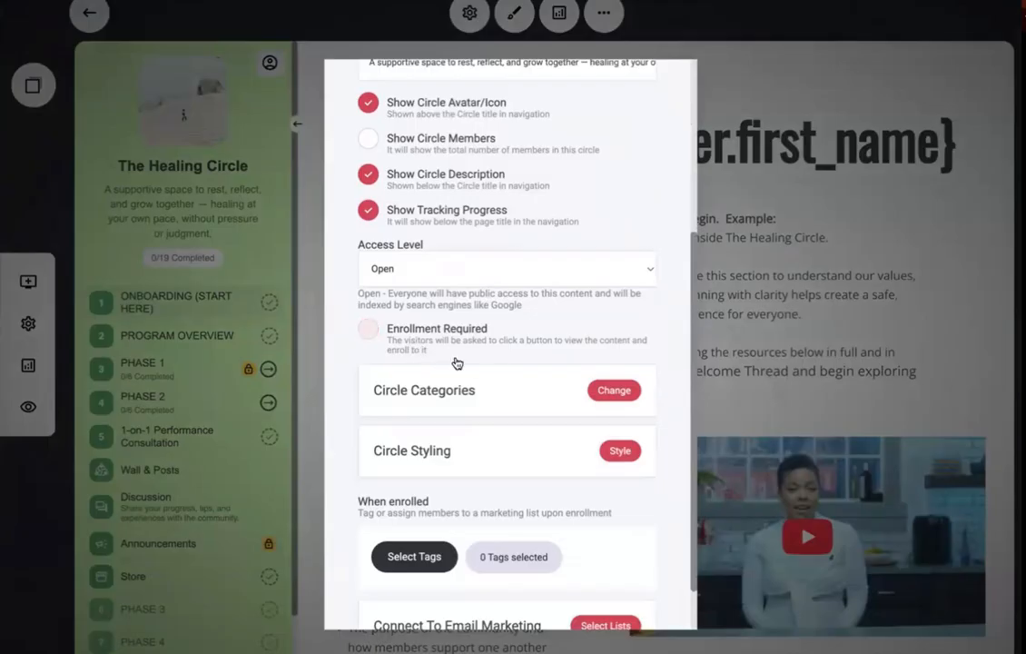
pyautogui.click(369, 329)
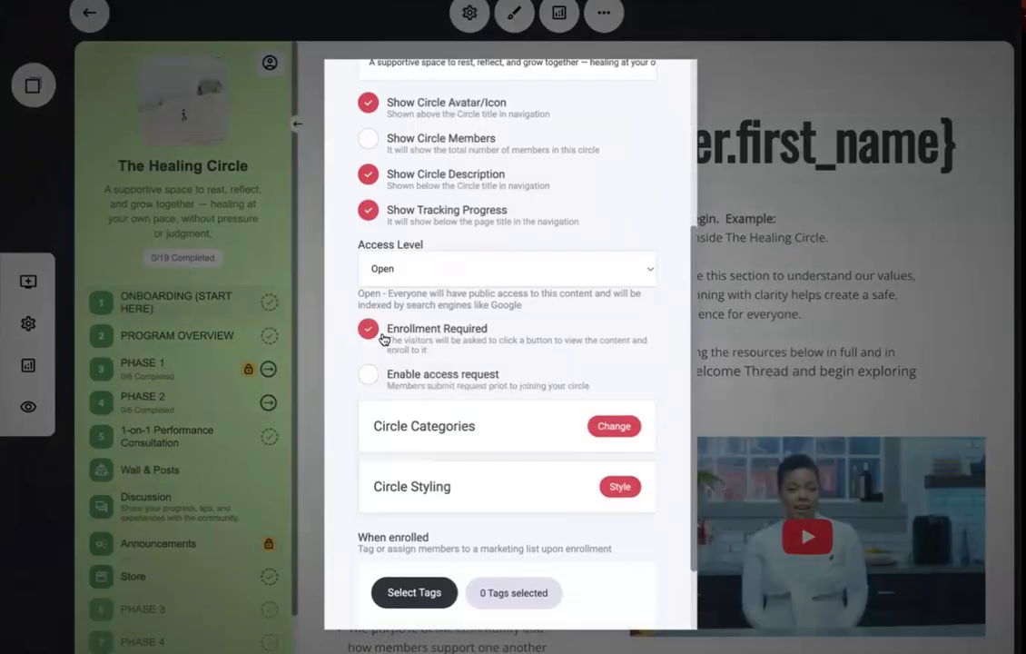
pyautogui.click(369, 329)
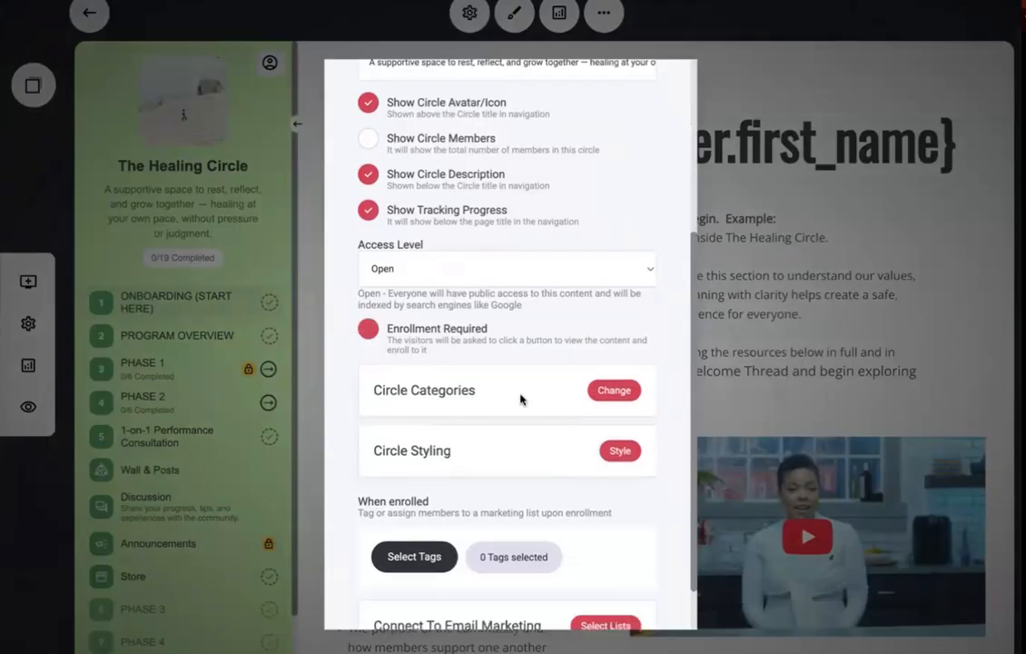
# - Check the circle's category choices and the email marketing lists available upon enrollment, without changing either
pyautogui.scroll(-1, 608, 355)
pyautogui.click(615, 330)
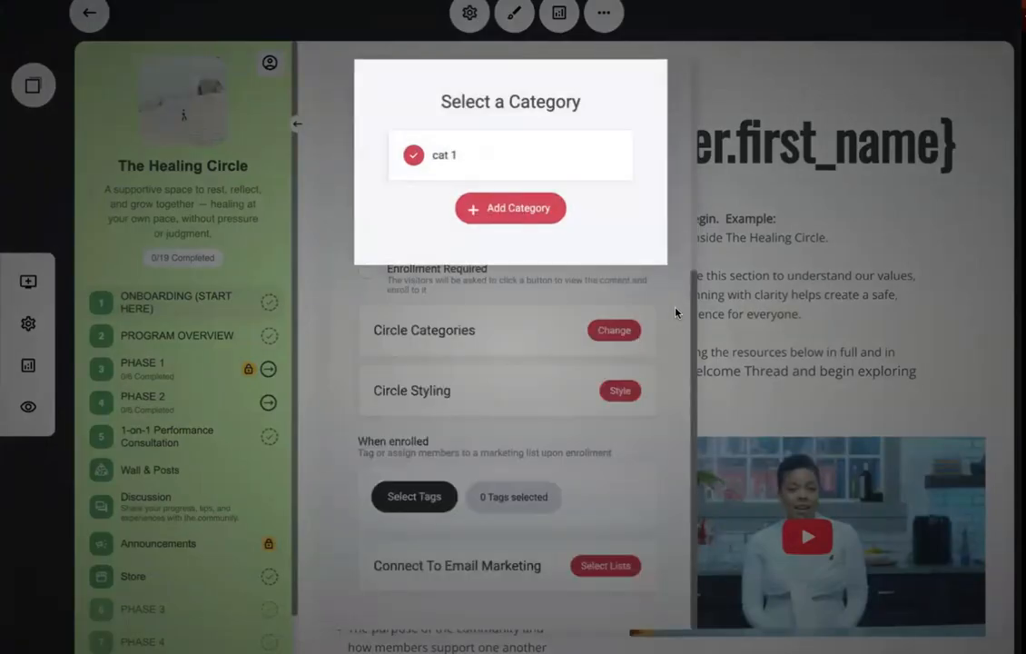
pyautogui.click(674, 314)
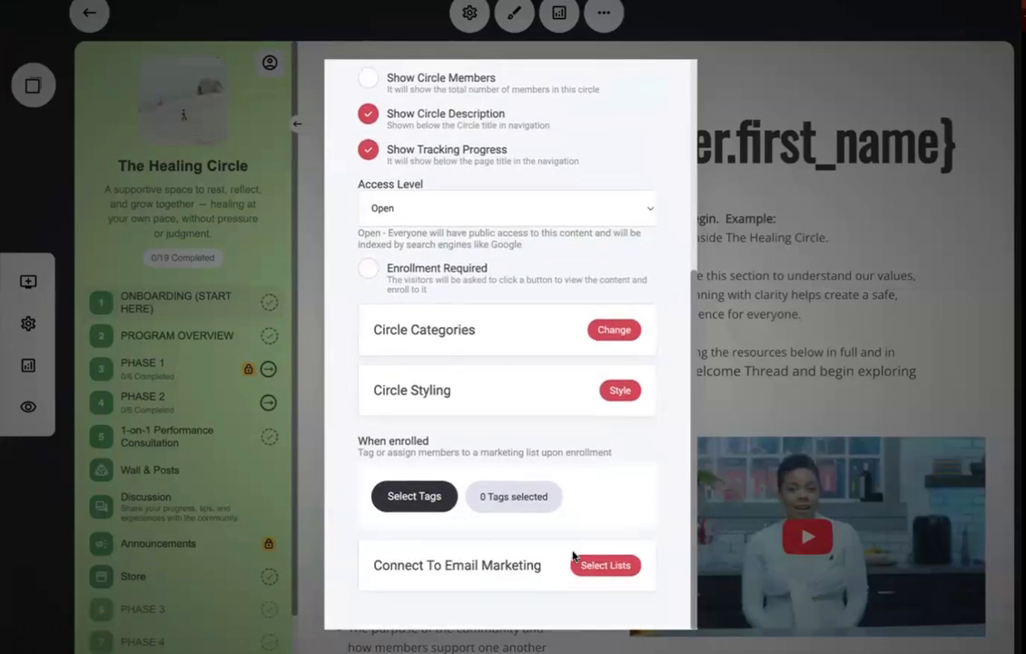
pyautogui.click(603, 567)
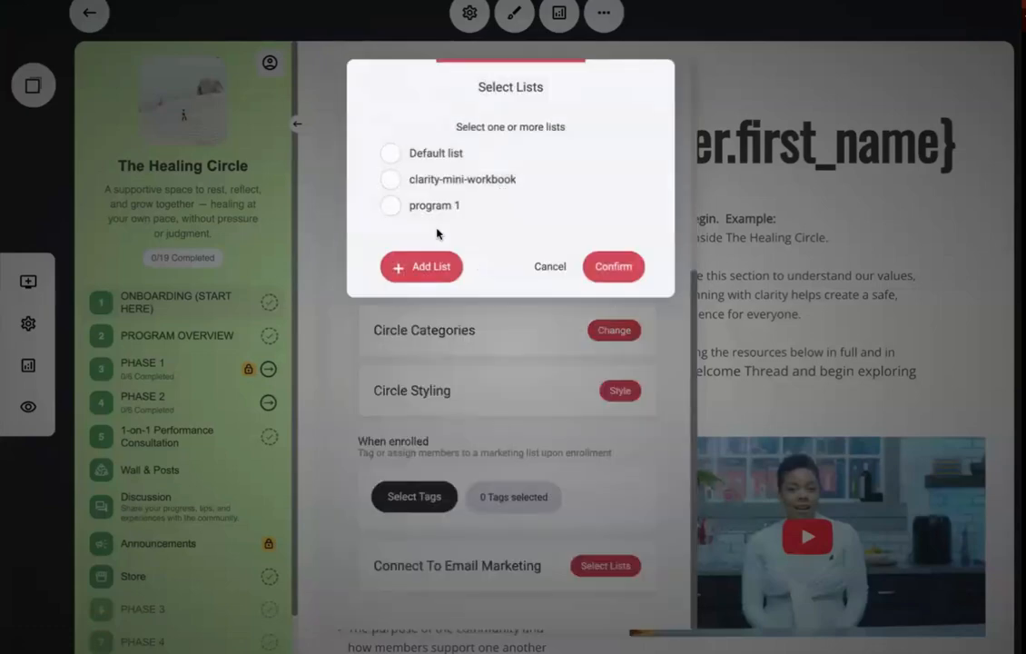
pyautogui.click(550, 267)
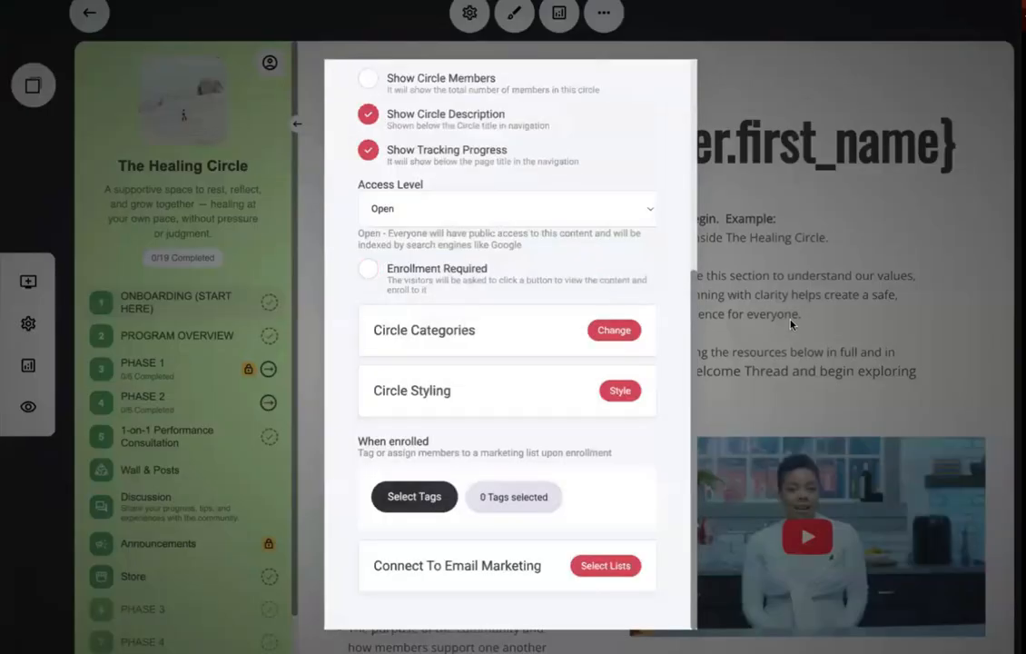
pyautogui.scroll(5, 601, 318)
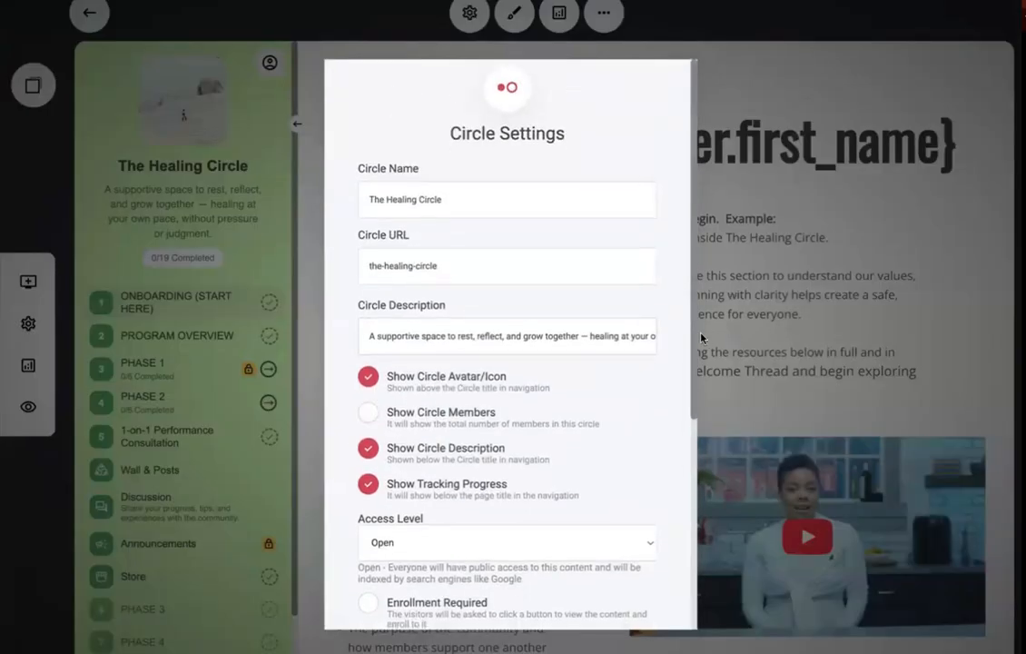
# - Set the sidebar background color in the circle styling to the muted green global color 7FB285
pyautogui.scroll(-5, 600, 339)
pyautogui.click(610, 388)
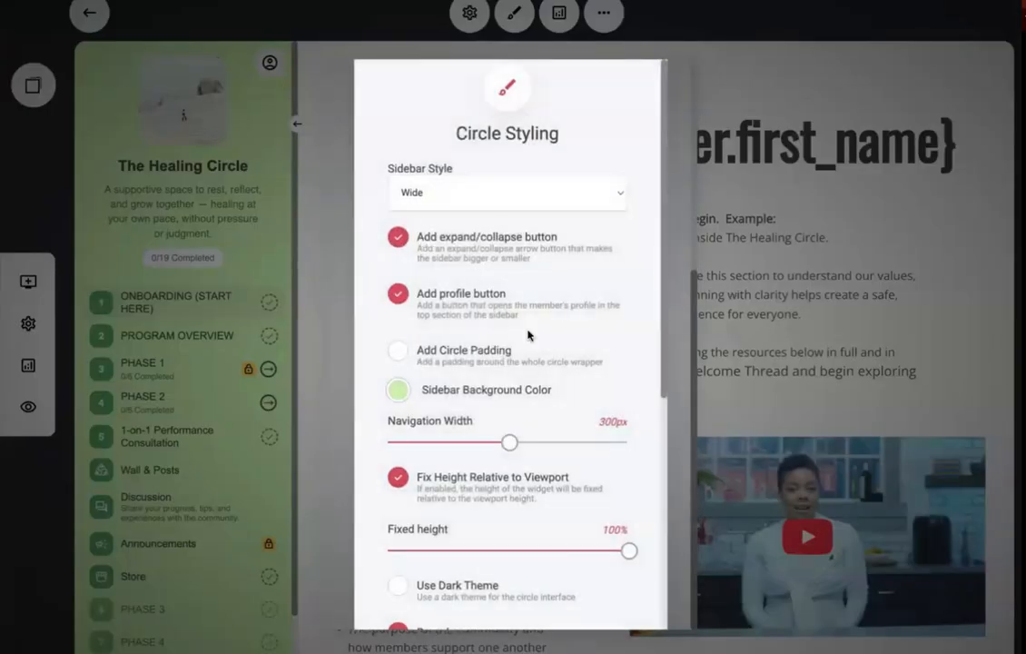
pyautogui.click(398, 389)
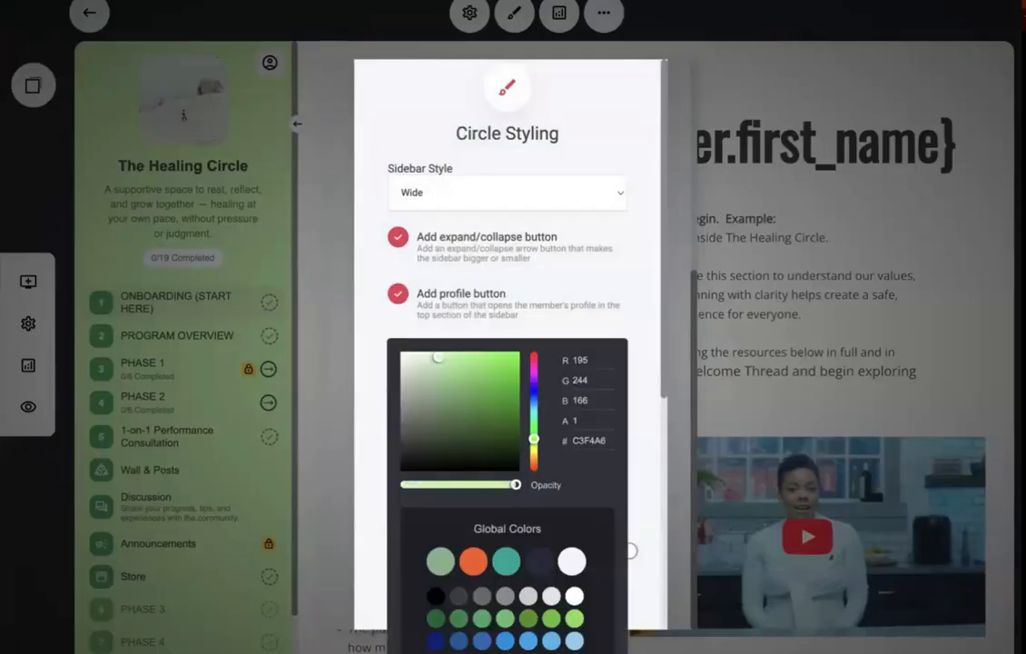
pyautogui.click(529, 651)
pyautogui.click(441, 562)
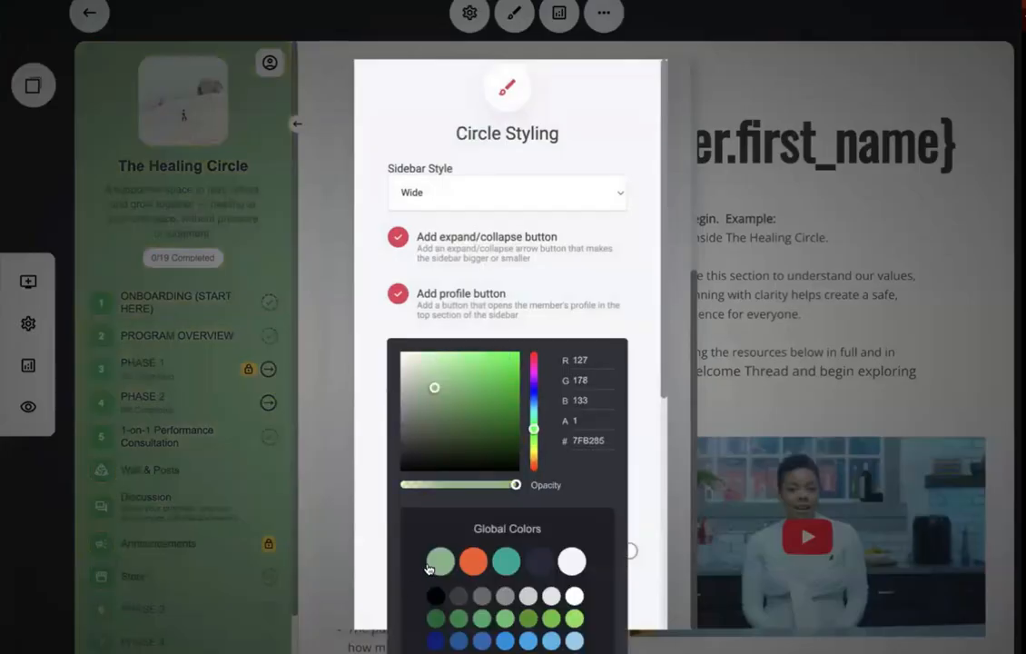
pyautogui.click(623, 312)
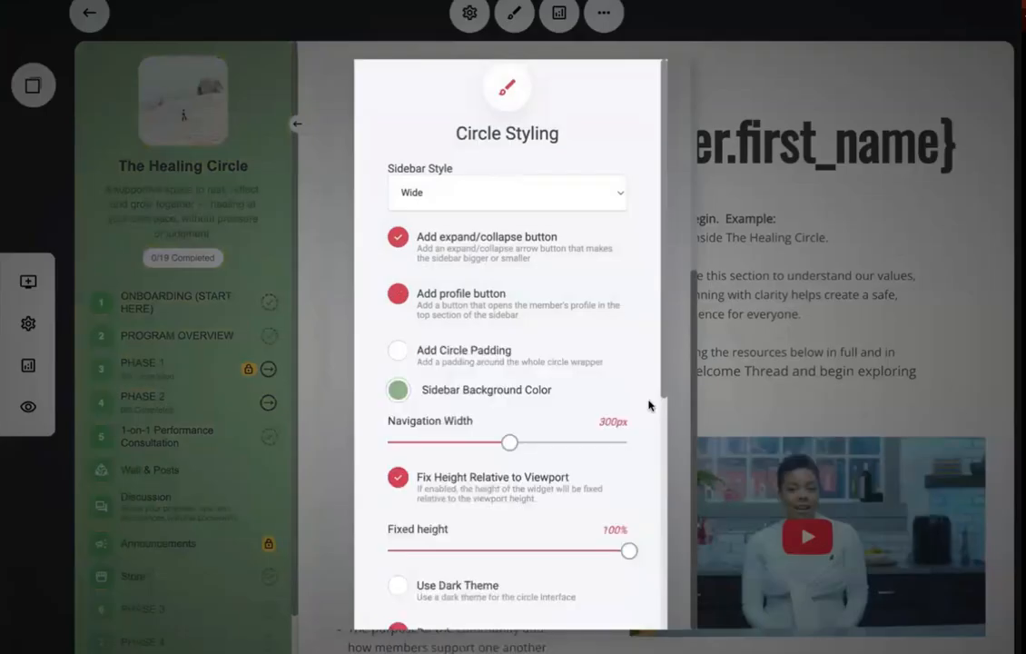
# - Try the Compact sidebar style for the circle and switch back to Wide
pyautogui.click(432, 194)
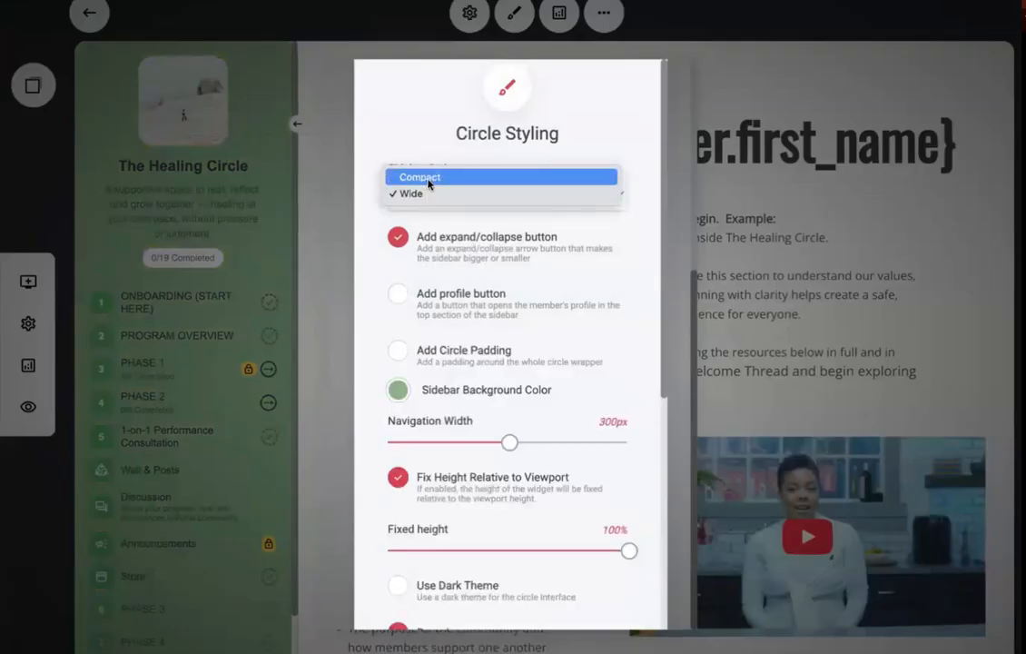
pyautogui.click(429, 179)
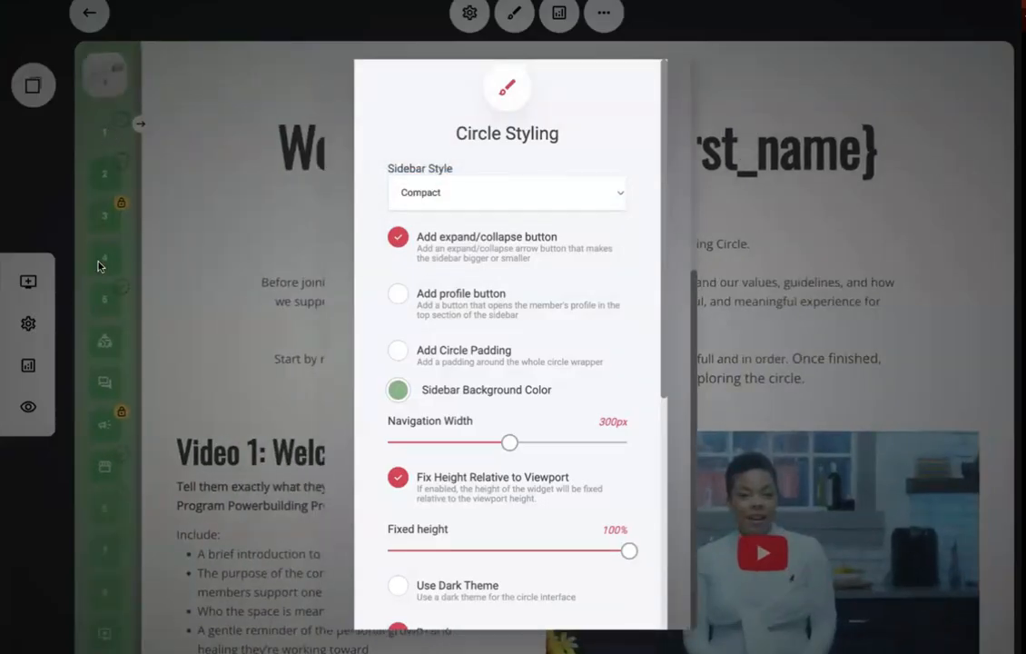
pyautogui.click(428, 198)
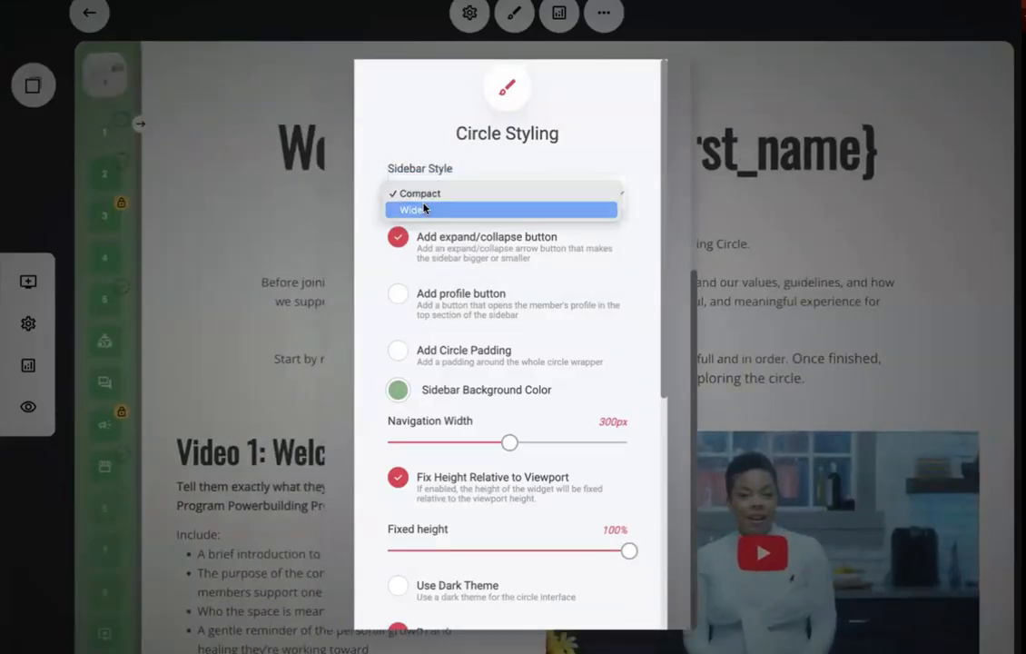
pyautogui.click(423, 208)
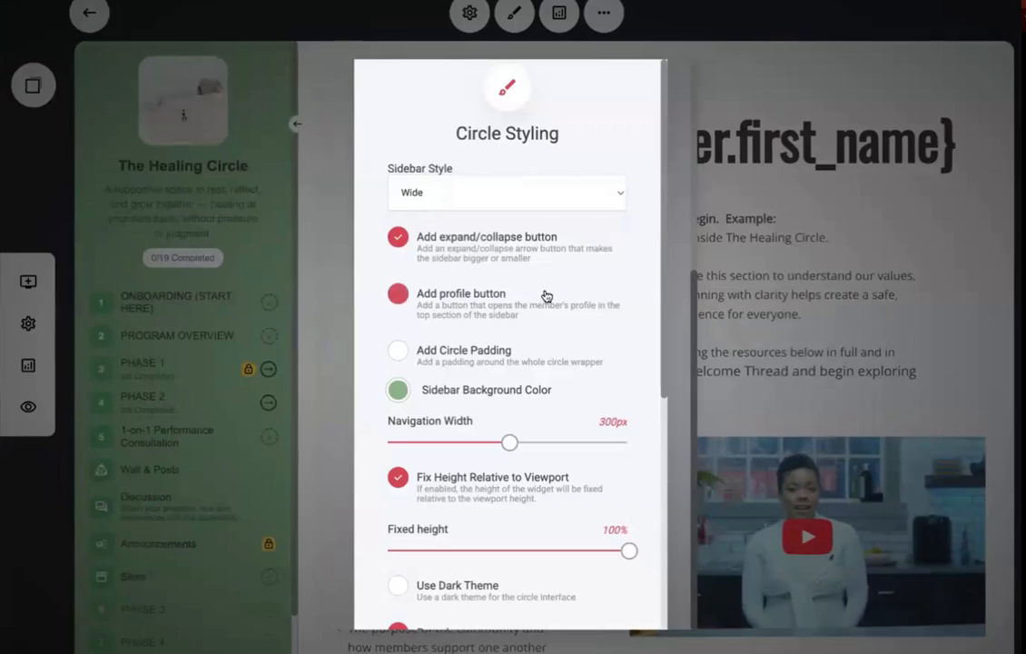
# - Turn the sidebar's profile button back on, close the styling and circle settings, and preview The Healing Circle
pyautogui.click(398, 240)
pyautogui.click(398, 295)
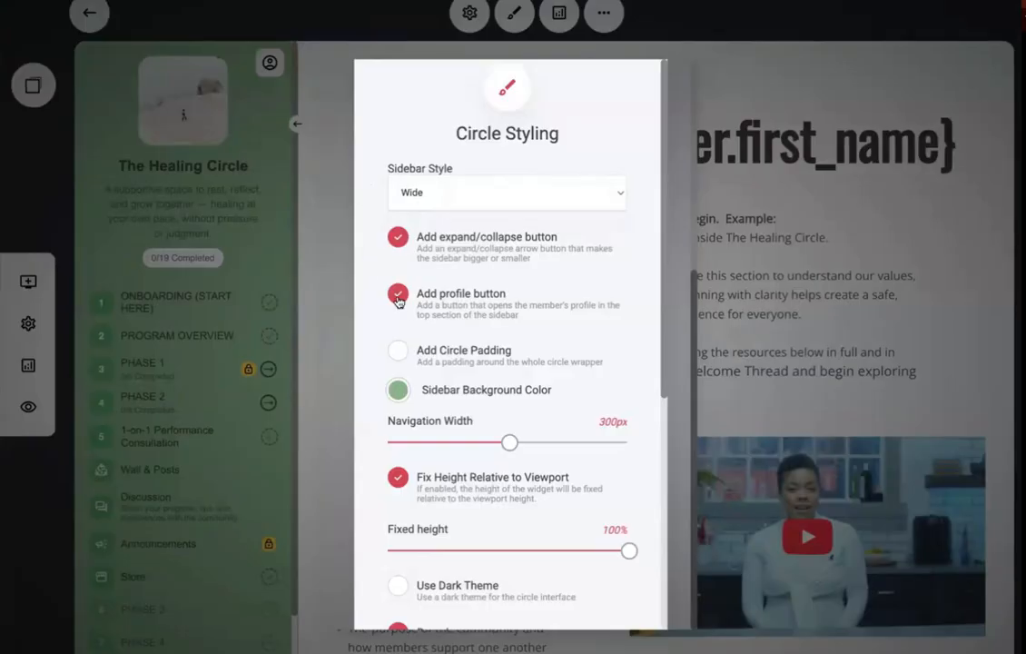
pyautogui.click(713, 260)
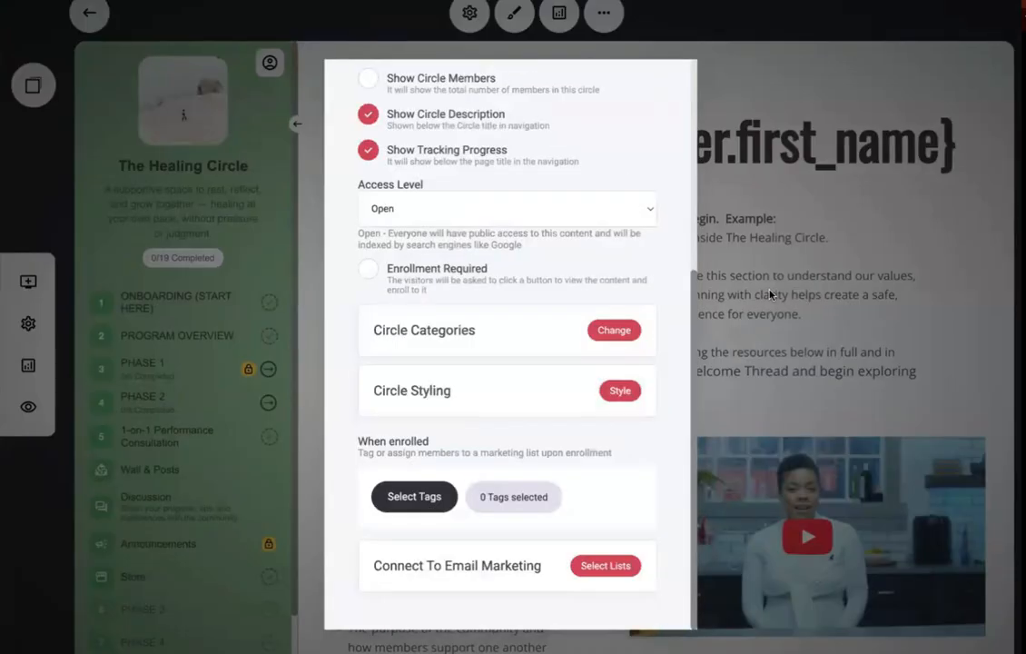
pyautogui.click(833, 336)
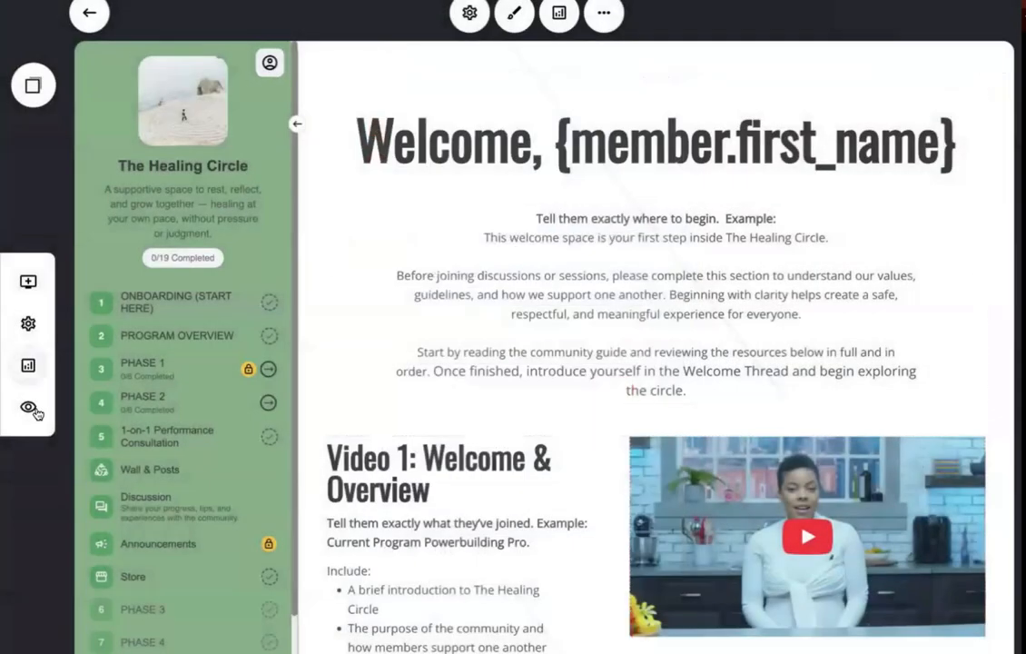
pyautogui.click(32, 410)
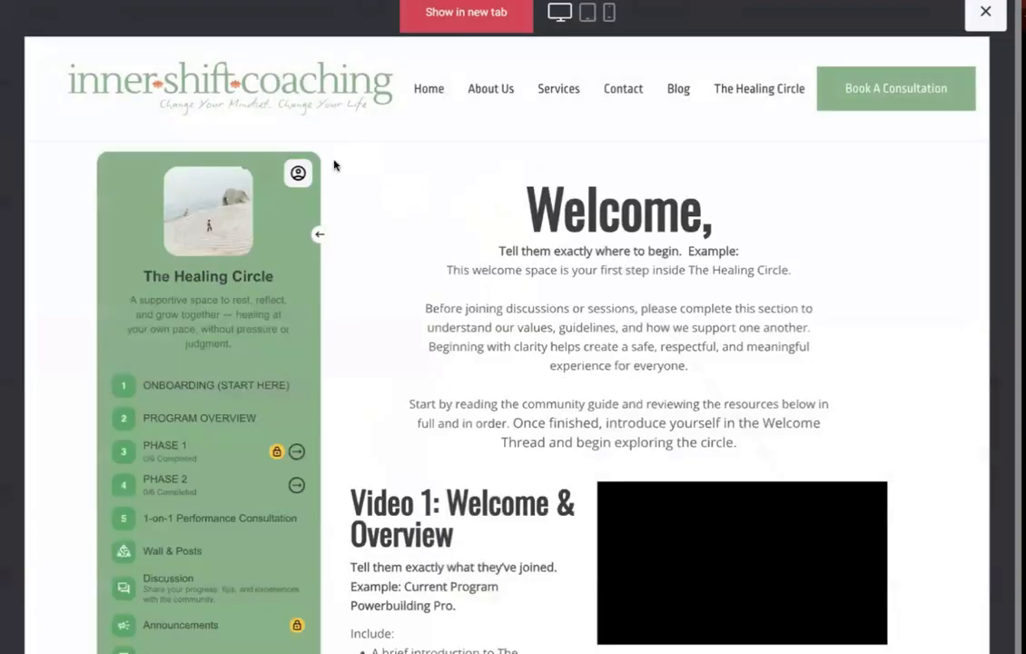
# - Open the login form from the previewed circle's profile icon, close it and exit the preview
pyautogui.click(298, 180)
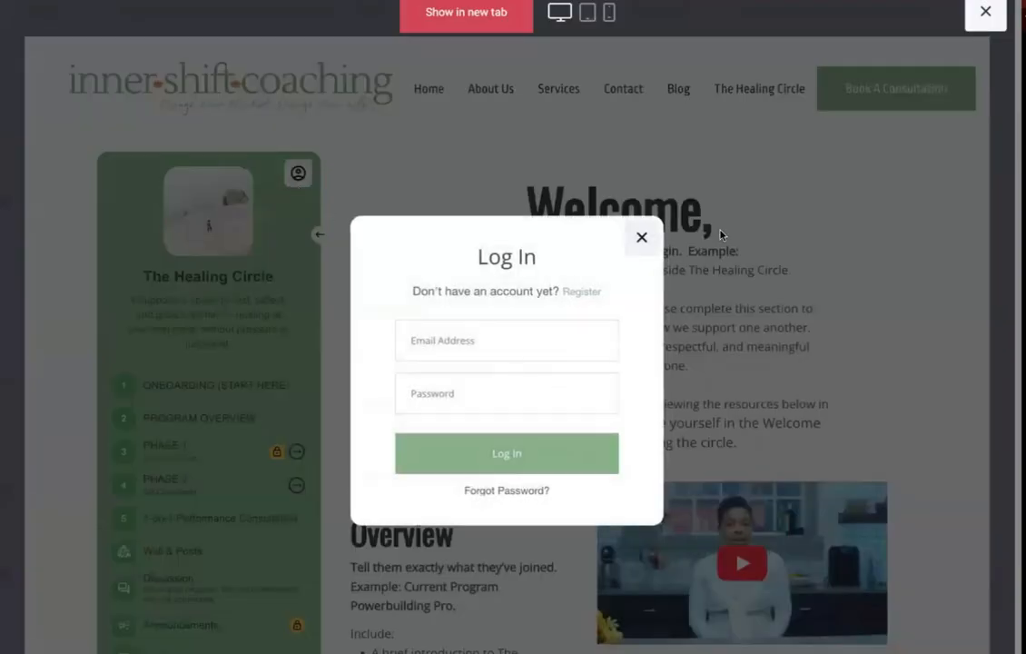
pyautogui.click(642, 237)
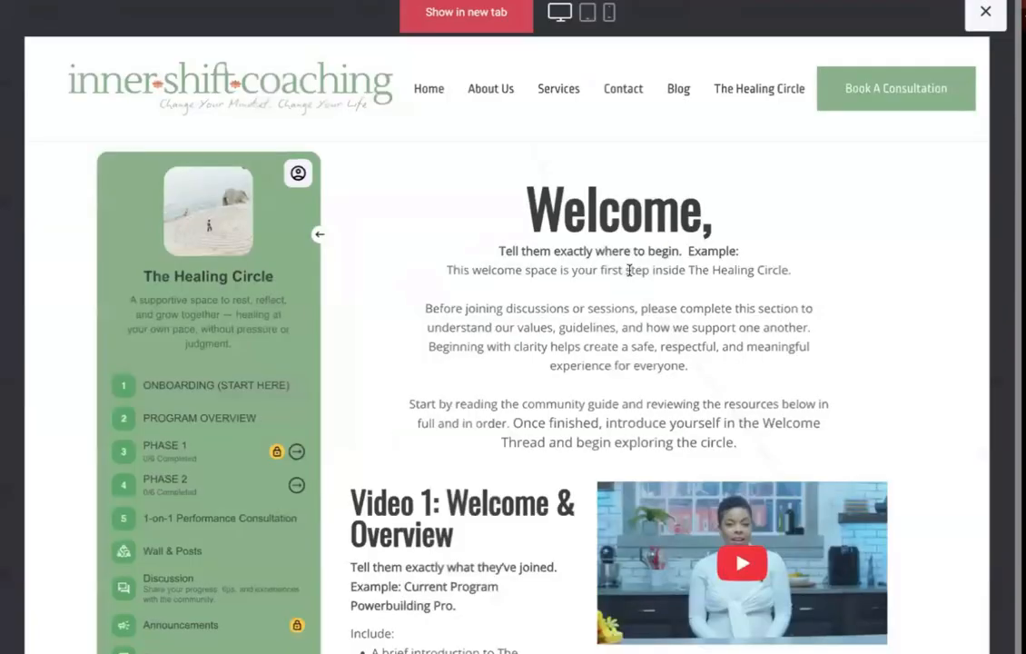
pyautogui.click(985, 11)
# - Examine the circle styling options for padding, navigation width, height, theme, corners, shadow, image, text and icons, and close the circle settings
pyautogui.click(469, 13)
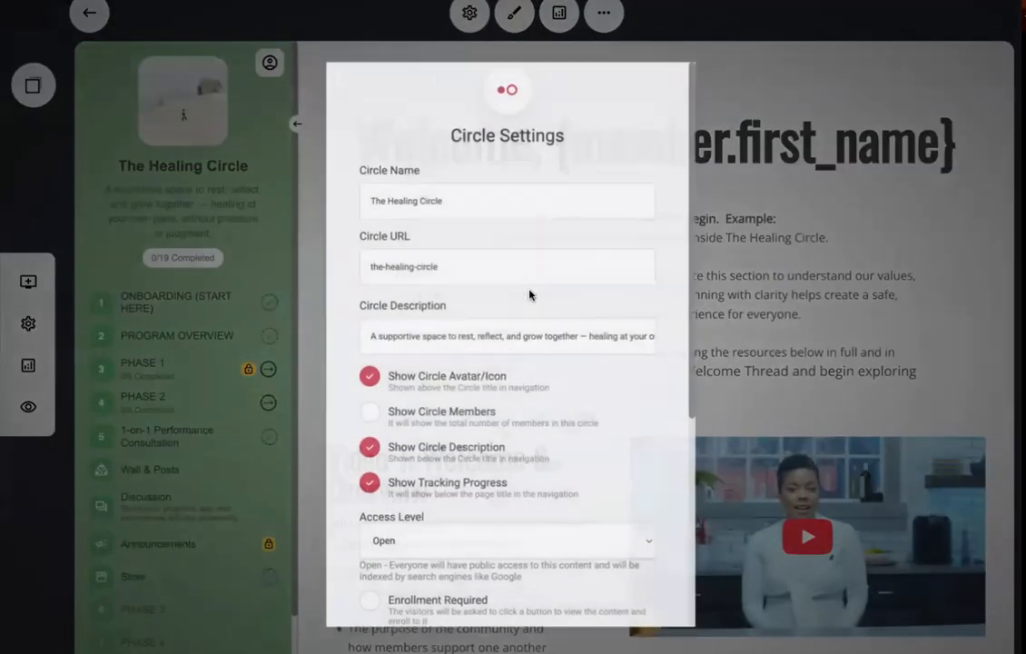
pyautogui.scroll(-5, 529, 293)
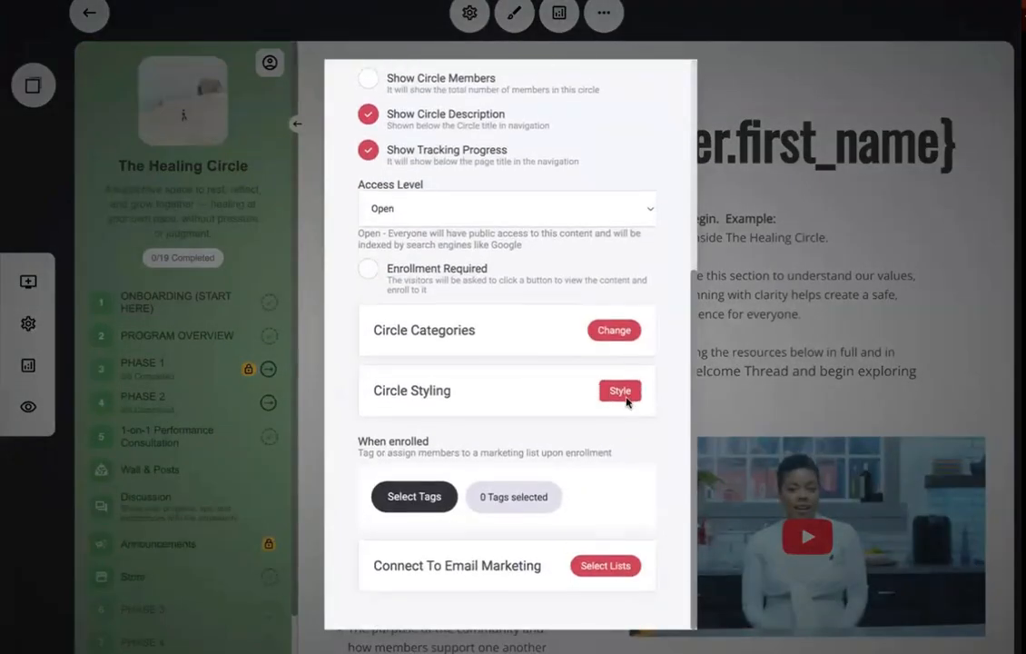
pyautogui.click(607, 389)
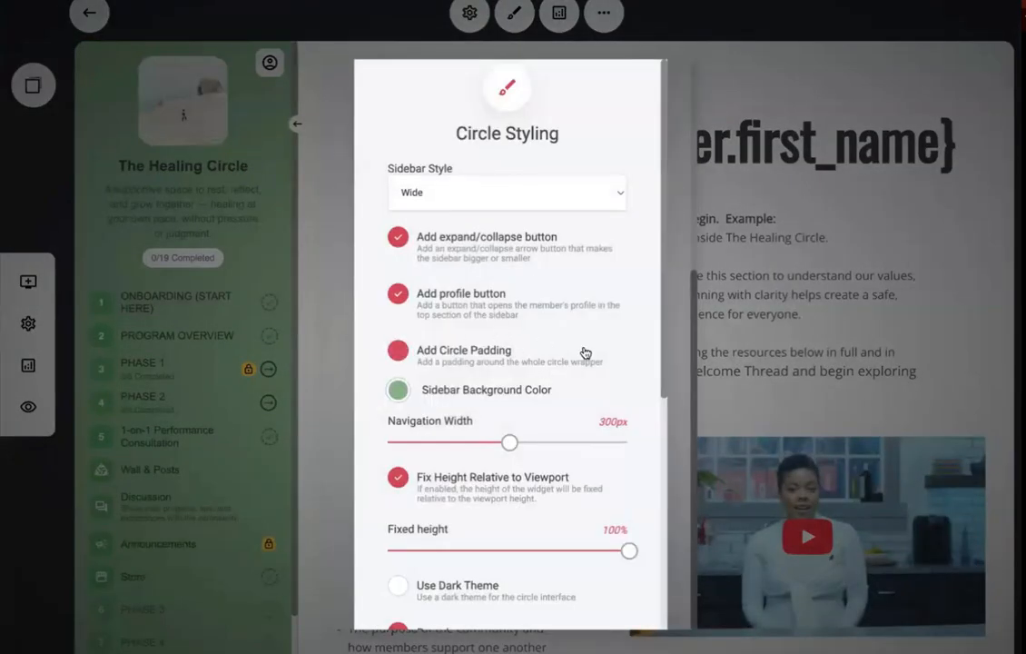
pyautogui.scroll(-3, 581, 355)
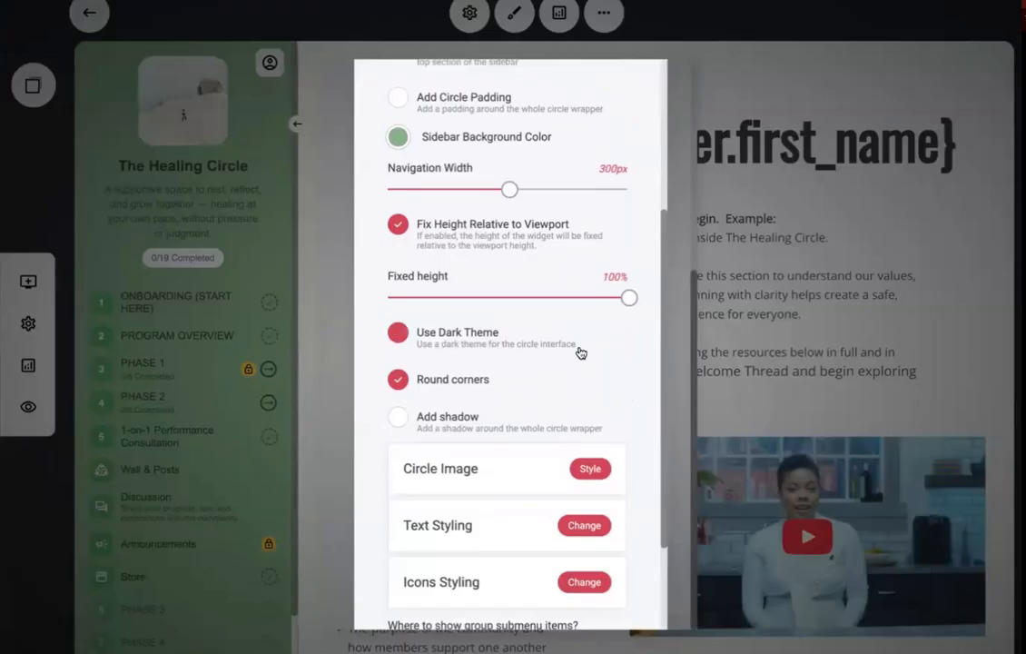
pyautogui.scroll(-1, 581, 353)
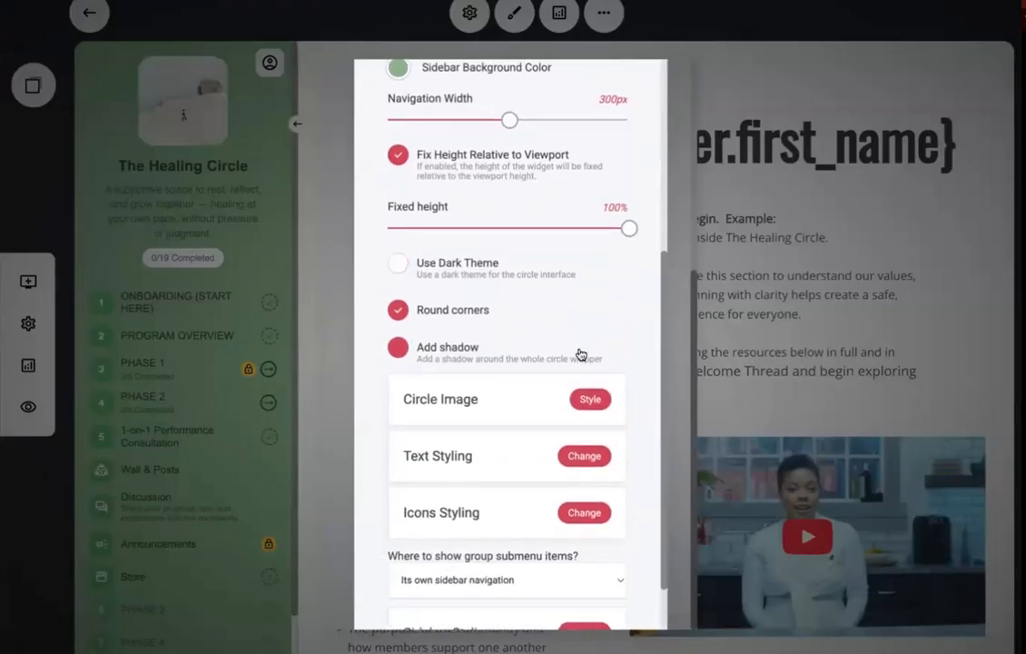
pyautogui.scroll(-1, 592, 352)
pyautogui.scroll(6, 592, 352)
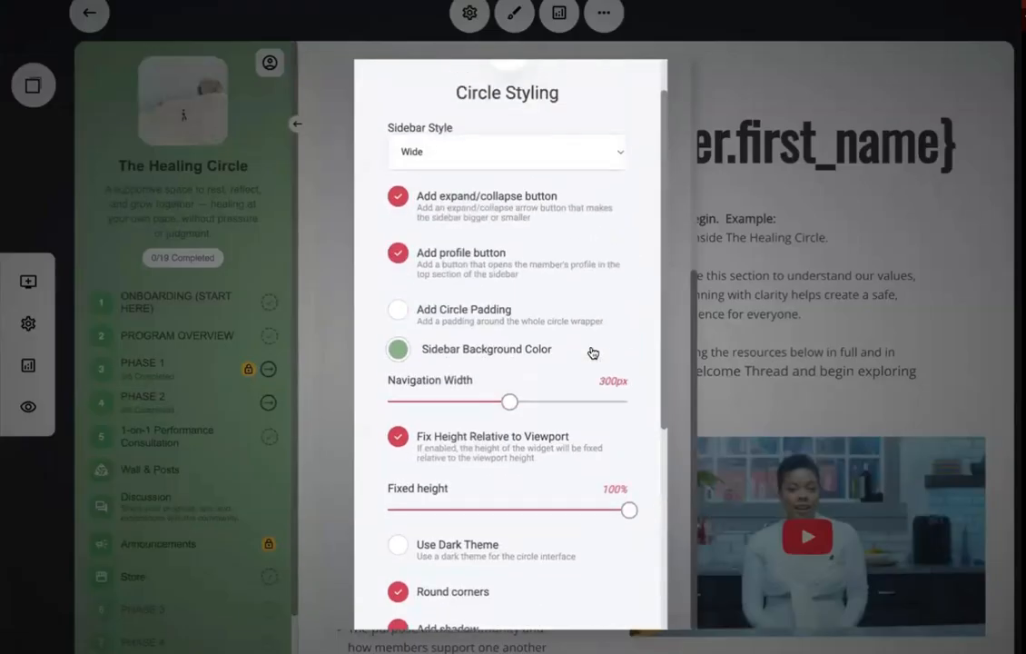
pyautogui.scroll(-2, 592, 352)
pyautogui.scroll(-3, 592, 352)
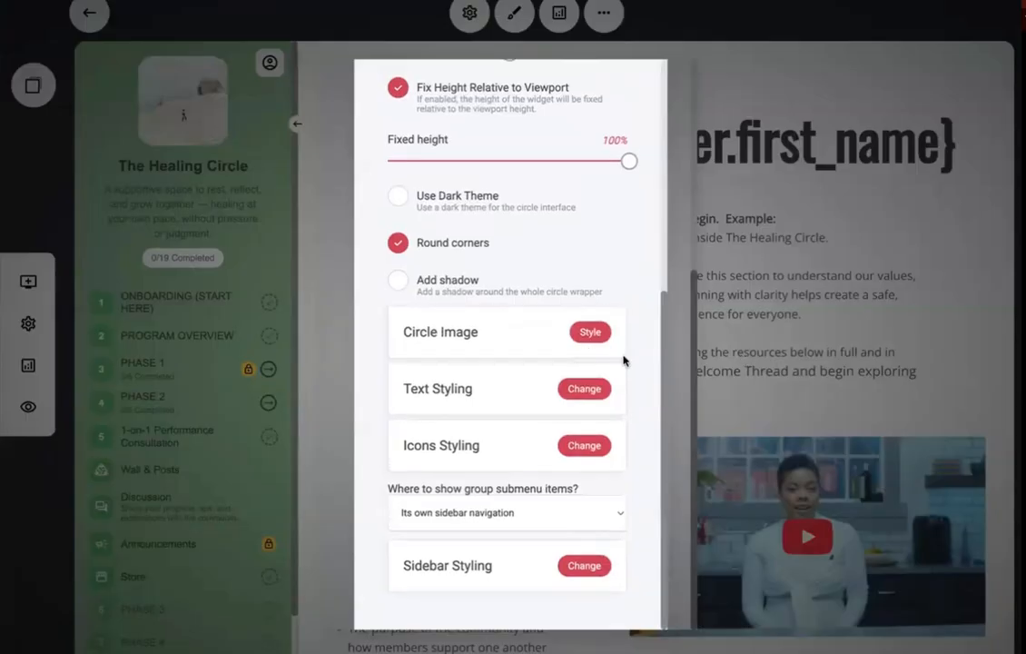
pyautogui.click(761, 342)
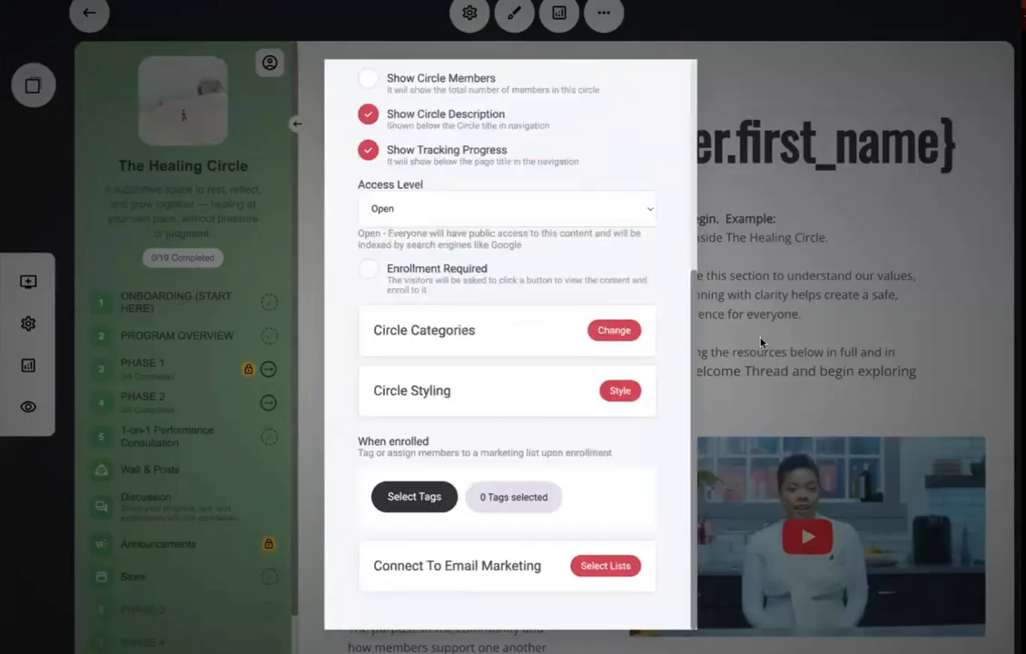
pyautogui.click(776, 343)
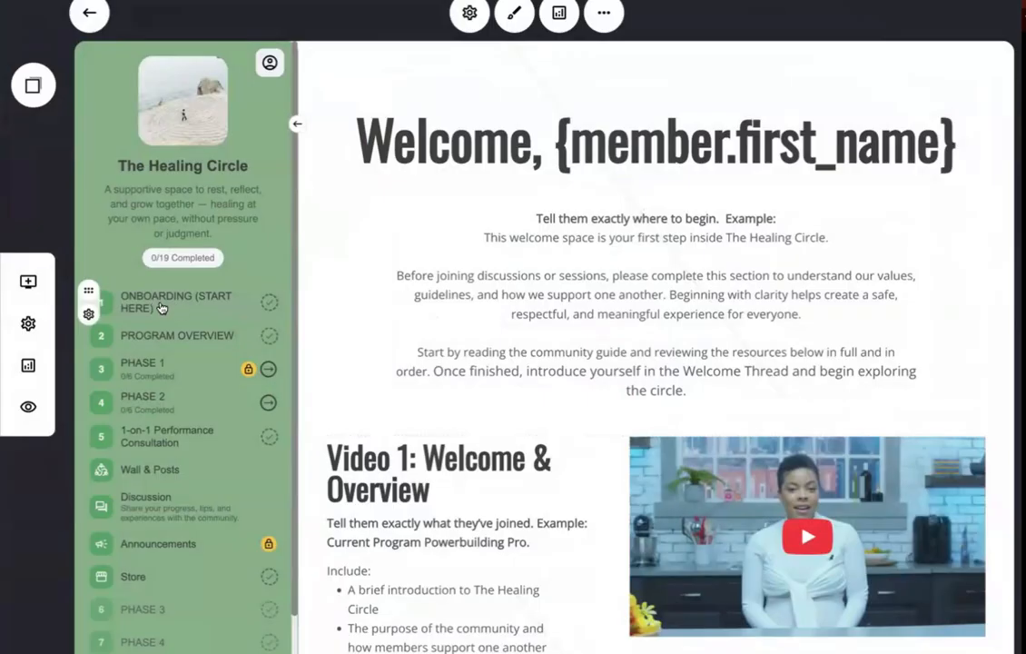
# - Open the page settings of ONBOARDING (START HERE) and turn on Show Page Description
pyautogui.click(91, 315)
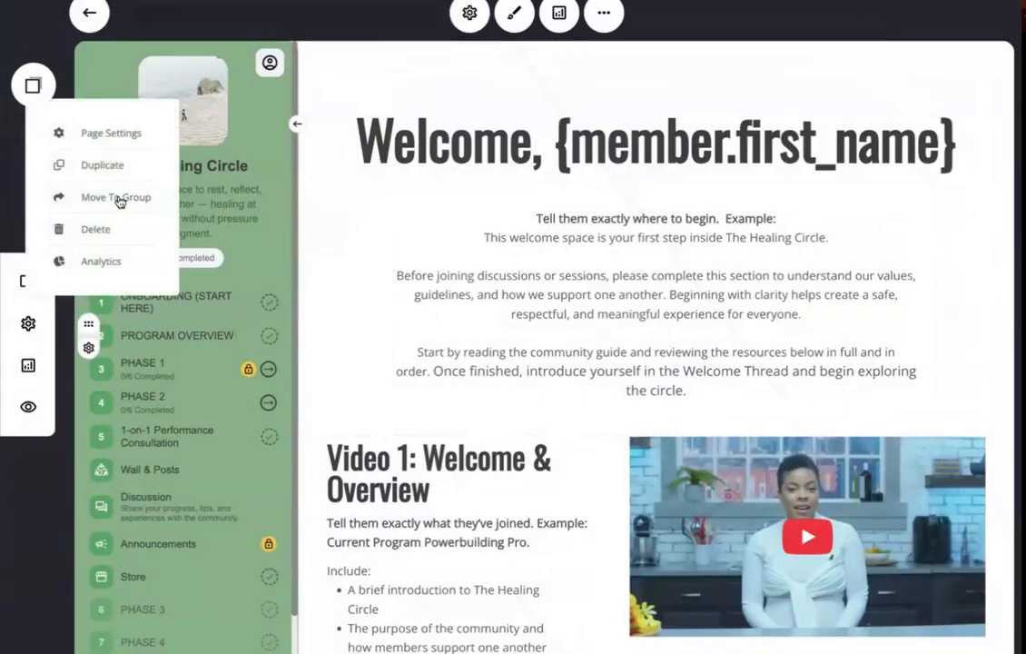
pyautogui.click(99, 133)
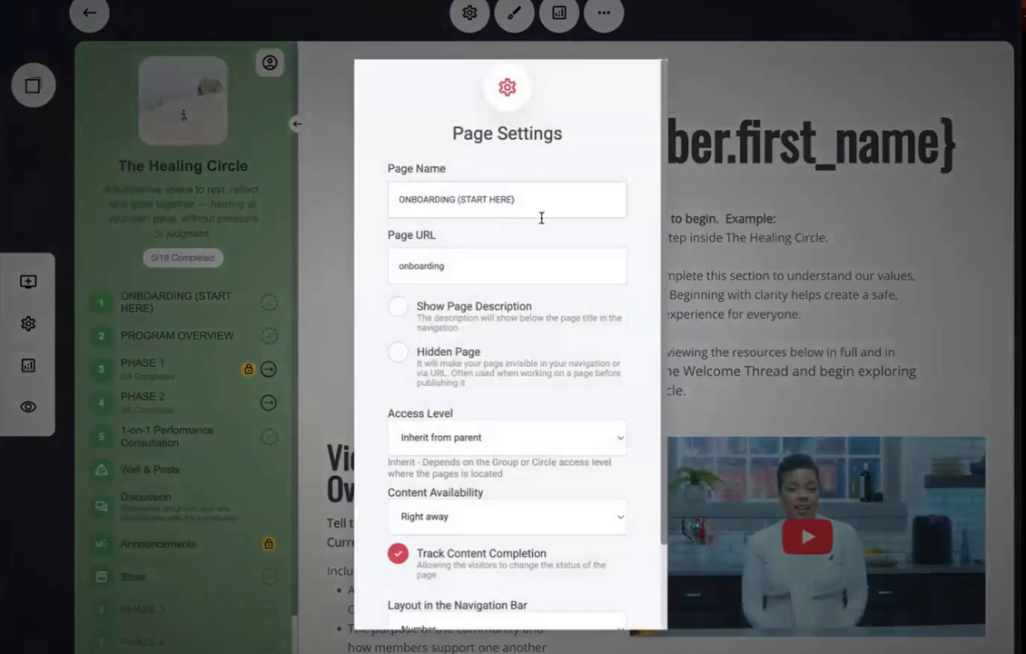
pyautogui.moveTo(532, 200); pyautogui.dragTo(355, 194)
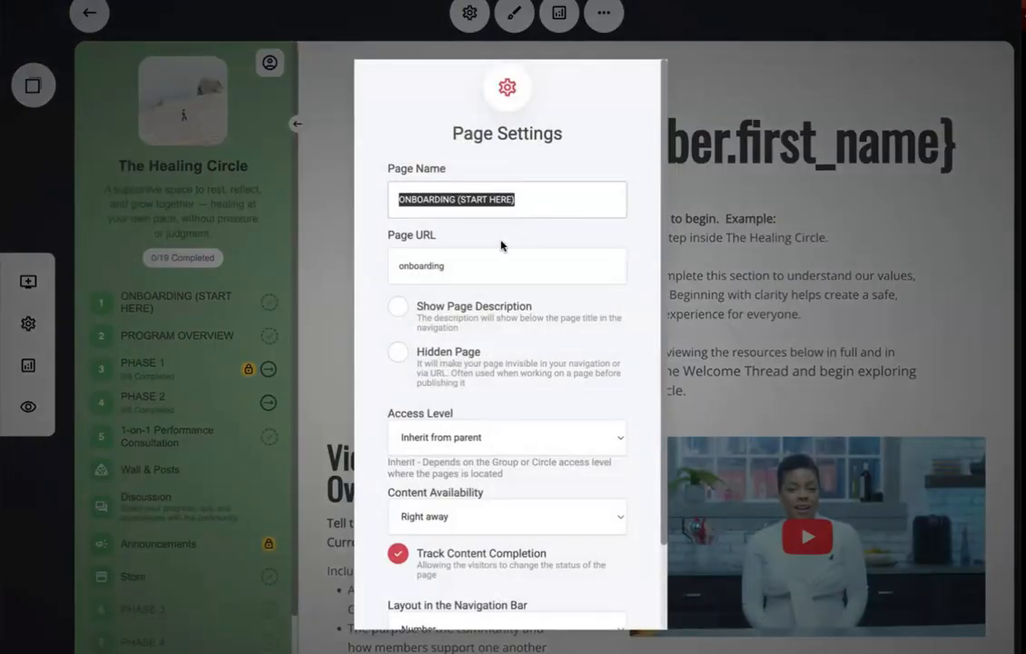
pyautogui.click(396, 268)
pyautogui.doubleClick(399, 269)
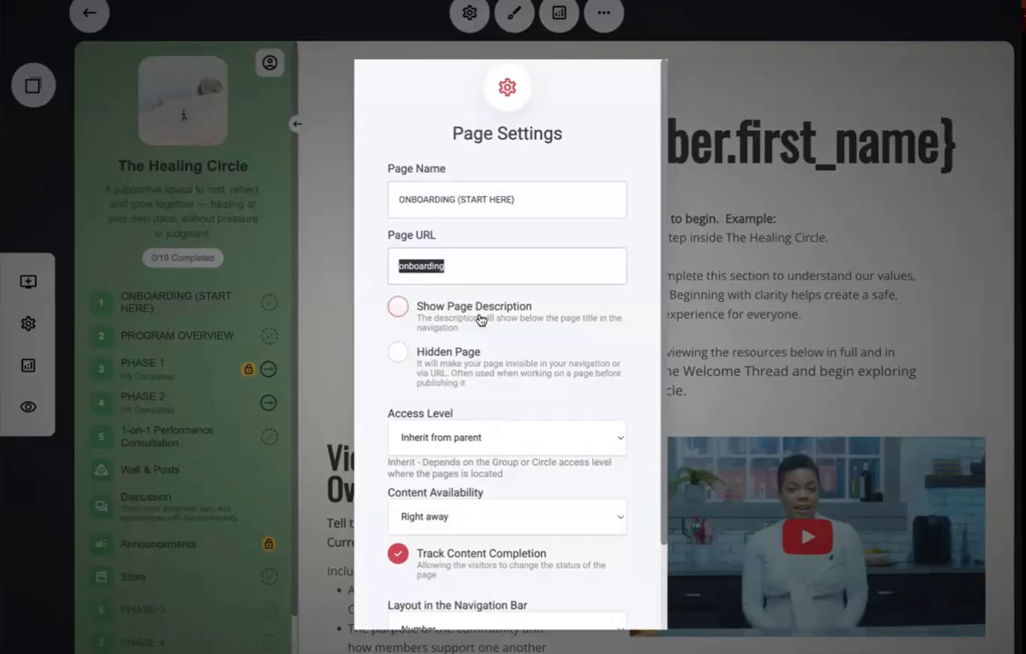
pyautogui.click(398, 308)
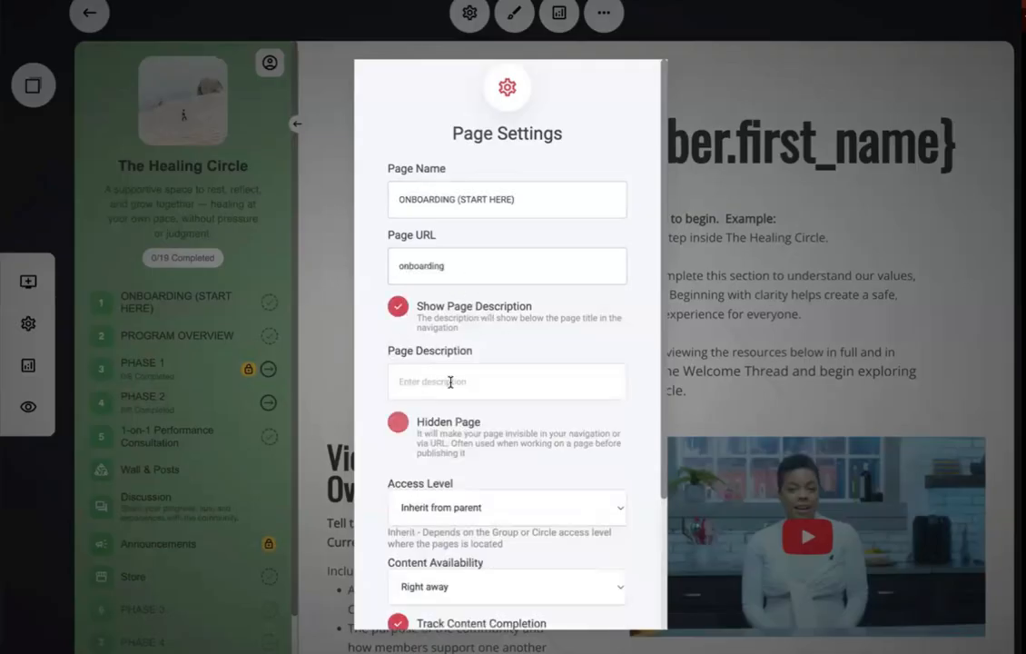
# - Try the text "dsfs" as the onboarding page's description, clear it and close the page settings
pyautogui.write('dsfsf')
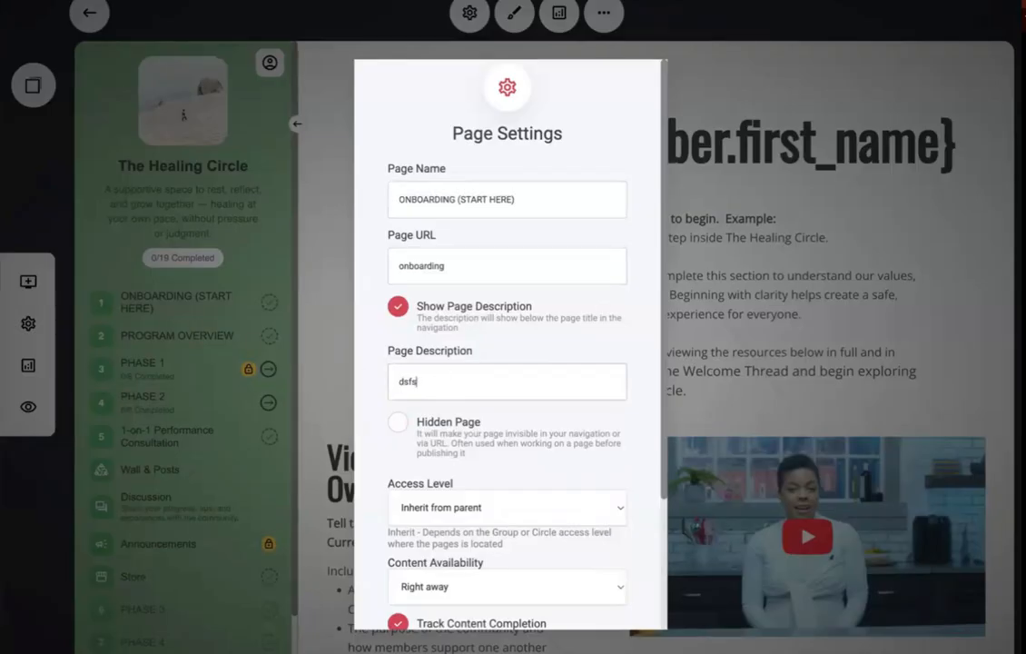
pyautogui.press('BackSpace')
pyautogui.press('BackSpace')
pyautogui.press('BackSpace')
pyautogui.press('BackSpace')
pyautogui.click(771, 324)
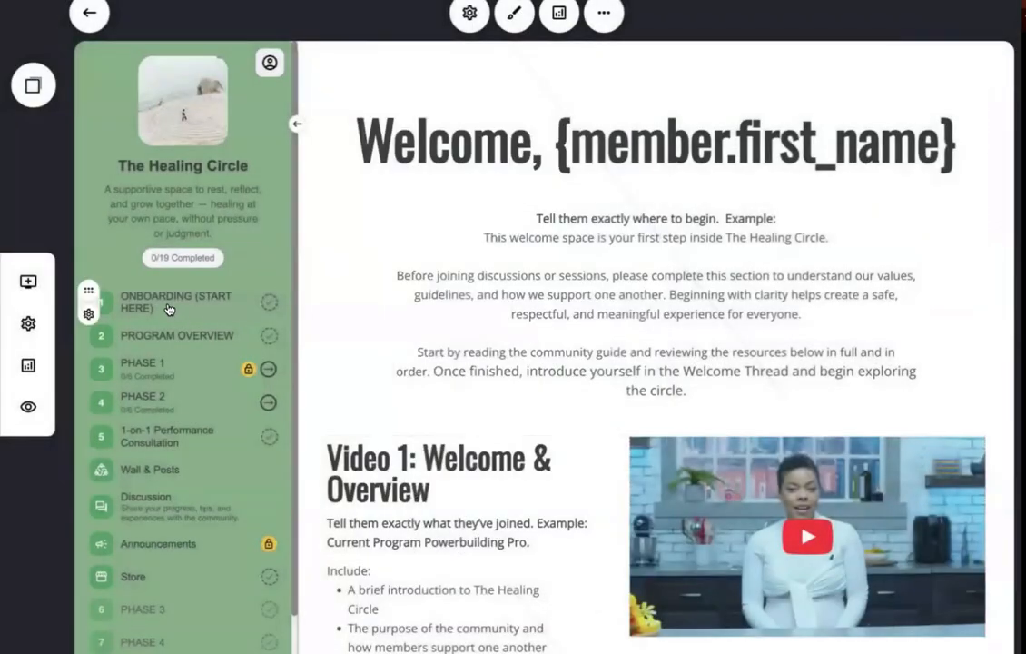
# - Turn on Hidden Page for ONBOARDING (START HERE), preview the circle's navigation and exit the preview
pyautogui.click(88, 314)
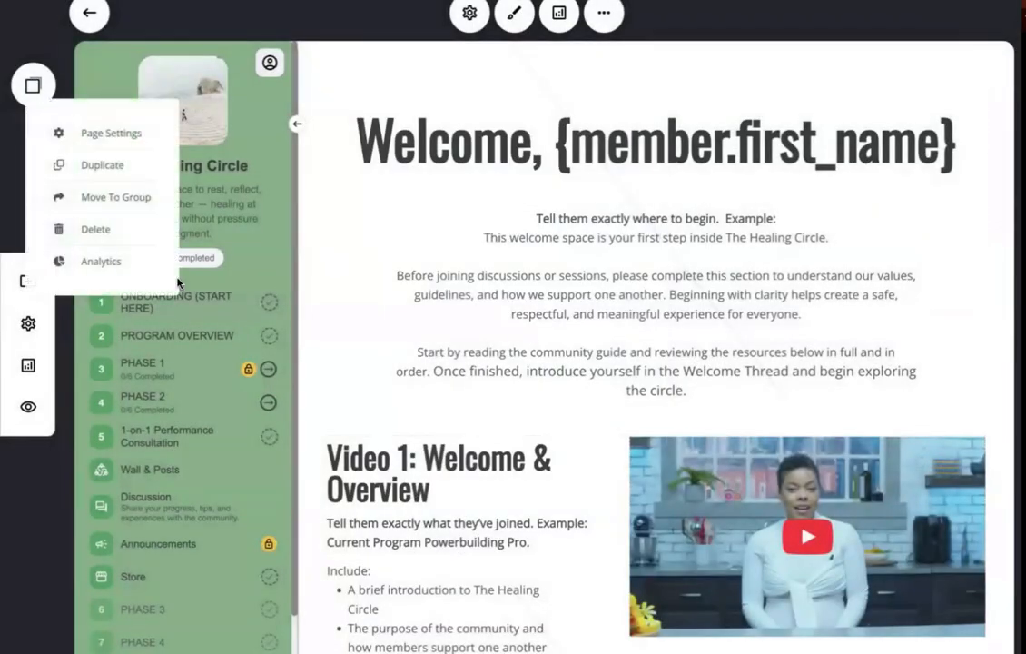
pyautogui.click(106, 135)
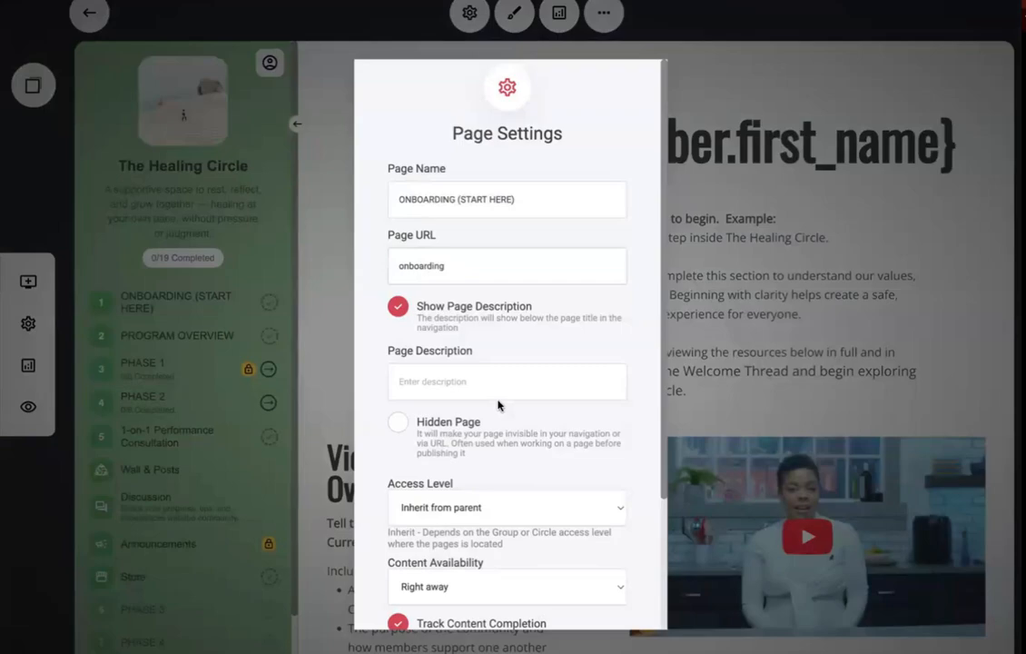
pyautogui.click(397, 422)
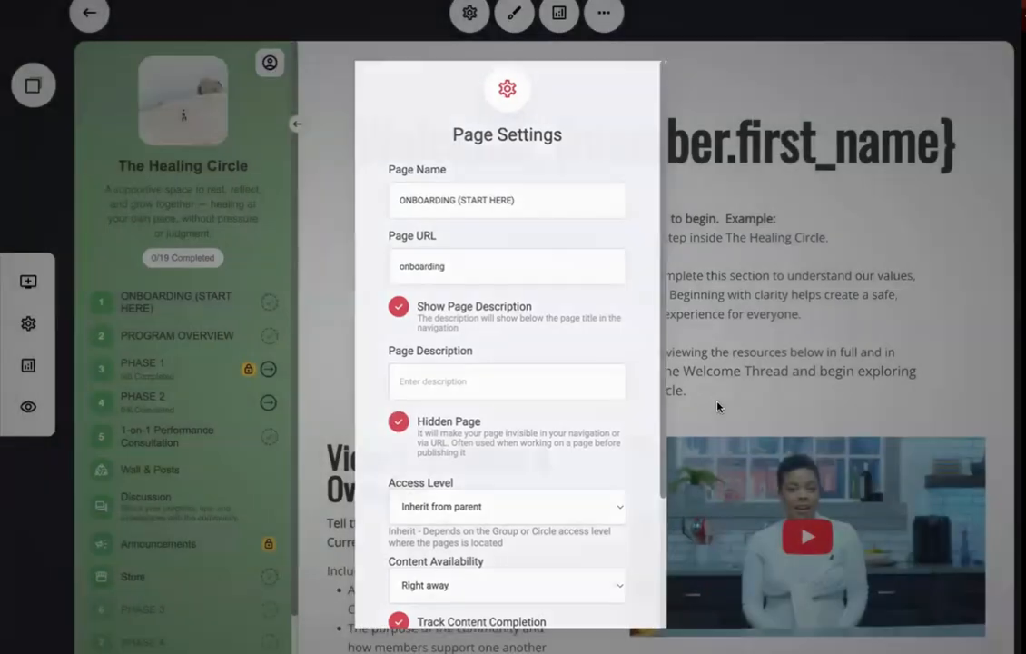
pyautogui.click(716, 415)
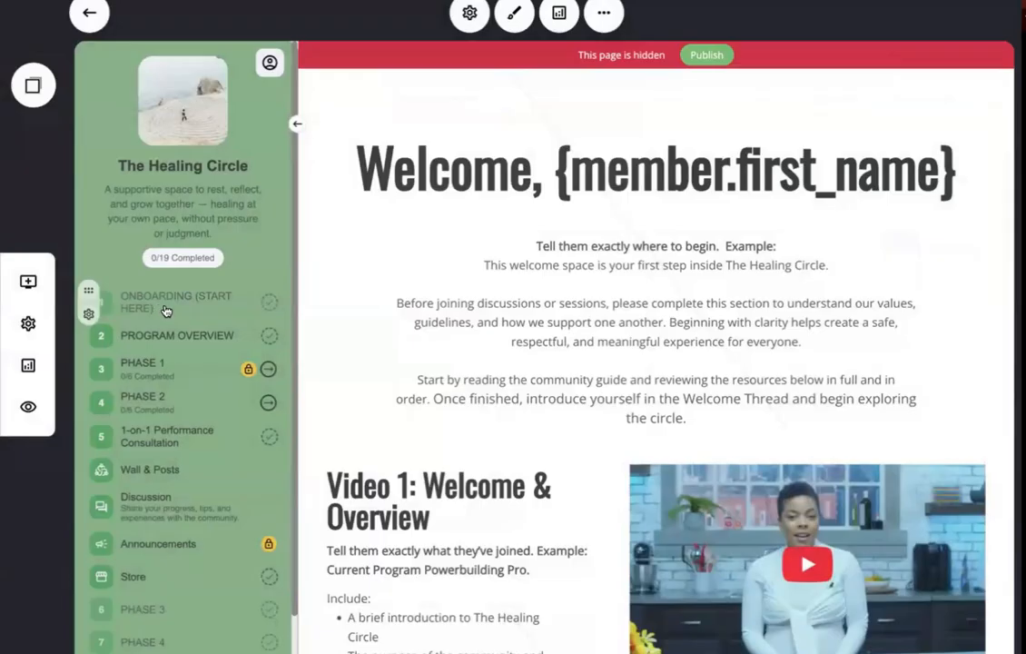
pyautogui.click(28, 405)
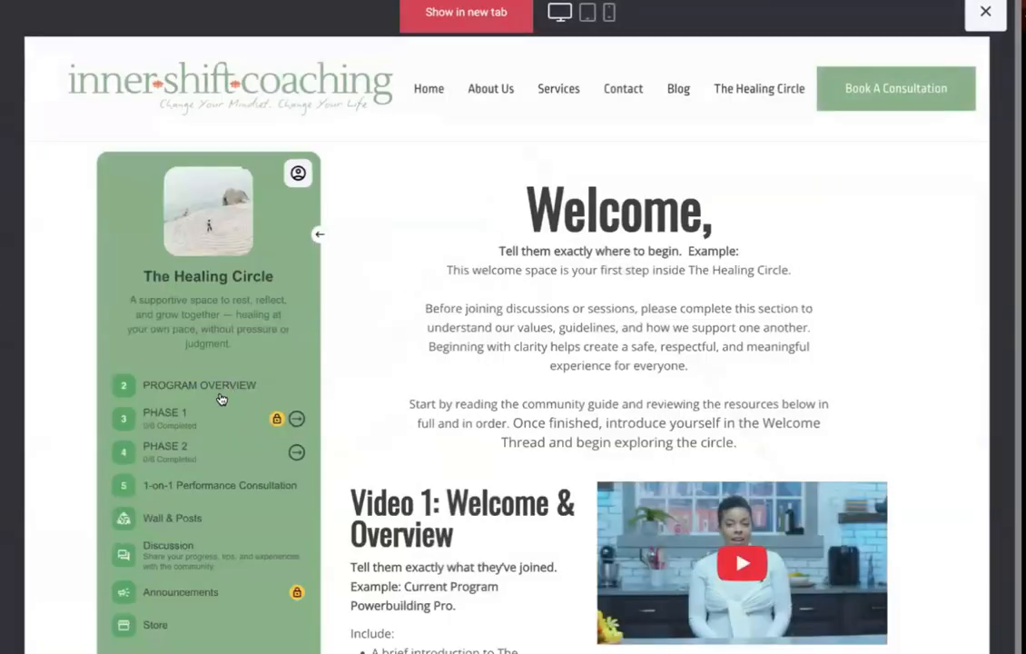
pyautogui.click(981, 20)
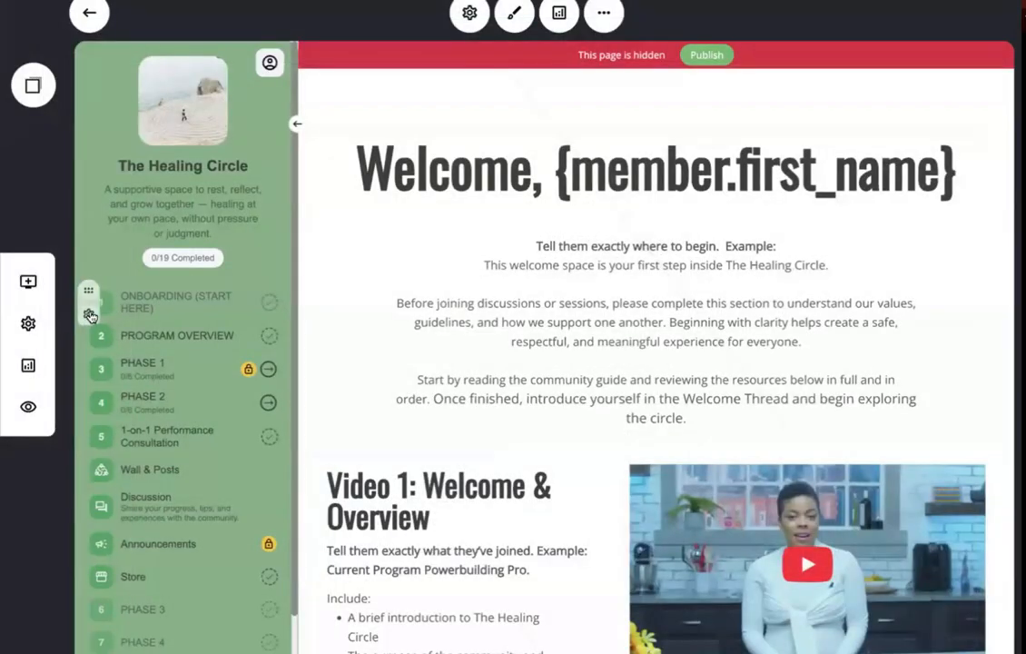
# - Turn off Hidden Page for ONBOARDING (START HERE) and close its page settings
pyautogui.click(89, 315)
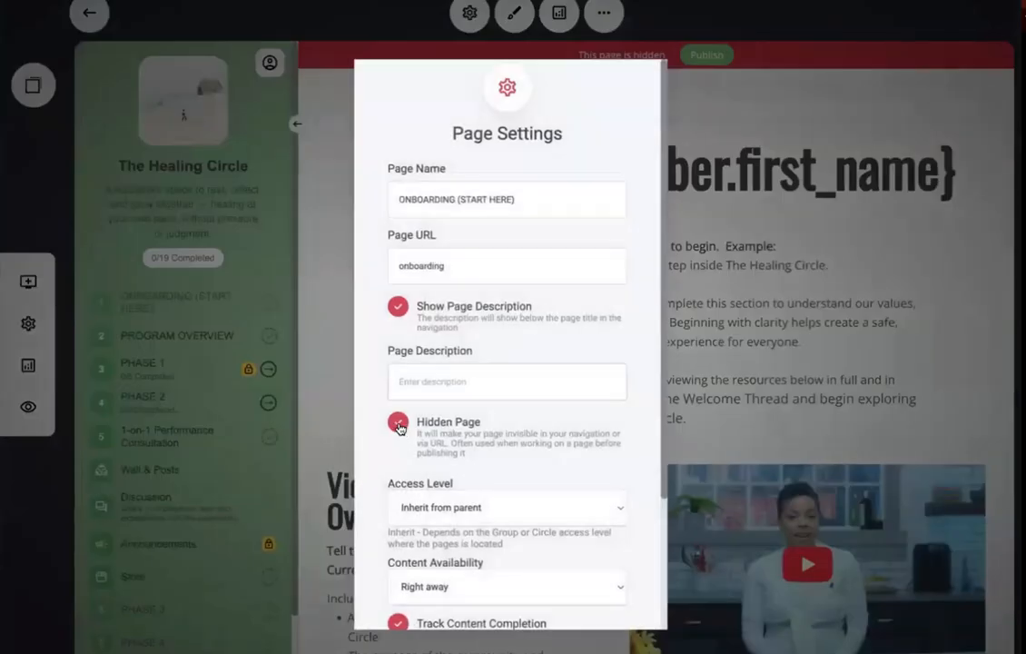
pyautogui.click(399, 423)
pyautogui.scroll(-2, 509, 436)
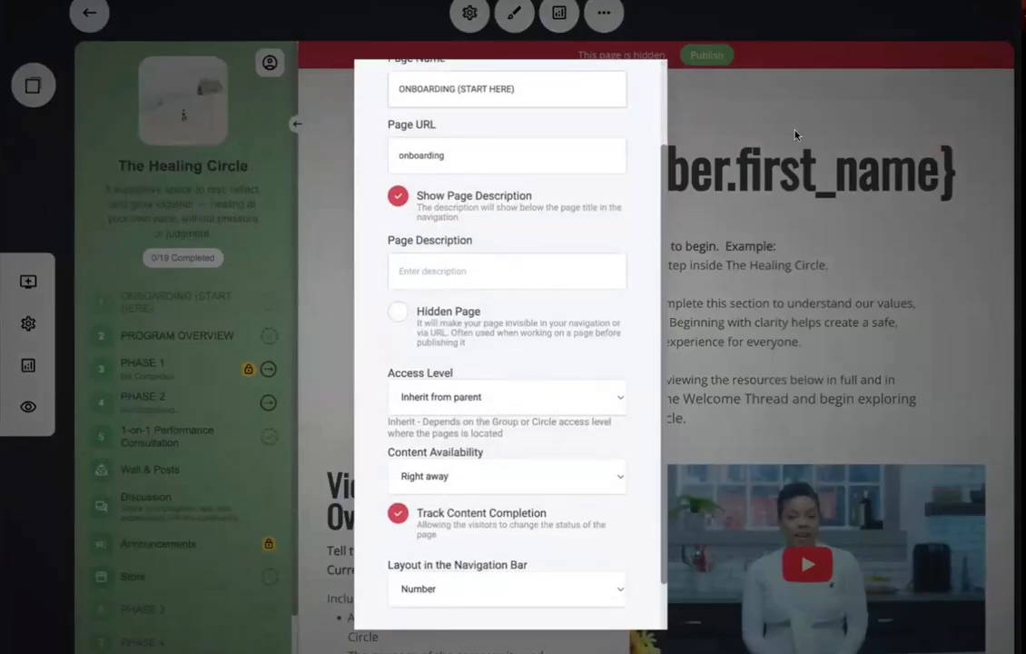
pyautogui.click(524, 34)
# - Check the circle's own access level in the circle settings and close them without changes
pyautogui.click(469, 13)
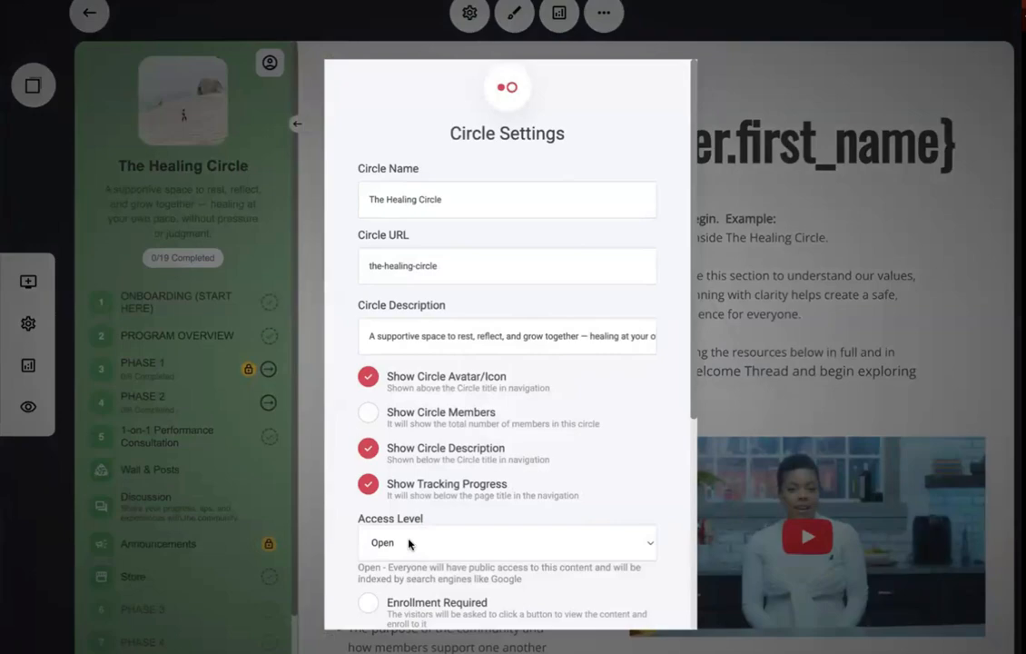
pyautogui.click(643, 435)
pyautogui.scroll(-1, 645, 431)
pyautogui.click(797, 405)
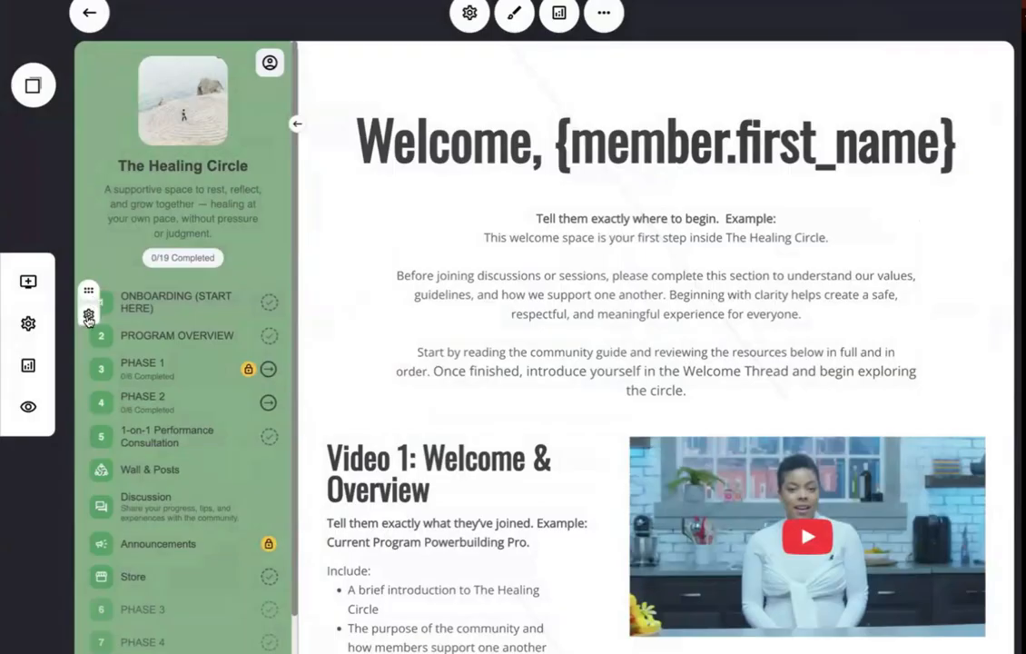
# - Try the Open and Logged in members access levels for the onboarding page, and set it to Members of a group
pyautogui.click(88, 293)
pyautogui.click(95, 133)
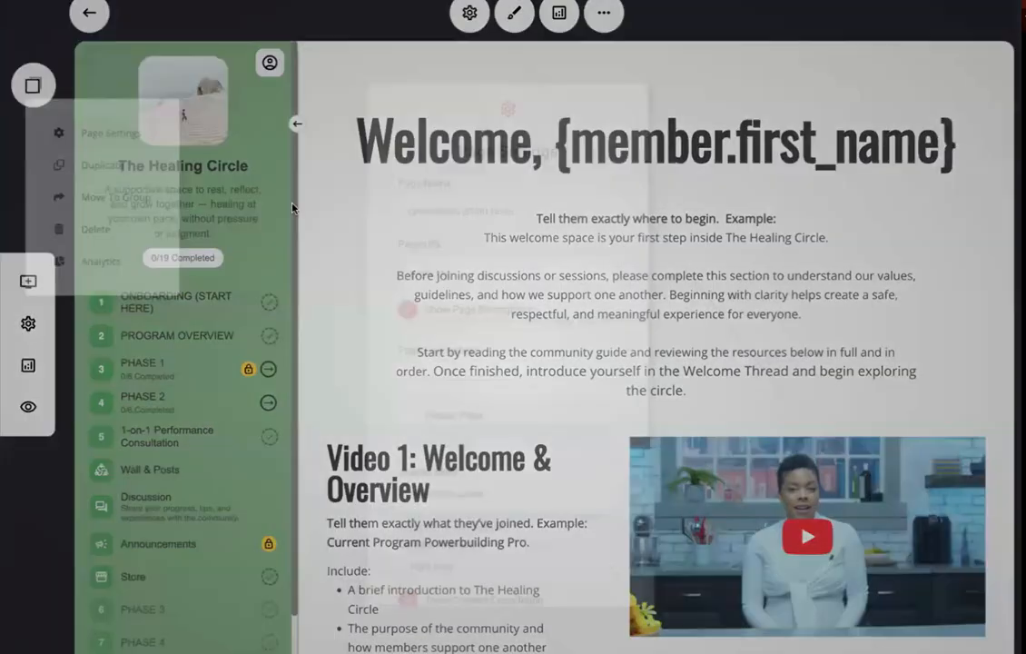
pyautogui.scroll(-1, 508, 354)
pyautogui.scroll(-1, 509, 354)
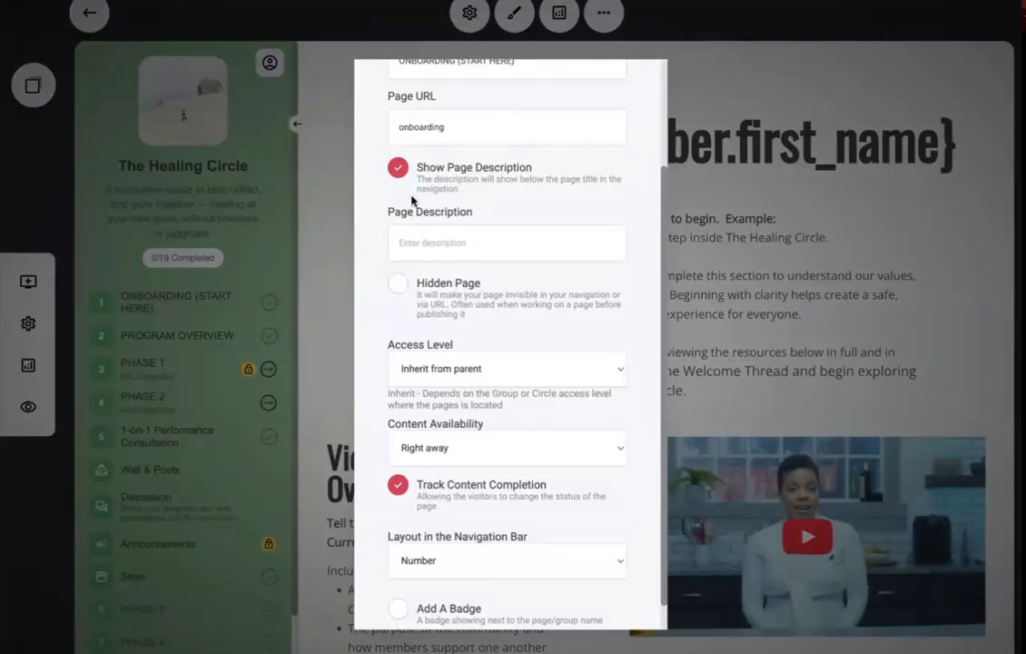
pyautogui.click(445, 379)
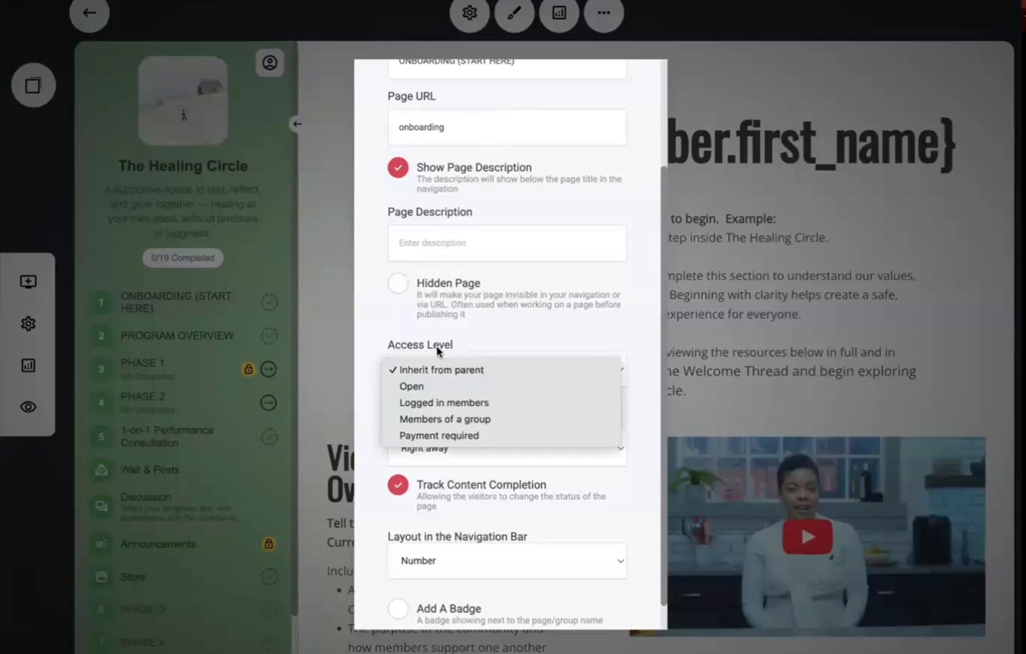
pyautogui.click(415, 387)
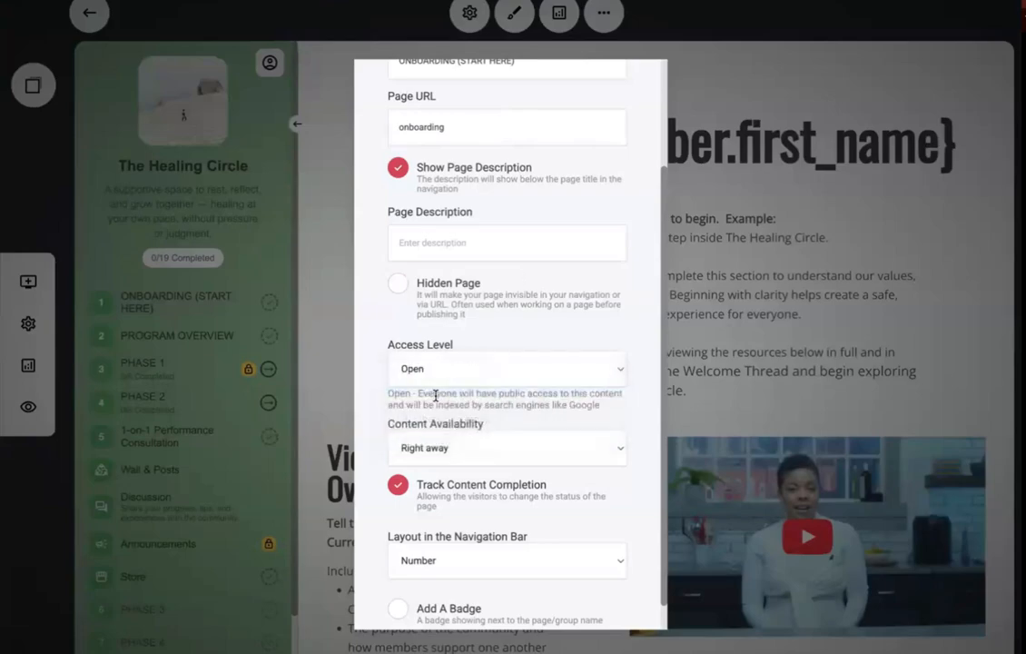
pyautogui.click(420, 371)
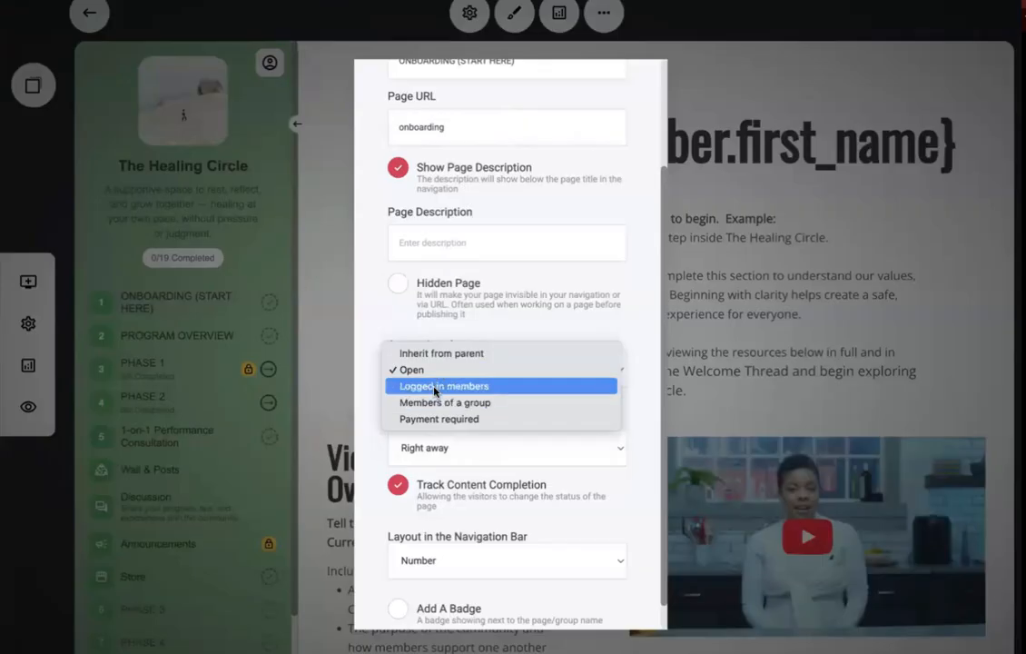
pyautogui.click(437, 387)
pyautogui.click(434, 370)
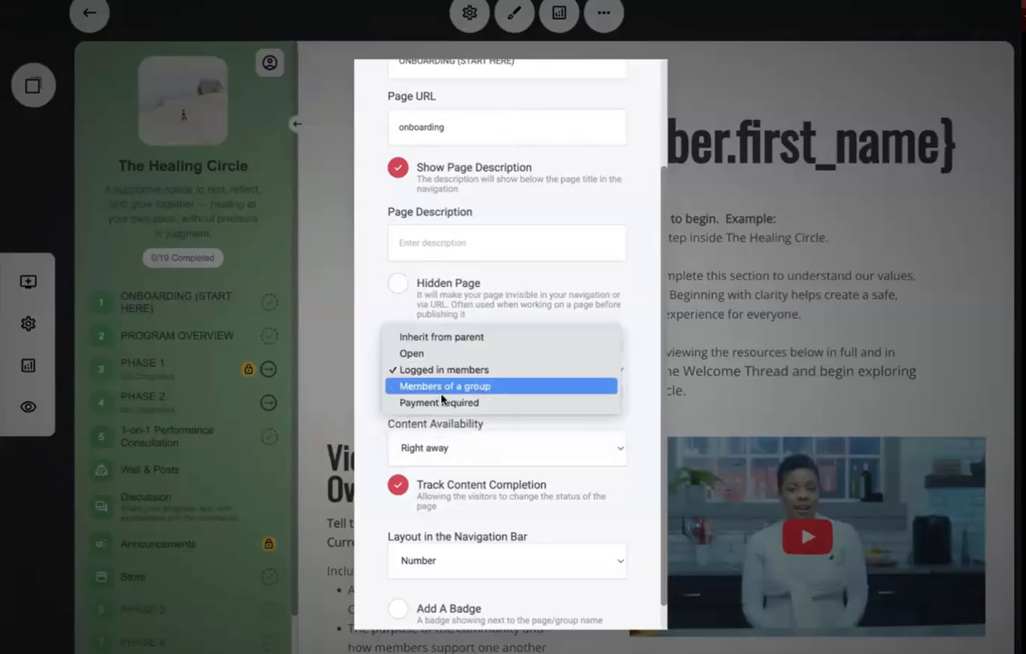
pyautogui.click(437, 389)
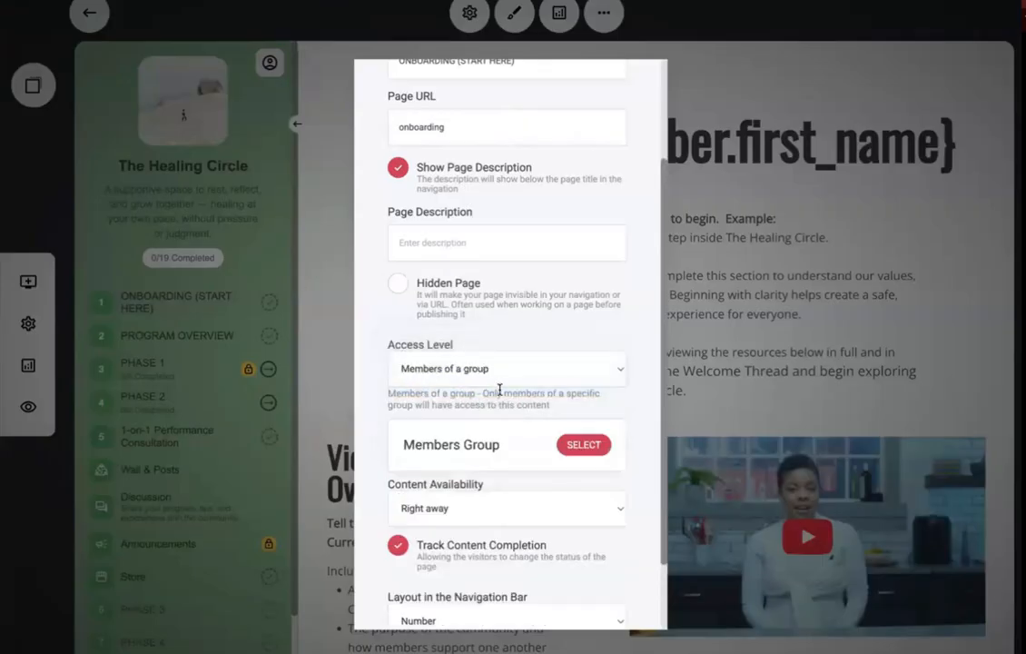
# - Choose Basic Members as the member group allowed to access the onboarding page
pyautogui.click(586, 446)
pyautogui.click(391, 132)
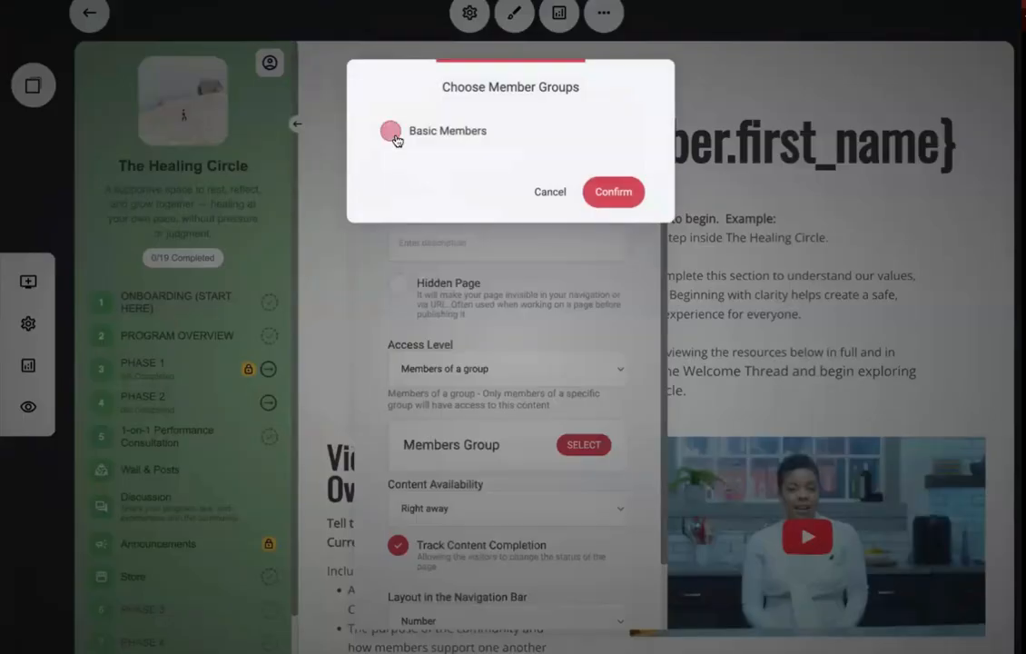
pyautogui.click(600, 196)
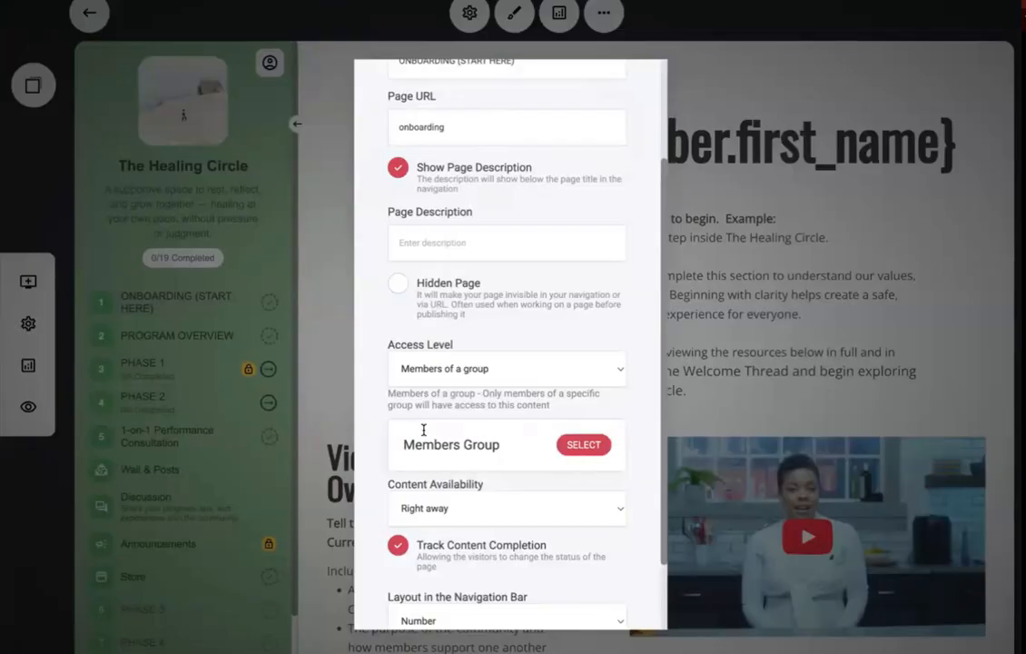
# - Try the Payment required access level on the onboarding page, look at its paywall settings and close the page settings
pyautogui.click(508, 373)
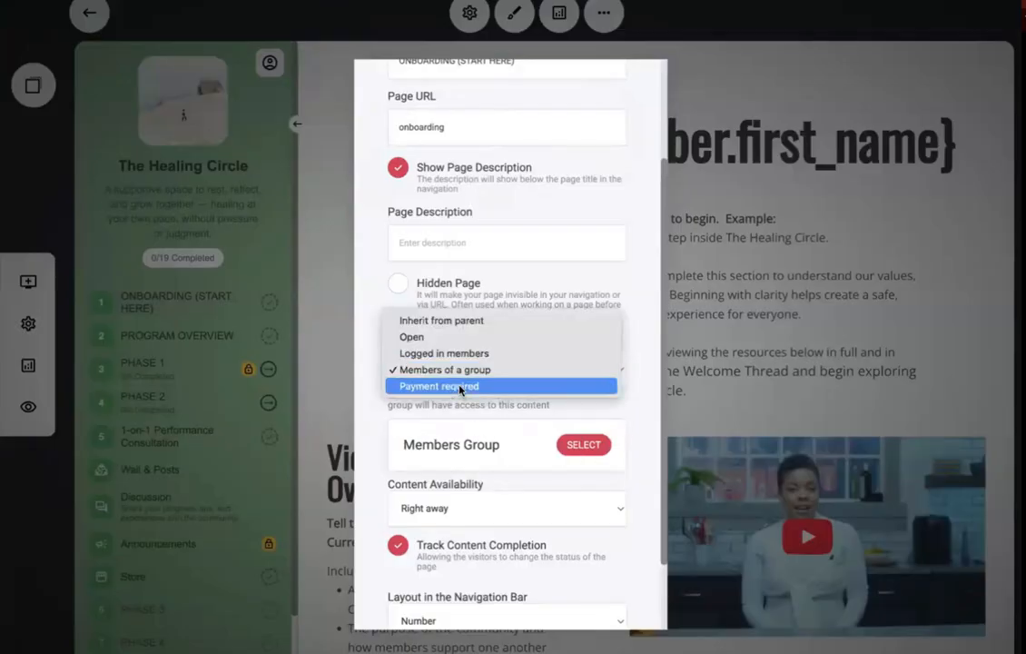
pyautogui.click(504, 385)
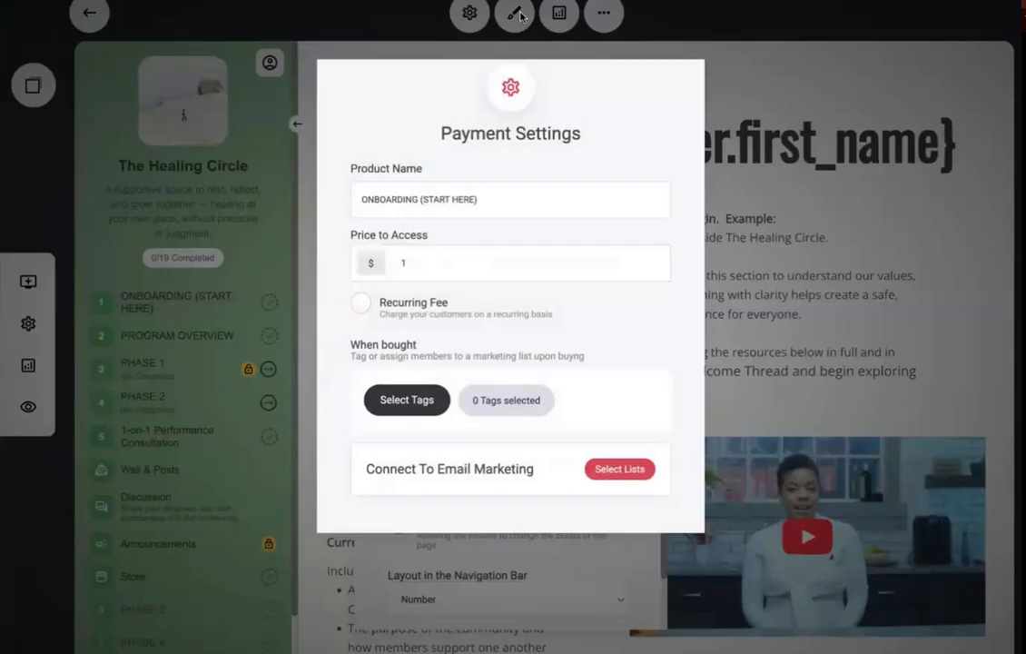
pyautogui.click(424, 302)
pyautogui.click(788, 371)
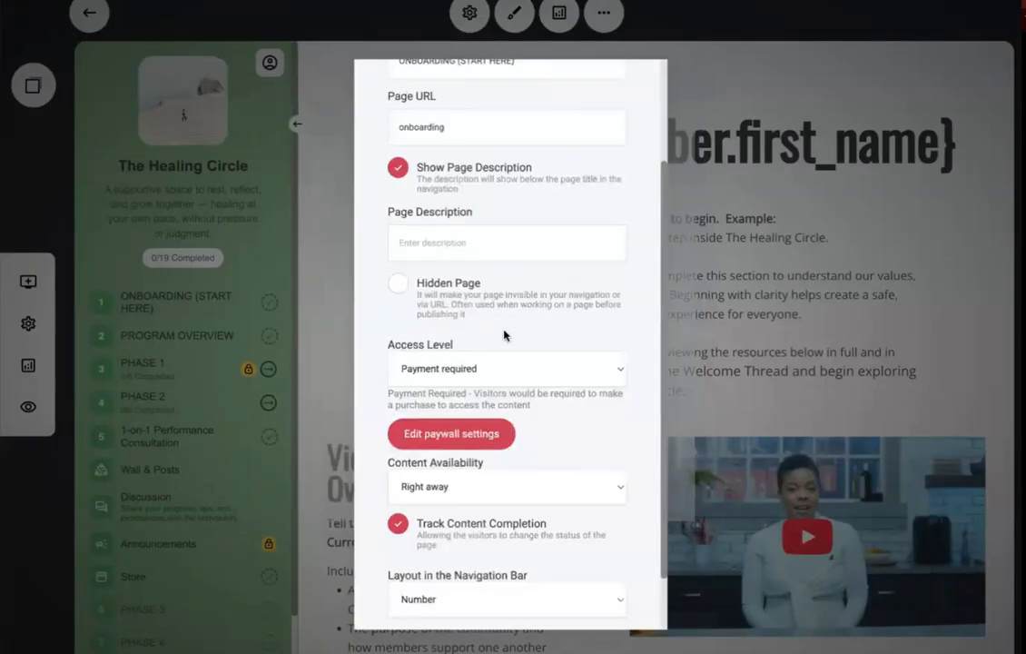
pyautogui.click(799, 359)
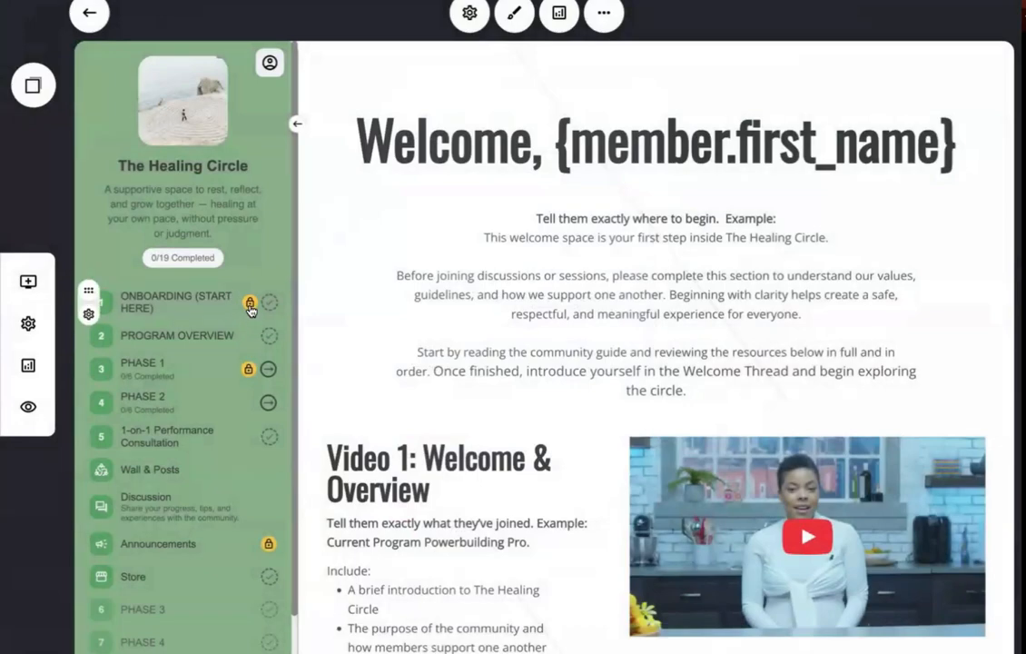
# - Set the onboarding page's access level to Members of a group, check its selected member groups and close the settings
pyautogui.click(87, 316)
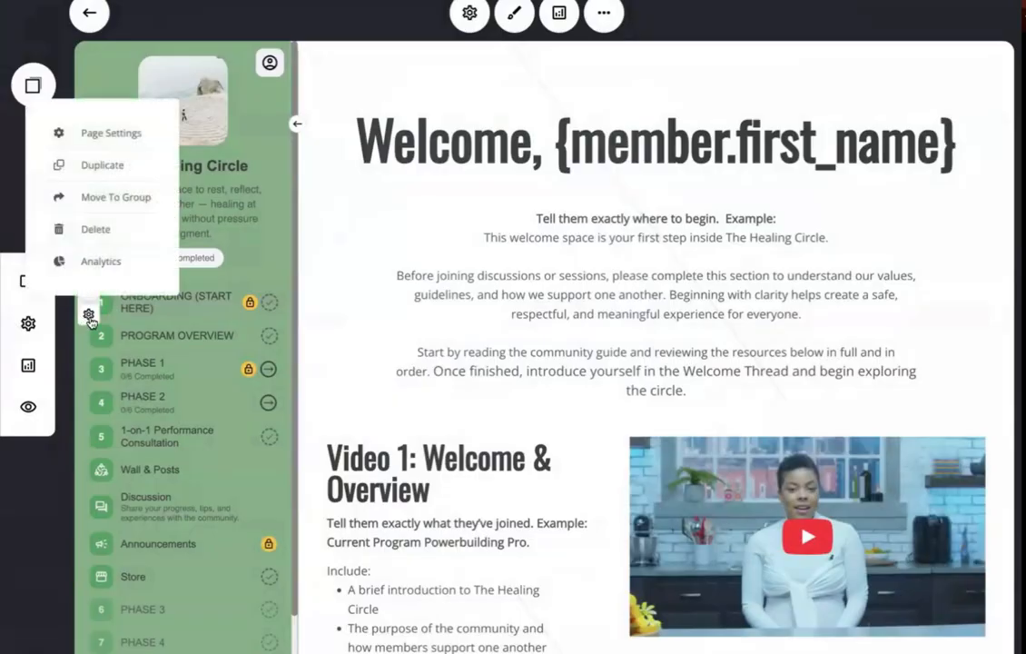
pyautogui.click(95, 134)
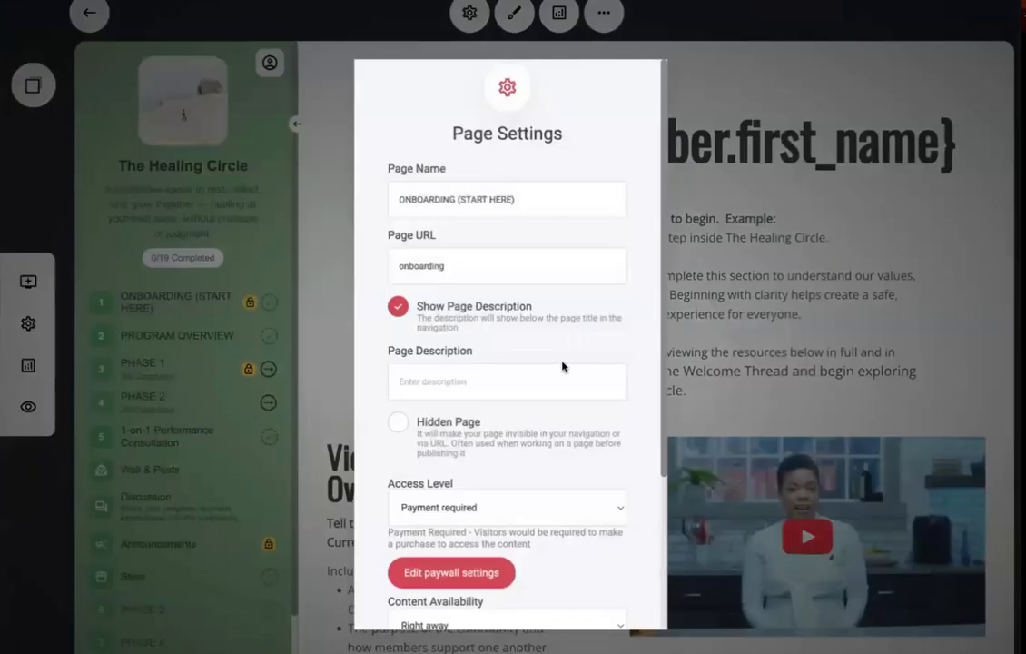
pyautogui.click(473, 505)
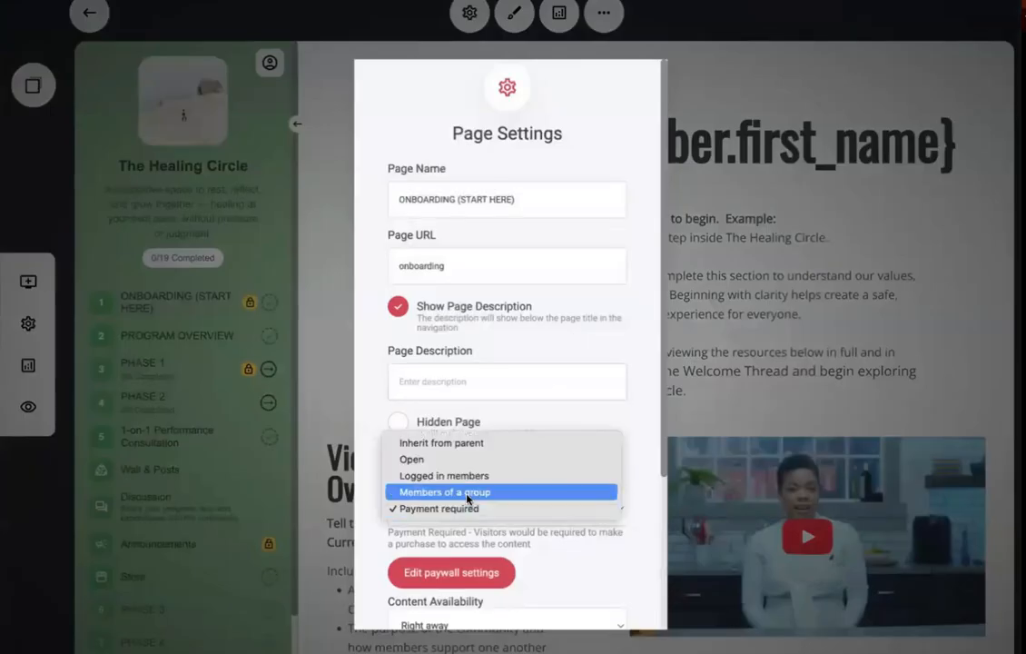
pyautogui.click(467, 492)
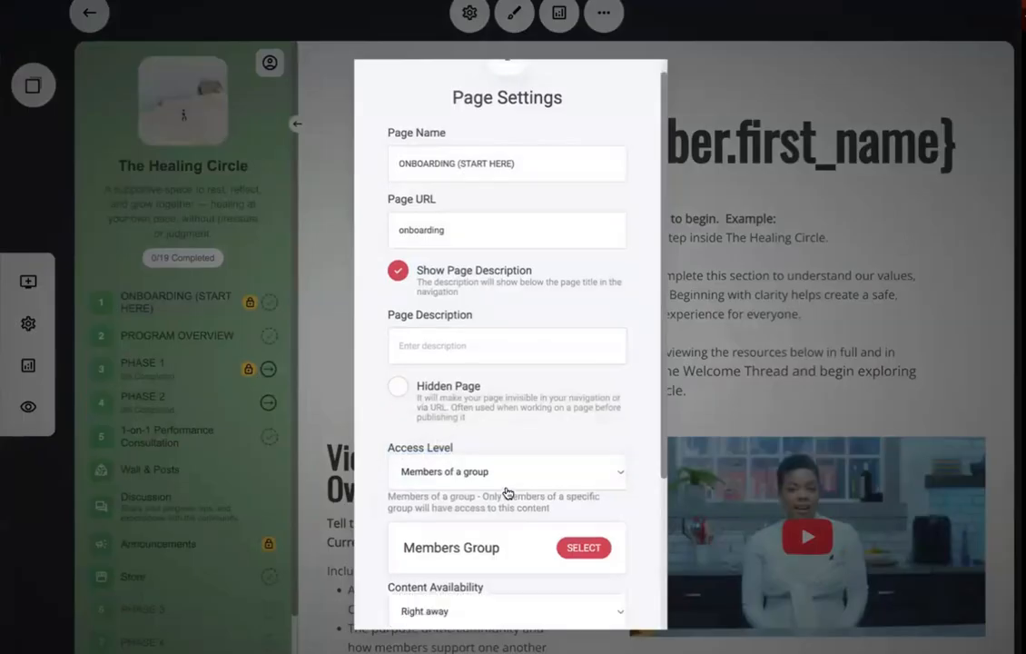
pyautogui.scroll(-3, 563, 427)
pyautogui.click(586, 352)
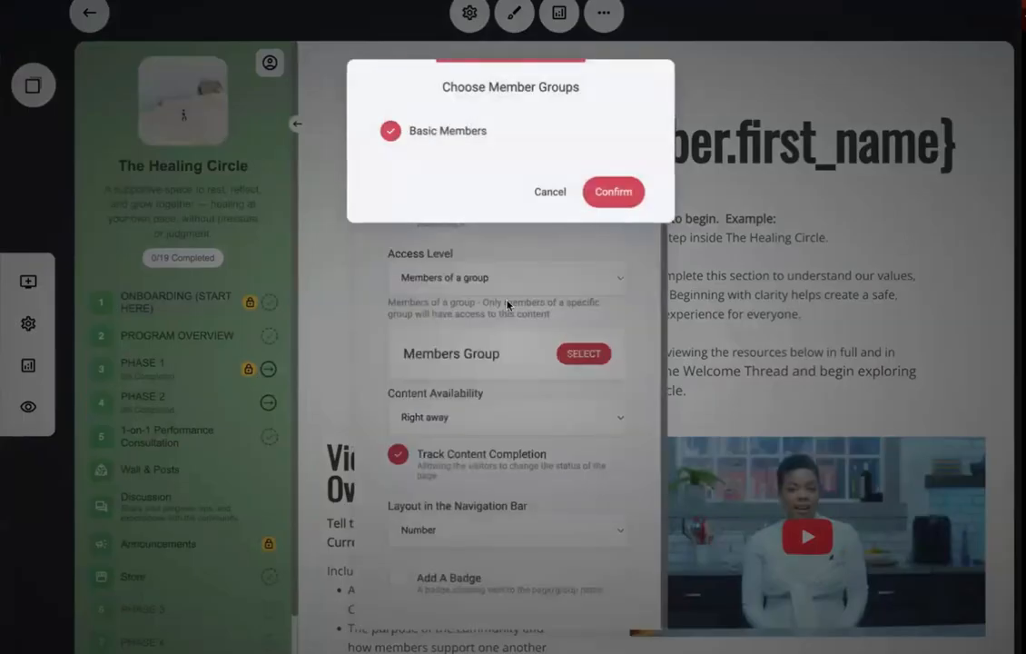
pyautogui.click(550, 194)
pyautogui.click(724, 232)
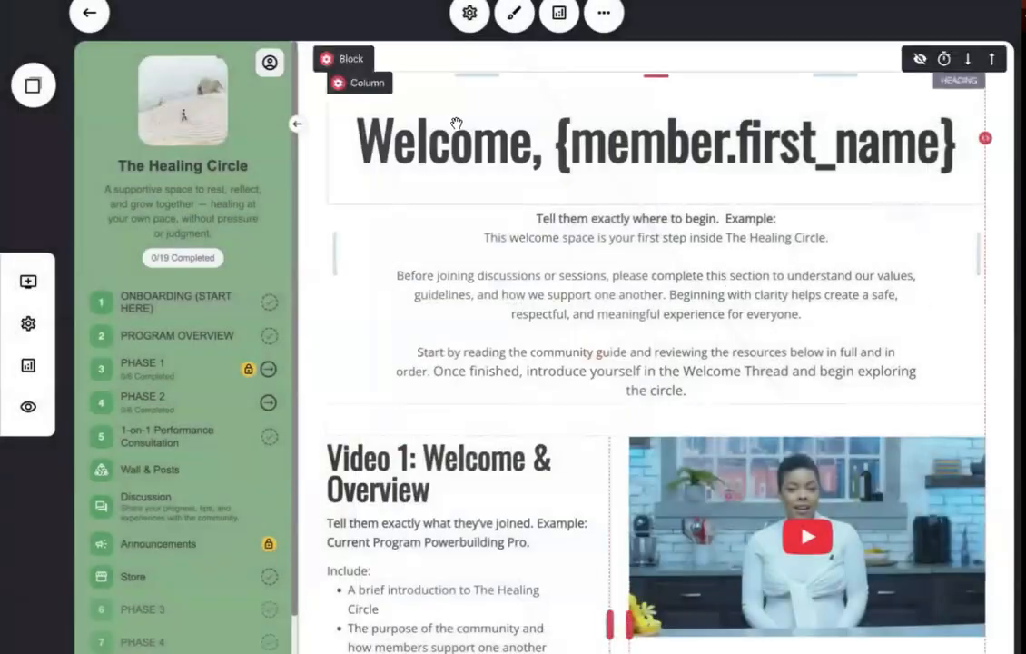
# - Leave the circle editor and open the Basic Members group in the contacts, dismissing the introduction video
pyautogui.click(90, 14)
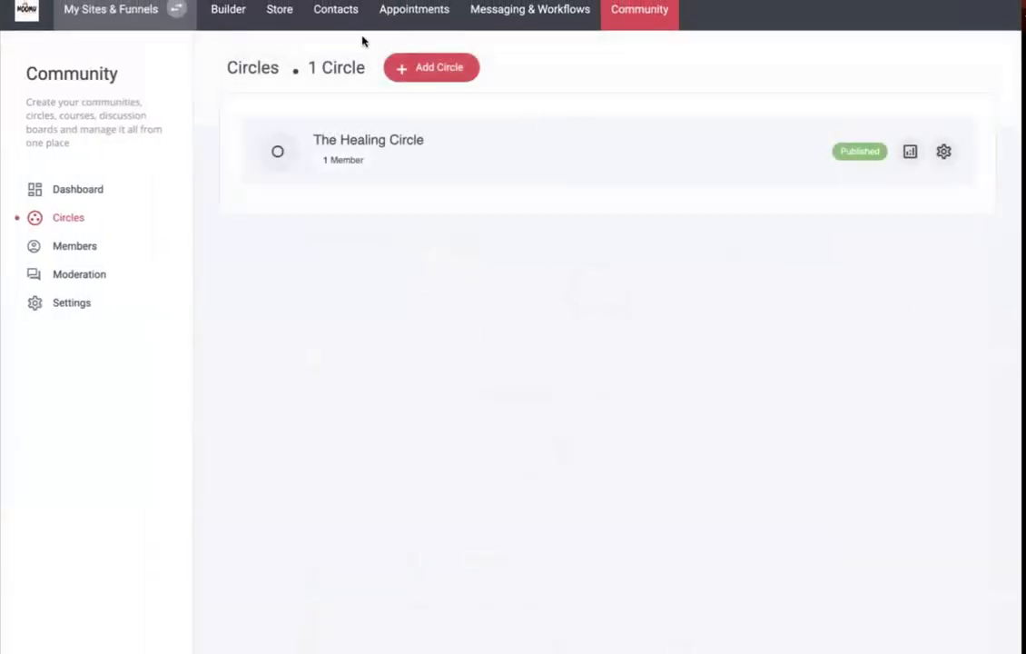
pyautogui.click(337, 13)
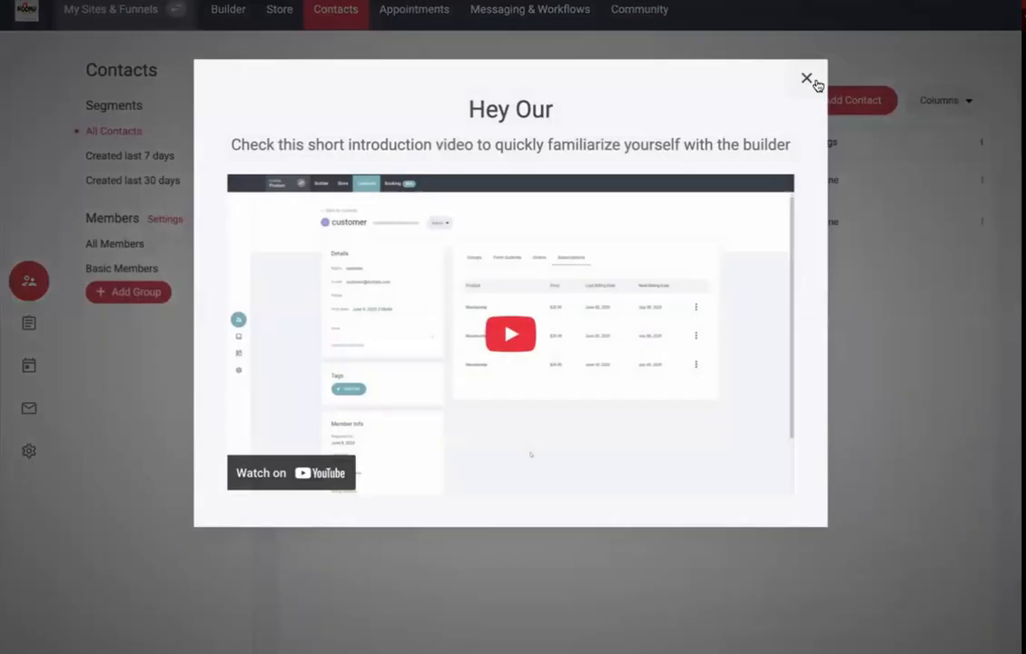
pyautogui.click(807, 79)
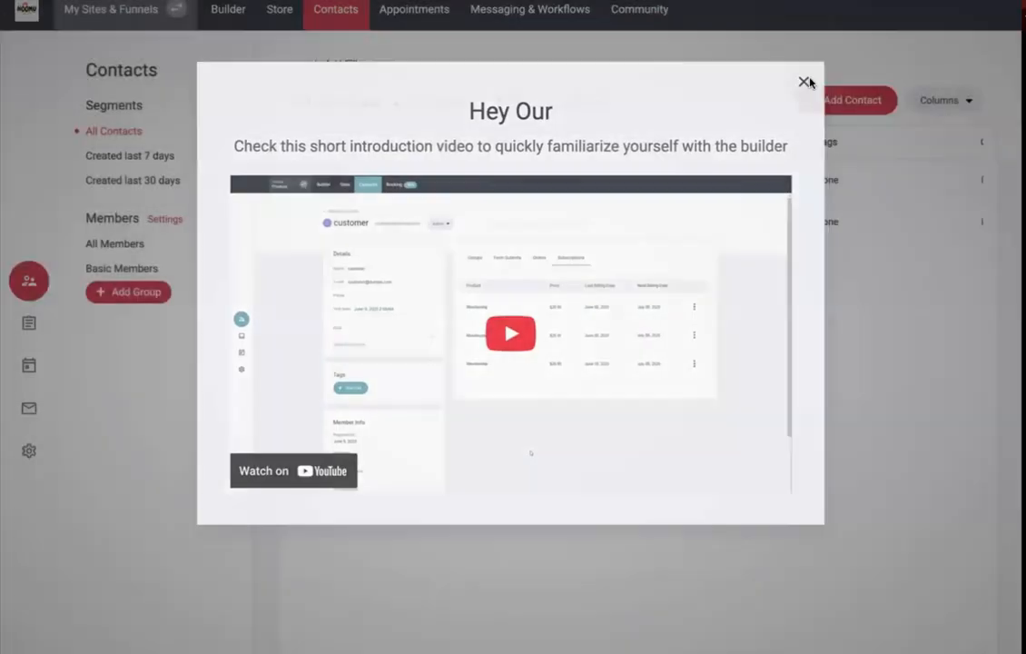
pyautogui.click(116, 267)
# - Add a member group named "program 1 members"
pyautogui.click(113, 290)
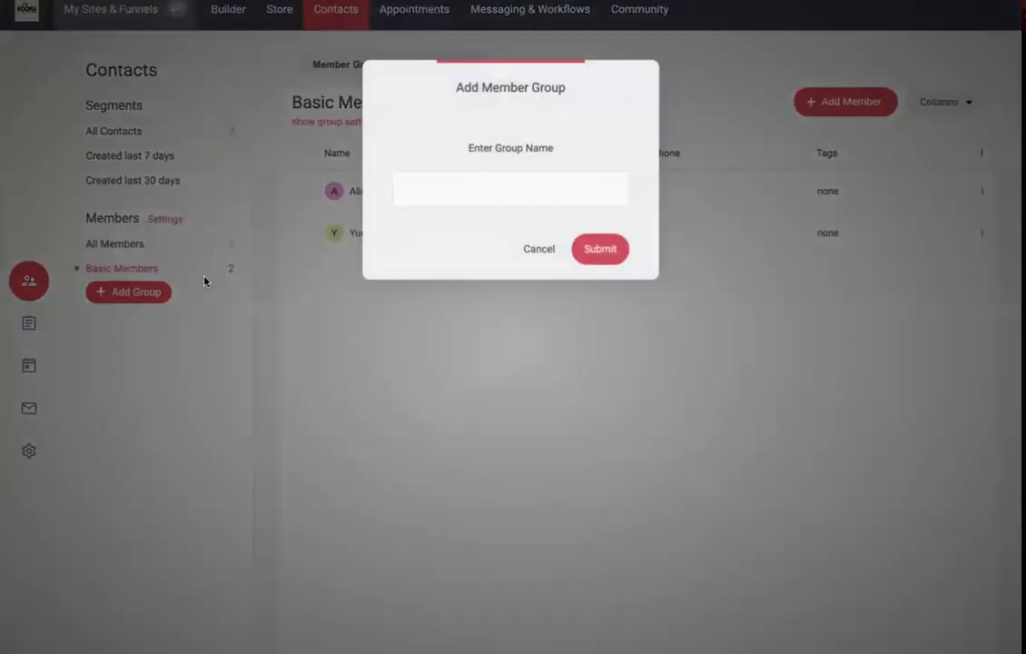
pyautogui.write('Progra')
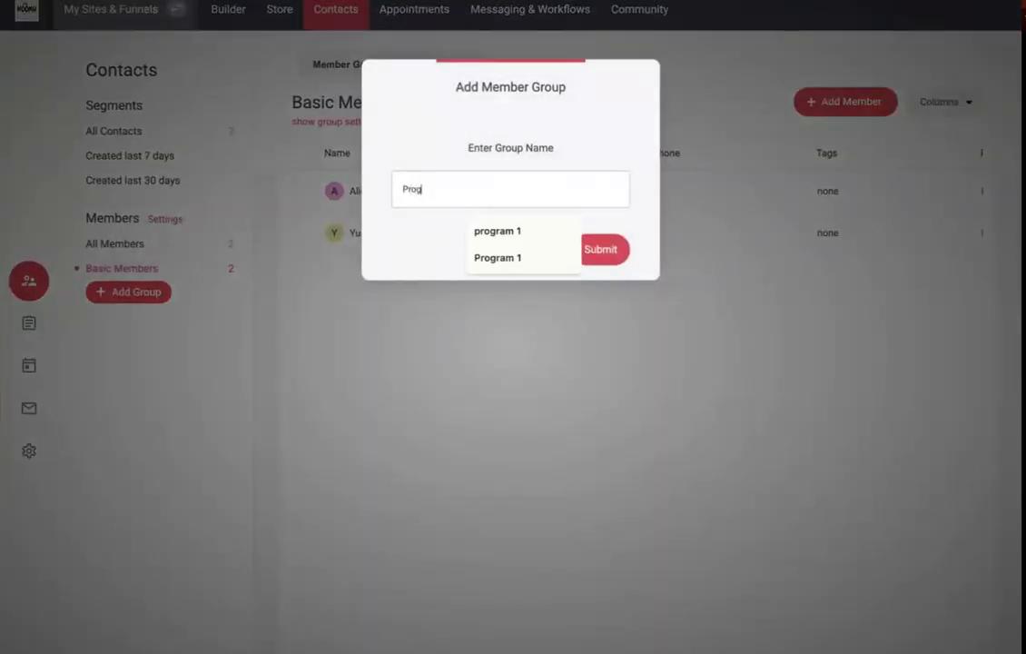
pyautogui.click(520, 234)
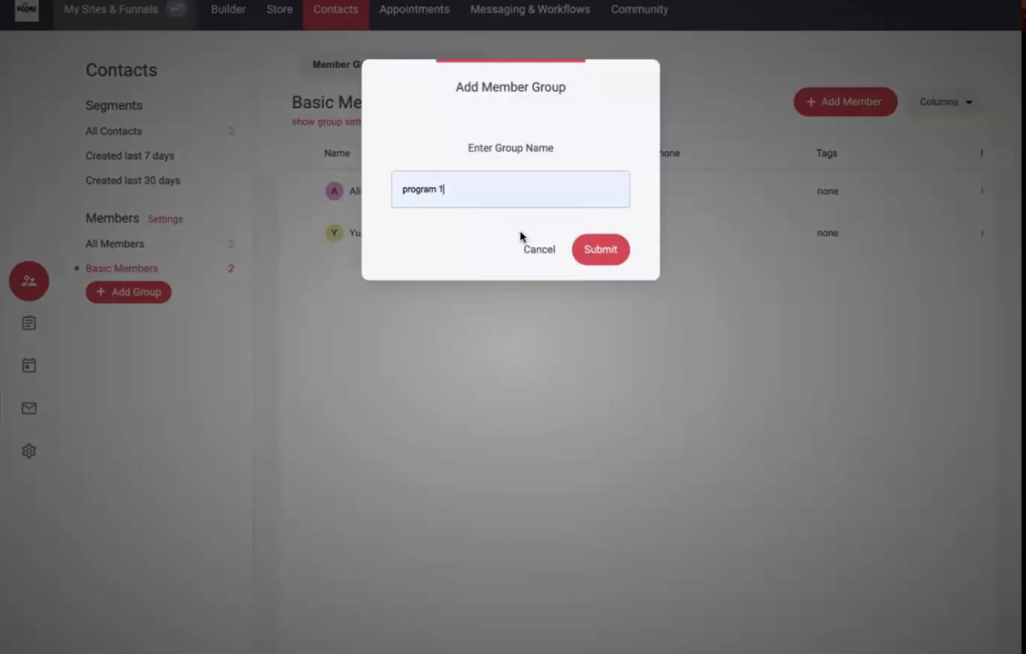
pyautogui.write('members')
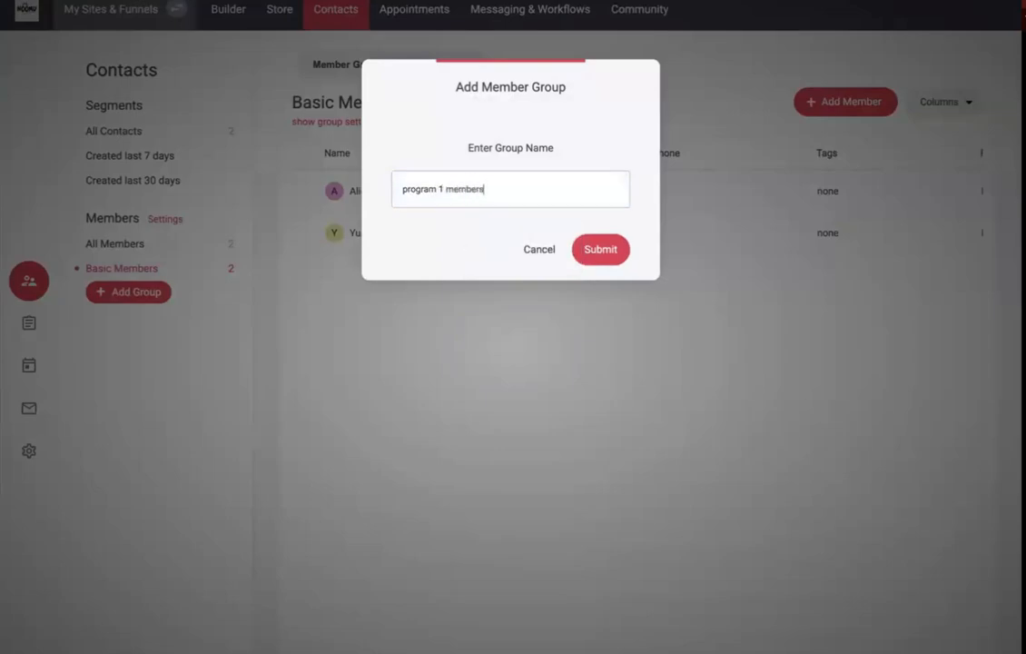
pyautogui.click(600, 248)
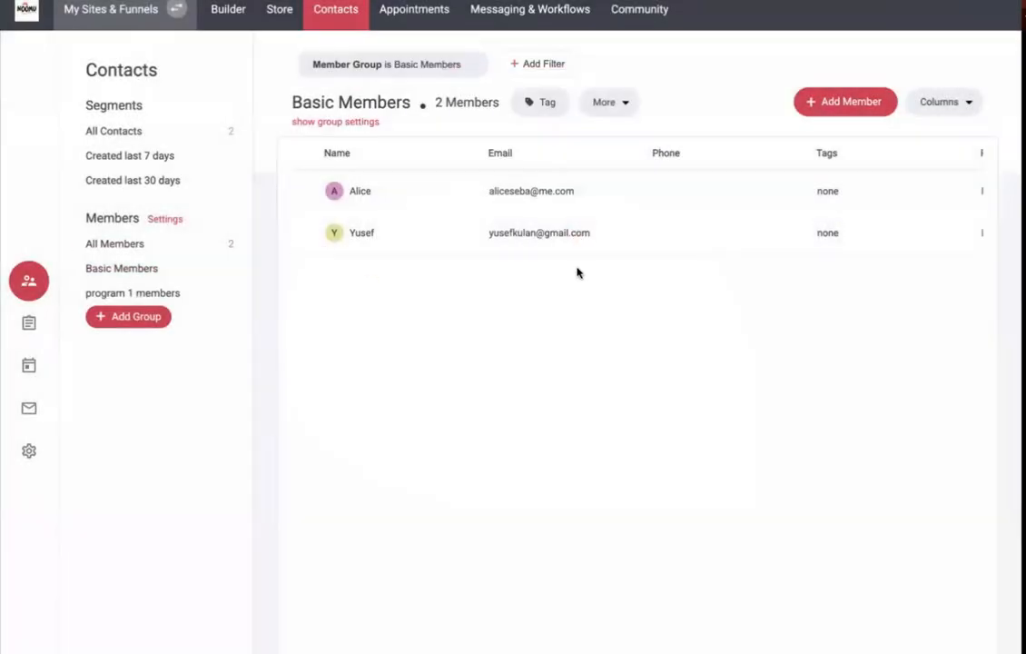
# - Return to the community circles and open The Healing Circle for editing
pyautogui.click(635, 9)
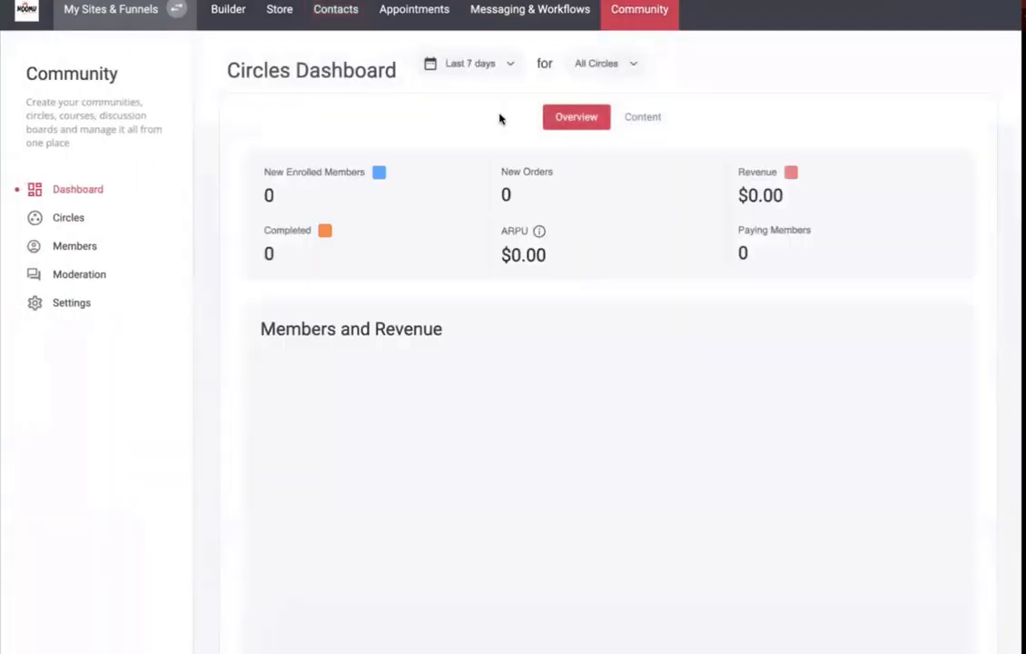
pyautogui.click(60, 221)
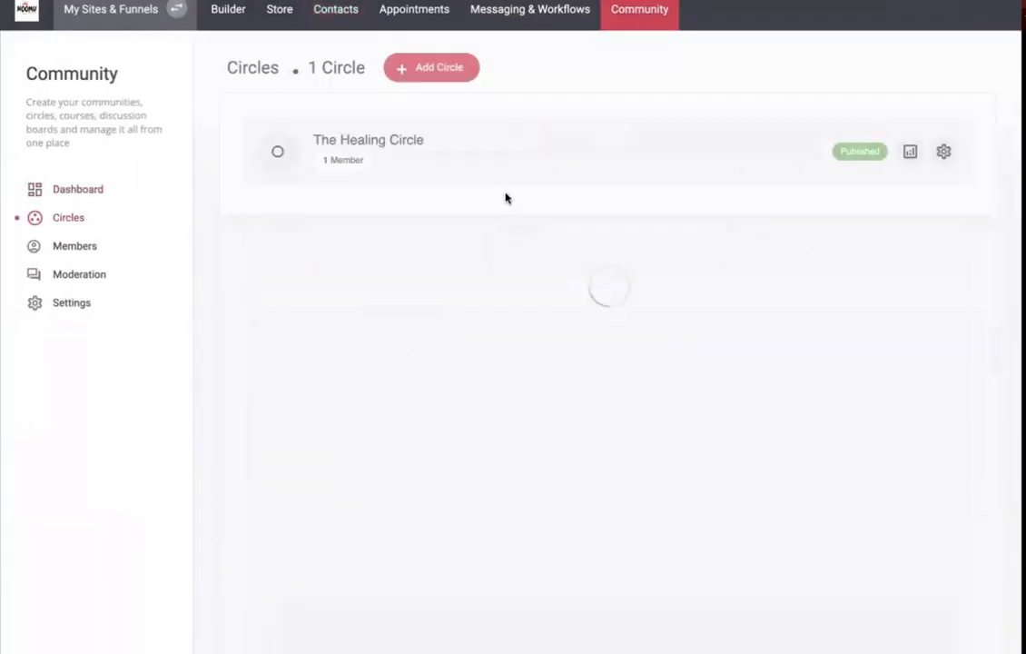
pyautogui.click(387, 146)
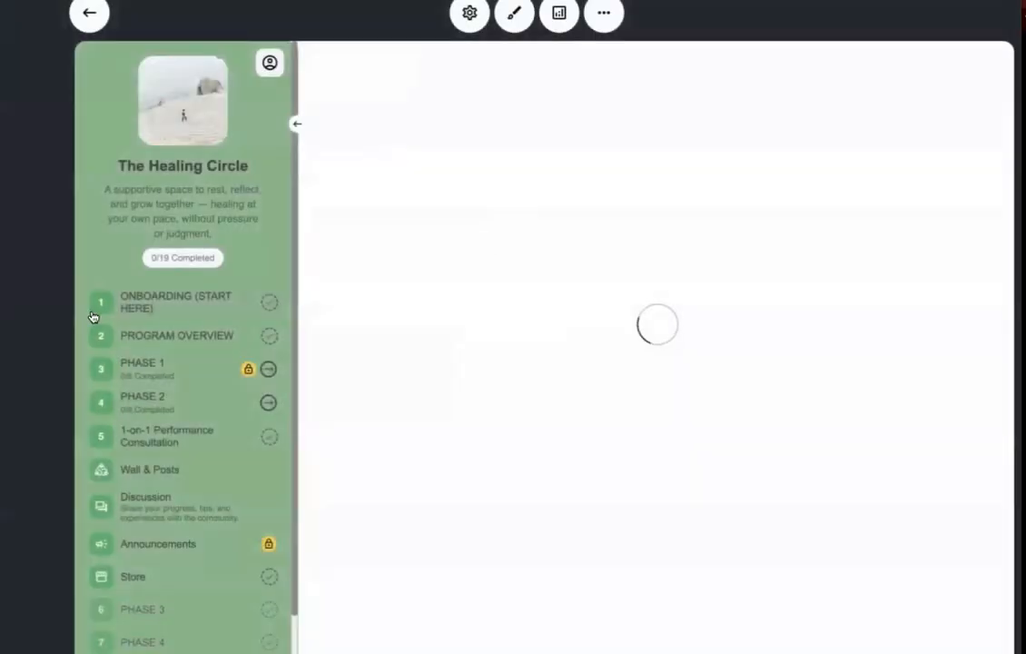
# - Add "program 1 members" to the member groups allowed on the ONBOARDING (START HERE) page and close its settings
pyautogui.click(89, 315)
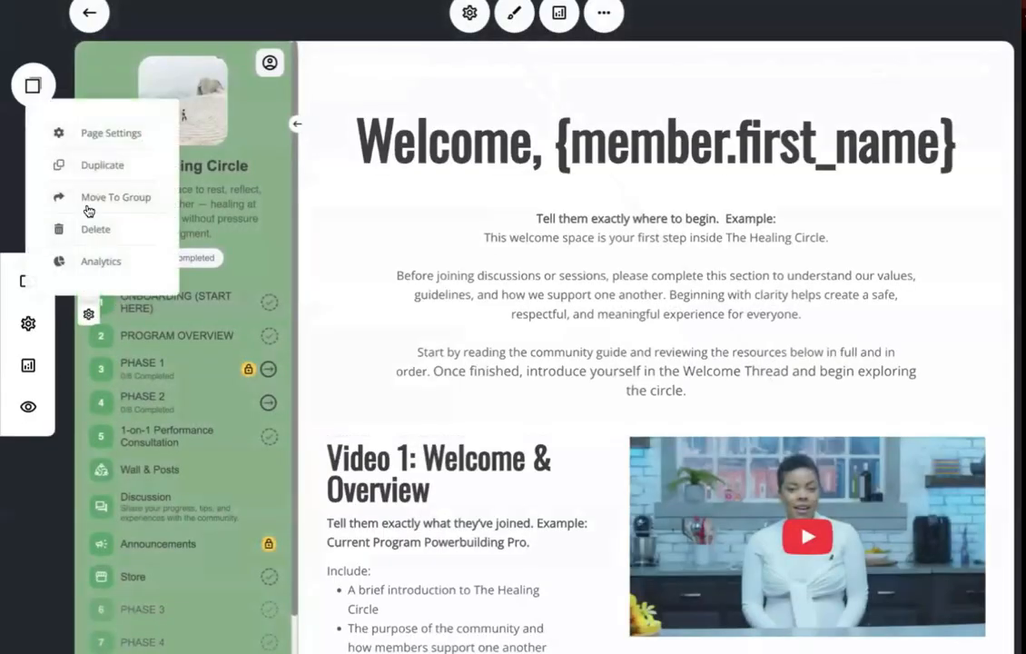
pyautogui.click(92, 138)
pyautogui.scroll(-3, 484, 384)
pyautogui.click(484, 384)
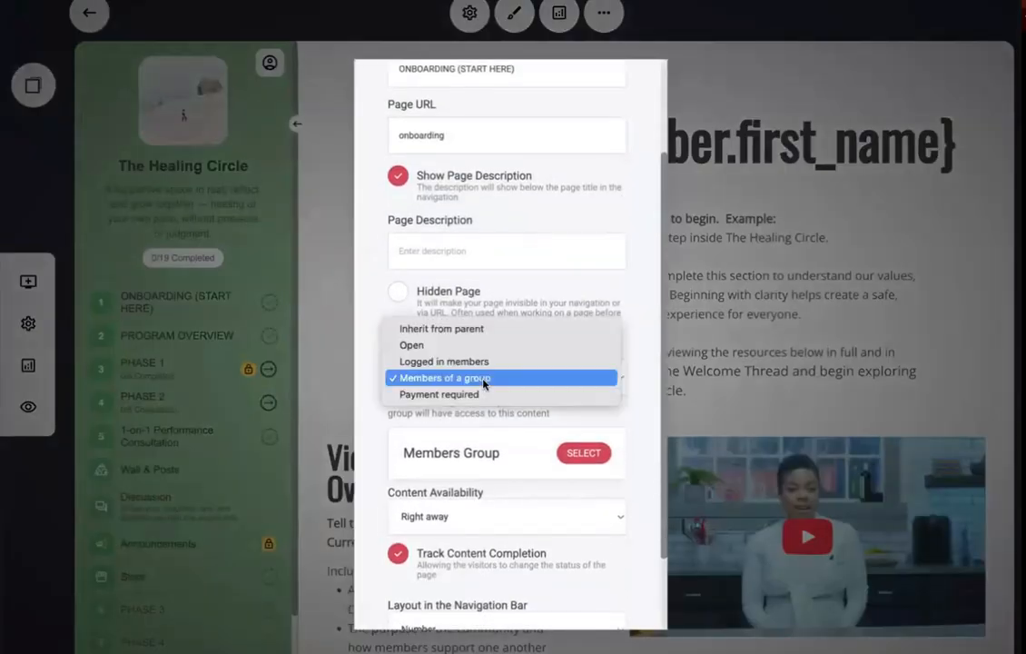
pyautogui.click(581, 460)
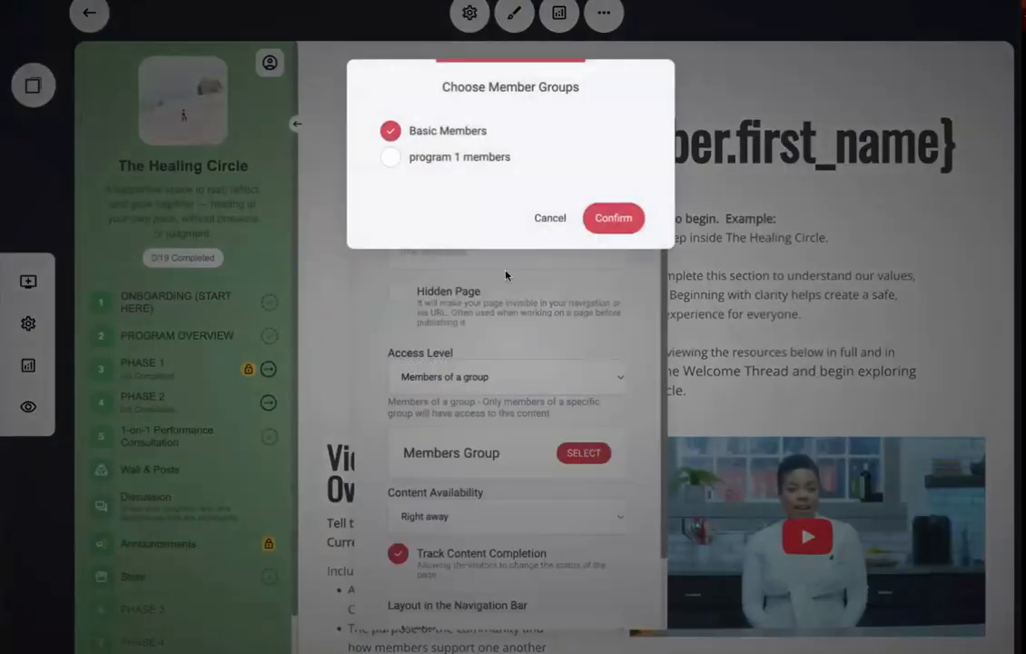
pyautogui.click(391, 156)
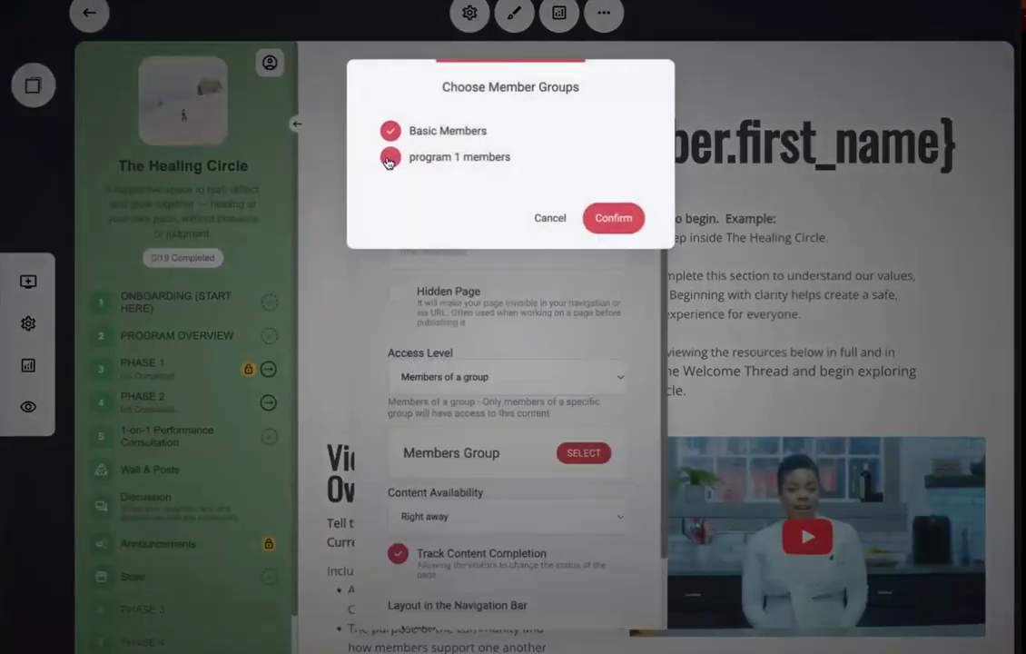
pyautogui.click(619, 219)
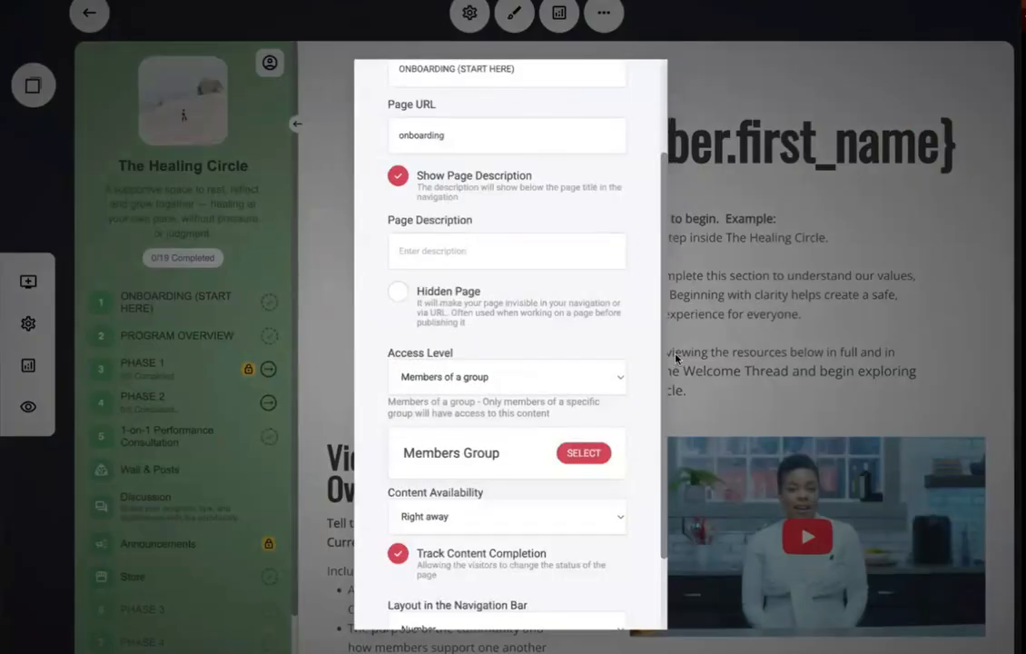
pyautogui.click(704, 349)
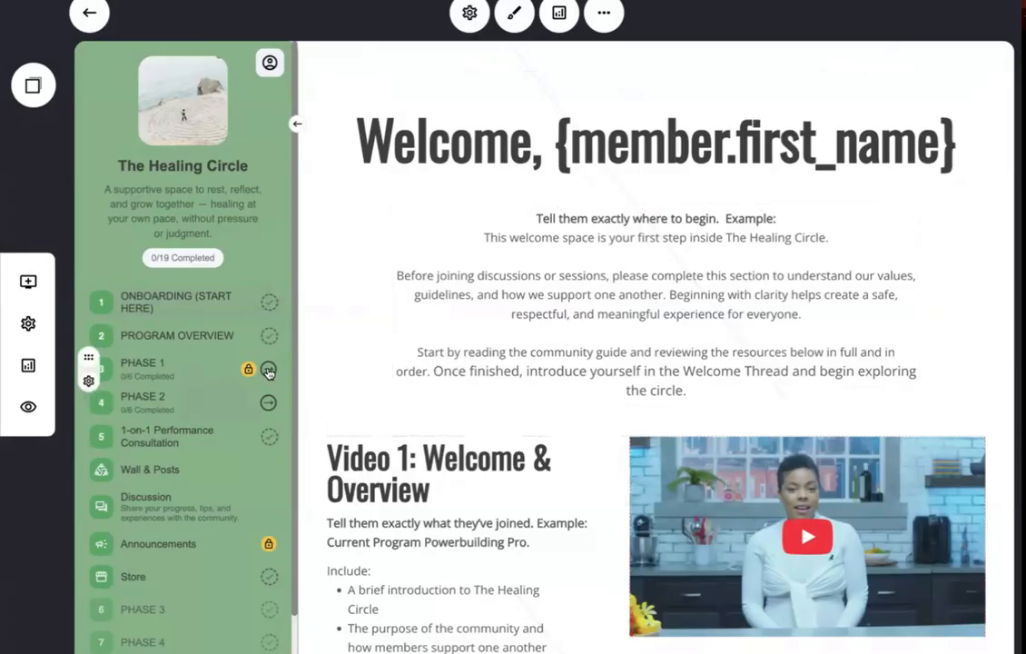
# - View the PROGRAM OVERVIEW page and PHASE 1 contents, and review the PHASE 1 group settings without changing them
pyautogui.click(183, 337)
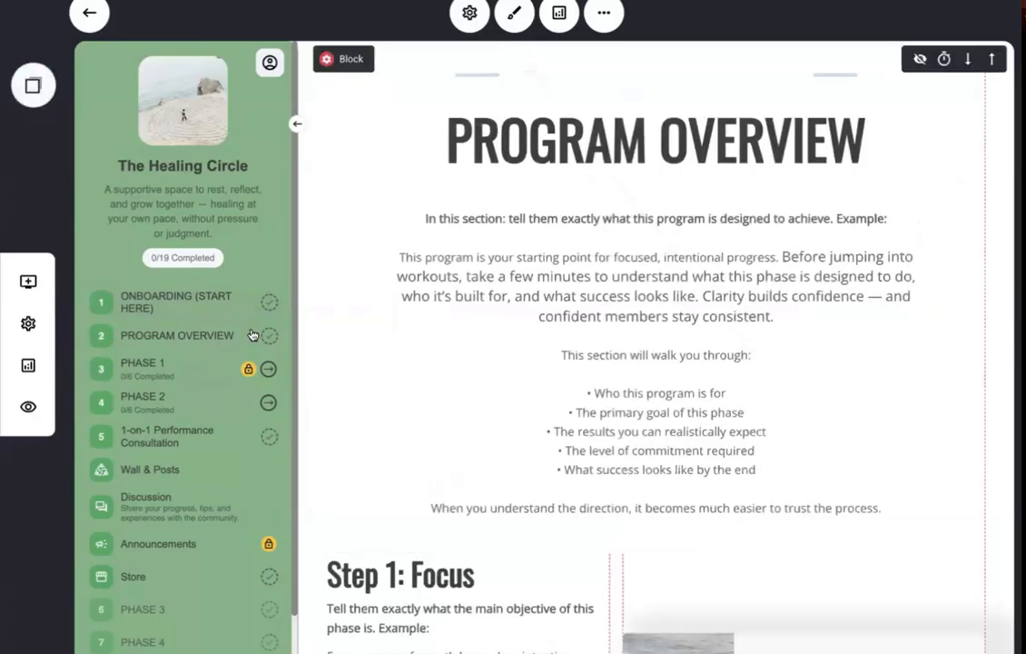
pyautogui.click(160, 365)
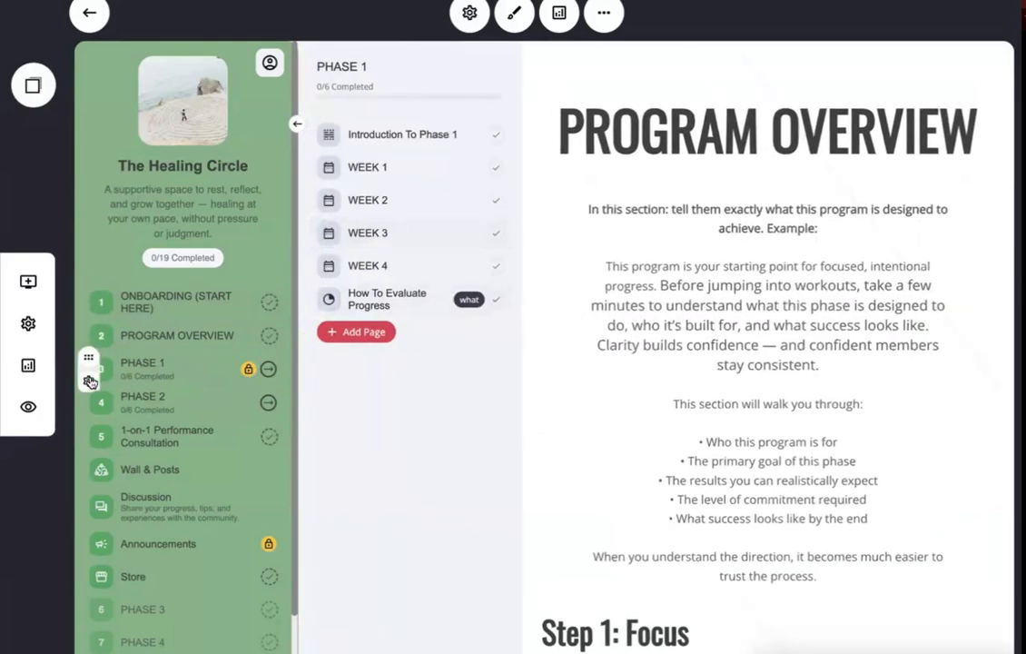
pyautogui.click(80, 339)
pyautogui.click(94, 269)
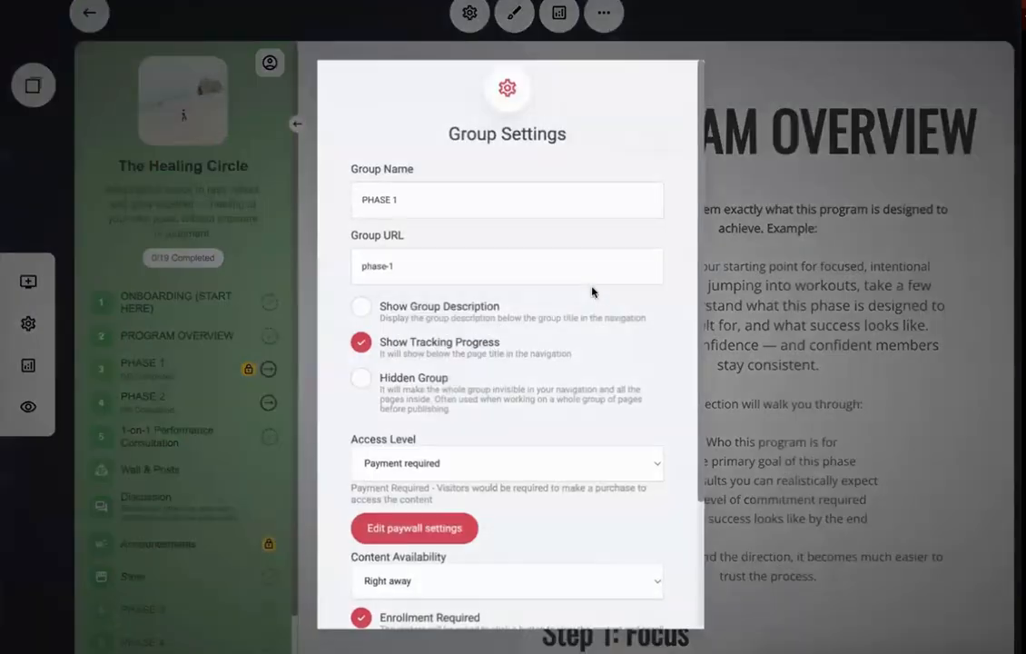
pyautogui.scroll(-2, 570, 336)
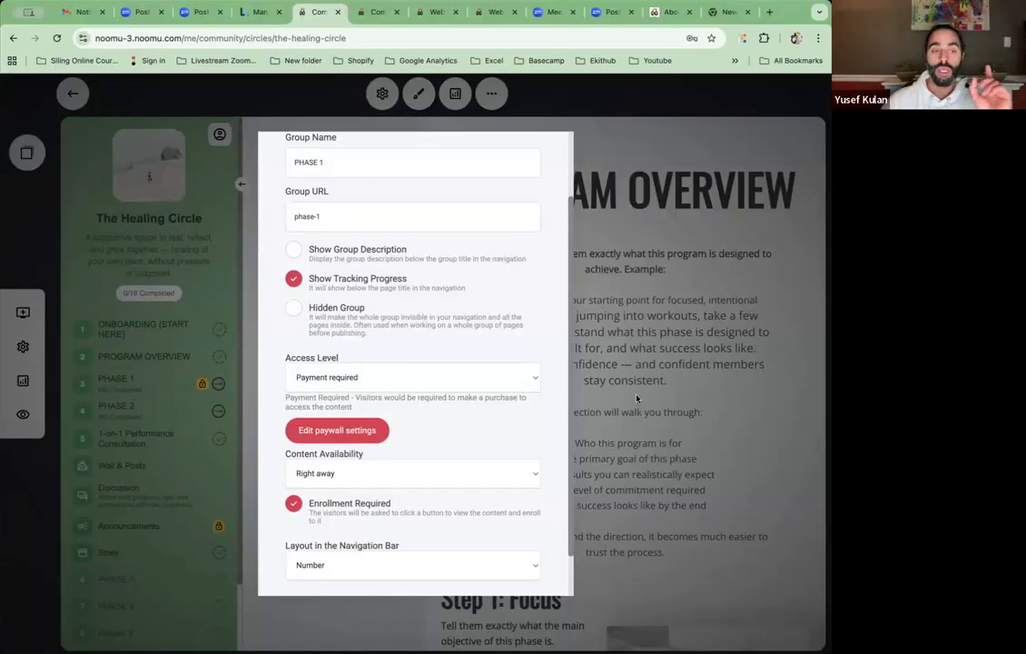
pyautogui.click(781, 384)
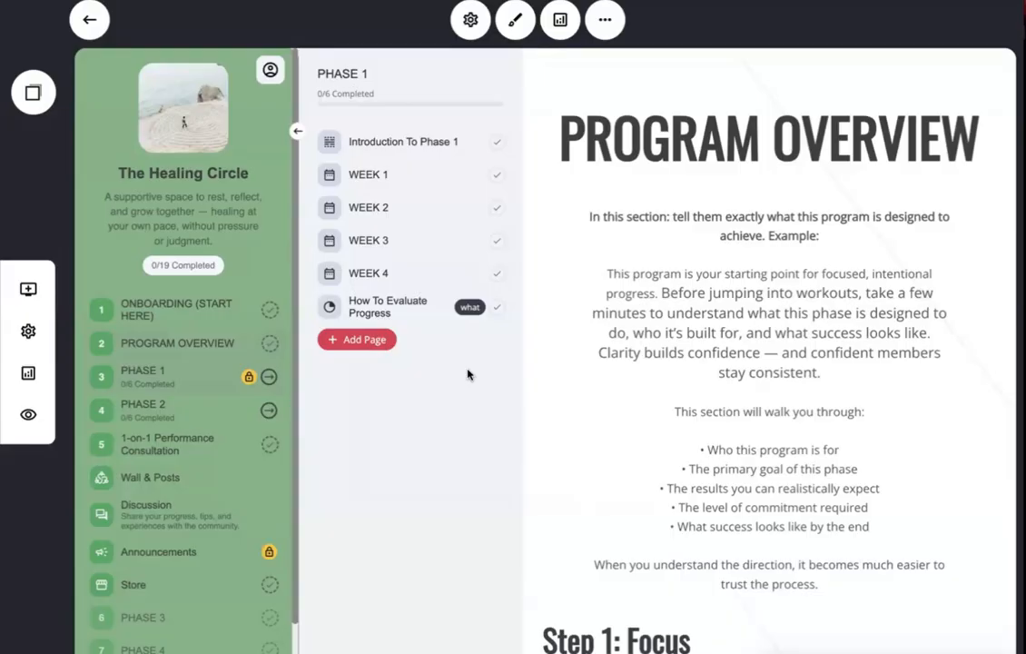
pyautogui.moveTo(143, 380)
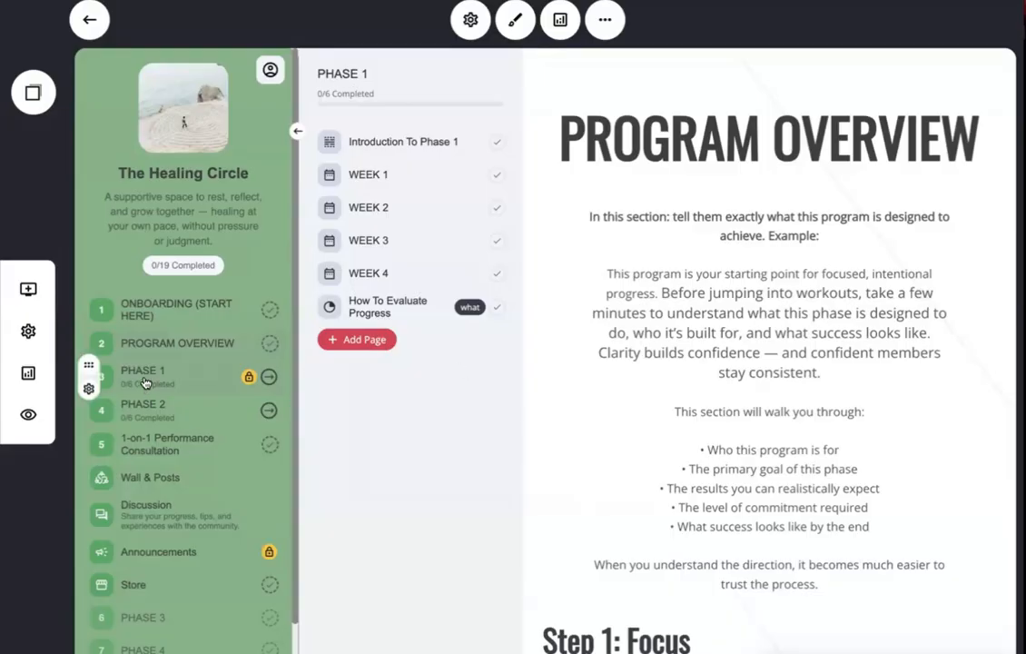
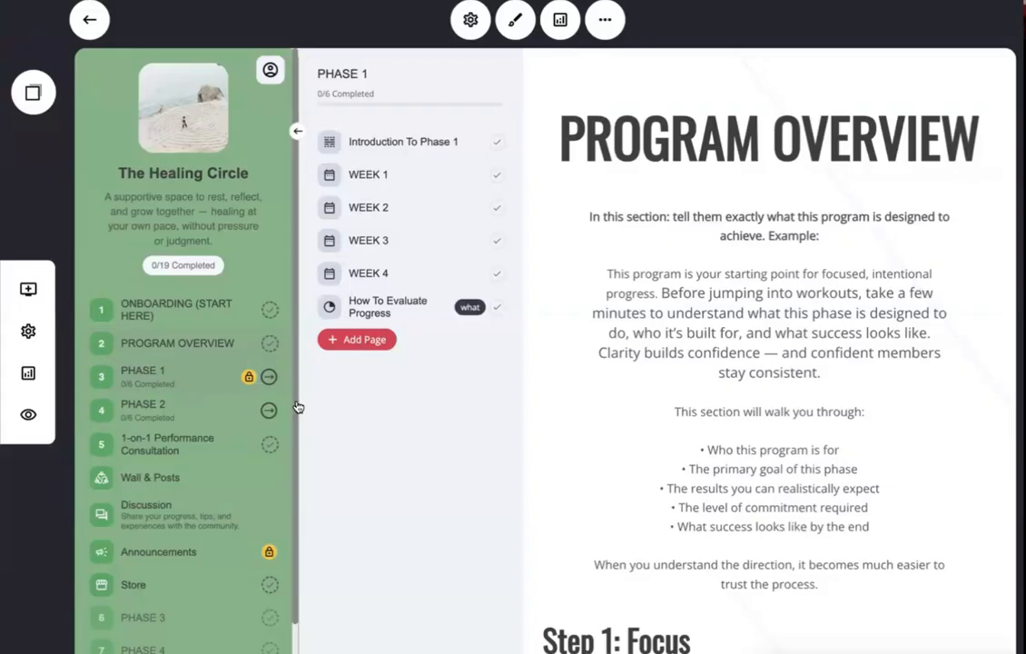
# - Preview the circle as a visitor and view its PROGRAM OVERVIEW and Discussion pages
pyautogui.scroll(-1, 259, 399)
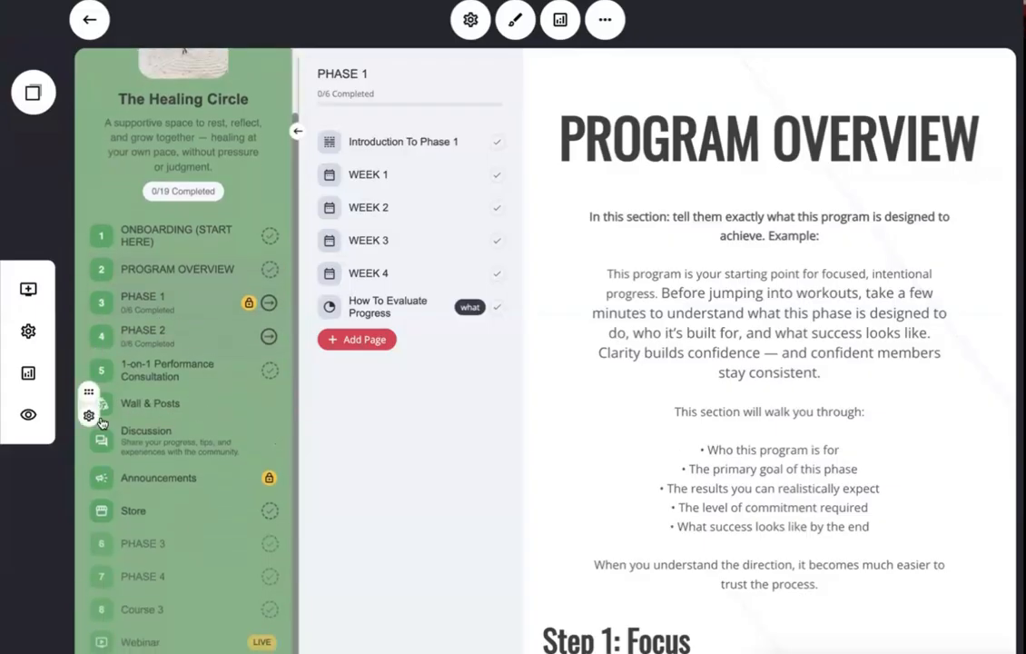
pyautogui.click(37, 420)
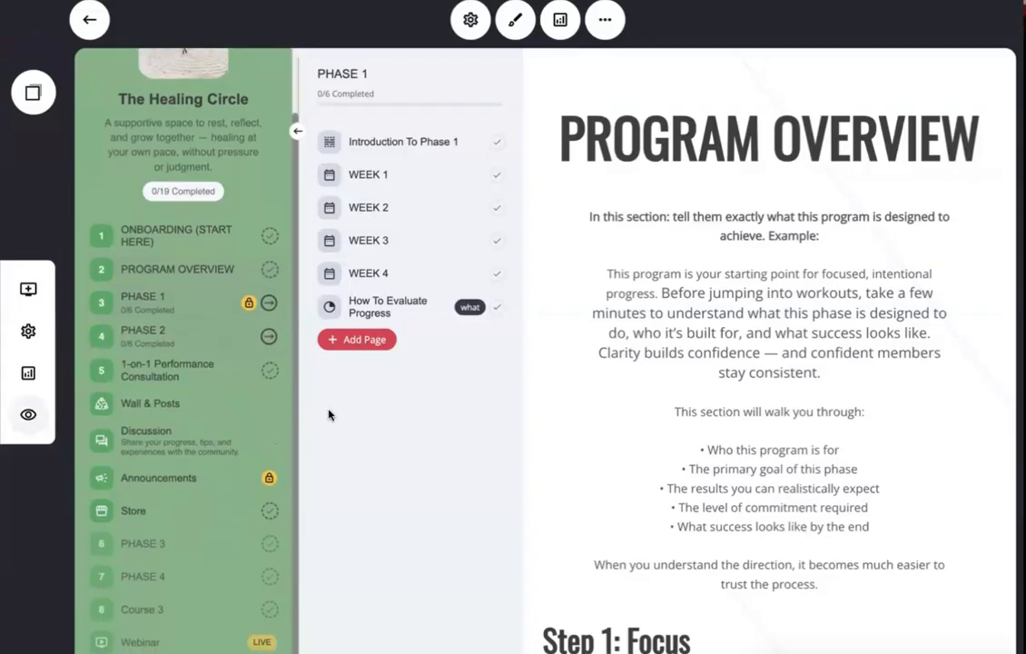
pyautogui.click(28, 415)
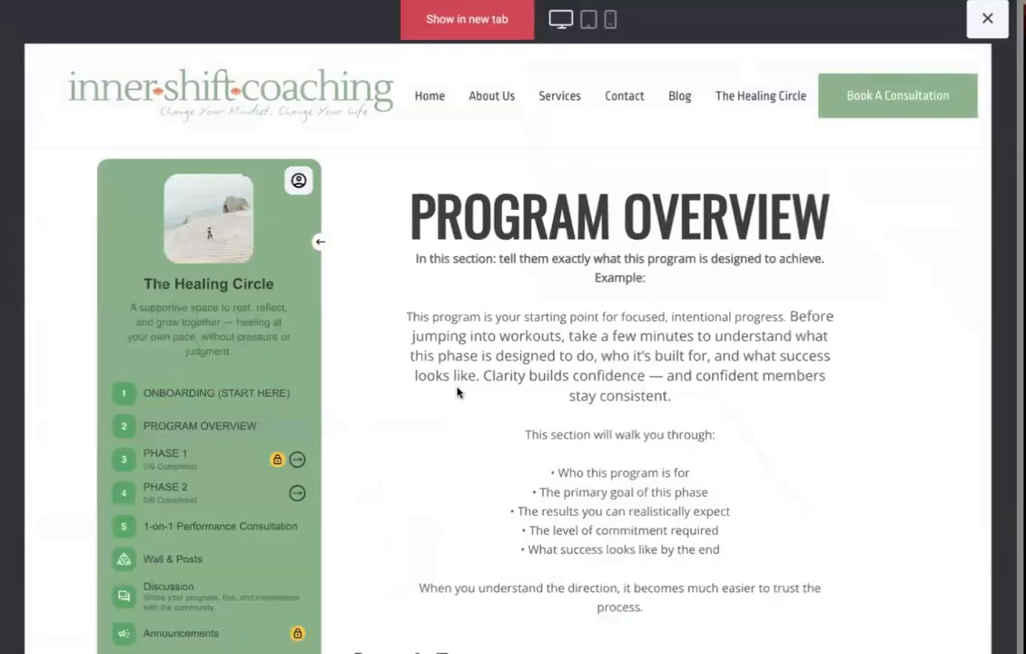
pyautogui.scroll(-1, 467, 395)
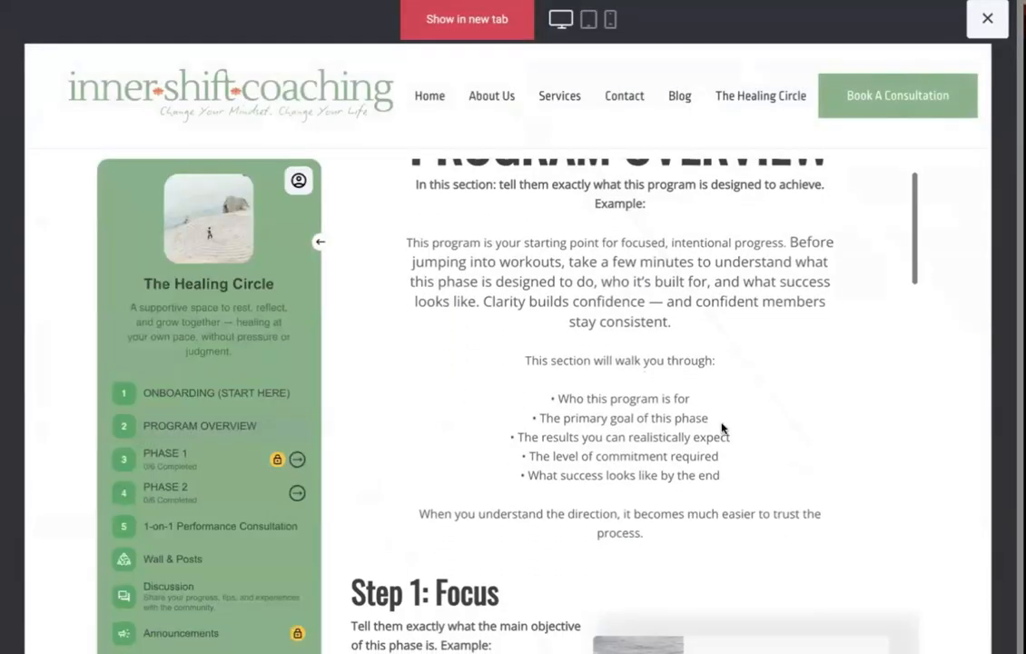
pyautogui.scroll(-1, 724, 427)
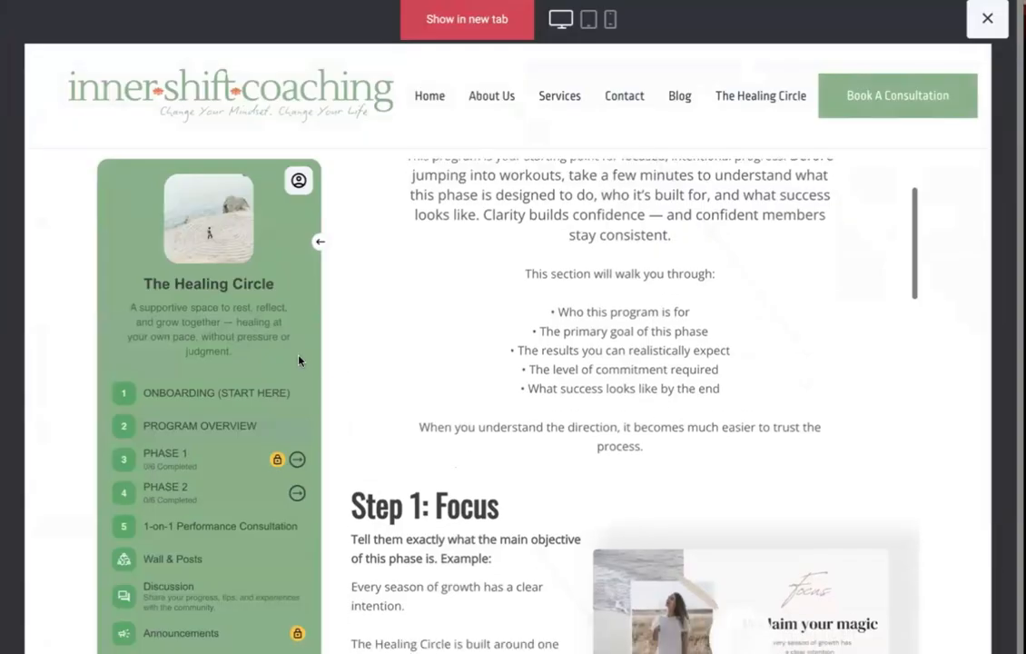
pyautogui.scroll(-2, 299, 361)
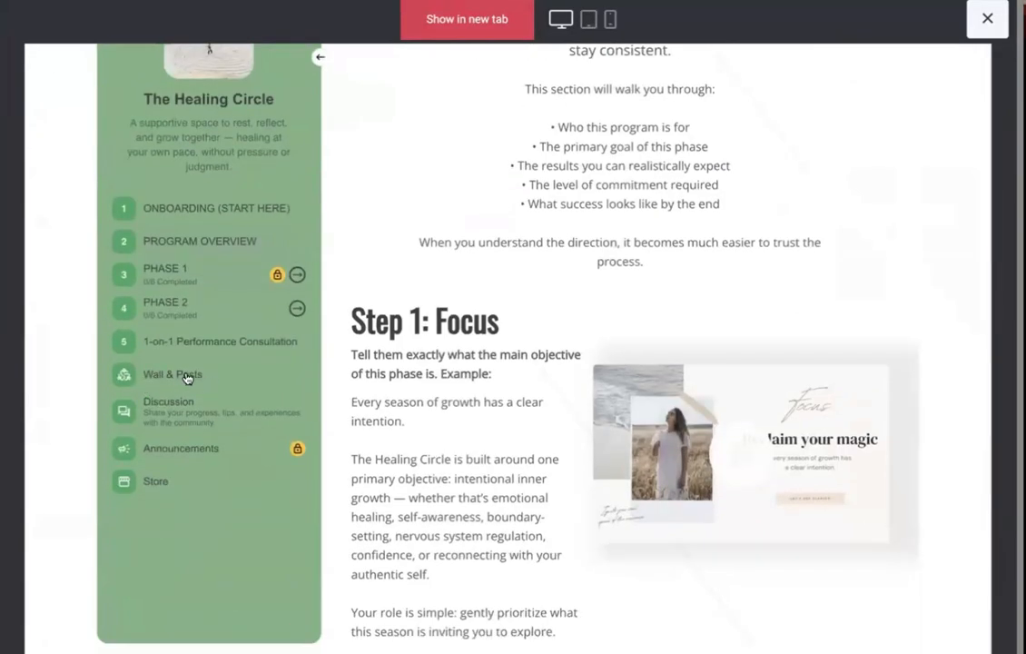
pyautogui.click(172, 401)
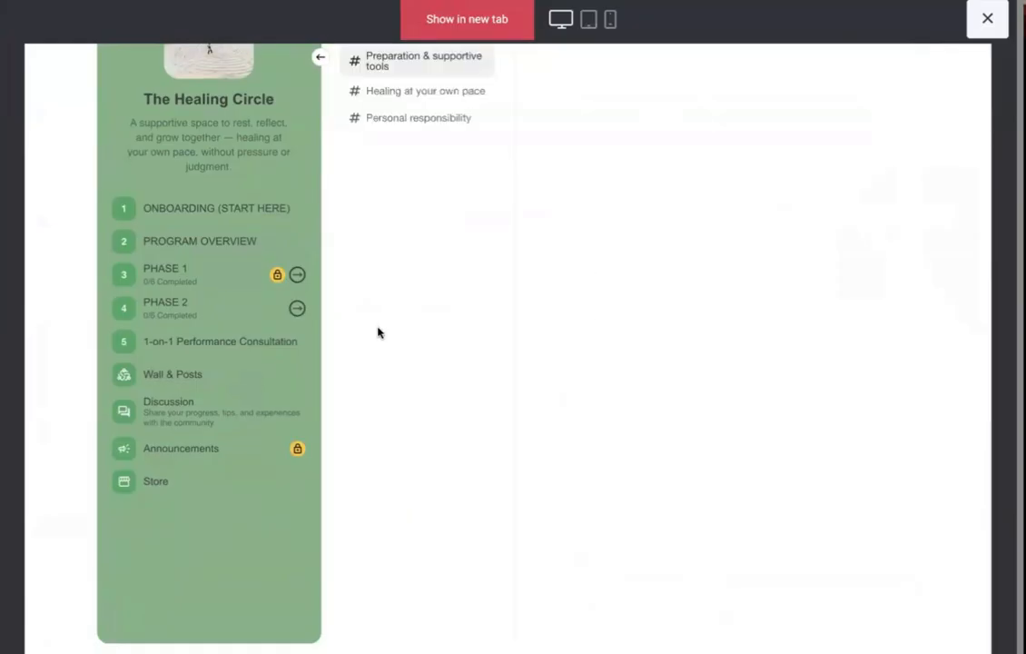
pyautogui.scroll(2, 405, 320)
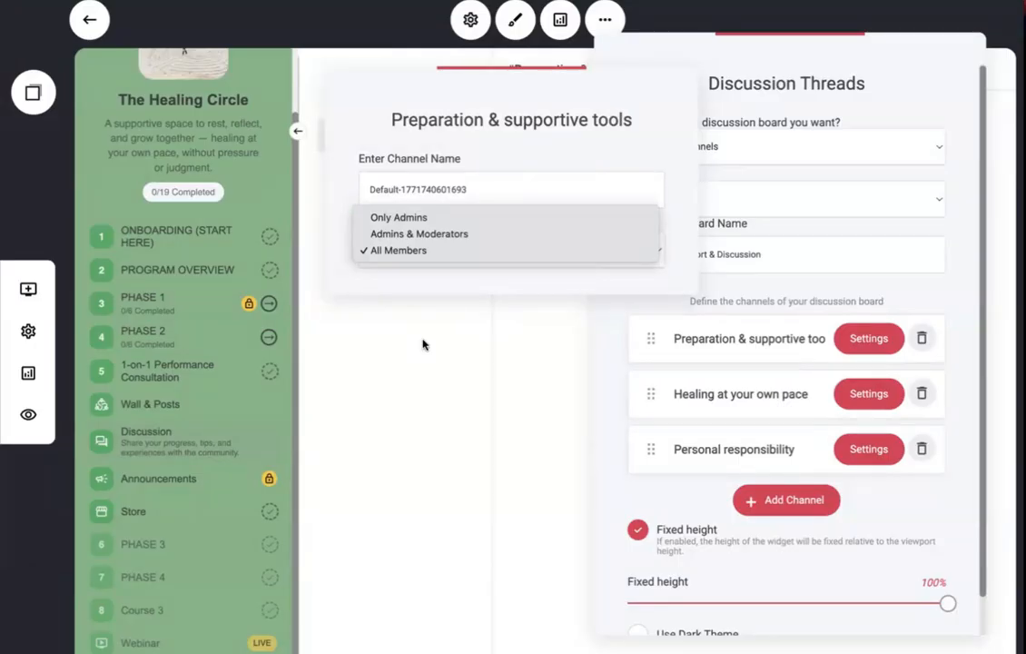
# - Close the Preparation & supportive tools channel settings and the Discussion Threads settings, discarding the page edits
pyautogui.click(433, 337)
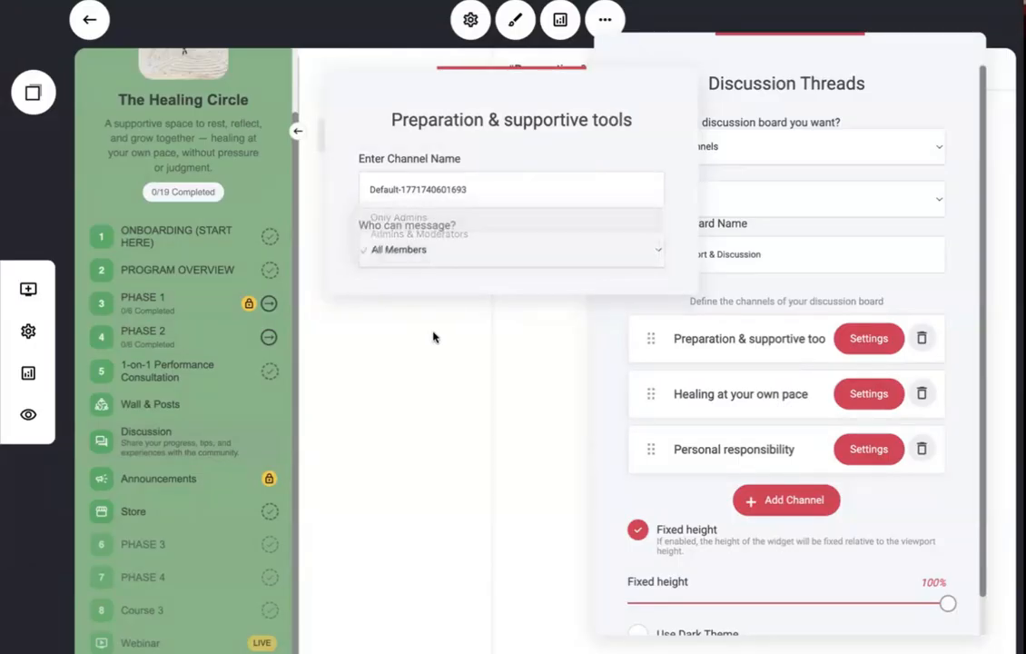
pyautogui.click(433, 338)
pyautogui.click(434, 339)
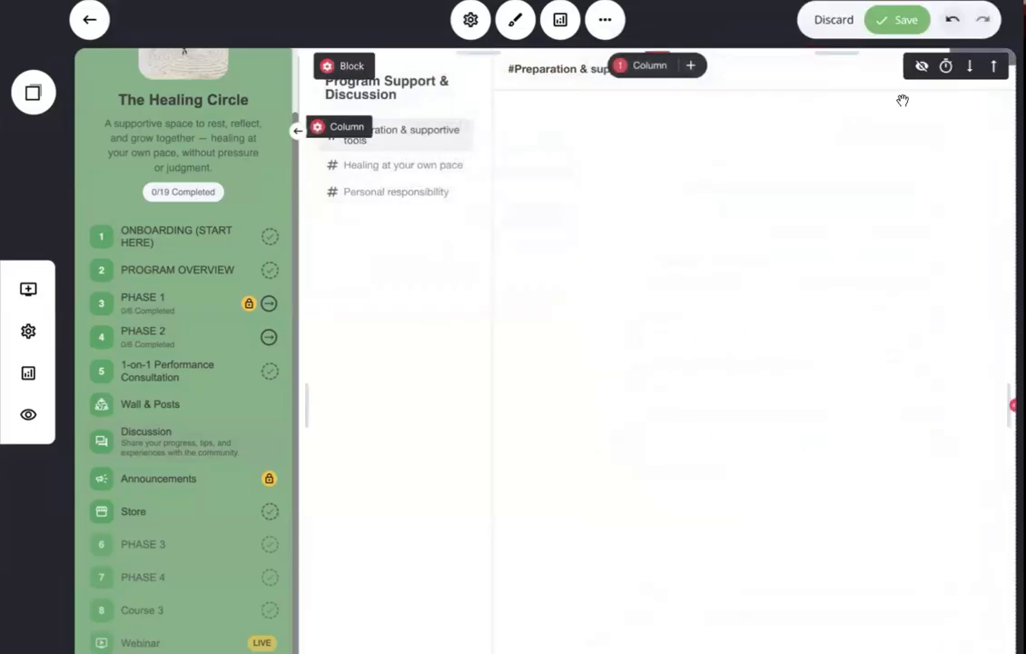
pyautogui.click(833, 25)
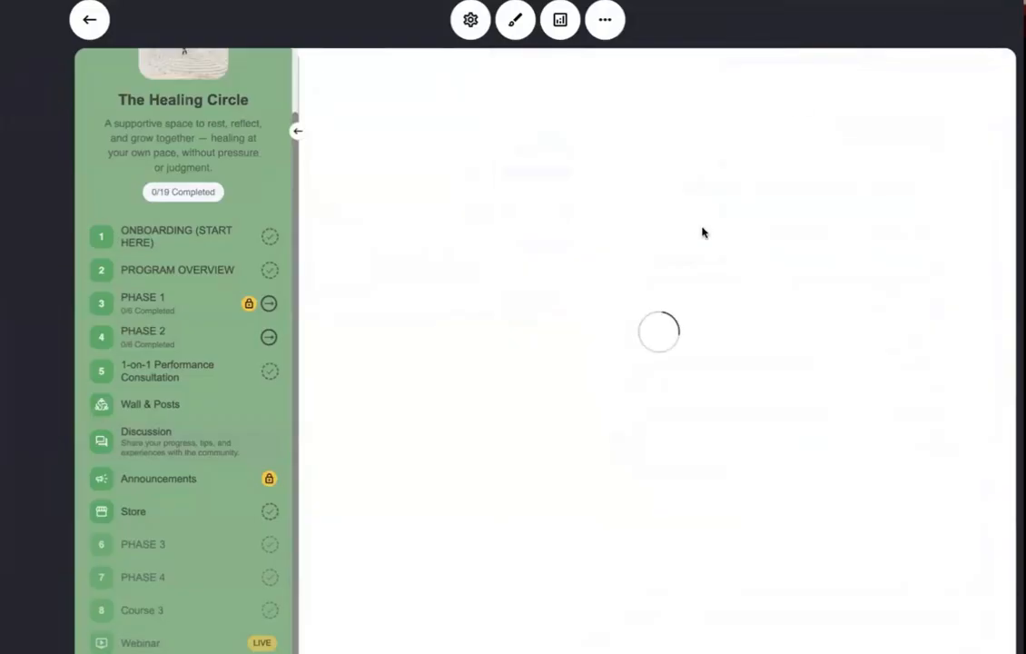
# - Examine the PHASE 1 group's settings and its paywall settings, and close them without changes
pyautogui.click(145, 309)
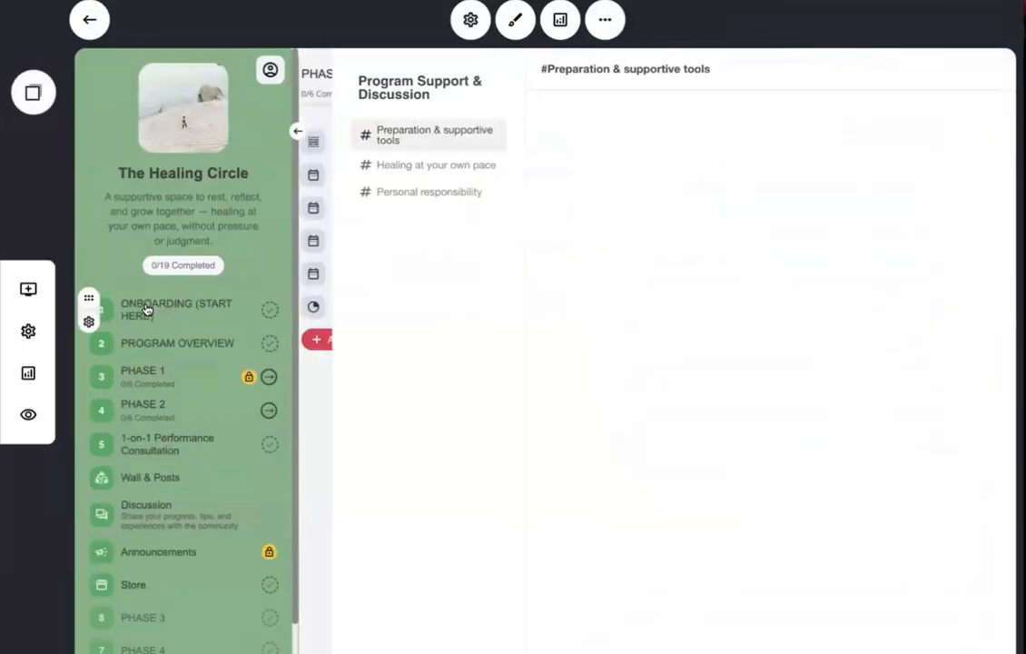
pyautogui.click(90, 389)
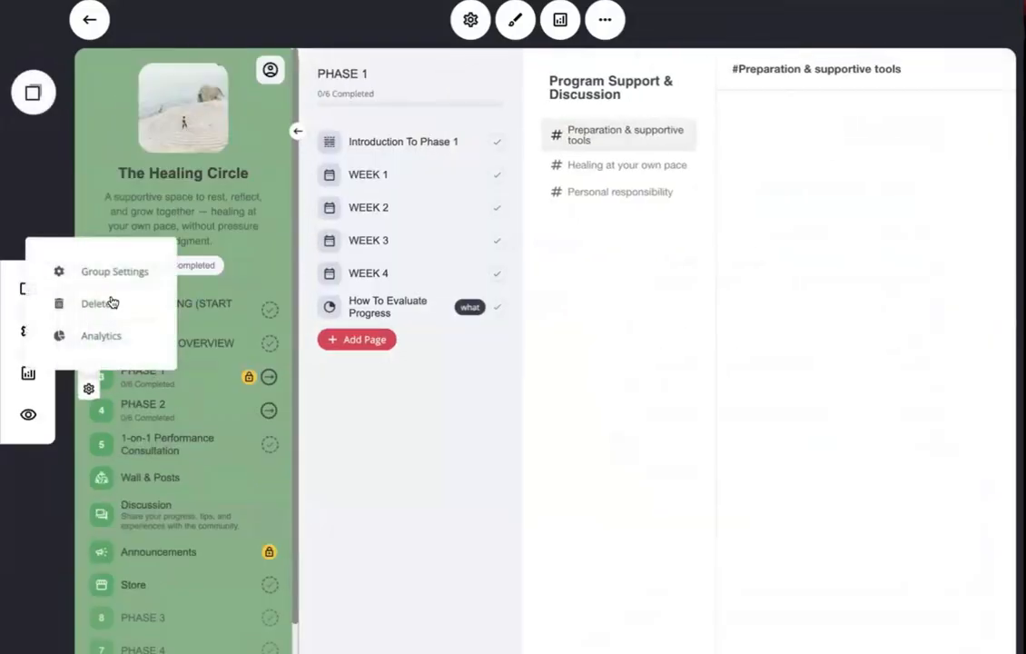
pyautogui.click(105, 274)
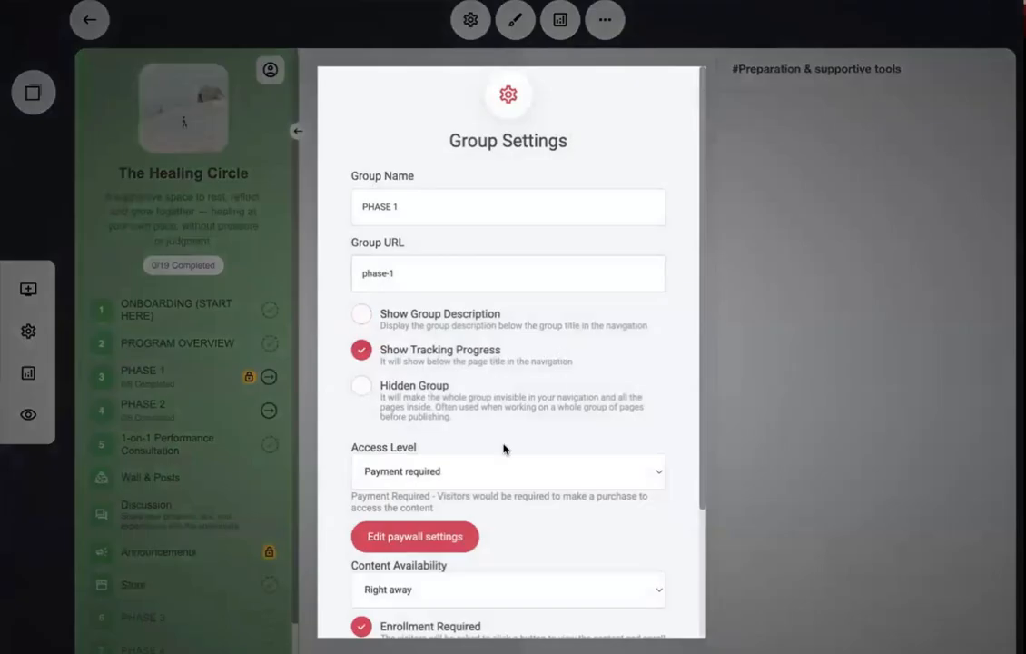
pyautogui.scroll(-1, 452, 468)
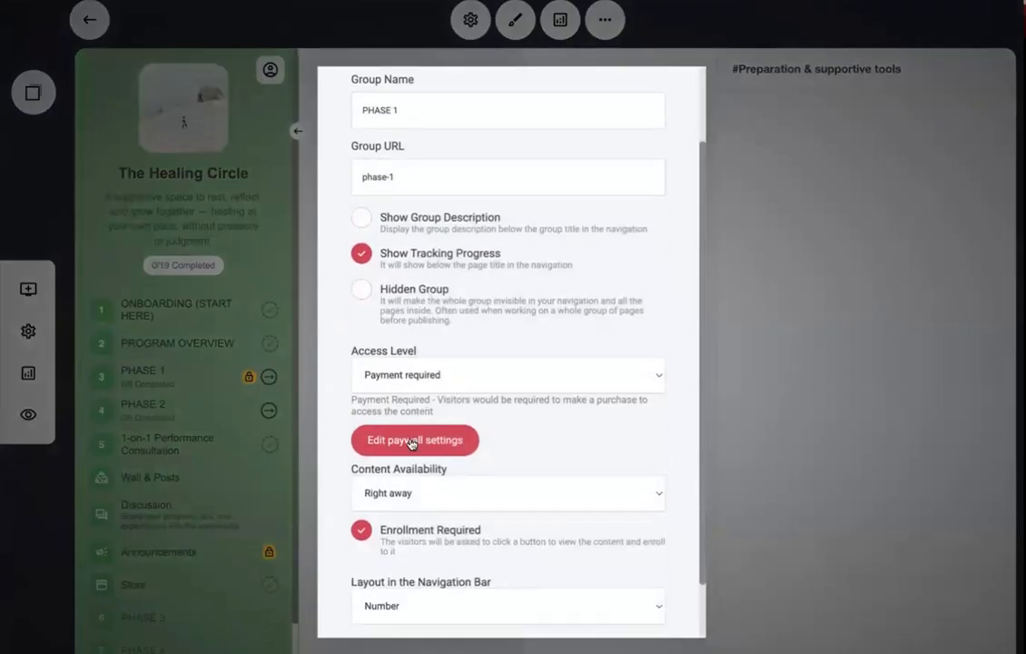
pyautogui.click(424, 440)
pyautogui.click(822, 398)
pyautogui.click(847, 426)
# - Preview the circle and open the Introduction To Phase 1 and WEEK 1 pages to check the PHASE 1 paywall
pyautogui.click(30, 415)
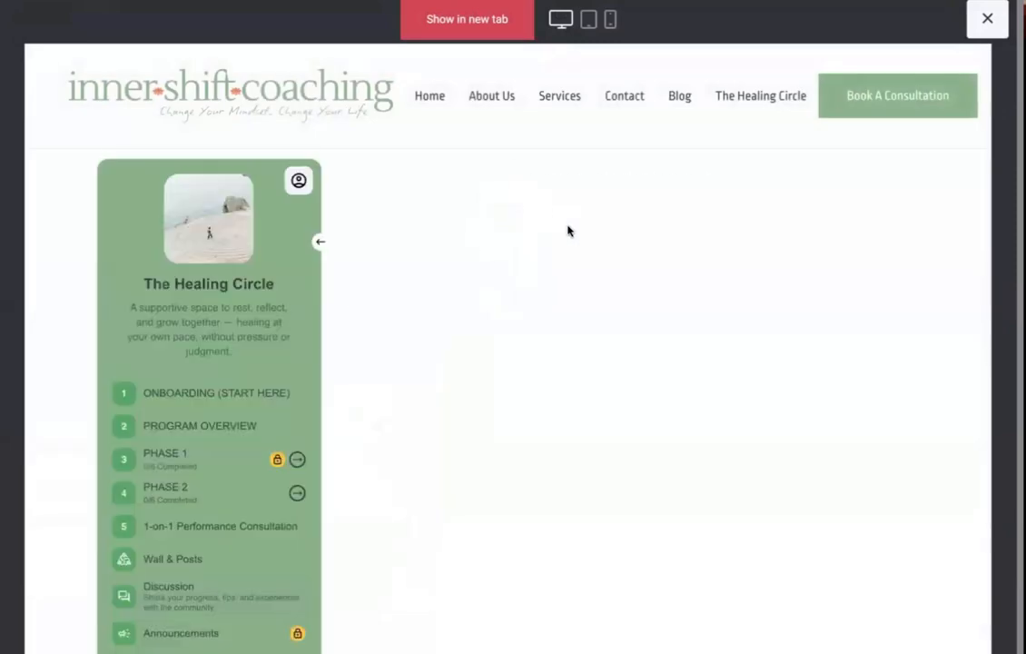
pyautogui.click(160, 460)
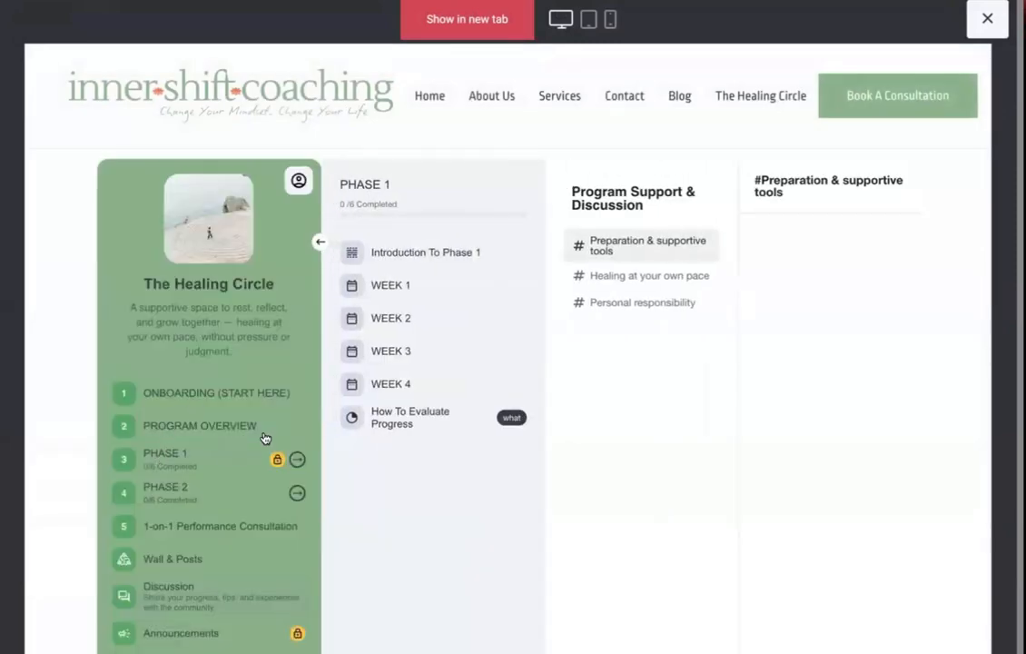
pyautogui.click(400, 249)
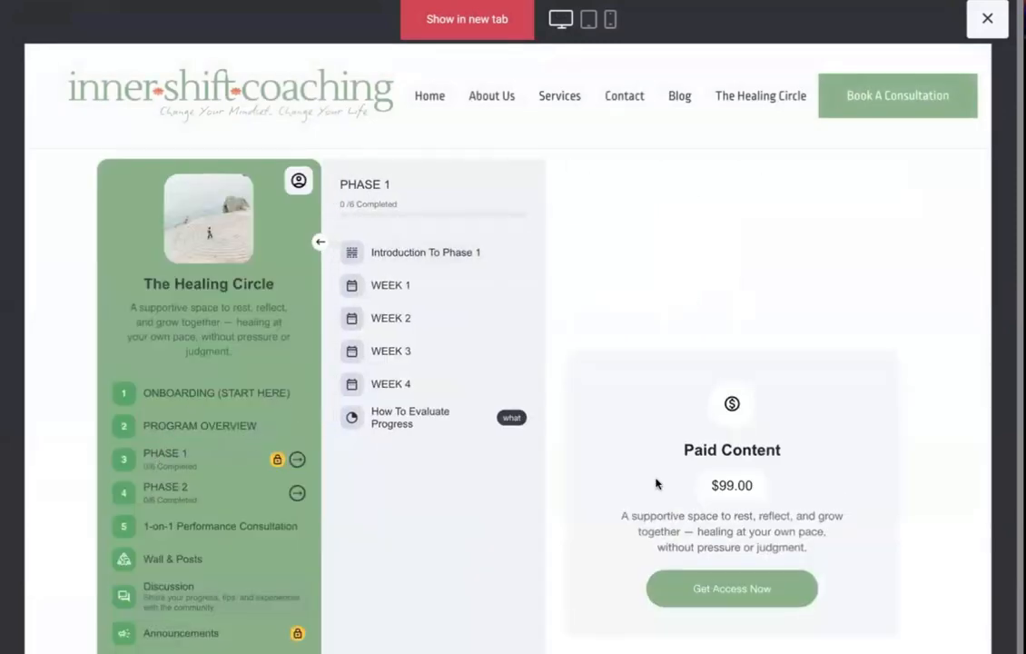
pyautogui.click(401, 293)
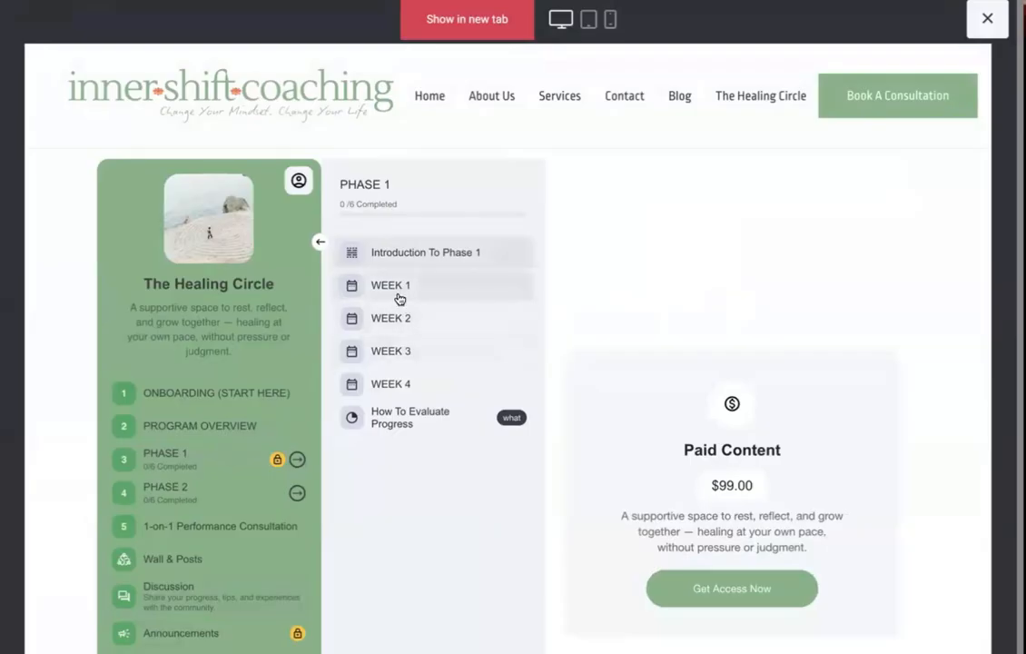
# - Compare the PROGRAM OVERVIEW page with the paid Introduction To Phase 1 page in the preview, and close the preview
pyautogui.click(234, 395)
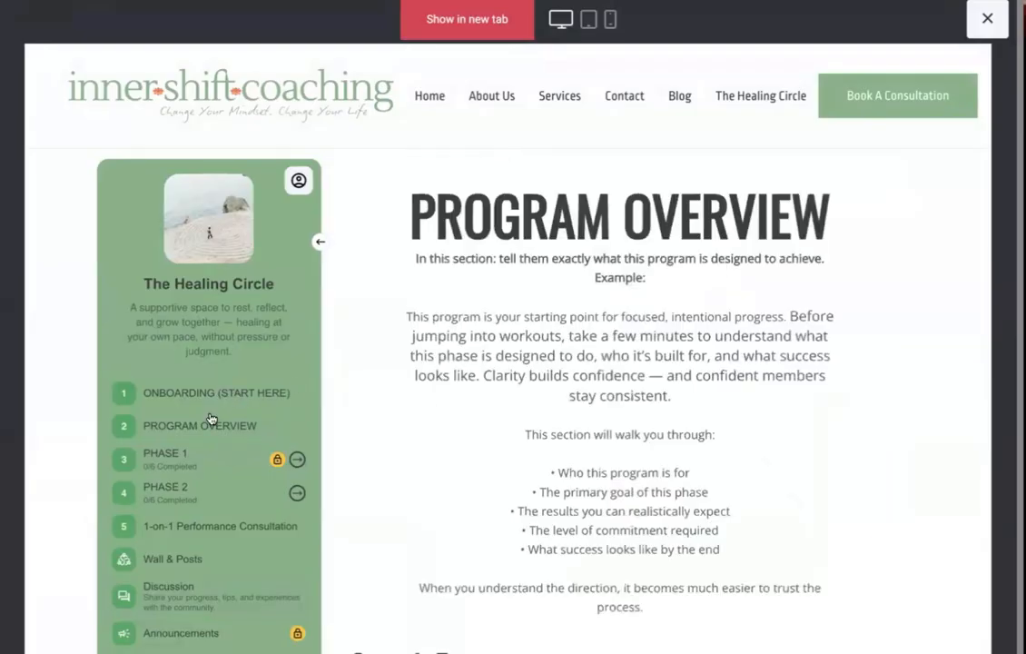
pyautogui.scroll(-15, 648, 308)
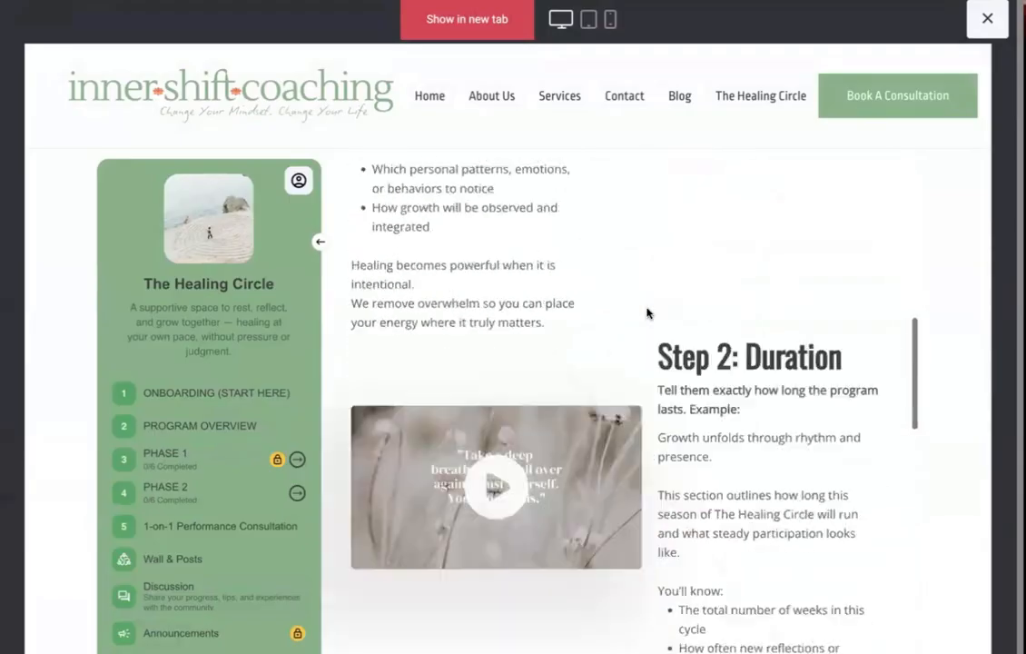
pyautogui.scroll(8, 647, 309)
pyautogui.scroll(7, 647, 307)
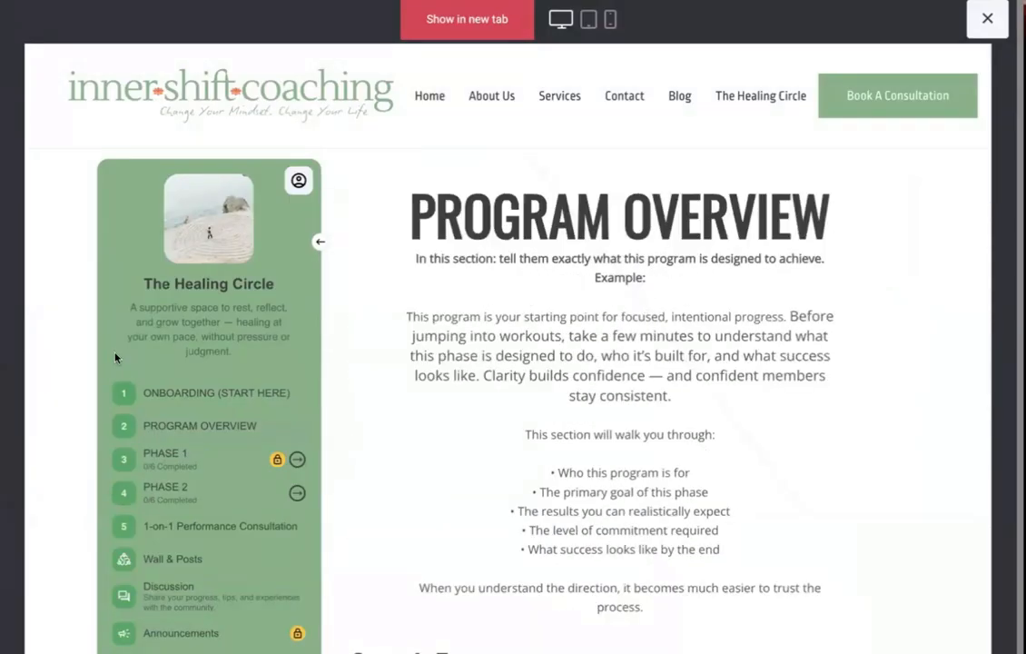
pyautogui.click(167, 454)
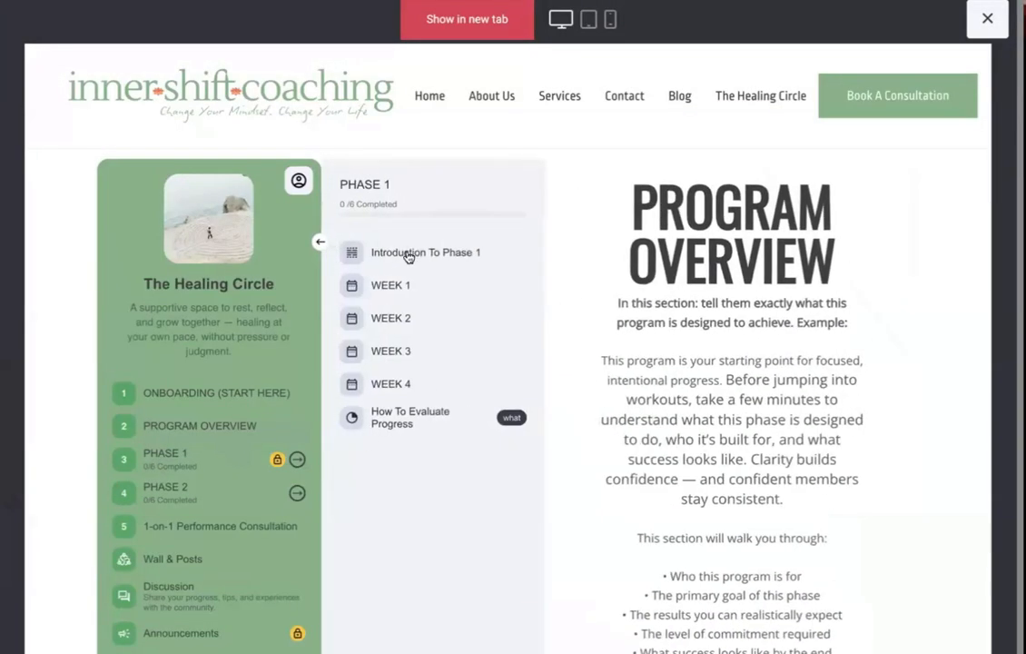
pyautogui.click(411, 254)
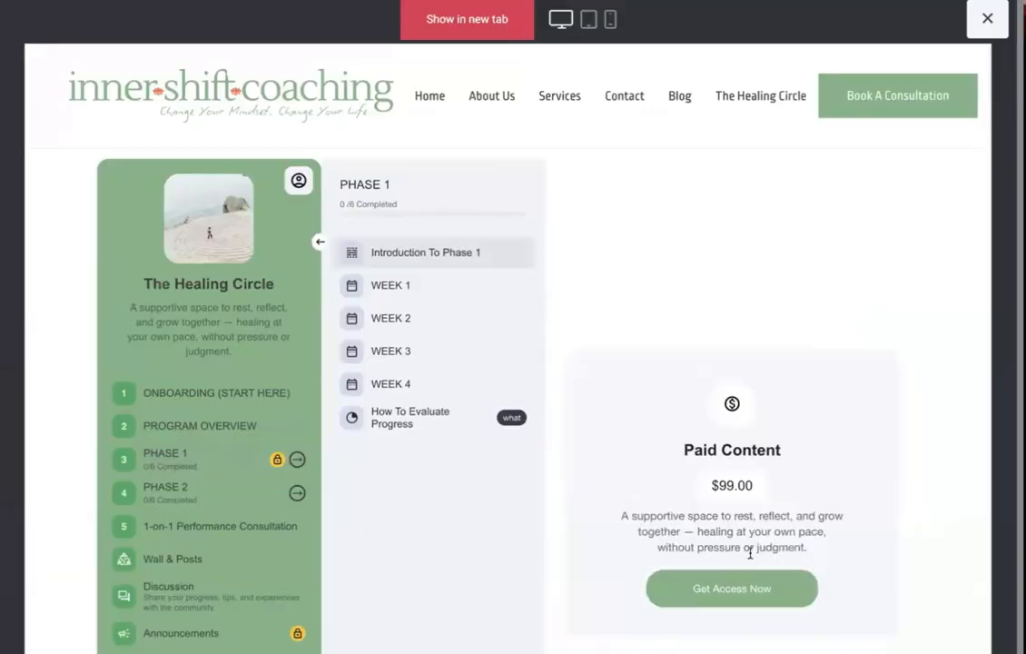
pyautogui.click(987, 20)
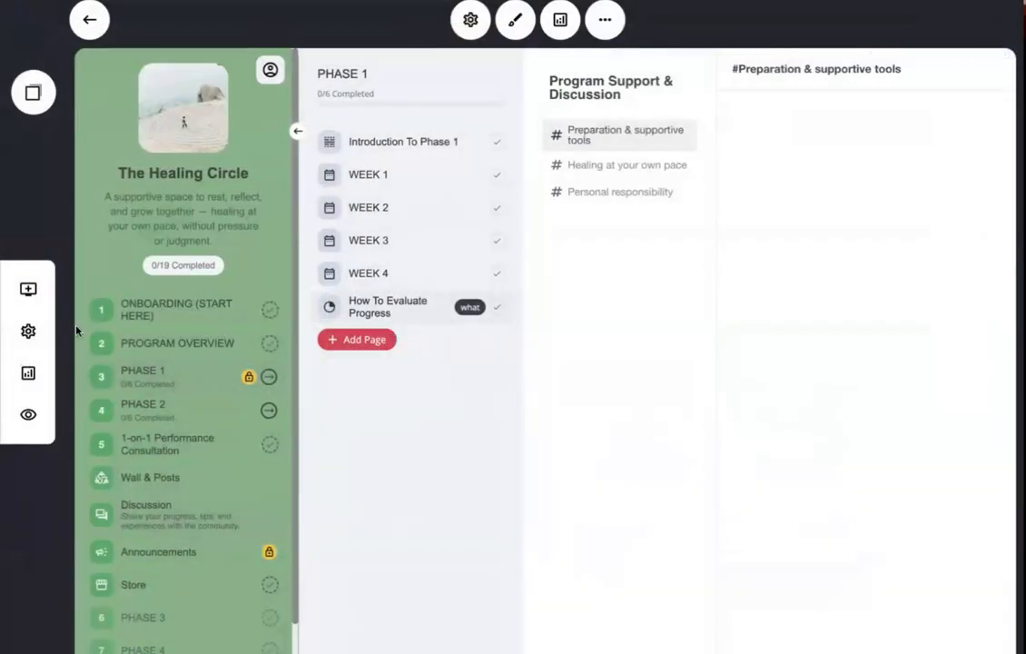
# - Review the content of the ONBOARDING (START HERE) page in the editor
pyautogui.click(129, 314)
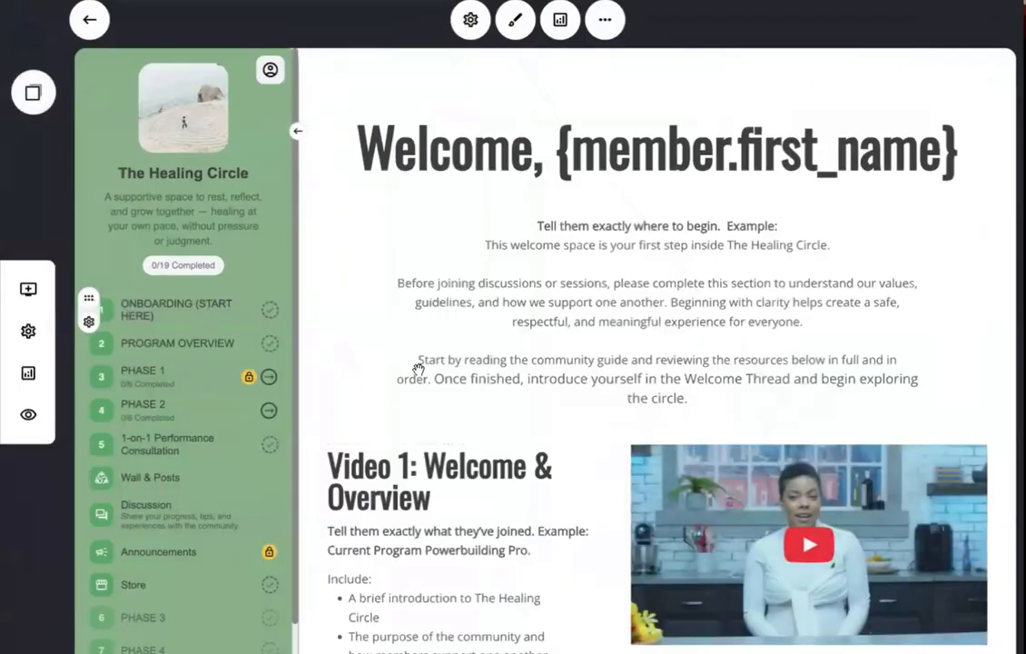
pyautogui.scroll(-6, 413, 375)
pyautogui.scroll(6, 435, 357)
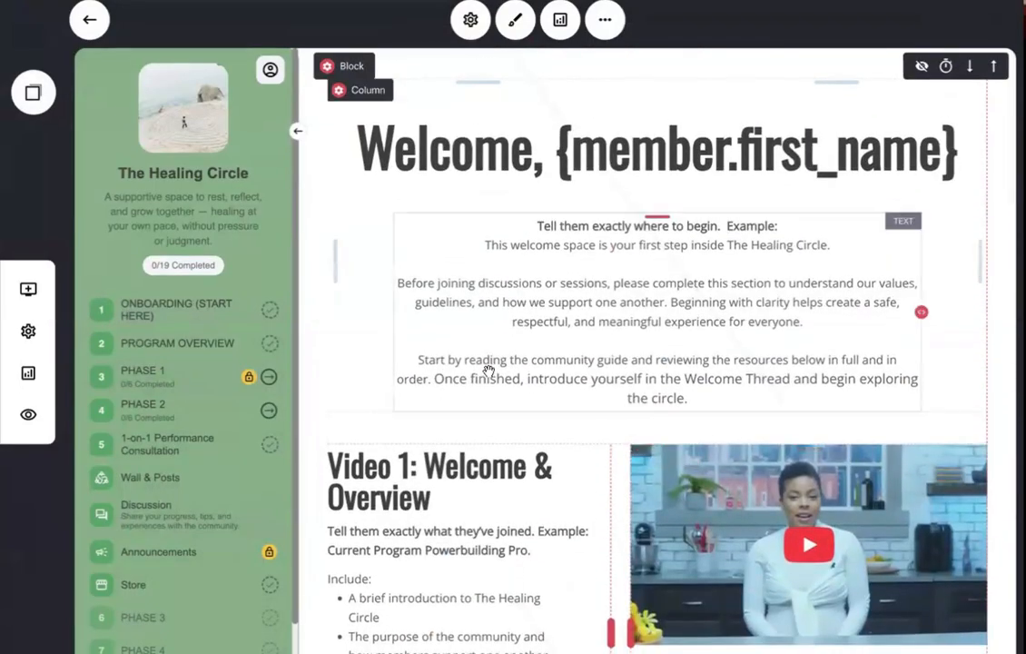
pyautogui.scroll(-3, 433, 393)
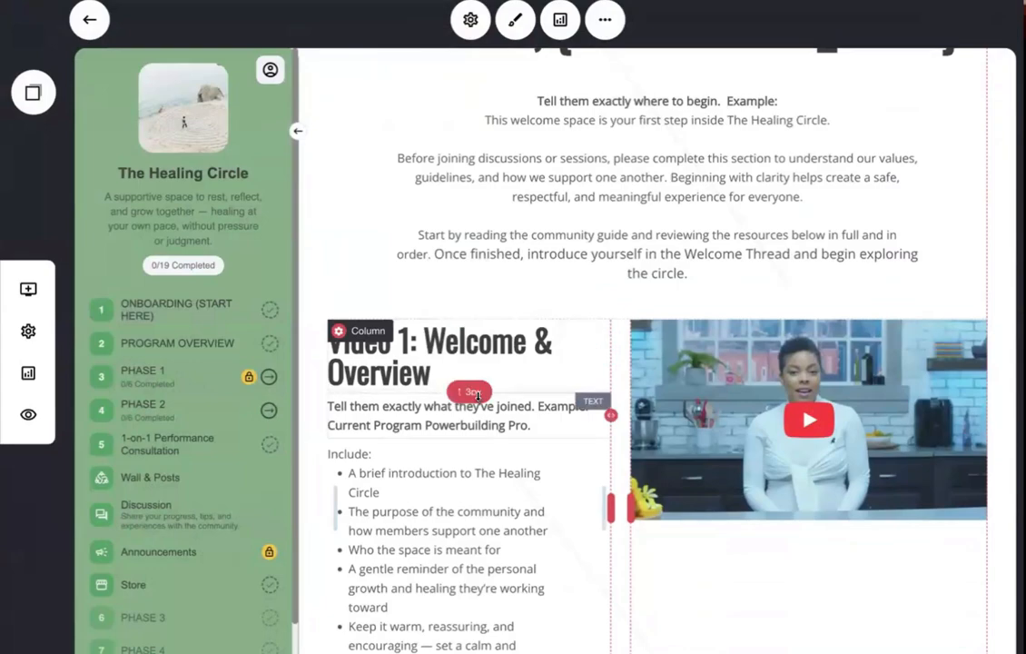
# - Open the WEEK 1 page in PHASE 1, collapse the circle's main navigation, and duplicate the page
pyautogui.click(180, 382)
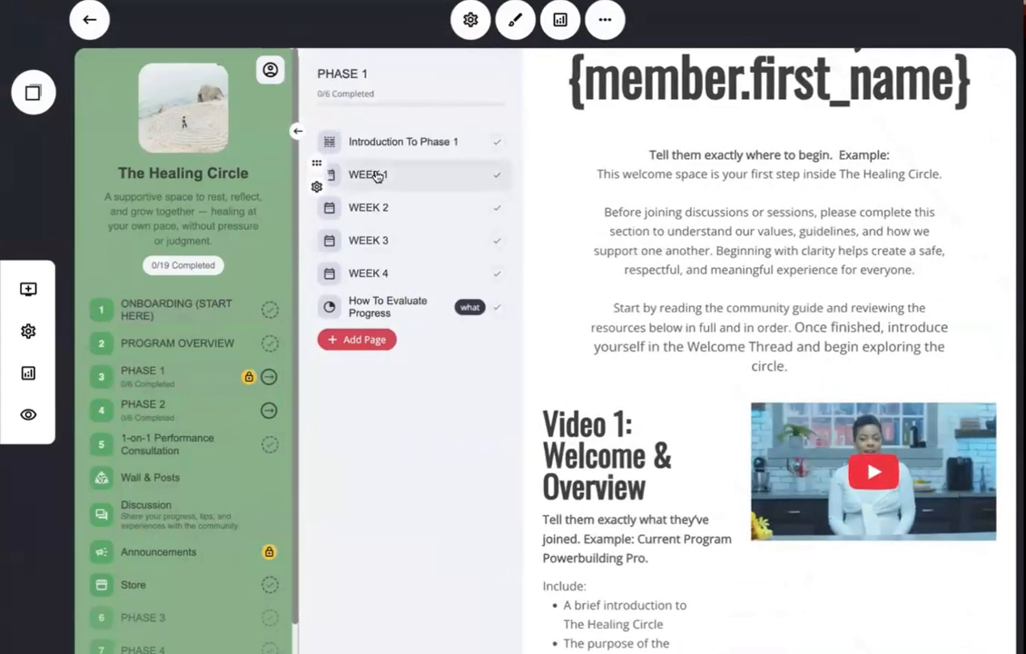
pyautogui.click(376, 173)
pyautogui.scroll(-3, 658, 363)
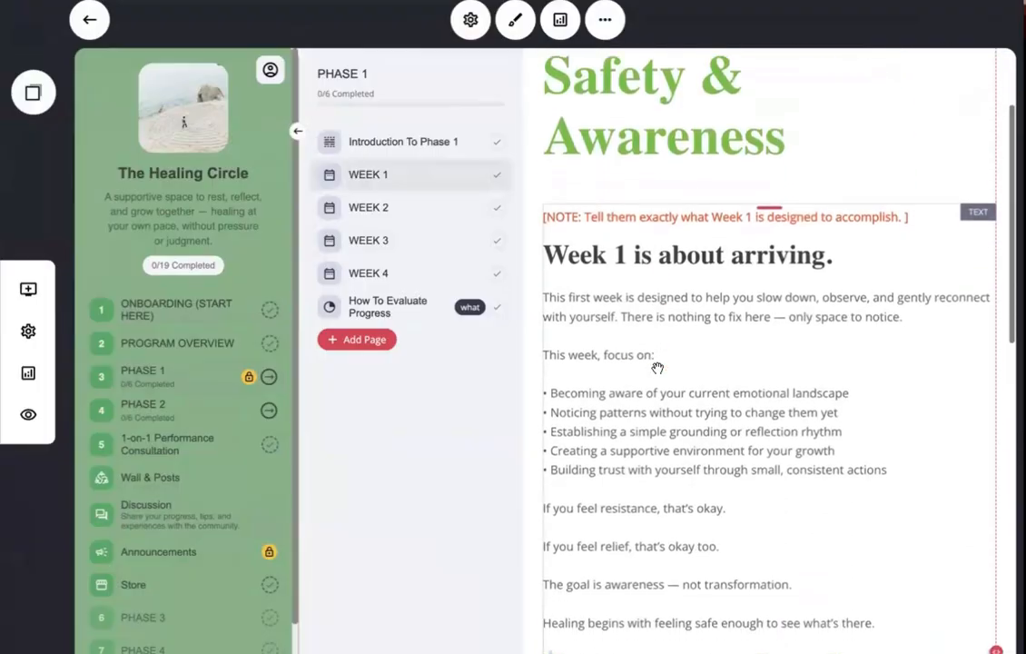
pyautogui.click(295, 134)
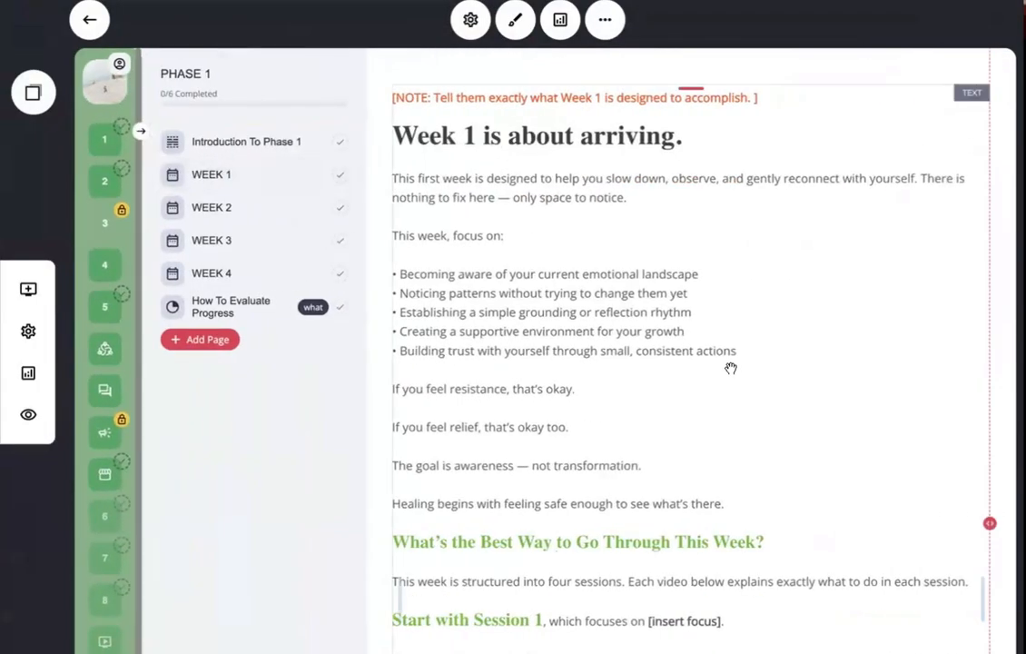
pyautogui.scroll(-10, 726, 366)
pyautogui.scroll(10, 726, 366)
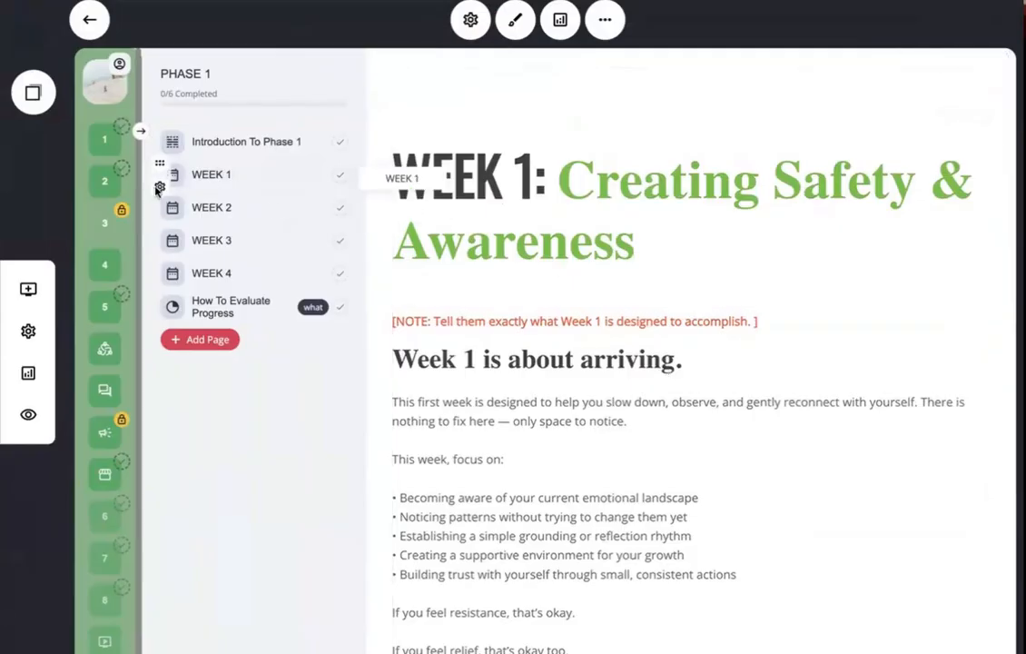
pyautogui.click(159, 187)
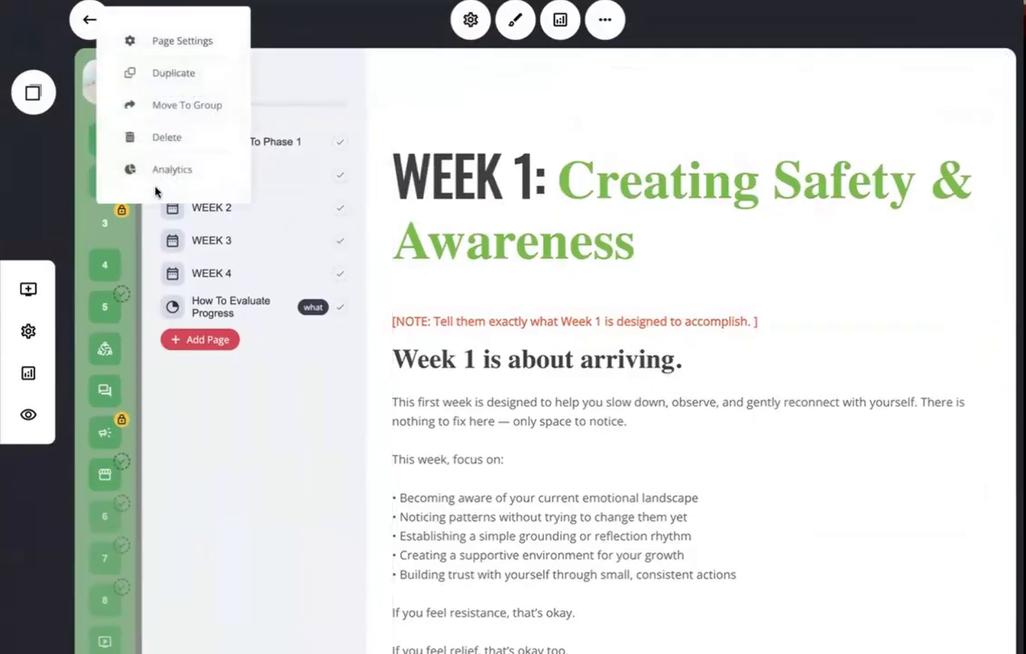
pyautogui.click(154, 78)
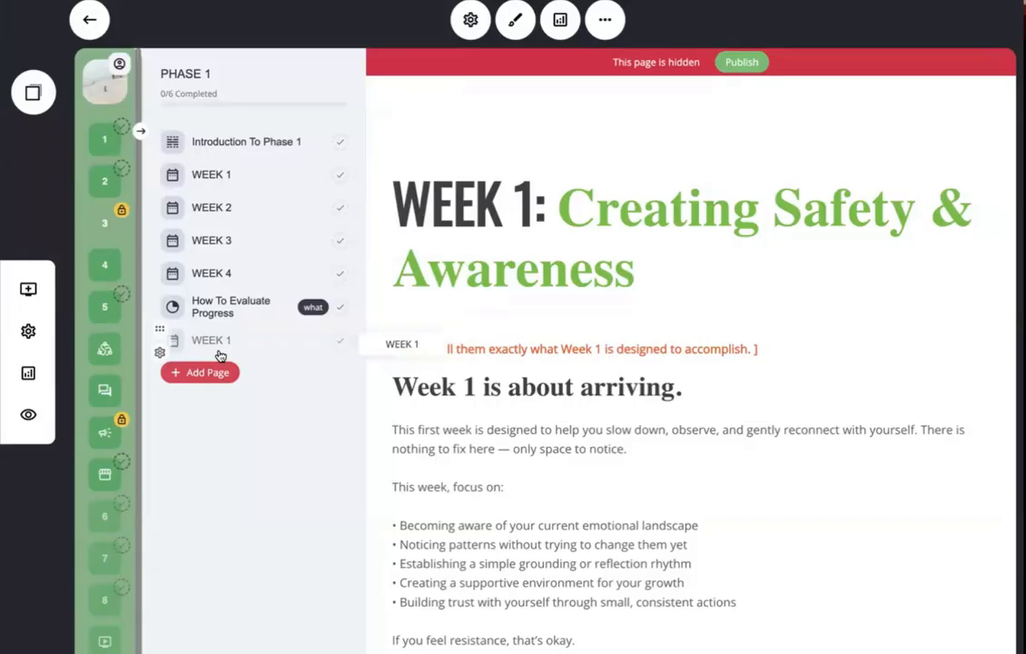
# - Expand the circle's main navigation and add a page group named Course 3 with its default group settings
pyautogui.click(160, 353)
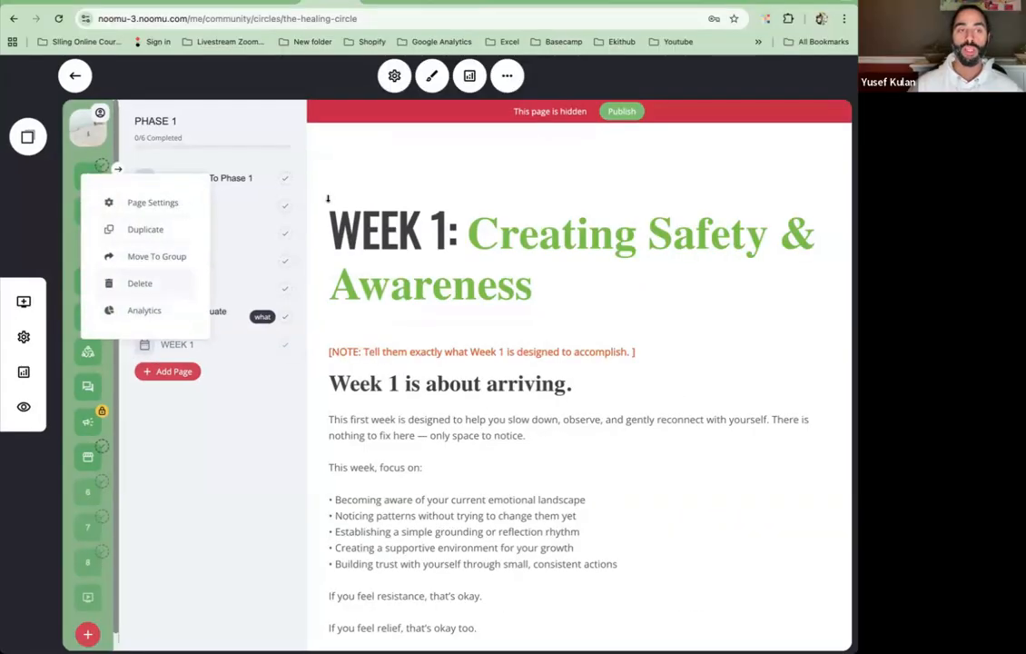
pyautogui.click(110, 169)
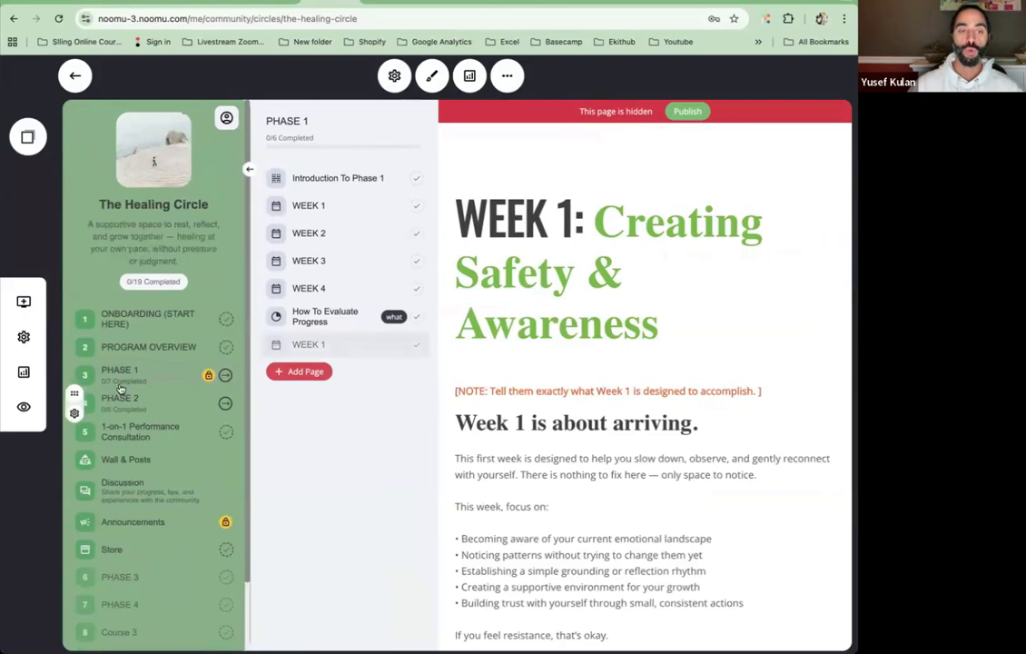
pyautogui.scroll(-2, 155, 588)
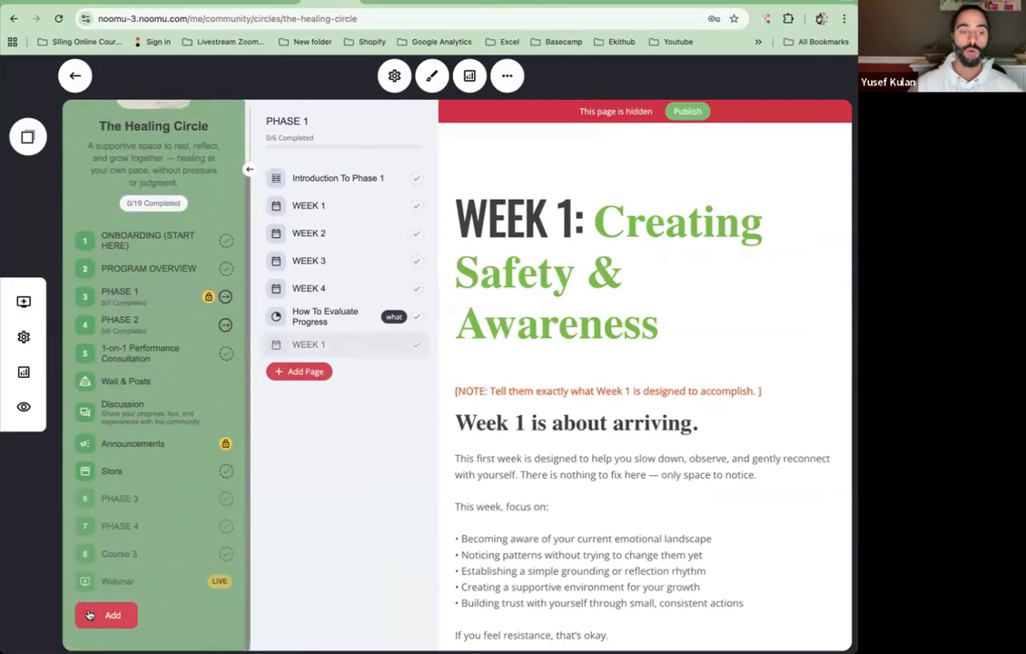
pyautogui.click(106, 616)
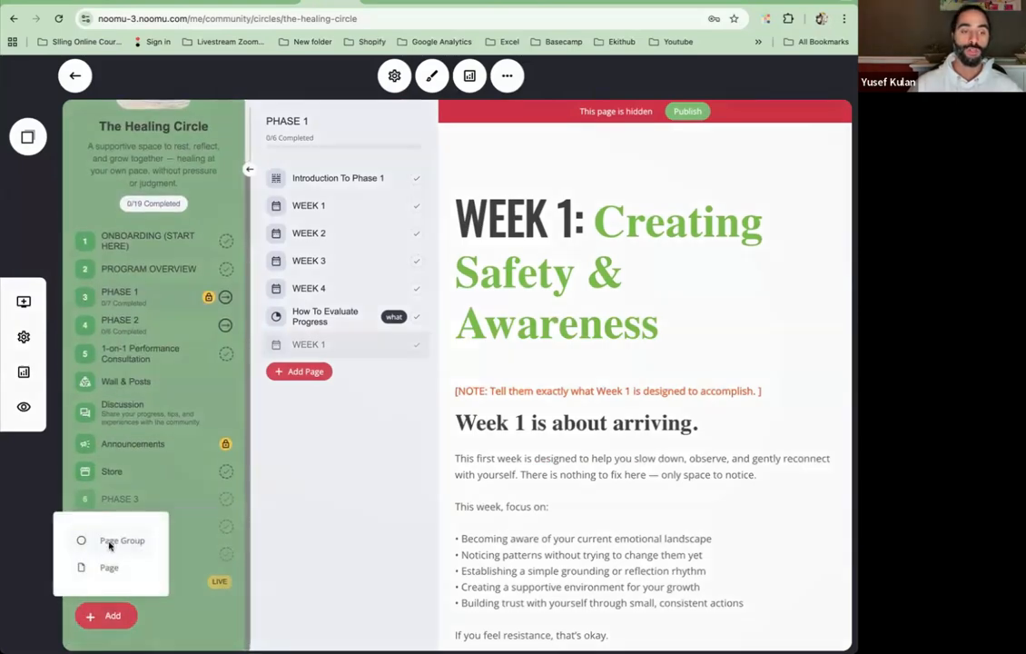
pyautogui.click(109, 542)
pyautogui.write('Course 3')
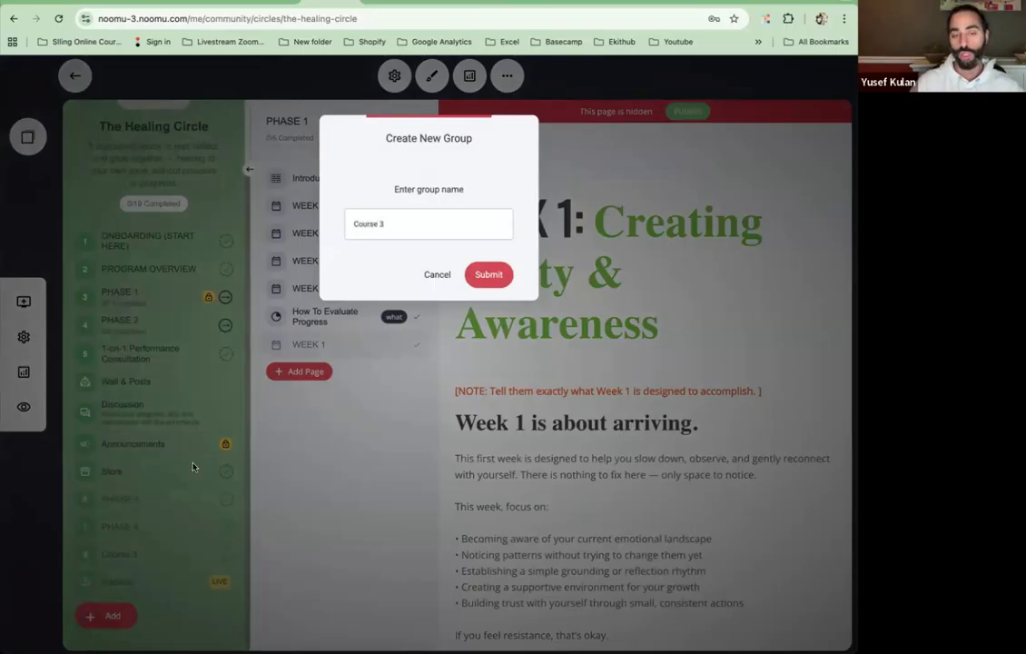
pyautogui.click(490, 276)
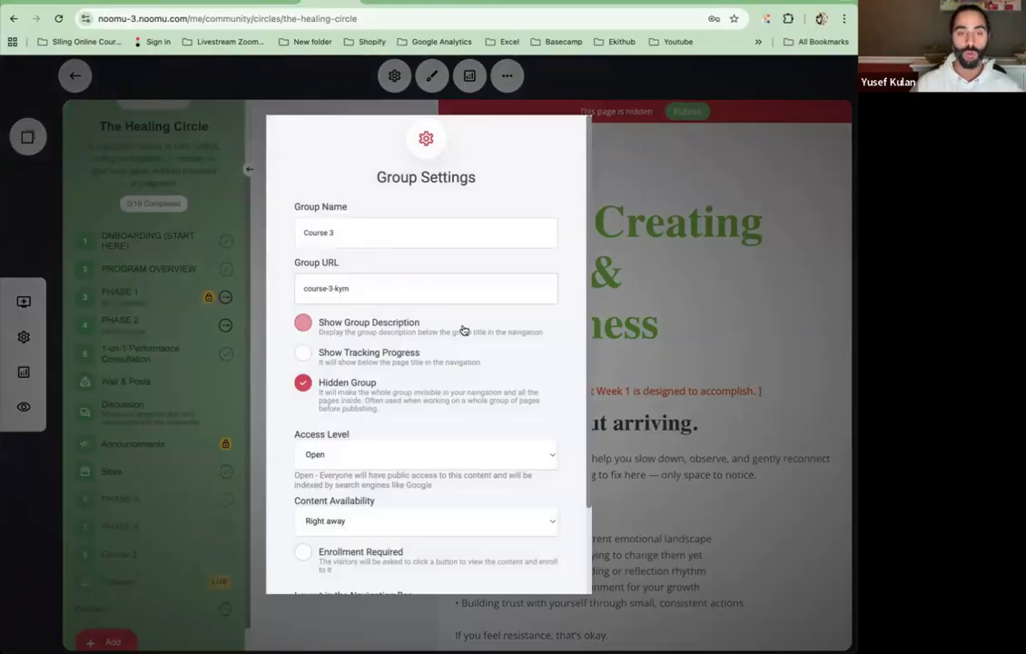
pyautogui.scroll(-3, 429, 337)
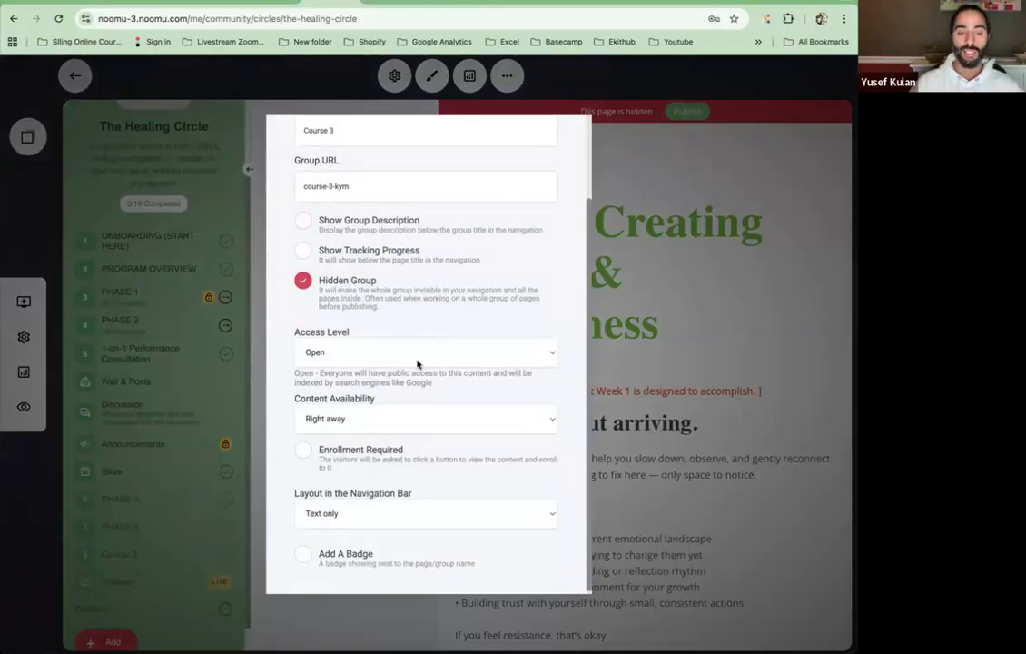
pyautogui.scroll(-1, 428, 363)
pyautogui.click(615, 393)
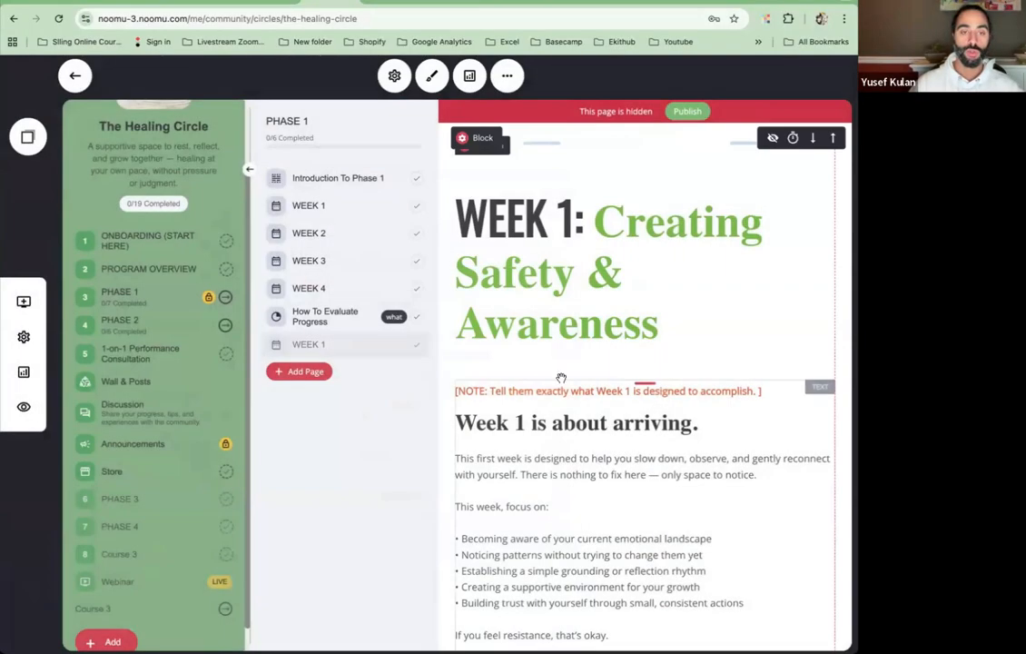
# - Turn off the Hidden Group setting for the new Course 3 page group
pyautogui.click(266, 356)
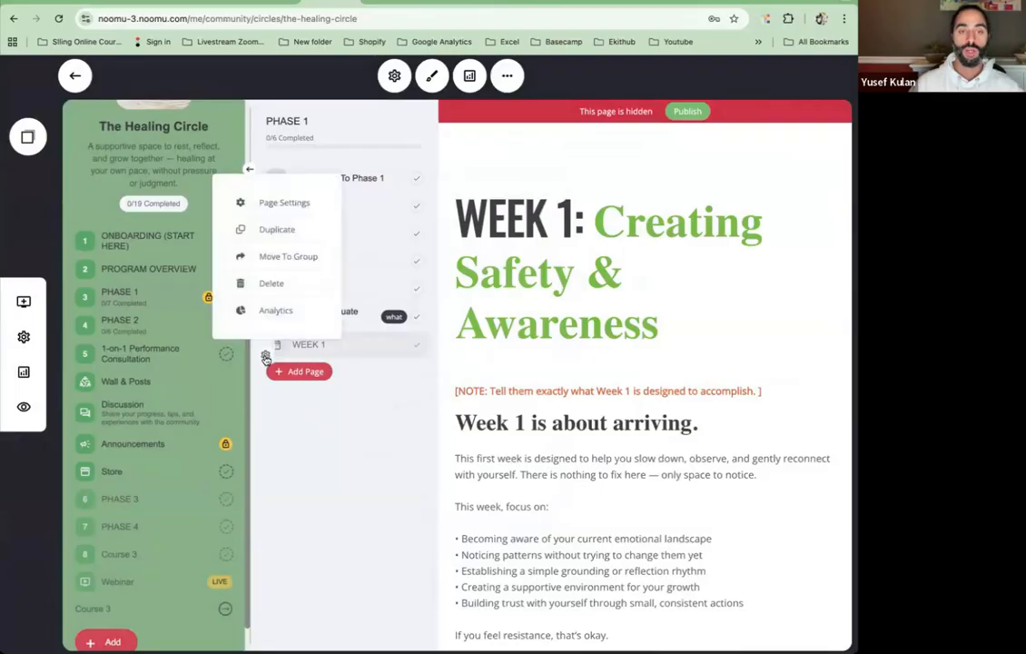
pyautogui.click(365, 506)
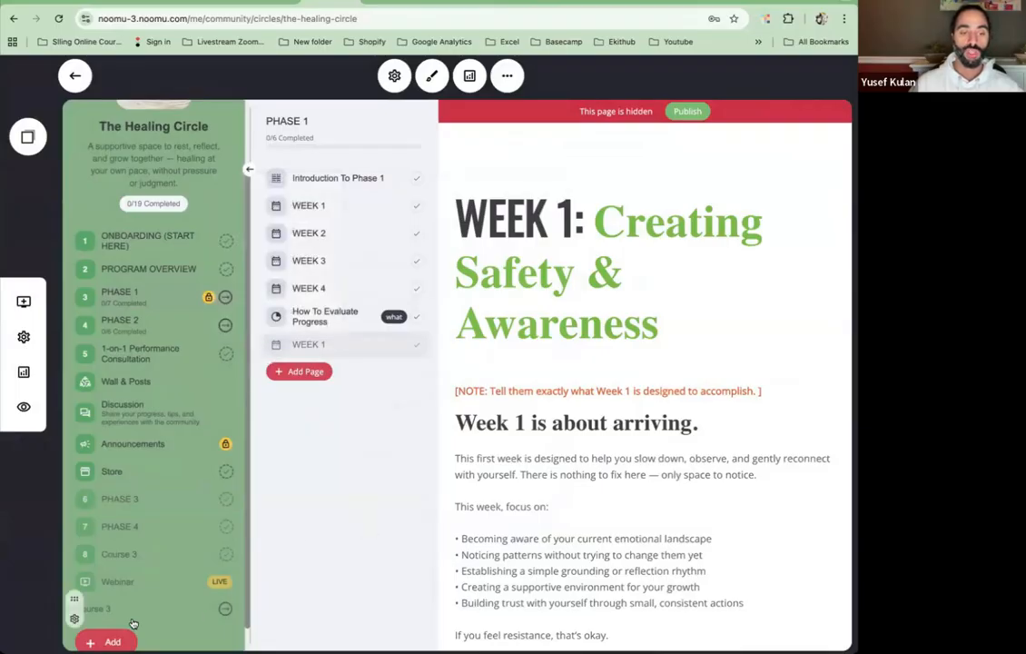
pyautogui.click(75, 620)
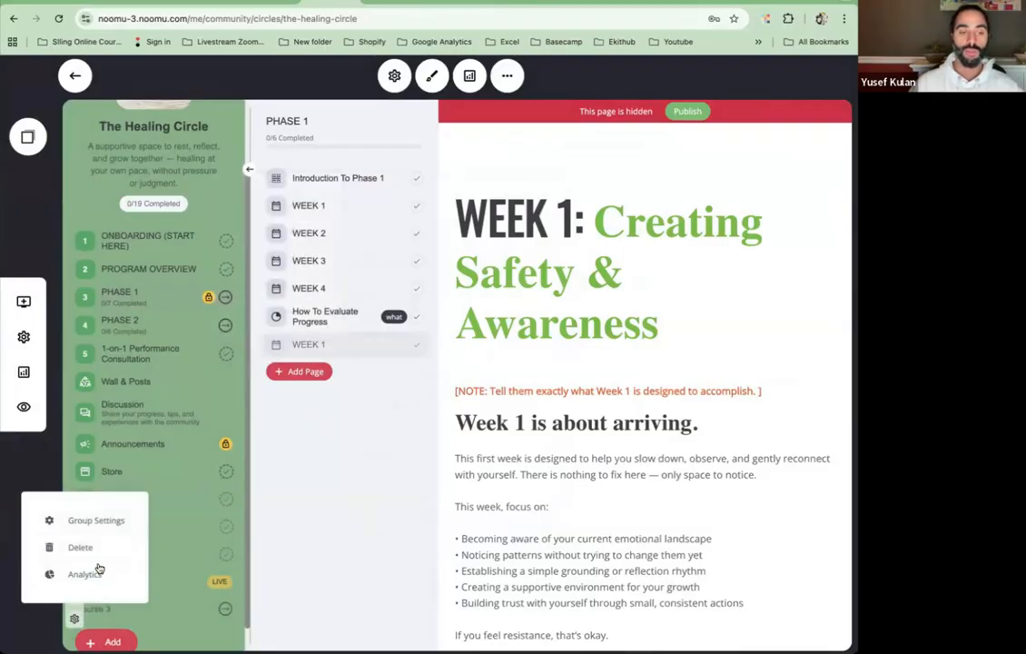
pyautogui.click(92, 521)
pyautogui.click(302, 389)
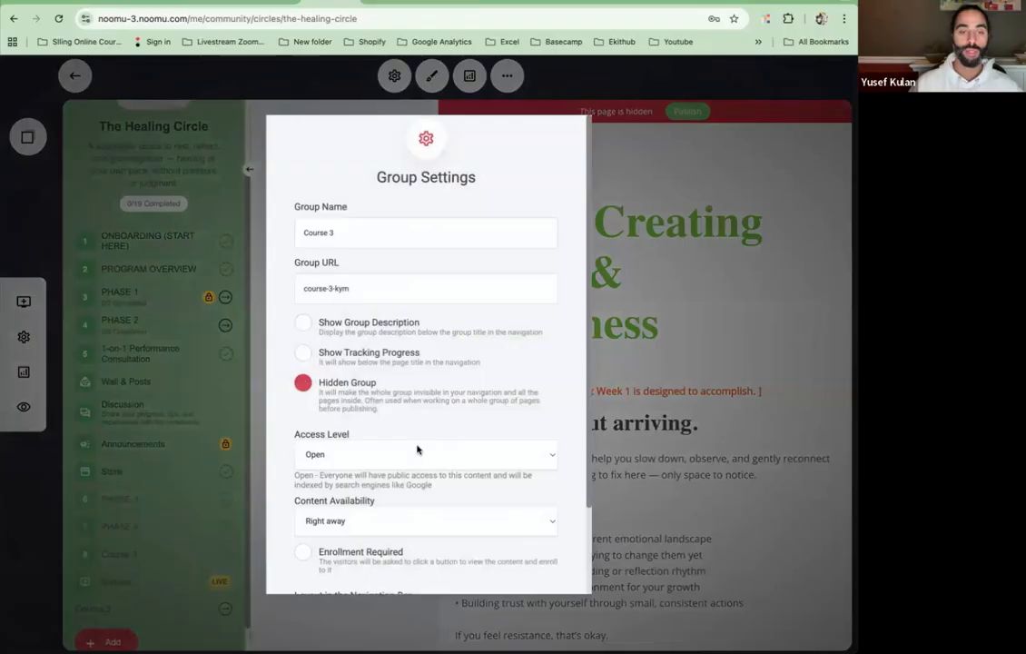
pyautogui.click(680, 490)
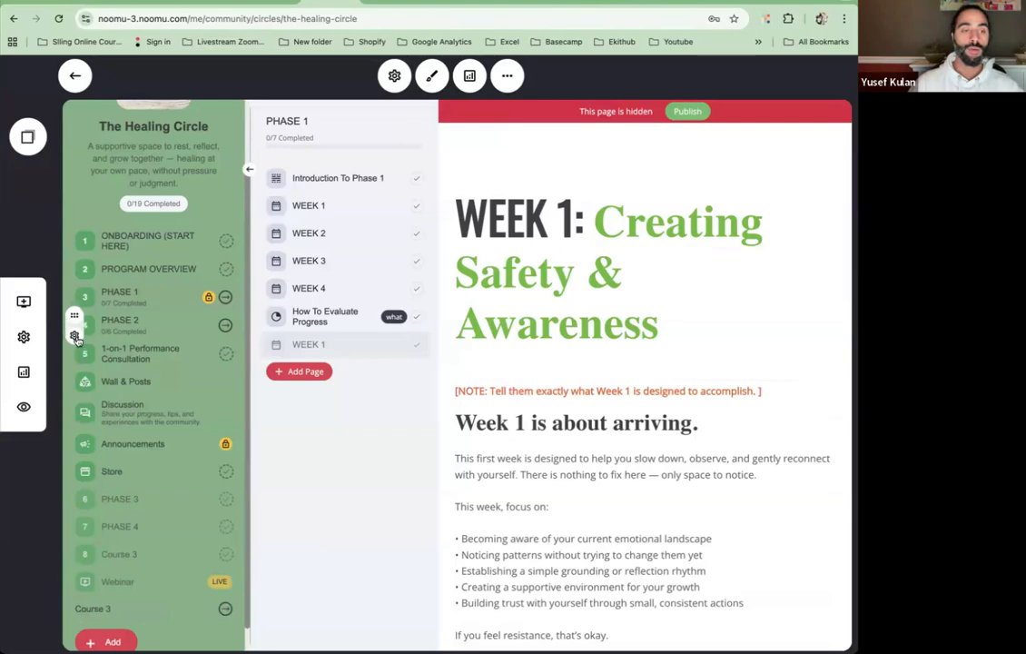
# - Move the hidden duplicate of the WEEK 1 page from PHASE 1 to the Course 3 group
pyautogui.click(74, 335)
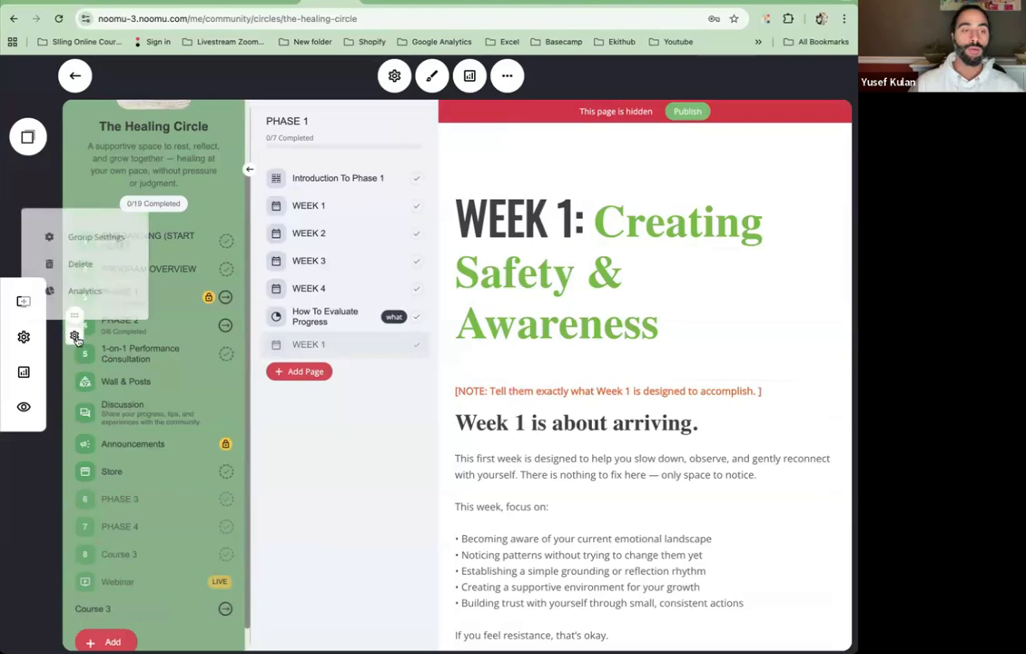
pyautogui.click(405, 408)
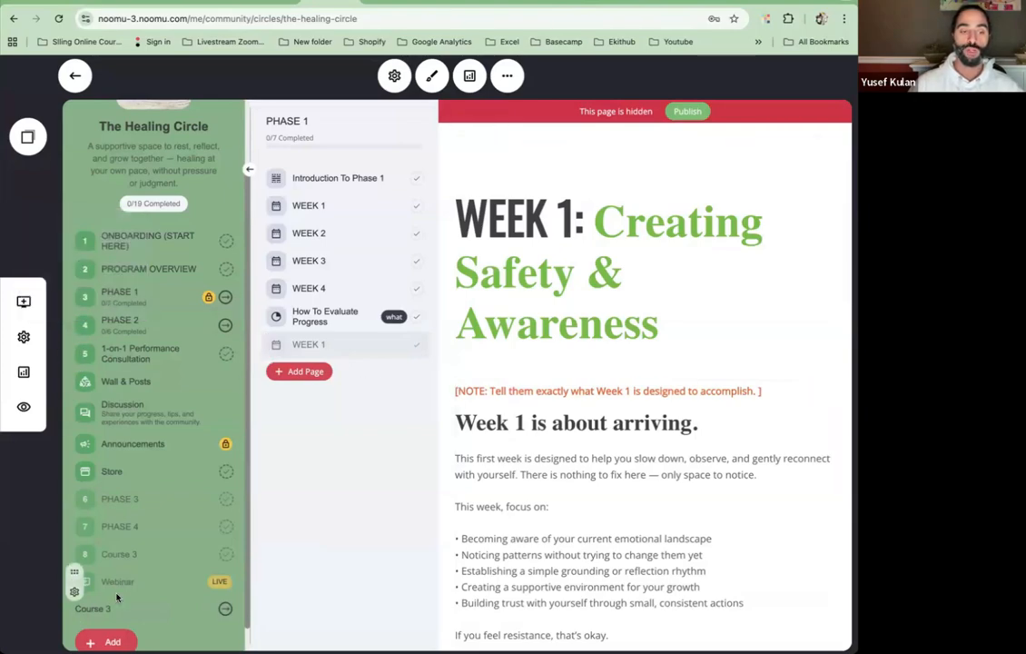
pyautogui.click(263, 347)
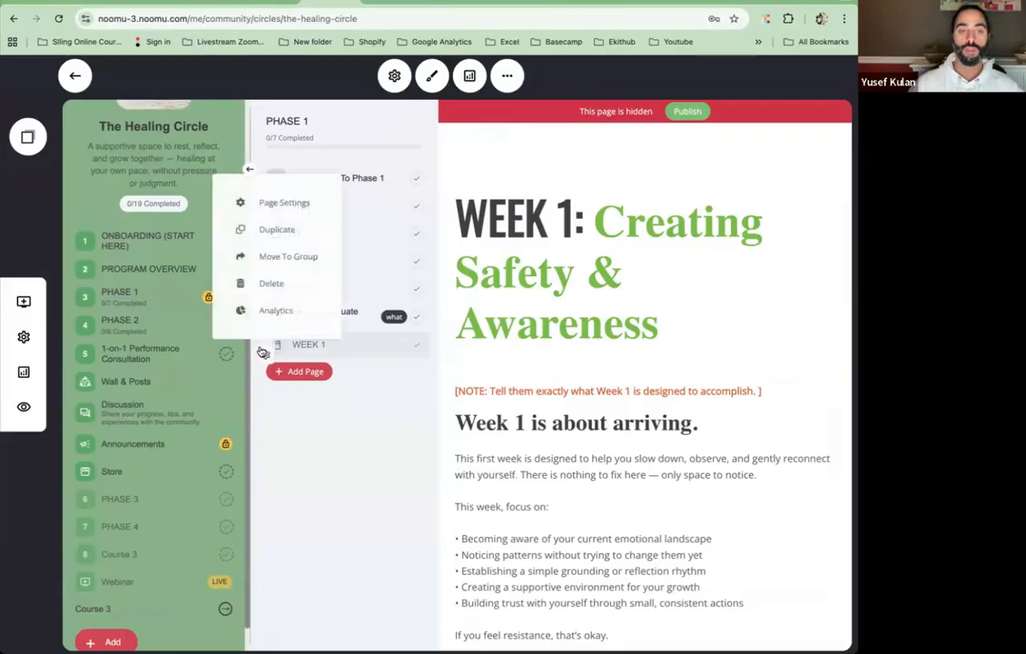
pyautogui.click(264, 257)
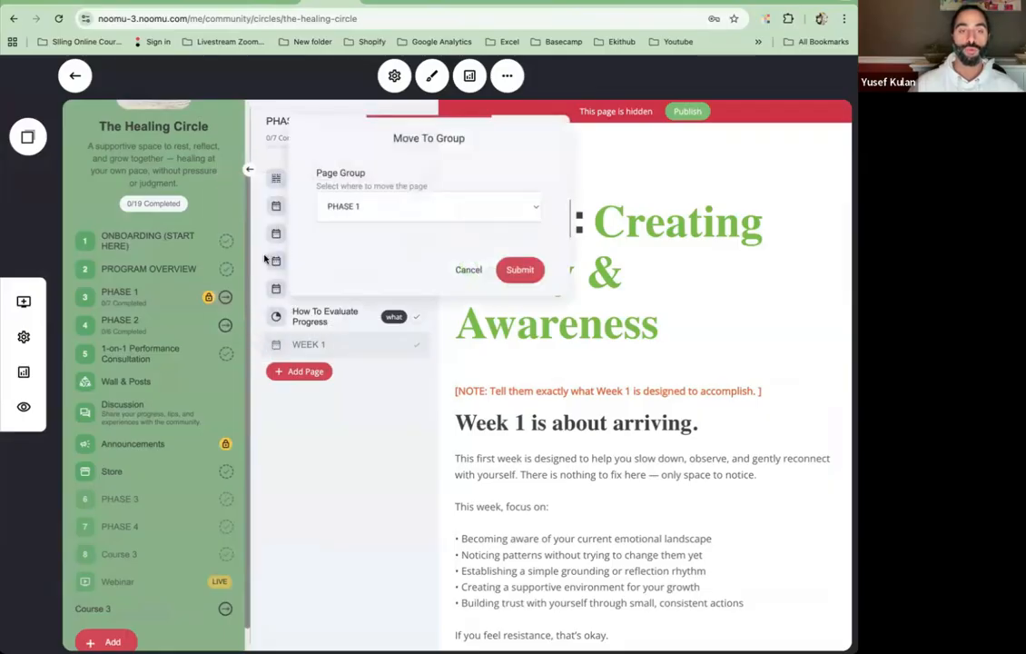
pyautogui.click(357, 207)
pyautogui.click(352, 233)
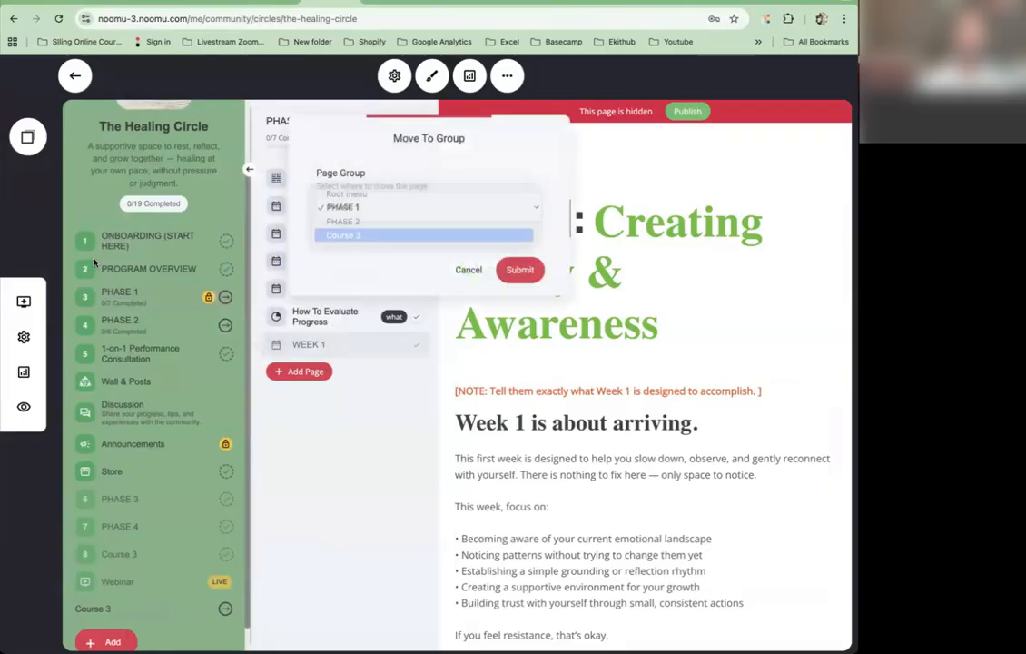
pyautogui.click(518, 268)
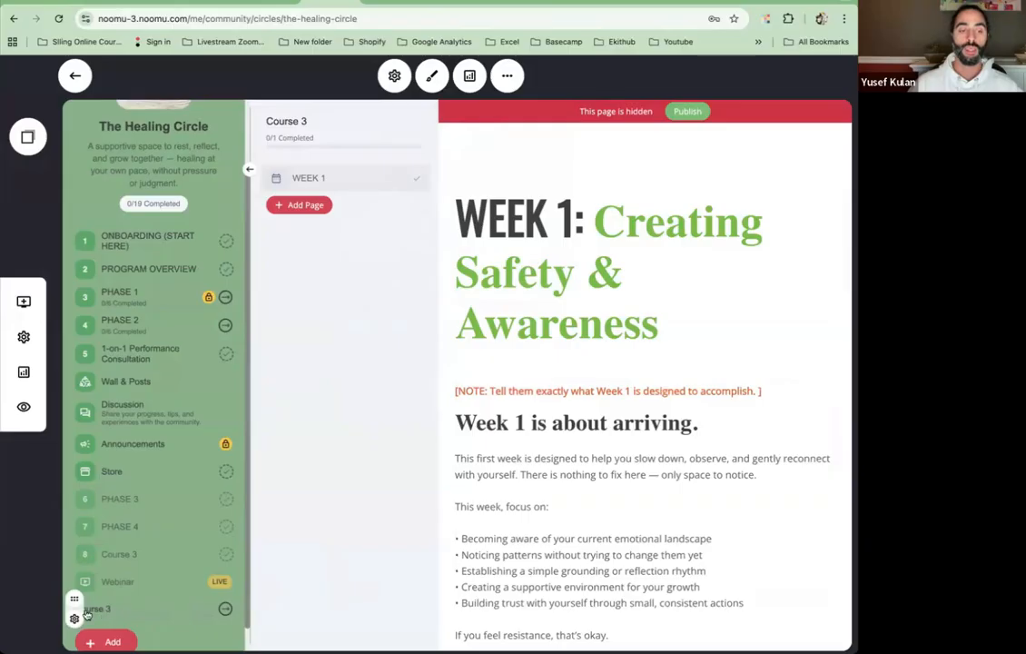
# - Duplicate the WEEK 1 page inside the Course 3 group and look through the copy's content
pyautogui.click(293, 208)
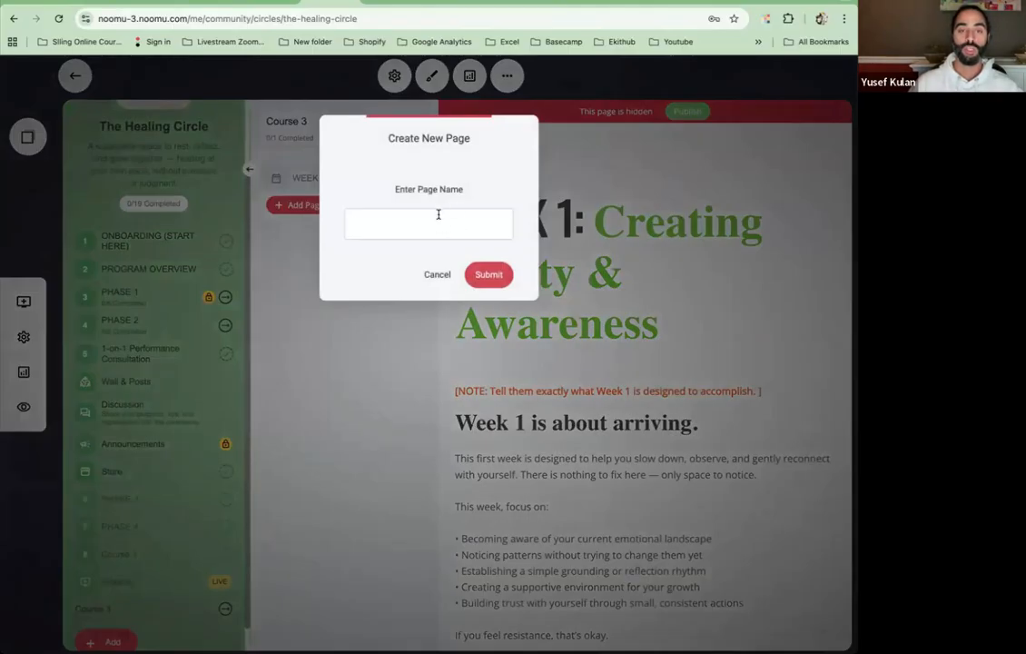
pyautogui.click(308, 233)
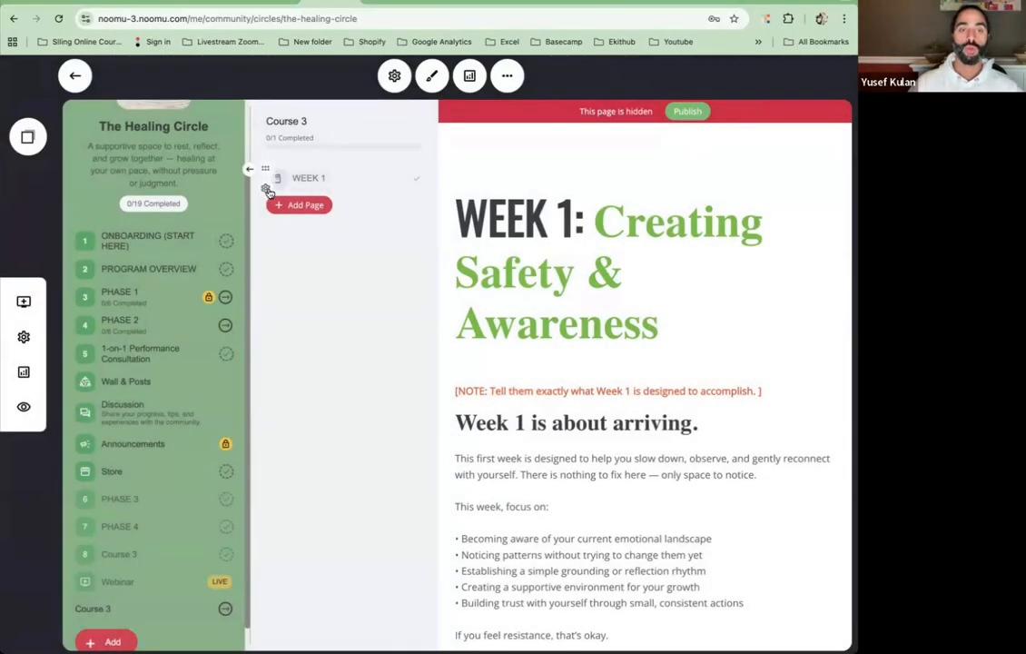
pyautogui.click(266, 189)
pyautogui.click(278, 121)
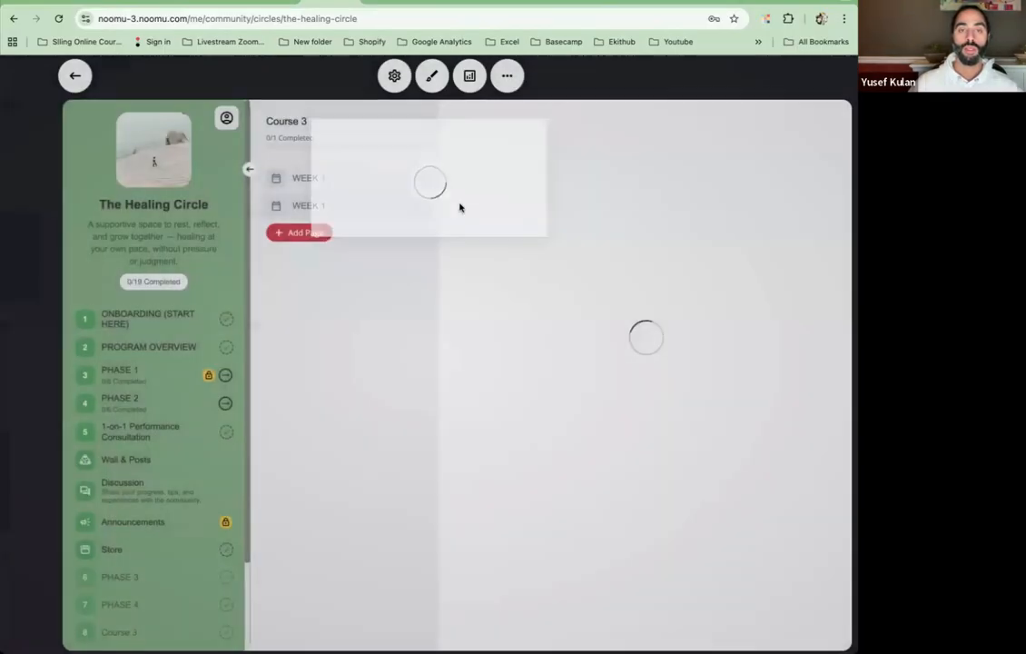
pyautogui.scroll(-2, 638, 320)
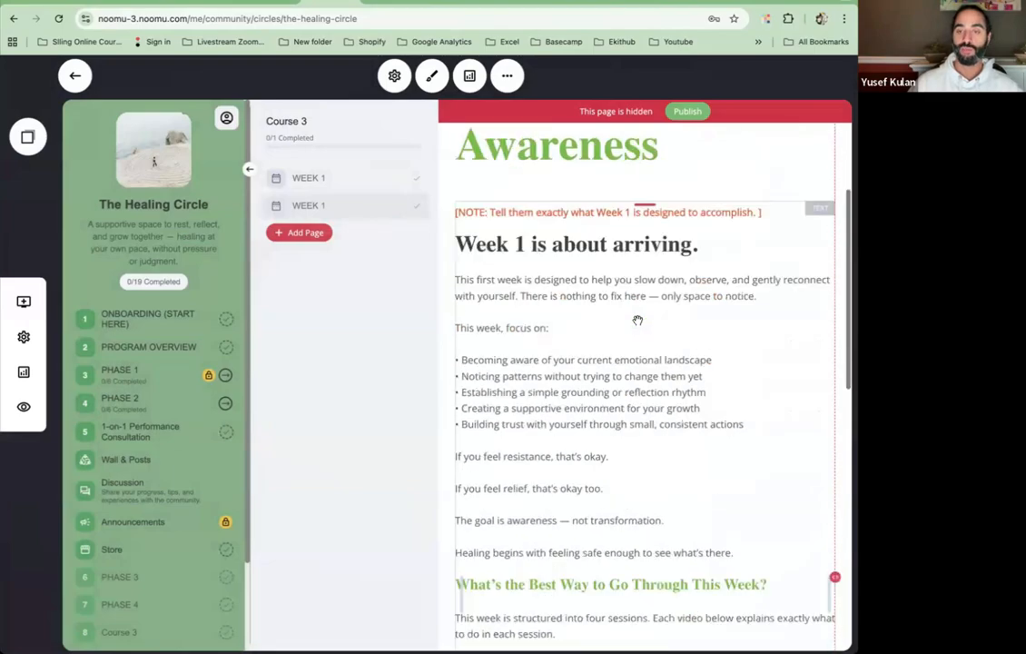
pyautogui.scroll(-10, 637, 321)
pyautogui.scroll(7, 631, 295)
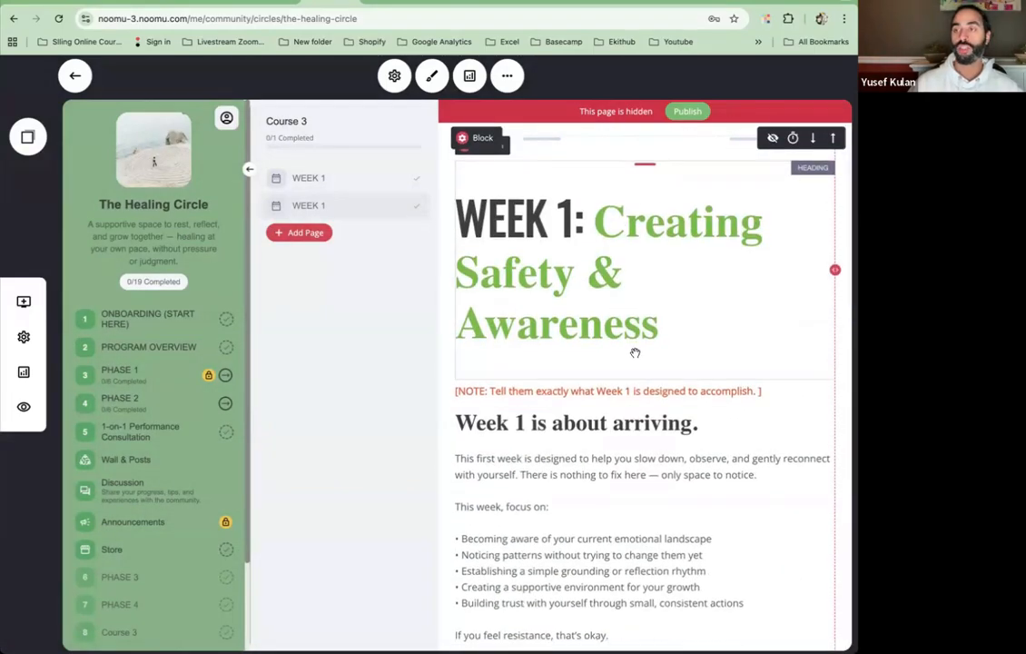
pyautogui.scroll(-10, 636, 350)
# - Rename the second WEEK 1 page in Course 3 as Module 2 and review its access level options
pyautogui.click(265, 218)
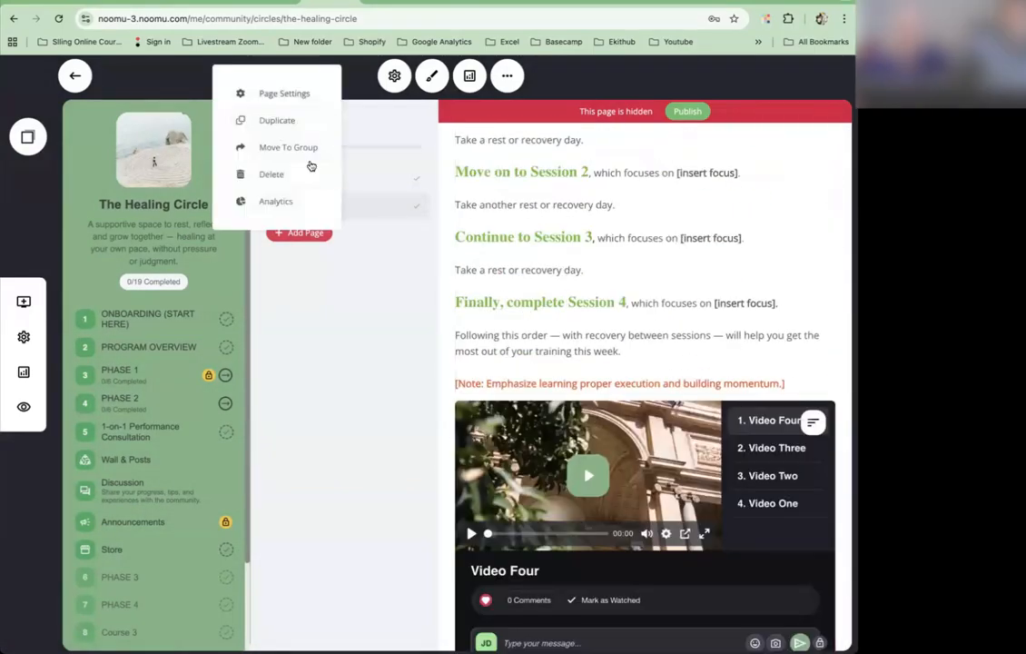
pyautogui.click(282, 96)
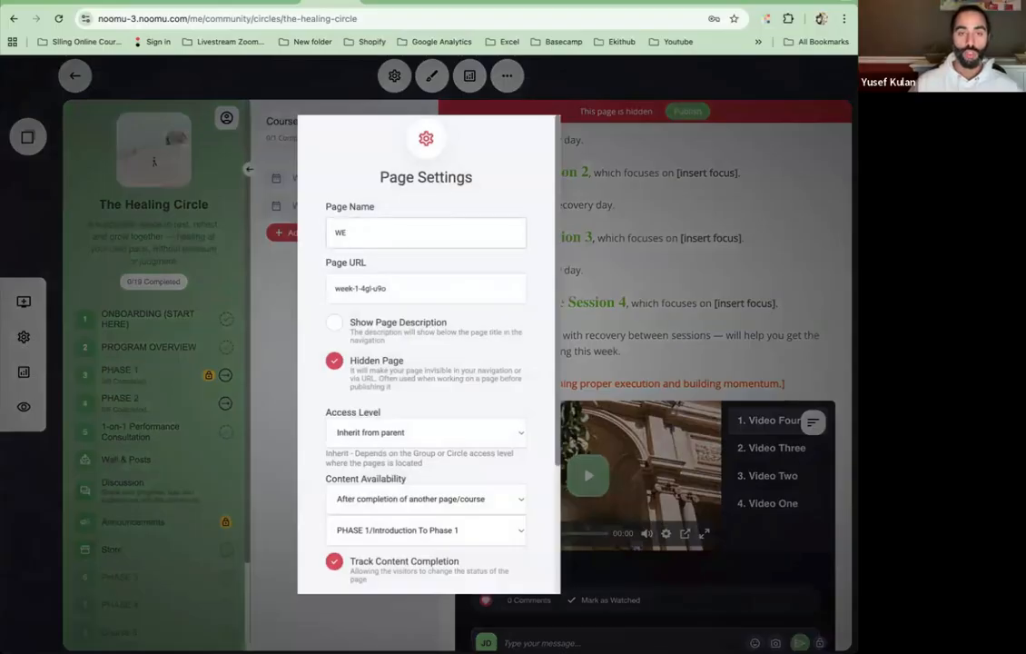
pyautogui.press('BackSpace')
pyautogui.press('BackSpace')
pyautogui.write('Module 2')
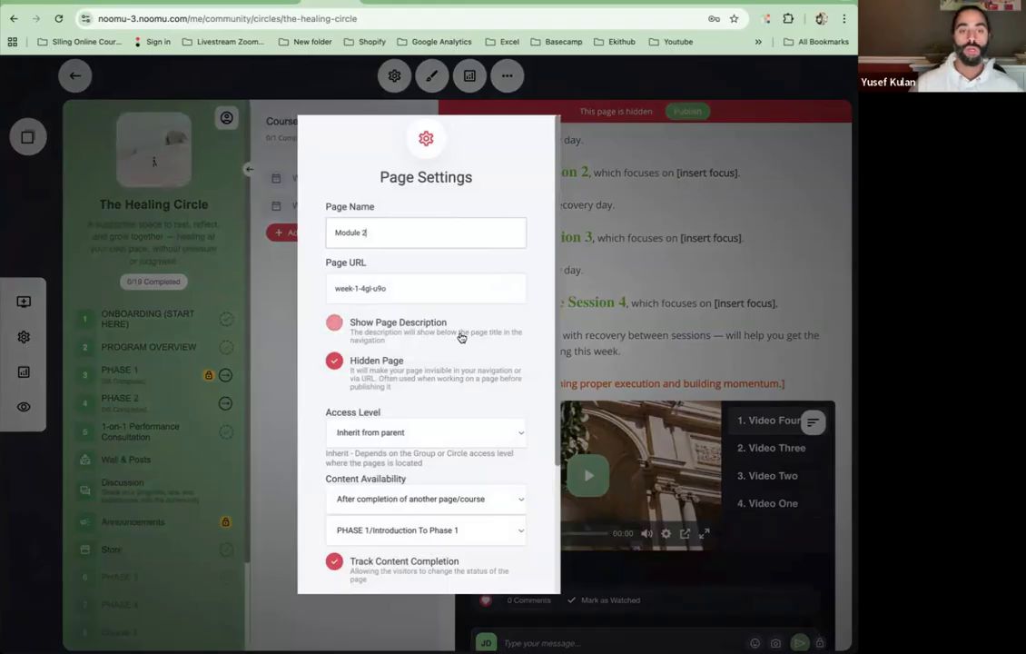
pyautogui.scroll(-1, 437, 347)
pyautogui.scroll(-1, 427, 345)
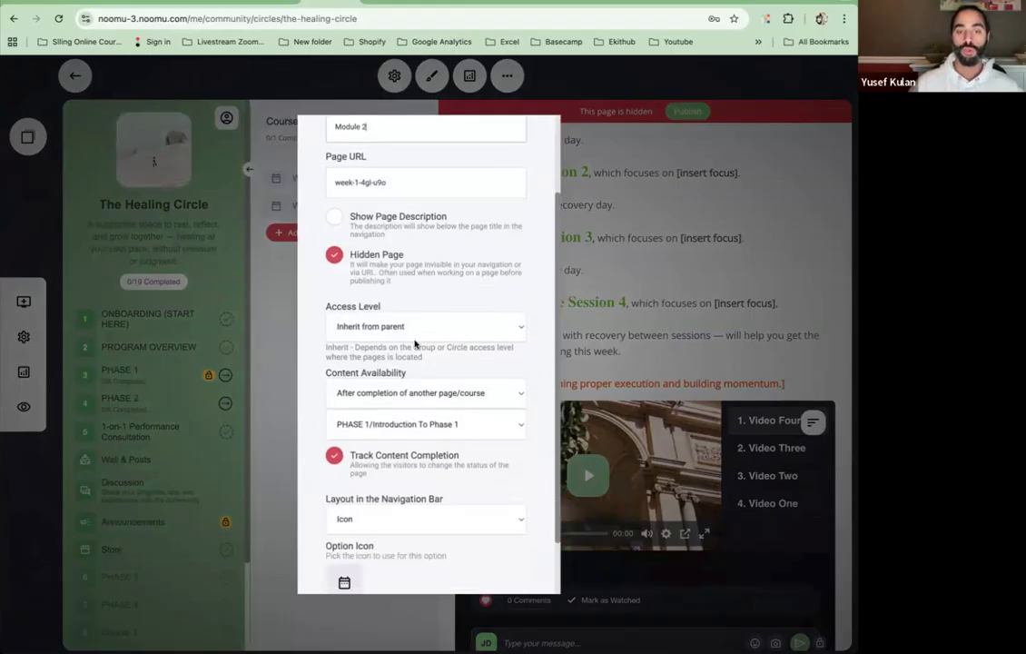
pyautogui.click(406, 332)
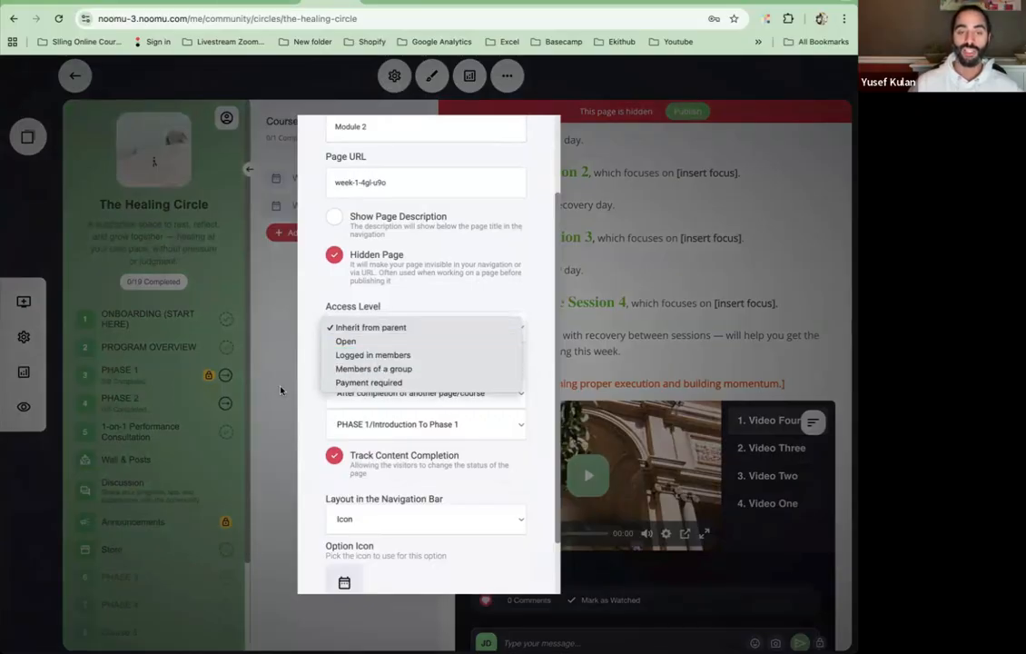
pyautogui.click(247, 339)
pyautogui.click(273, 306)
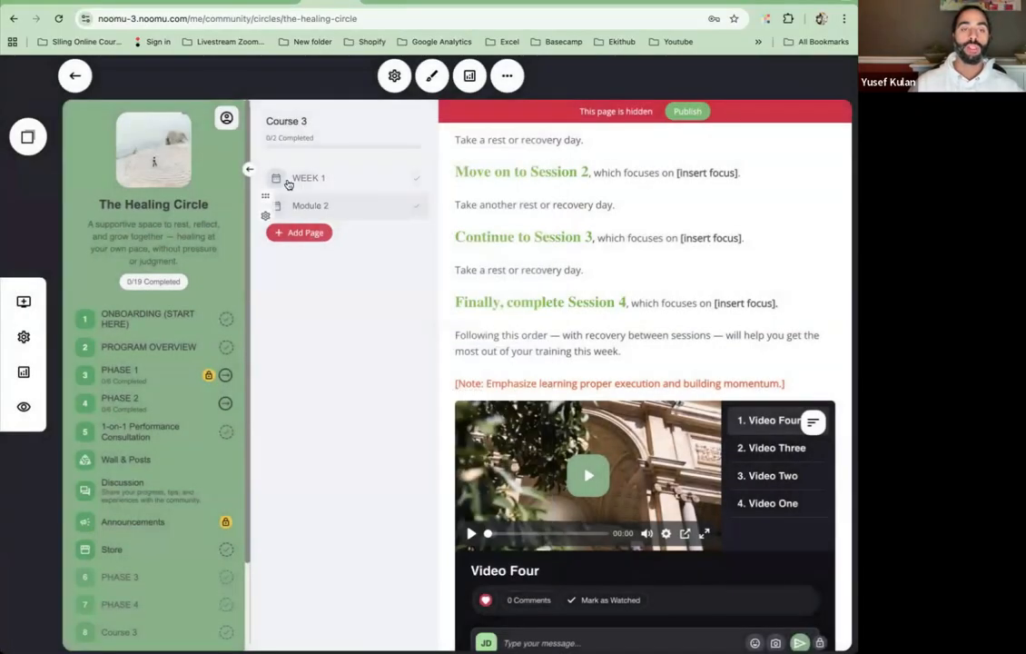
# - Rename the remaining WEEK 1 page in Course 3 as Module 1
pyautogui.click(269, 189)
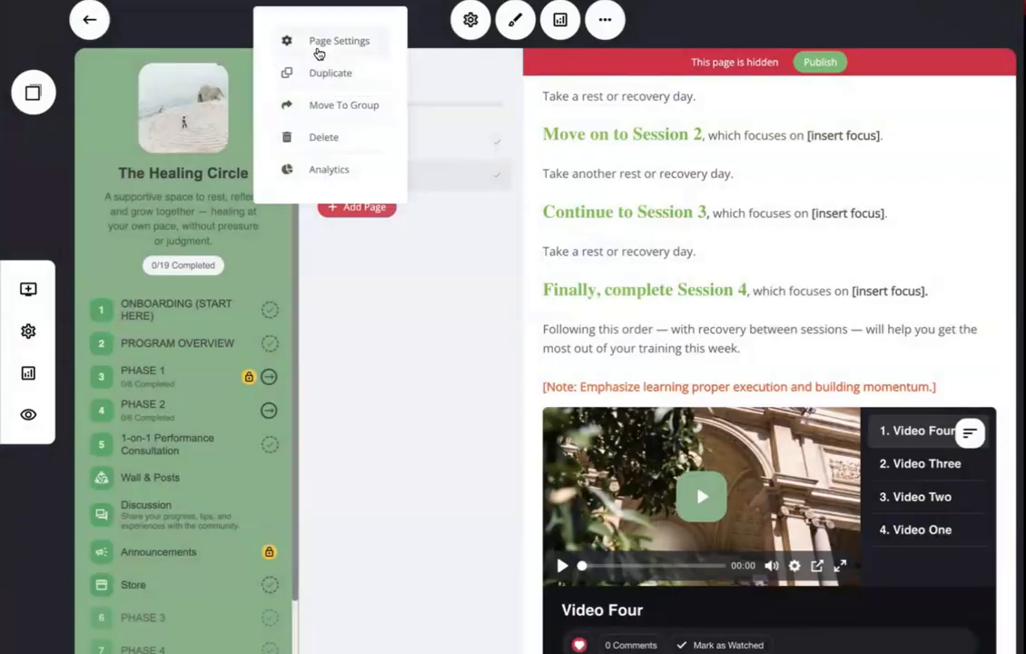
pyautogui.click(268, 98)
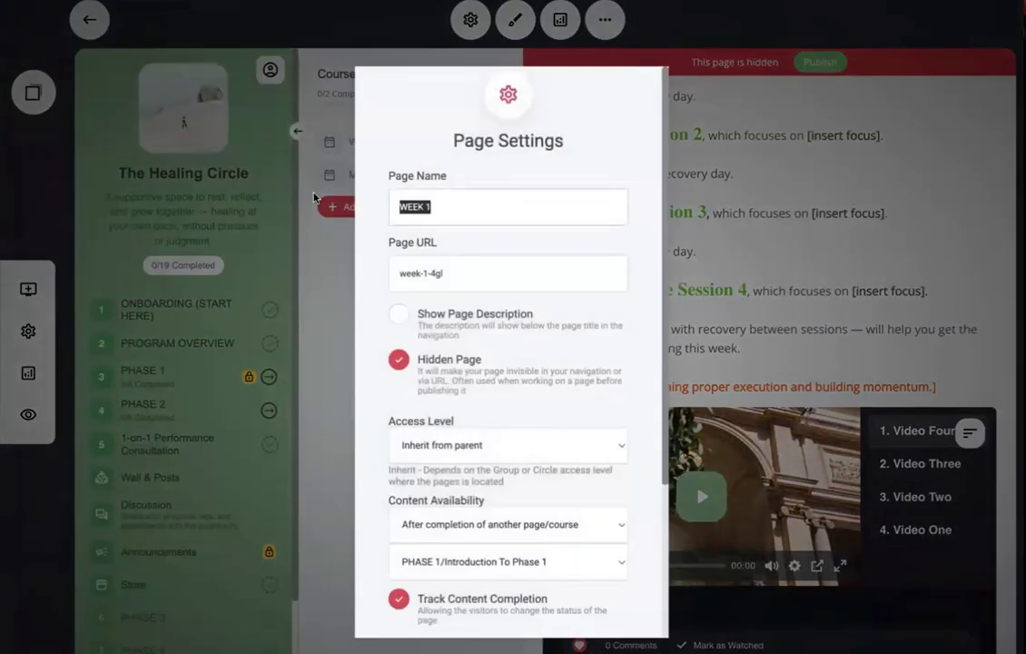
pyautogui.write('Module')
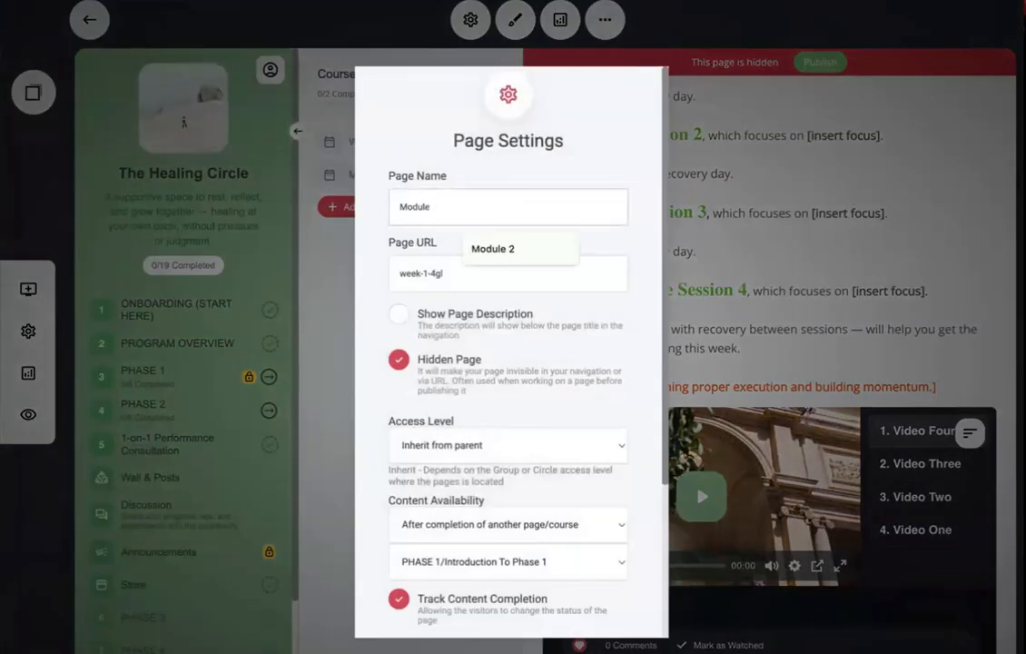
pyautogui.write(' 1')
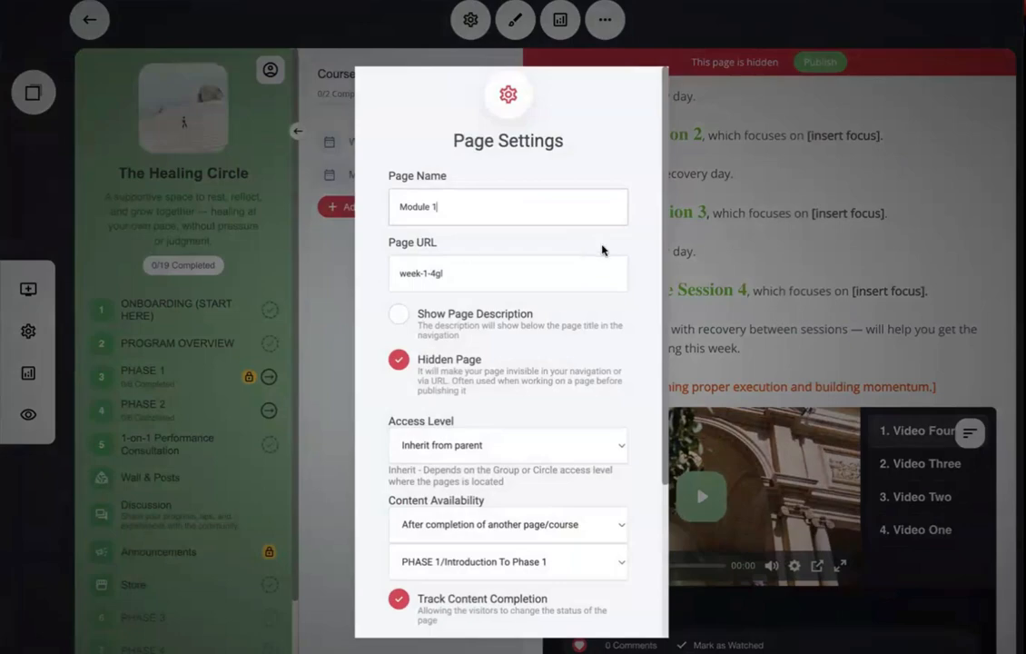
pyautogui.click(737, 261)
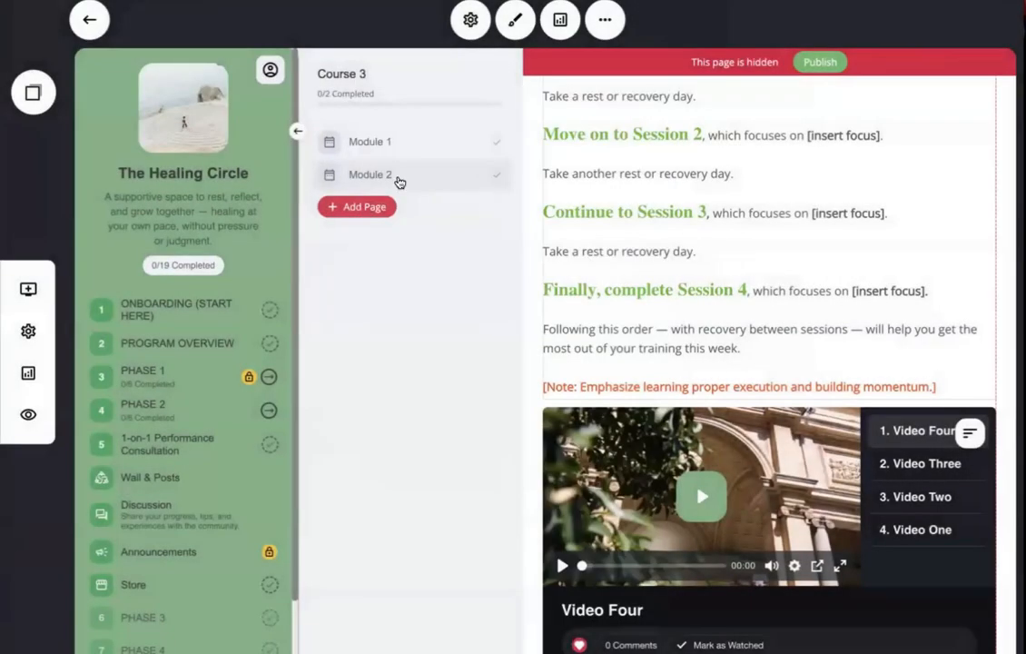
# - Look through the Module 2 page content and compare it with the PHASE 1 group and the PHASE 3 page
pyautogui.moveTo(379, 148)
pyautogui.scroll(-3, 767, 211)
pyautogui.scroll(8, 767, 211)
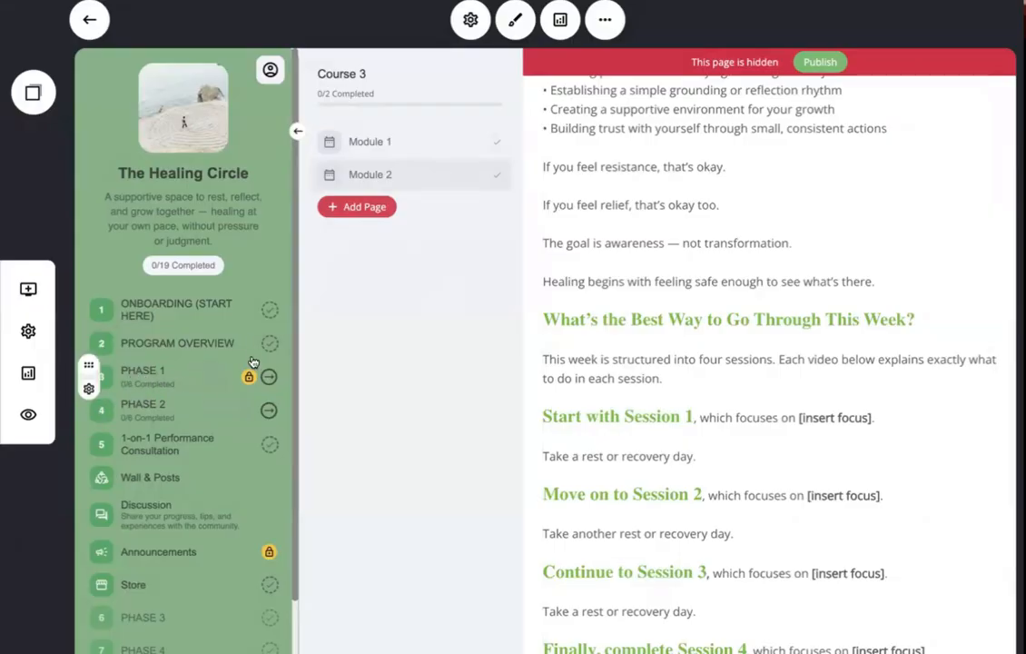
pyautogui.click(269, 380)
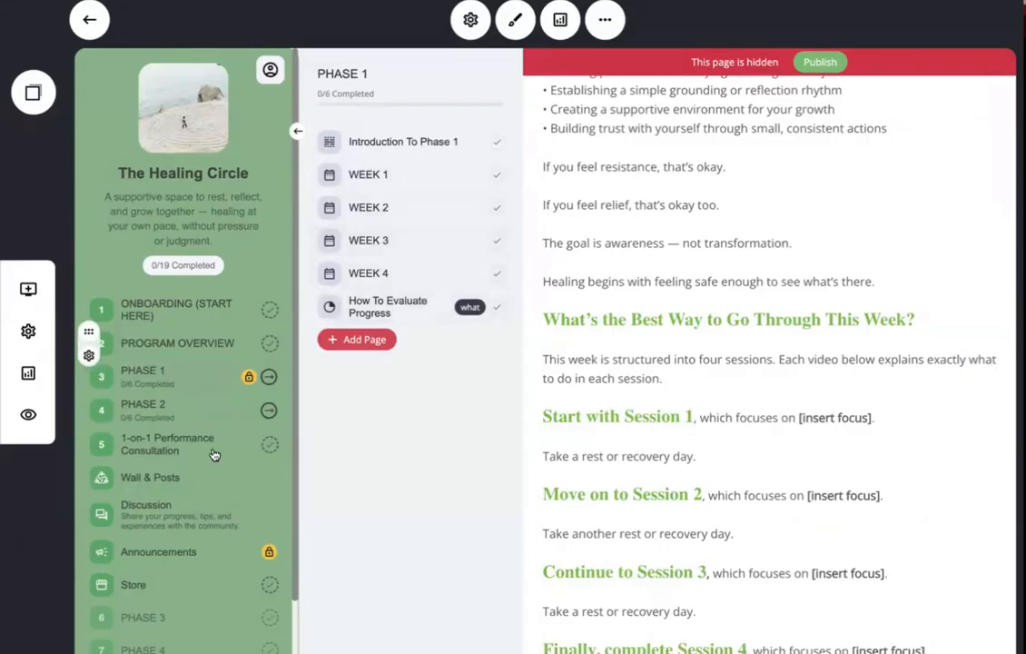
pyautogui.click(146, 617)
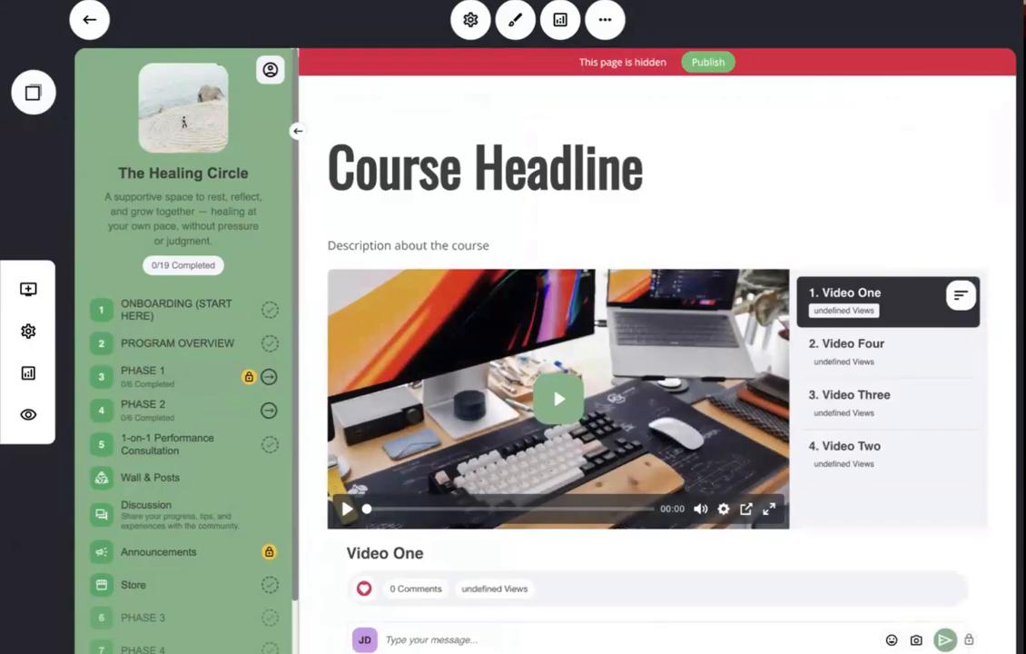
# - Check the Course 3 group's page settings without changing them and view the PROGRAM OVERVIEW page
pyautogui.click(132, 649)
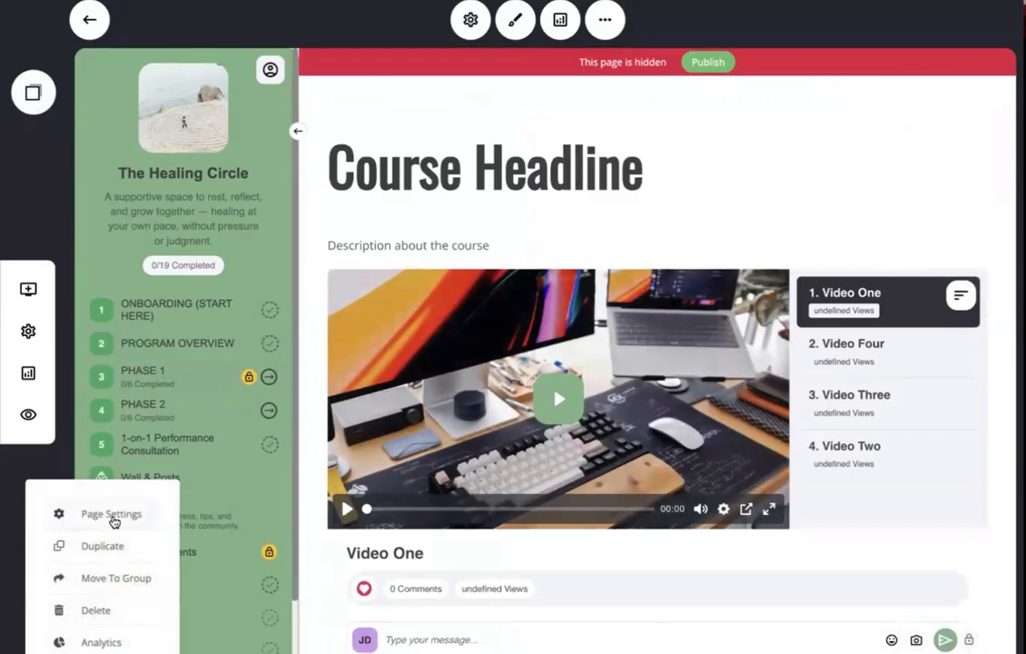
pyautogui.click(115, 518)
pyautogui.click(757, 215)
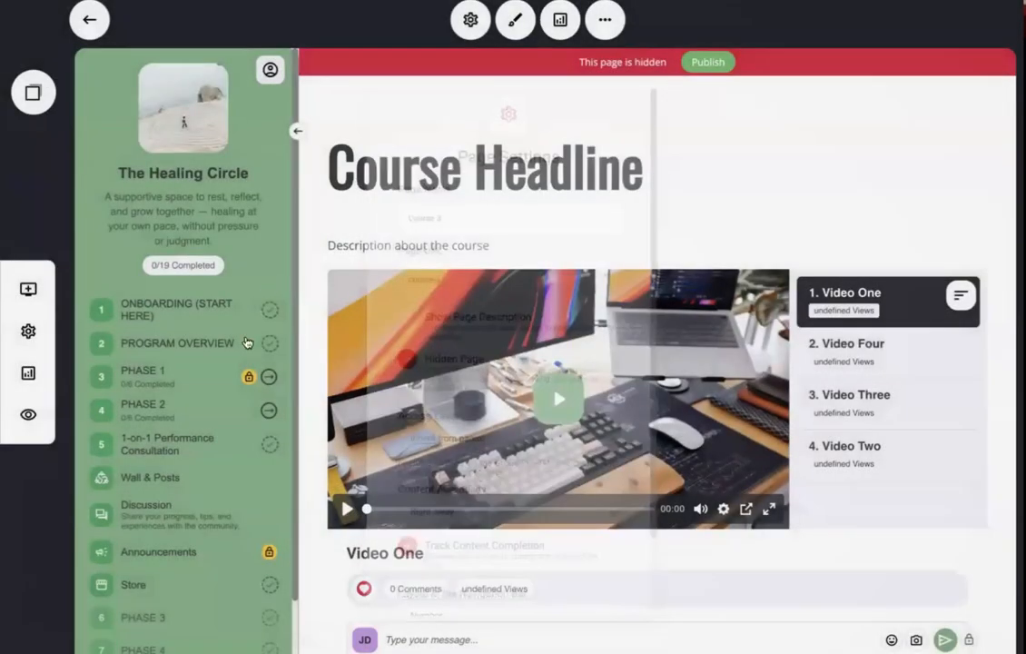
pyautogui.click(172, 354)
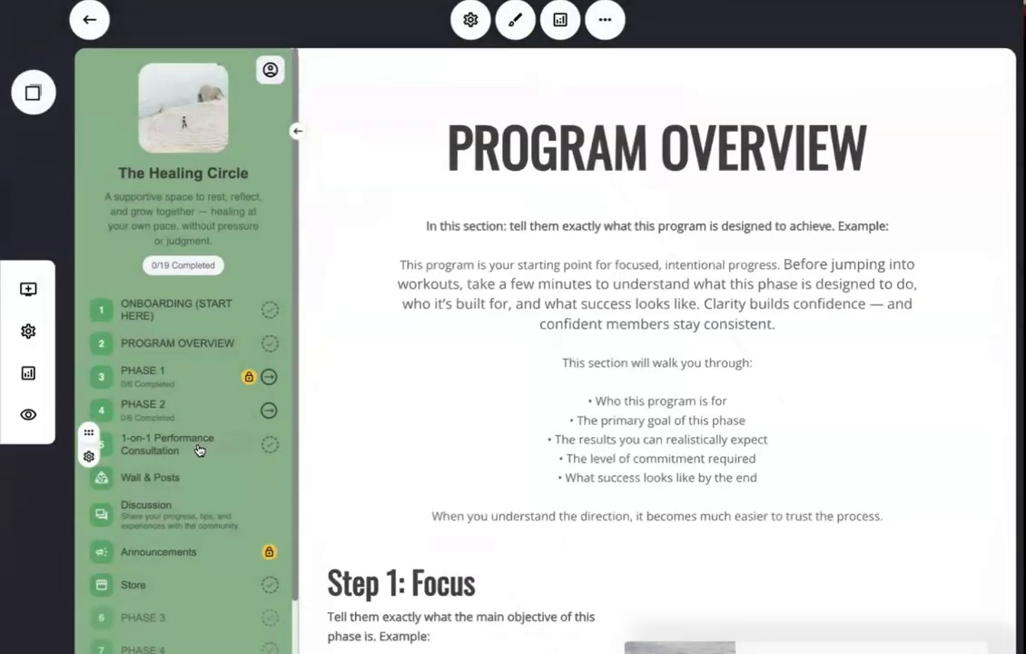
# - Rename the Module 1 page in the Course 3 group as Lesson 1
pyautogui.scroll(-2, 204, 445)
pyautogui.click(128, 623)
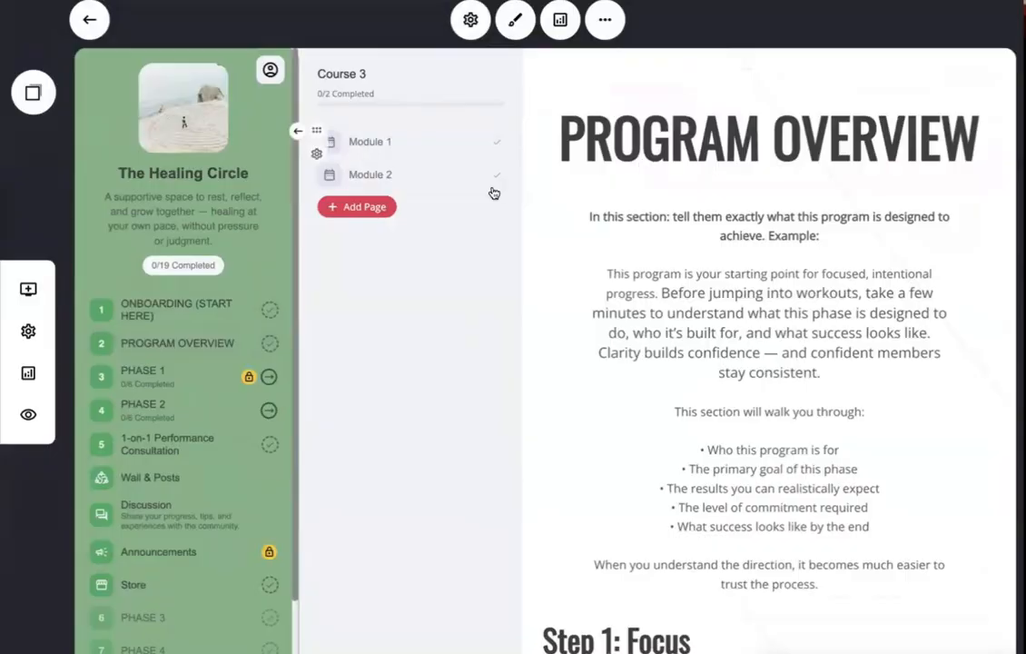
pyautogui.click(316, 156)
pyautogui.click(328, 41)
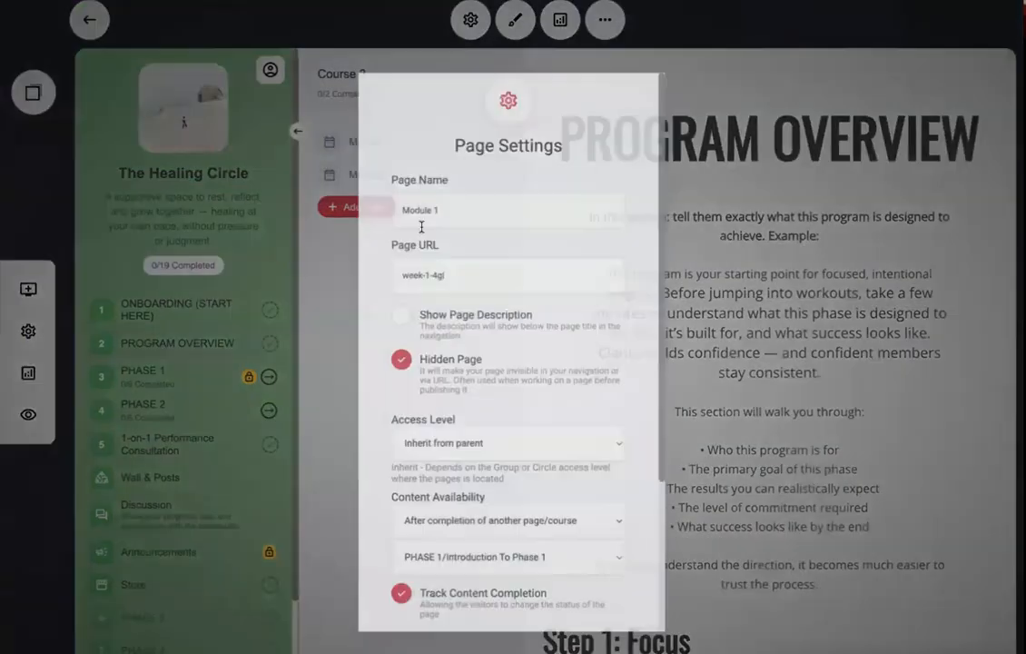
pyautogui.moveTo(433, 207); pyautogui.dragTo(400, 207)
pyautogui.write('Lesson')
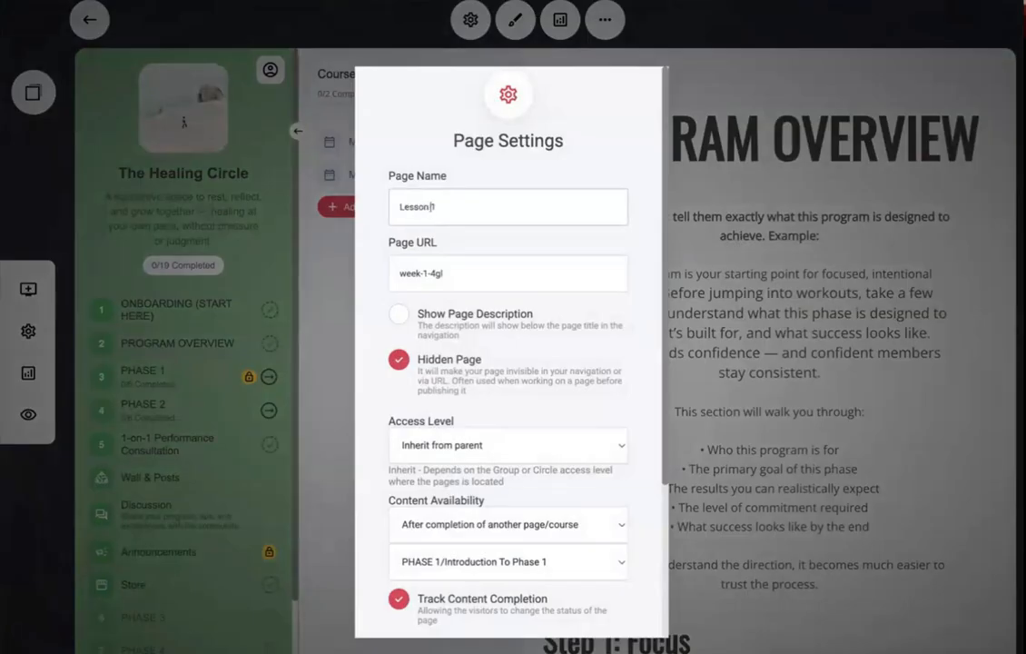
pyautogui.click(338, 322)
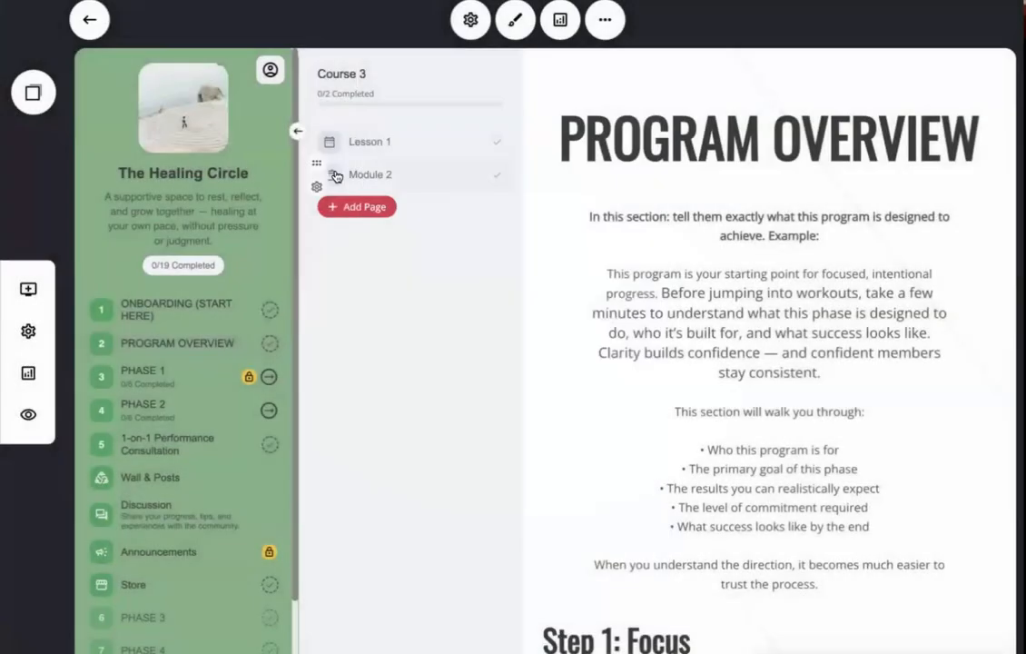
# - Rename the Module 2 page in the Course 3 group to Lesson 2
pyautogui.click(316, 189)
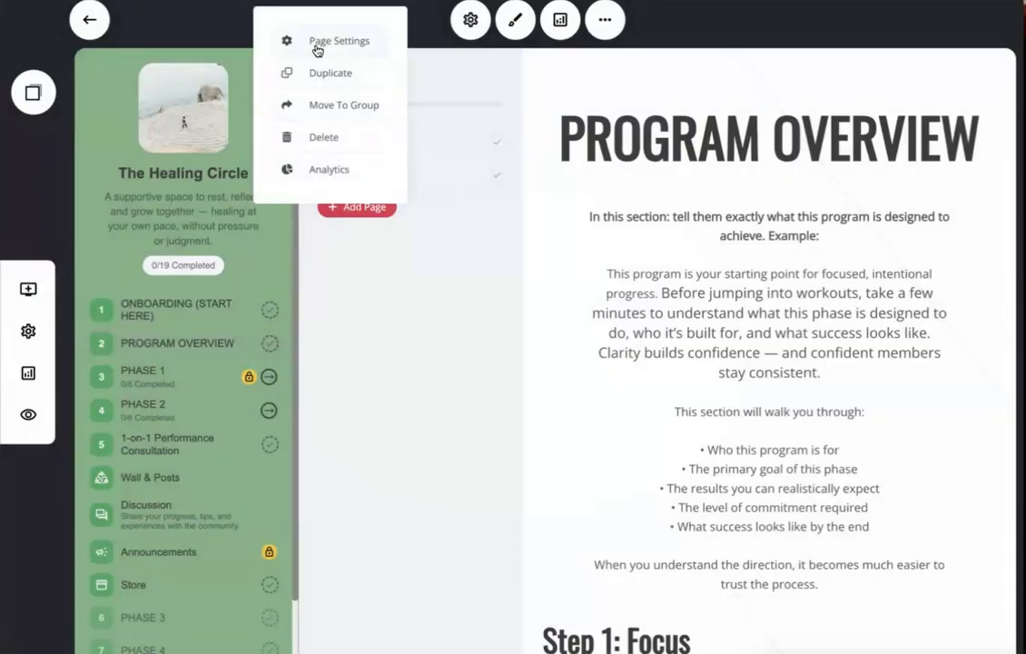
pyautogui.click(318, 45)
pyautogui.doubleClick(427, 206)
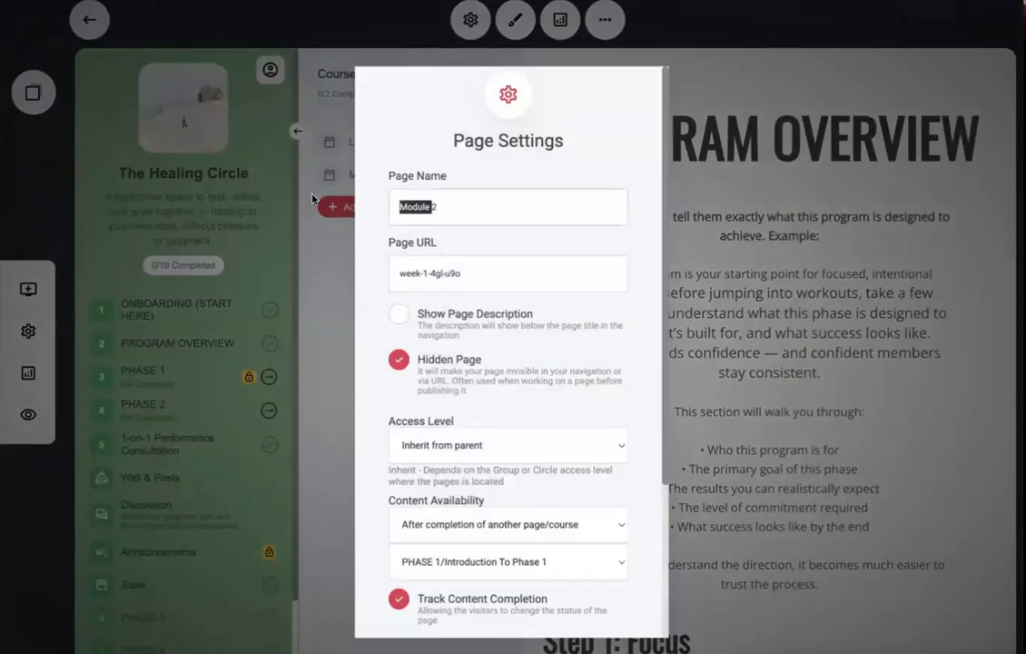
pyautogui.write('Lesson')
pyautogui.click(676, 258)
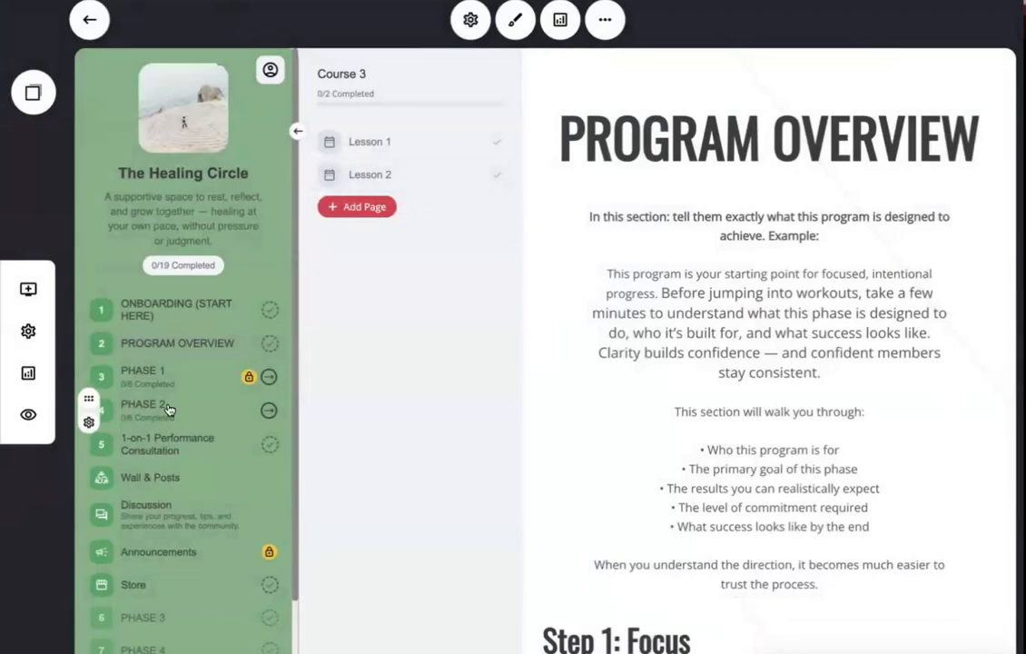
# - Open the ONBOARDING (START HERE) page and duplicate it
pyautogui.click(153, 316)
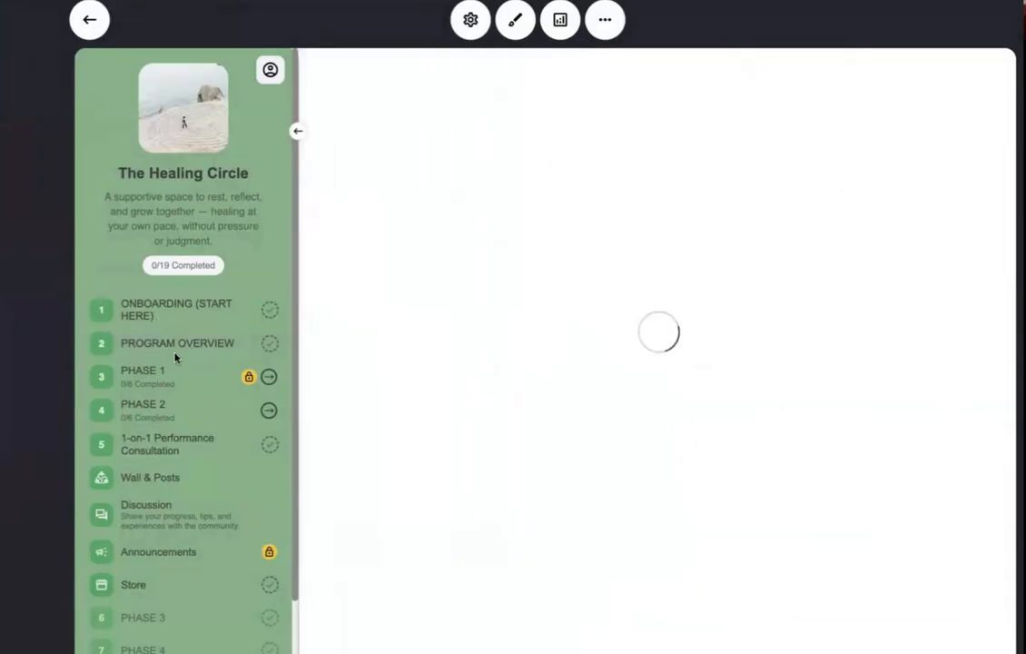
pyautogui.scroll(-6, 536, 298)
pyautogui.scroll(8, 537, 297)
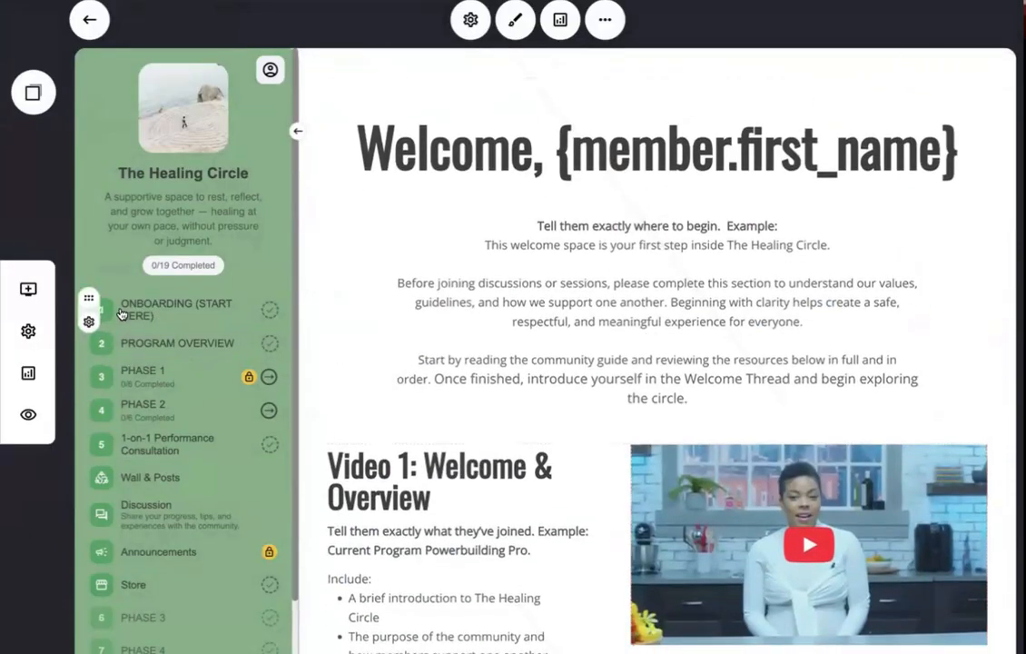
pyautogui.click(92, 320)
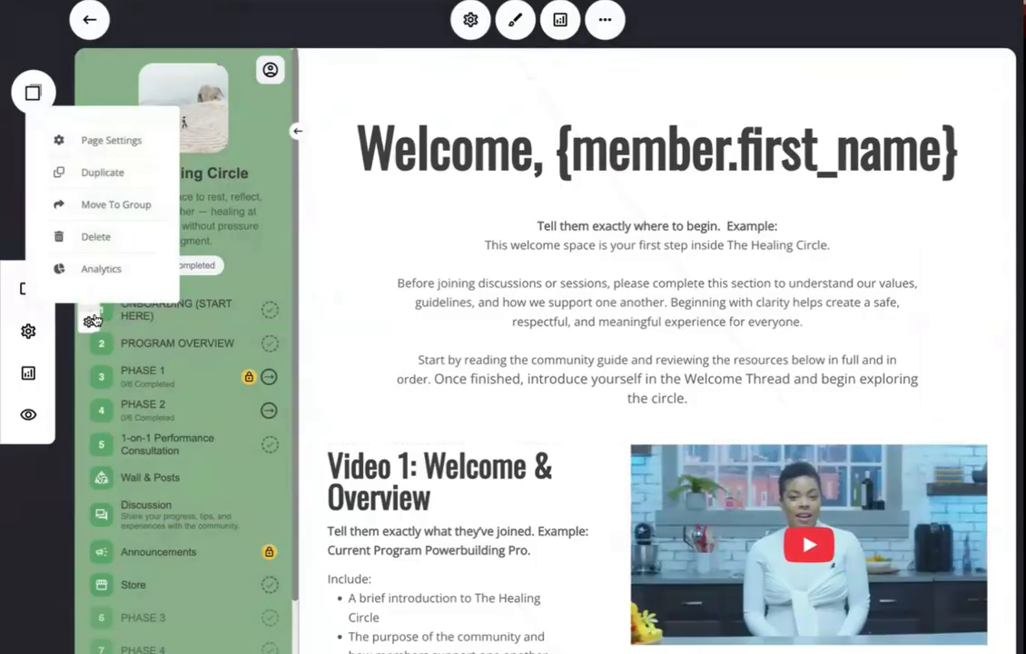
pyautogui.click(85, 174)
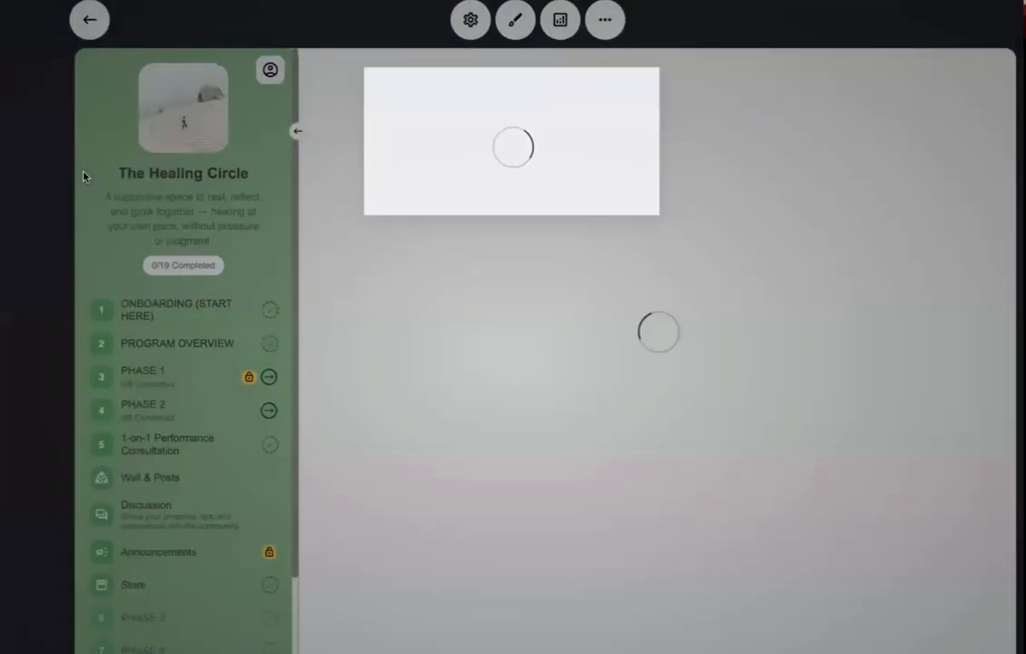
# - Move the duplicated ONBOARDING (START HERE) page from the root menu into the Course 3 group
pyautogui.scroll(-2, 172, 362)
pyautogui.scroll(1, 172, 362)
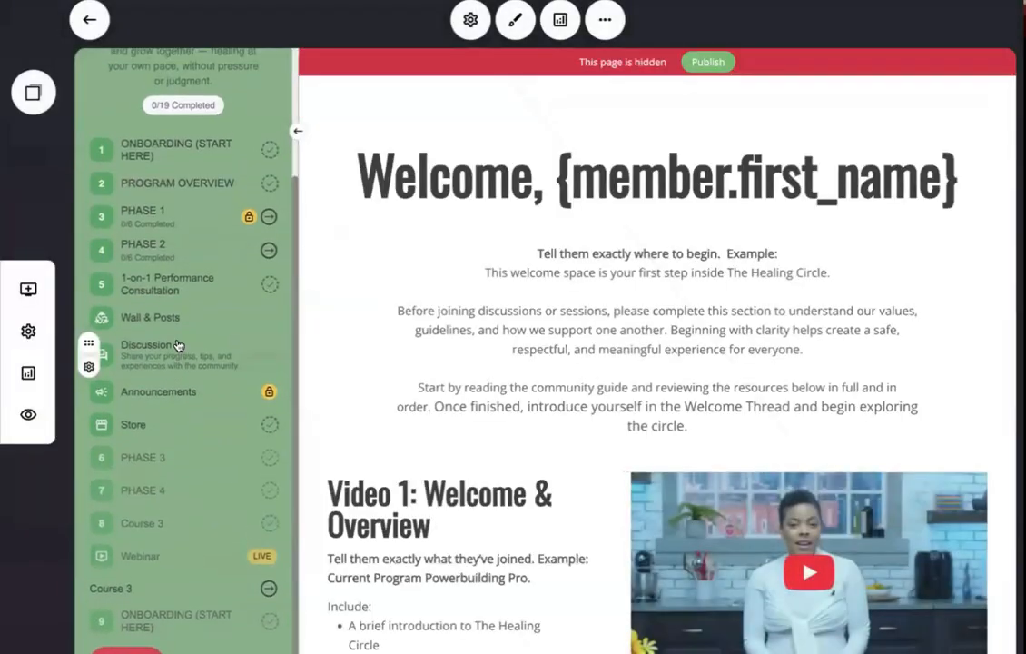
pyautogui.click(89, 636)
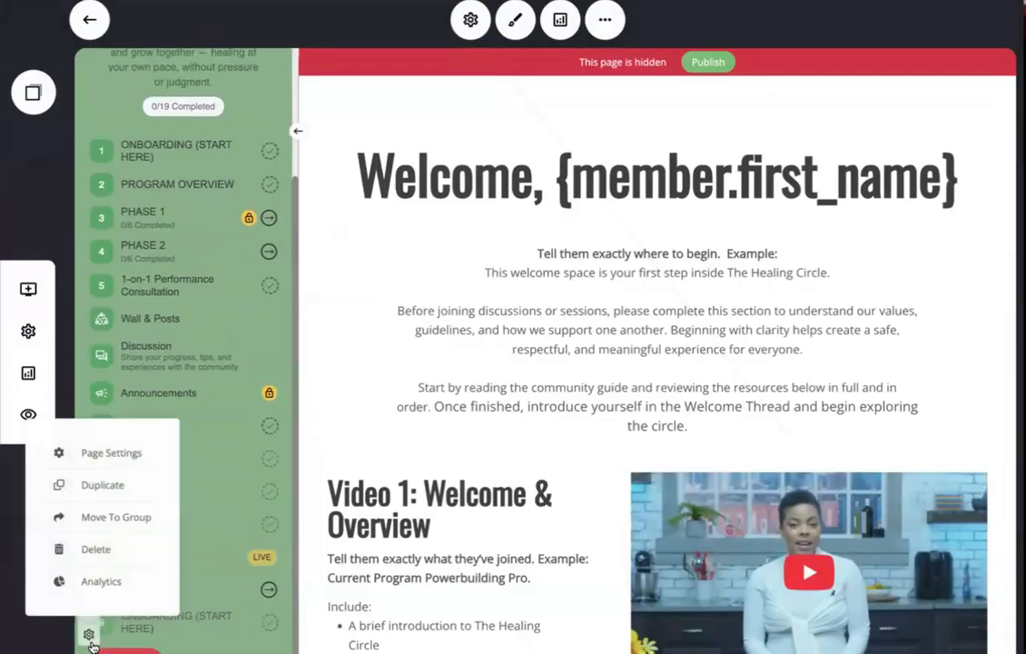
pyautogui.click(115, 519)
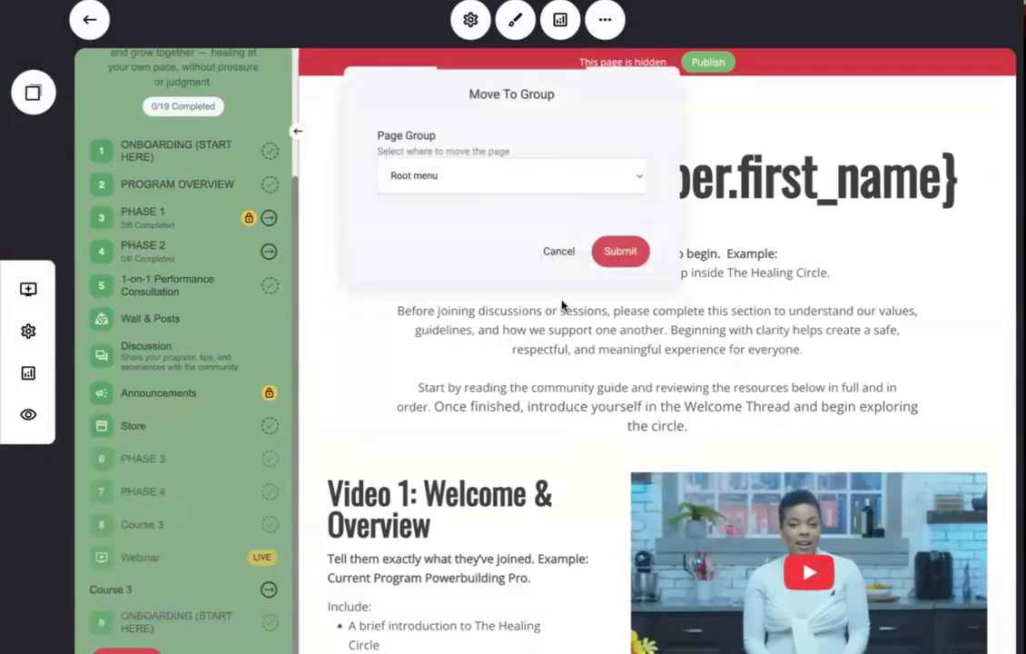
pyautogui.click(460, 179)
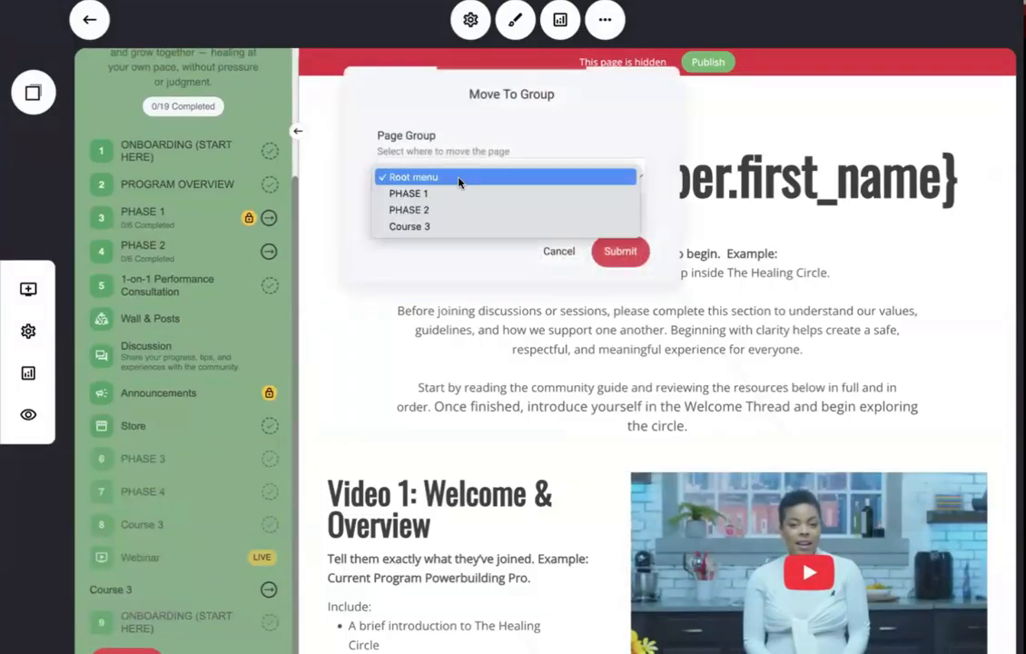
pyautogui.click(423, 225)
pyautogui.click(638, 255)
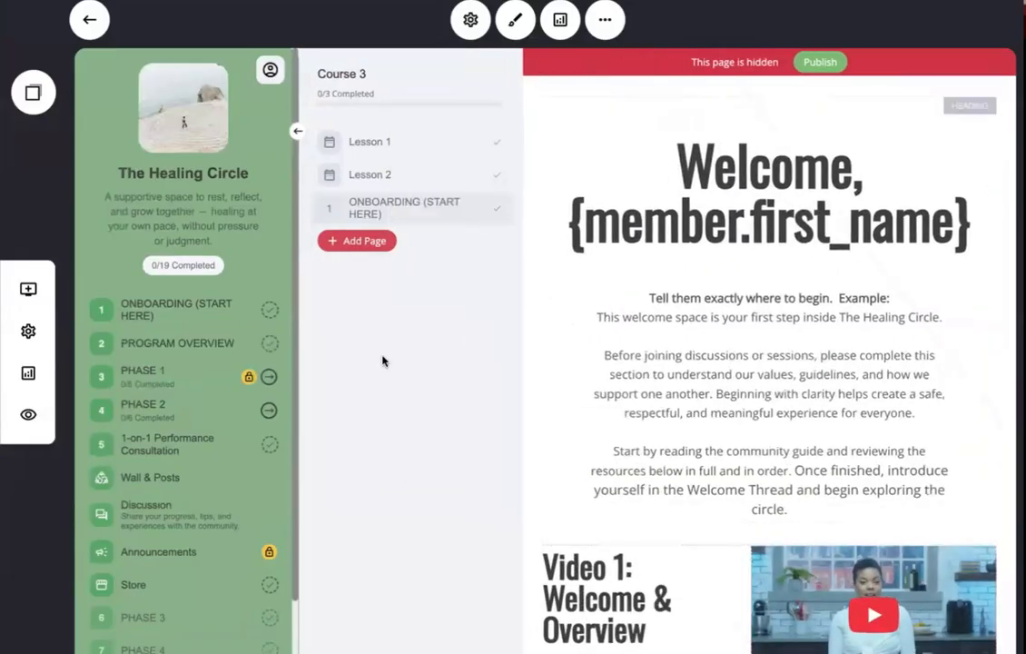
# - Reorder the Course 3 pages so that ONBOARDING (START HERE) comes before Lesson 1
pyautogui.scroll(-2, 172, 604)
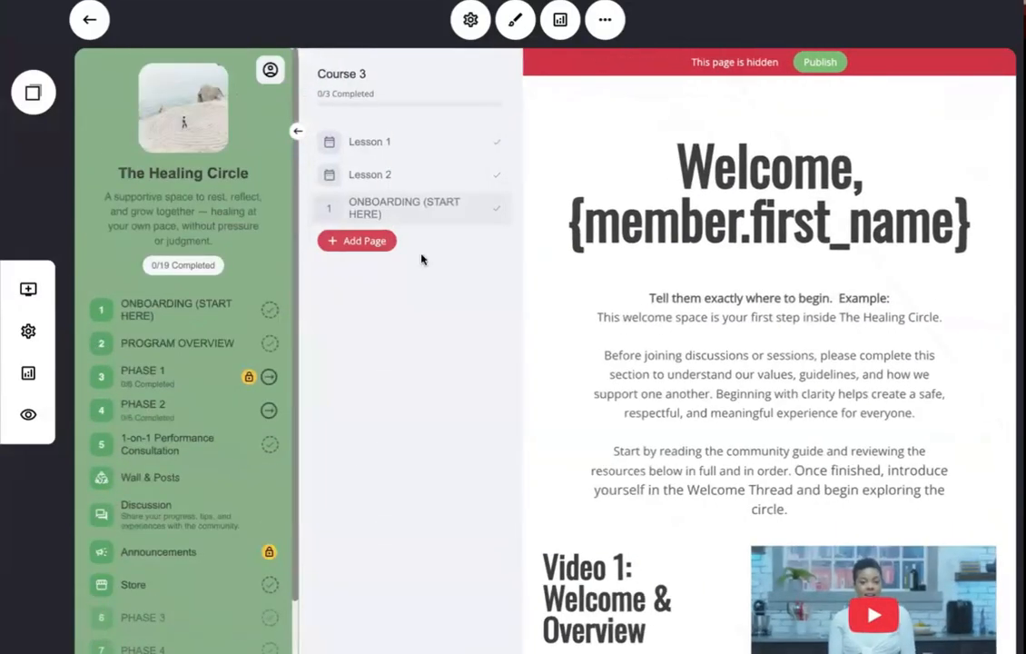
pyautogui.moveTo(319, 198)
pyautogui.moveTo(315, 194); pyautogui.dragTo(324, 123)
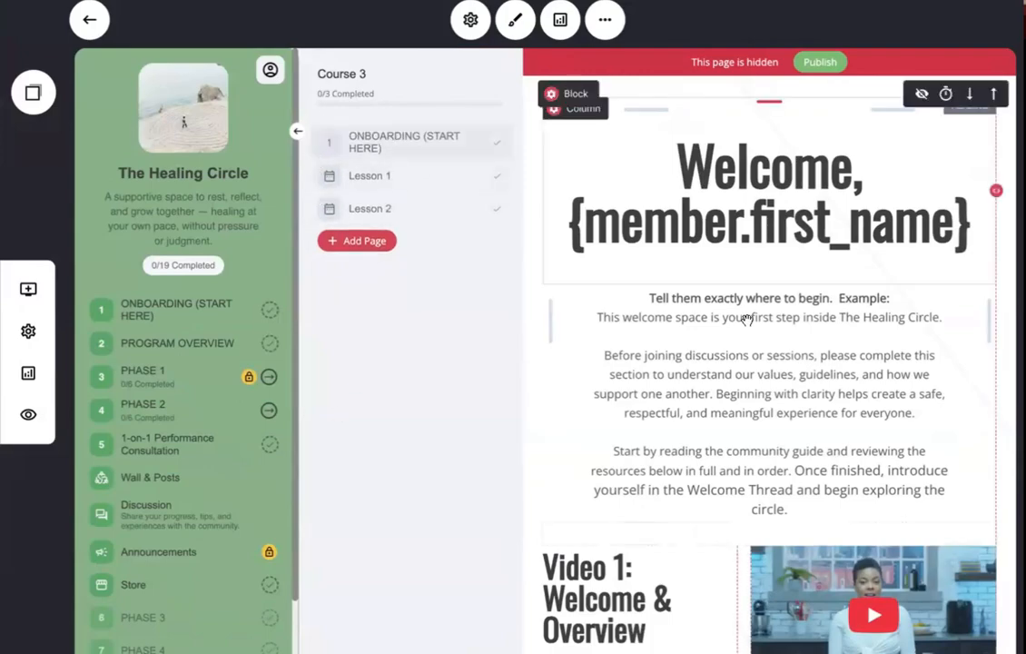
# - Review the copied onboarding page's text and video sections, including with the main navigation collapsed
pyautogui.scroll(-2, 745, 378)
pyautogui.scroll(-15, 744, 320)
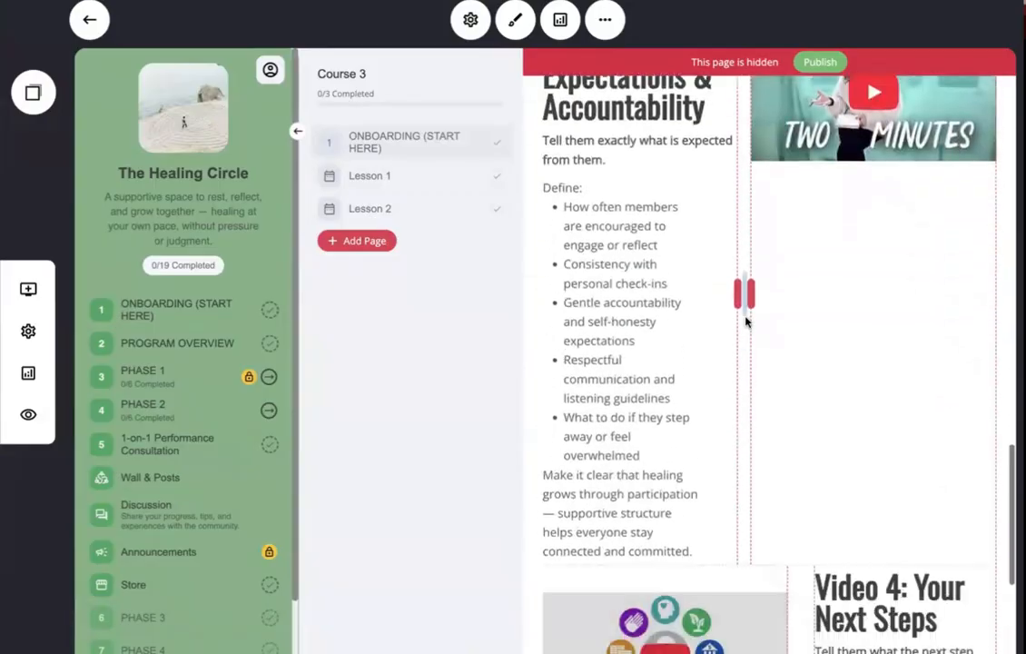
pyautogui.scroll(20, 744, 321)
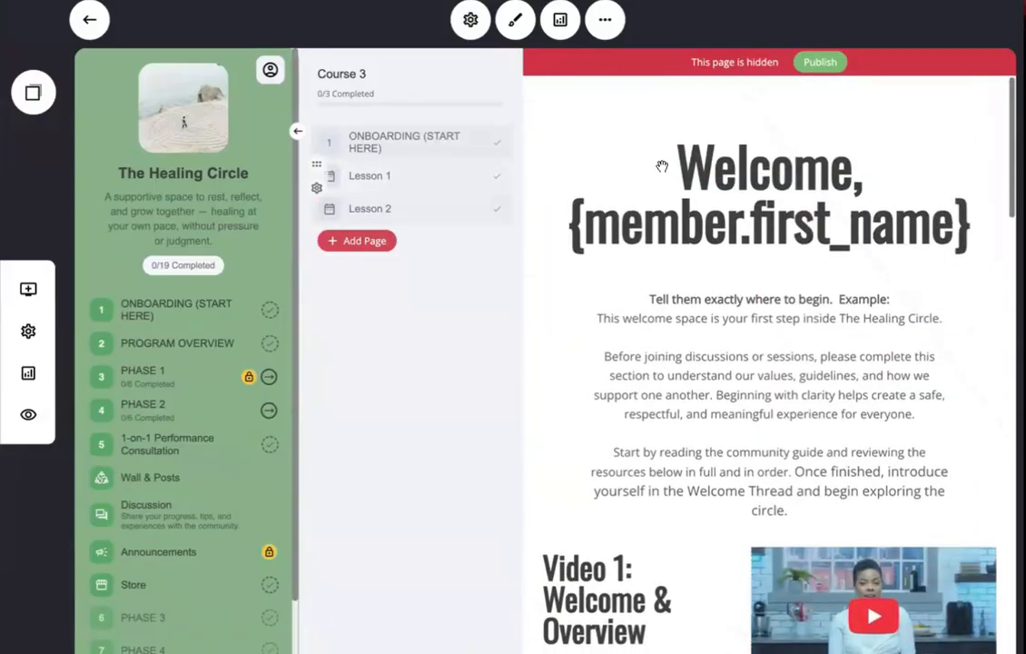
pyautogui.scroll(-15, 735, 298)
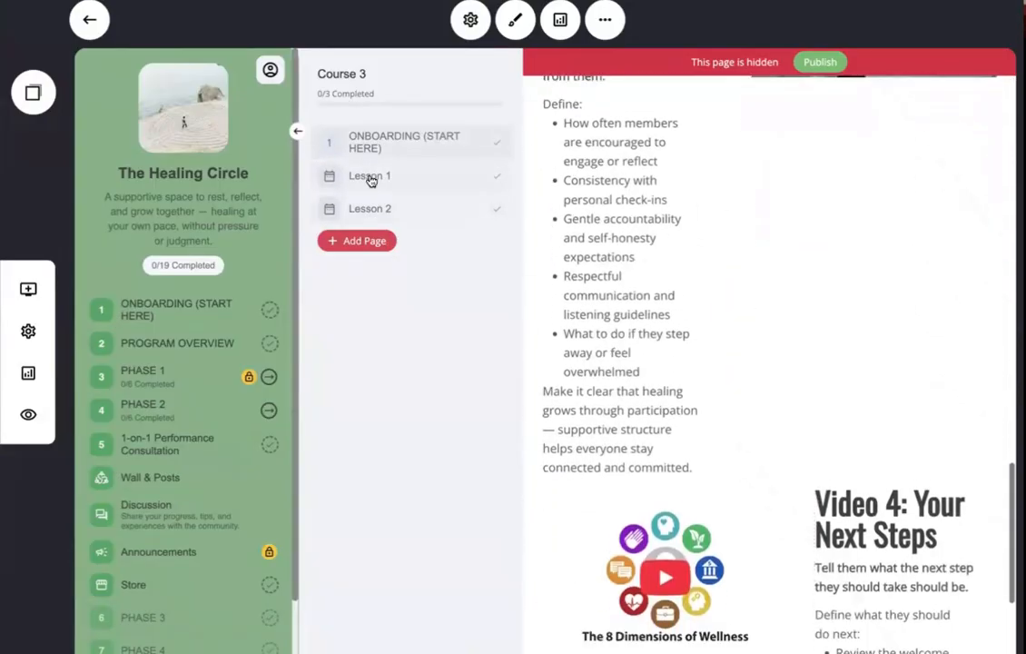
pyautogui.scroll(20, 703, 284)
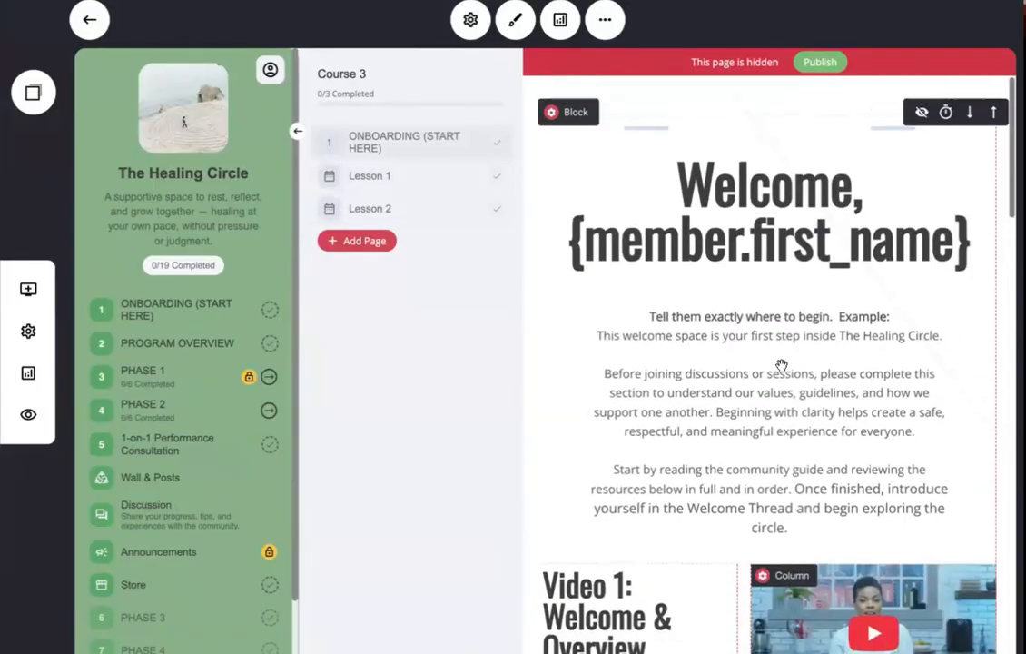
pyautogui.scroll(-5, 764, 391)
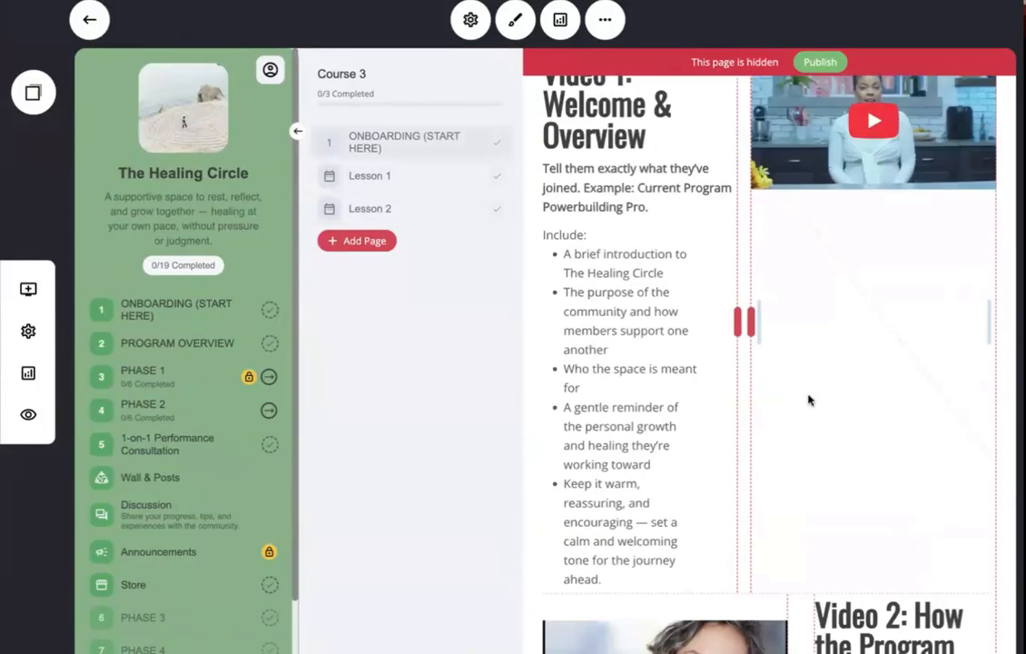
pyautogui.scroll(3, 799, 399)
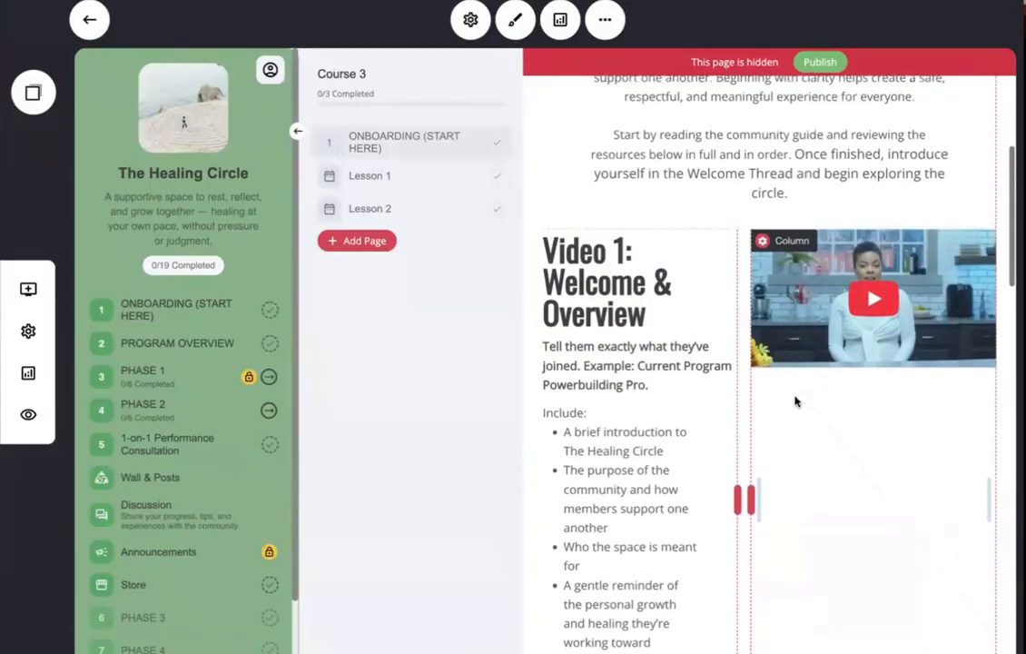
pyautogui.click(293, 134)
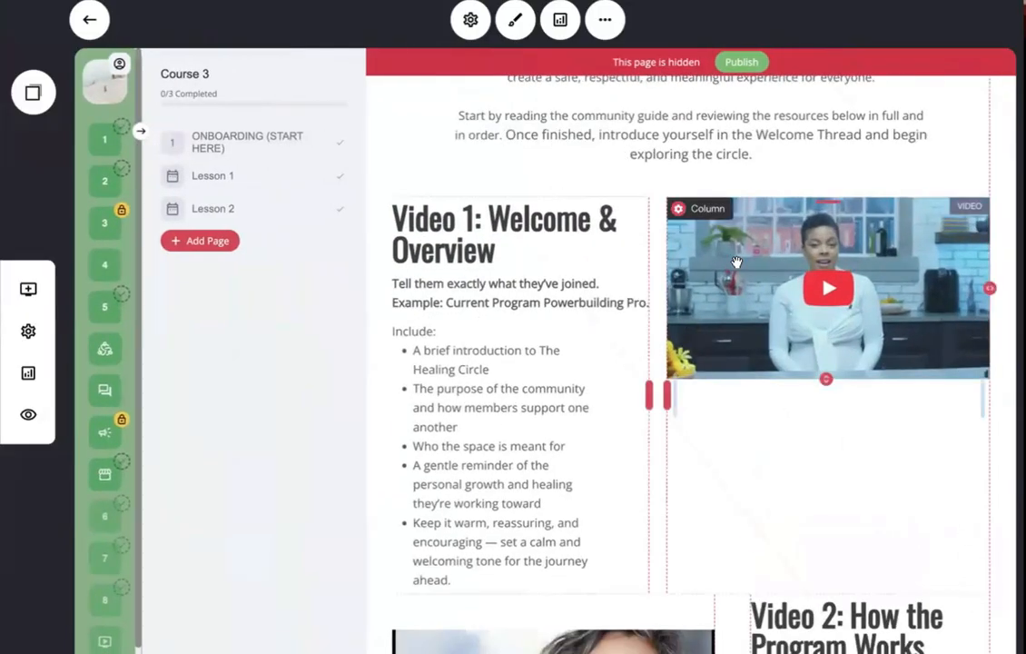
pyautogui.moveTo(737, 262)
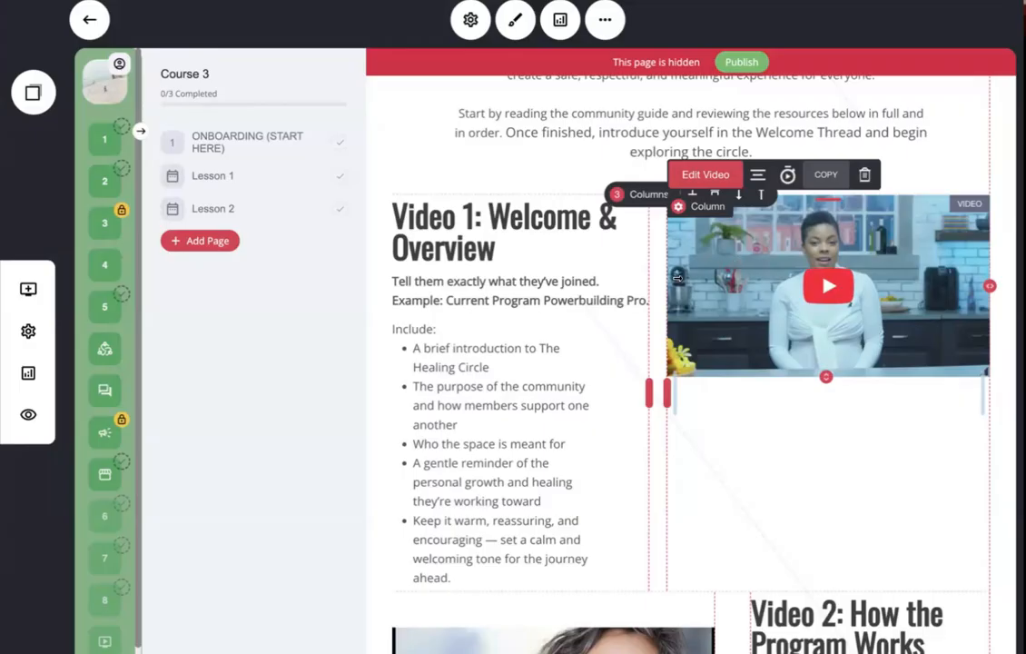
pyautogui.click(142, 133)
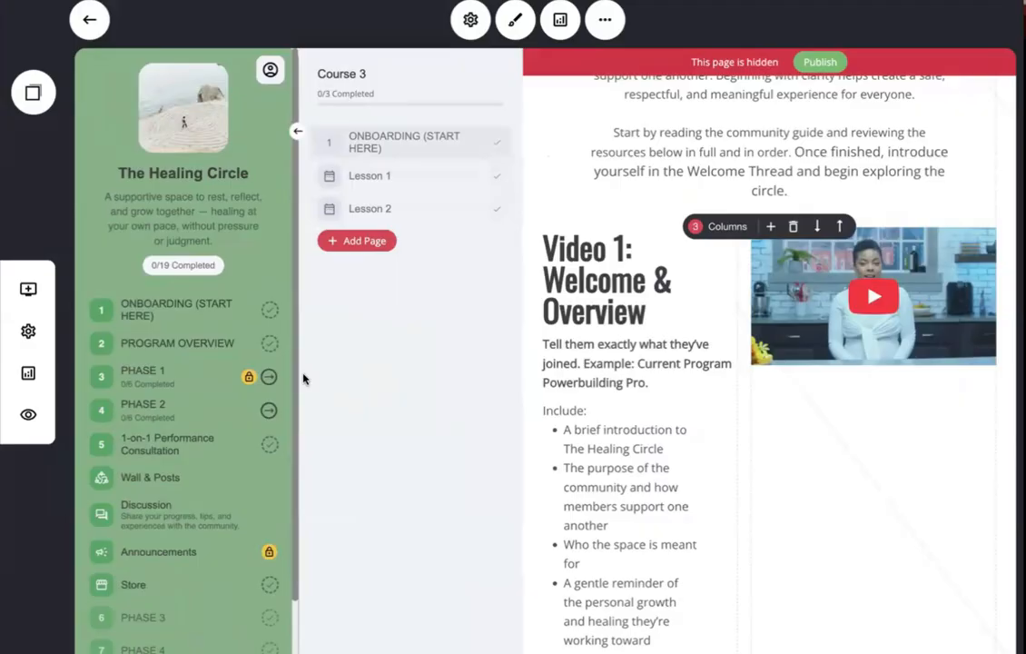
pyautogui.moveTo(165, 383)
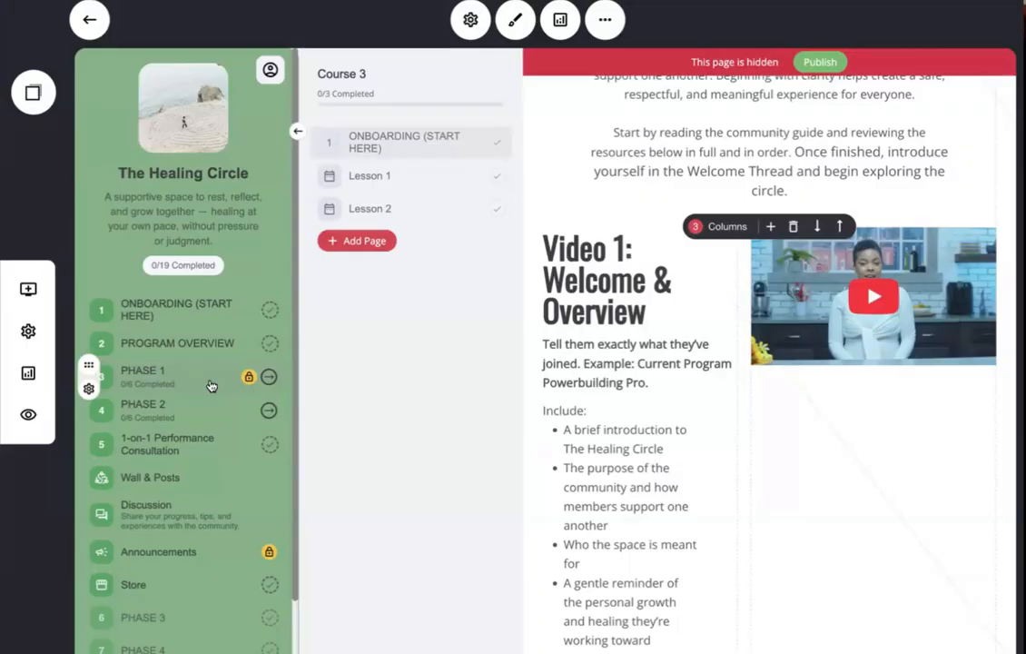
pyautogui.click(89, 389)
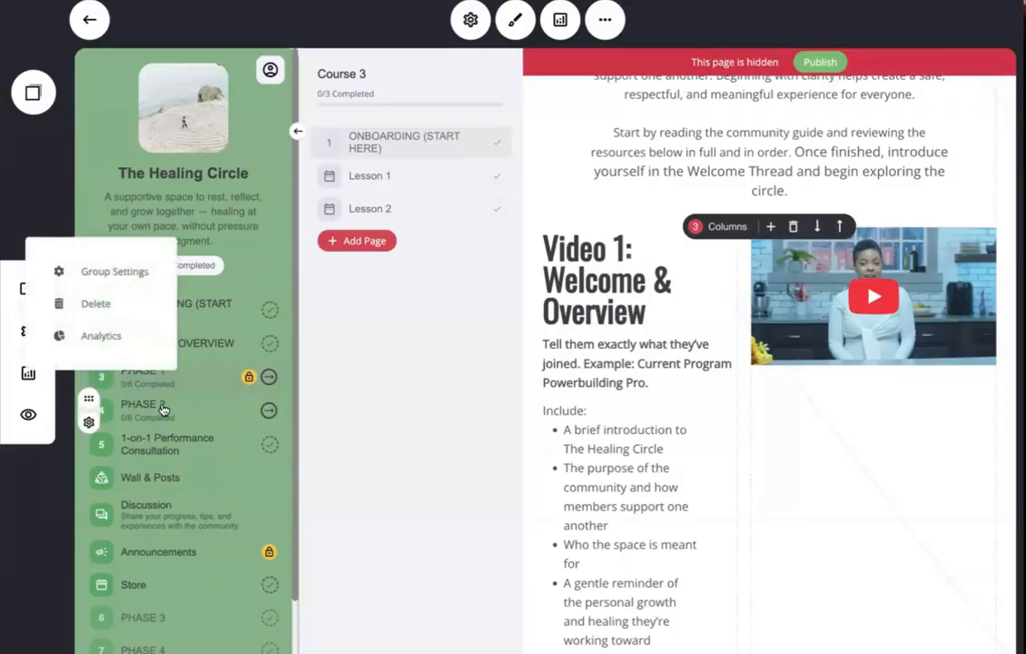
pyautogui.click(433, 413)
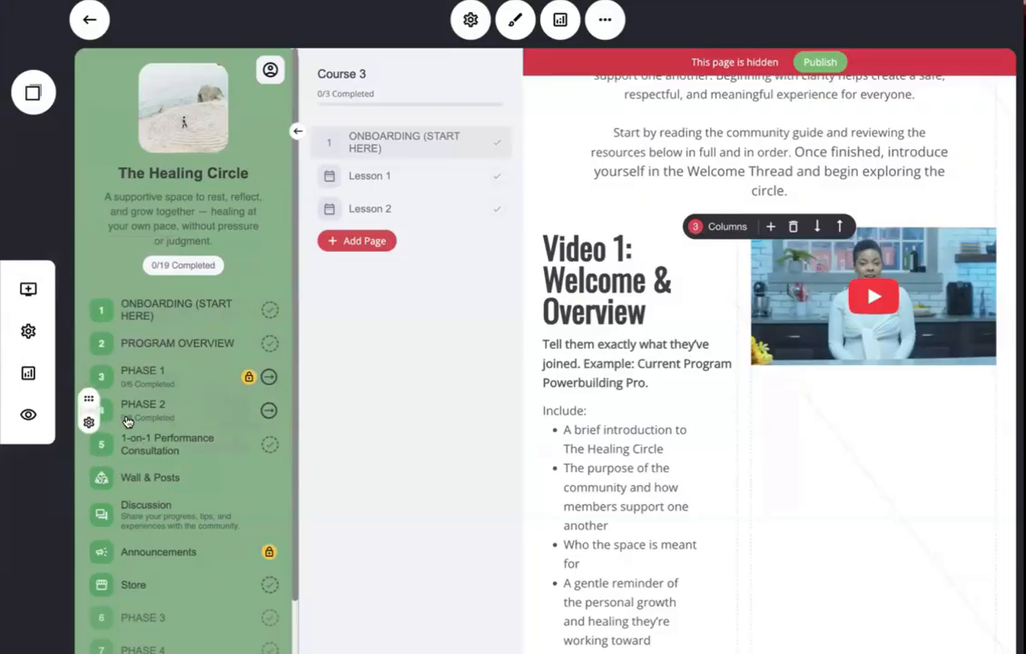
pyautogui.click(90, 424)
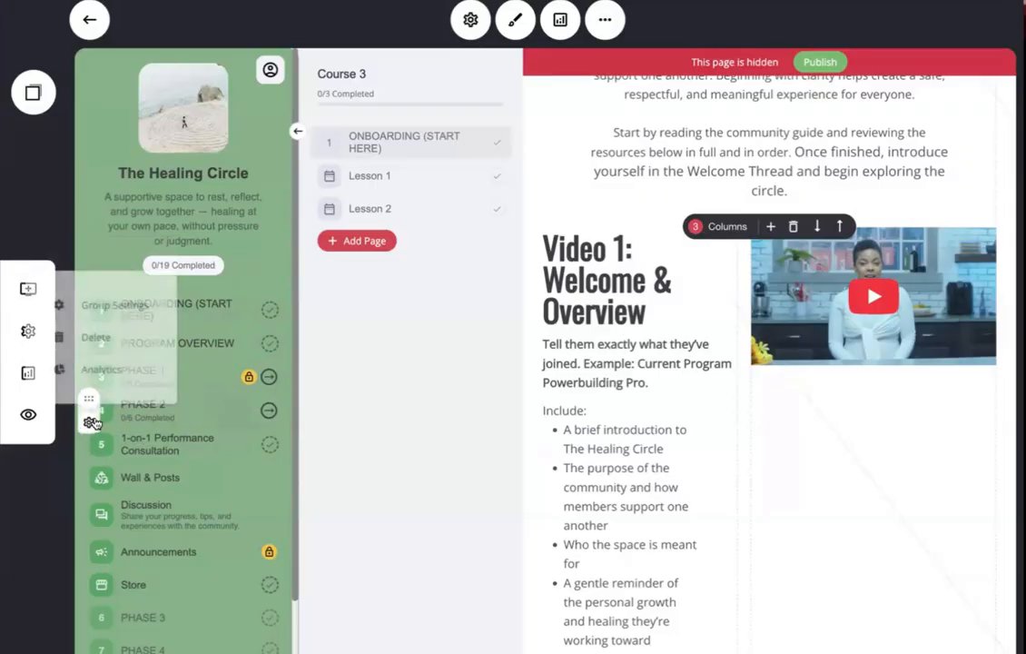
pyautogui.click(420, 384)
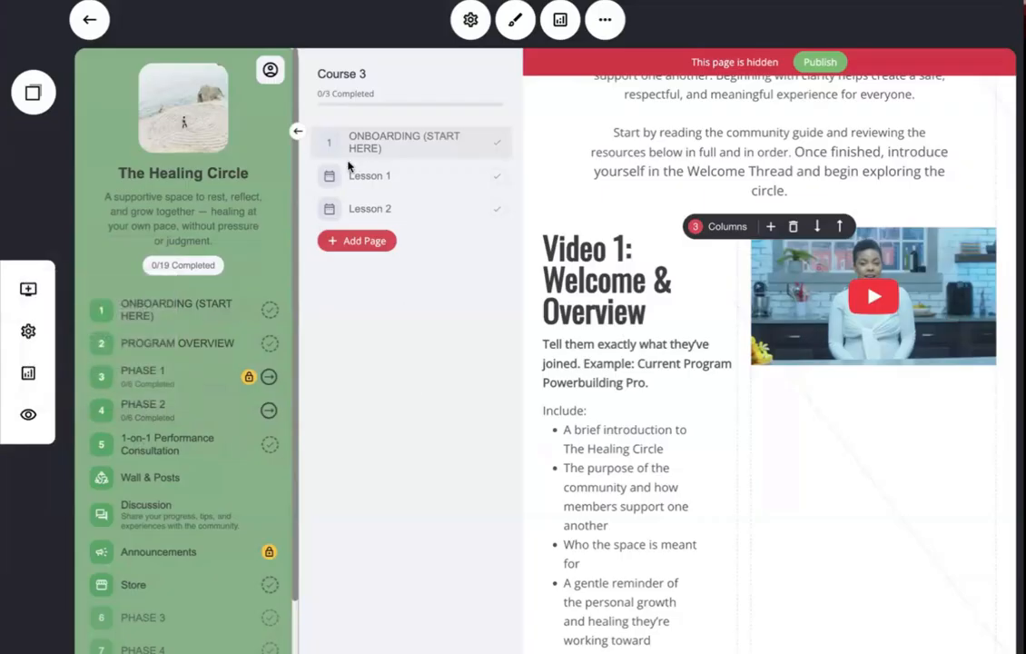
# - Set the Course 3 group's layout in the navigation bar to Number in its group settings
pyautogui.scroll(-2, 231, 492)
pyautogui.scroll(1, 136, 636)
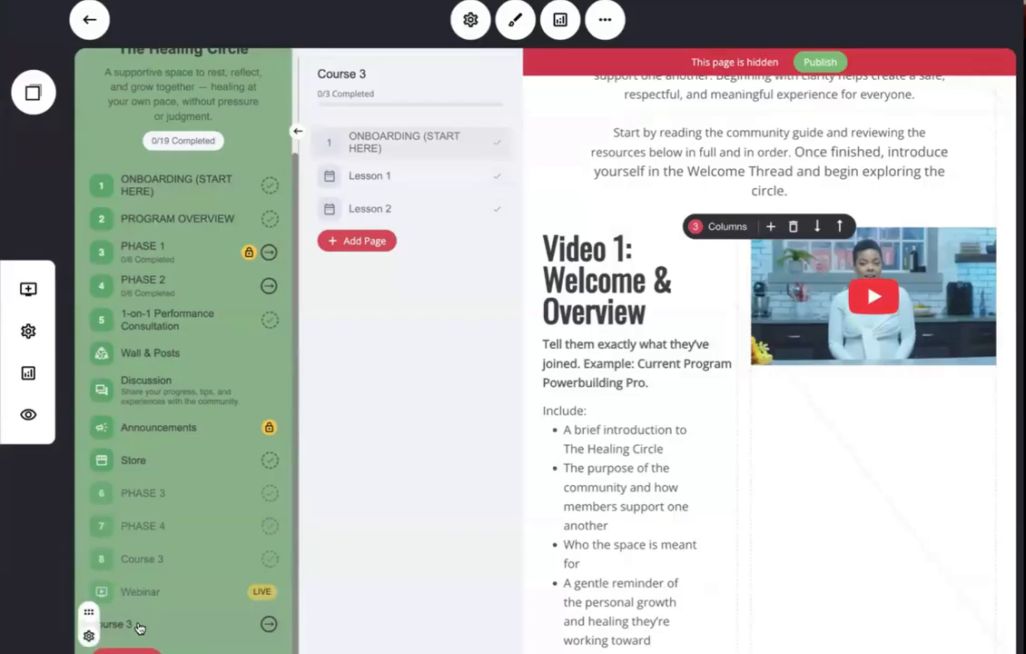
pyautogui.click(89, 637)
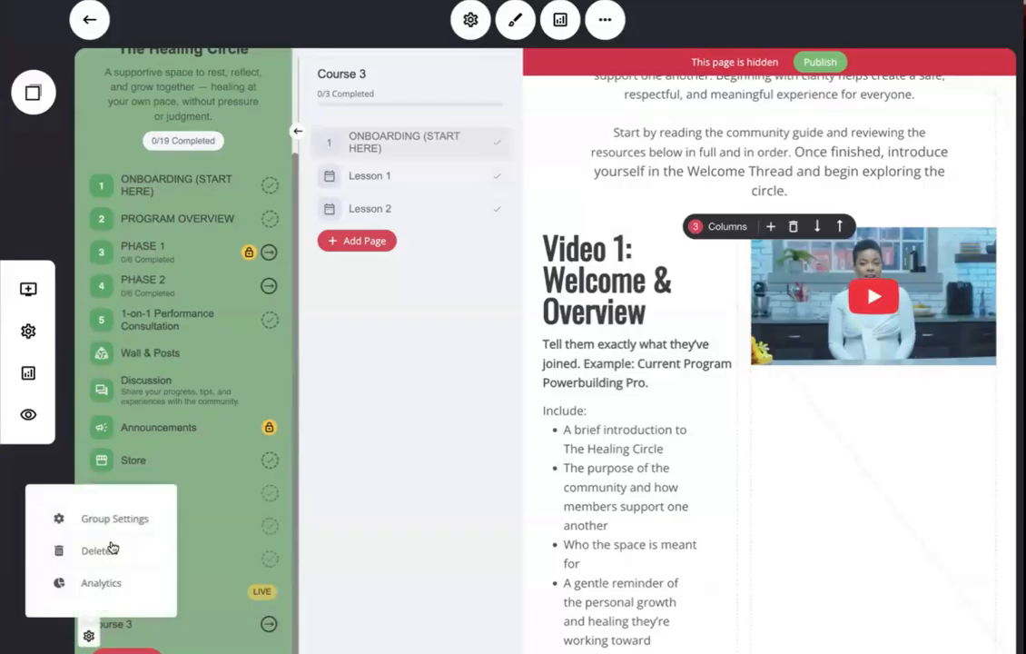
pyautogui.click(105, 522)
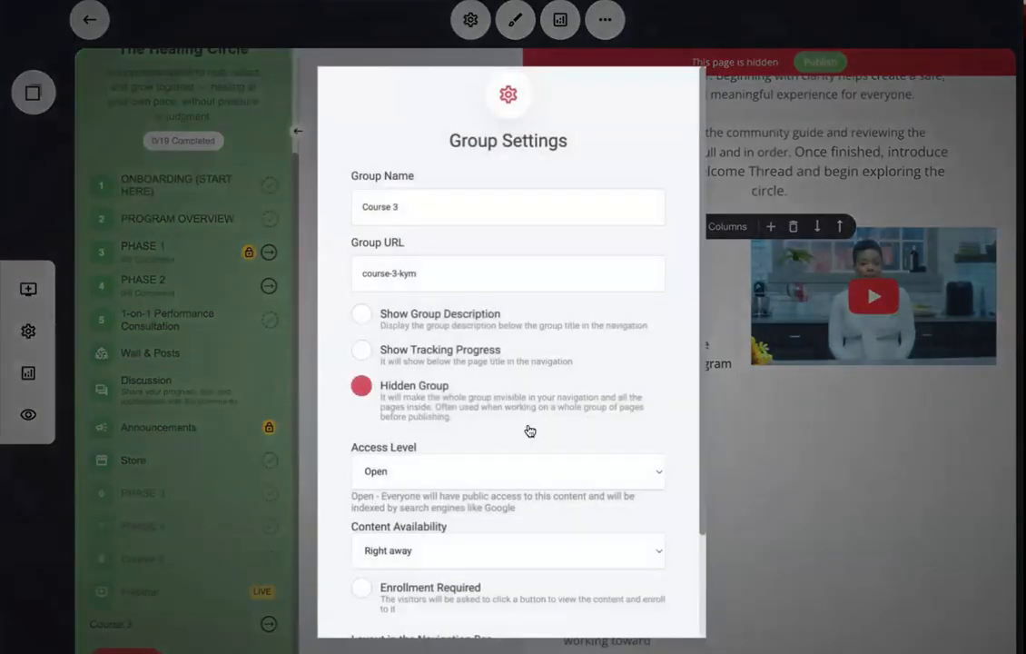
pyautogui.scroll(-2, 527, 428)
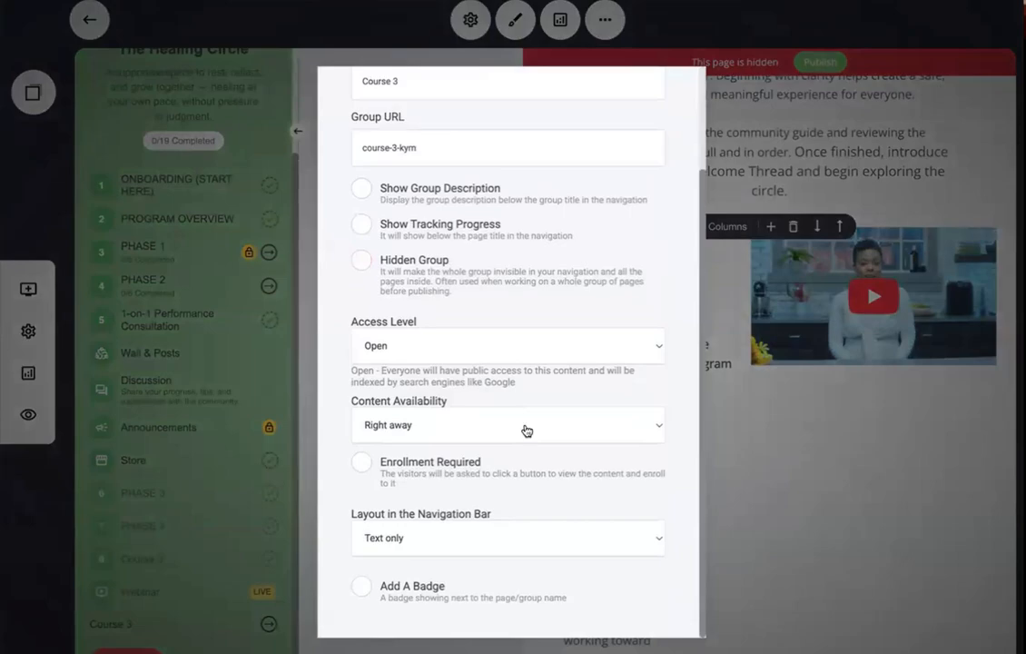
pyautogui.scroll(2, 542, 465)
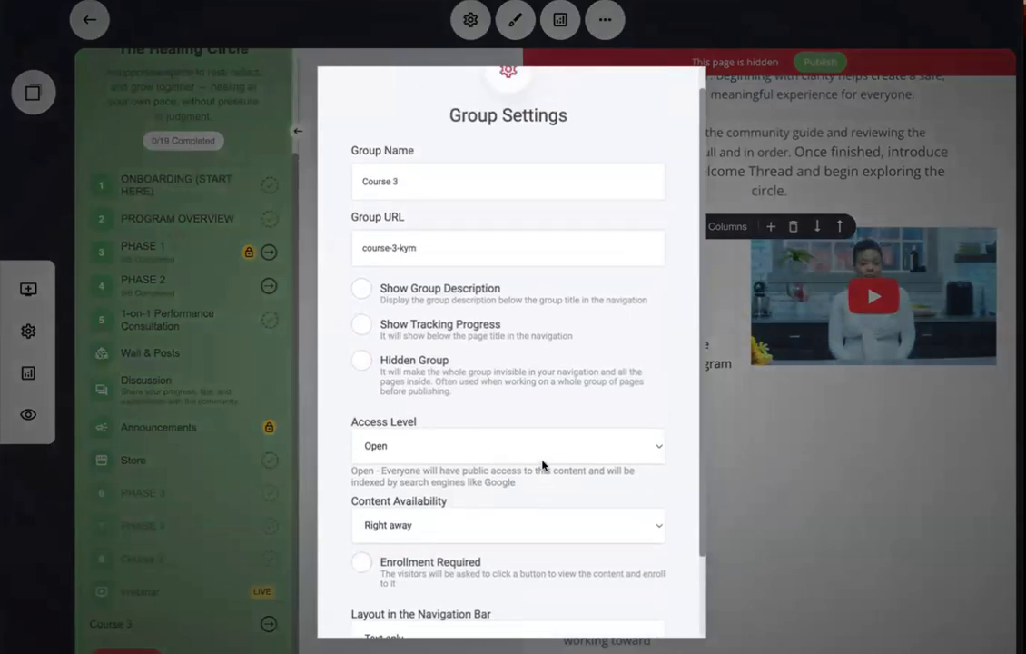
pyautogui.scroll(-2, 542, 465)
pyautogui.click(417, 545)
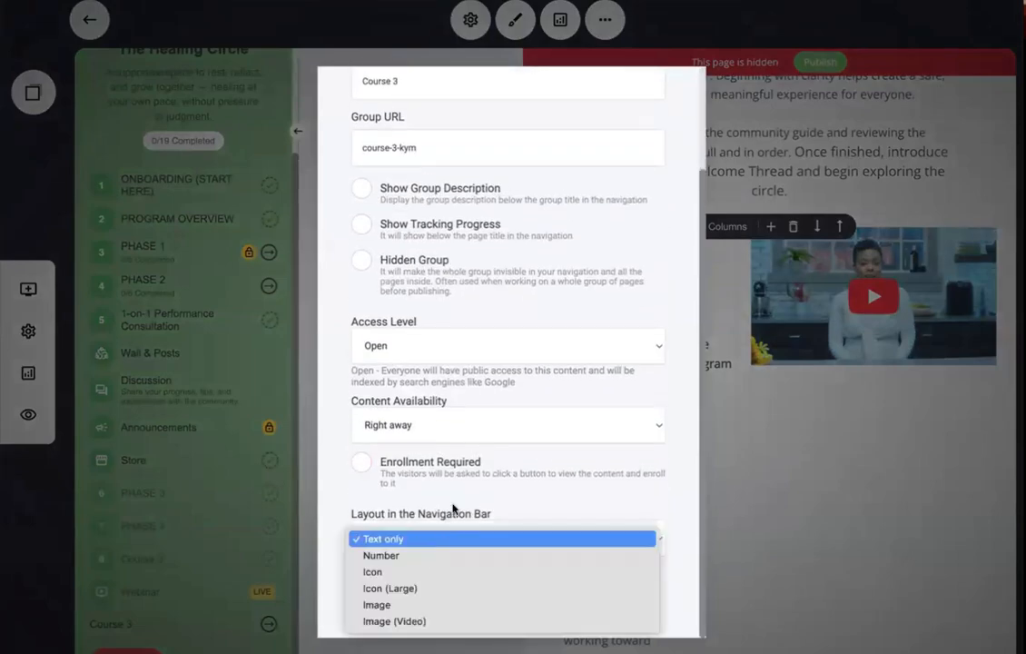
pyautogui.click(393, 555)
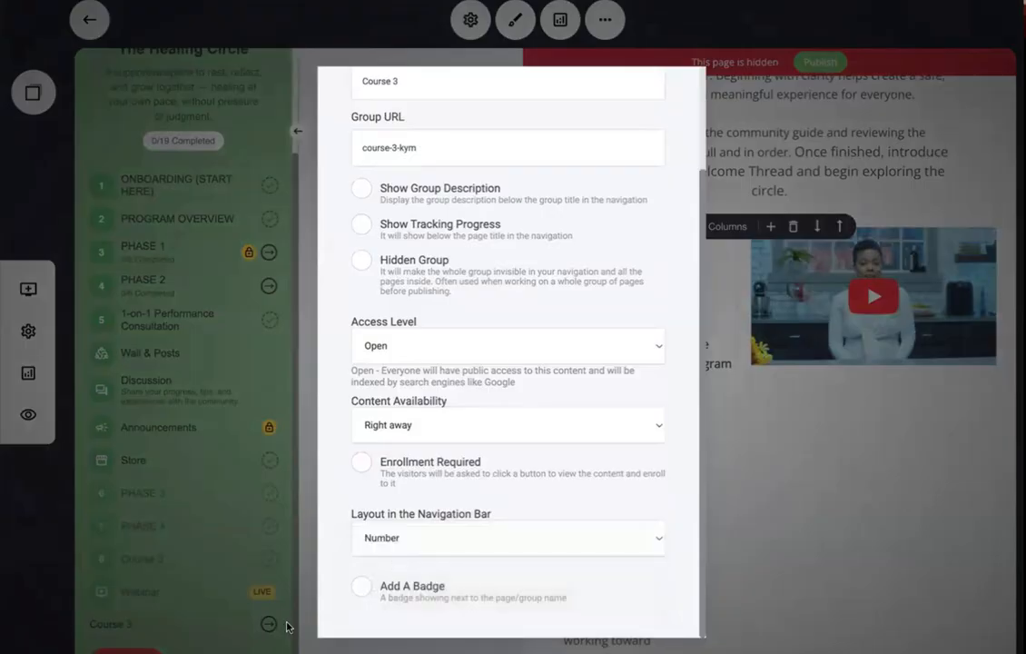
# - Set the Course 3 group's layout in the navigation bar to Icon in its group settings
pyautogui.click(715, 570)
pyautogui.click(90, 638)
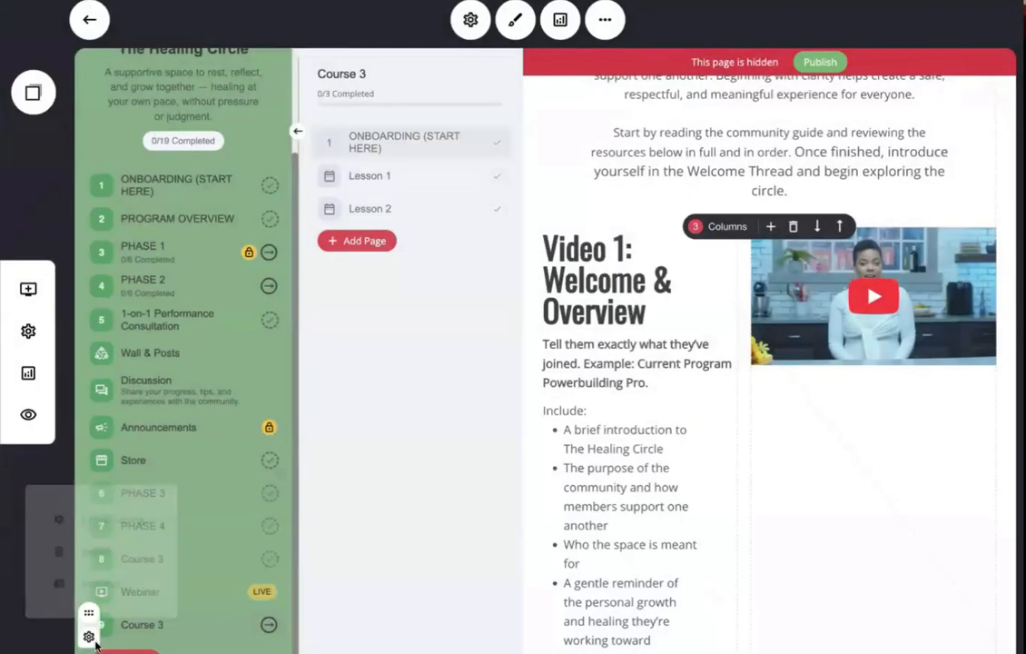
pyautogui.click(92, 520)
pyautogui.click(447, 551)
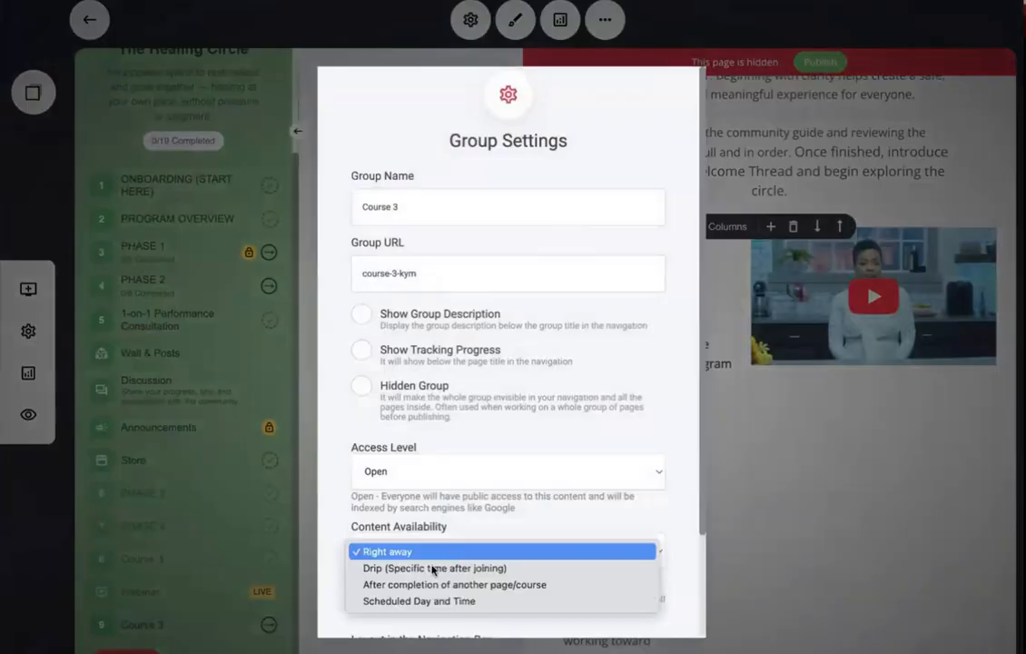
pyautogui.scroll(-1, 363, 531)
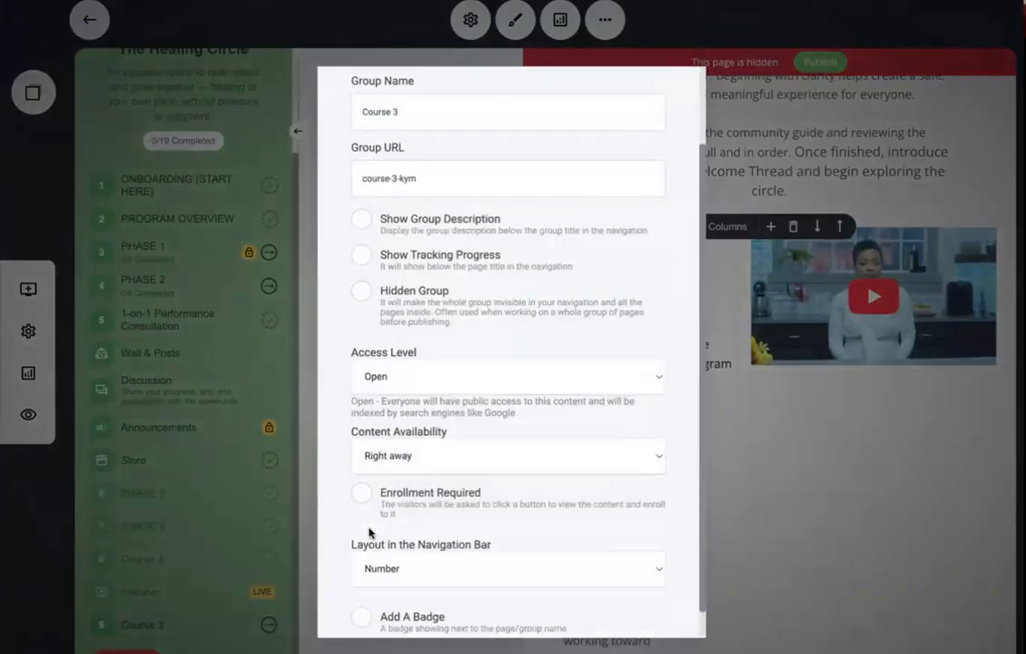
pyautogui.scroll(-1, 369, 532)
pyautogui.click(367, 535)
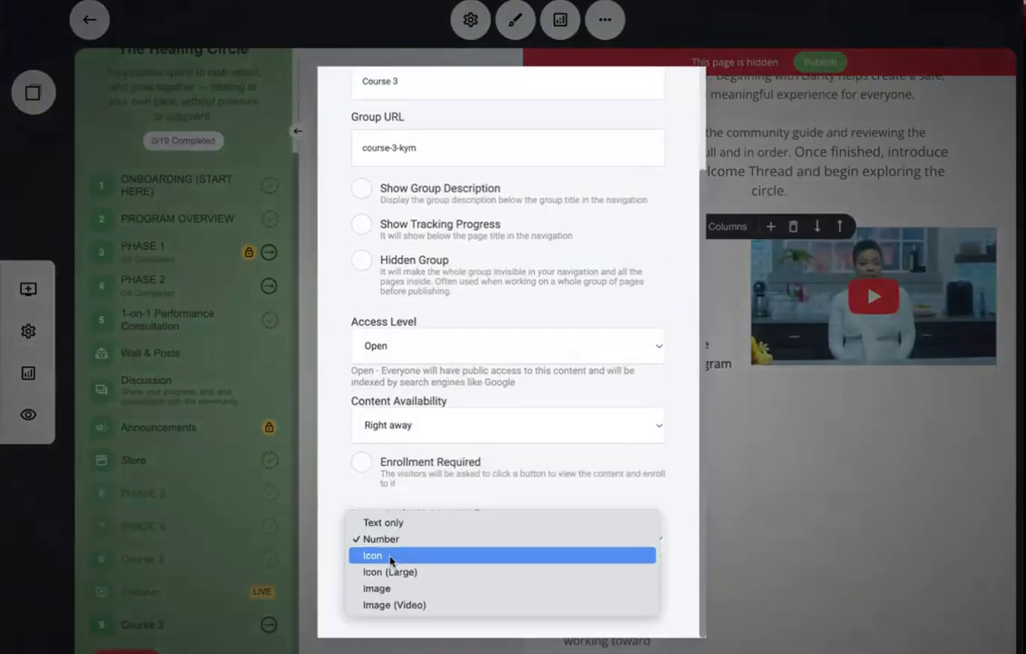
pyautogui.click(390, 556)
# - Choose the screen-with-plus icon as the Course 3 group's option icon and close its group settings
pyautogui.scroll(-1, 392, 566)
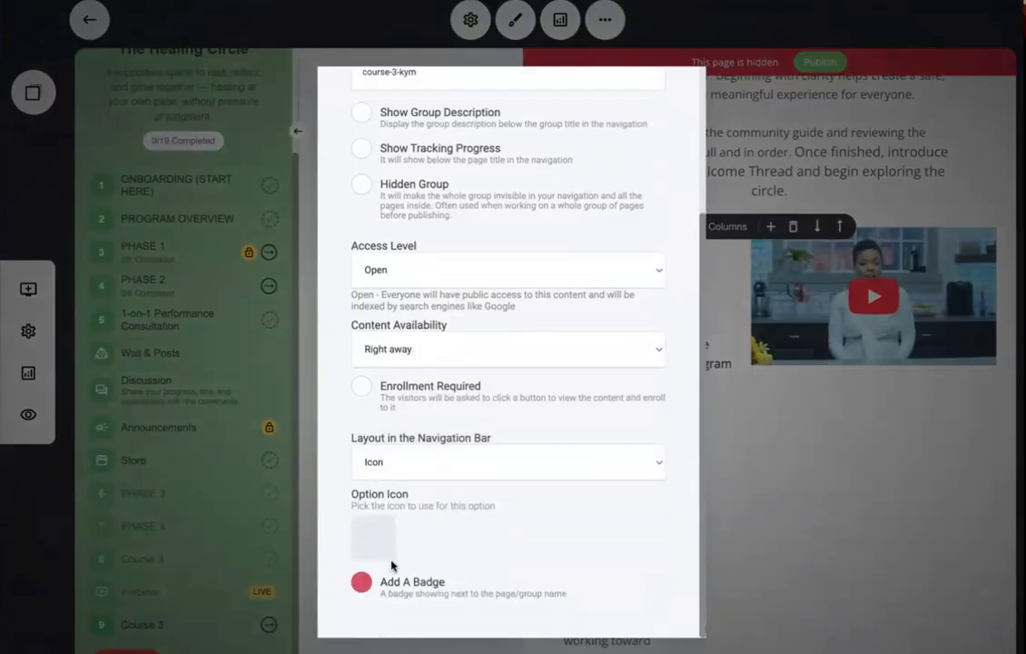
pyautogui.click(383, 542)
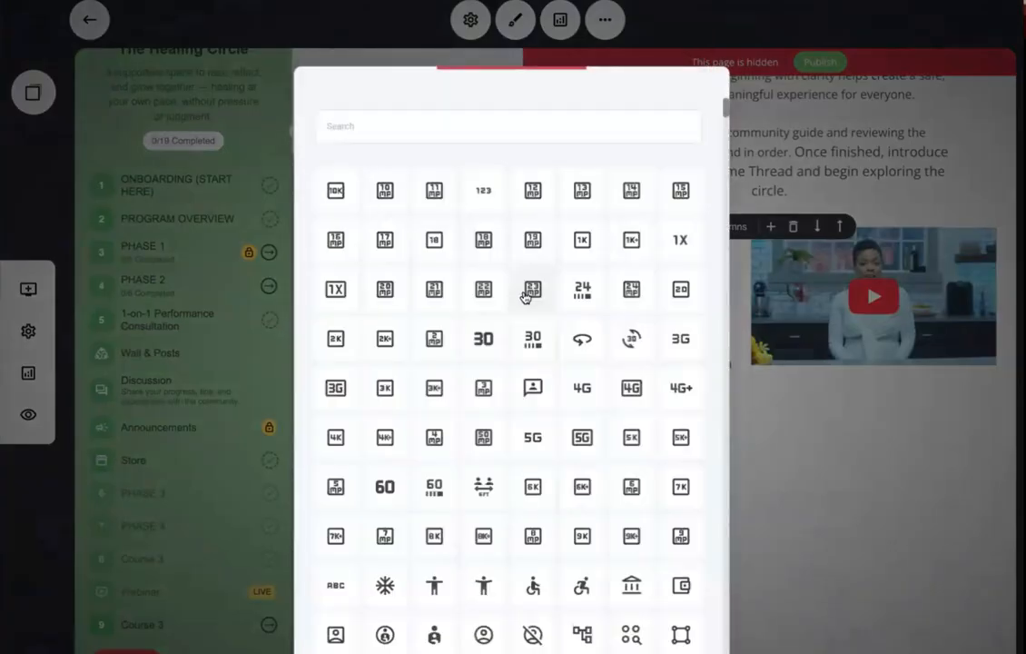
pyautogui.scroll(-15, 524, 295)
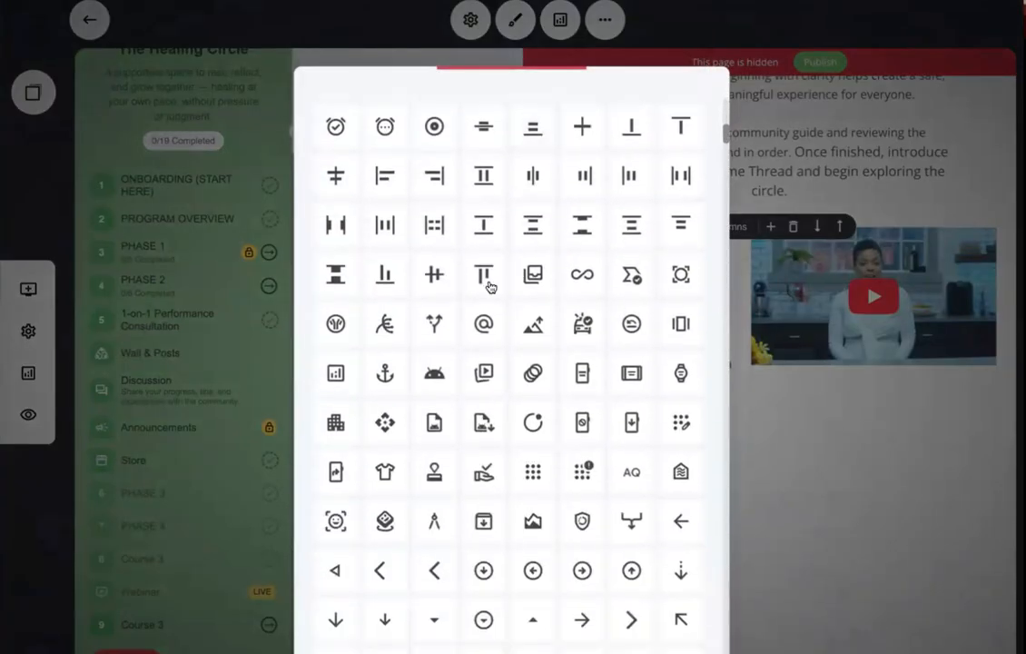
pyautogui.scroll(3, 489, 287)
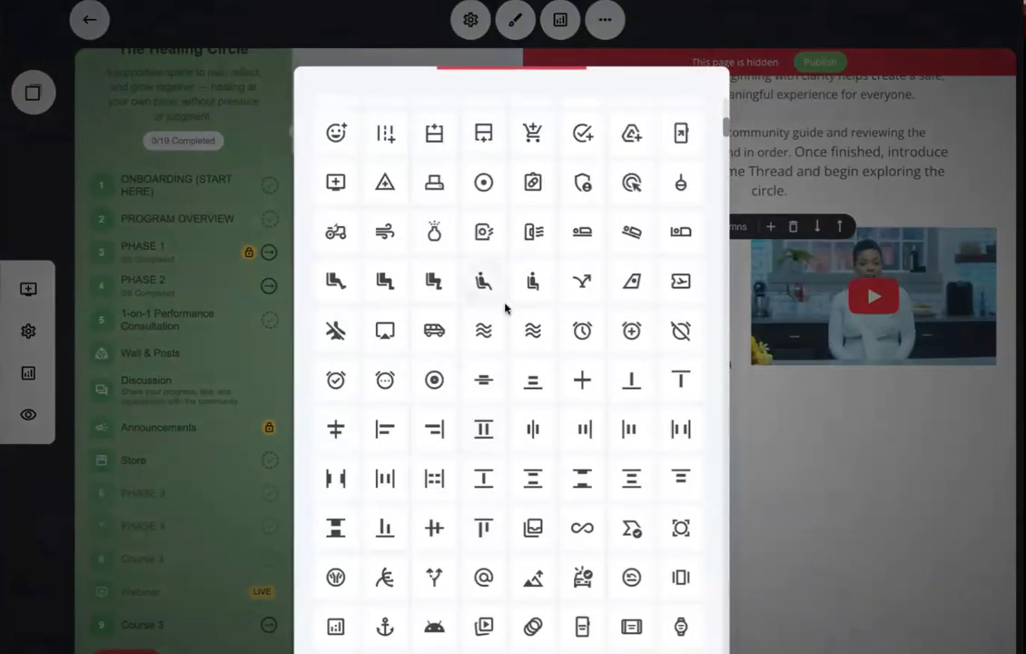
pyautogui.click(335, 183)
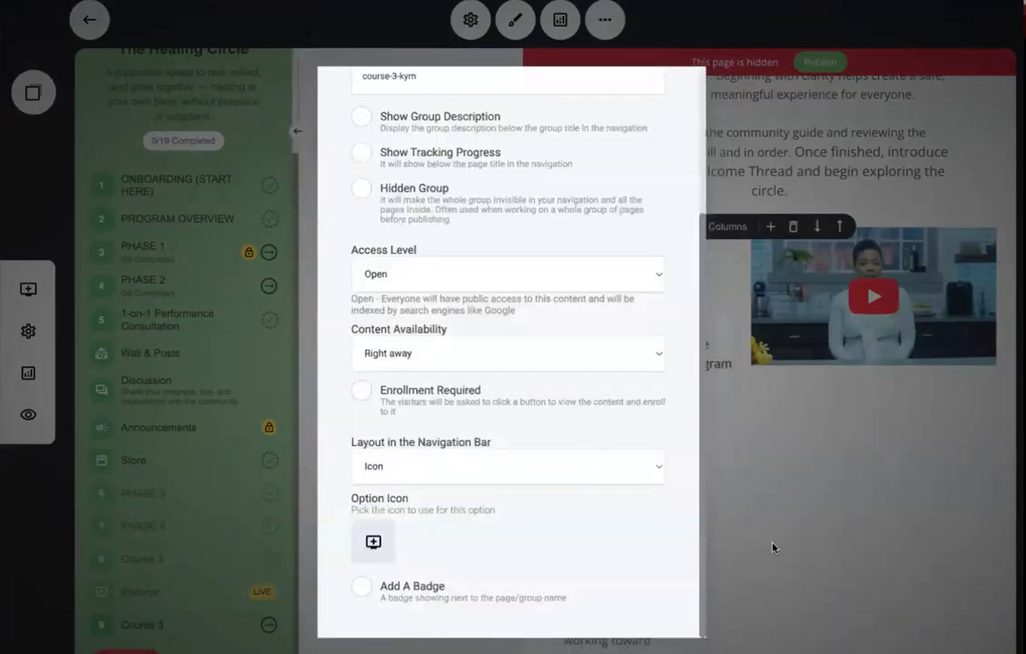
pyautogui.click(751, 487)
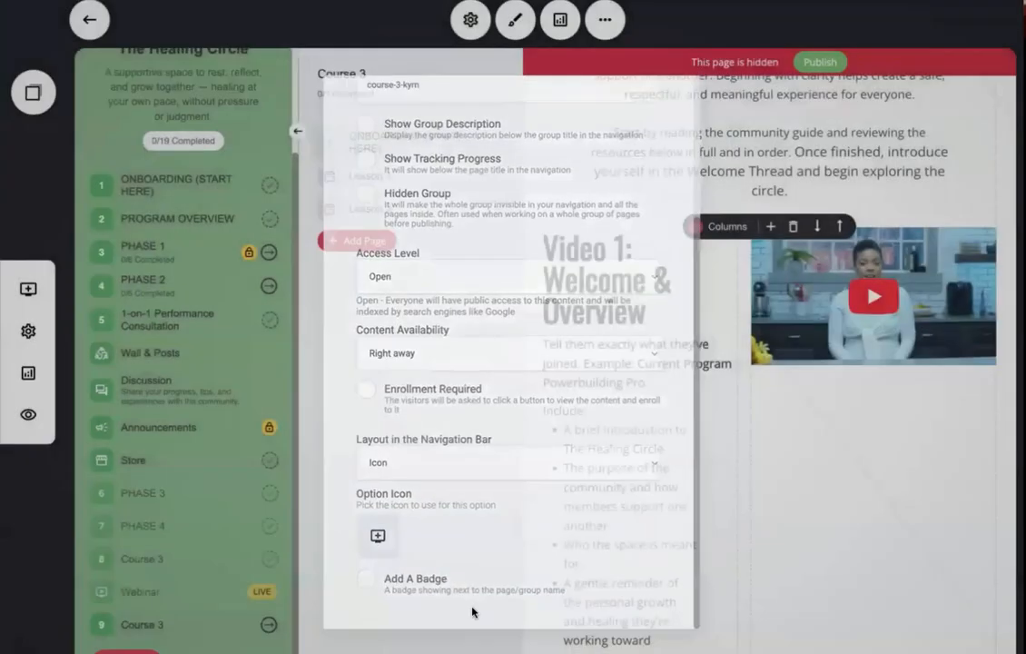
# - Review the navigation bar layout options available in the Course 3 group's settings without changing them
pyautogui.moveTo(167, 627)
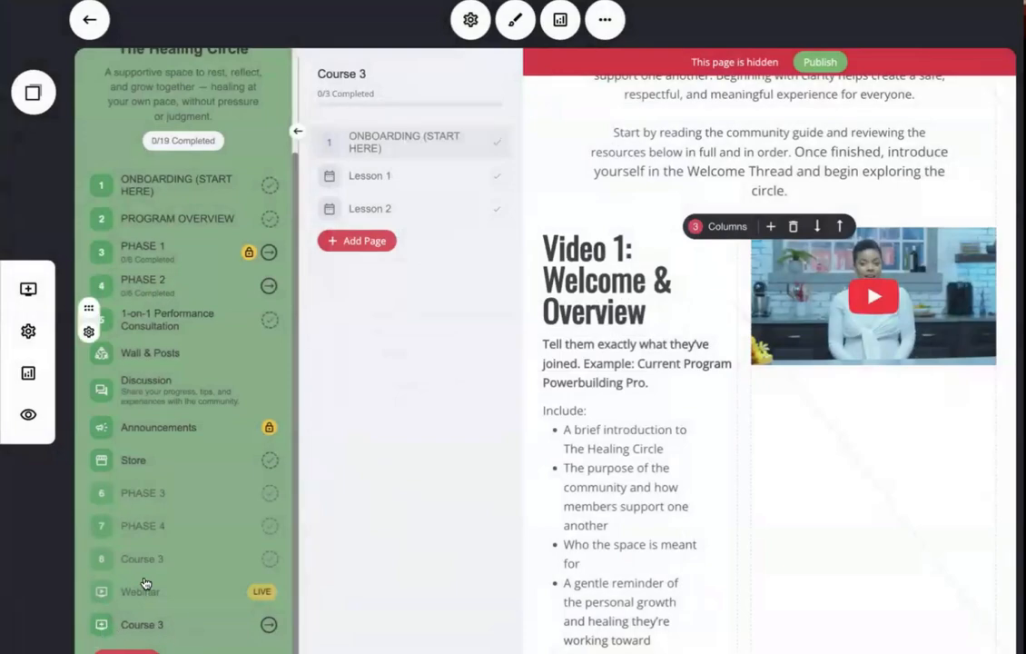
pyautogui.click(90, 637)
pyautogui.click(127, 522)
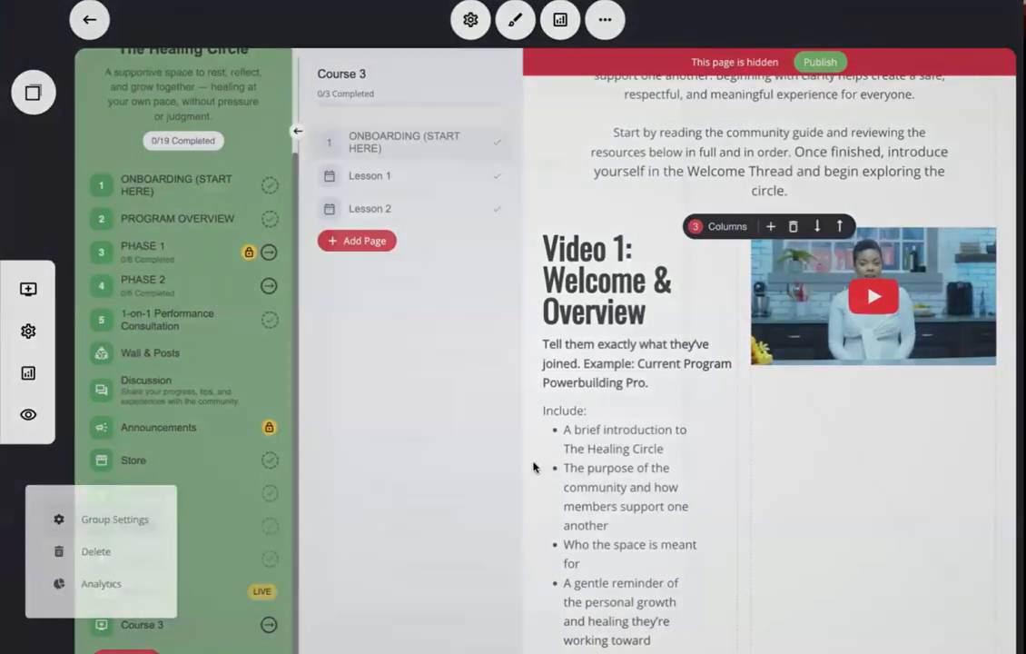
pyautogui.scroll(-4, 513, 472)
pyautogui.click(454, 466)
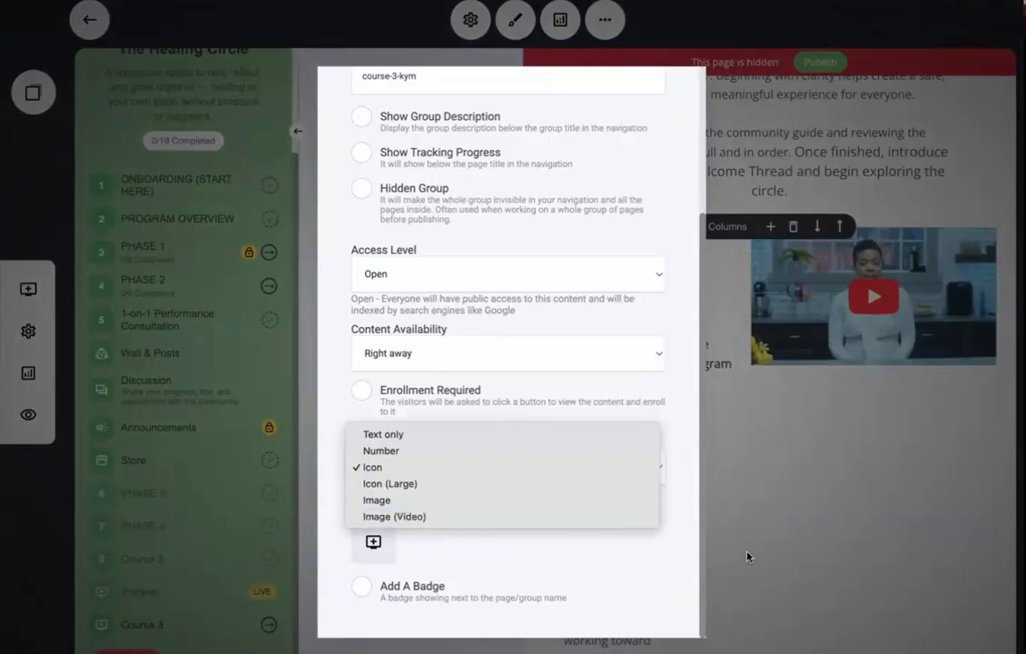
pyautogui.click(778, 514)
pyautogui.click(778, 514)
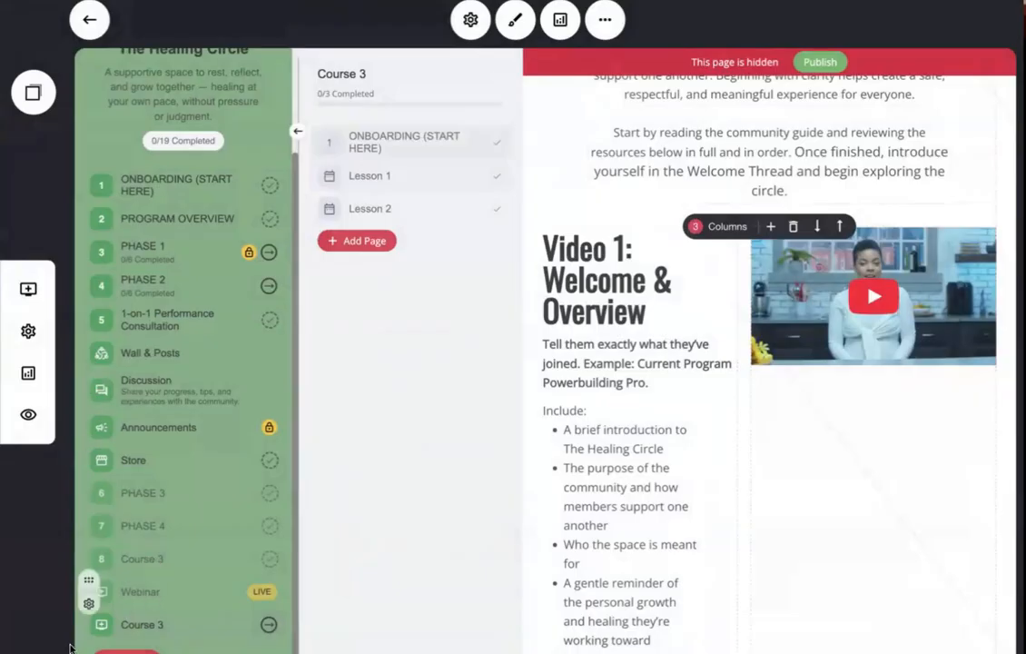
# - Move the Course 3 group up the main navigation so it sits directly below PHASE 2
pyautogui.moveTo(88, 614); pyautogui.dragTo(101, 352)
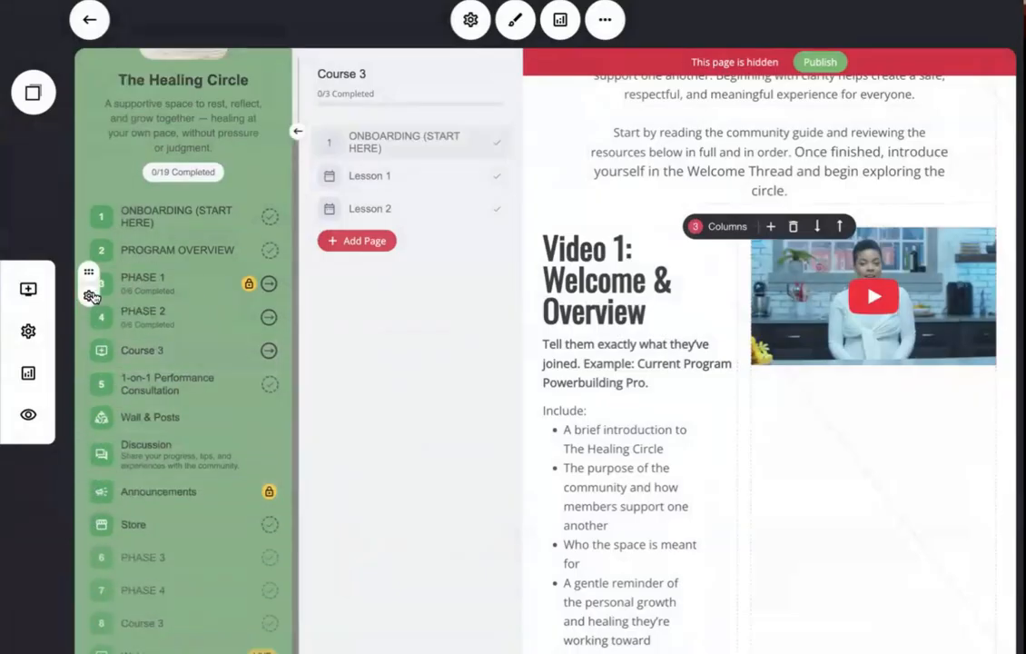
# - Rename the PHASE 1 group as Module 1 in its group settings
pyautogui.click(87, 271)
pyautogui.click(102, 179)
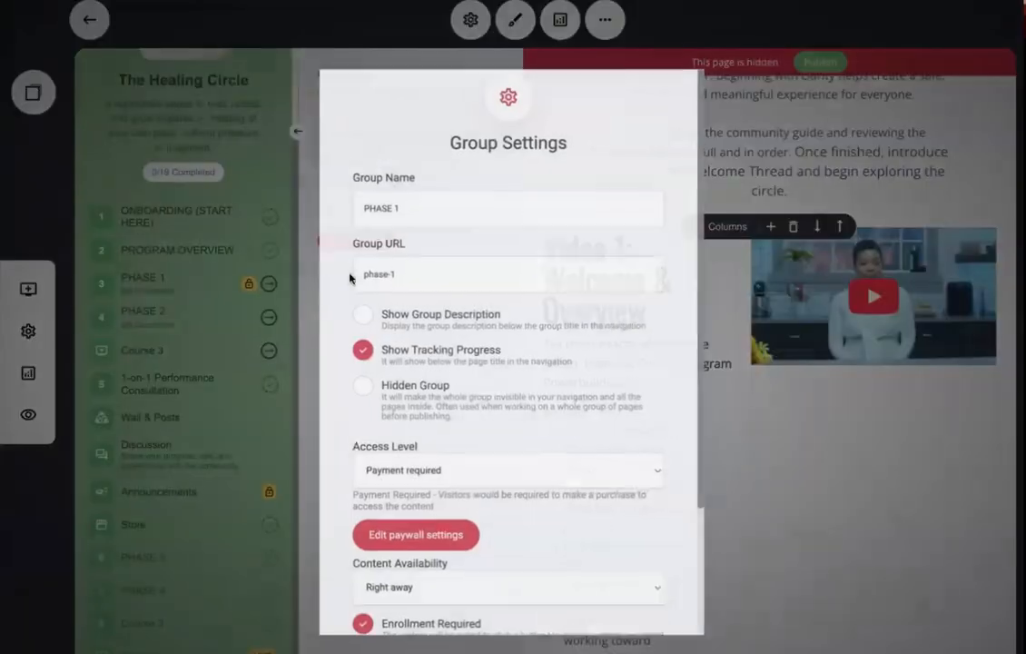
pyautogui.click(388, 206)
pyautogui.hotkey('shift', 'Home')
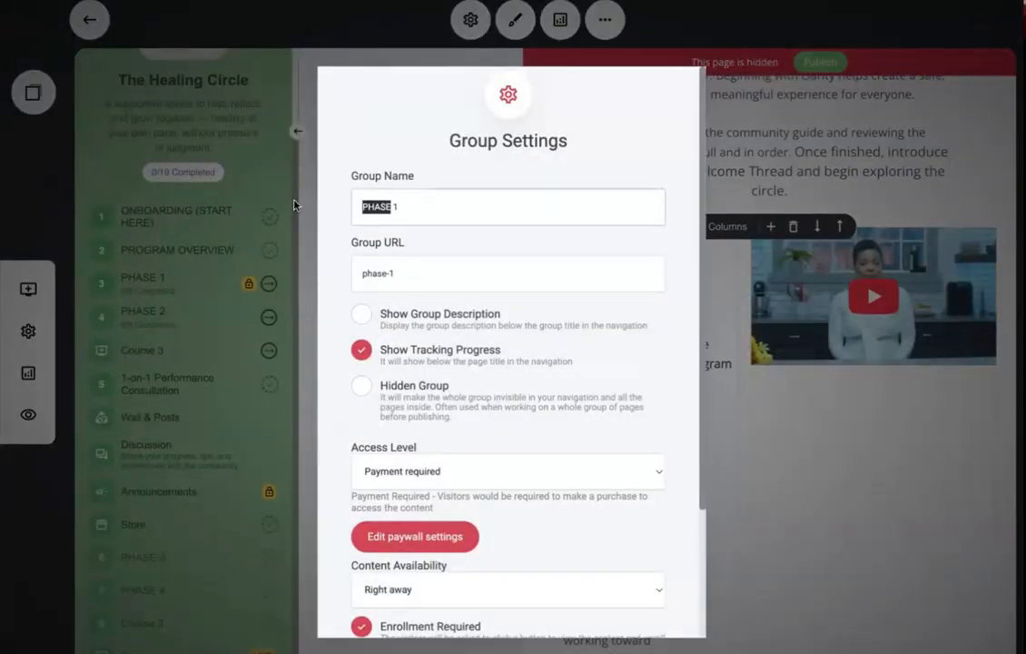
pyautogui.write('Module')
pyautogui.click(813, 508)
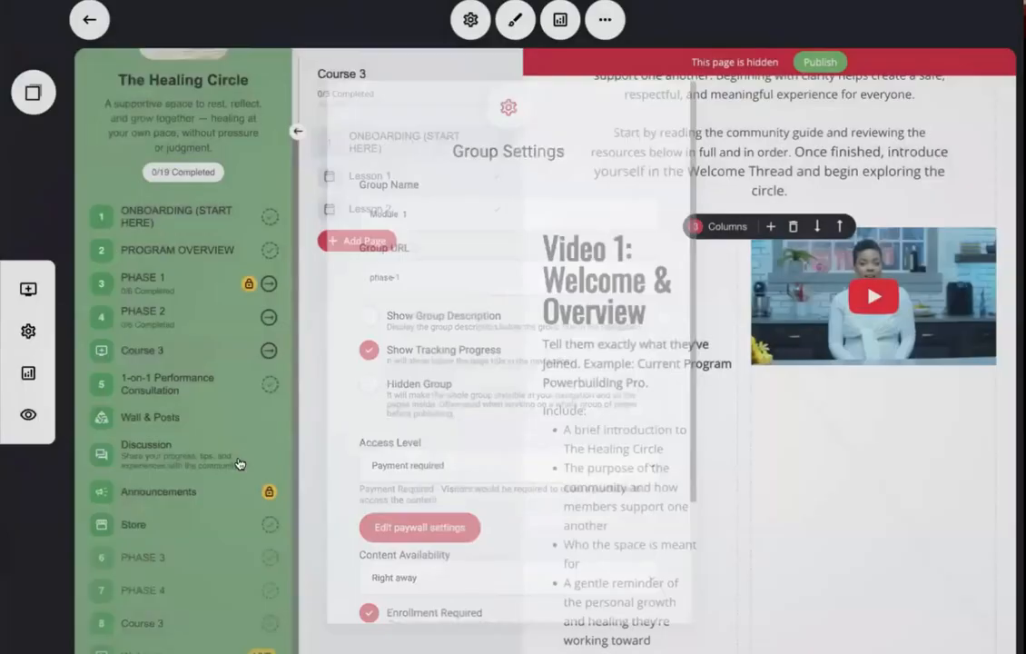
# - Rename the PHASE 2 group as Module 2 in its group settings
pyautogui.click(88, 328)
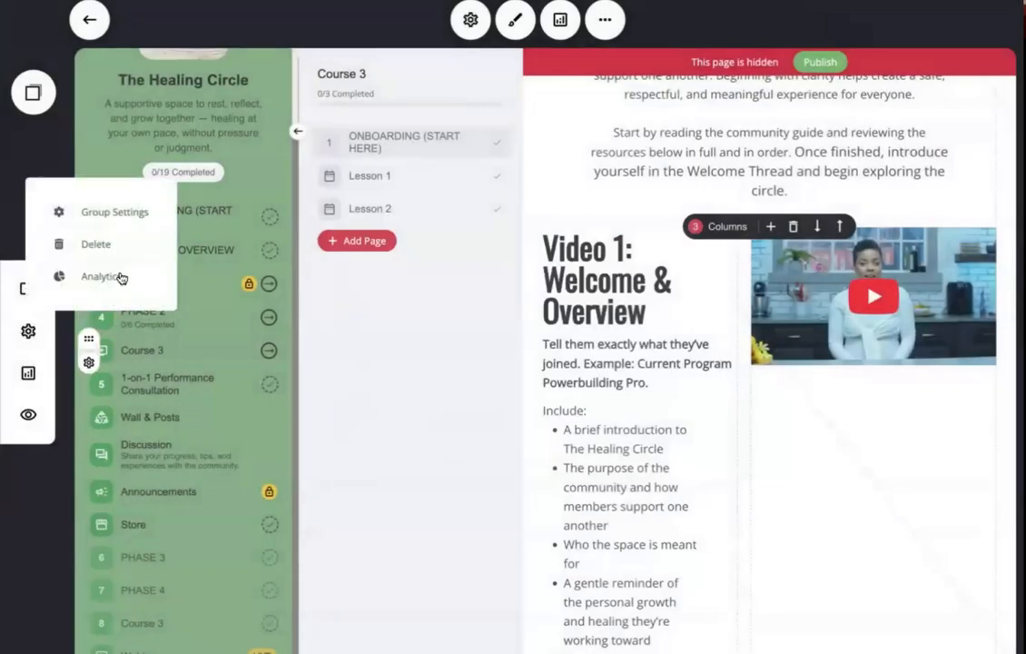
pyautogui.click(73, 214)
pyautogui.doubleClick(391, 204)
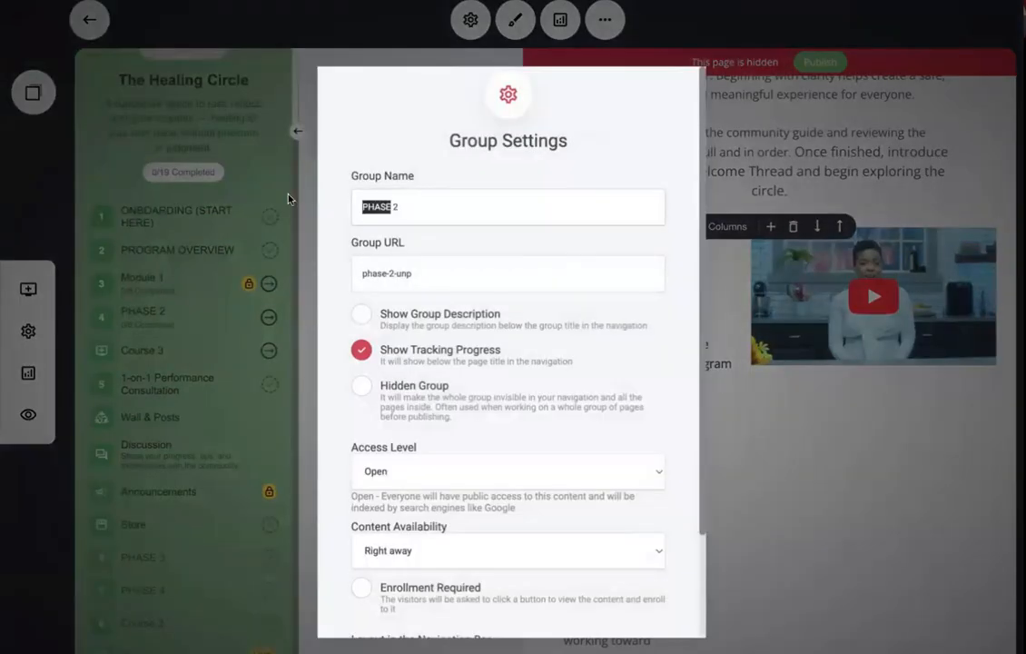
pyautogui.write('Module')
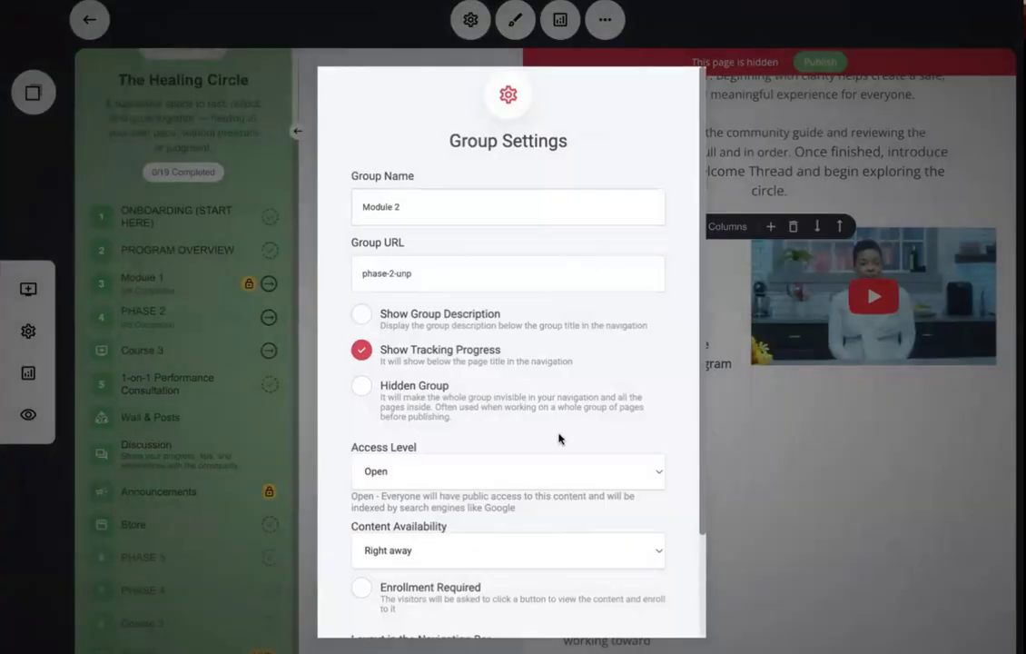
pyautogui.click(911, 498)
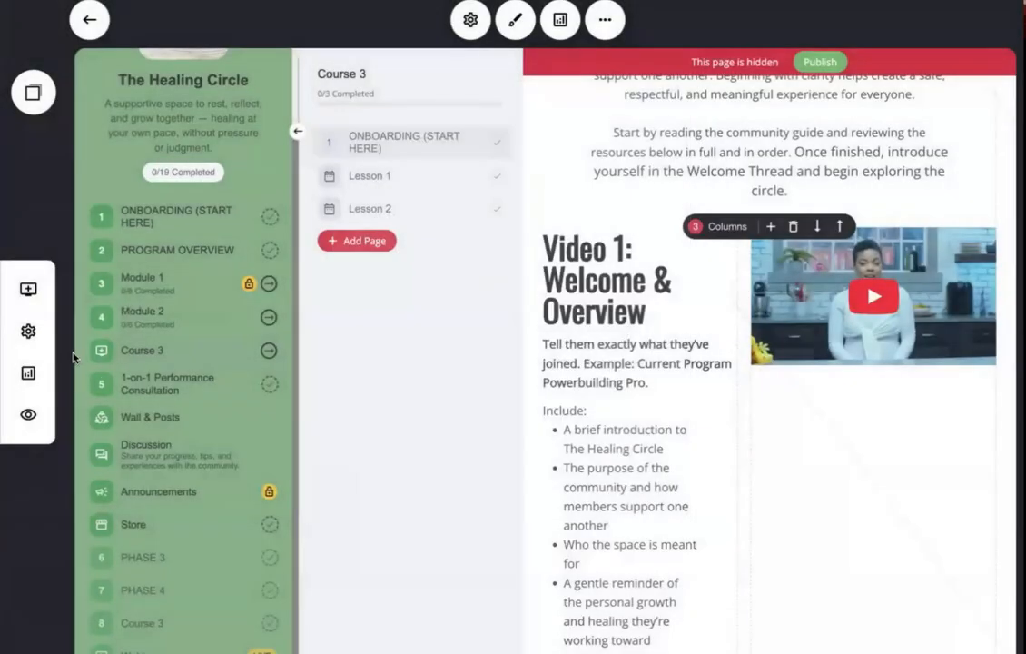
# - Rename the Course 3 group below Module 2 as Module 3 in its group settings
pyautogui.click(88, 362)
pyautogui.click(83, 245)
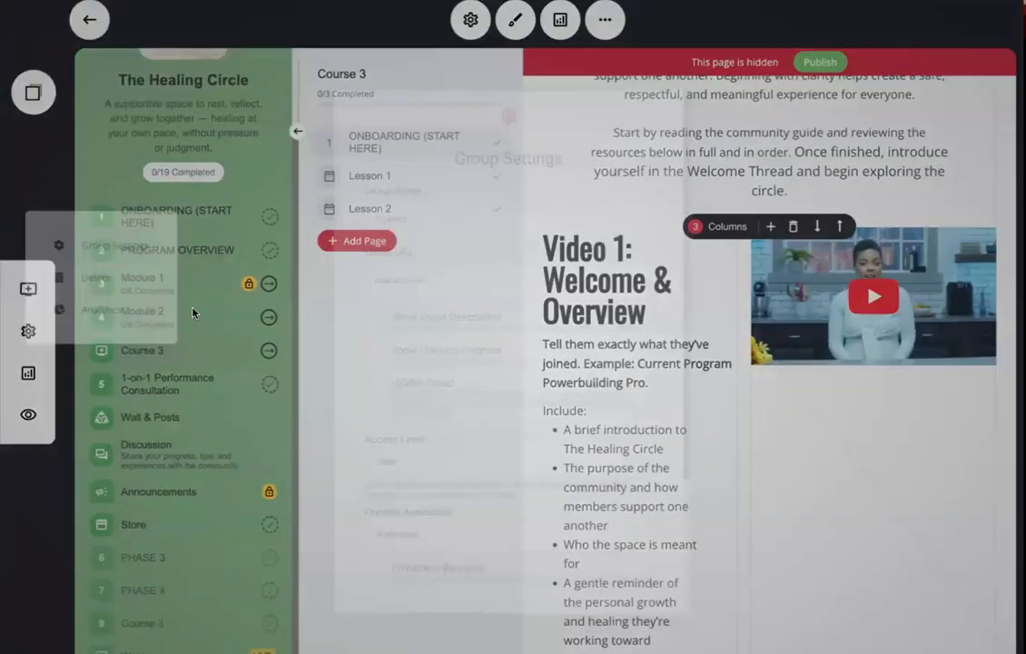
pyautogui.moveTo(393, 206); pyautogui.dragTo(269, 192)
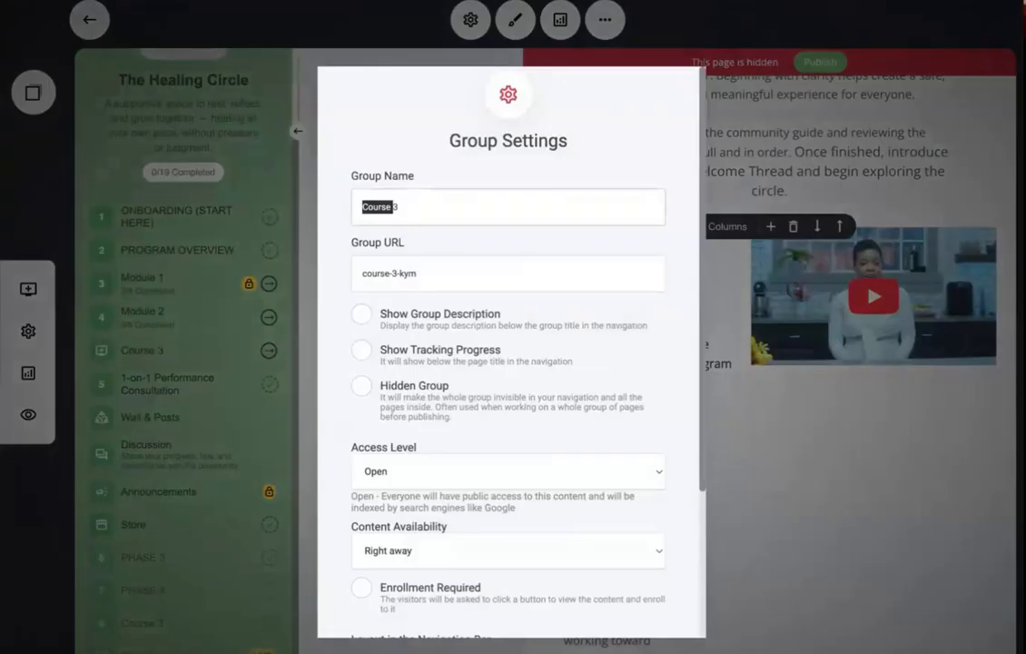
pyautogui.press('BackSpace')
pyautogui.write('Module')
pyautogui.click(819, 428)
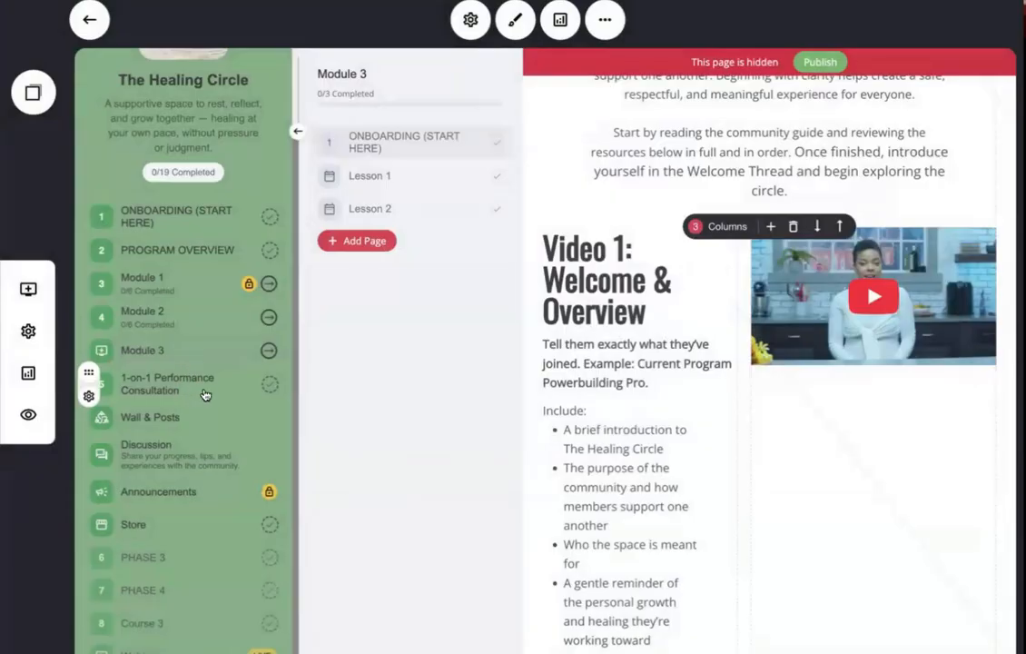
# - Review the pages and group settings of Module 1, followed by the list of pages in Module 2
pyautogui.scroll(-1, 199, 392)
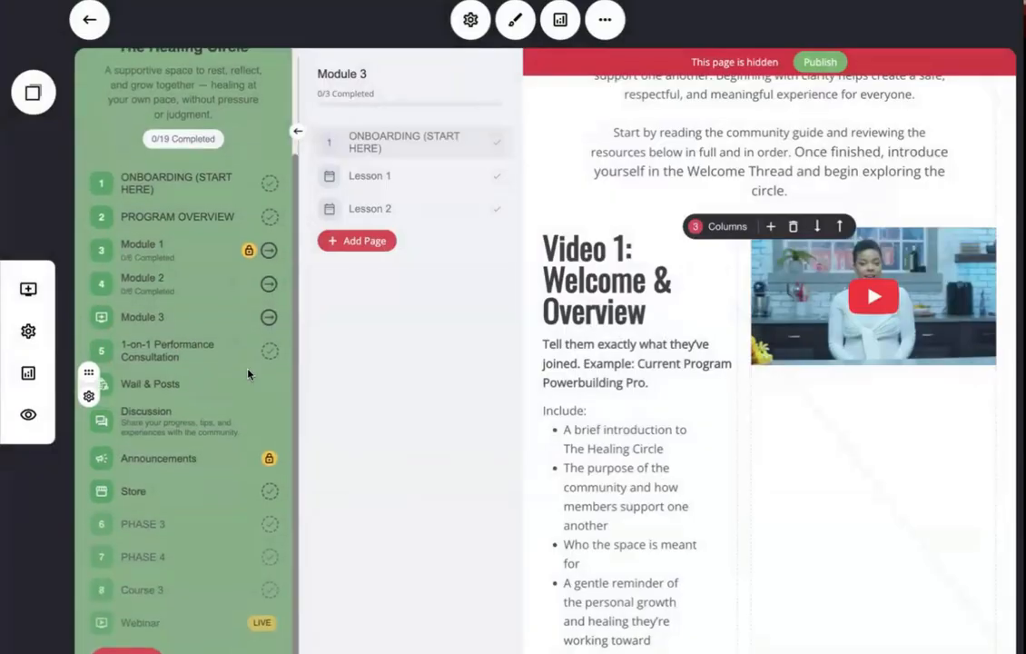
pyautogui.click(160, 250)
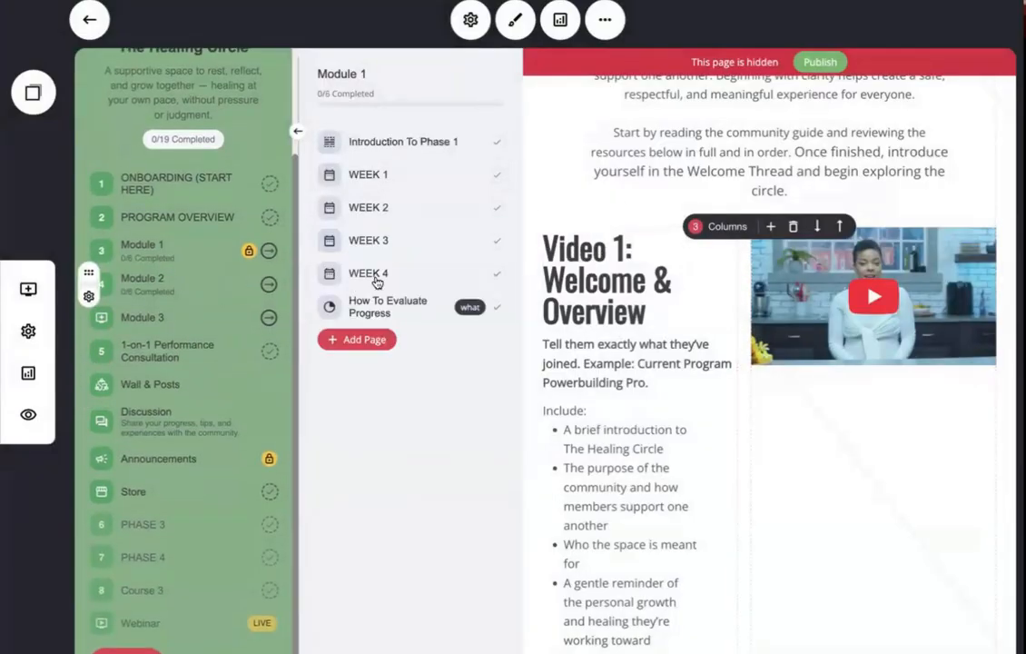
pyautogui.click(85, 257)
pyautogui.click(102, 146)
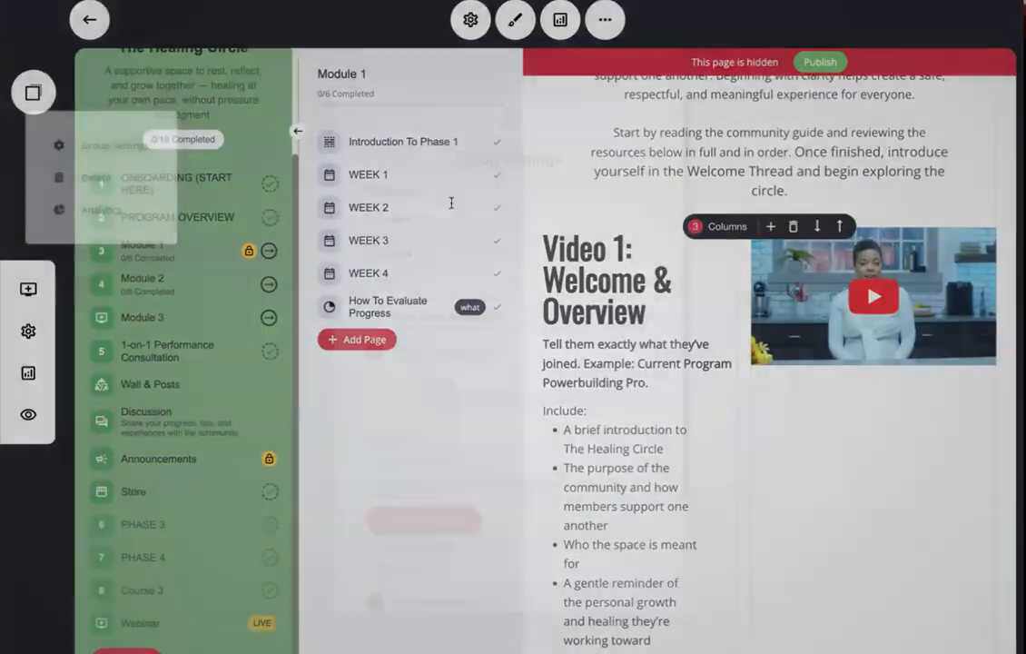
pyautogui.scroll(-3, 408, 438)
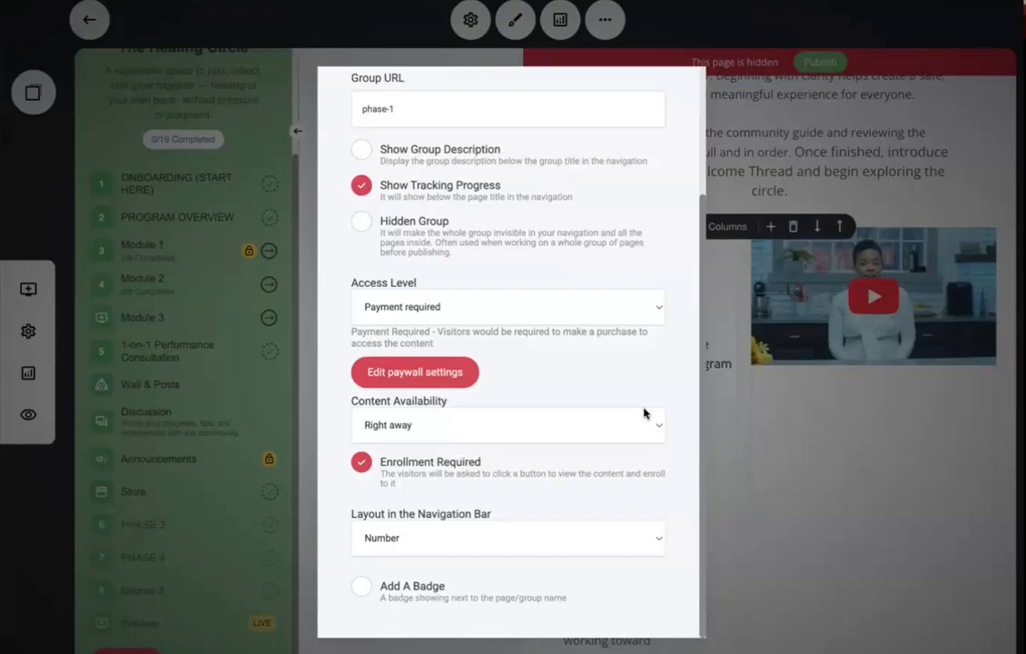
pyautogui.click(732, 414)
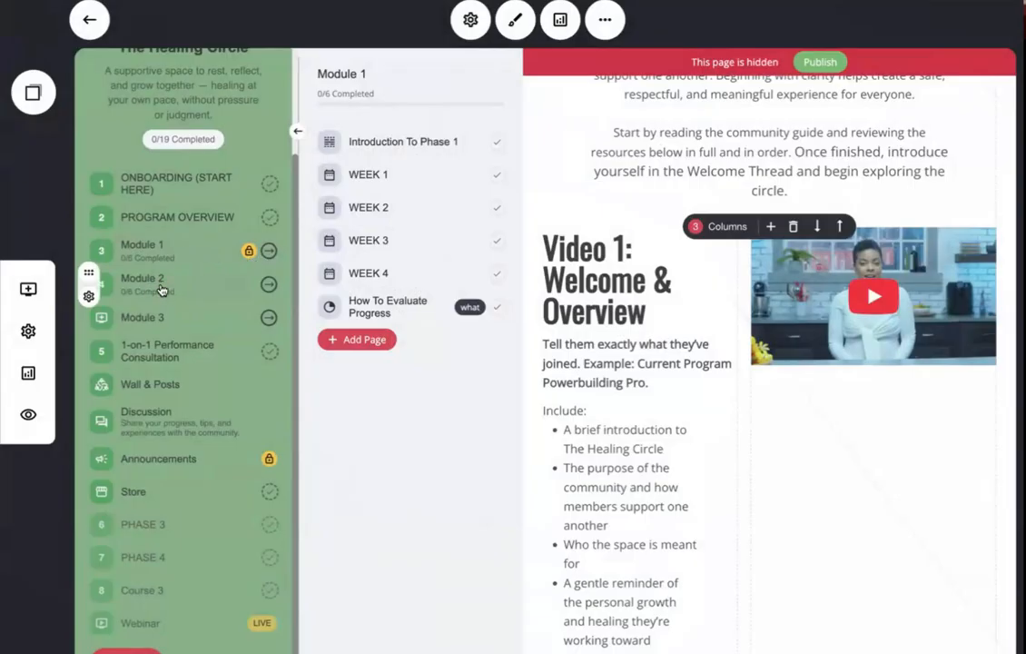
pyautogui.click(88, 296)
pyautogui.click(231, 293)
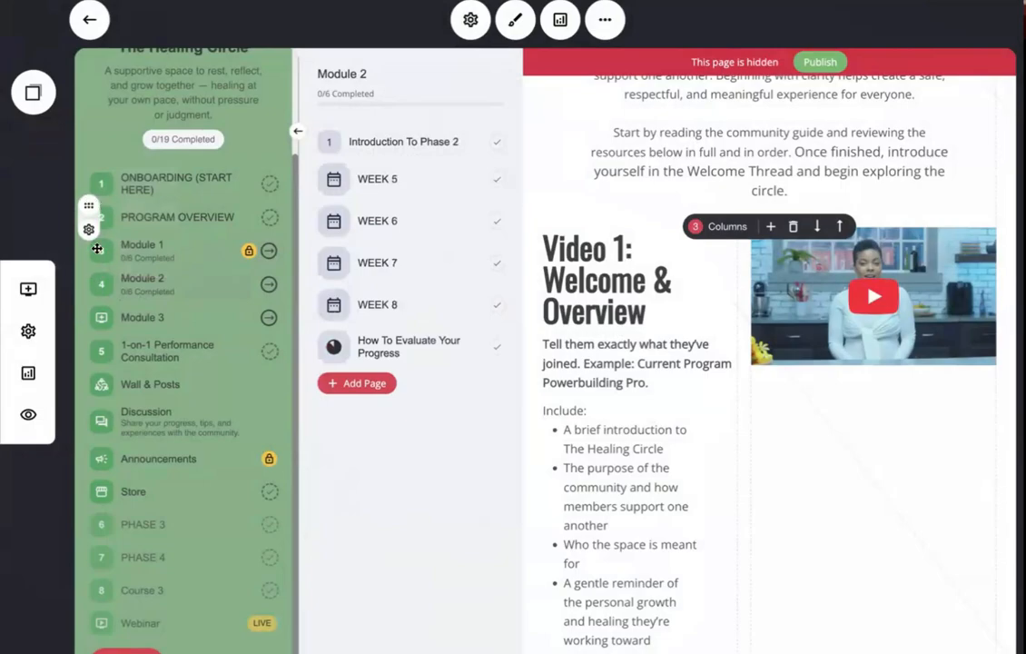
# - Examine the access level options in Module 1's group settings and leave the setting as it is
pyautogui.click(88, 263)
pyautogui.click(110, 144)
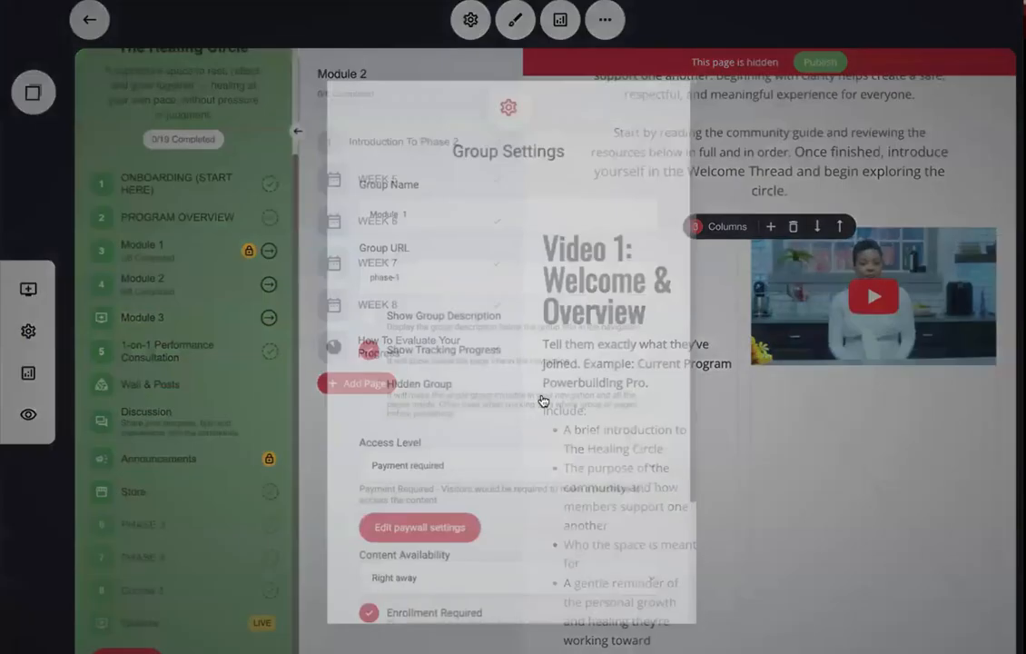
pyautogui.scroll(-2, 405, 342)
pyautogui.click(405, 342)
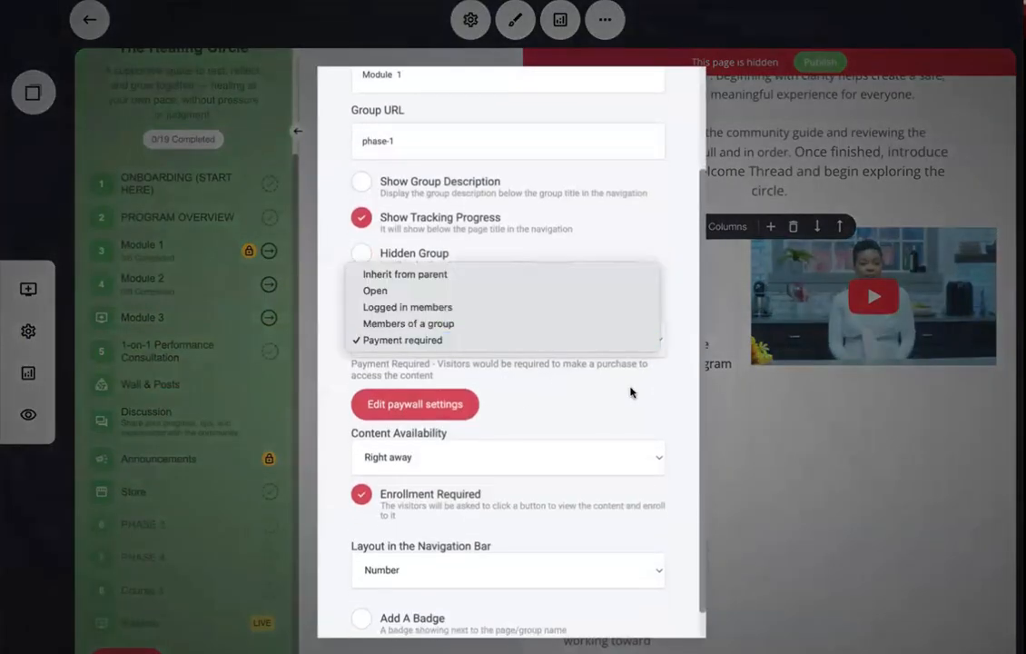
pyautogui.click(907, 429)
pyautogui.click(906, 430)
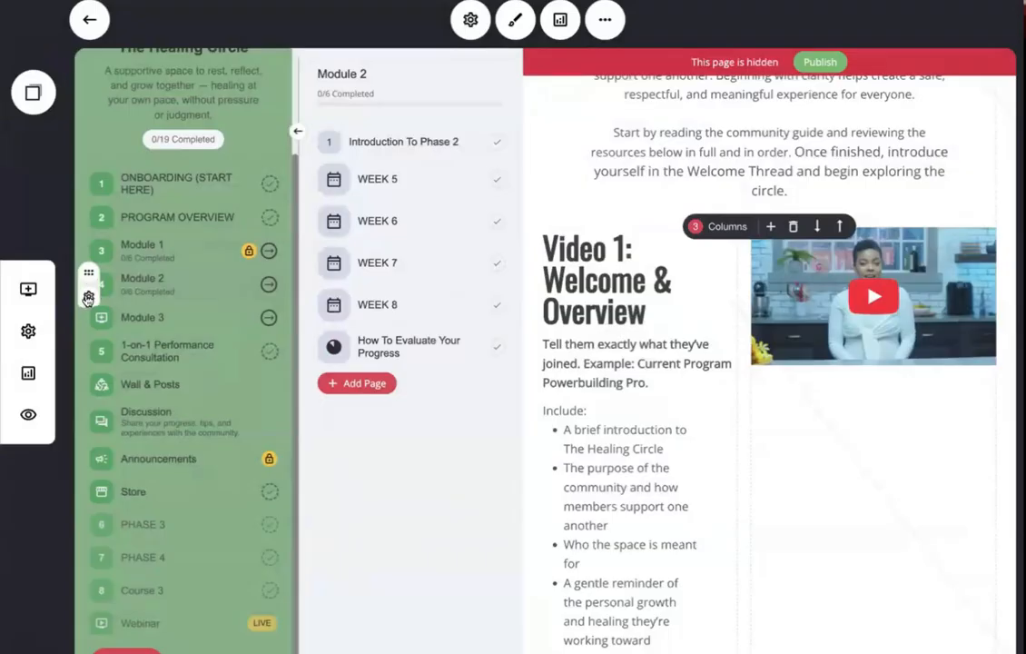
# - Restrict Module 2's access level to members of a group in its group settings, choosing program 1 members
pyautogui.click(80, 263)
pyautogui.click(99, 193)
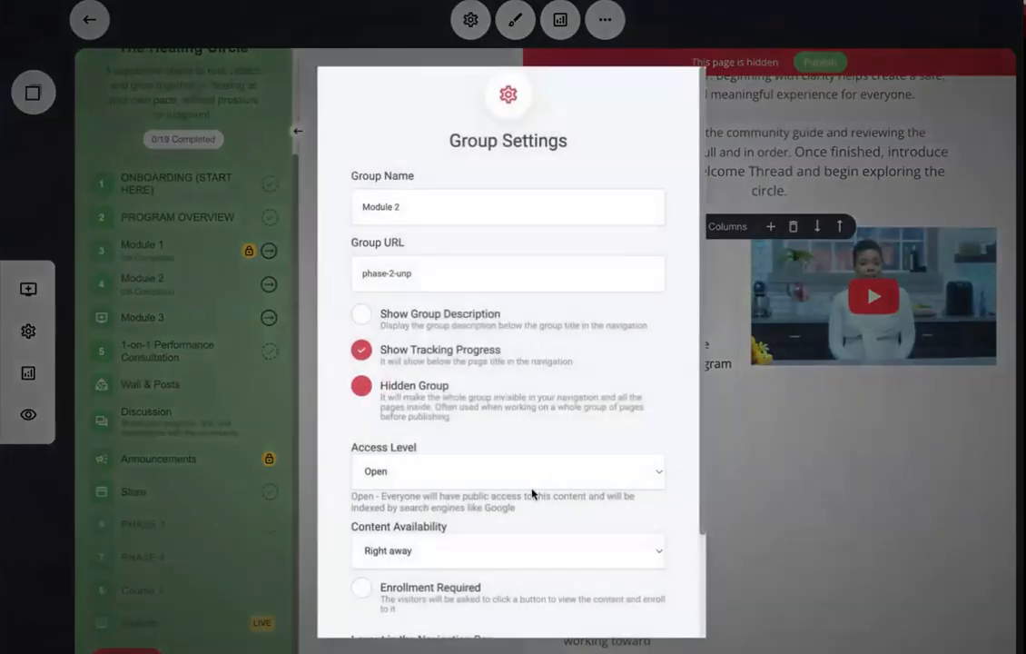
pyautogui.scroll(-3, 459, 499)
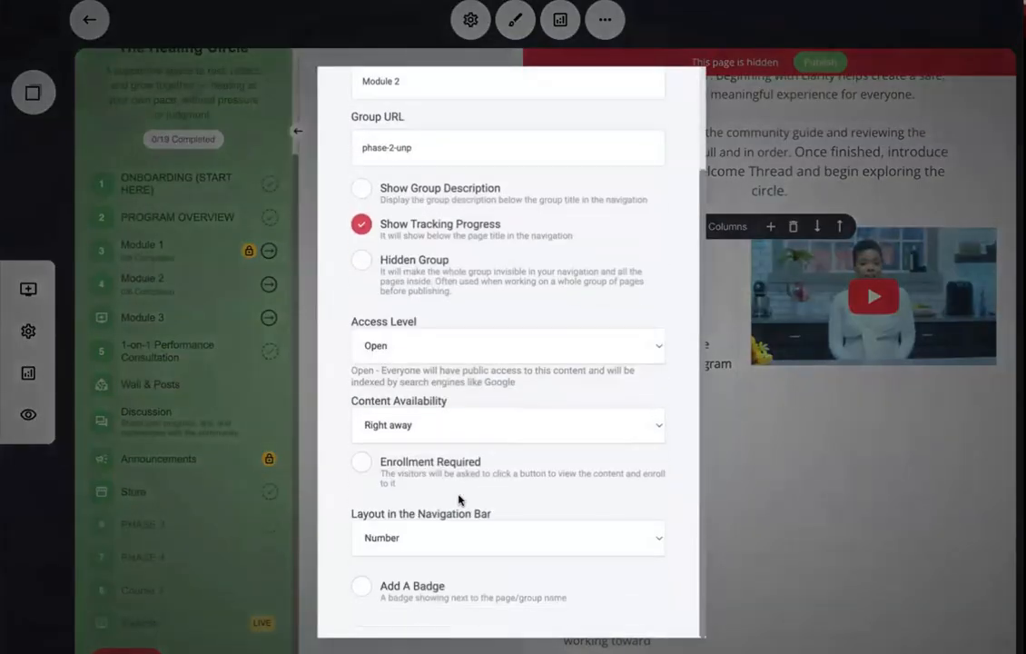
pyautogui.click(424, 347)
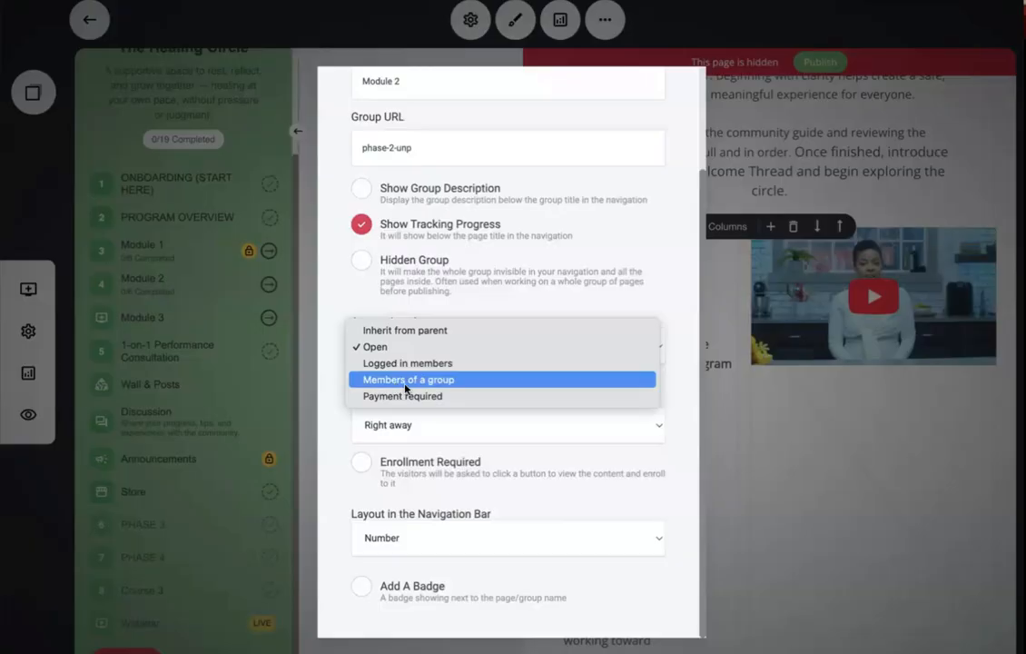
pyautogui.click(442, 345)
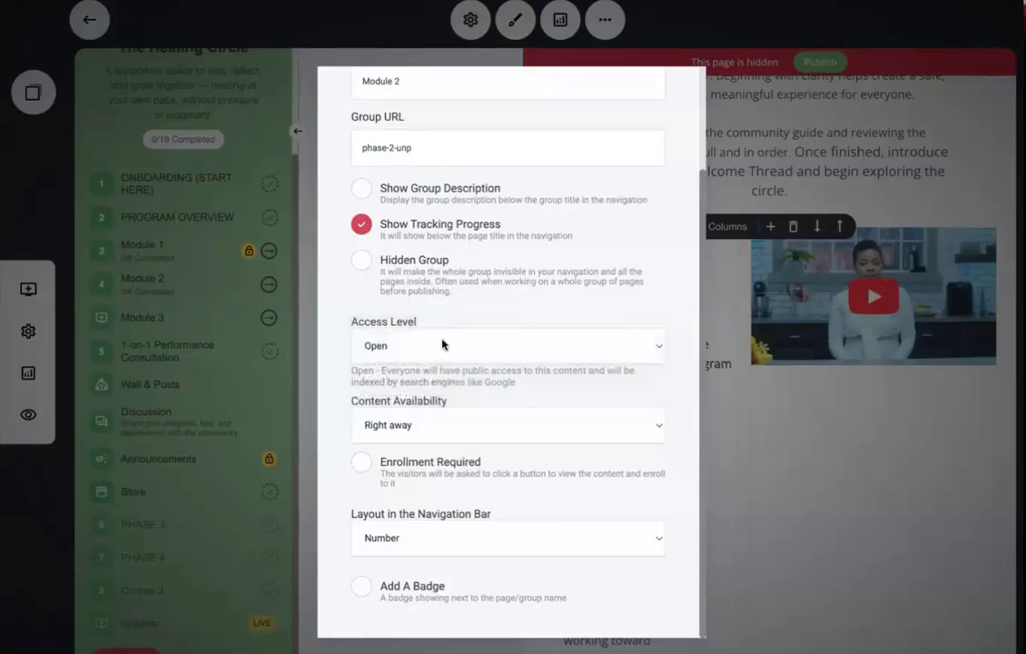
pyautogui.click(392, 345)
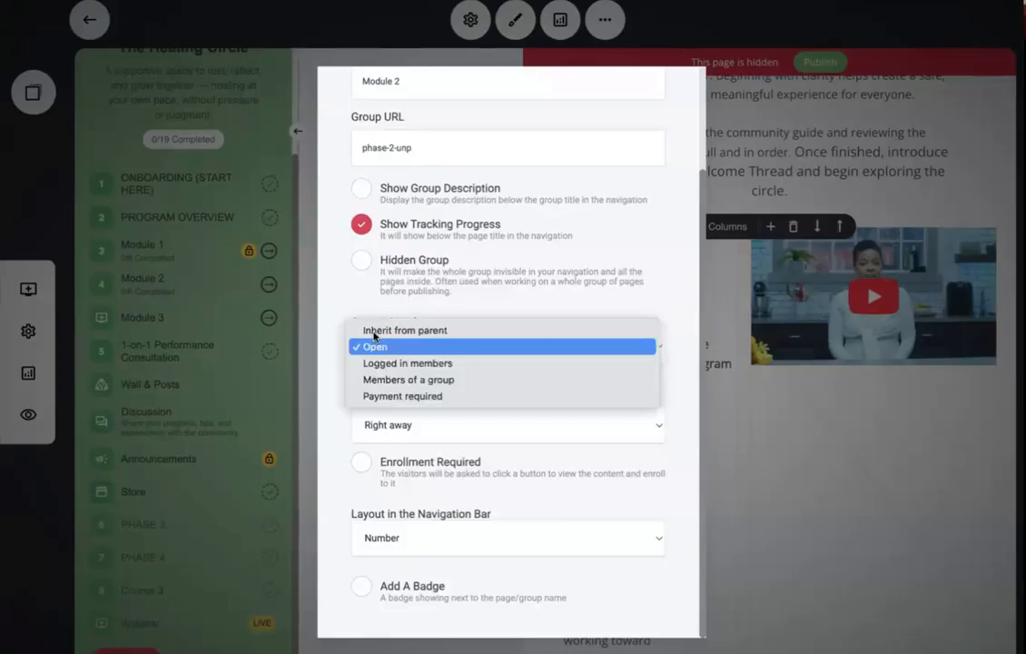
pyautogui.click(411, 380)
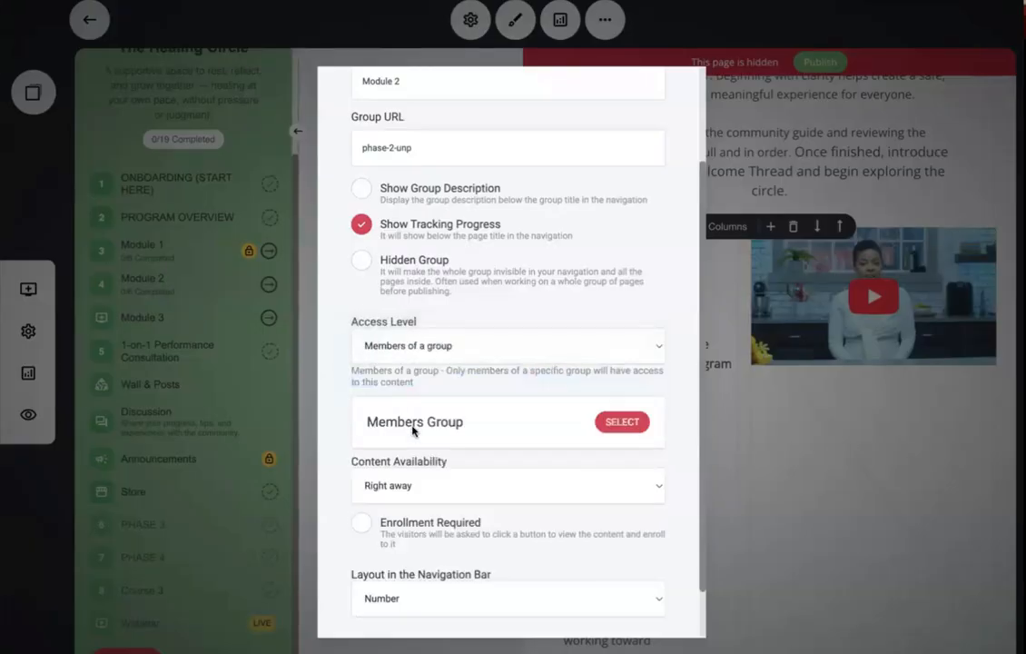
pyautogui.click(602, 419)
pyautogui.click(393, 166)
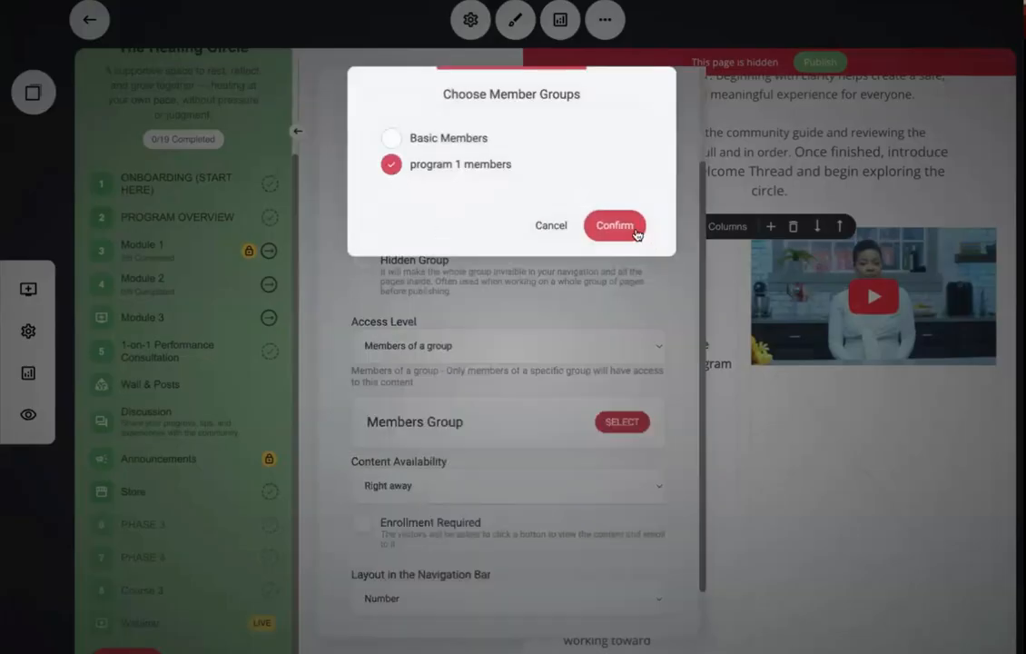
pyautogui.click(616, 226)
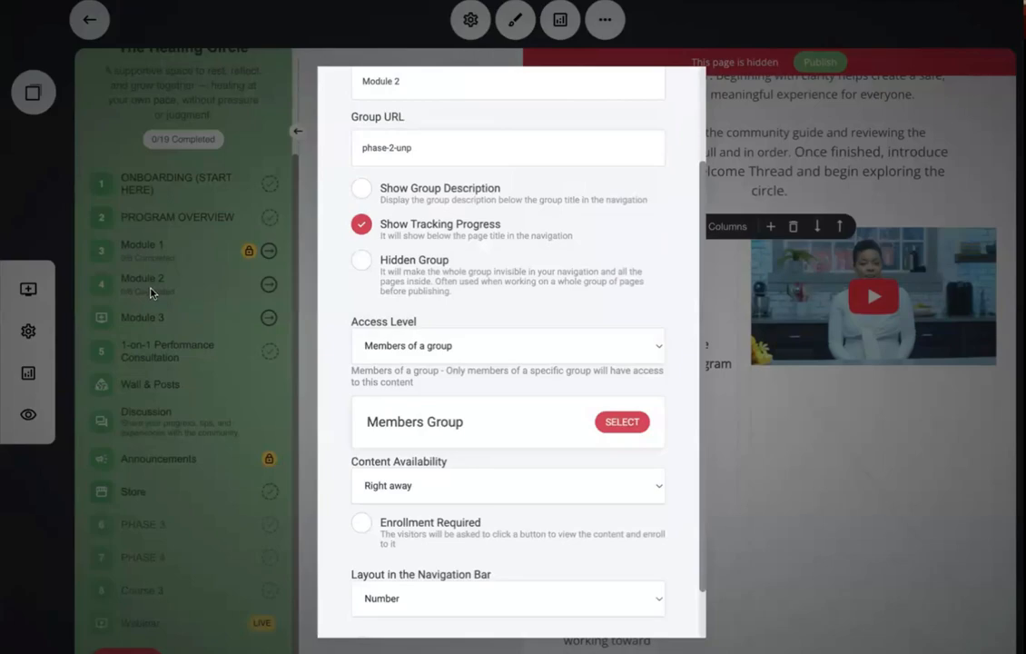
pyautogui.click(734, 476)
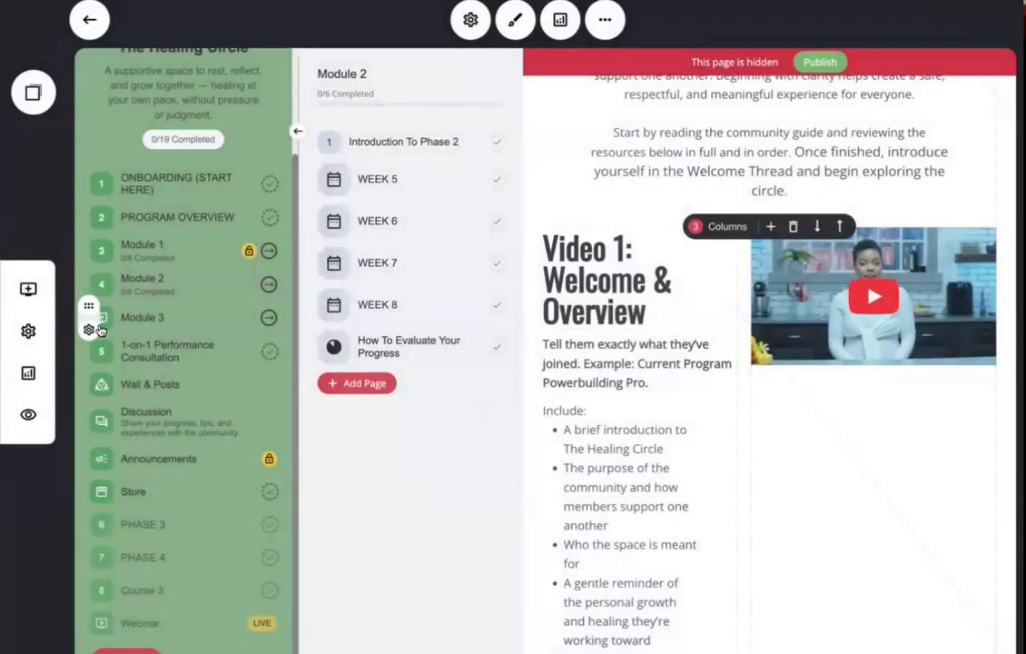
# - Set Module 3's access level to Members of a group, with program 1 members as the permitted group
pyautogui.click(90, 332)
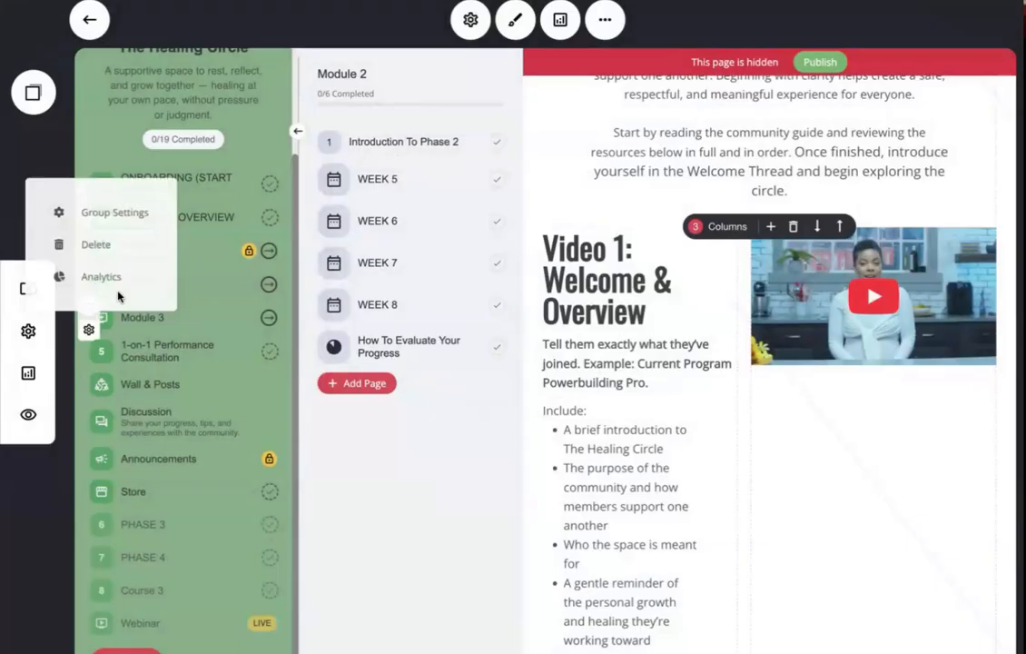
pyautogui.click(100, 213)
pyautogui.scroll(-3, 439, 429)
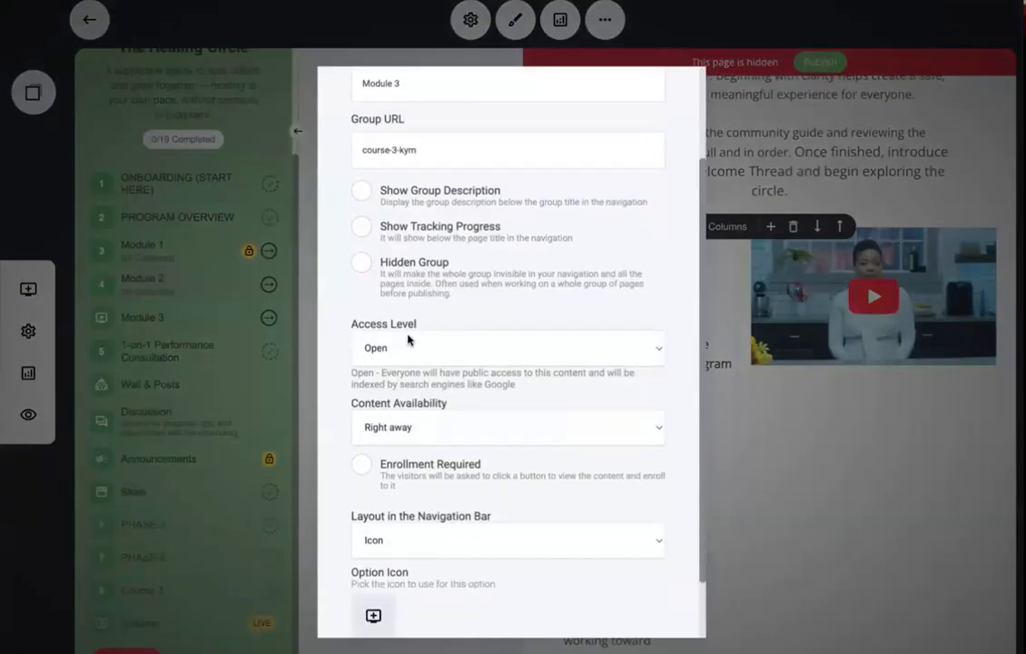
pyautogui.click(404, 348)
pyautogui.click(402, 374)
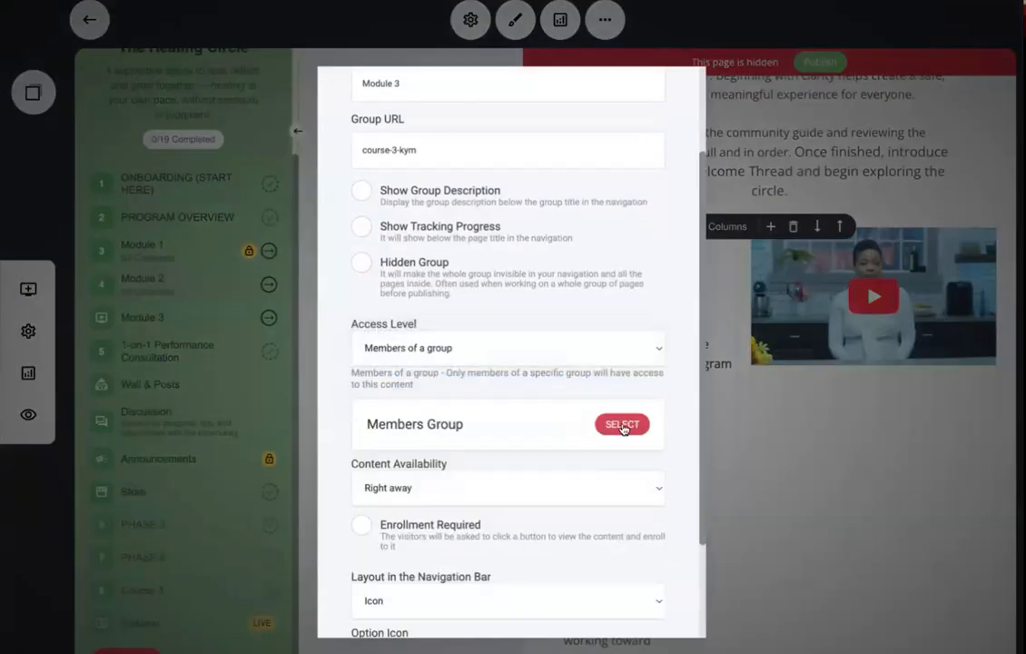
pyautogui.click(623, 425)
pyautogui.click(391, 164)
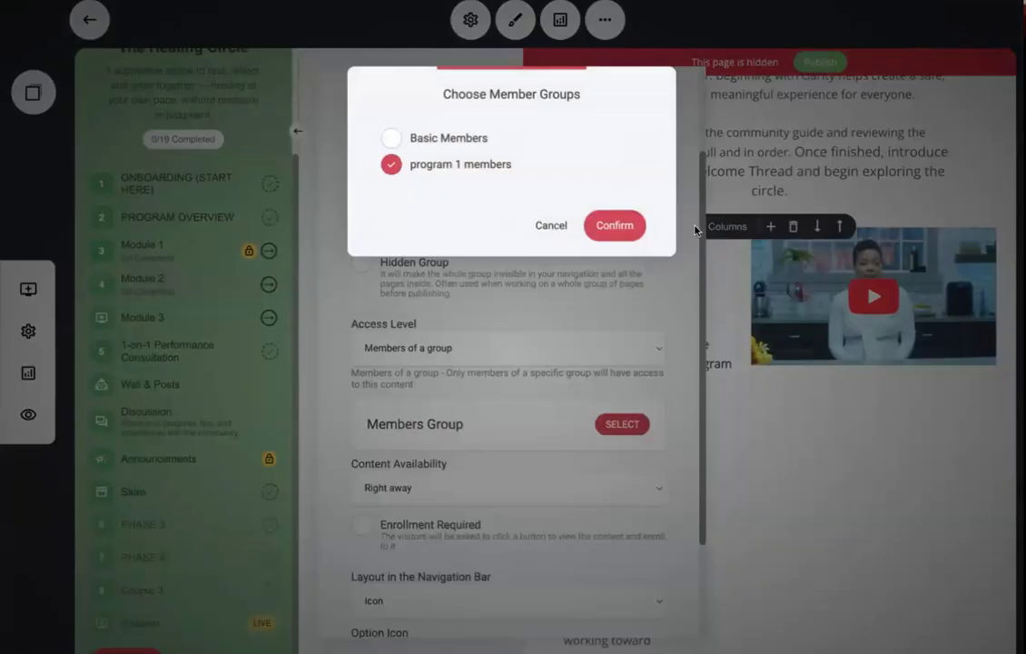
pyautogui.click(637, 227)
pyautogui.click(820, 444)
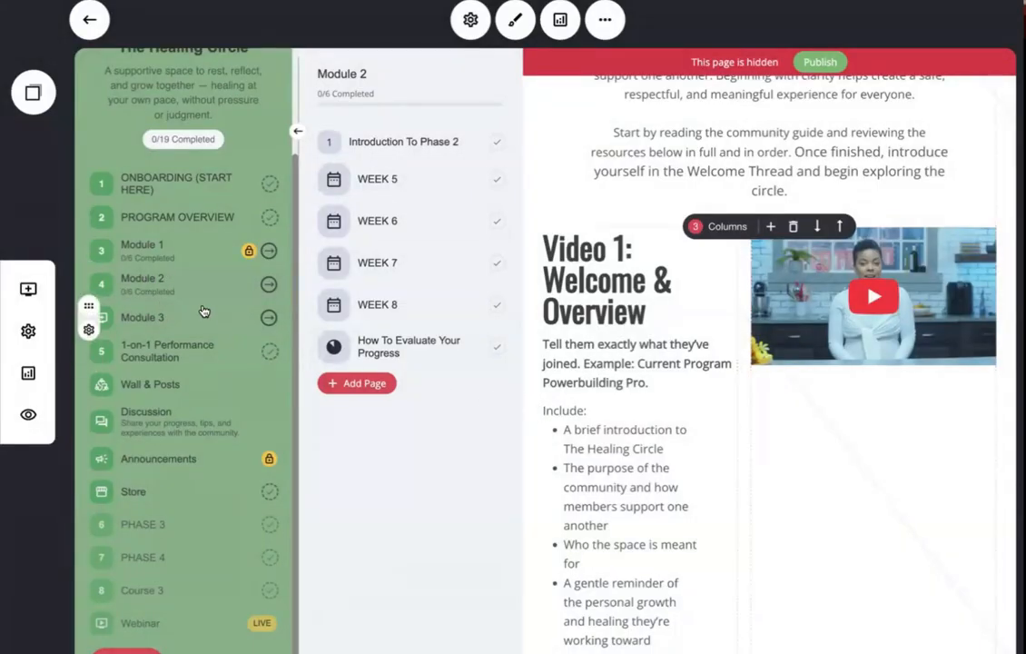
# - Review the overall circle settings, Module 1's page list and the PROGRAM OVERVIEW page
pyautogui.scroll(1, 206, 310)
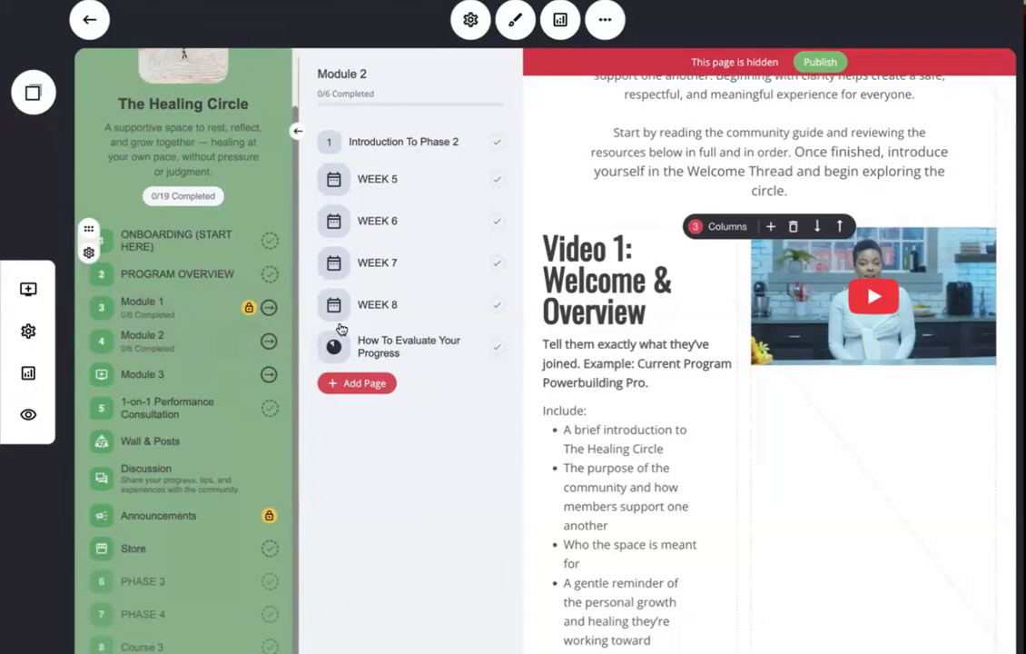
pyautogui.click(470, 19)
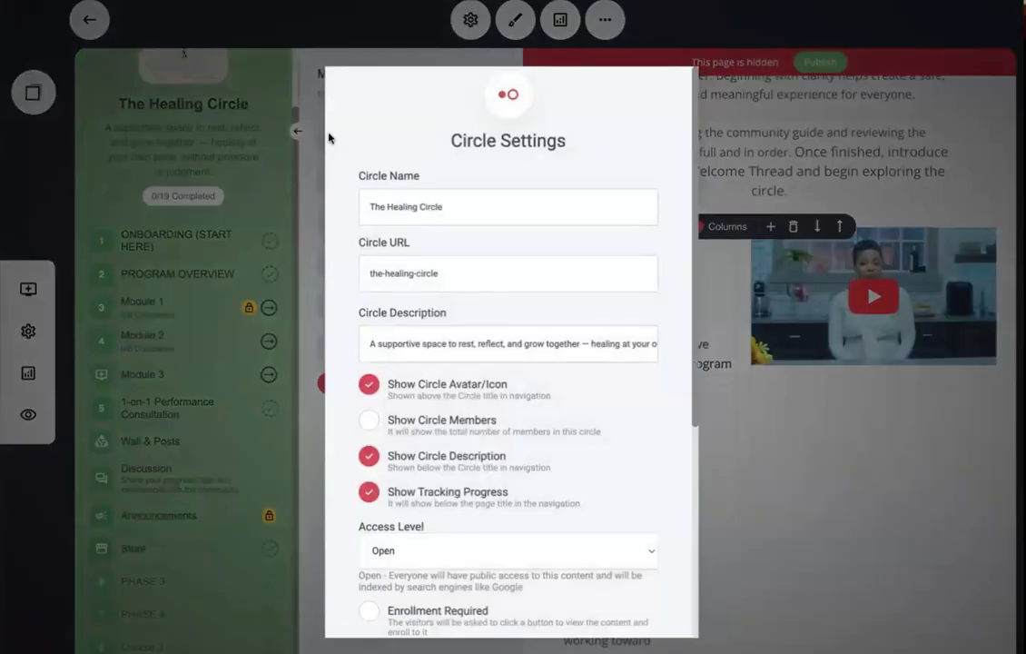
pyautogui.click(311, 147)
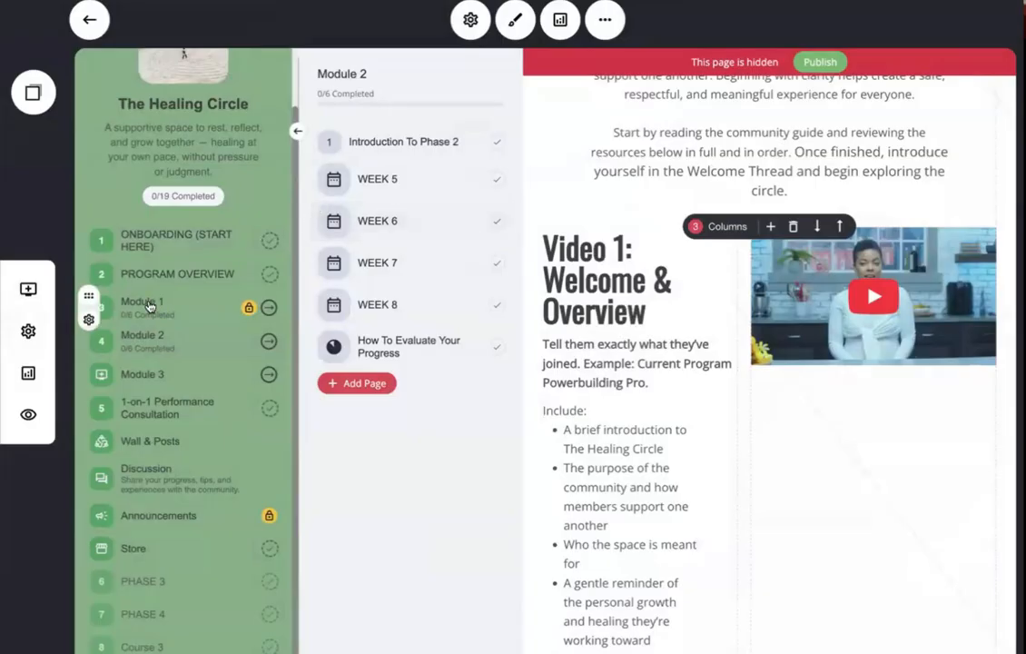
pyautogui.click(263, 311)
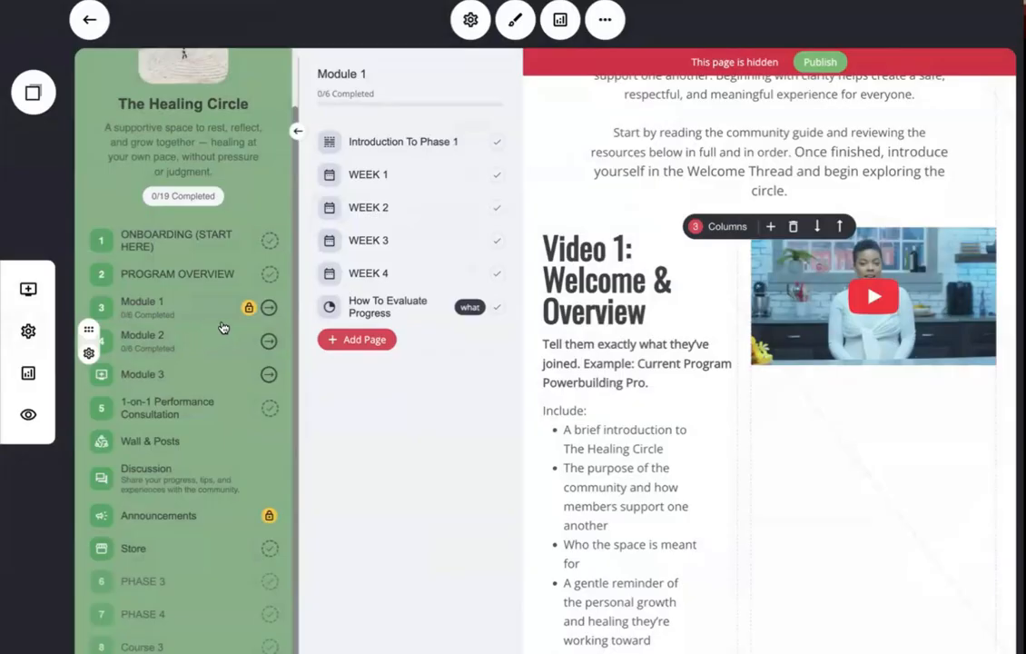
pyautogui.click(179, 274)
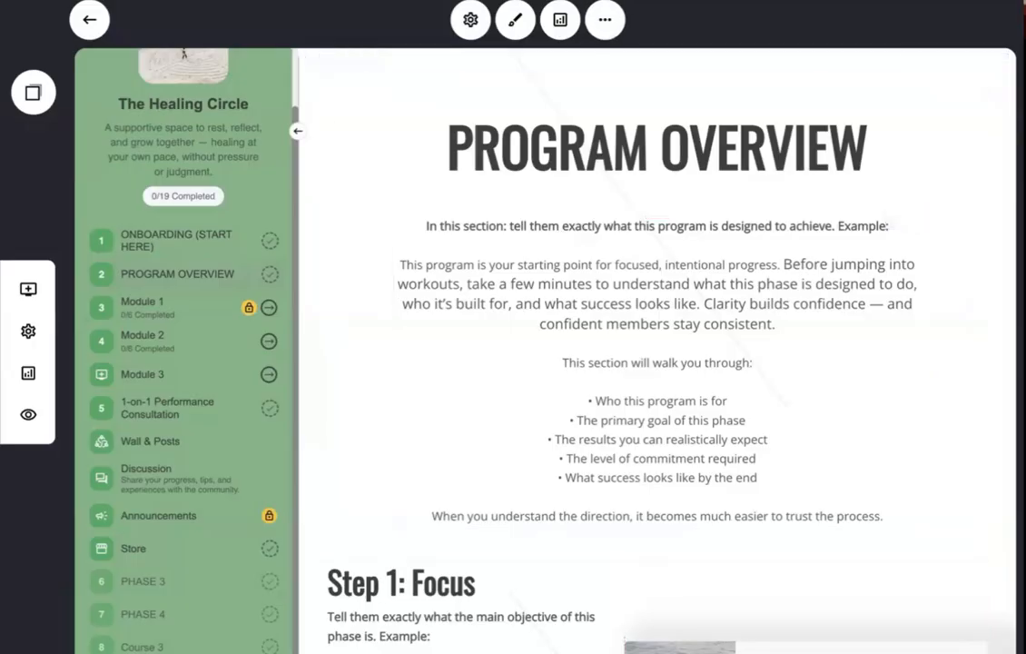
# - Return to the circles list and open The Healing Circle's public page using its copied link
pyautogui.click(87, 20)
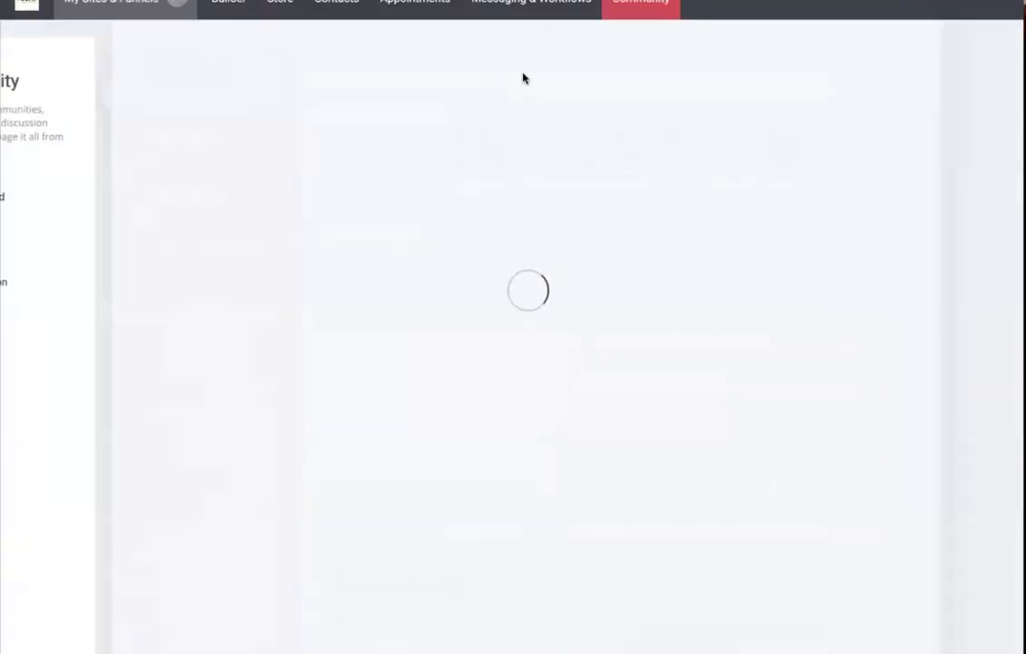
pyautogui.click(942, 161)
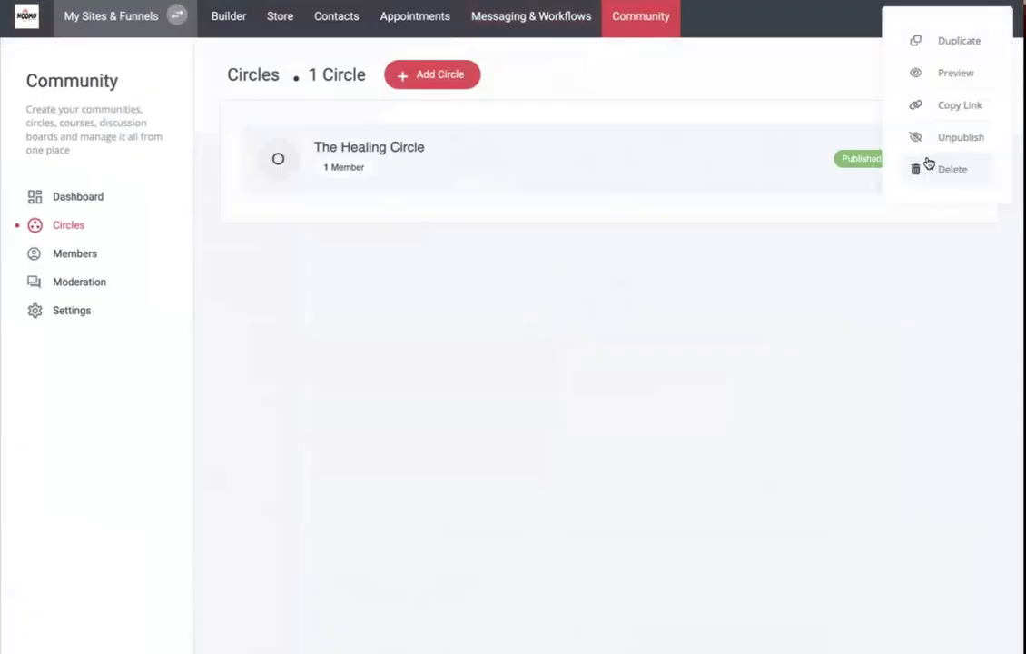
pyautogui.click(947, 108)
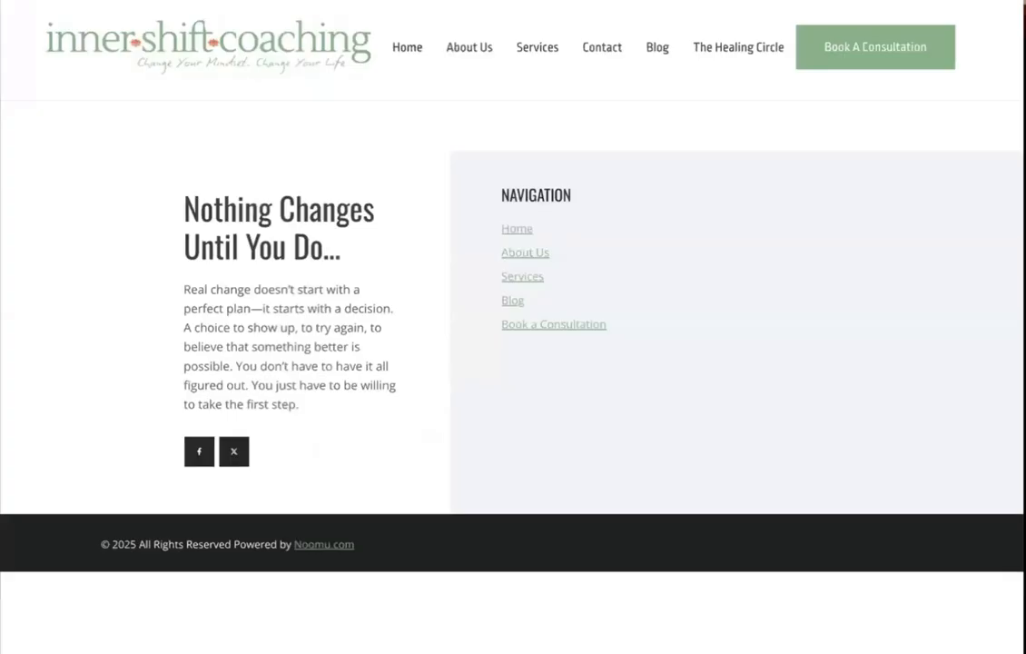
pyautogui.scroll(-4, 669, 222)
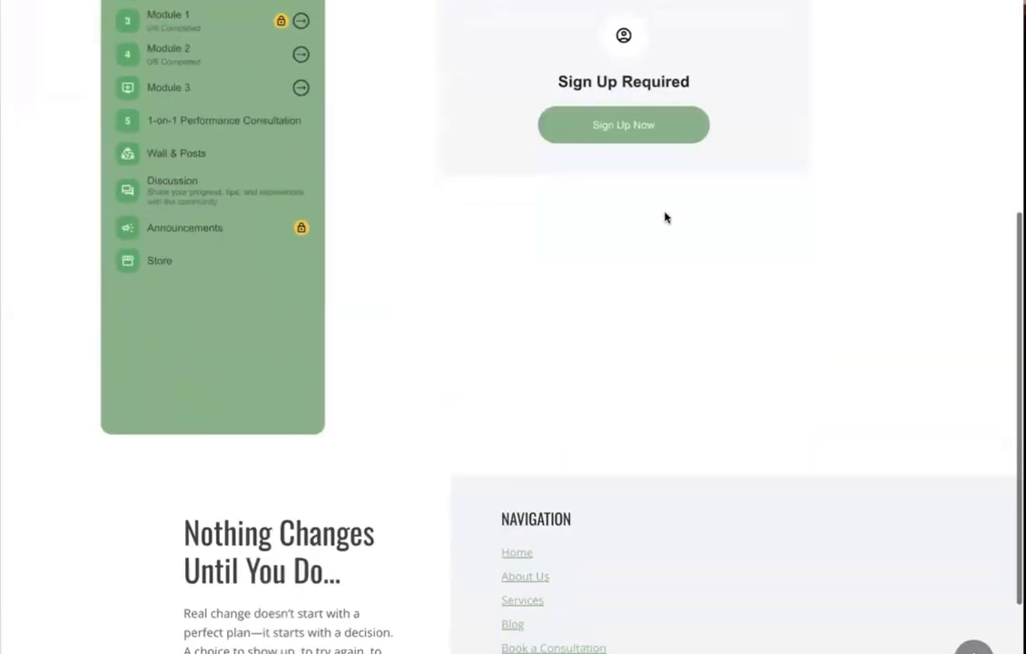
pyautogui.scroll(3, 664, 218)
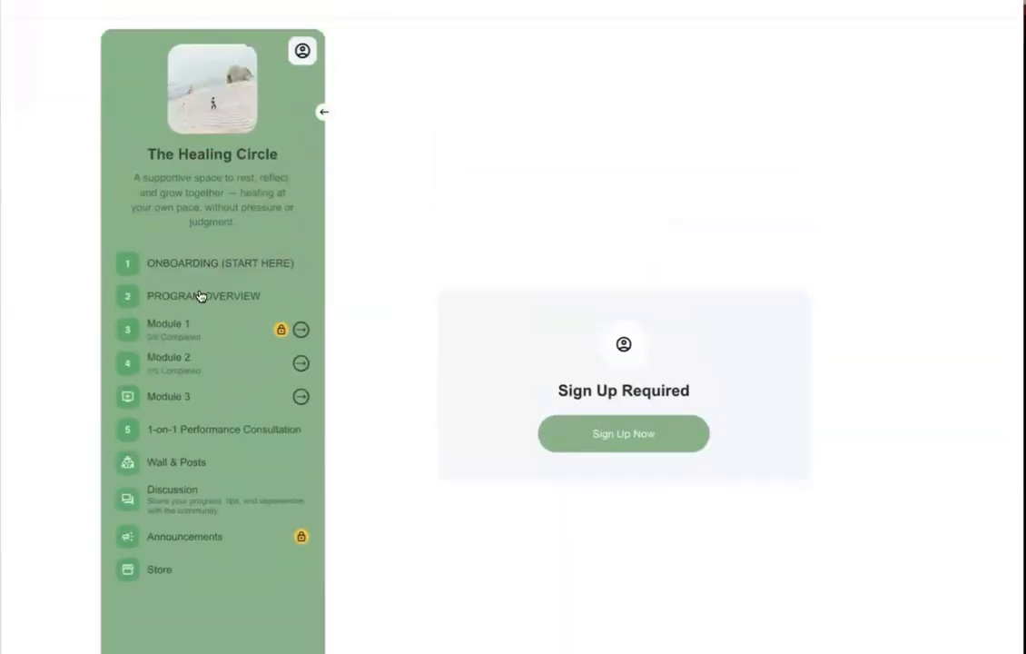
# - Check visitor access to the PROGRAM OVERVIEW and ONBOARDING (START HERE) pages, and look through the program overview's content
pyautogui.click(198, 296)
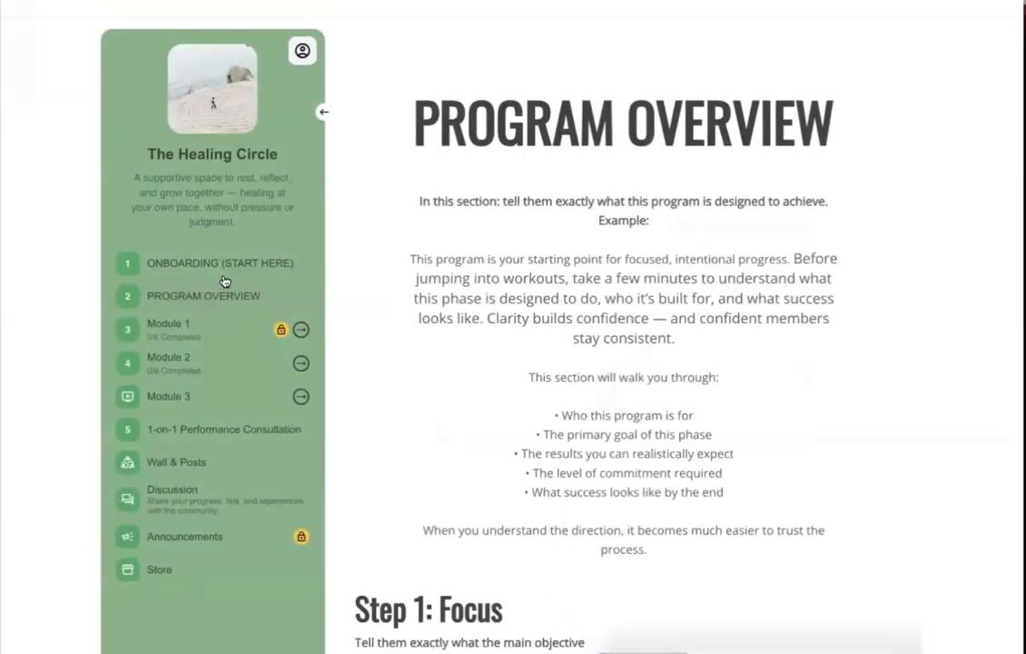
pyautogui.click(217, 273)
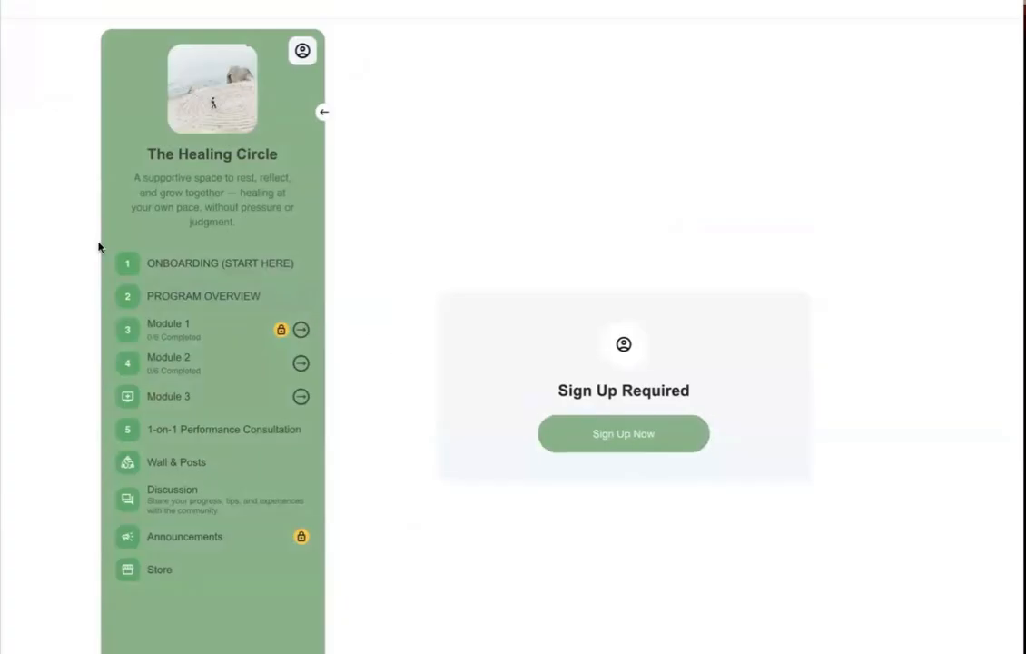
pyautogui.click(199, 294)
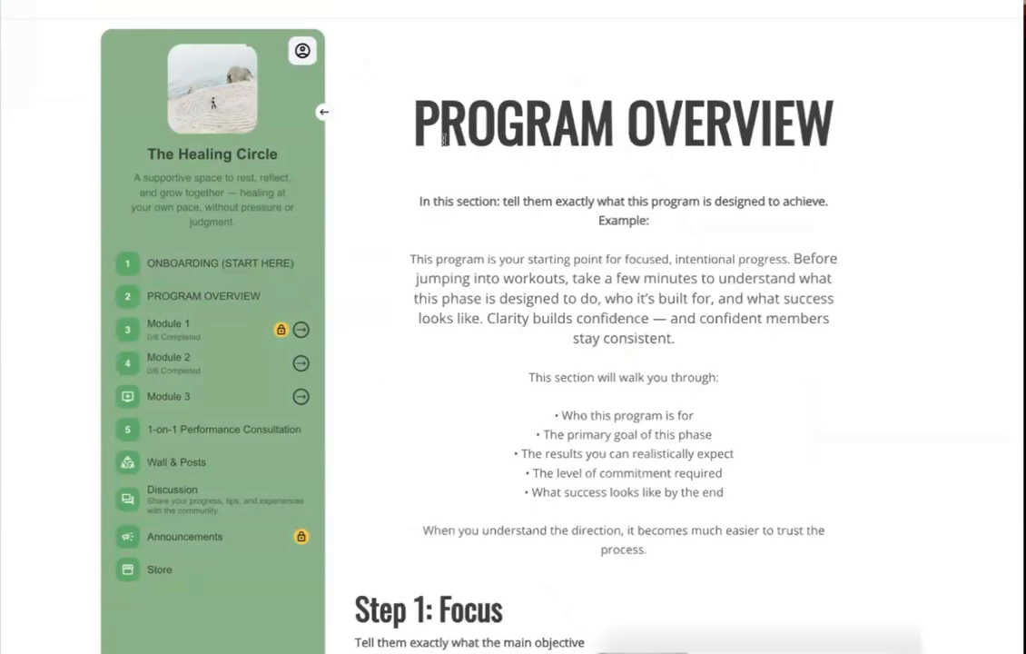
pyautogui.scroll(-8, 548, 166)
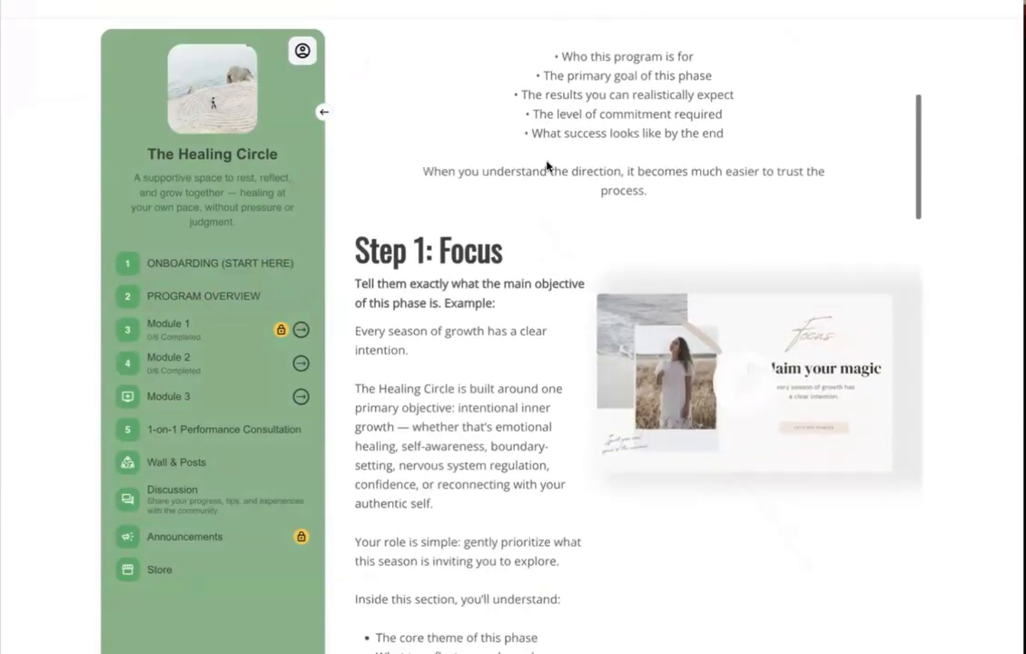
pyautogui.scroll(-9, 547, 161)
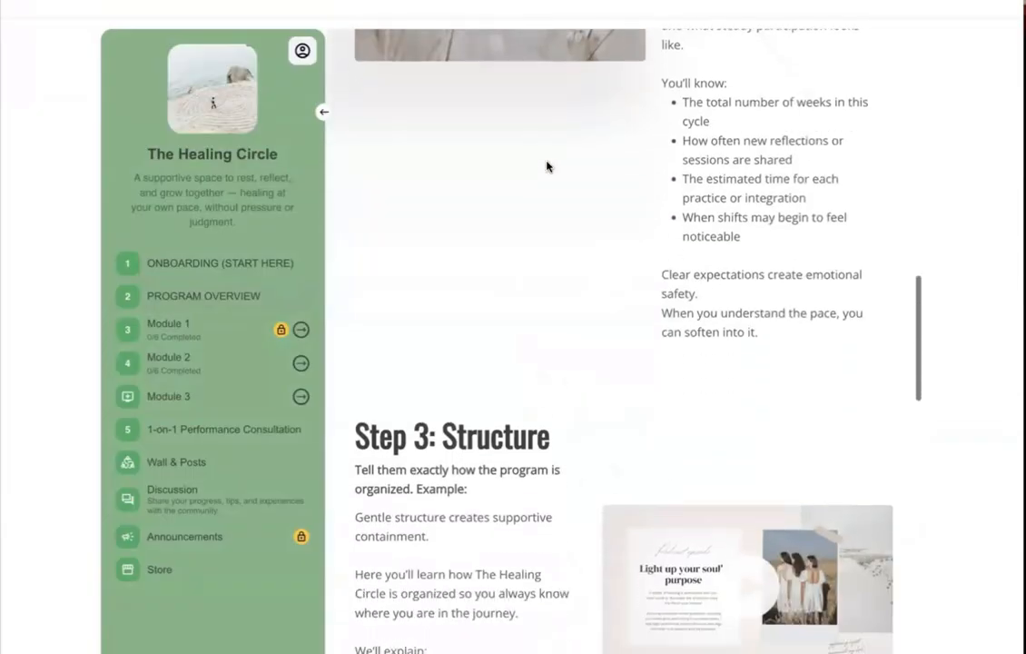
# - Check visitor access to Introduction To Phase 1 in Module 1, and return to the Community dashboard
pyautogui.click(206, 330)
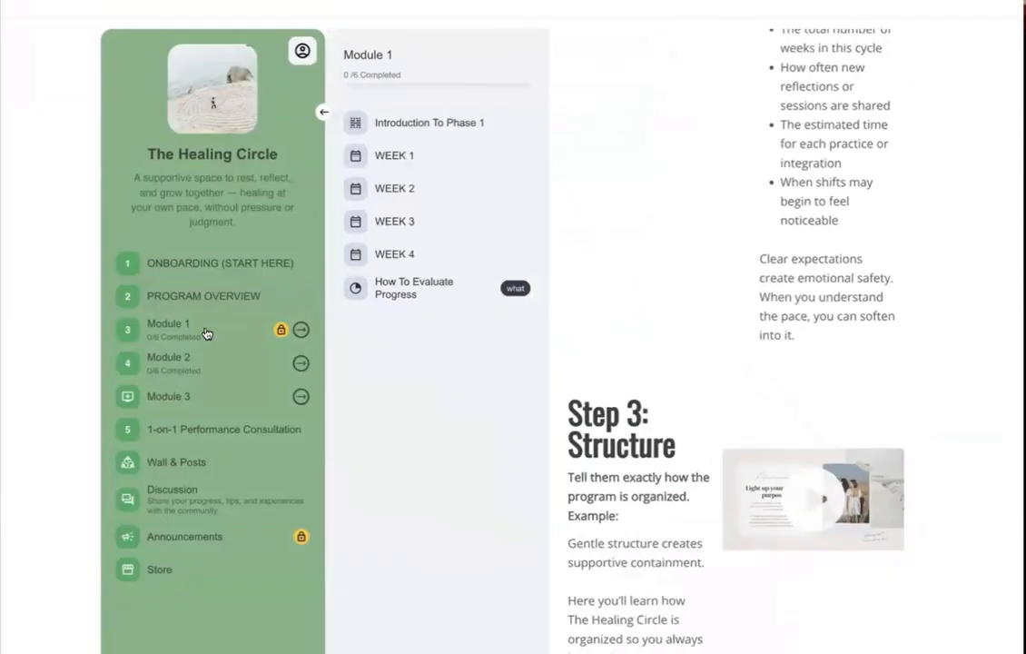
pyautogui.click(409, 123)
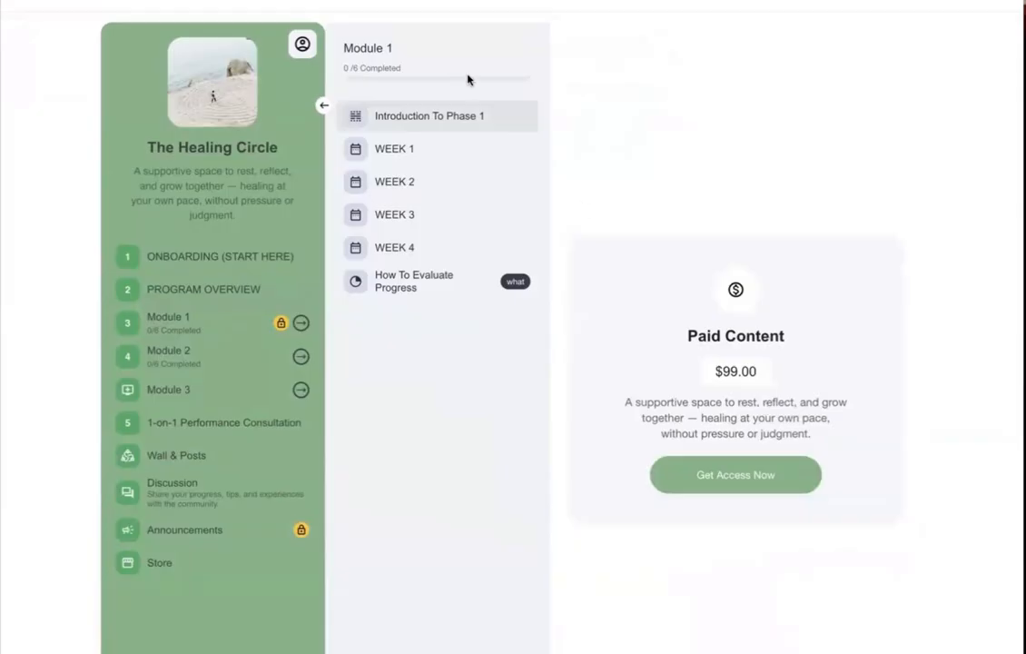
pyautogui.scroll(2, 625, 141)
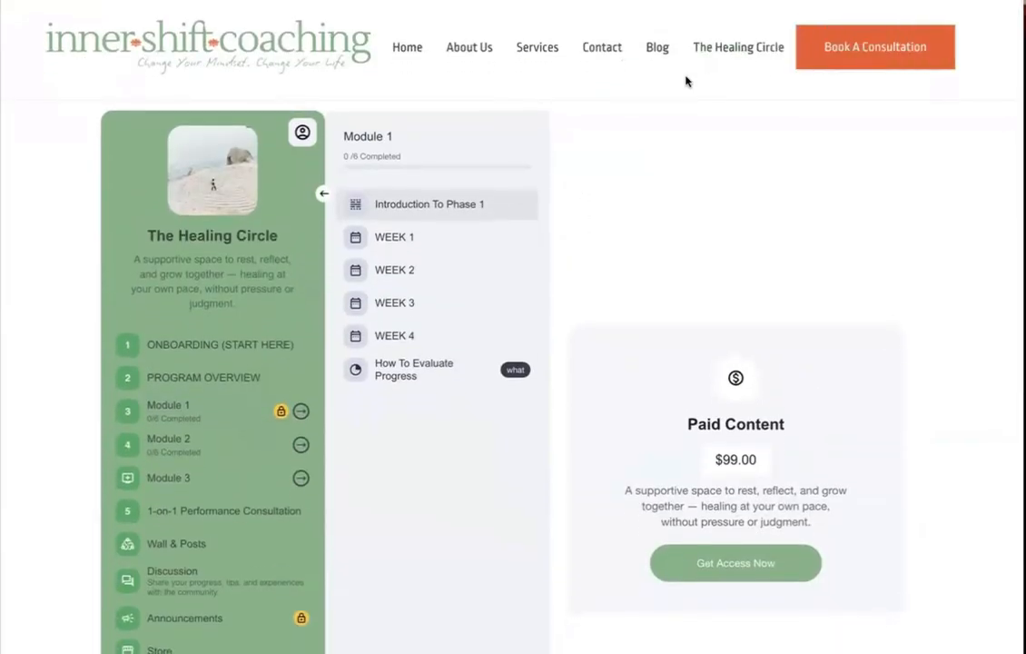
pyautogui.scroll(-10, 470, 238)
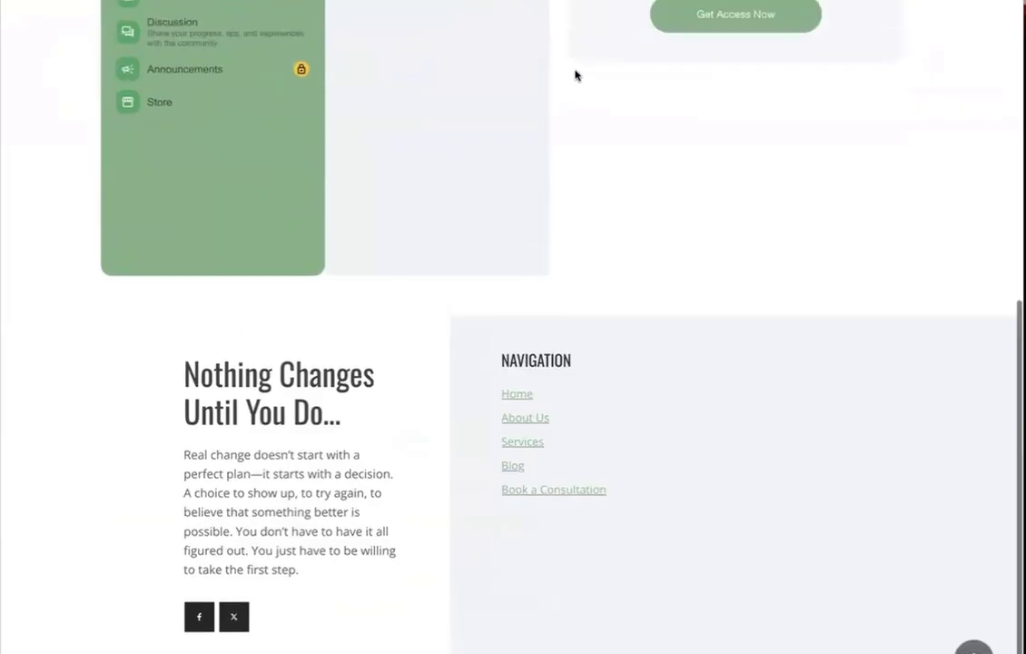
pyautogui.scroll(10, 575, 76)
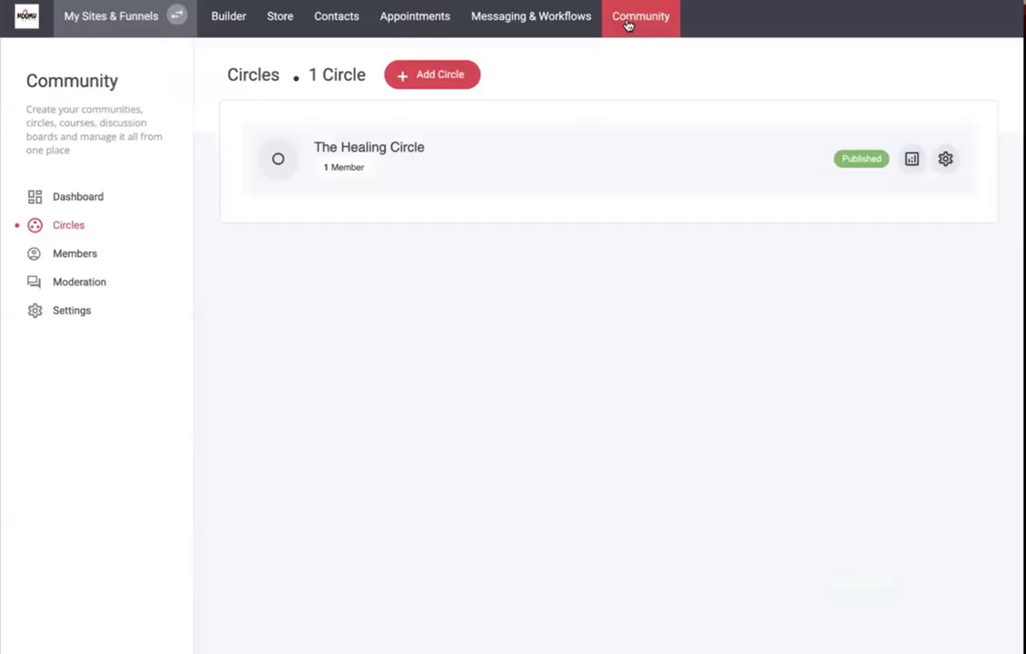
pyautogui.click(626, 25)
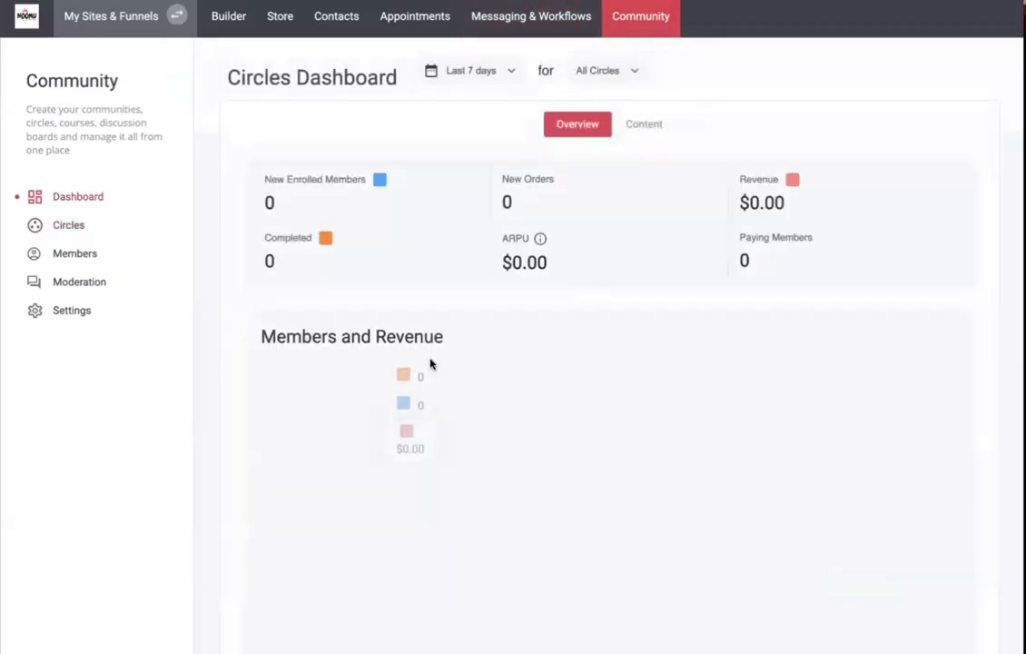
# - Open the Circle Page Template for customizing from the community settings, and look over its layout from header to footer
pyautogui.scroll(-2, 430, 363)
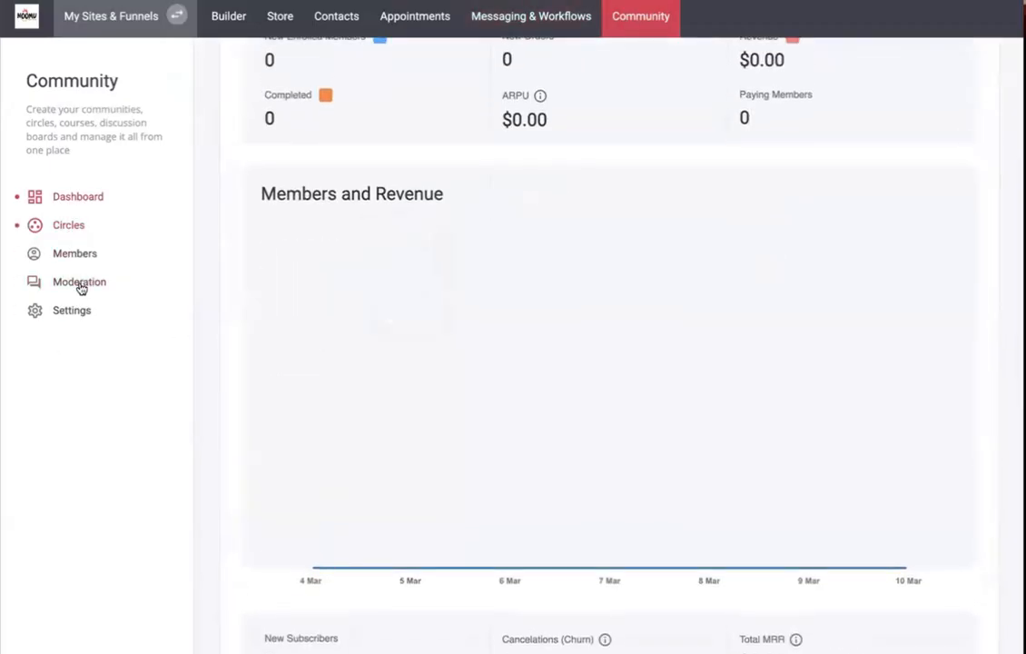
pyautogui.click(69, 314)
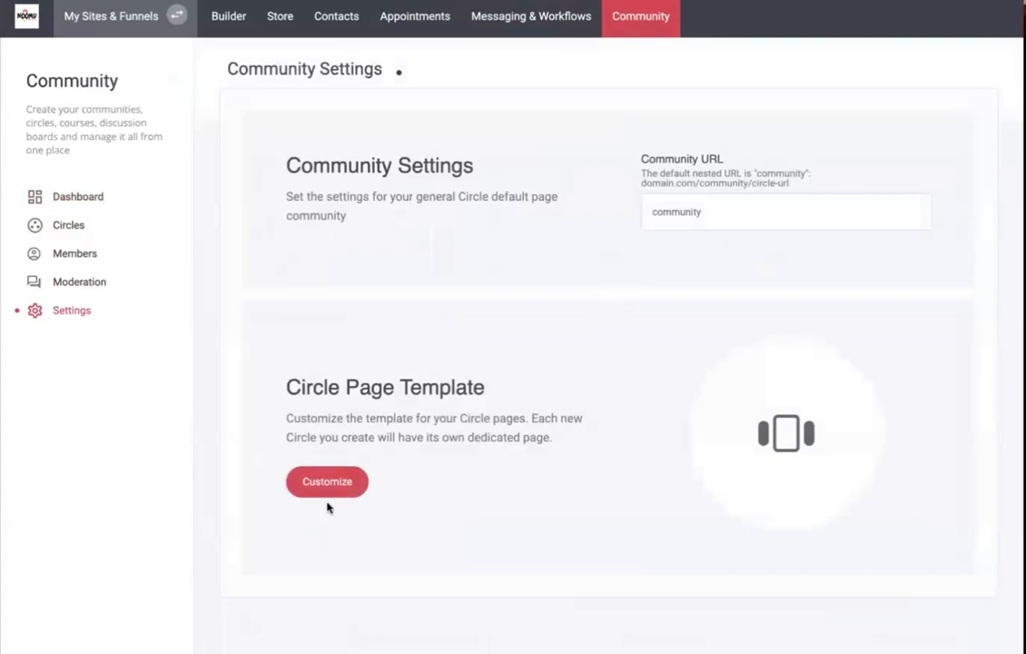
pyautogui.click(326, 491)
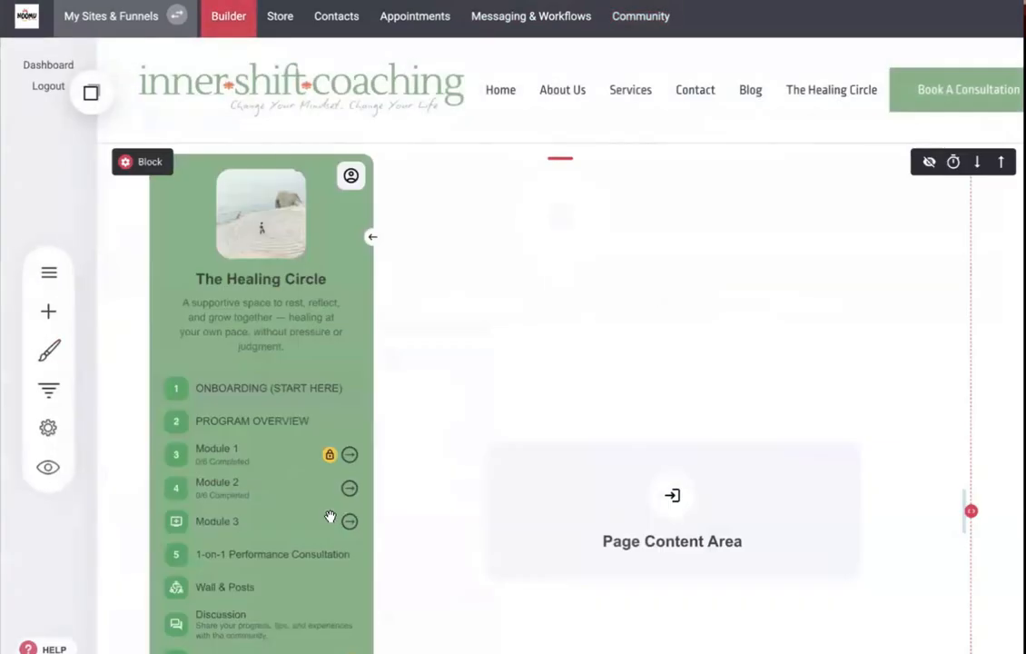
pyautogui.scroll(-7, 513, 245)
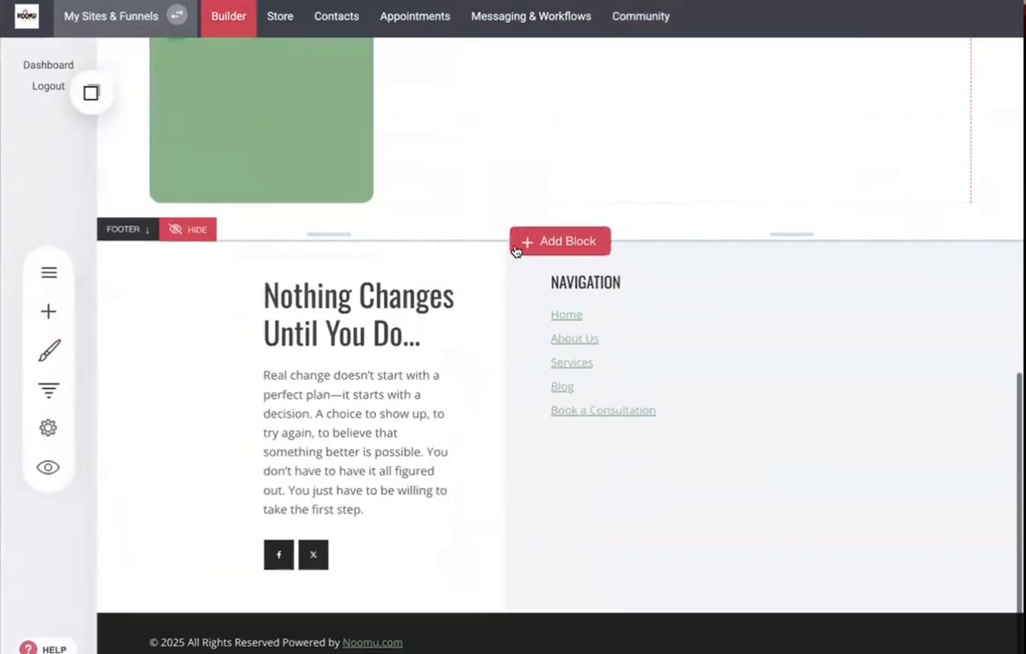
pyautogui.scroll(7, 517, 247)
pyautogui.scroll(1, 484, 231)
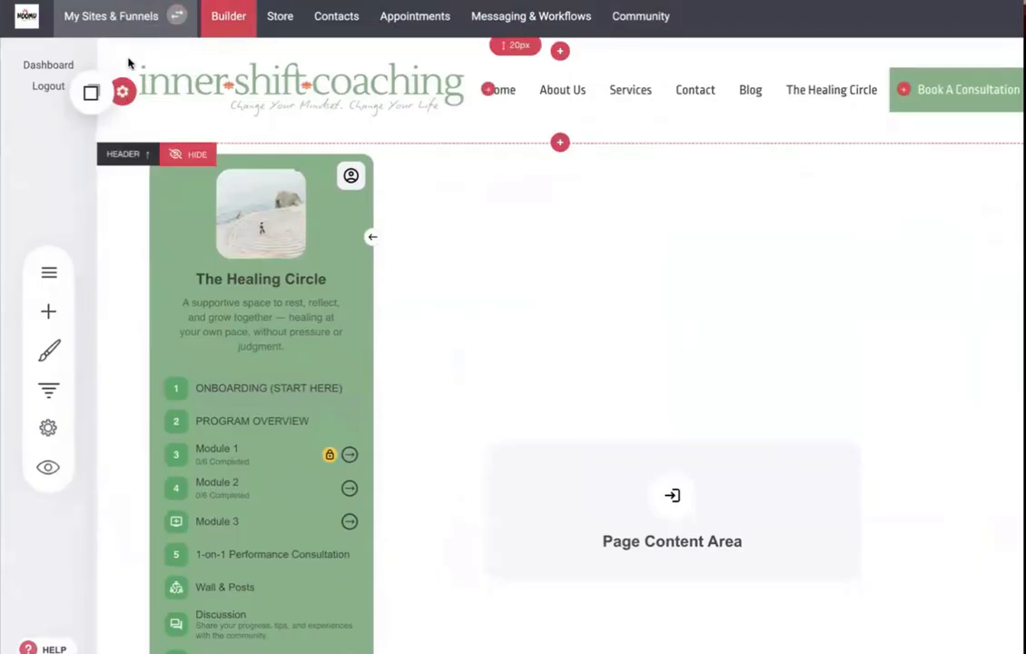
# - Inspect the template's header settings without changing them, and examine how the site header sits above the circle content
pyautogui.click(117, 94)
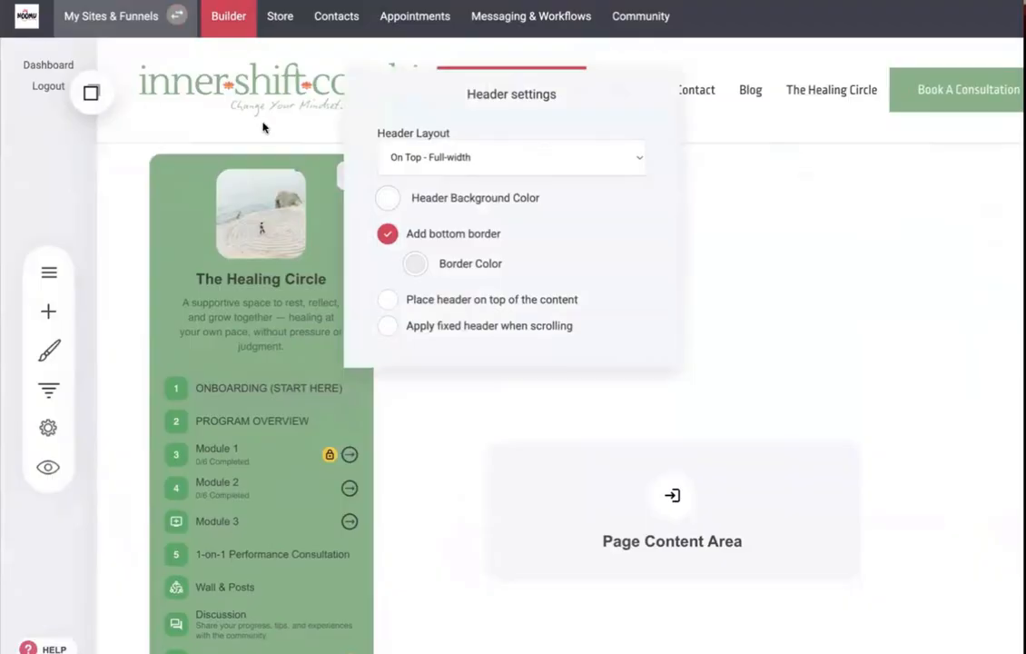
pyautogui.click(231, 114)
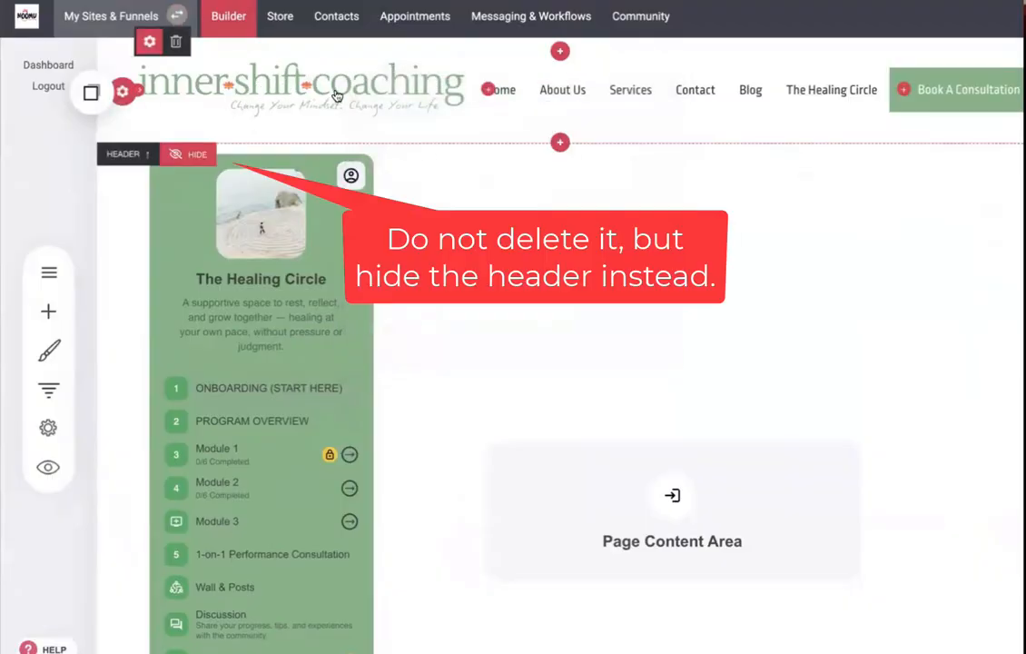
pyautogui.scroll(-3, 335, 95)
pyautogui.scroll(3, 336, 94)
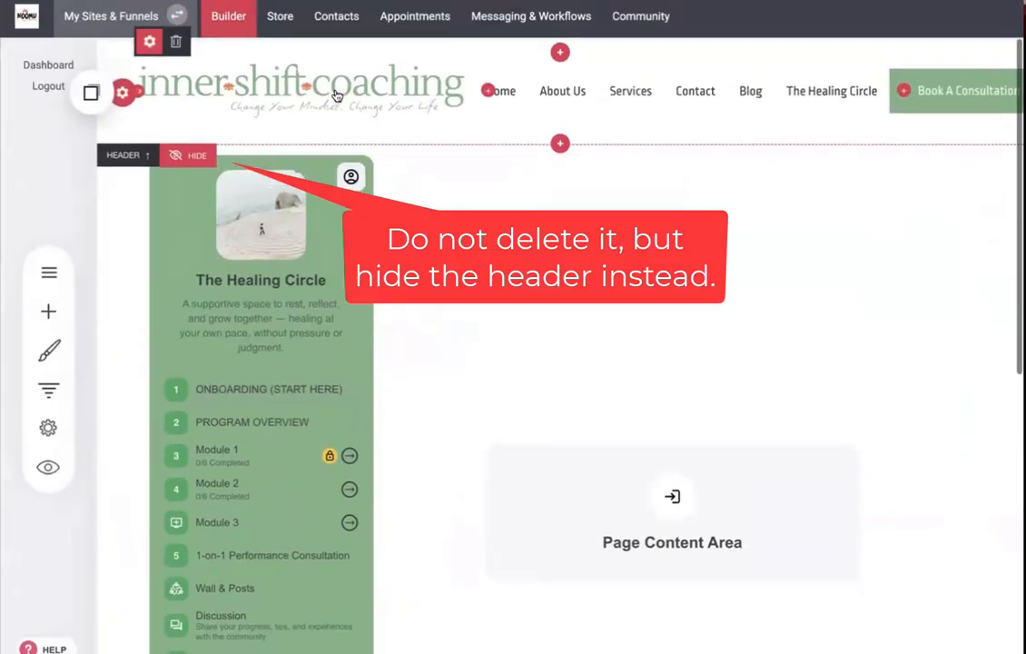
pyautogui.scroll(-1, 336, 92)
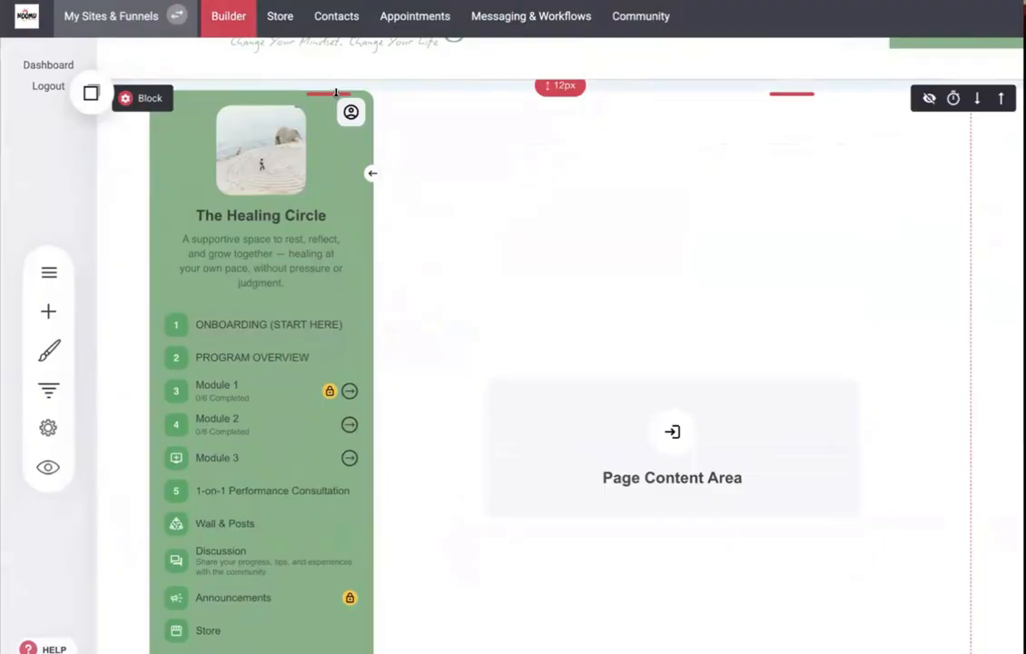
pyautogui.scroll(1, 336, 93)
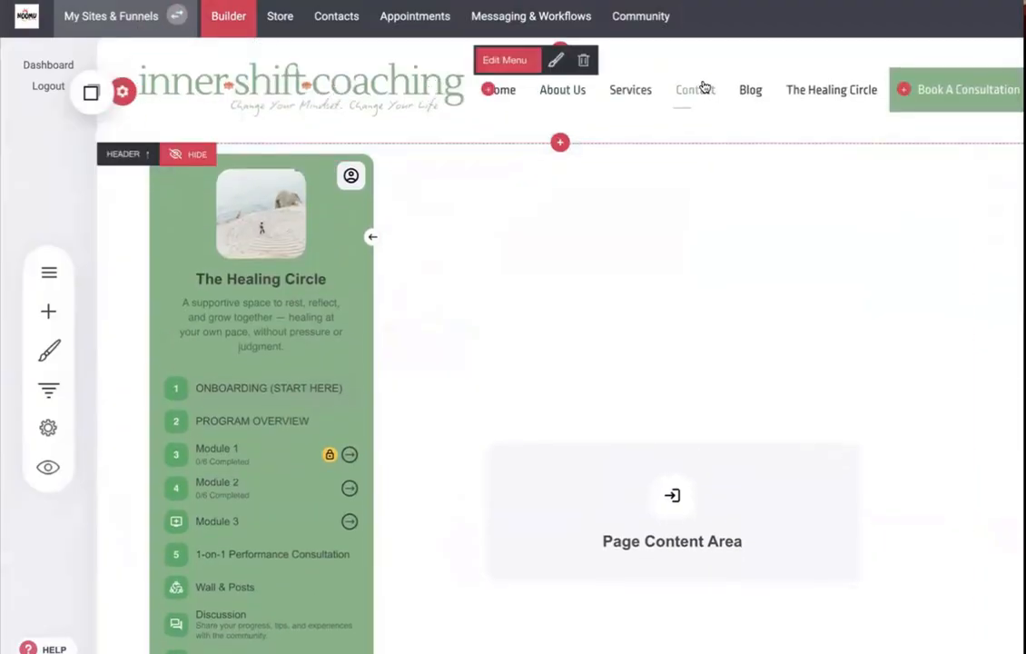
pyautogui.scroll(-3, 525, 117)
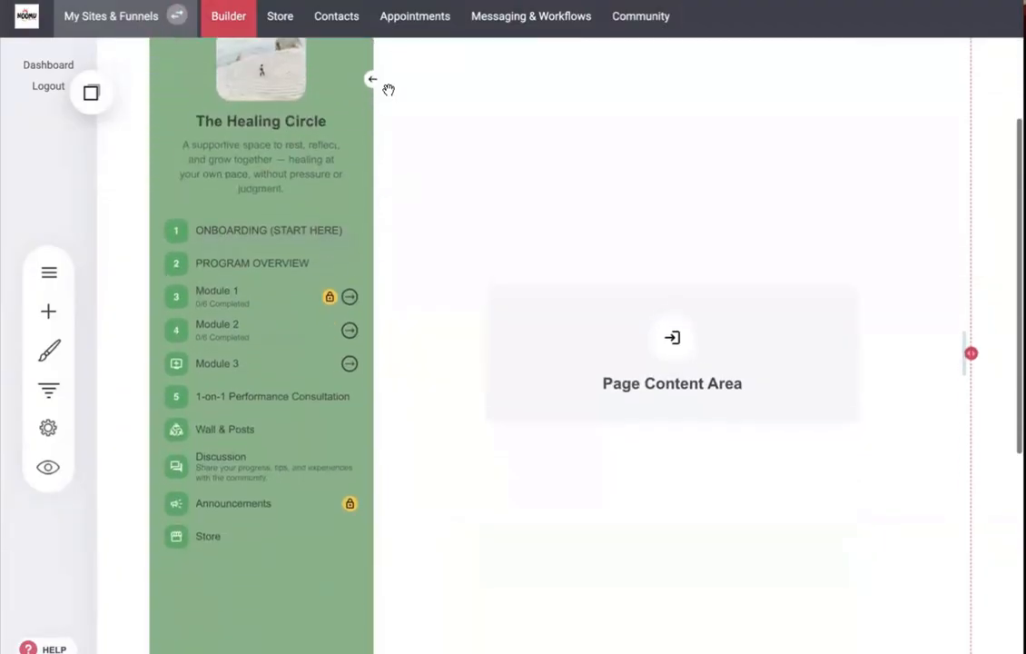
pyautogui.scroll(3, 388, 90)
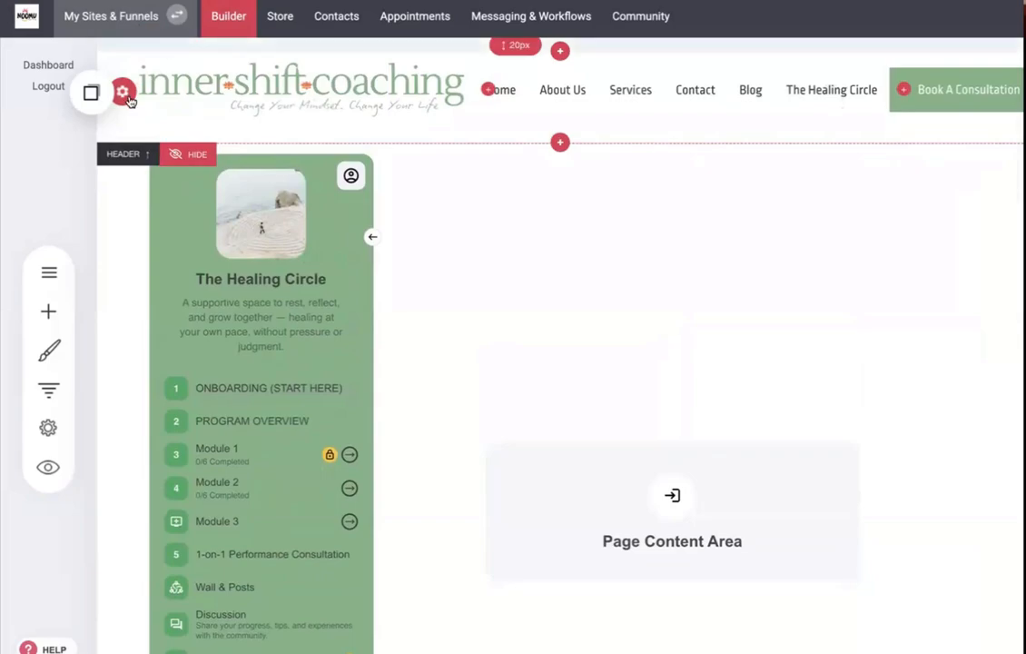
# - Hide both the footer and the header on the Circle Page Template
pyautogui.moveTo(165, 61)
pyautogui.scroll(-10, 227, 127)
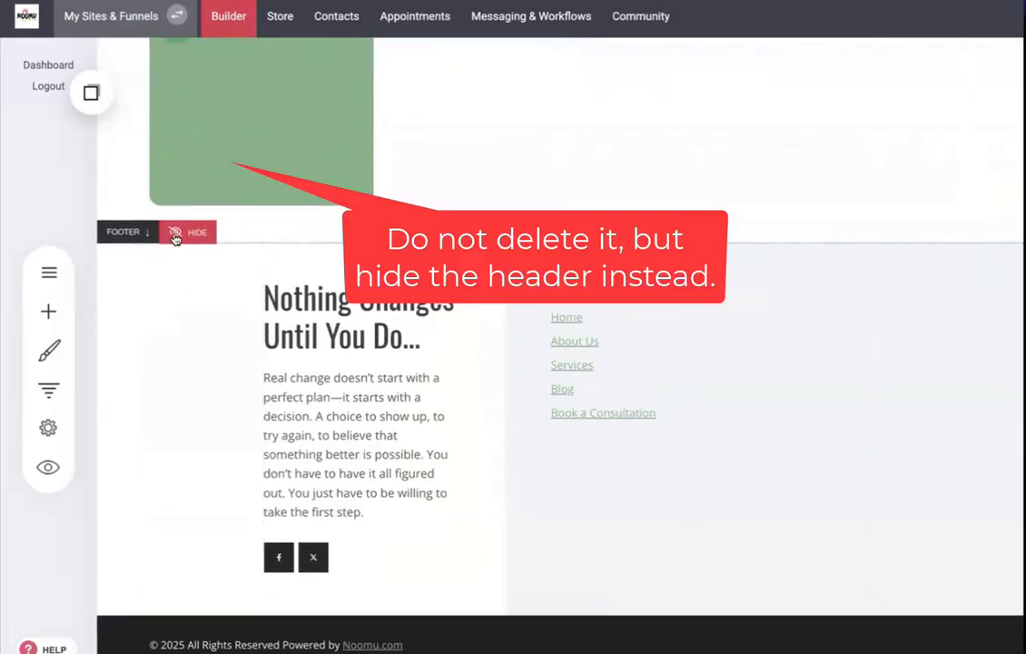
pyautogui.click(172, 235)
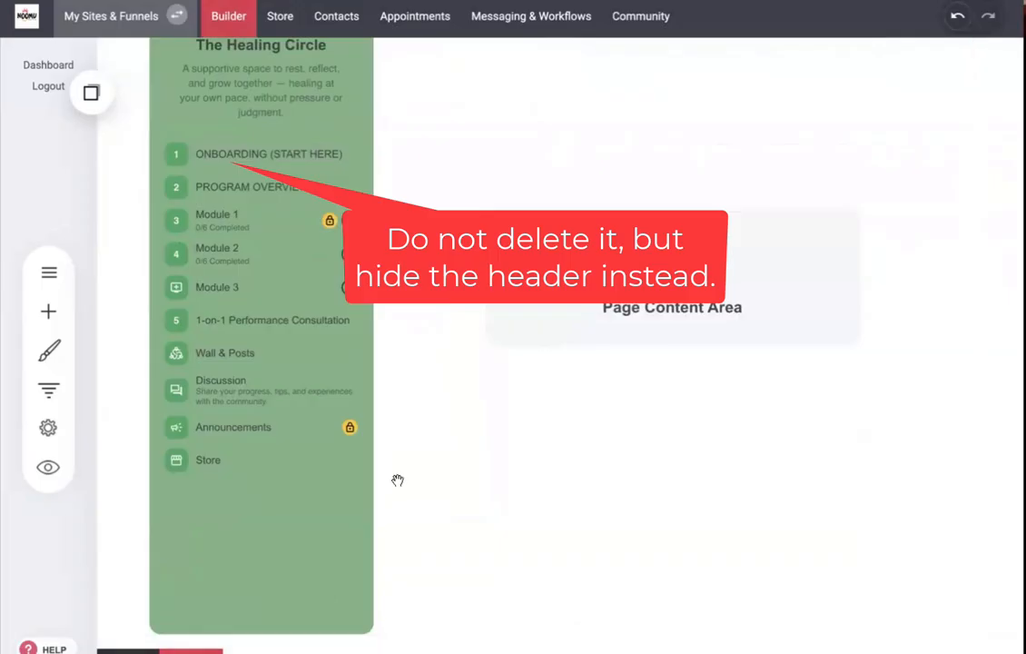
pyautogui.scroll(5, 304, 96)
pyautogui.click(307, 86)
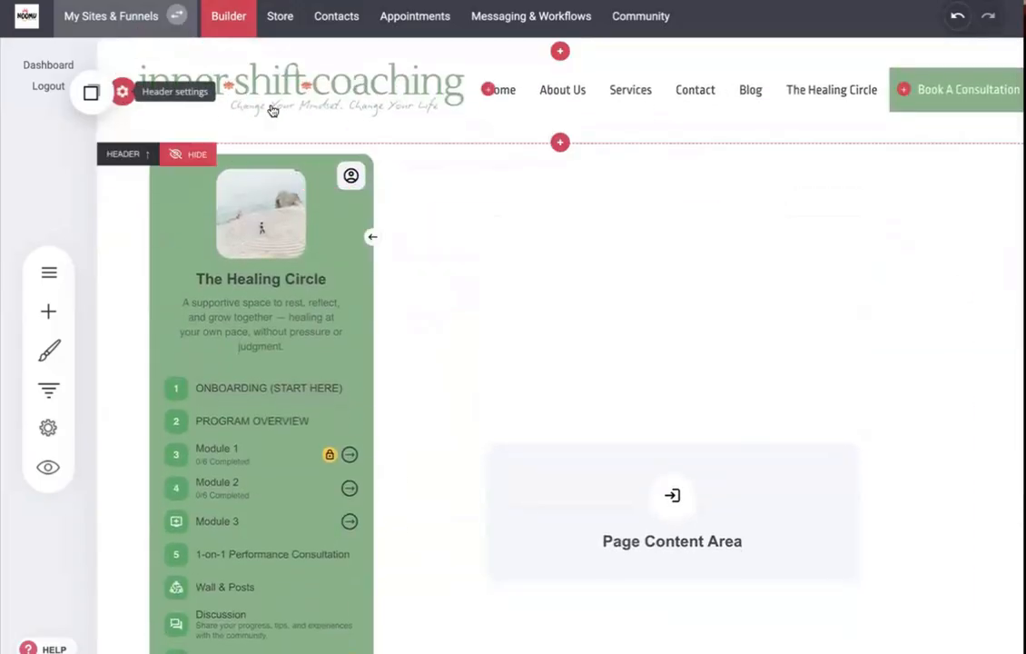
pyautogui.click(172, 156)
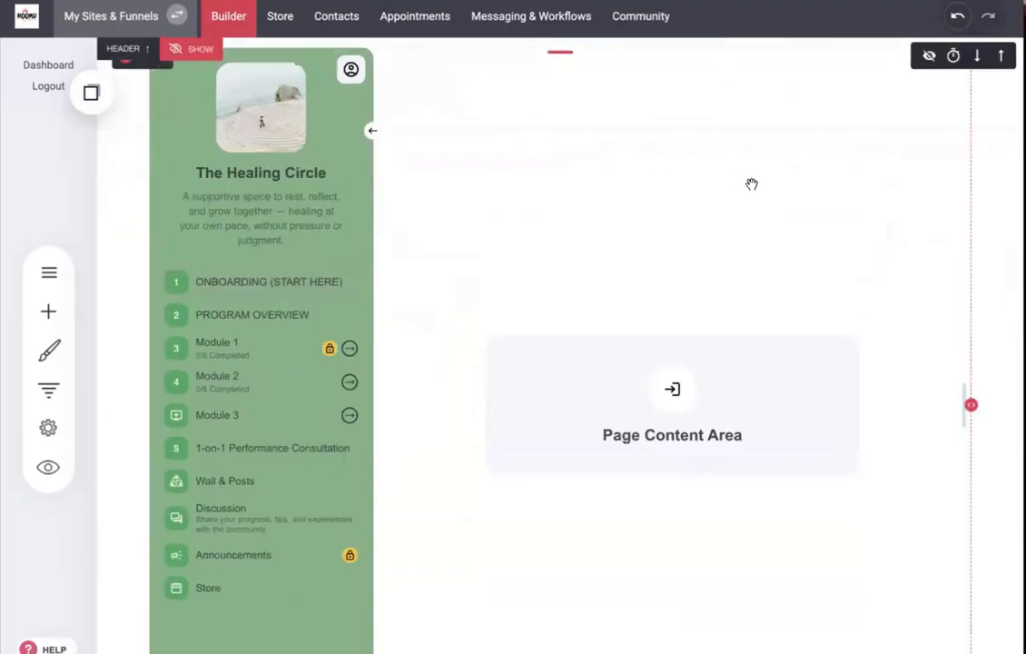
# - Preview the circle page template on desktop and view the PROGRAM OVERVIEW page
pyautogui.click(48, 467)
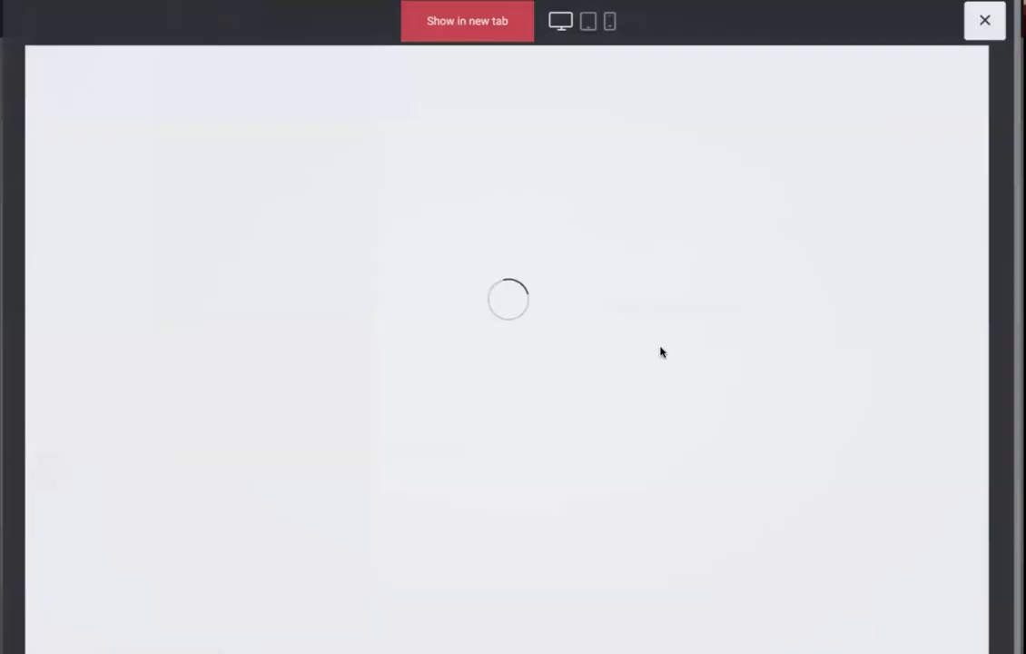
pyautogui.scroll(-1, 667, 346)
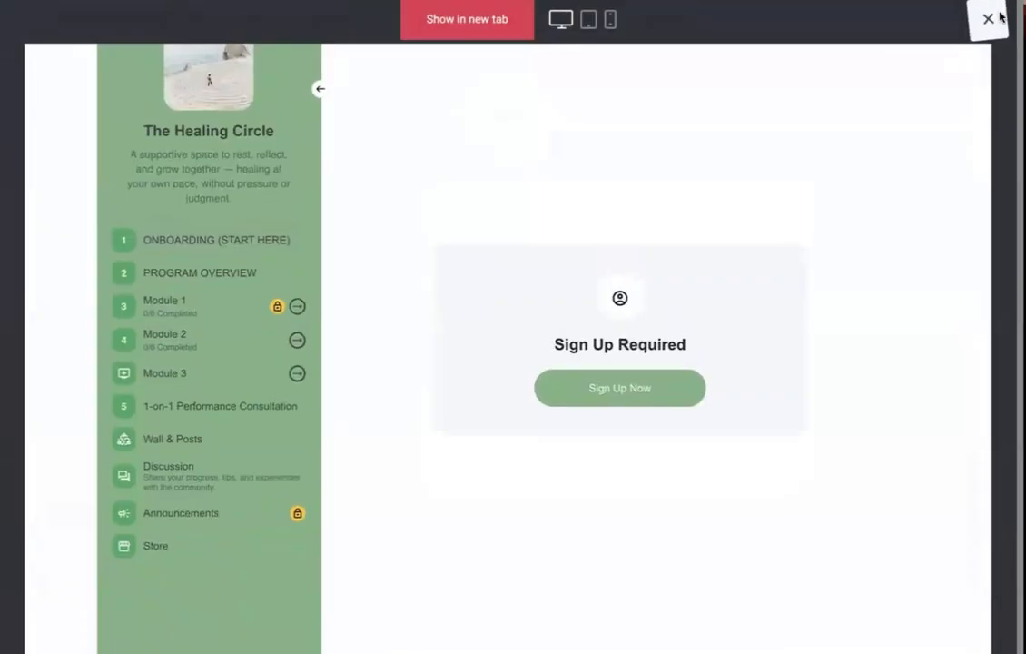
pyautogui.scroll(1, 562, 250)
pyautogui.click(213, 325)
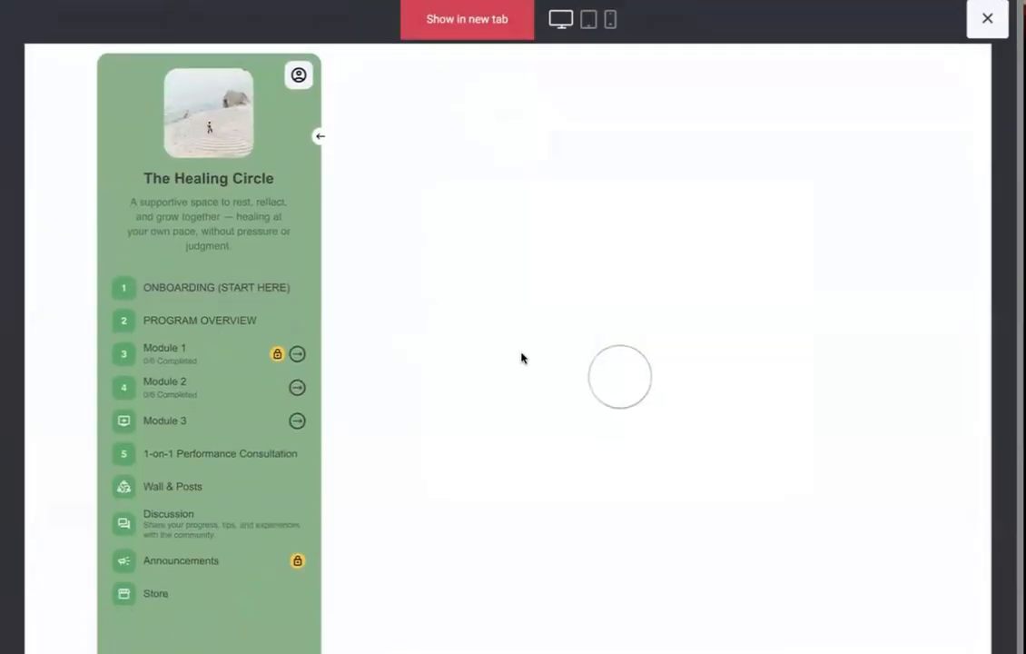
pyautogui.scroll(-10, 522, 357)
pyautogui.scroll(5, 522, 355)
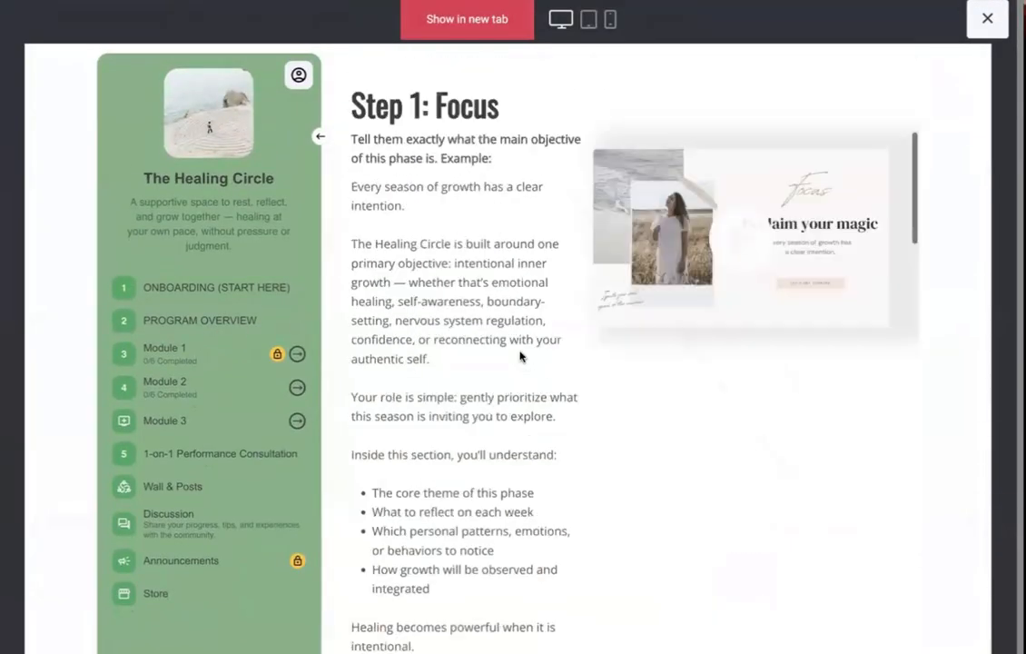
pyautogui.scroll(5, 521, 356)
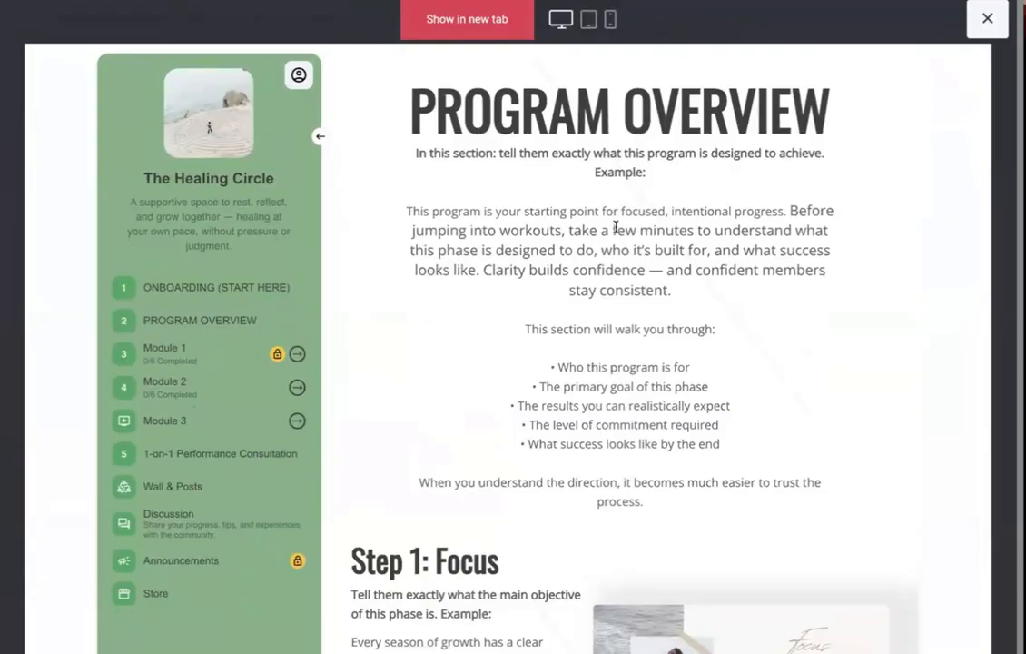
# - Look through the PROGRAM OVERVIEW content down to the closing quote and image, return to its beginning, and close the preview
pyautogui.scroll(-4, 616, 227)
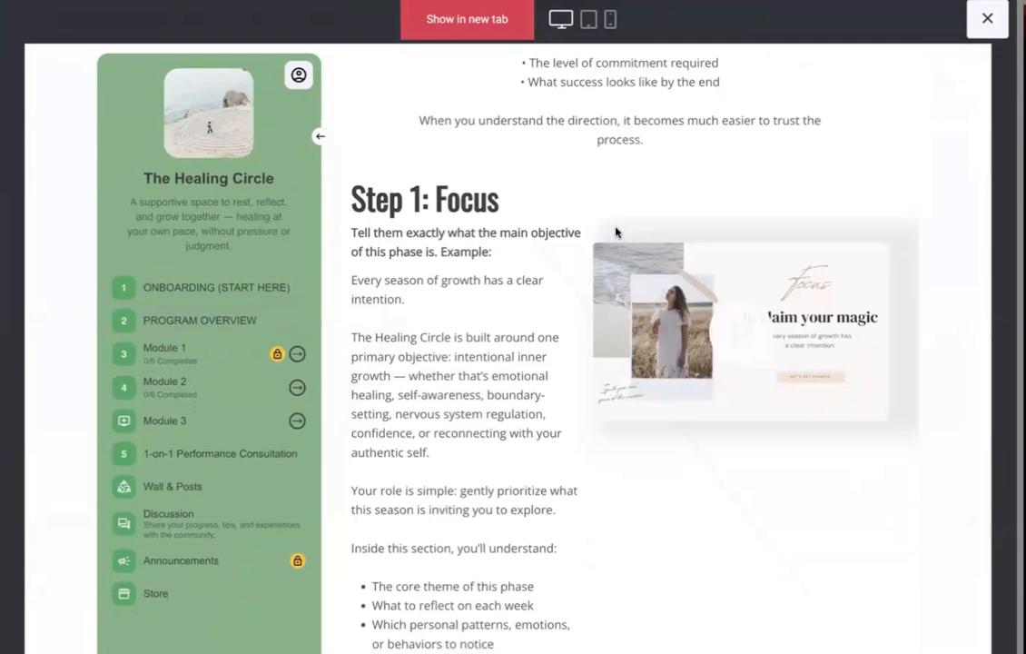
pyautogui.scroll(-15, 623, 149)
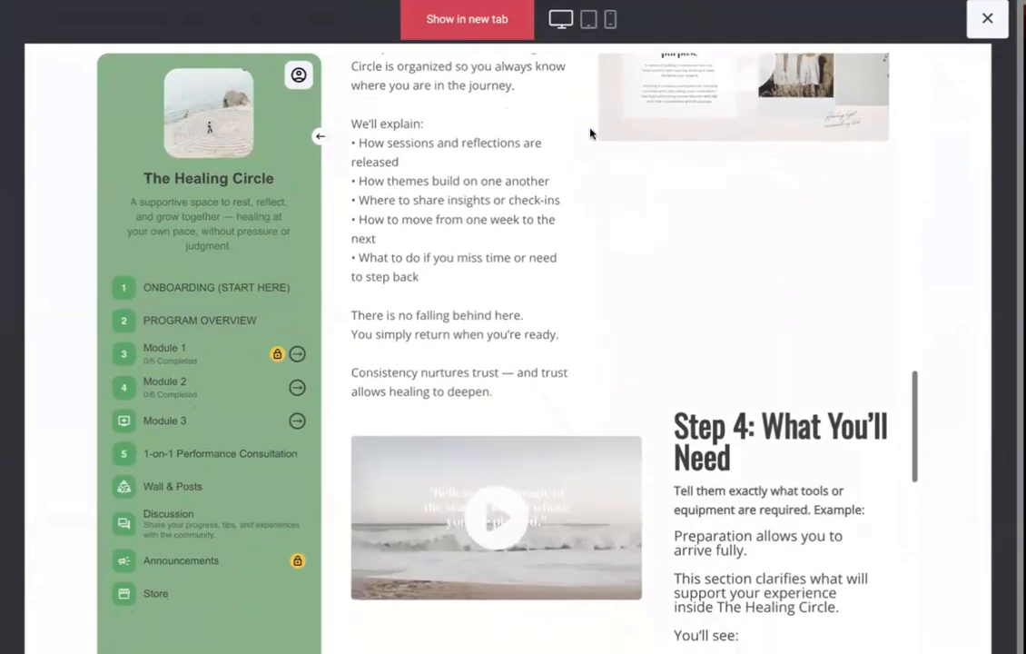
pyautogui.scroll(-10, 580, 272)
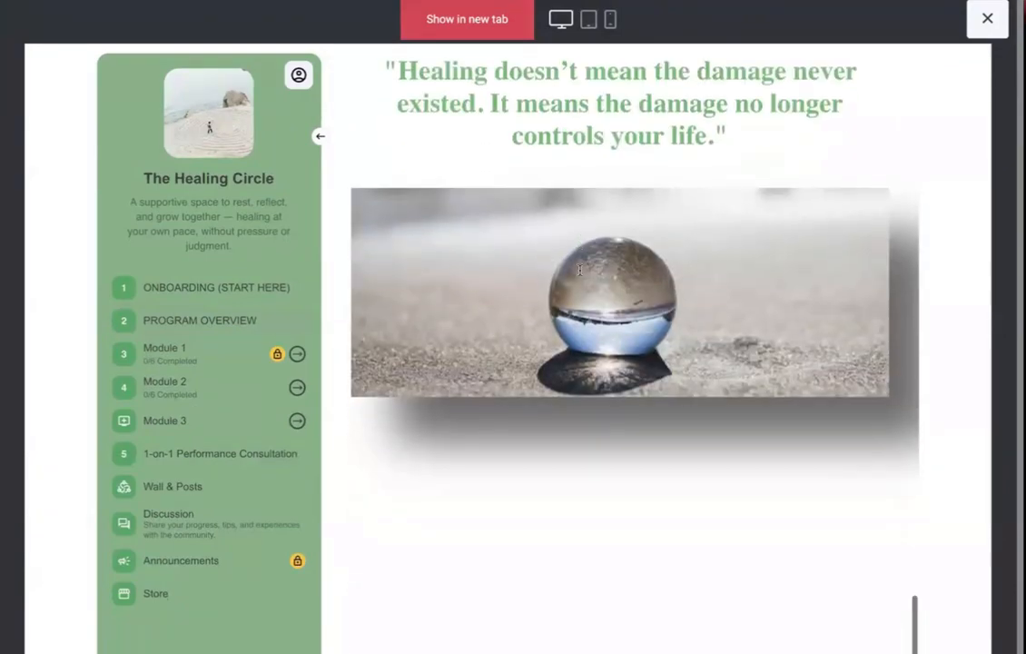
pyautogui.scroll(-3, 580, 270)
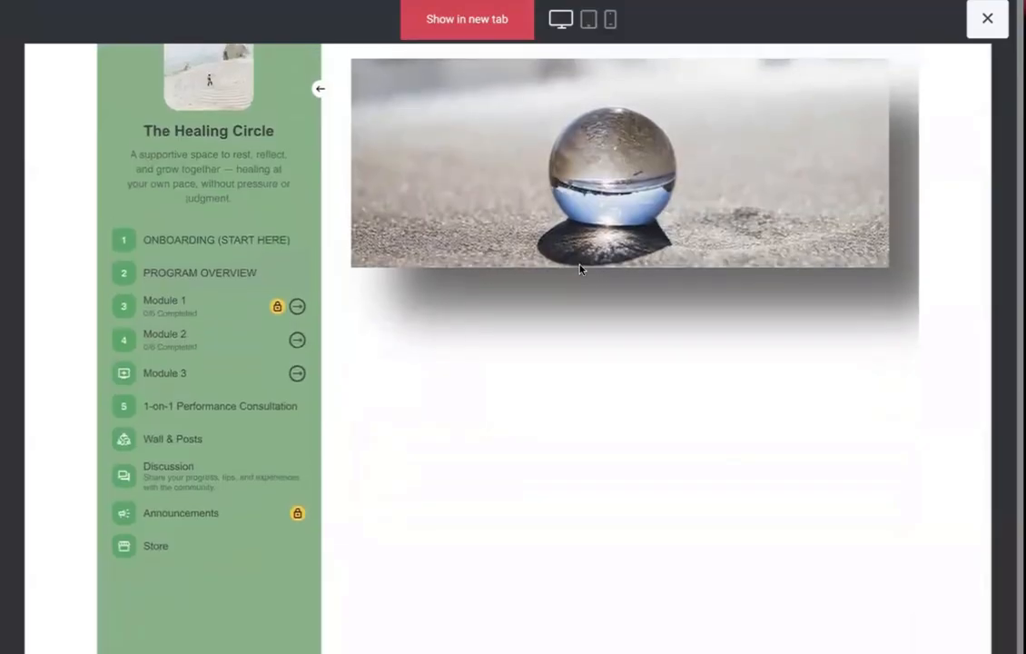
pyautogui.scroll(20, 579, 270)
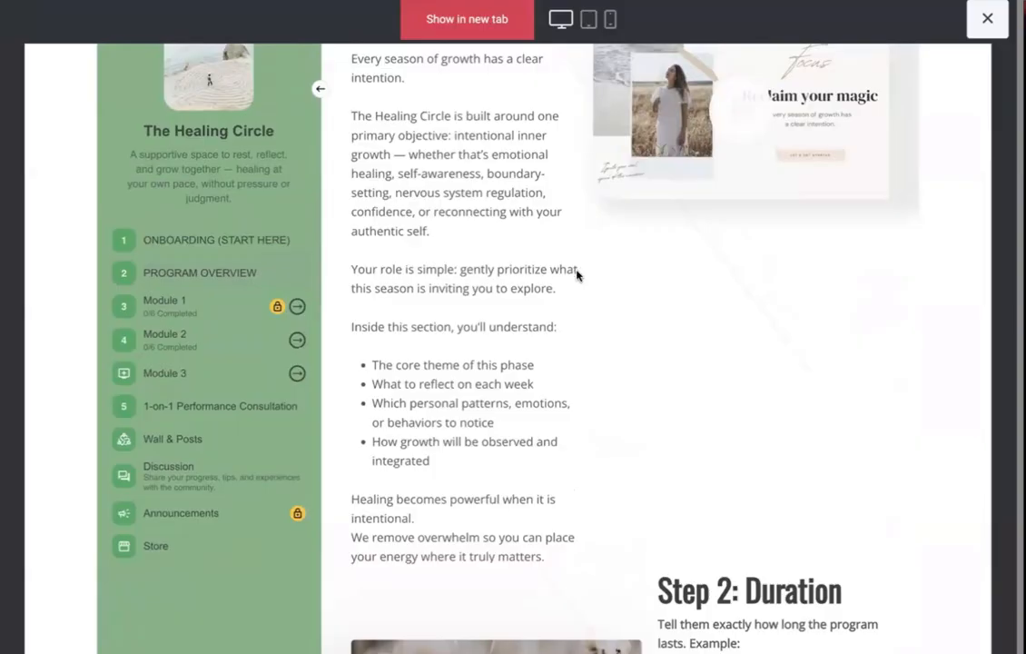
pyautogui.scroll(5, 567, 281)
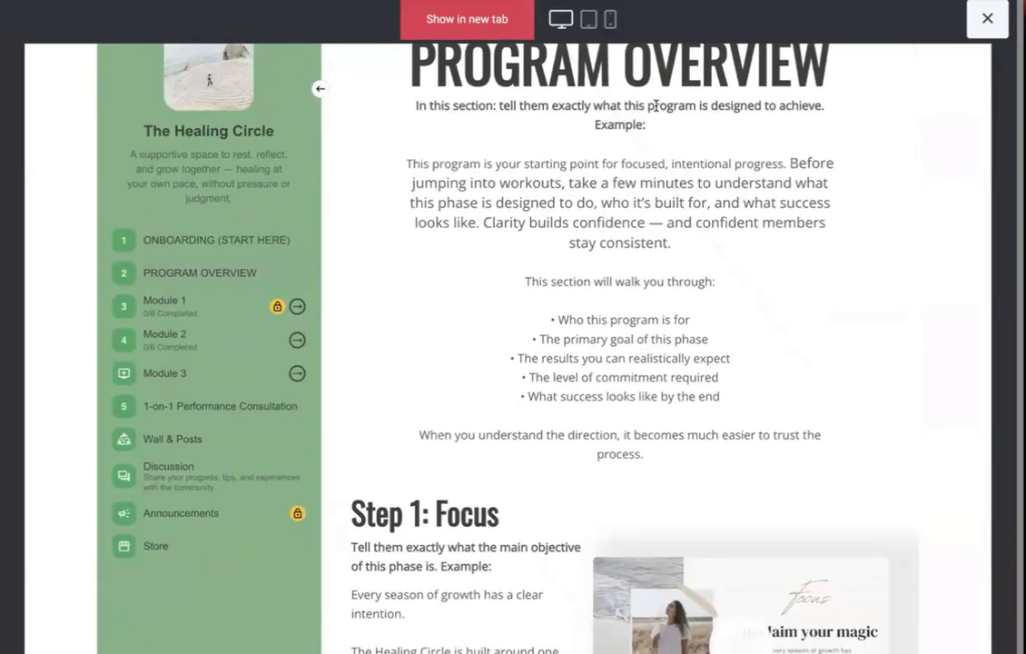
pyautogui.scroll(1, 419, 224)
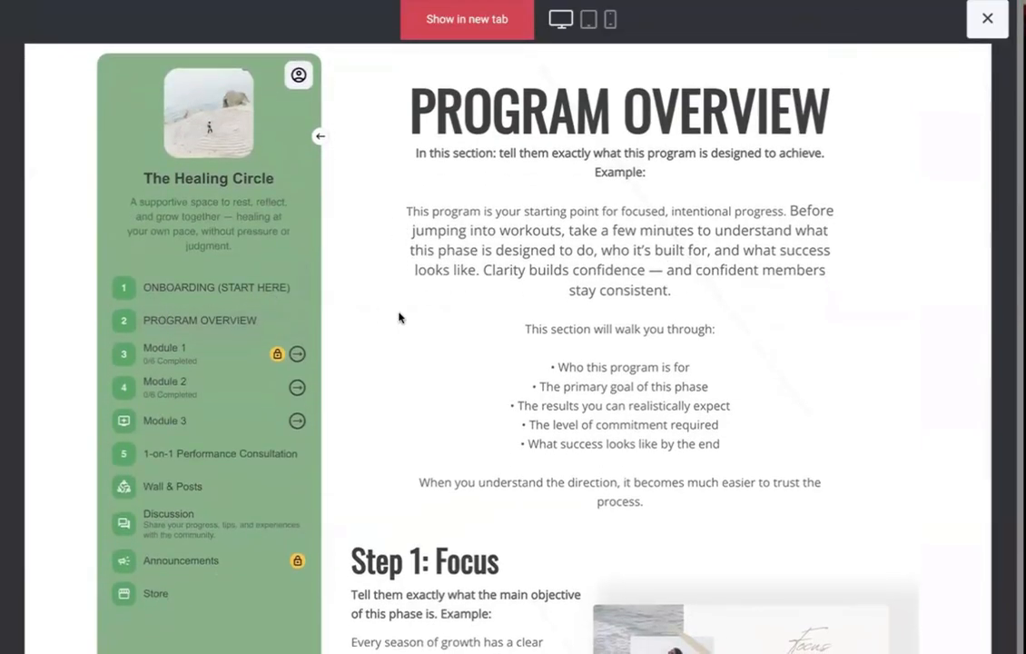
pyautogui.click(988, 20)
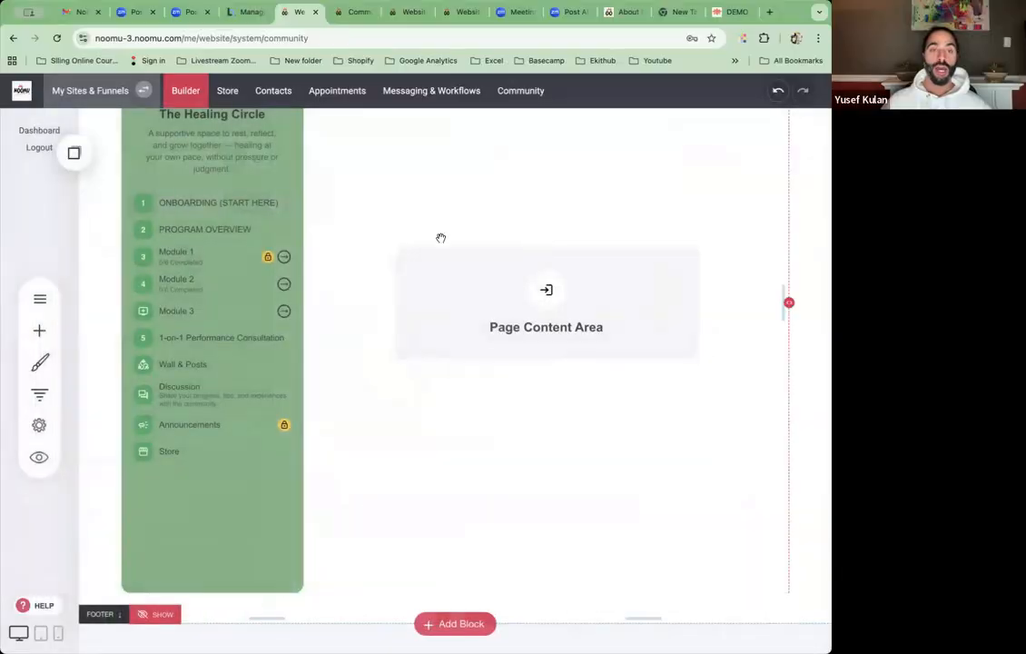
# - Return to the Community circles list and open The Healing Circle for editing
pyautogui.click(448, 95)
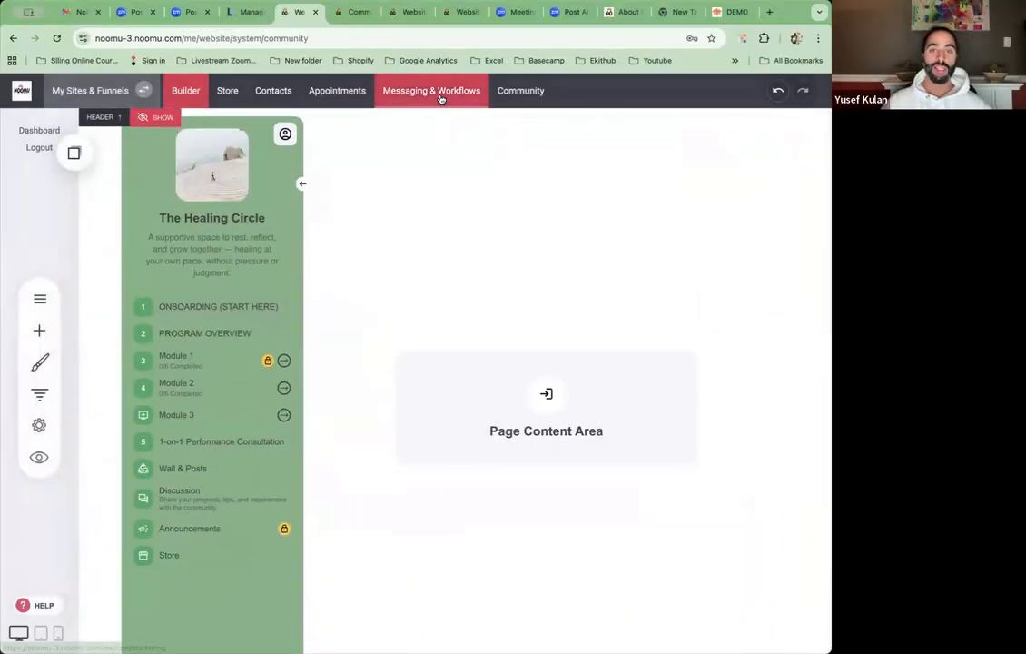
pyautogui.click(506, 93)
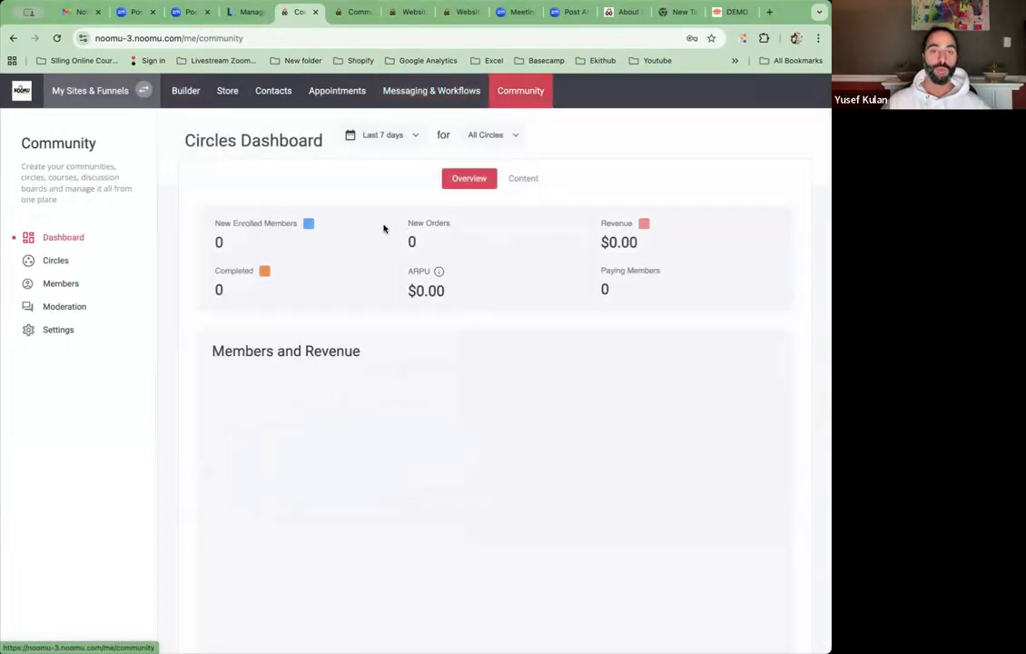
pyautogui.click(62, 260)
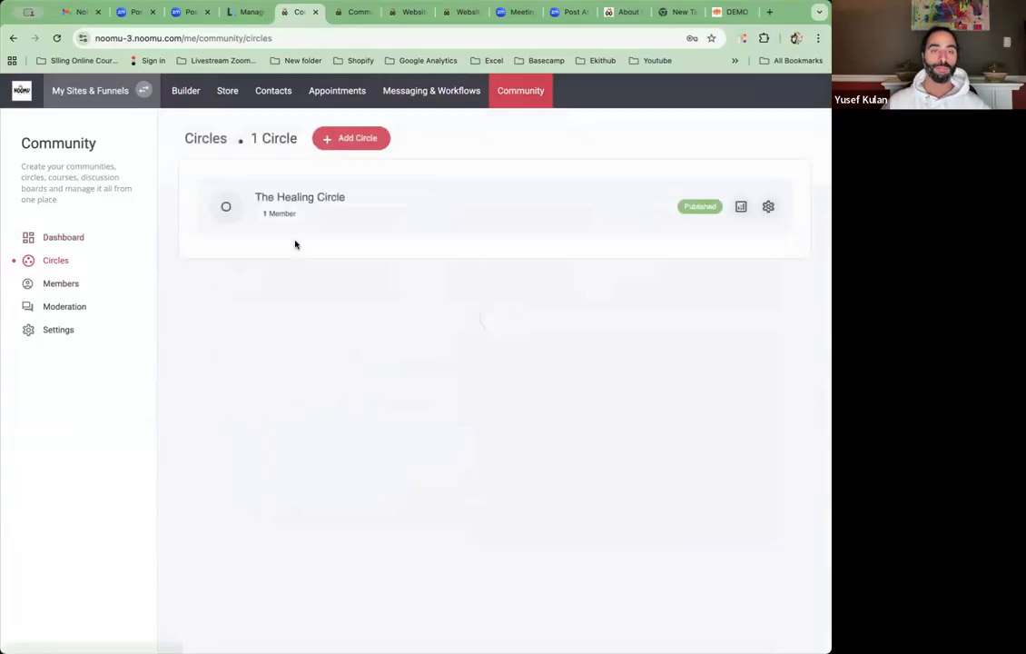
pyautogui.click(298, 196)
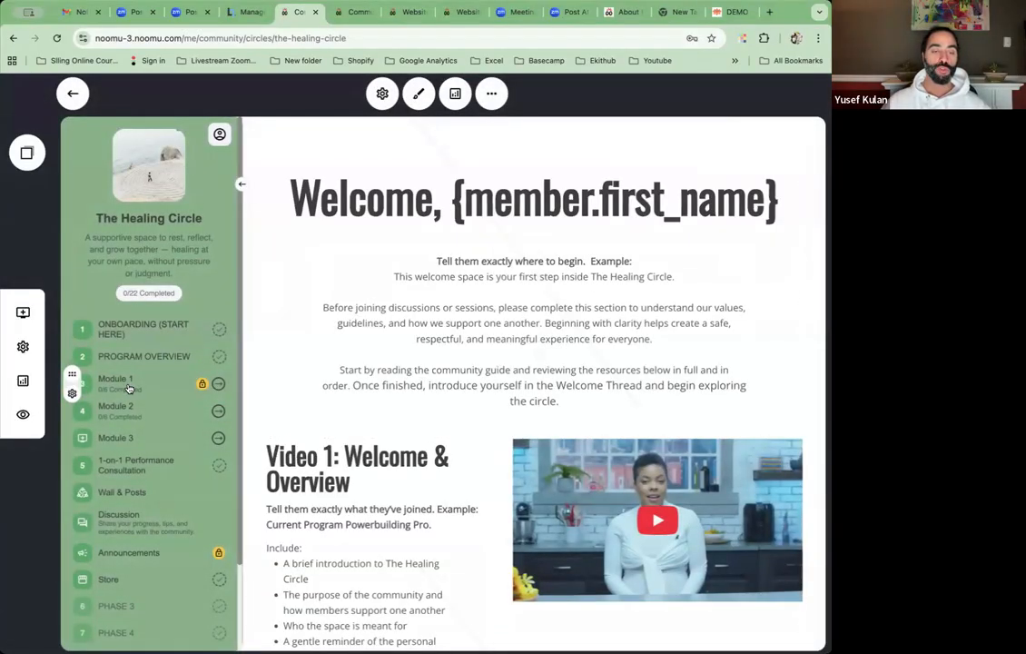
# - Open Module 1's Introduction To Phase 1 page and review the access and enrollment options in The Healing Circle's circle settings
pyautogui.click(129, 389)
pyautogui.click(309, 194)
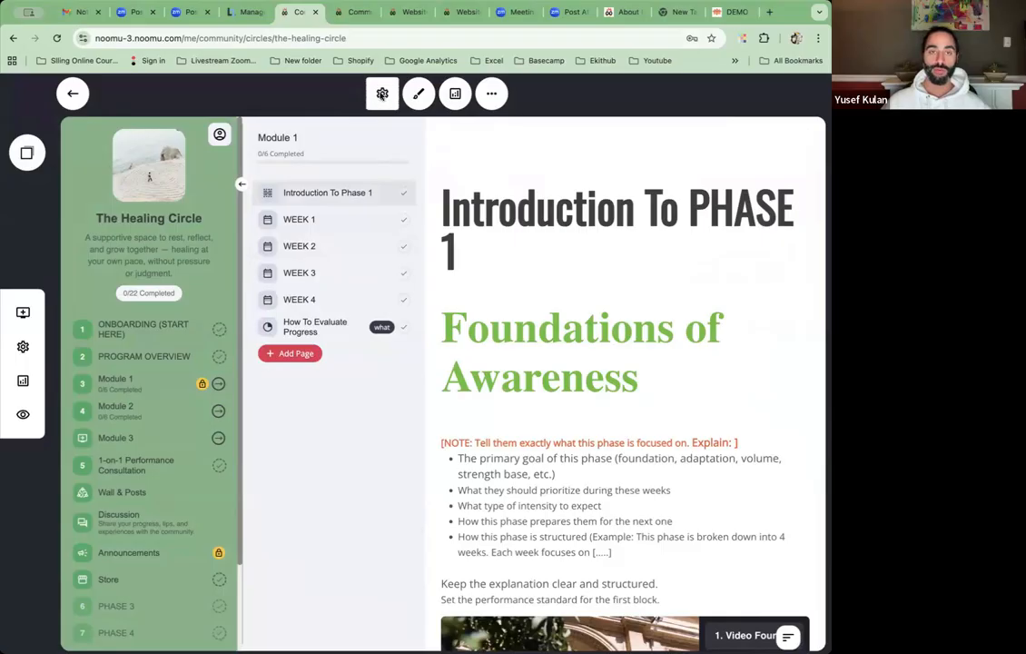
pyautogui.click(383, 92)
pyautogui.scroll(-5, 419, 290)
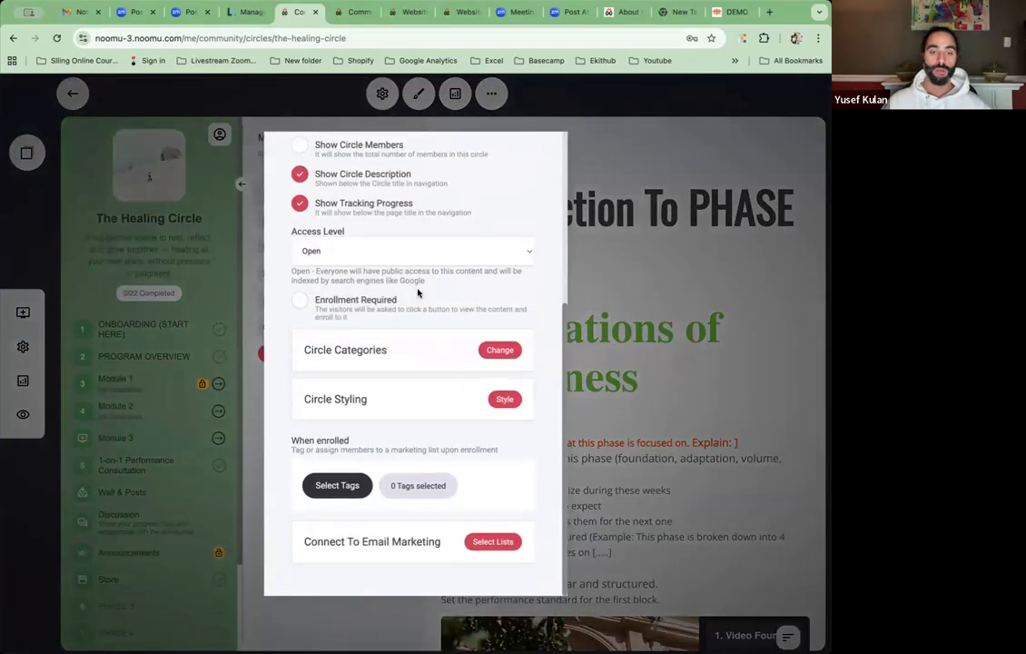
pyautogui.scroll(5, 488, 304)
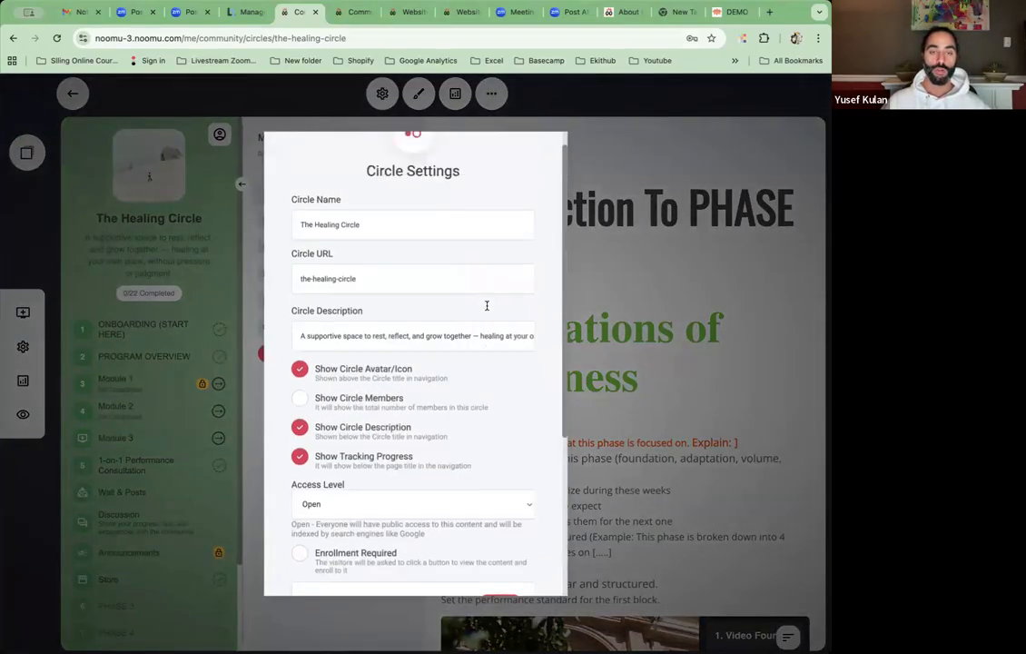
pyautogui.scroll(-2, 492, 307)
pyautogui.click(114, 326)
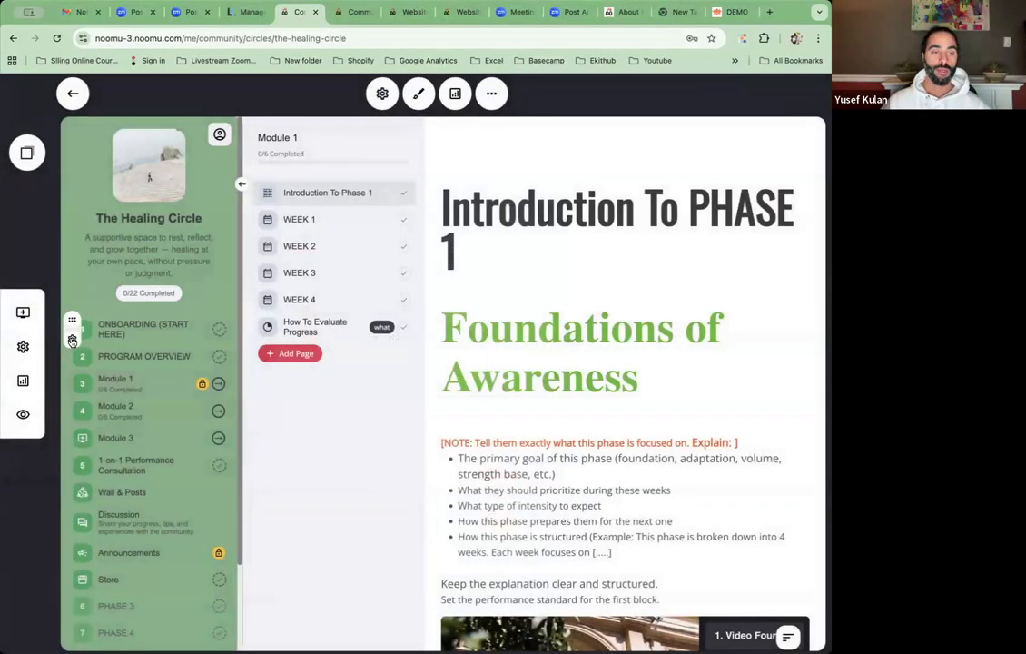
# - Review the access level and content availability in the ONBOARDING (START HERE) page settings
pyautogui.click(72, 340)
pyautogui.click(88, 197)
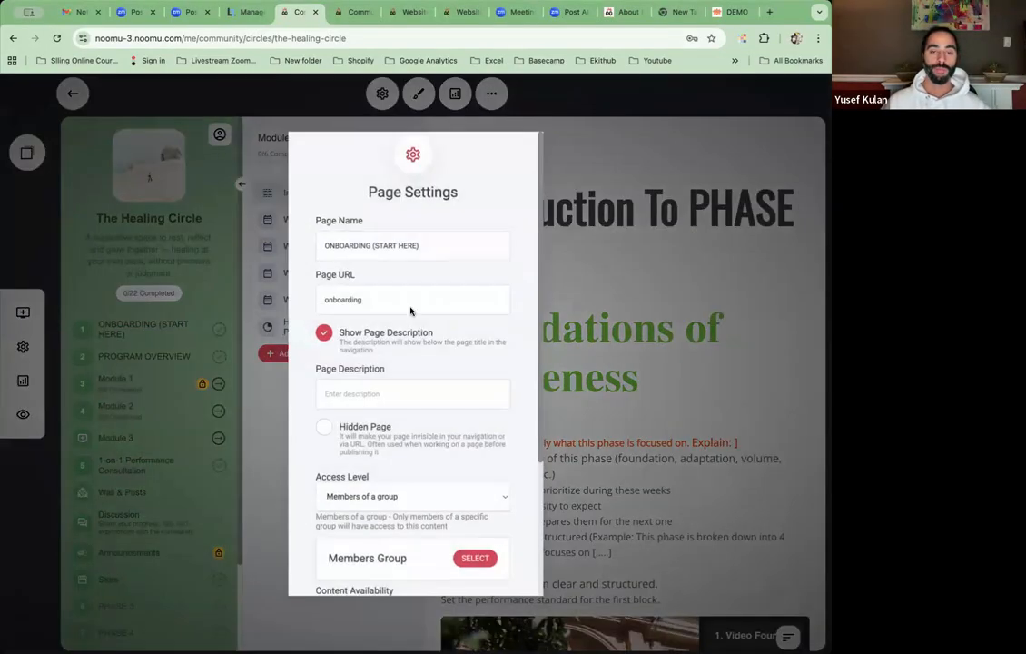
pyautogui.scroll(-4, 423, 327)
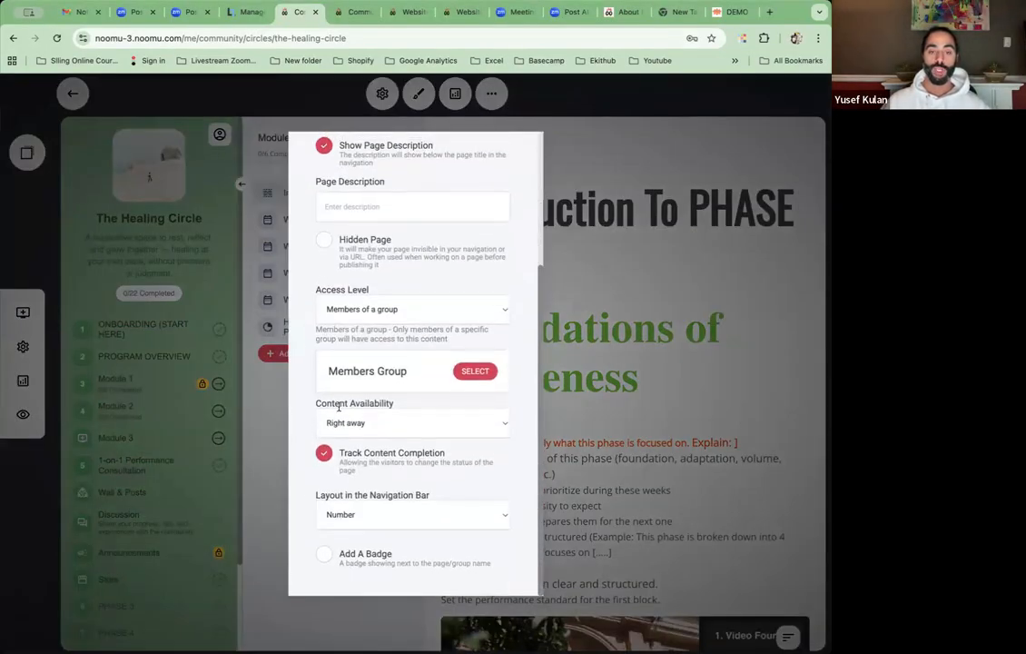
pyautogui.click(595, 388)
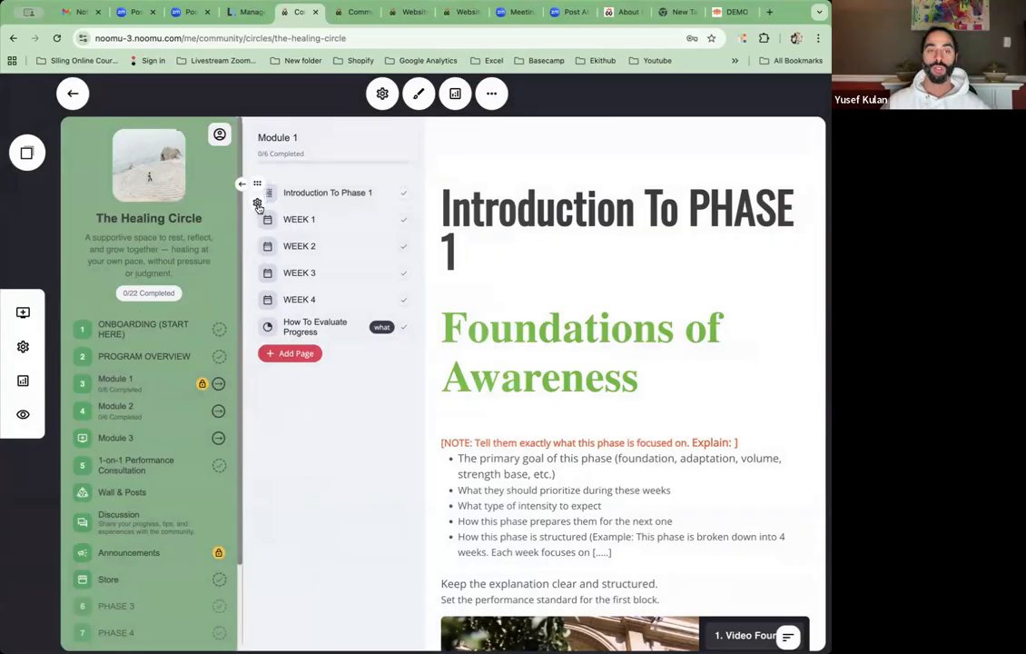
# - Examine the content availability and access level choices in the page settings of Introduction To Phase 1
pyautogui.click(257, 205)
pyautogui.click(272, 108)
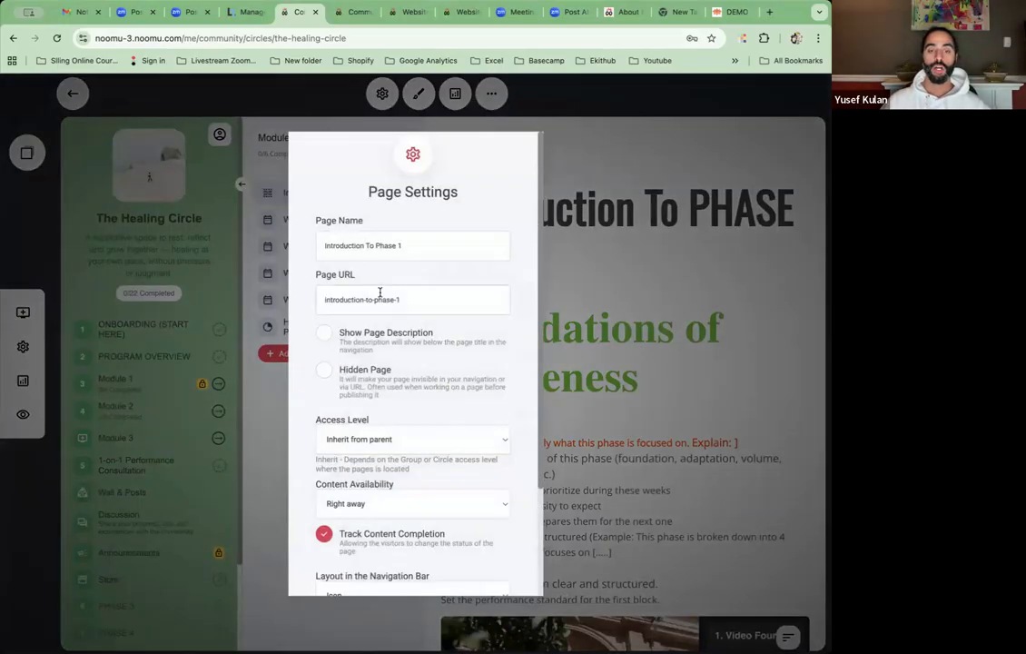
pyautogui.scroll(-3, 391, 402)
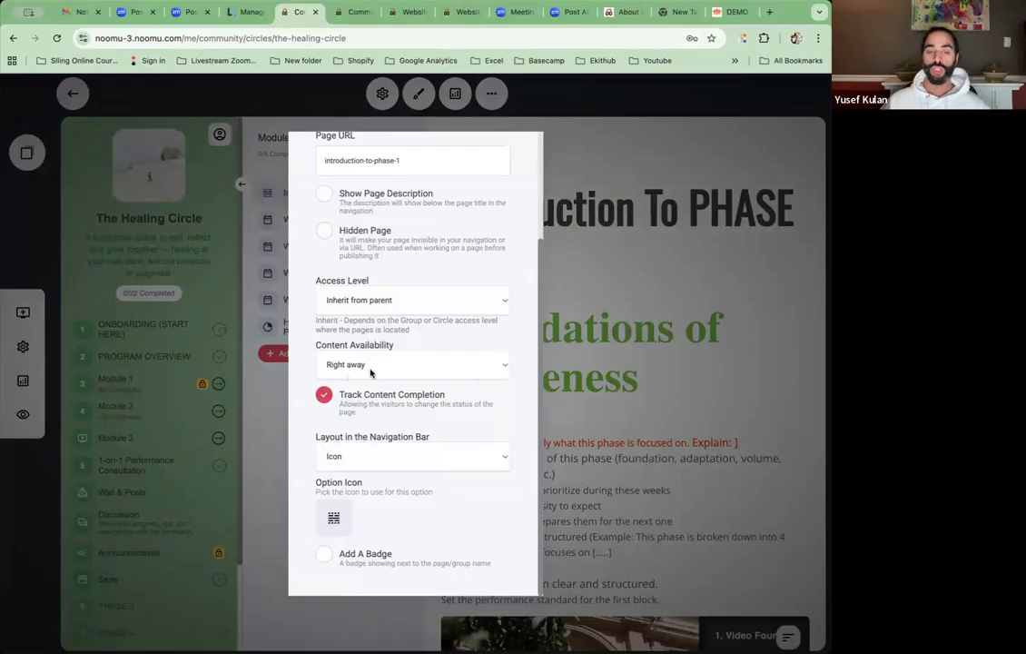
pyautogui.click(370, 367)
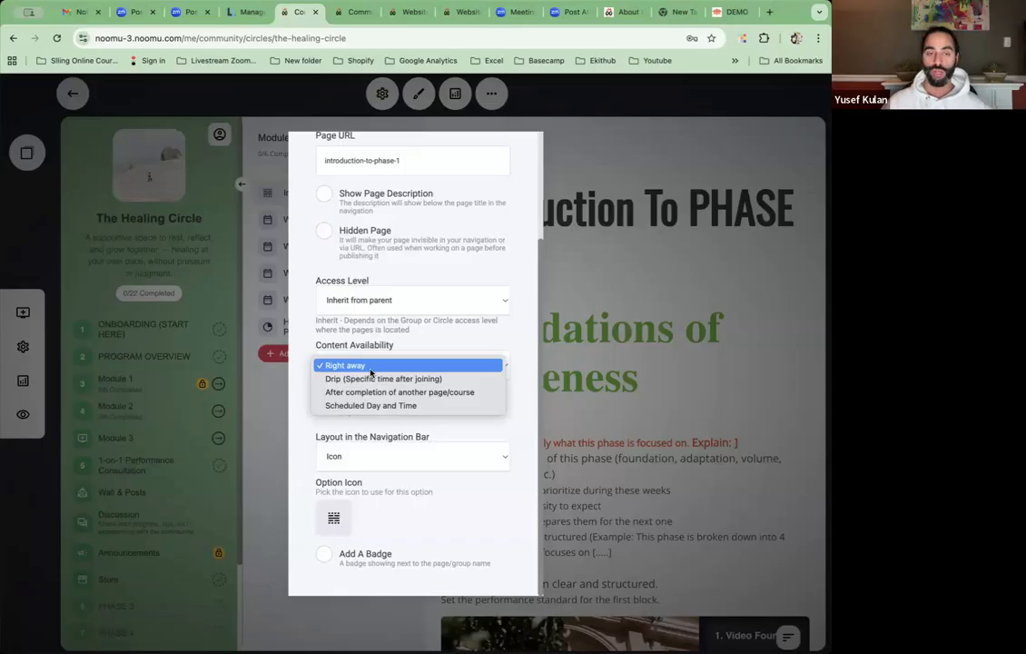
pyautogui.click(400, 333)
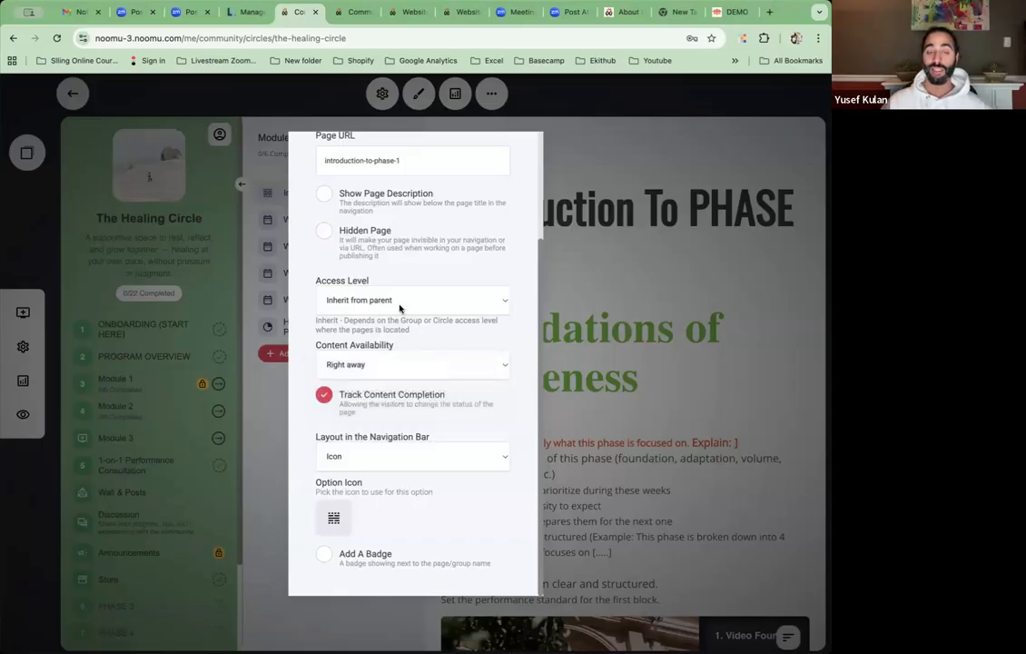
pyautogui.click(395, 307)
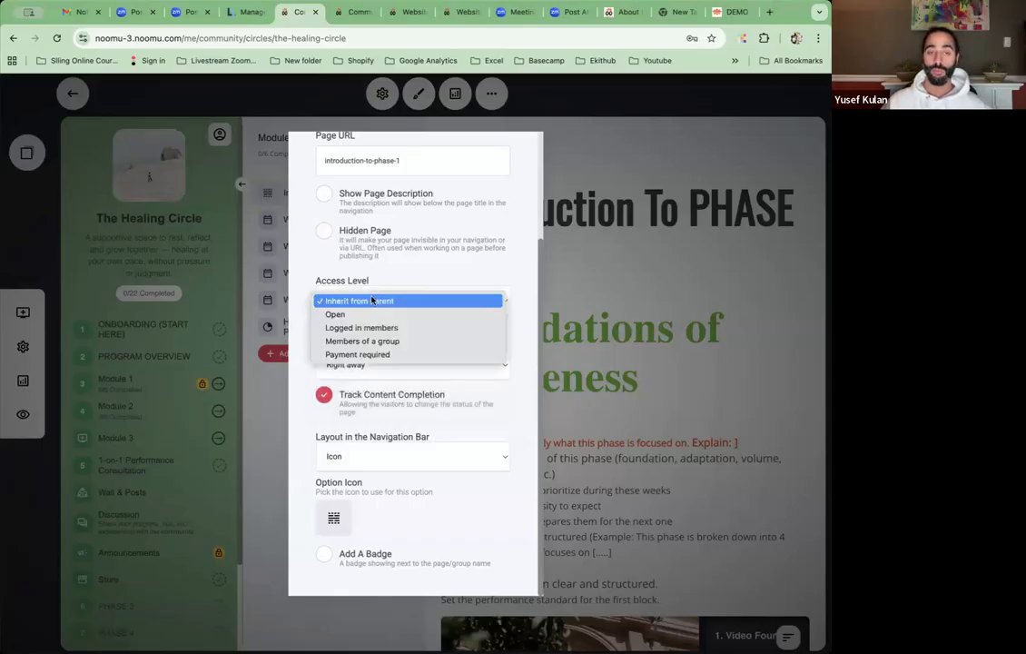
pyautogui.click(467, 300)
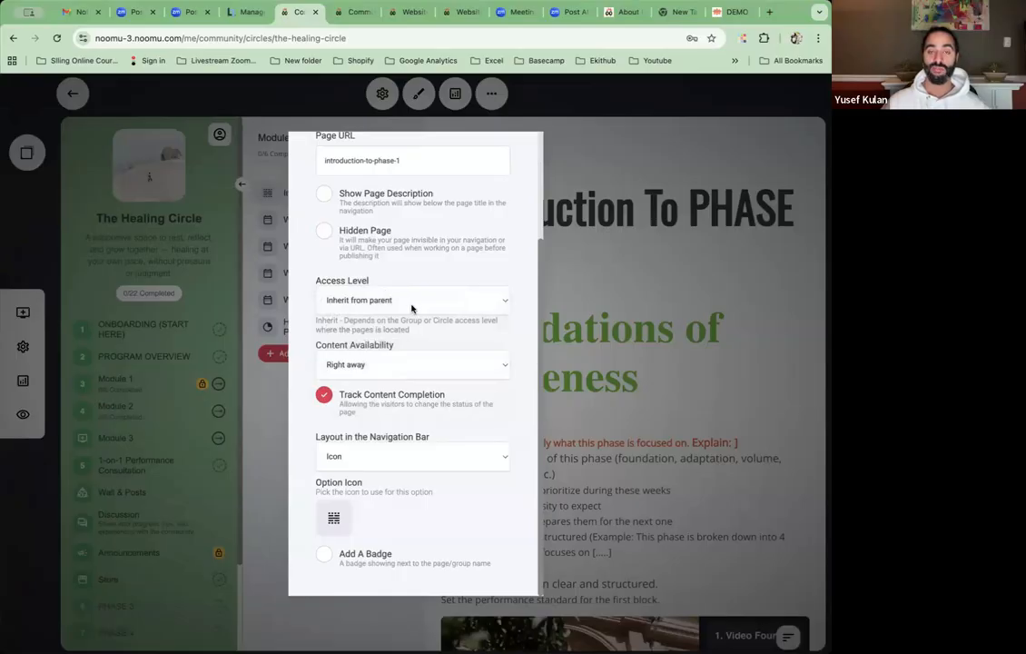
# - Close the page settings and check the circle-wide access level in The Healing Circle's settings
pyautogui.click(383, 87)
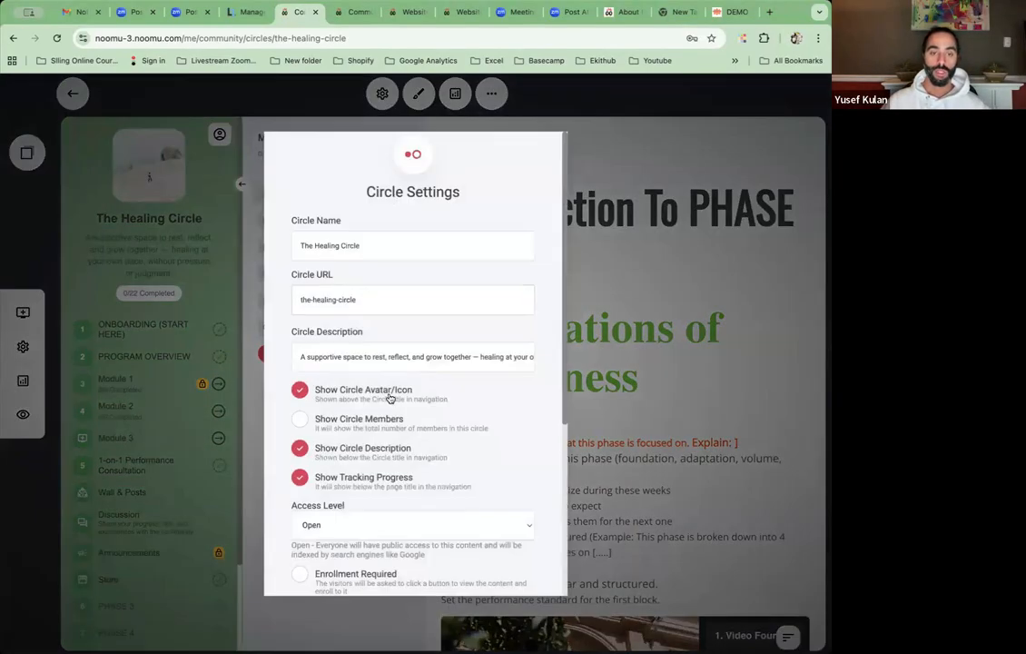
pyautogui.scroll(-2, 346, 433)
pyautogui.click(588, 378)
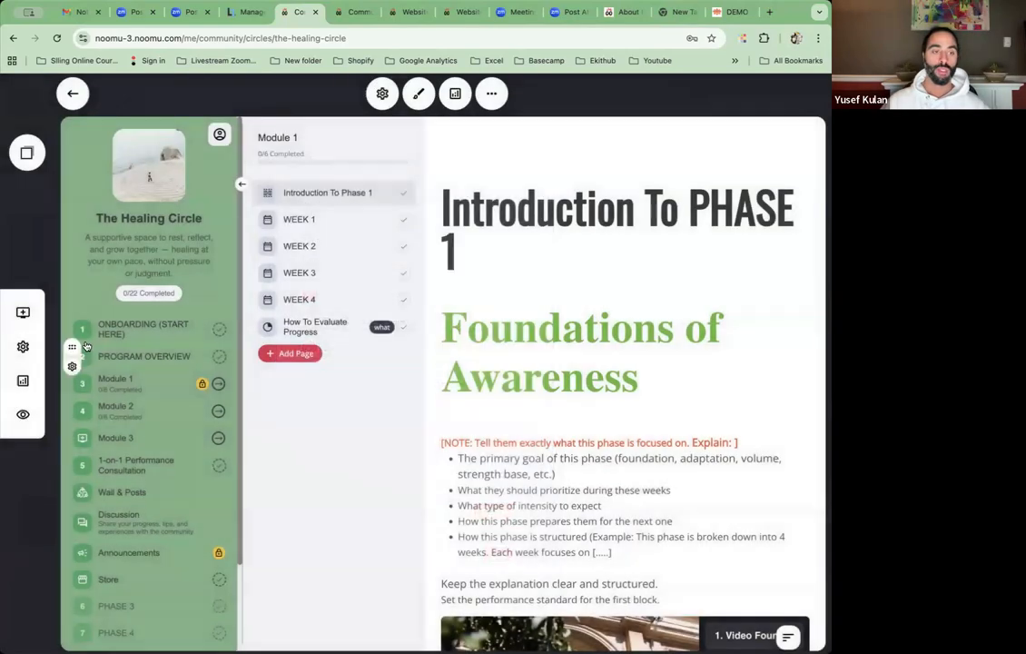
# - Set the access level of the ONBOARDING (START HERE) page to Open
pyautogui.click(71, 339)
pyautogui.click(75, 193)
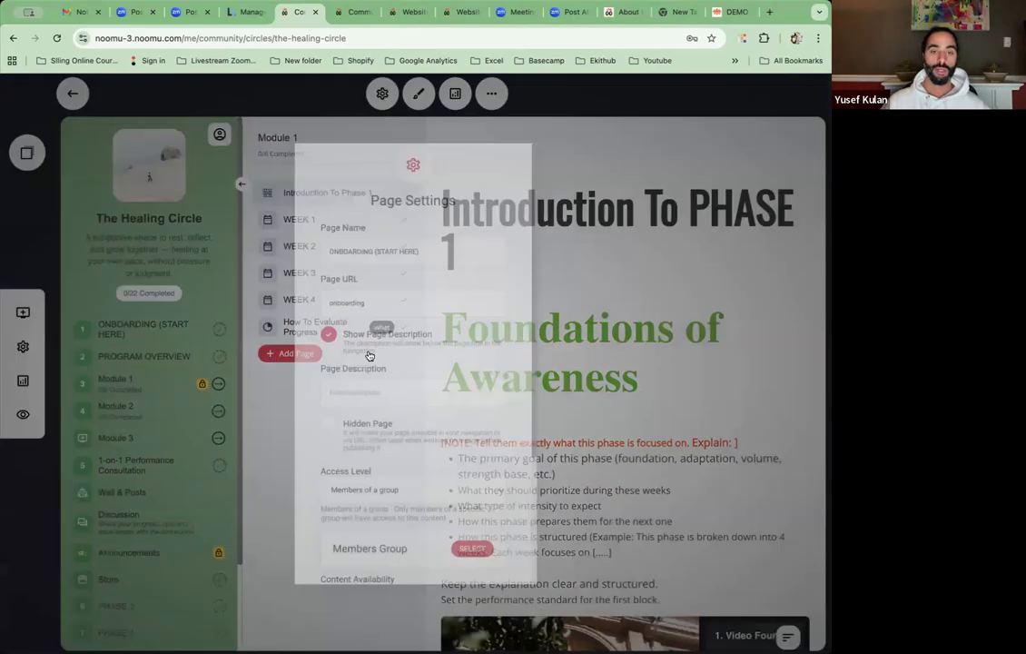
pyautogui.scroll(-4, 377, 385)
pyautogui.click(363, 310)
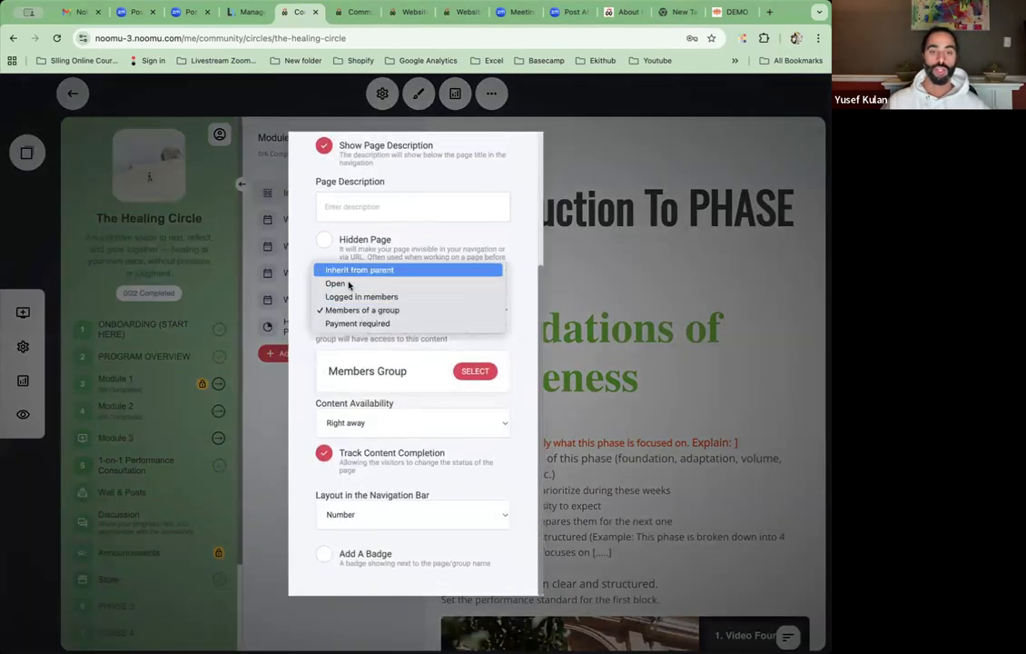
pyautogui.click(347, 284)
pyautogui.click(586, 364)
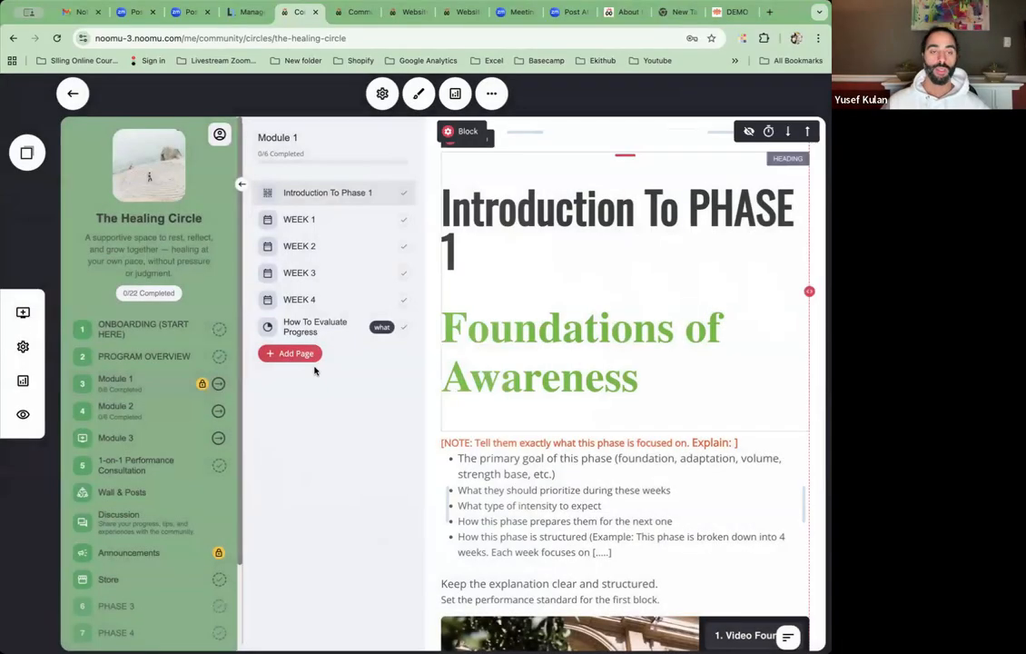
# - Set Introduction To Phase 1's content availability to Drip (Specific time after joining), with release after 2 days
pyautogui.click(150, 393)
pyautogui.click(120, 383)
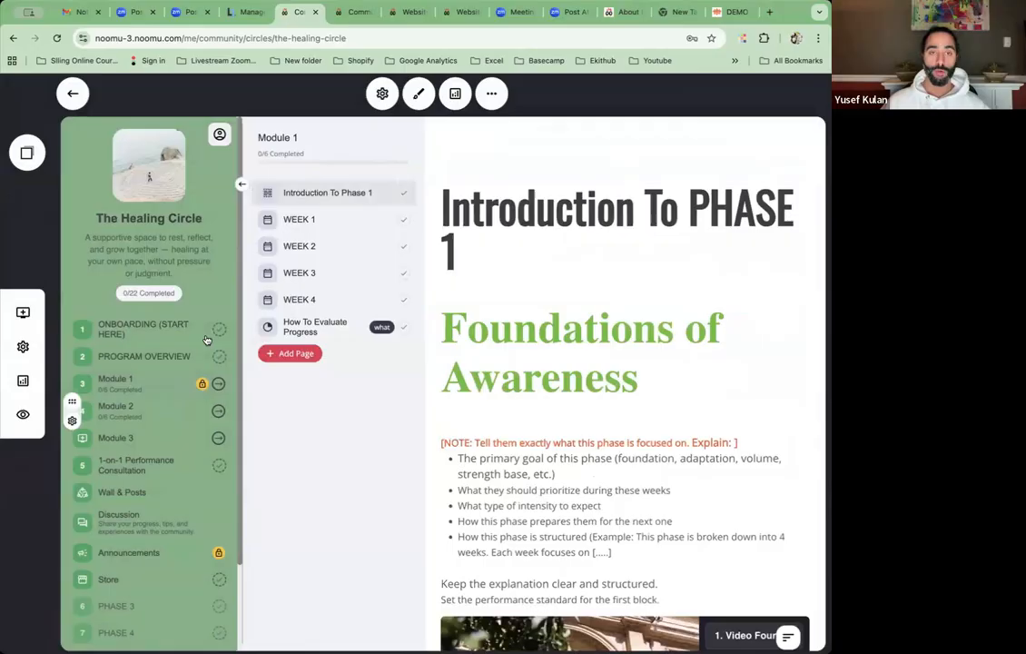
pyautogui.click(258, 204)
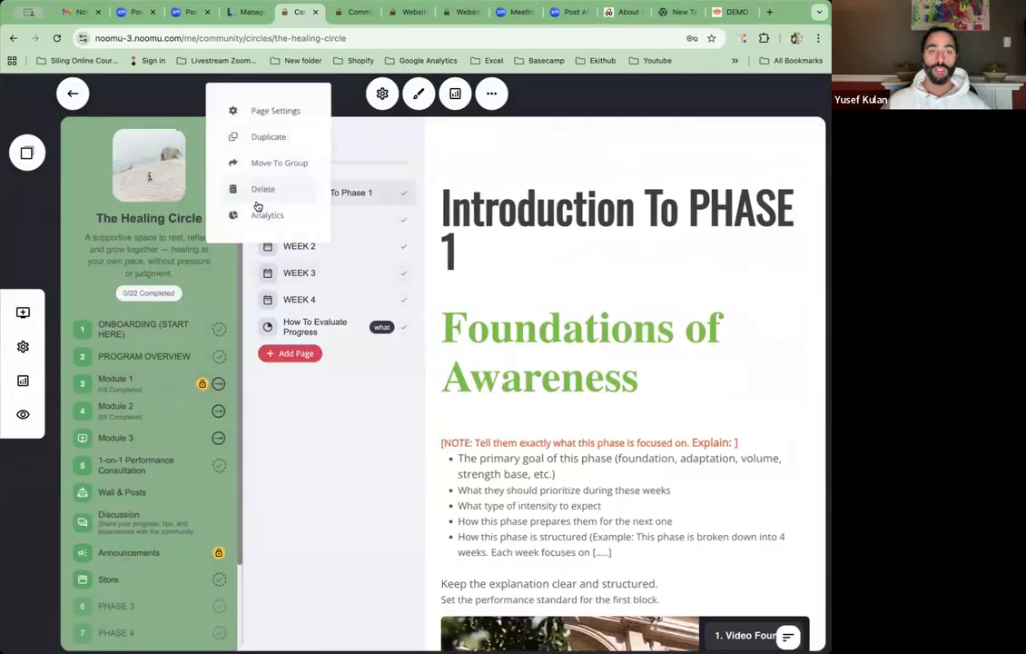
pyautogui.click(272, 110)
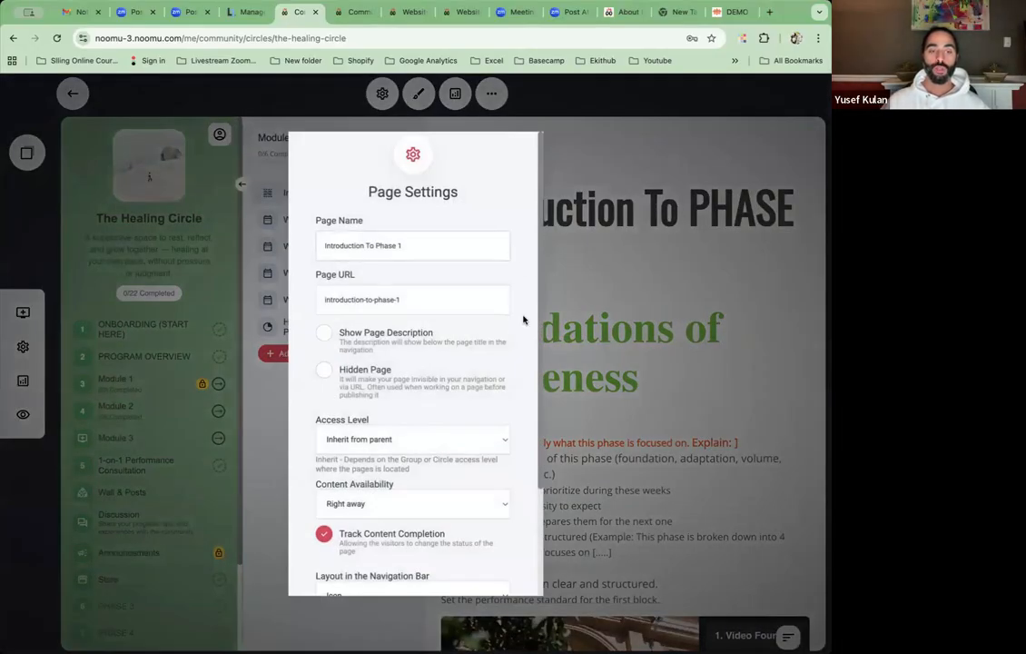
pyautogui.scroll(-3, 482, 353)
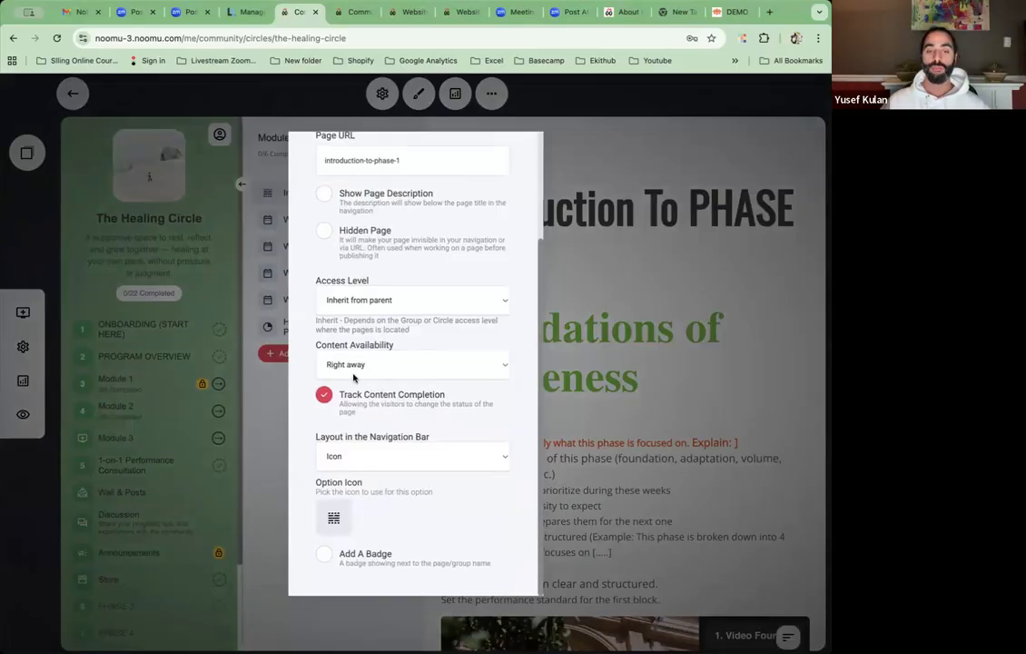
pyautogui.click(354, 367)
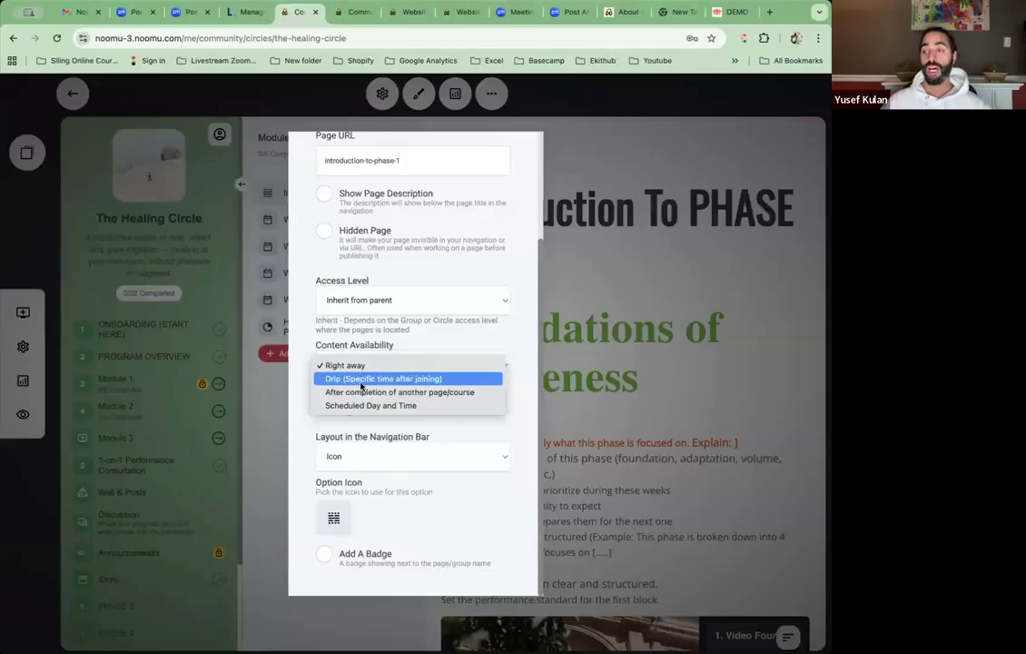
pyautogui.click(361, 382)
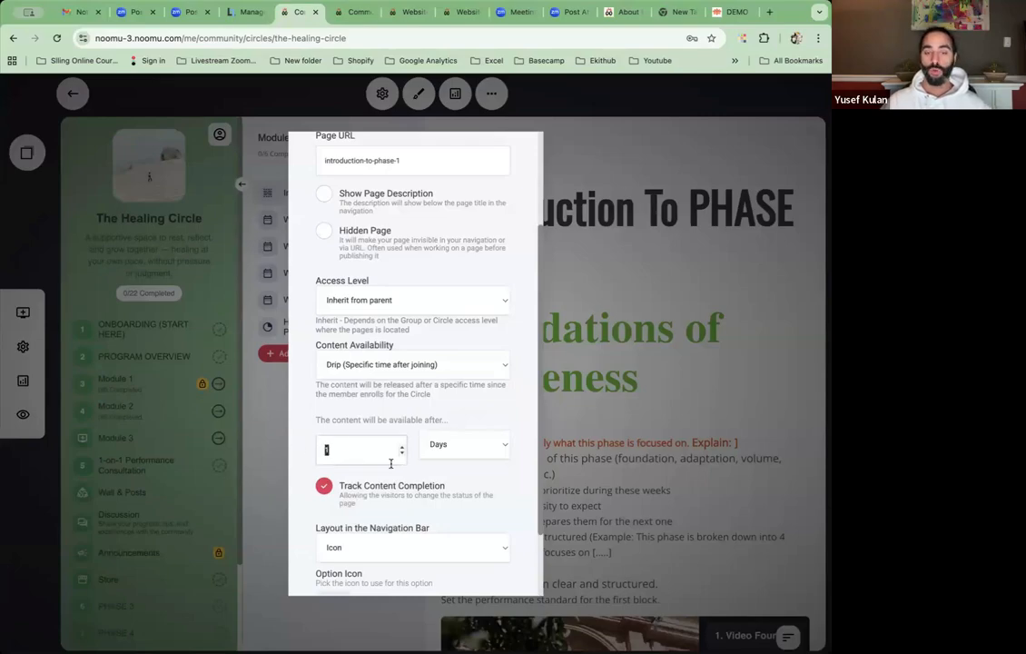
pyautogui.write('2')
pyautogui.click(462, 444)
pyautogui.click(466, 405)
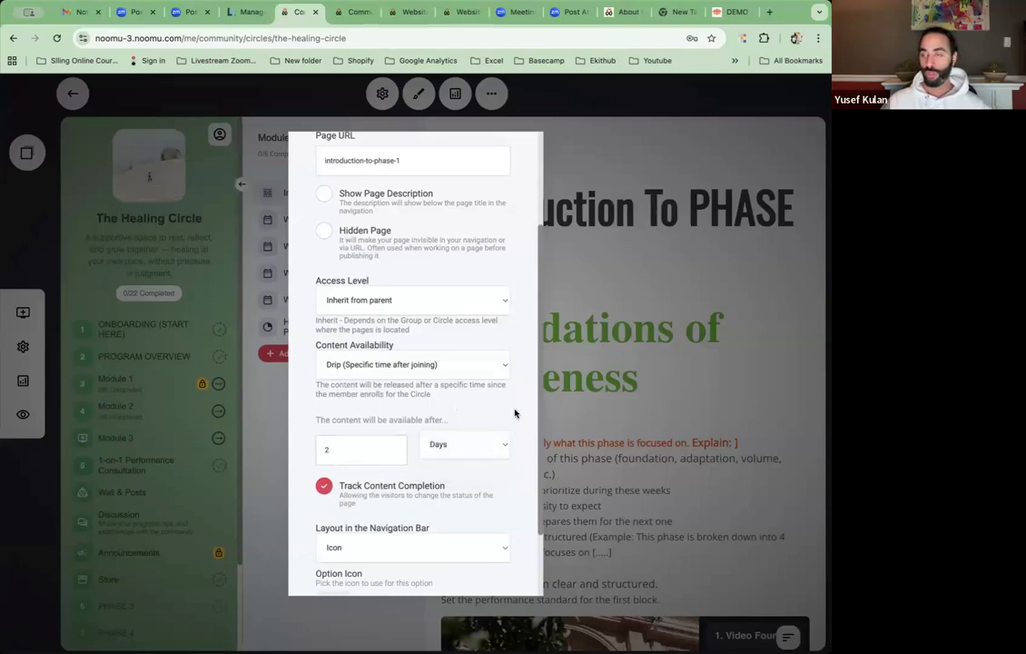
pyautogui.scroll(-2, 498, 414)
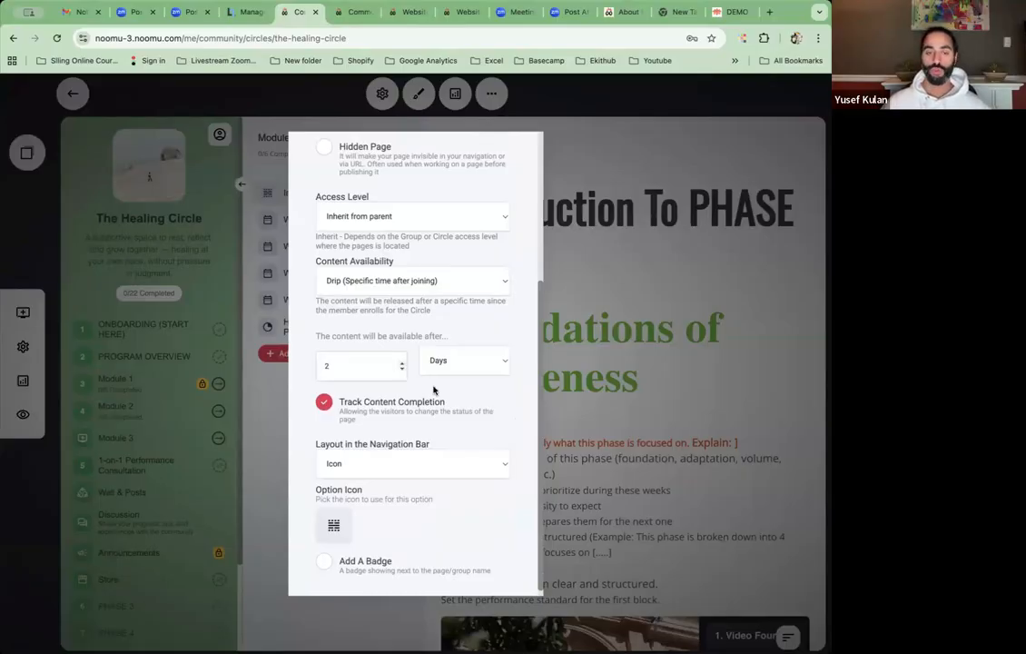
pyautogui.scroll(3, 436, 410)
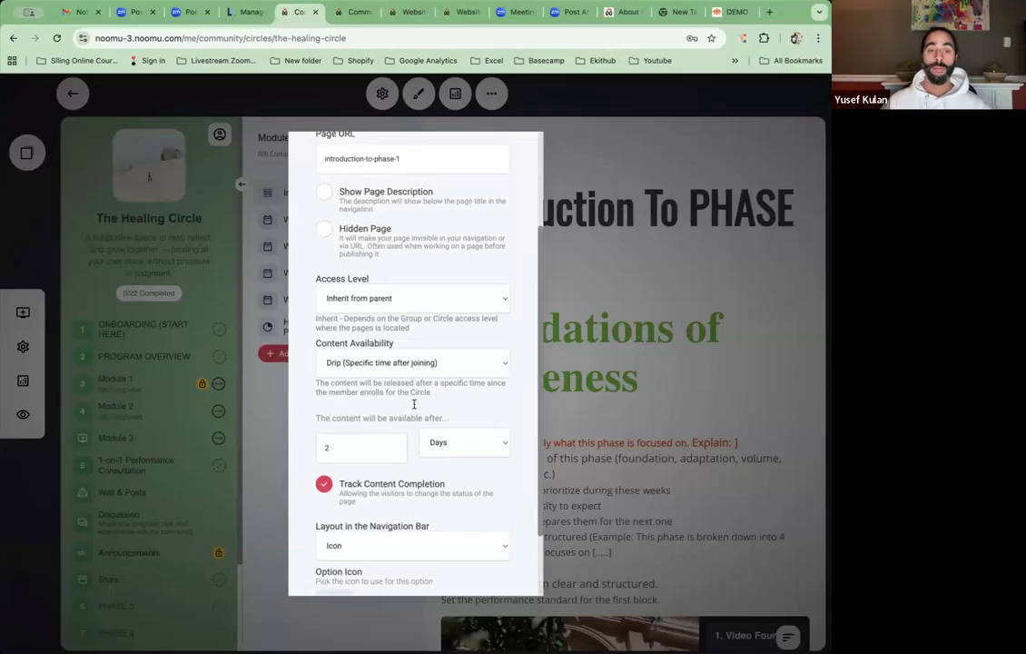
pyautogui.scroll(-3, 391, 406)
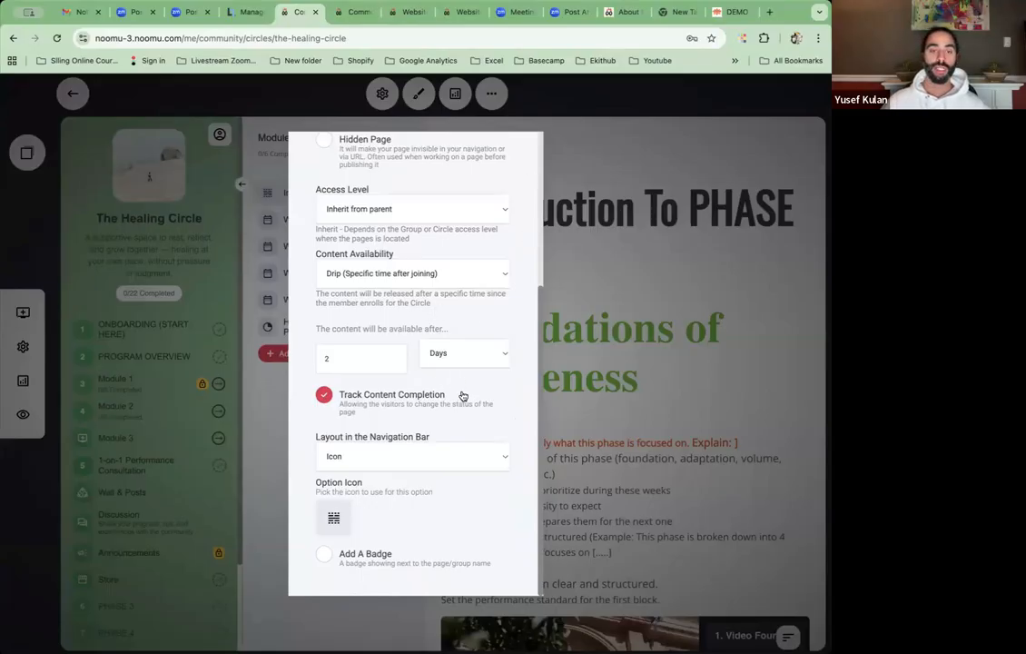
# - Set Introduction To Phase 1's content availability to After completion of another page/course, and view the prerequisite pages without choosing one
pyautogui.click(396, 273)
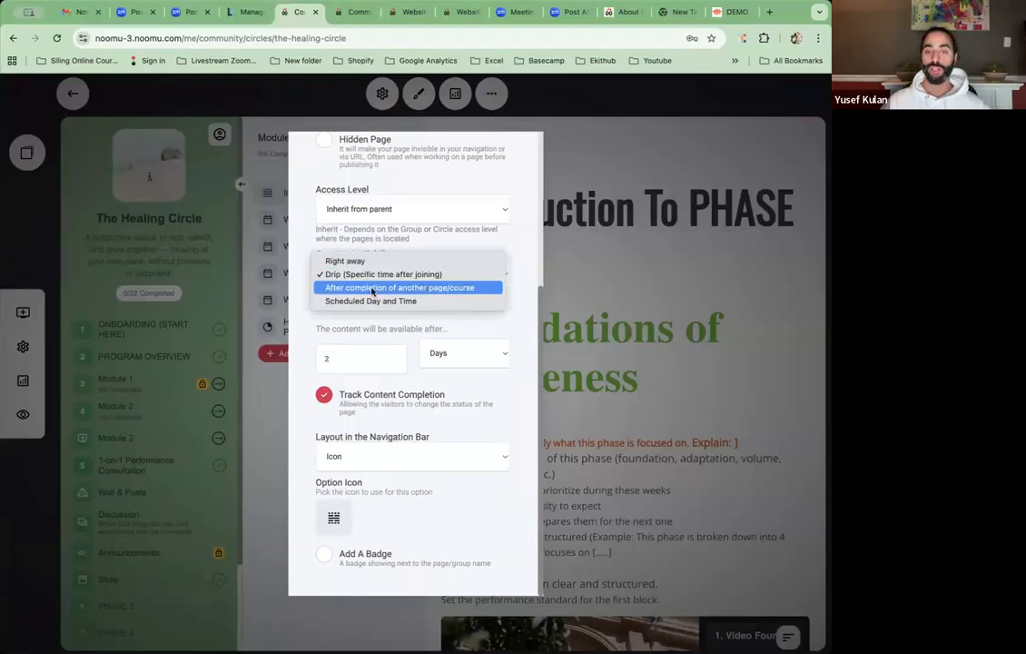
pyautogui.click(372, 288)
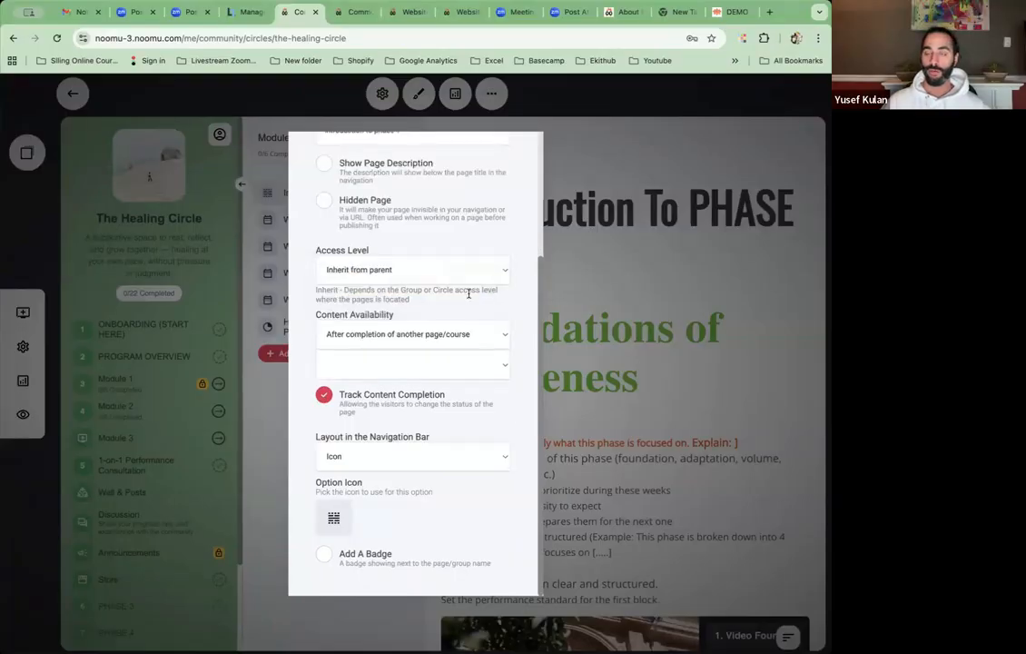
pyautogui.click(354, 342)
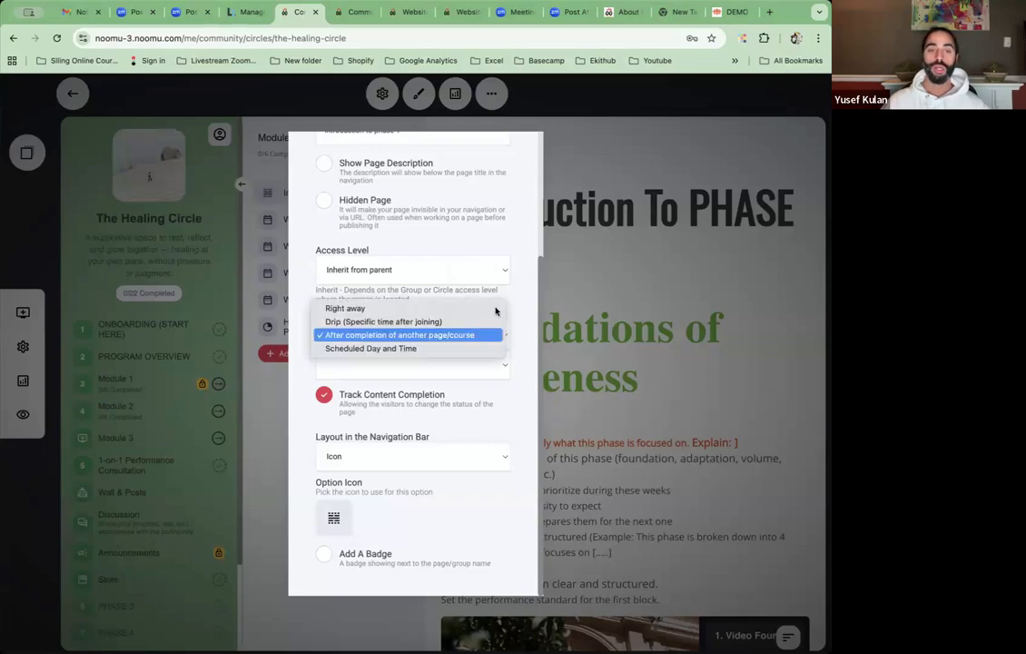
pyautogui.click(382, 368)
pyautogui.click(388, 367)
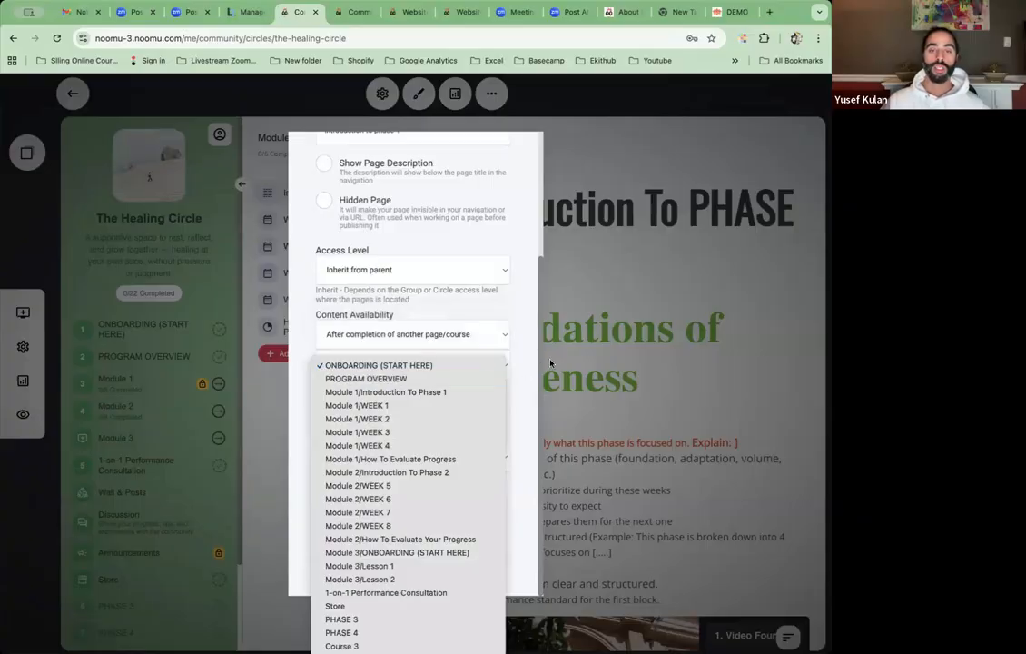
pyautogui.click(618, 357)
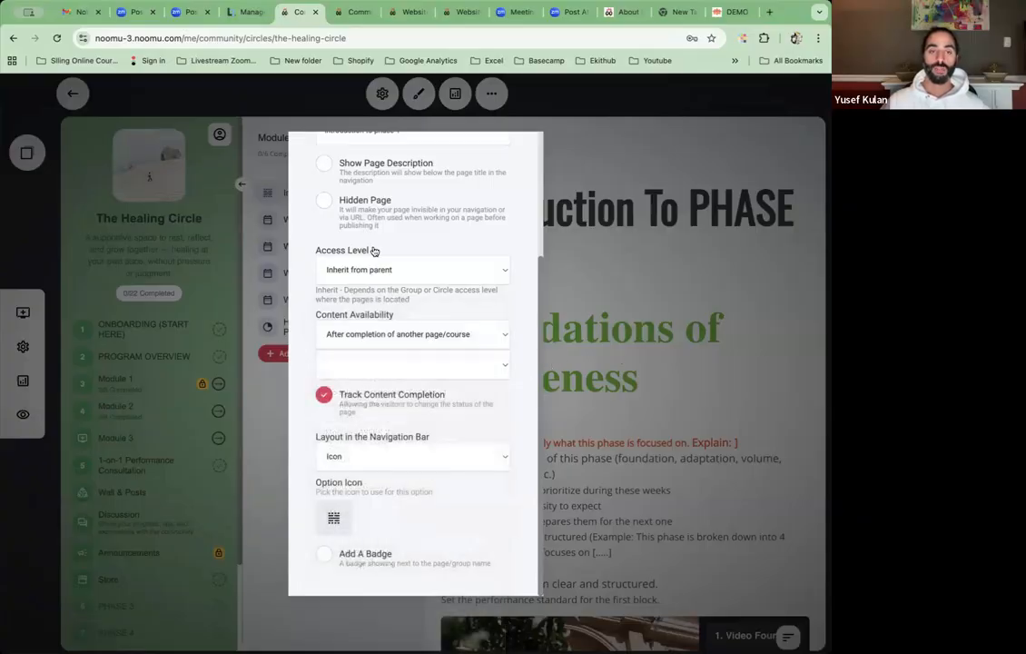
pyautogui.click(240, 150)
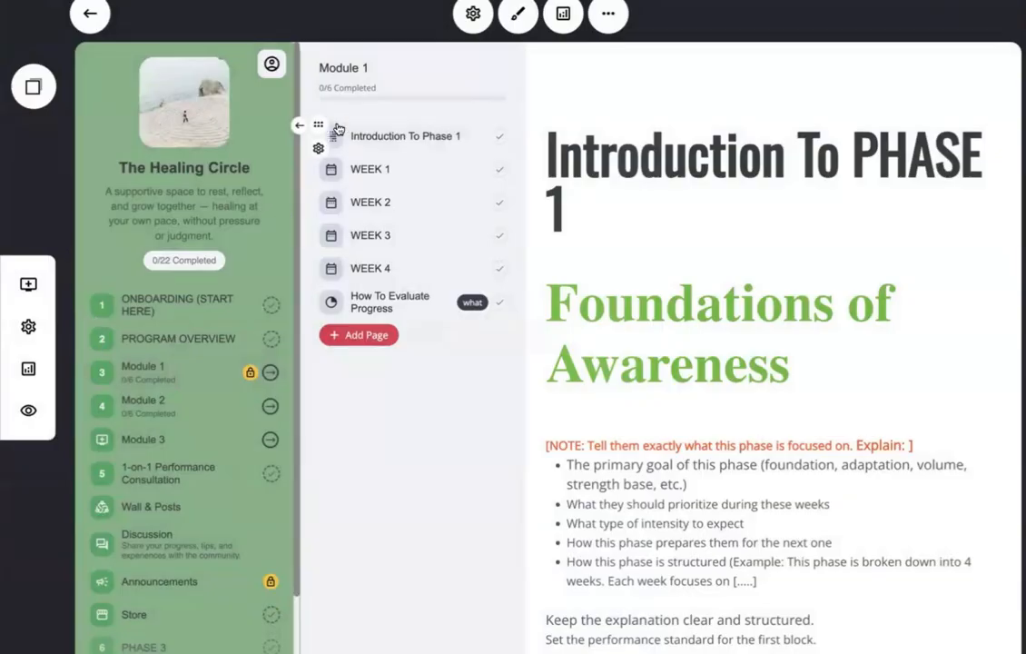
# - Try to set PROGRAM OVERVIEW as the page to complete before Introduction To Phase 1 becomes available, and close its page settings
pyautogui.click(319, 151)
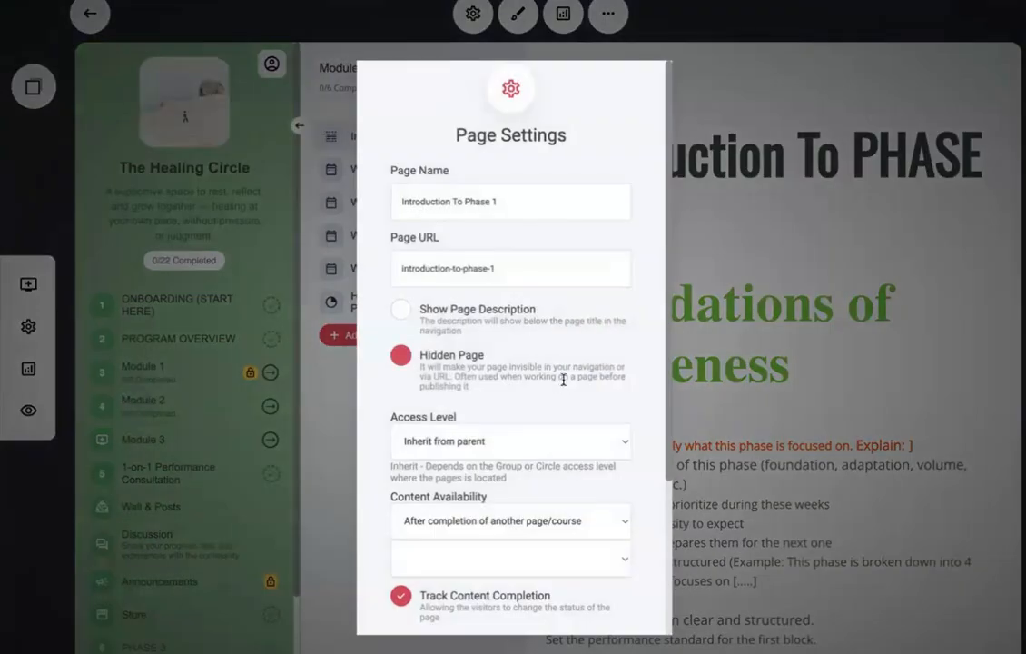
pyautogui.scroll(-3, 545, 386)
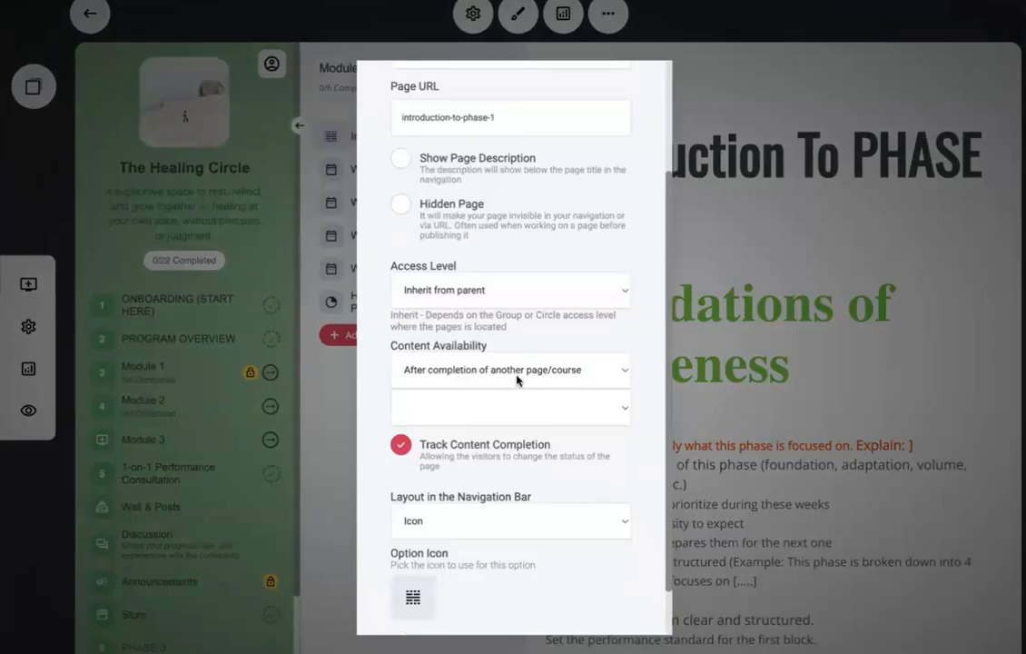
pyautogui.click(517, 380)
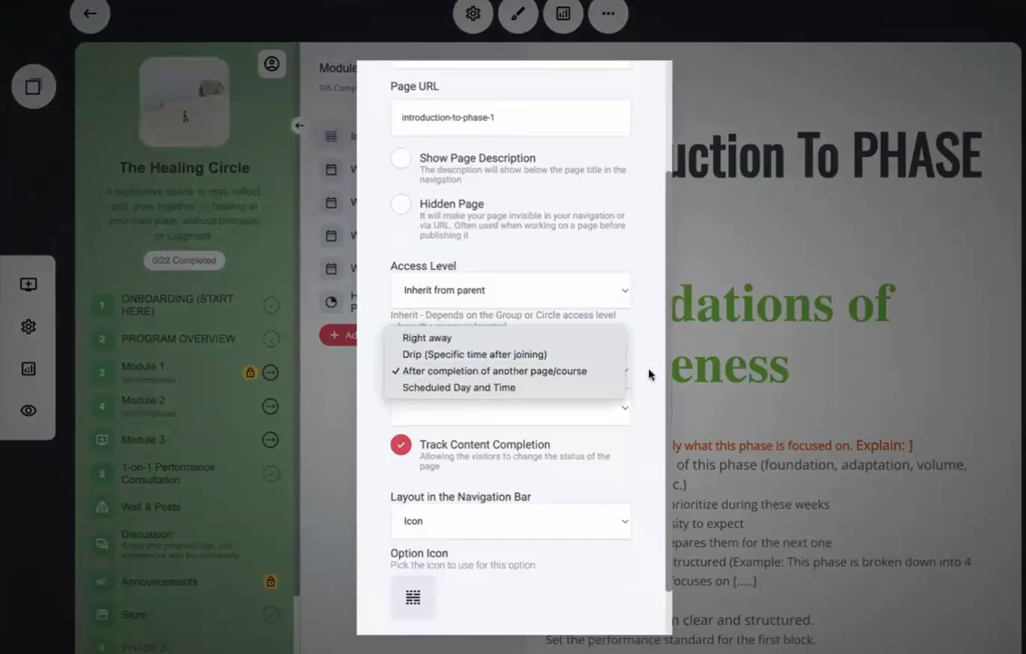
pyautogui.click(485, 371)
pyautogui.click(527, 408)
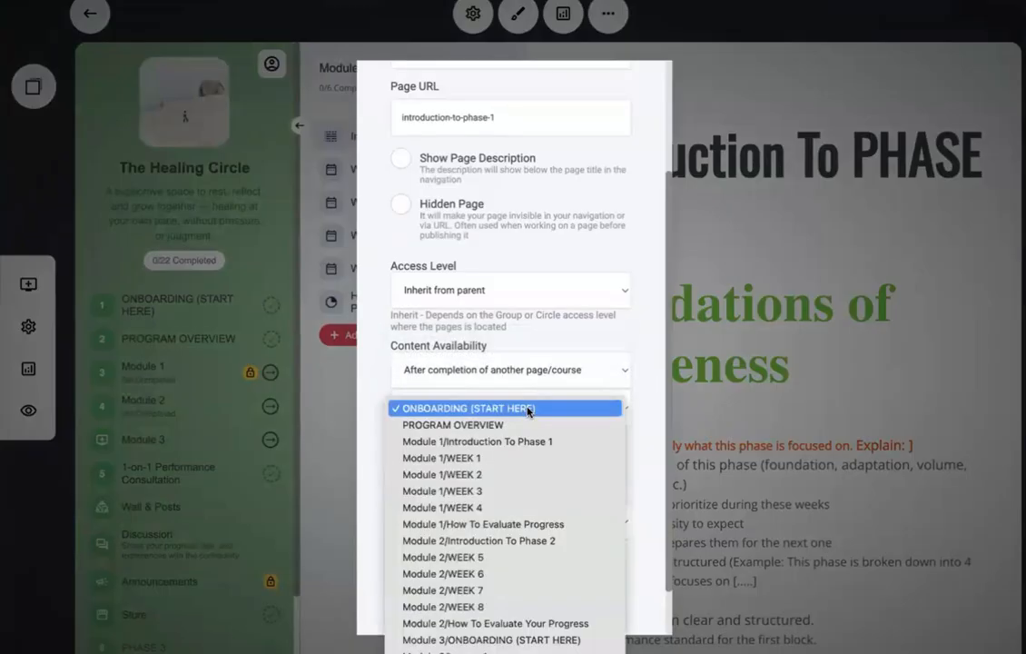
pyautogui.click(438, 425)
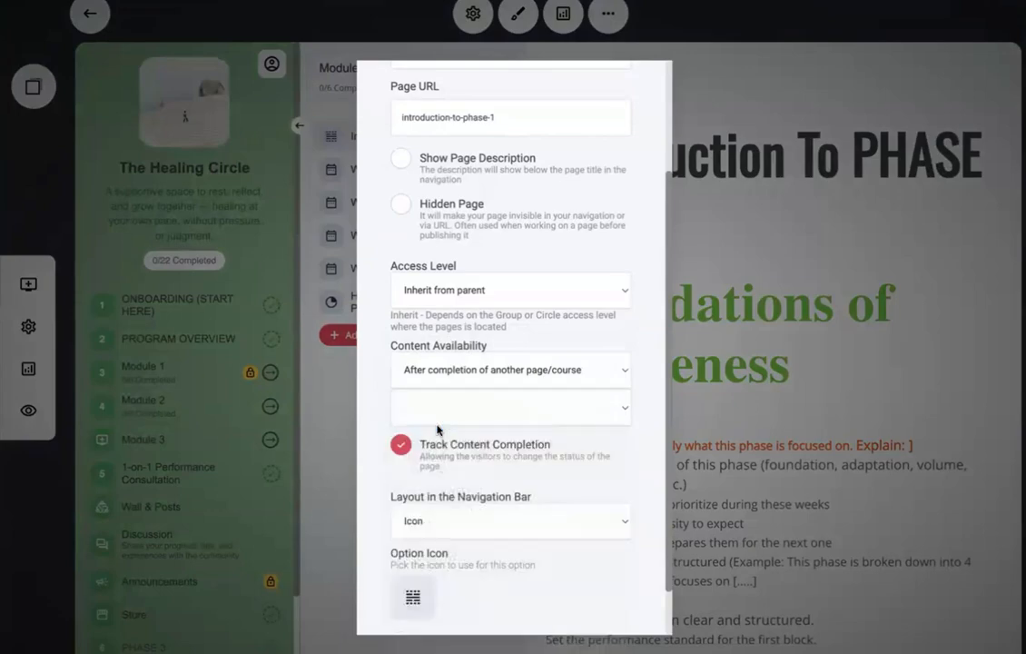
pyautogui.click(716, 425)
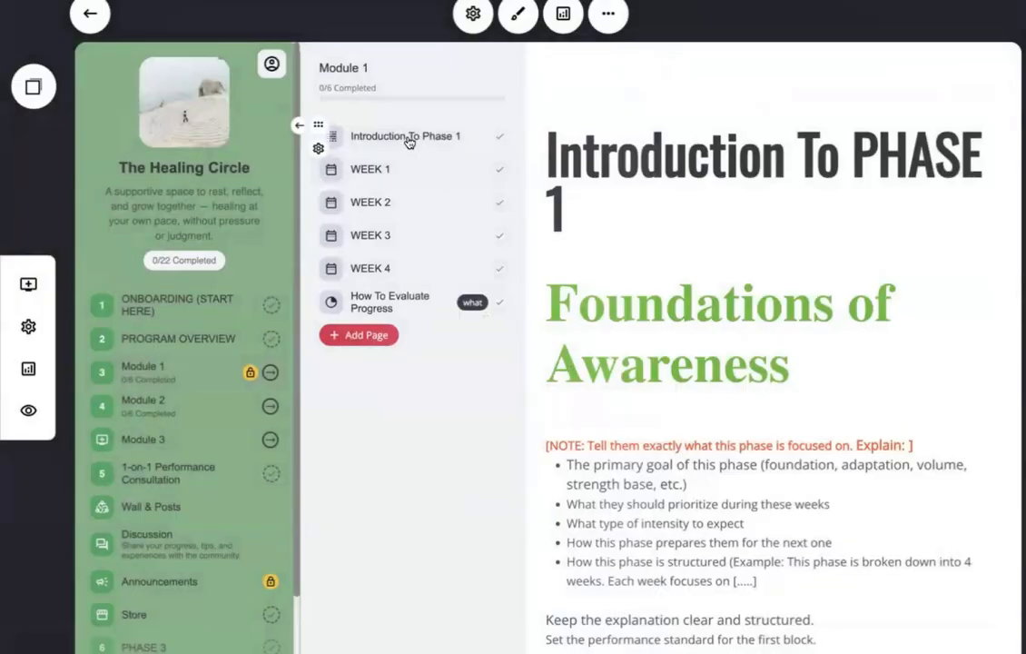
# - Open the PROGRAM OVERVIEW page, preview it within The Healing Circle, and close the preview
pyautogui.scroll(-1, 128, 366)
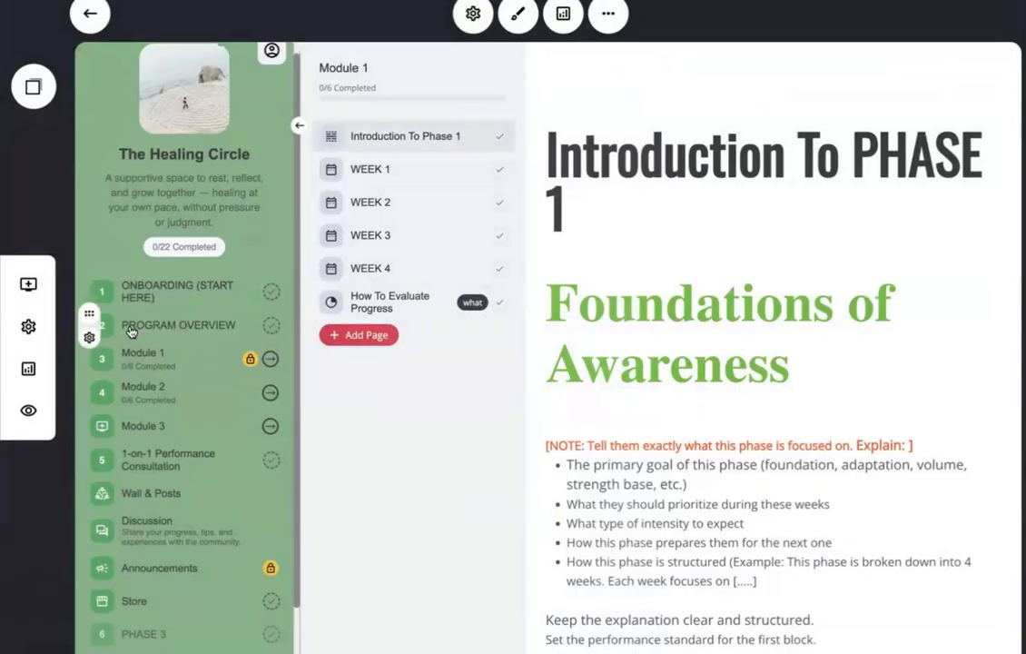
pyautogui.click(129, 332)
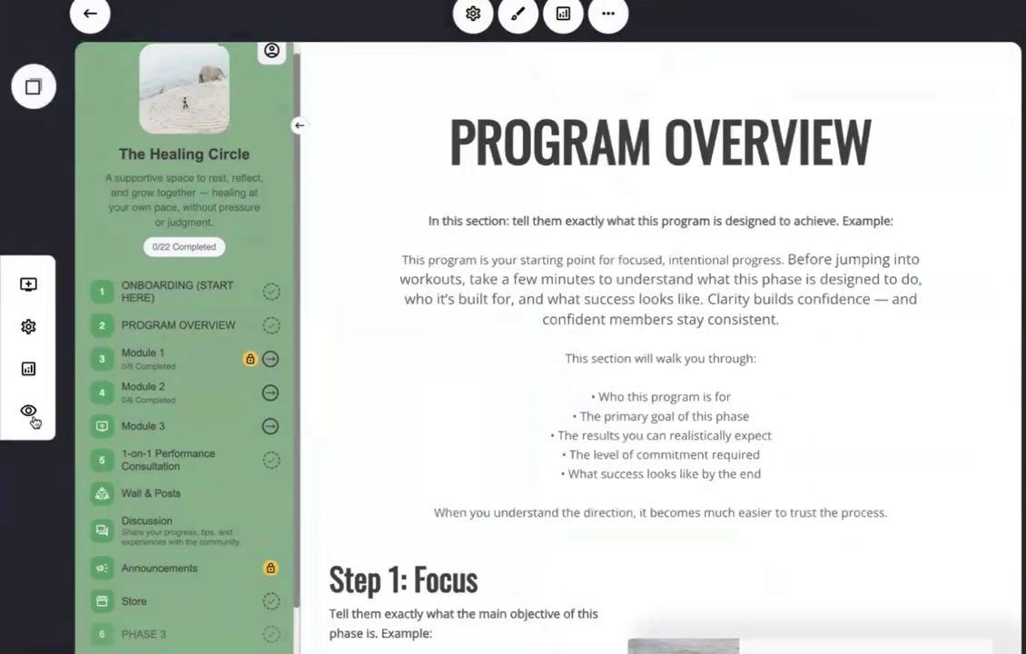
pyautogui.click(30, 414)
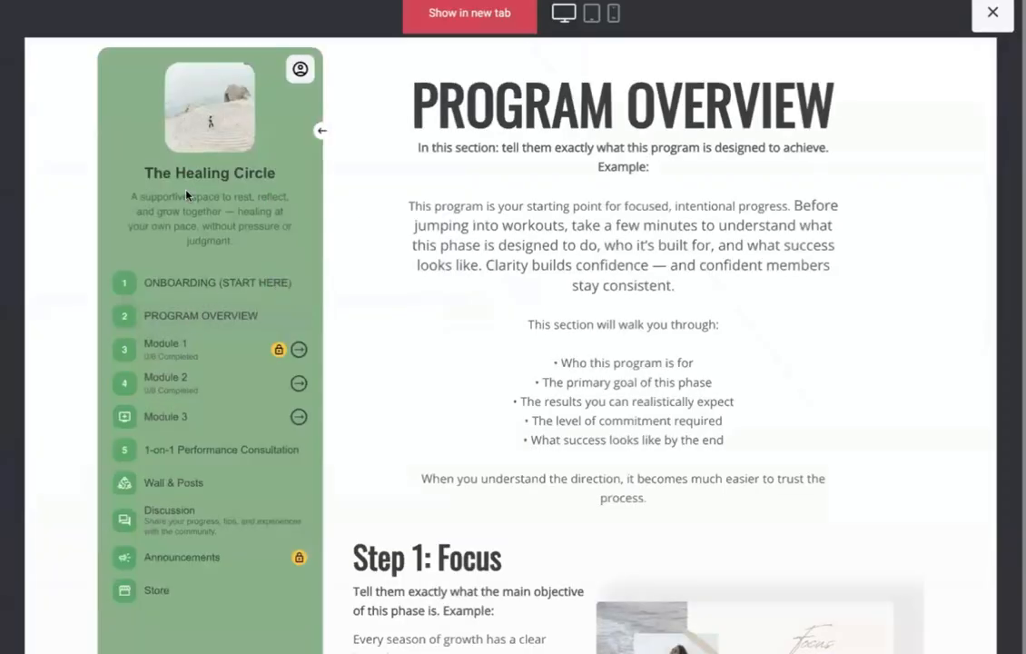
pyautogui.click(991, 13)
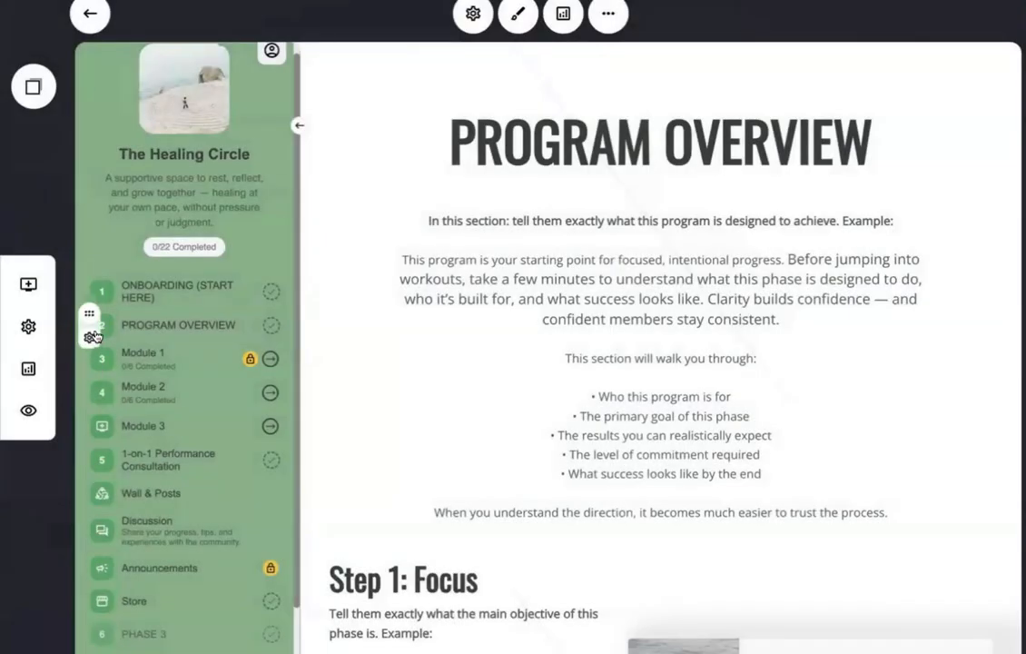
# - Check the access level and content availability in the PROGRAM OVERVIEW page's settings, then close them without changes
pyautogui.click(89, 338)
pyautogui.click(114, 170)
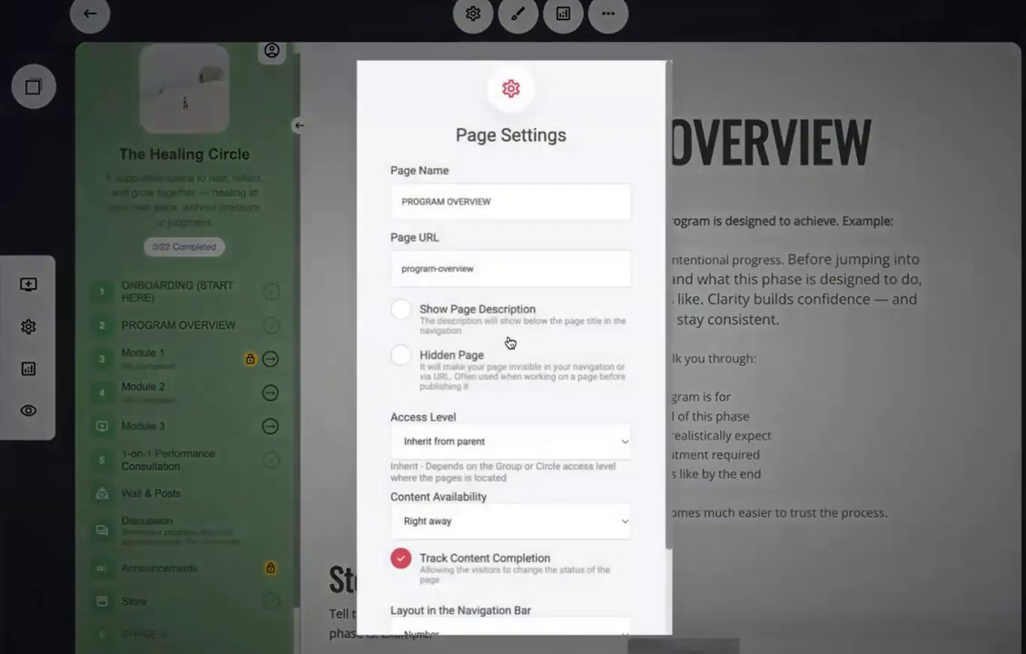
pyautogui.scroll(-2, 507, 365)
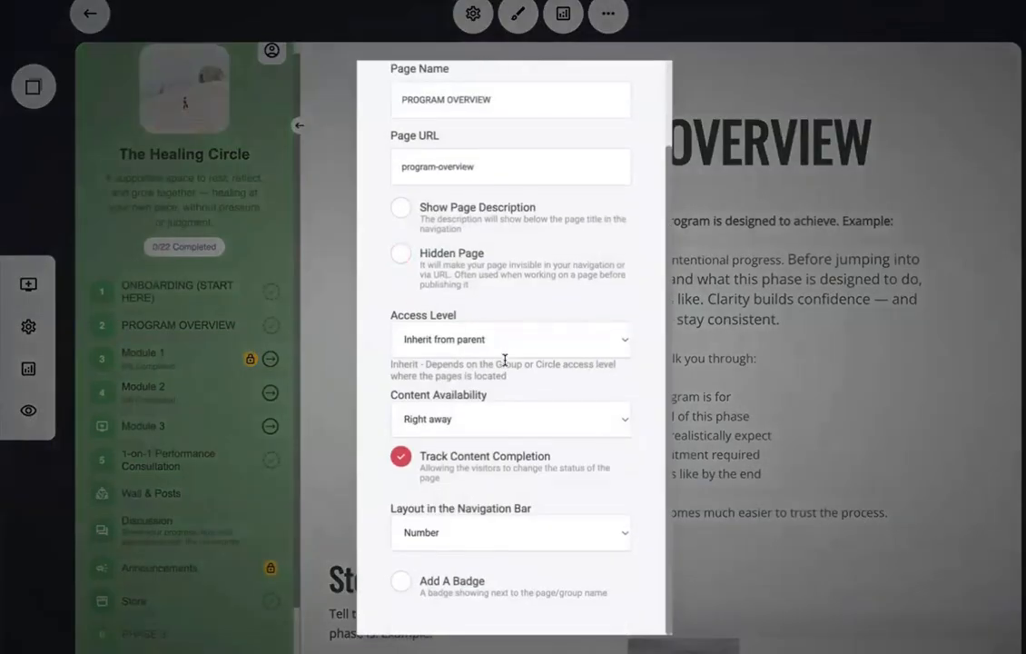
pyautogui.click(790, 396)
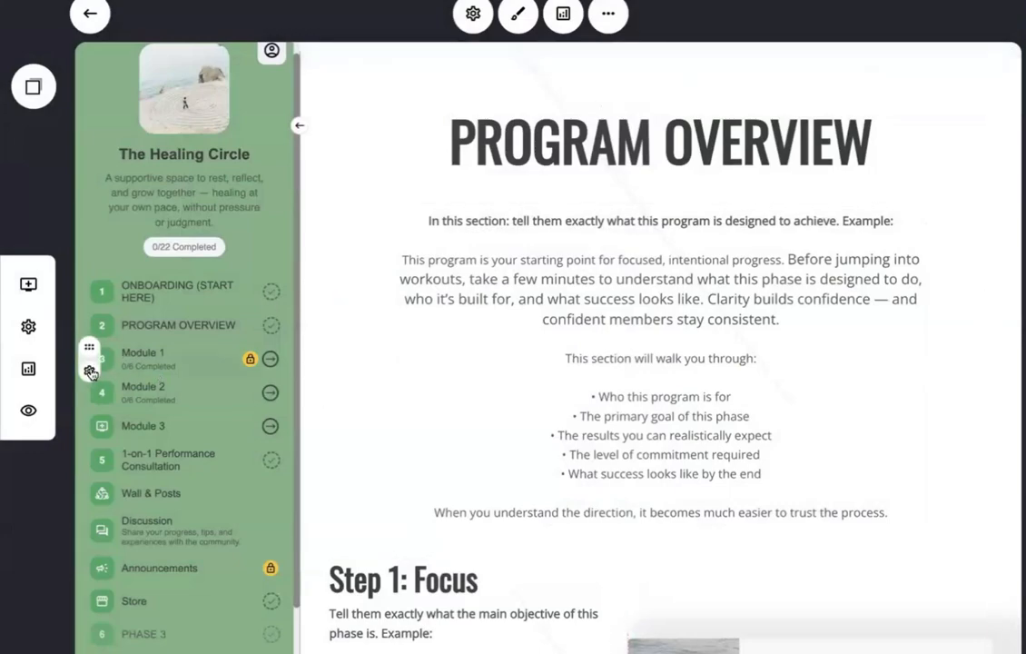
# - Open the ONBOARDING (START HERE) page and check its access level and content availability in the page settings
pyautogui.click(90, 373)
pyautogui.click(109, 293)
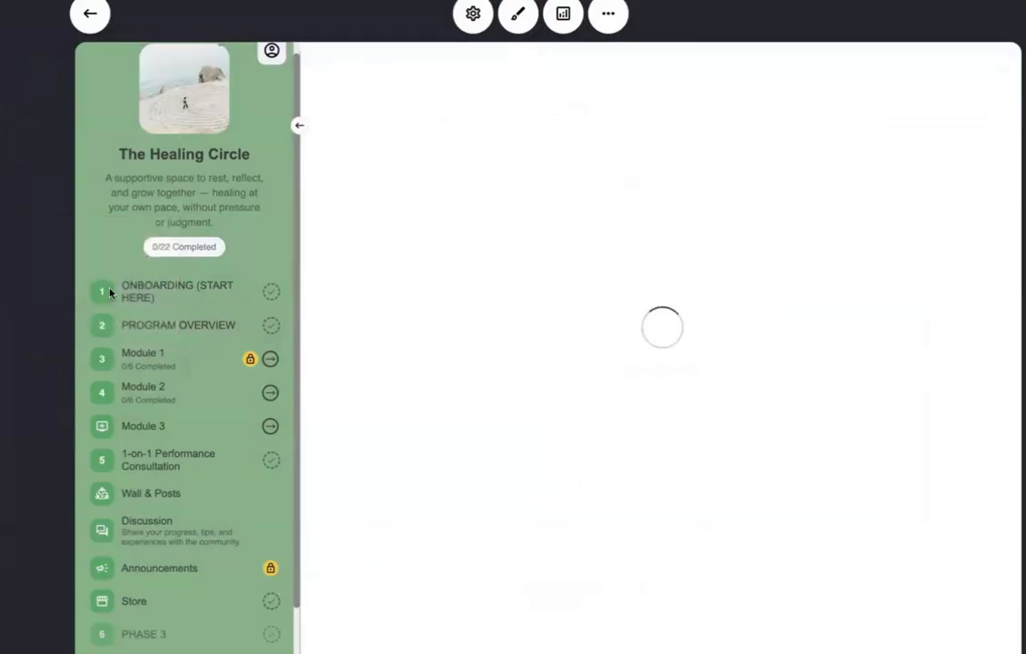
pyautogui.click(33, 84)
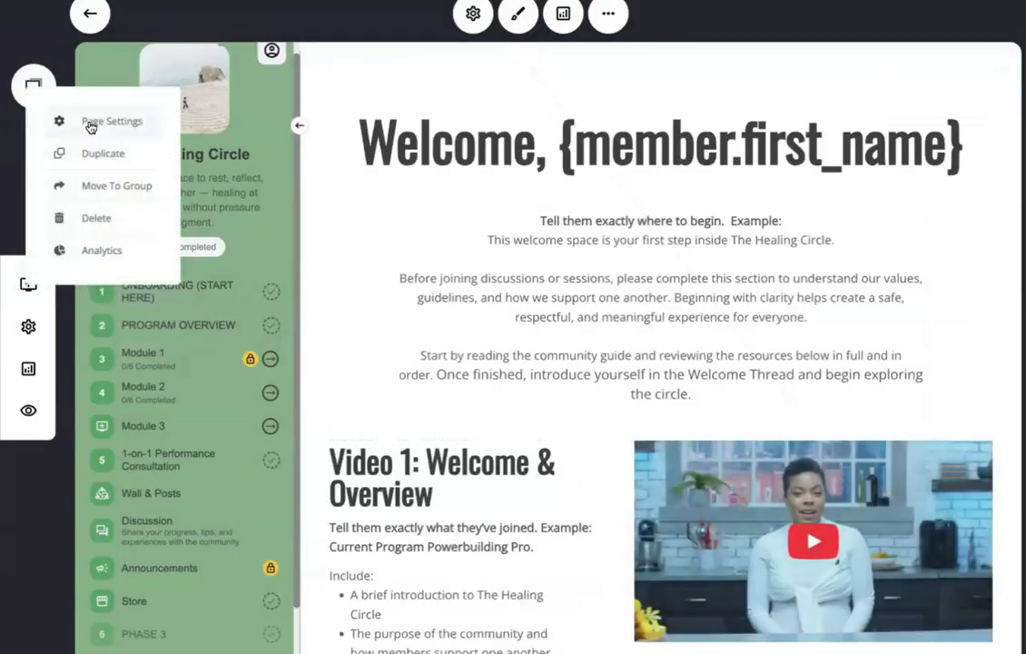
pyautogui.click(90, 127)
pyautogui.scroll(-3, 522, 300)
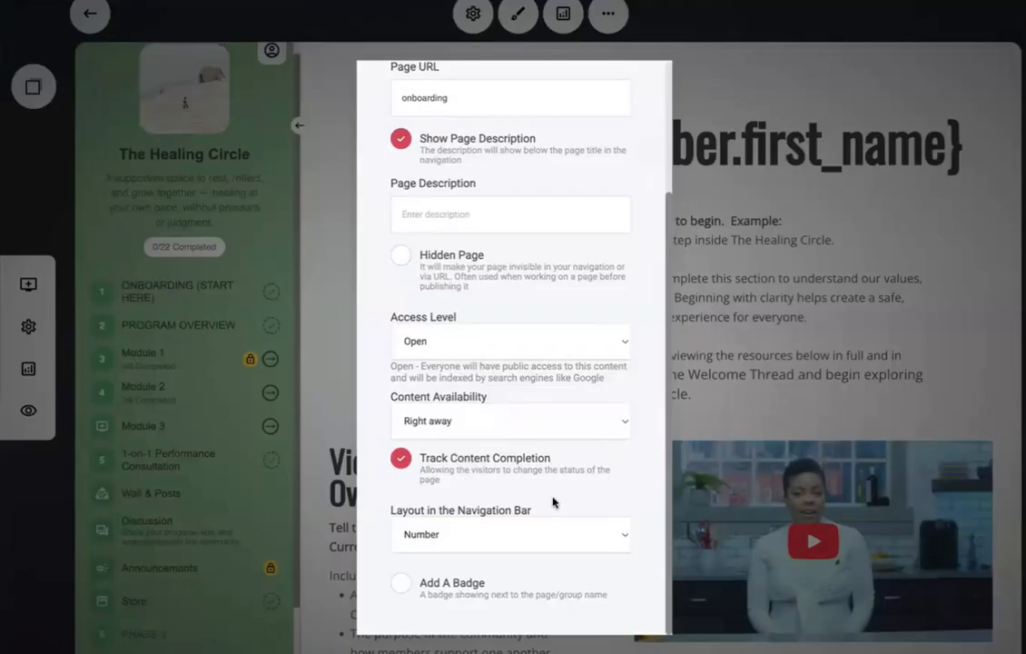
pyautogui.click(726, 413)
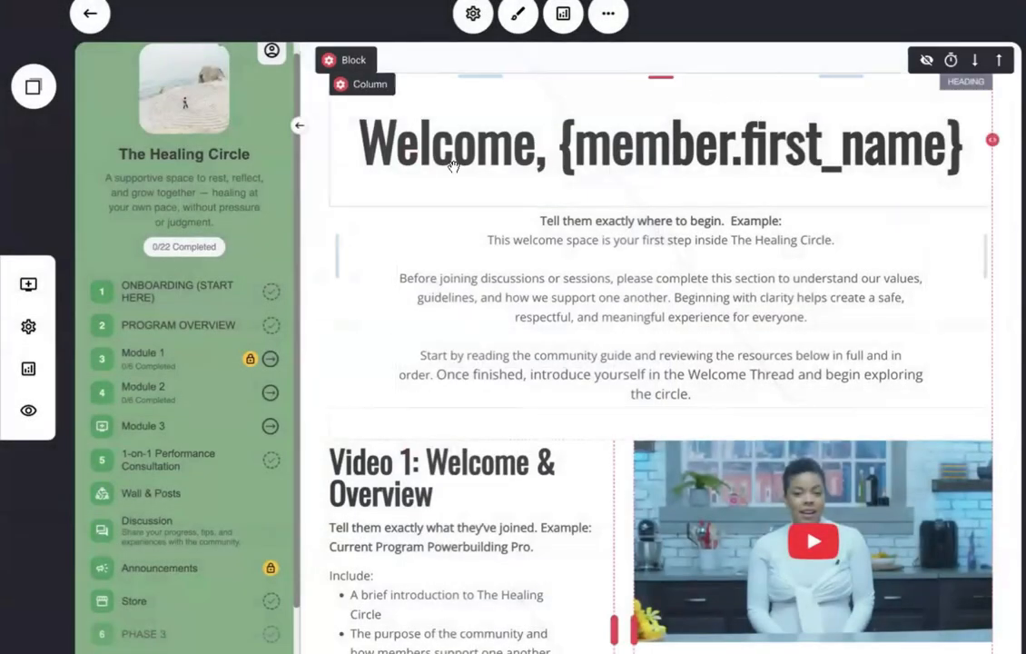
# - Open the WEEK 1 page in Module 1, preview how it appears to visitors, and close the preview
pyautogui.click(104, 359)
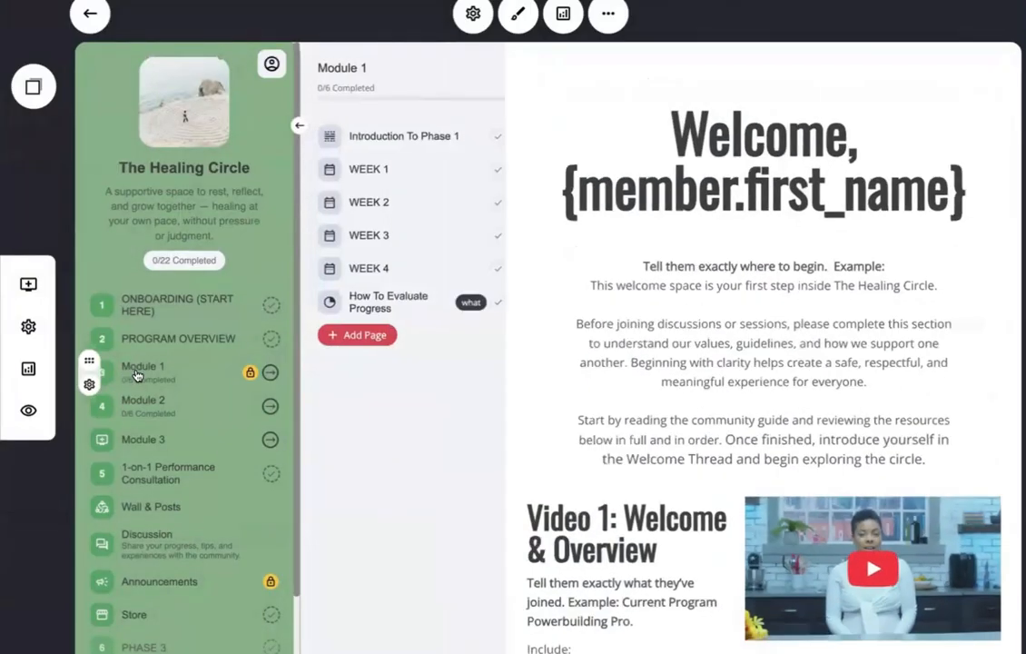
pyautogui.click(402, 171)
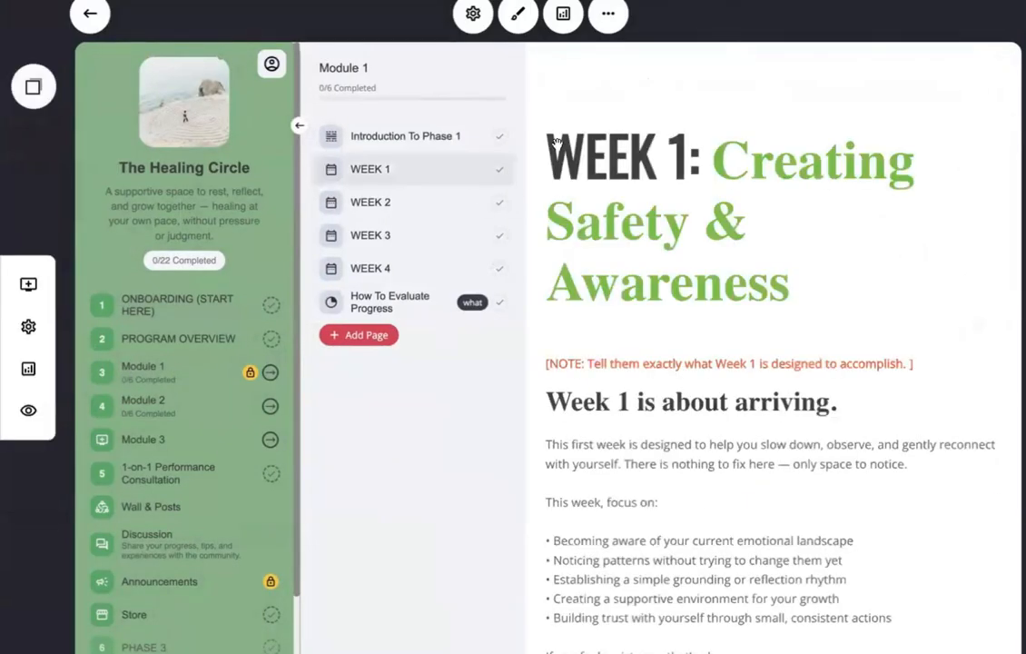
pyautogui.click(28, 410)
pyautogui.scroll(-1, 777, 386)
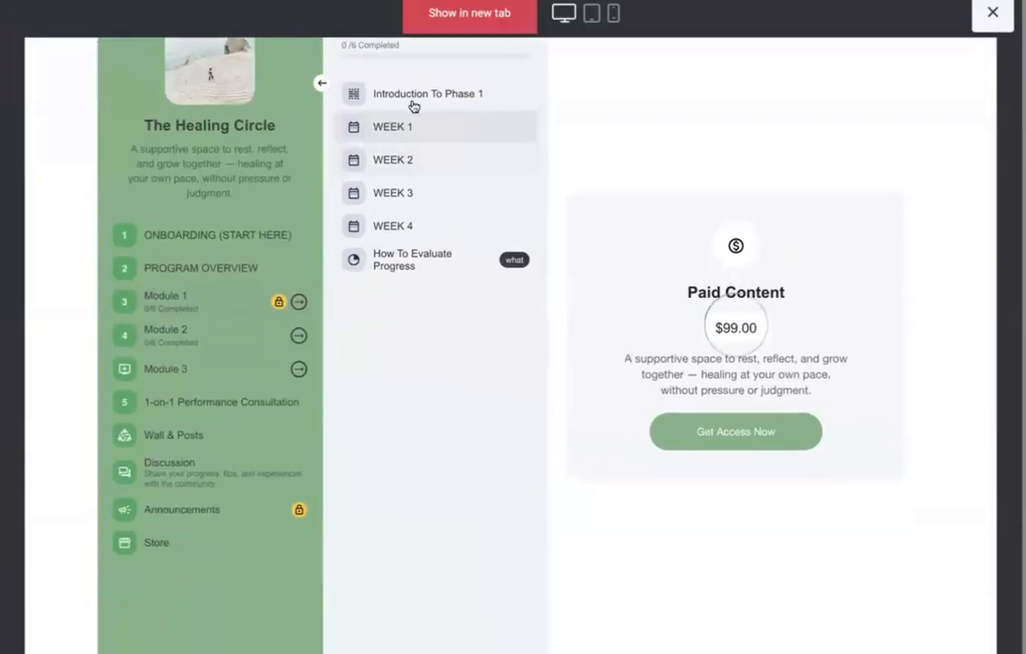
pyautogui.click(984, 20)
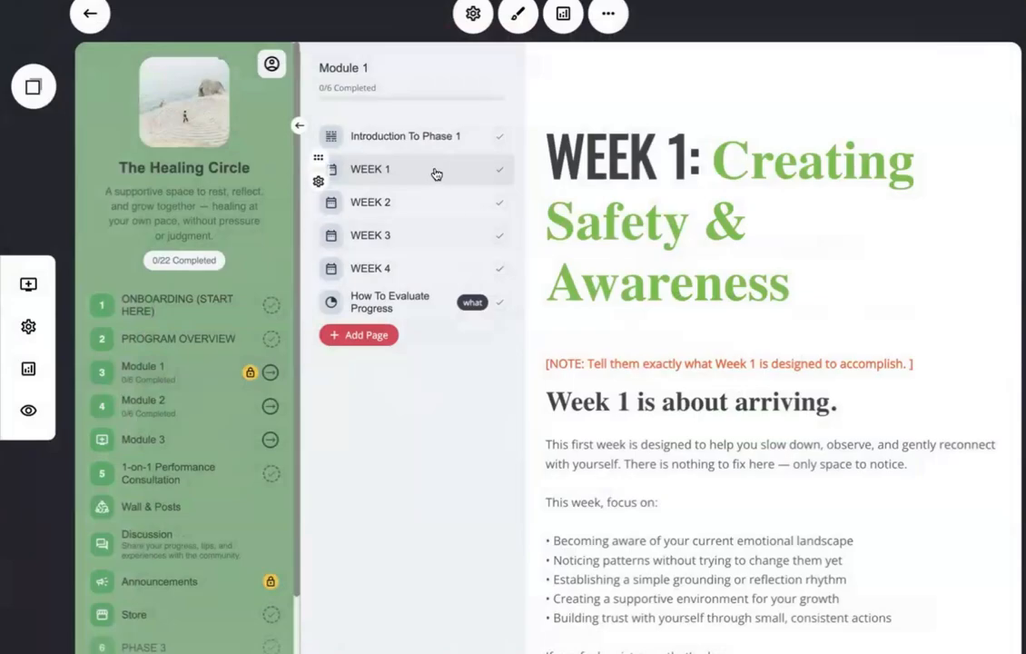
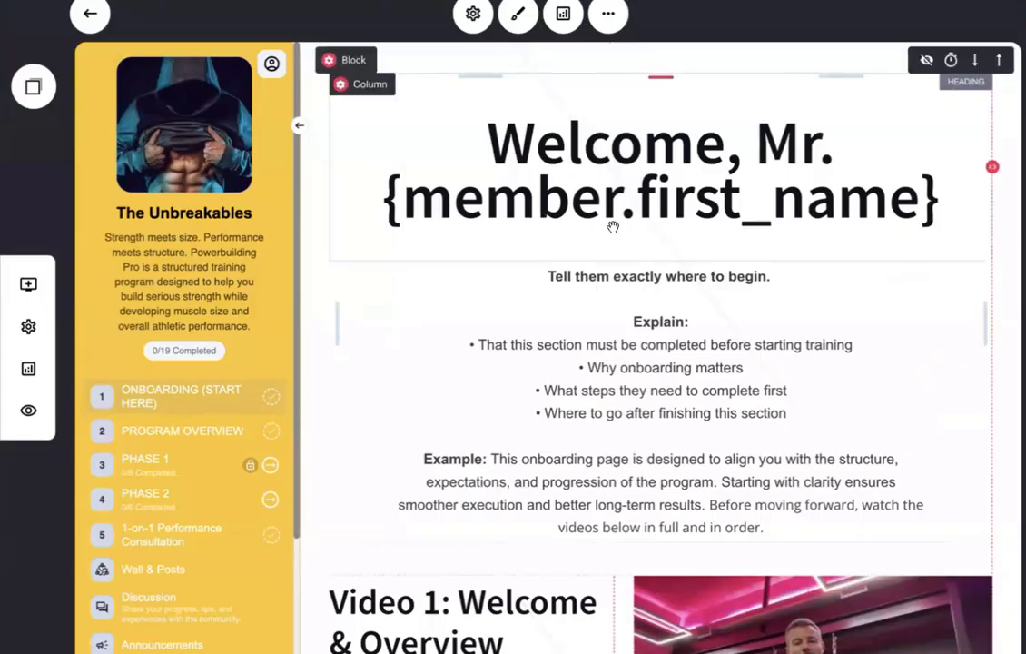
# - Look through The Unbreakables circle's onboarding page and its full list of pages and groups
pyautogui.scroll(-2, 611, 246)
pyautogui.scroll(-3, 609, 245)
pyautogui.scroll(5, 579, 230)
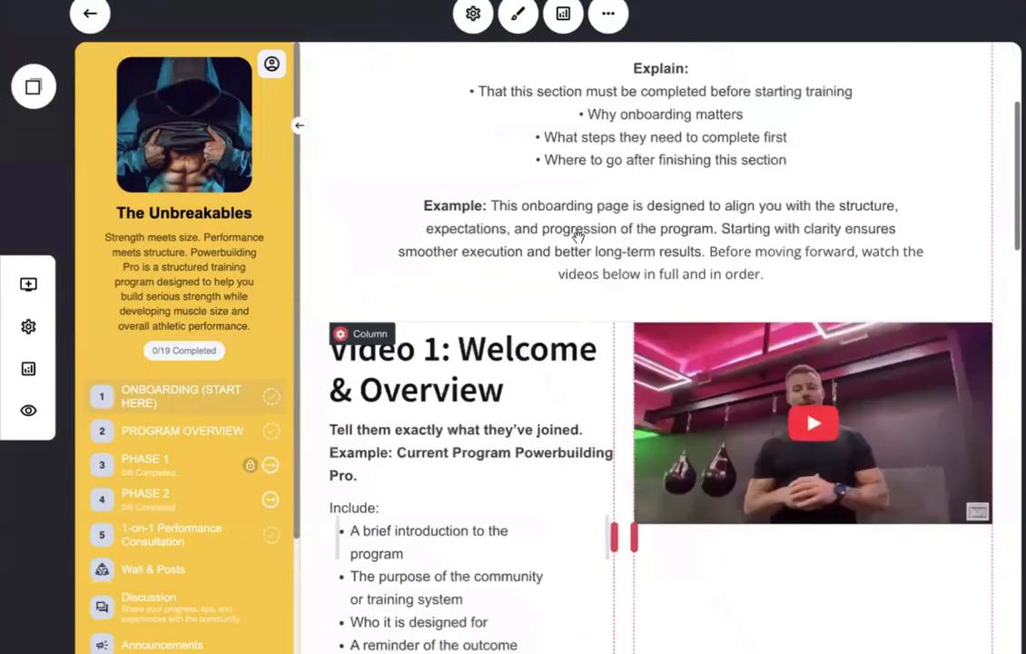
pyautogui.scroll(-3, 263, 182)
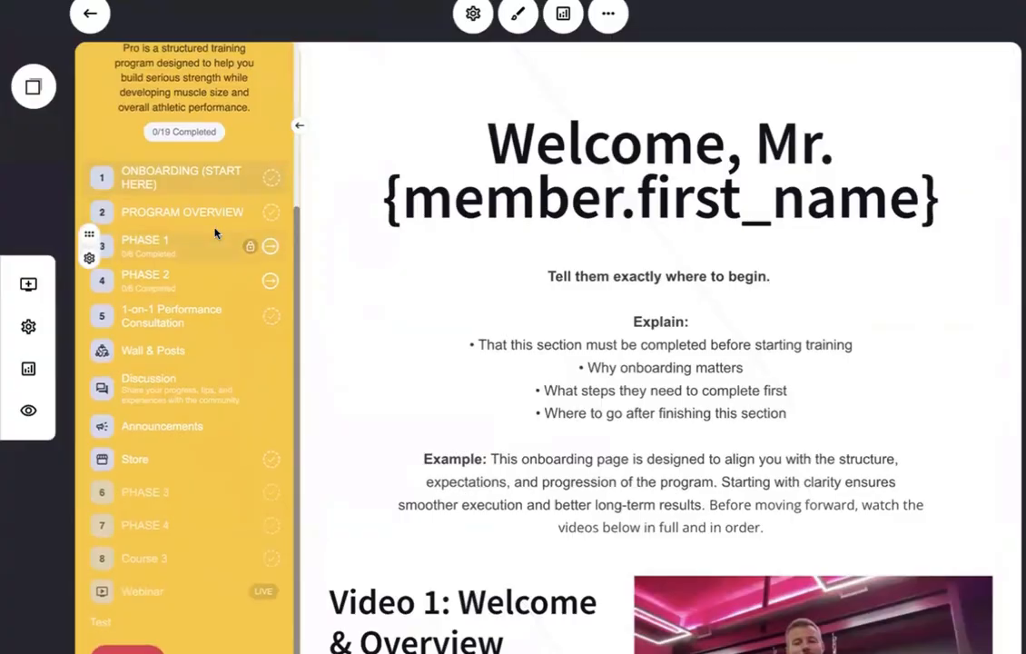
pyautogui.scroll(3, 239, 224)
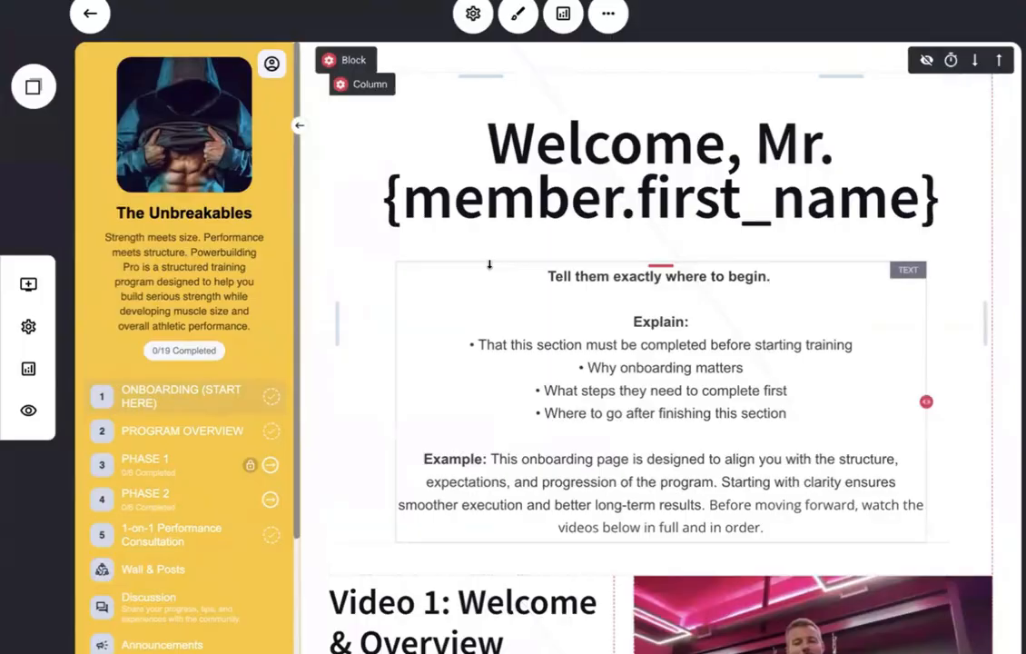
pyautogui.scroll(-3, 436, 265)
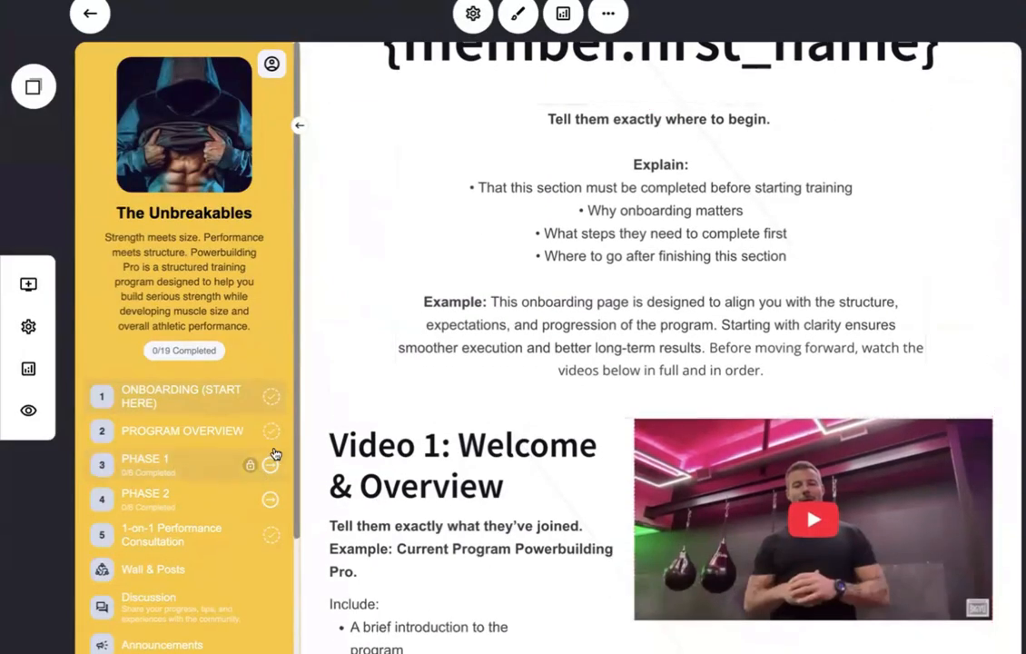
pyautogui.scroll(-3, 202, 435)
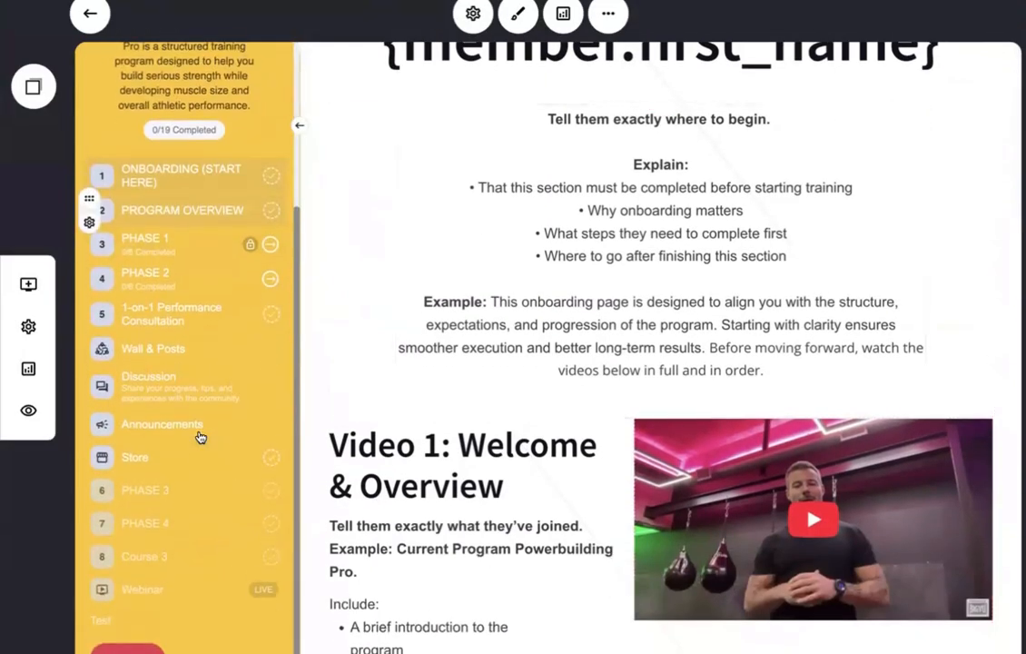
pyautogui.scroll(3, 191, 399)
pyautogui.scroll(-1, 180, 374)
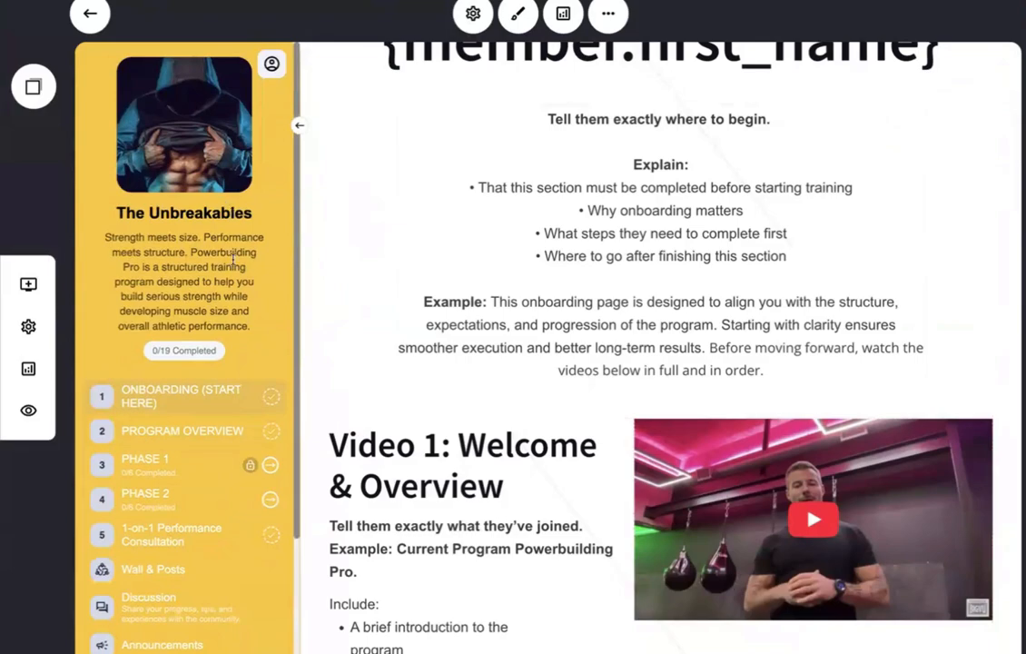
# - Open The Unbreakables' PROGRAM OVERVIEW page, expand PHASE 1, and preview the circle to examine the completion status control
pyautogui.click(133, 436)
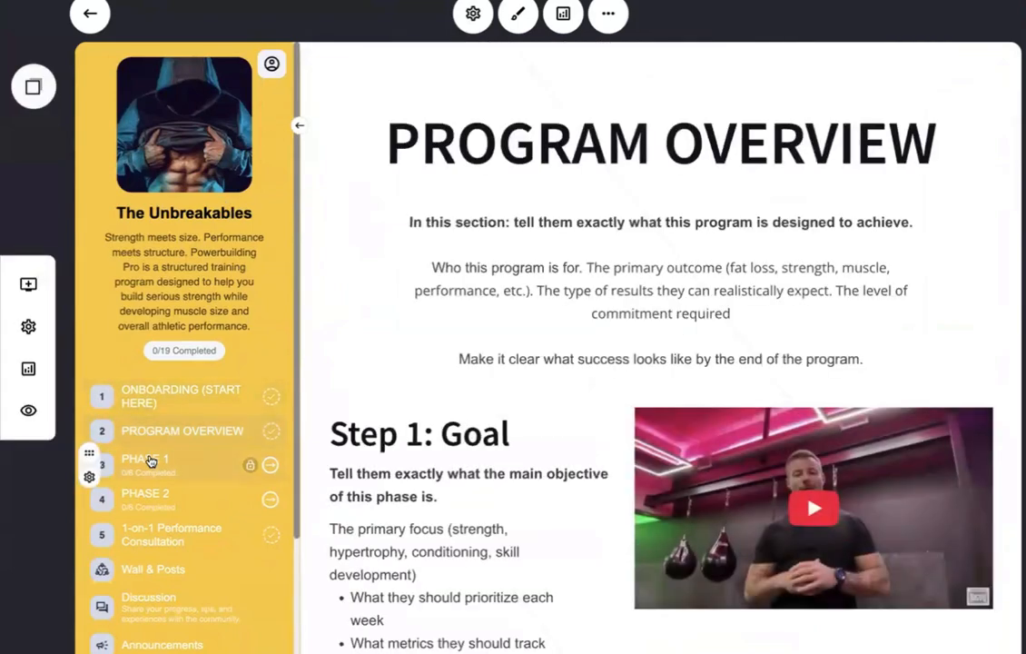
pyautogui.click(151, 462)
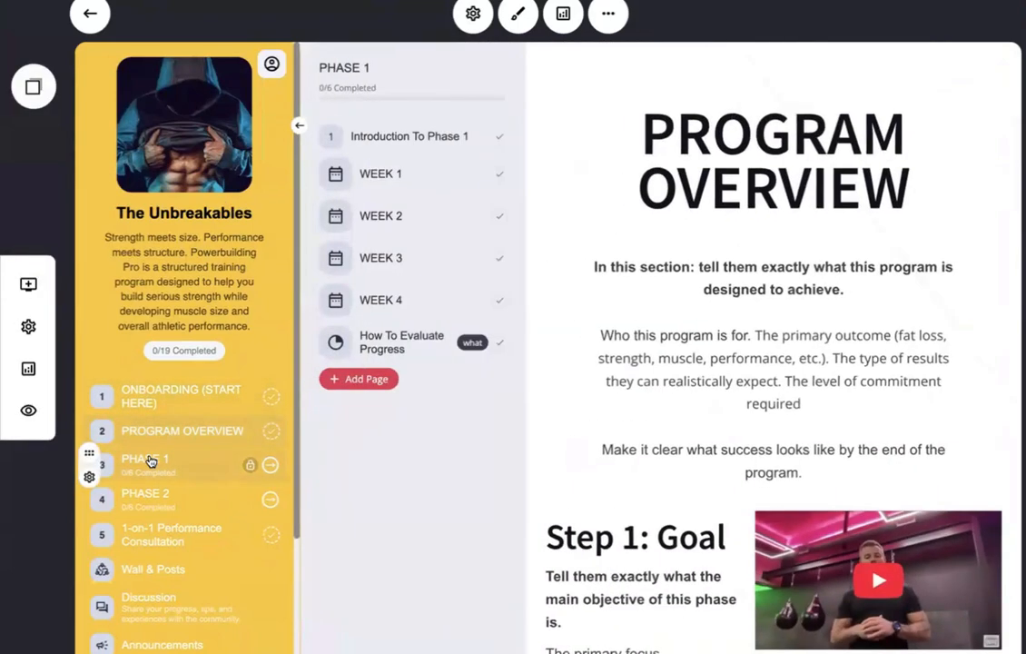
pyautogui.click(29, 411)
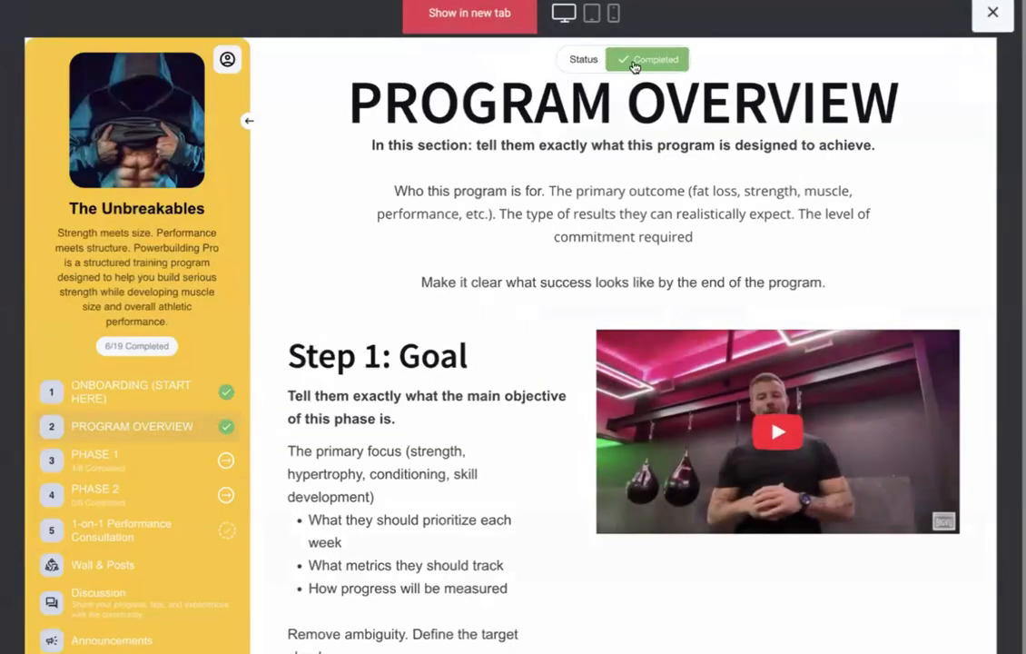
pyautogui.click(996, 14)
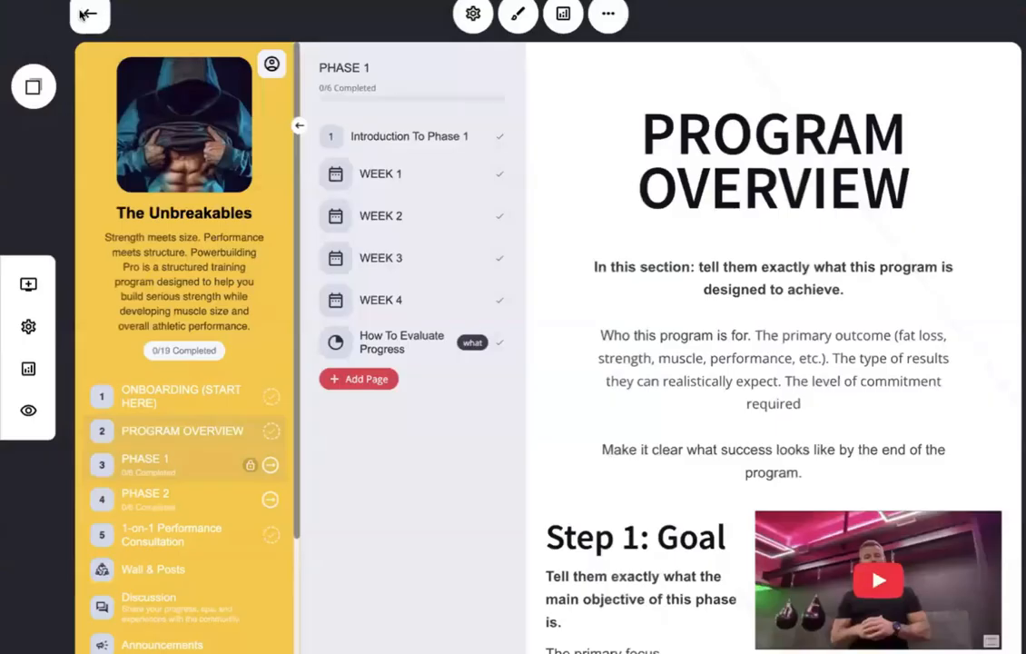
# - Return to the circles list and copy the link of The Unbreakables circle
pyautogui.click(90, 13)
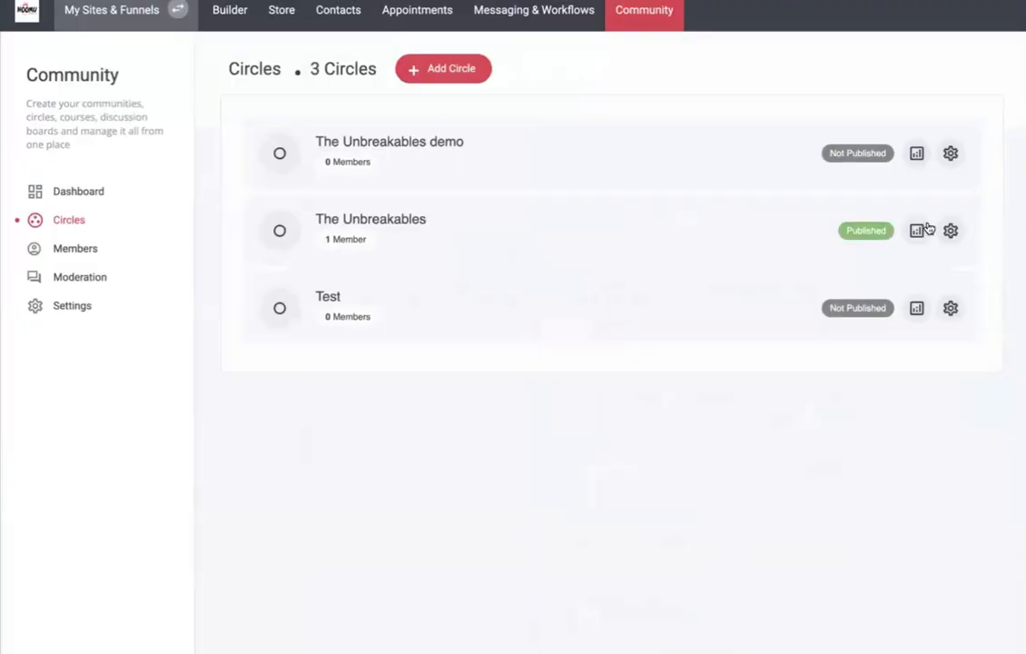
pyautogui.click(949, 232)
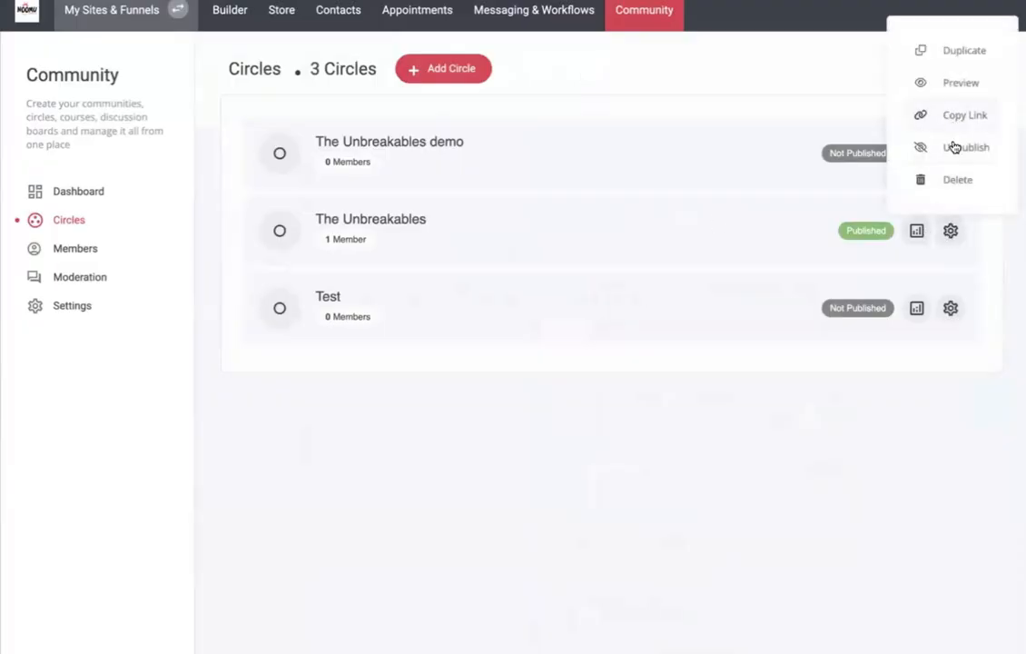
pyautogui.click(949, 114)
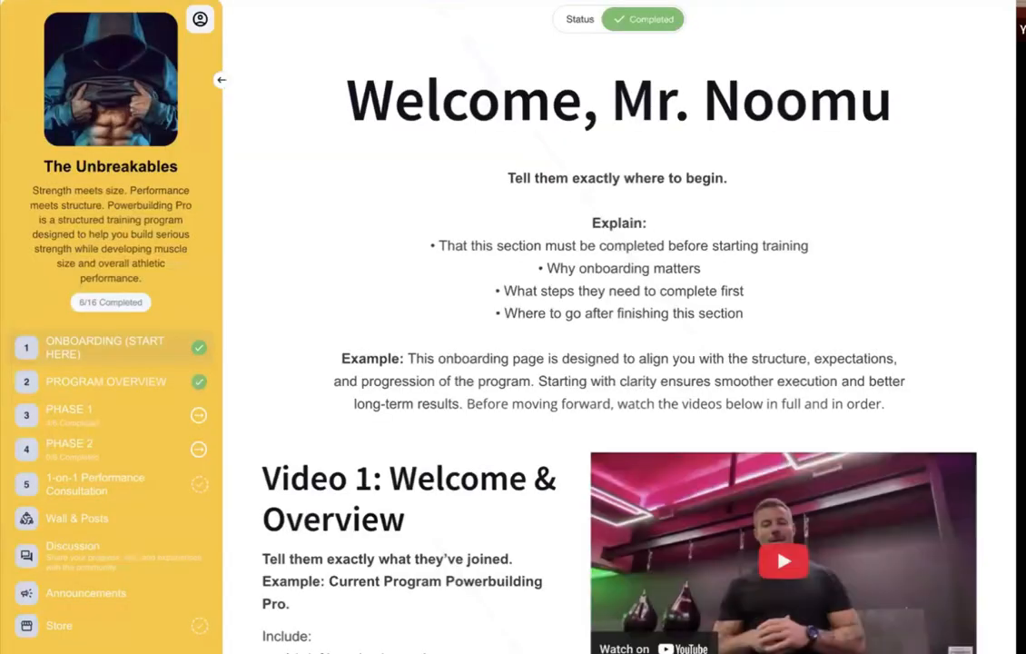
# - Look through the live circle's PROGRAM OVERVIEW and PHASE 1 pages, checking whether WEEK 3 and WEEK 4 are accessible
pyautogui.click(139, 385)
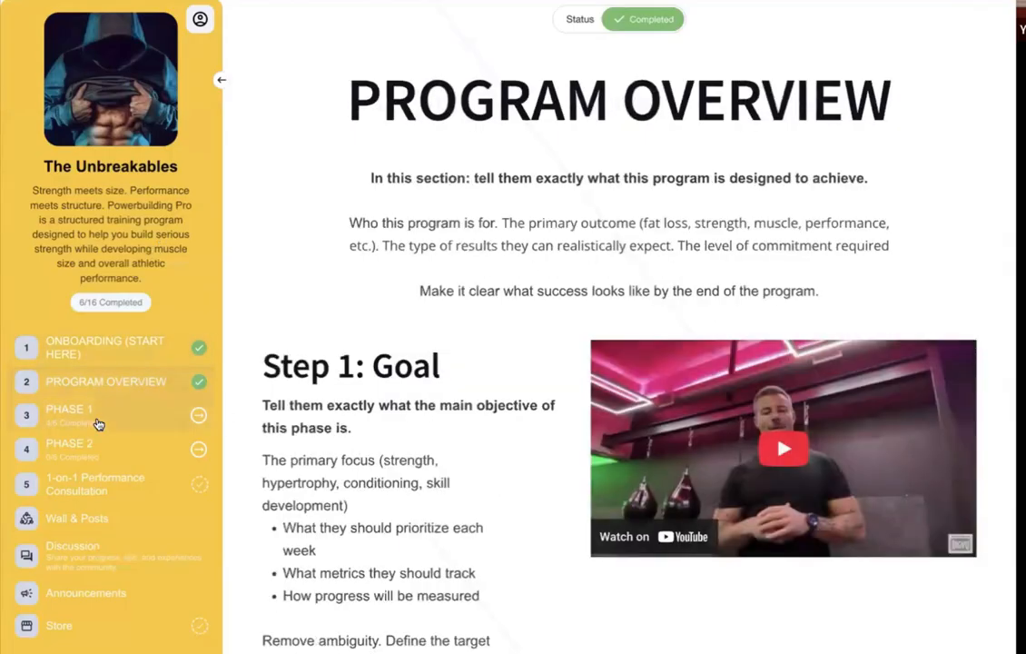
pyautogui.click(98, 424)
pyautogui.click(332, 94)
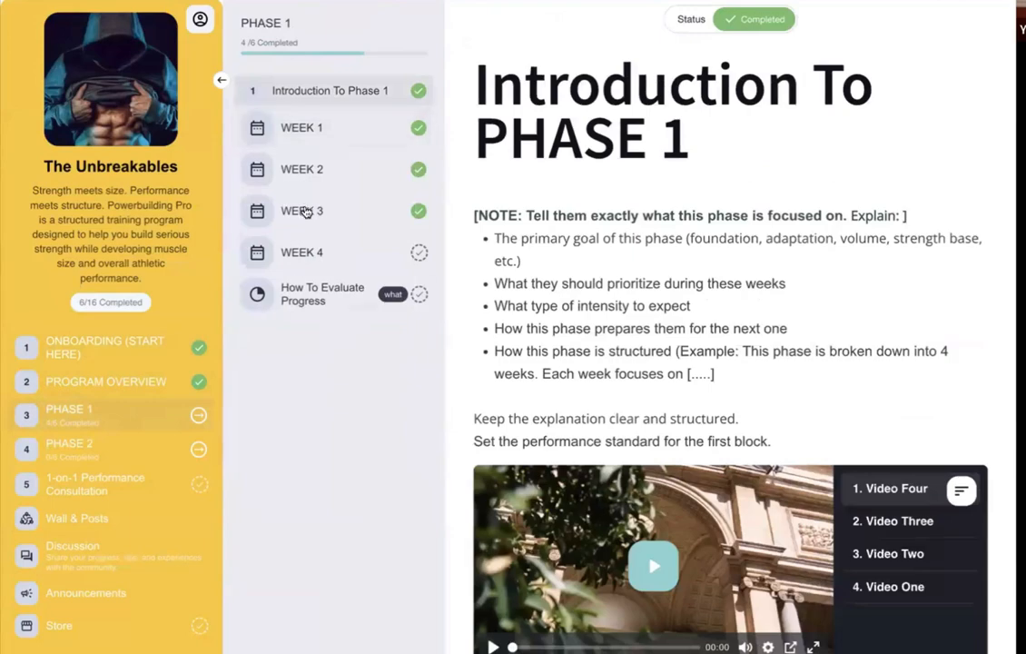
pyautogui.click(305, 212)
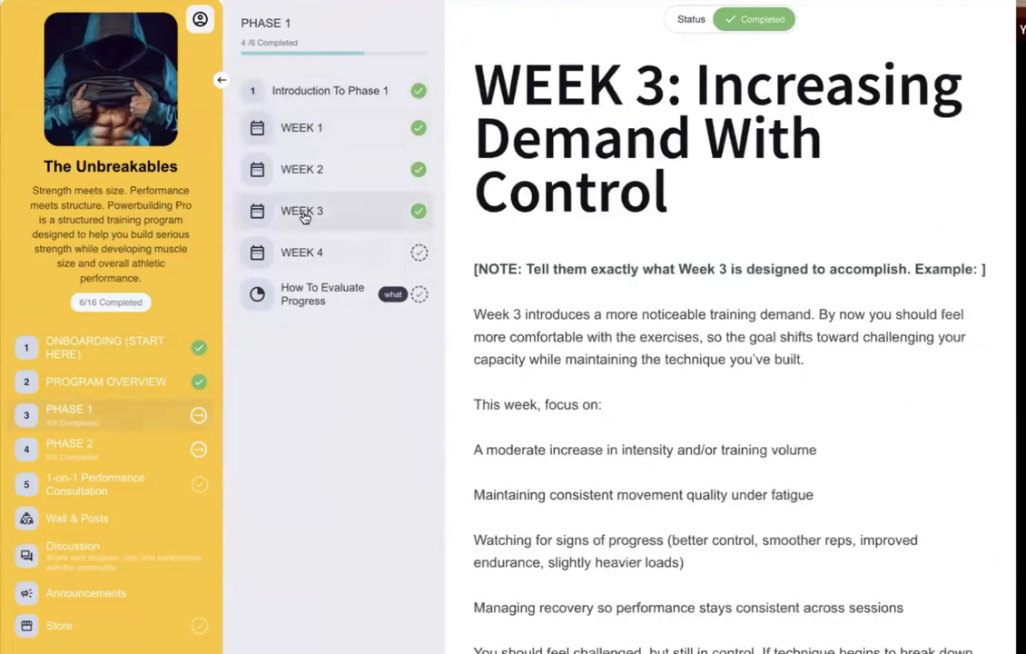
pyautogui.click(295, 260)
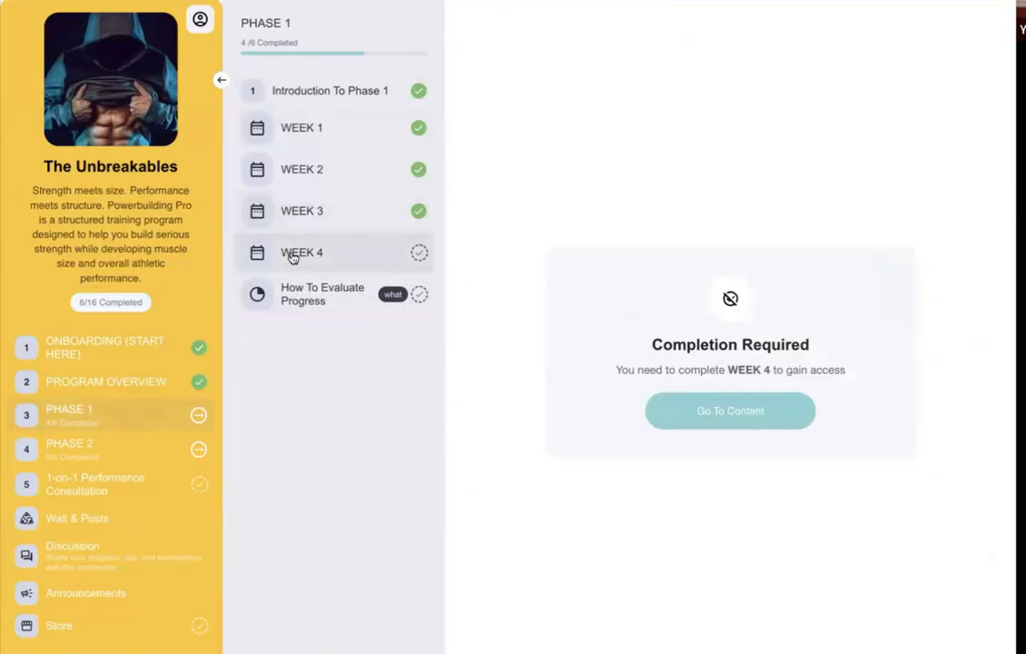
# - In The Unbreakables circle's editor, make PHASE 1's WEEK 4 page available after completion of PHASE 1/WEEK 3
pyautogui.click(346, 1)
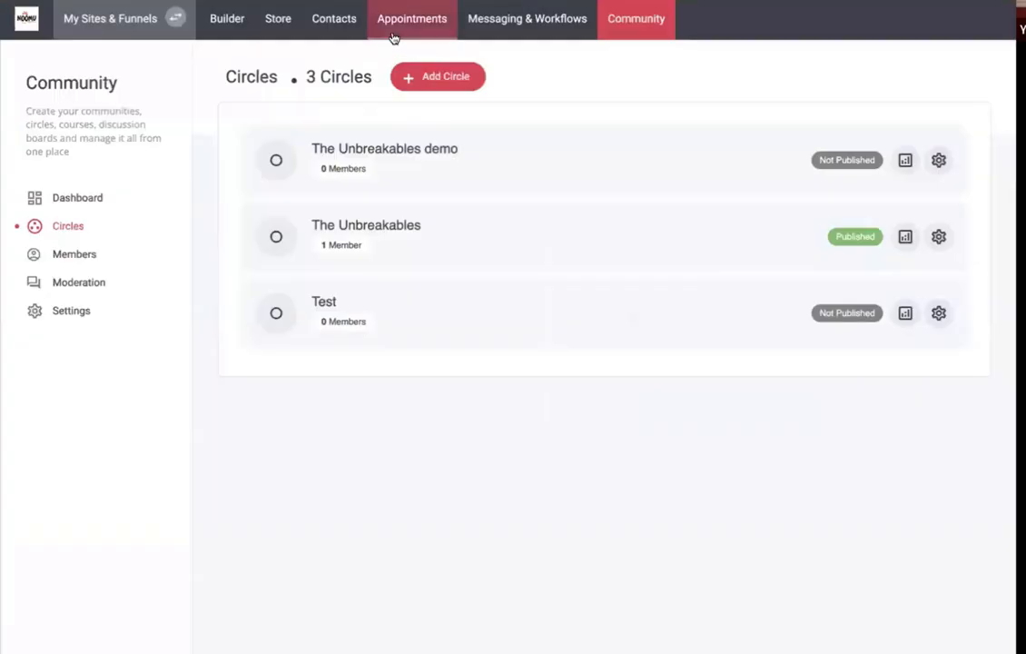
pyautogui.click(389, 232)
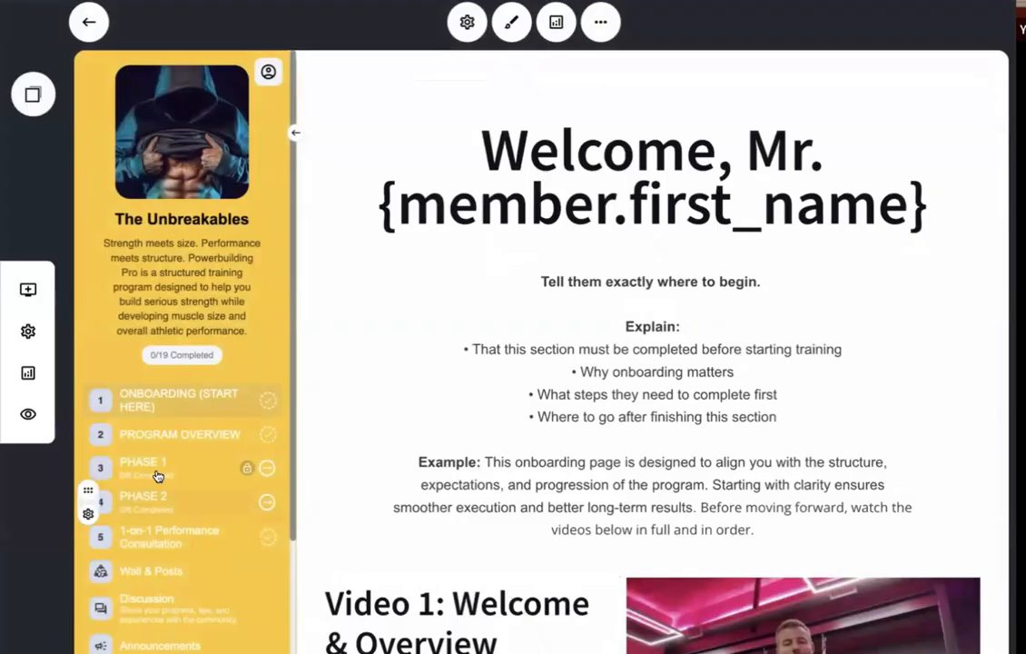
pyautogui.click(157, 468)
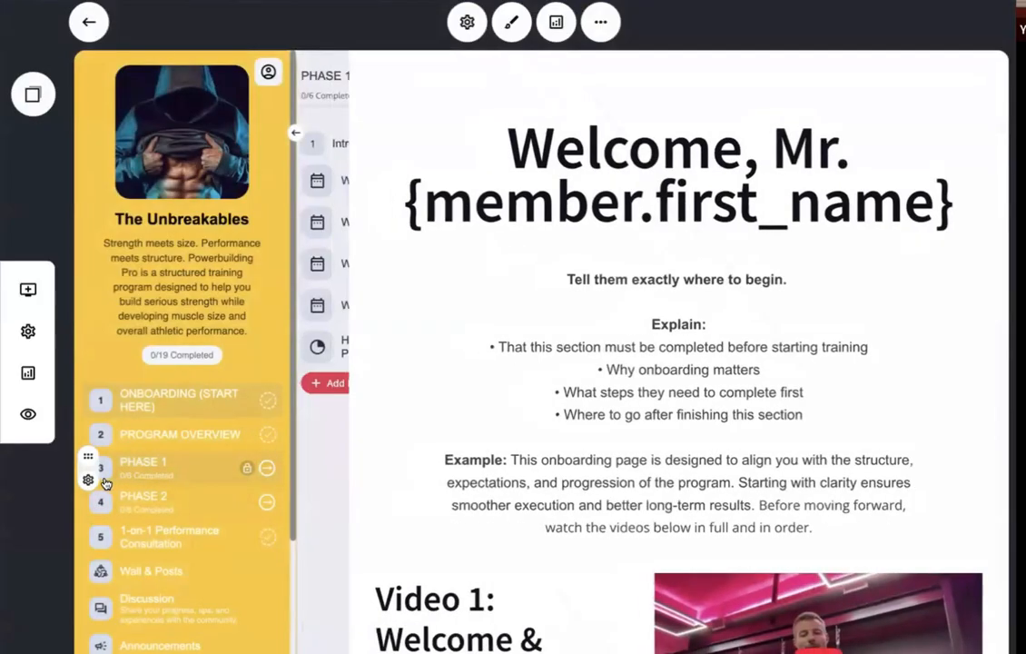
pyautogui.click(314, 318)
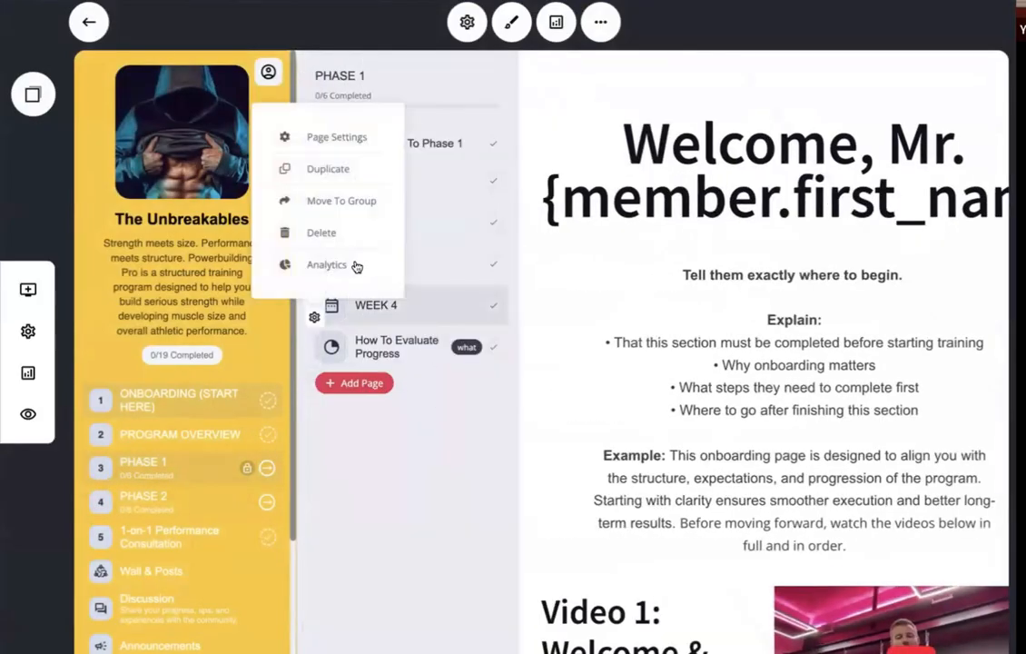
pyautogui.click(332, 138)
pyautogui.scroll(-3, 559, 391)
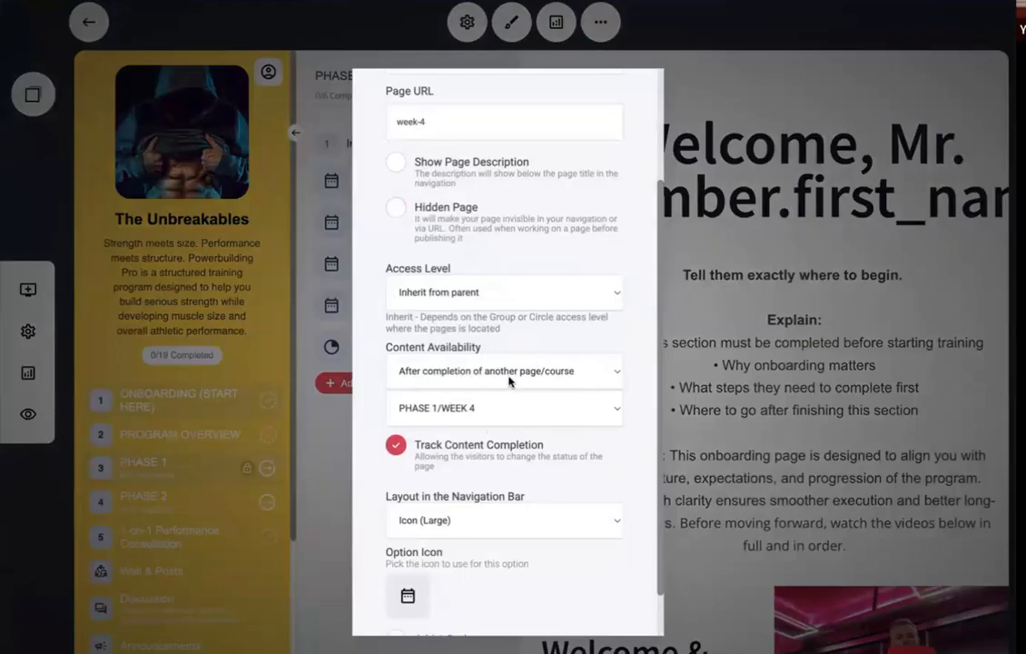
pyautogui.click(467, 416)
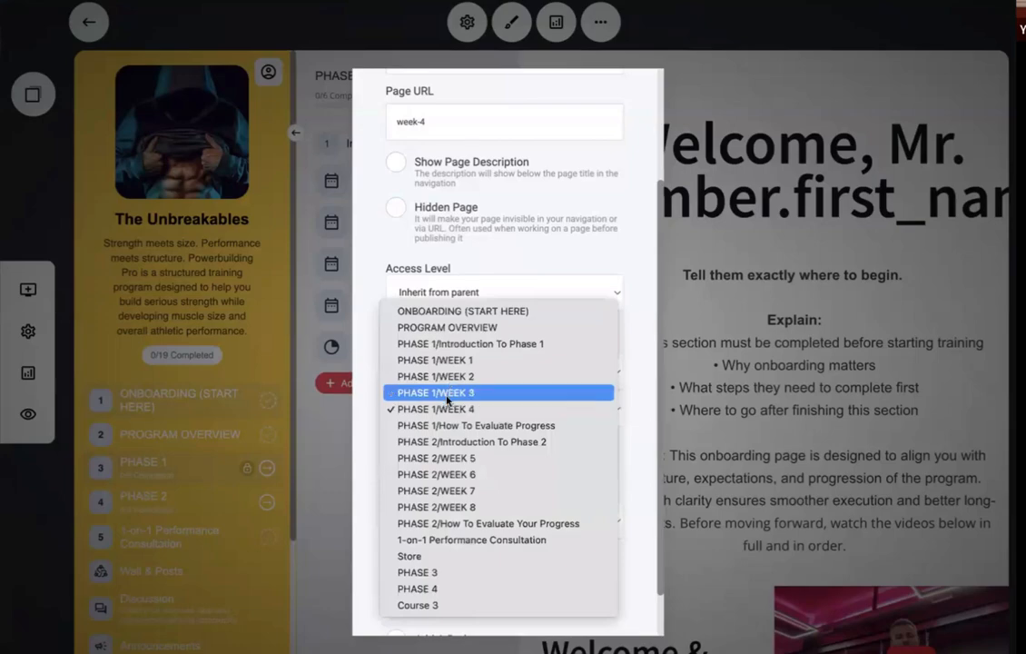
pyautogui.click(447, 392)
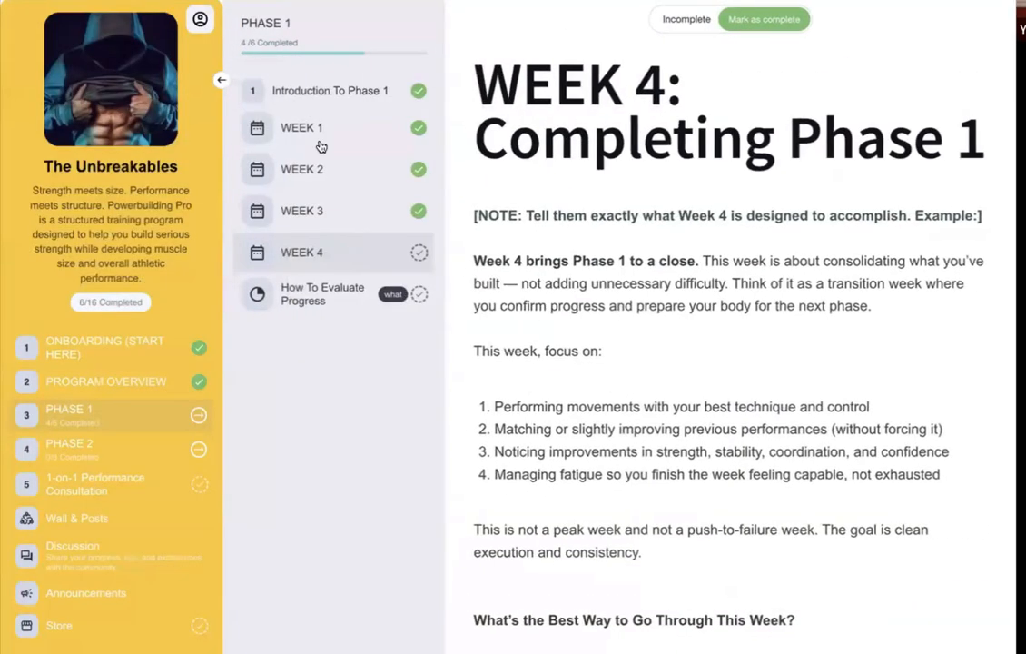
# - Check the WEEK 3, WEEK 4 and How To Evaluate Progress pages in the live circle
pyautogui.click(325, 218)
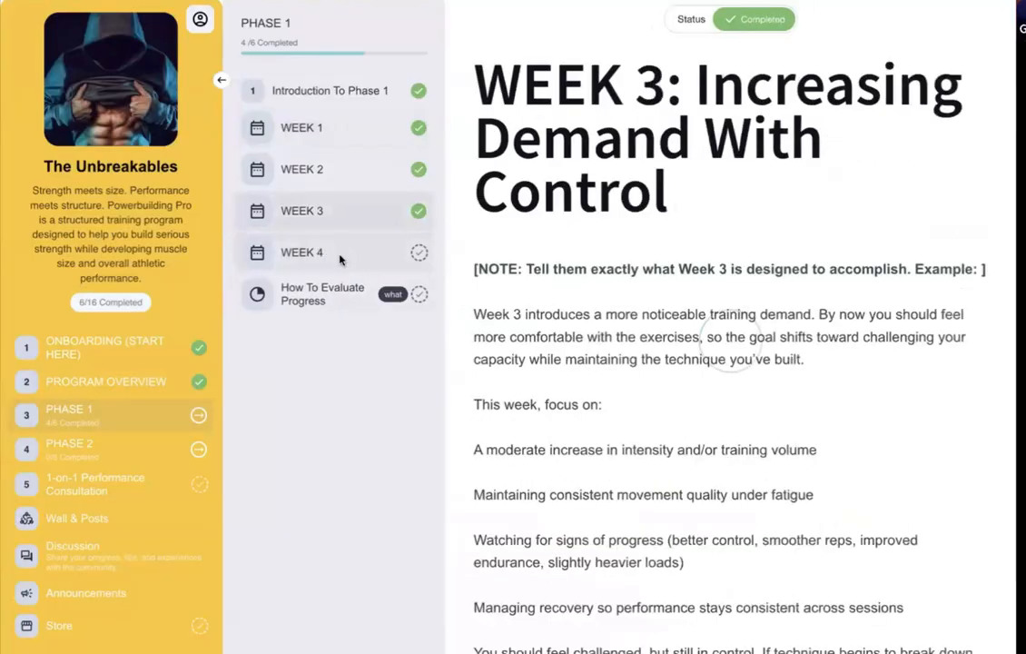
pyautogui.click(338, 256)
pyautogui.click(311, 304)
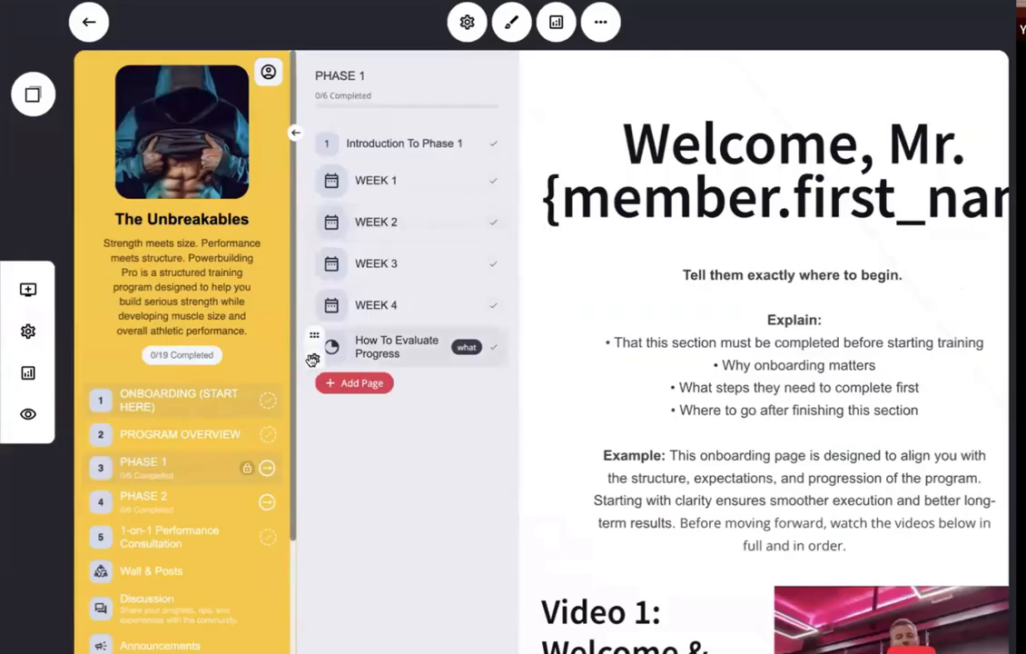
pyautogui.click(314, 357)
pyautogui.click(325, 180)
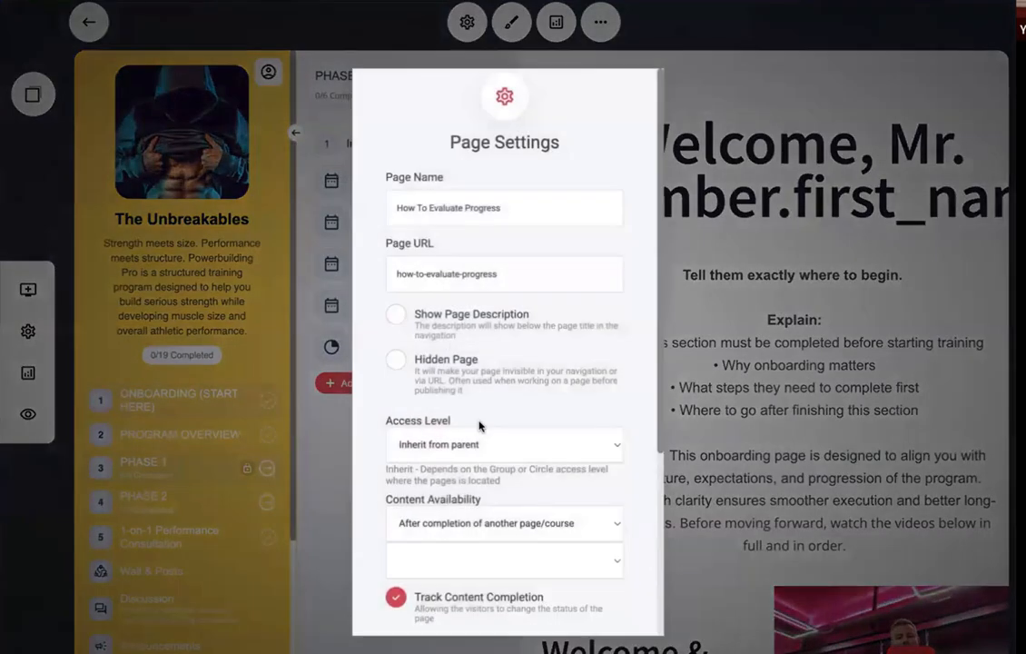
pyautogui.scroll(-1, 437, 392)
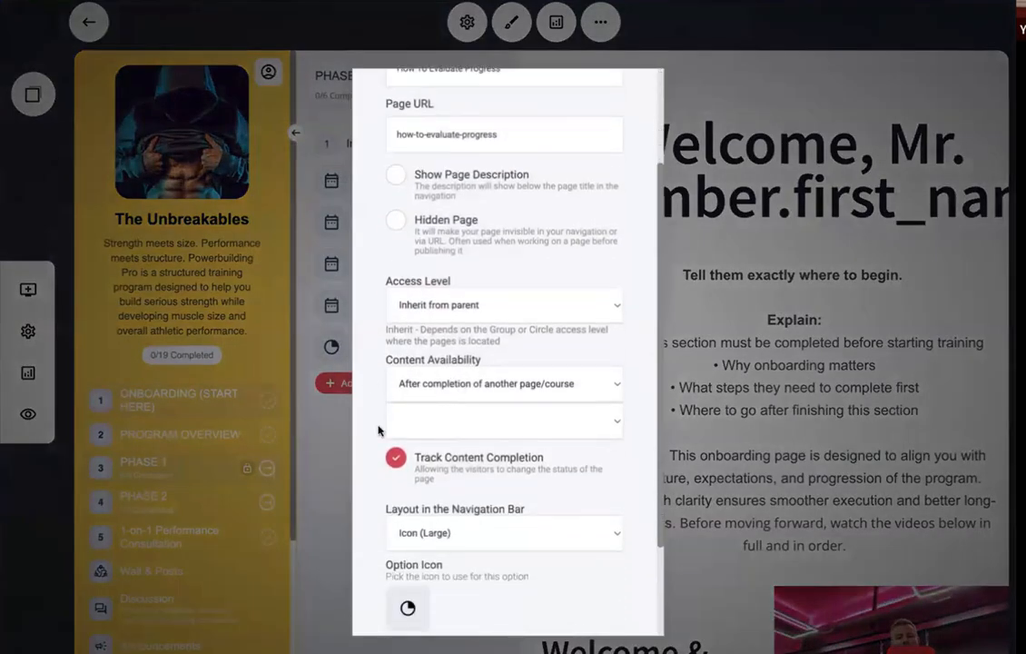
pyautogui.click(341, 440)
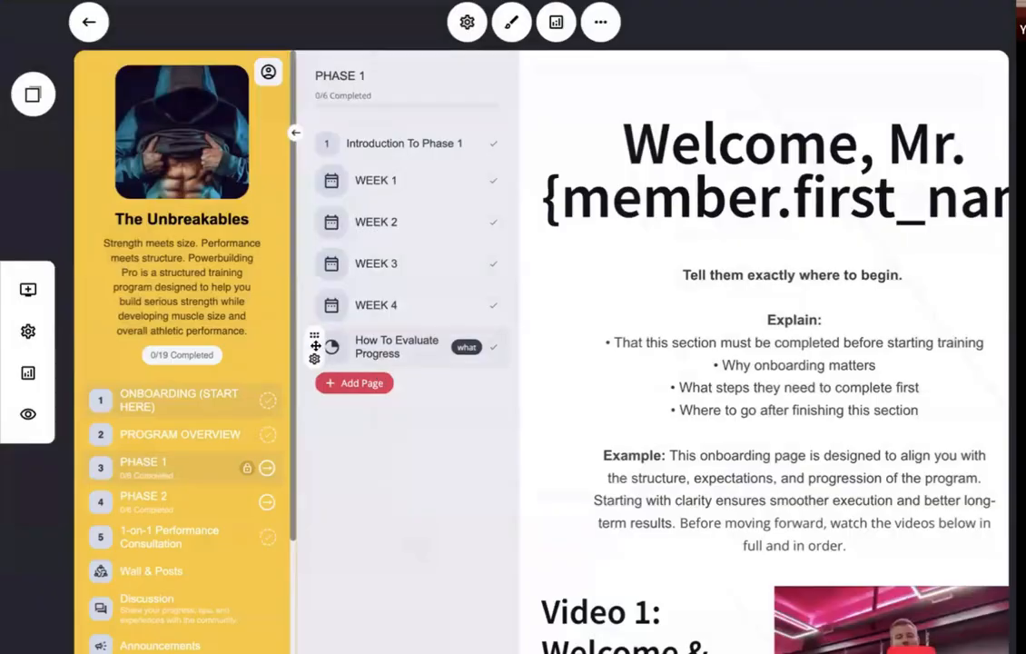
# - In the circle editor, make the How To Evaluate Progress page available after completion of PHASE 1/How To Evaluate Progress
pyautogui.click(315, 360)
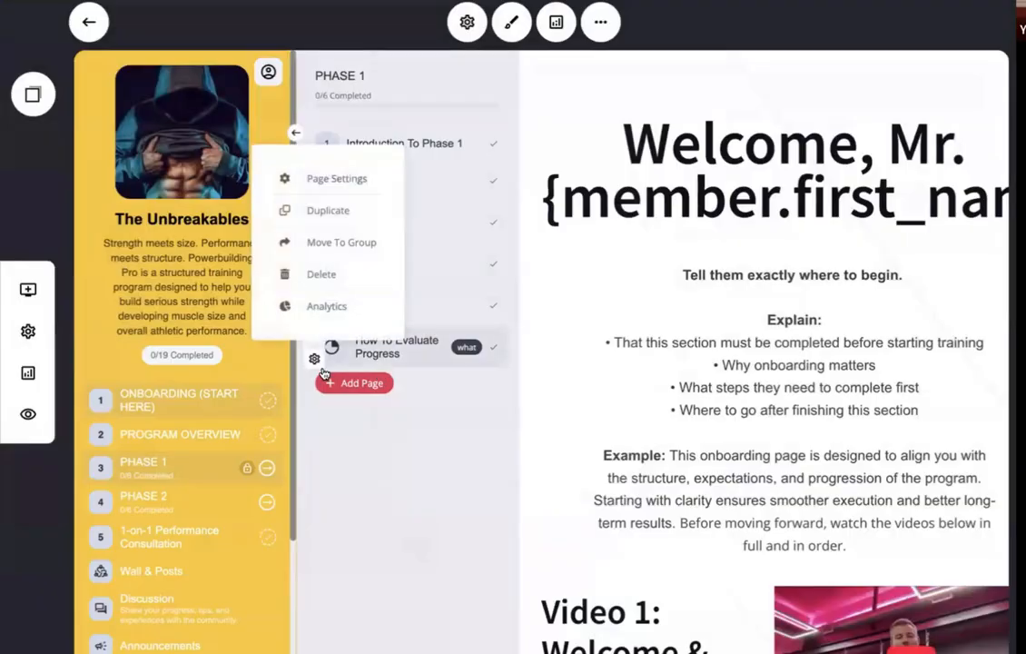
pyautogui.click(325, 181)
pyautogui.scroll(-3, 470, 476)
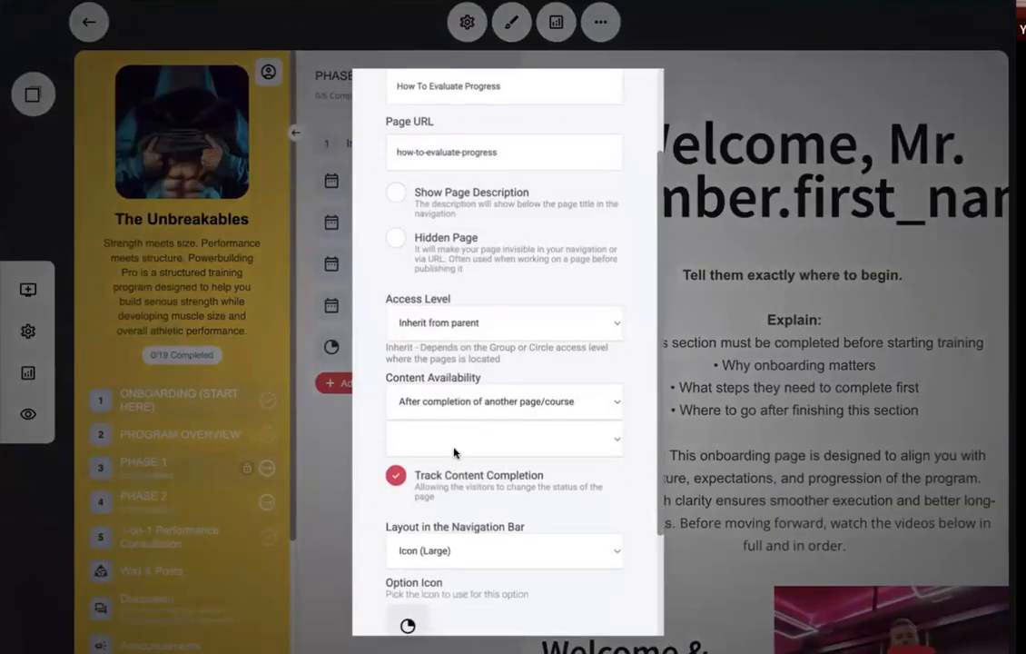
pyautogui.click(452, 441)
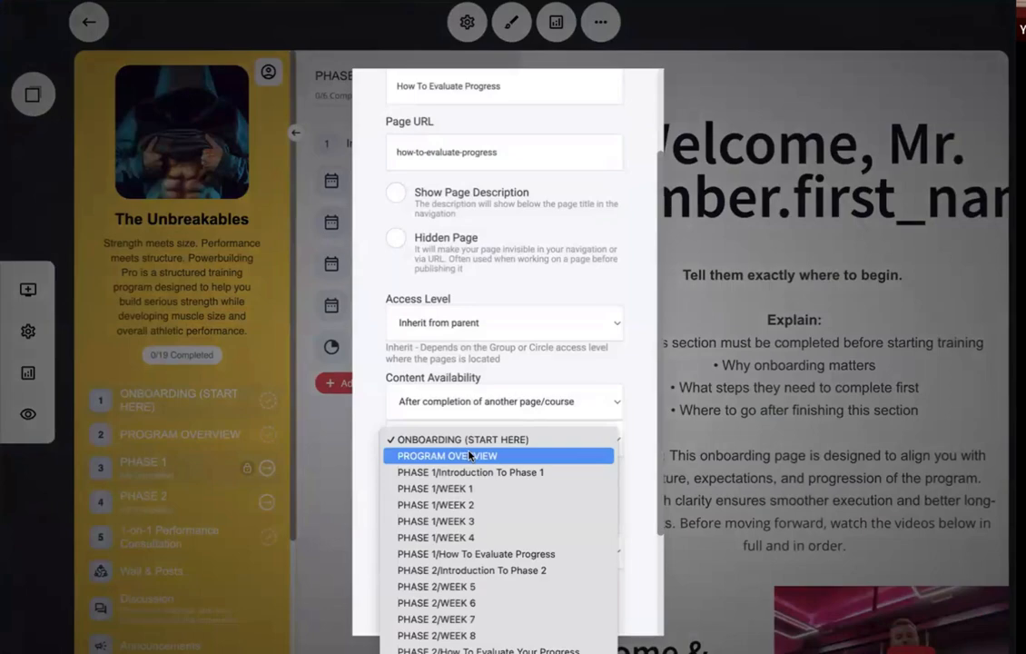
pyautogui.click(441, 553)
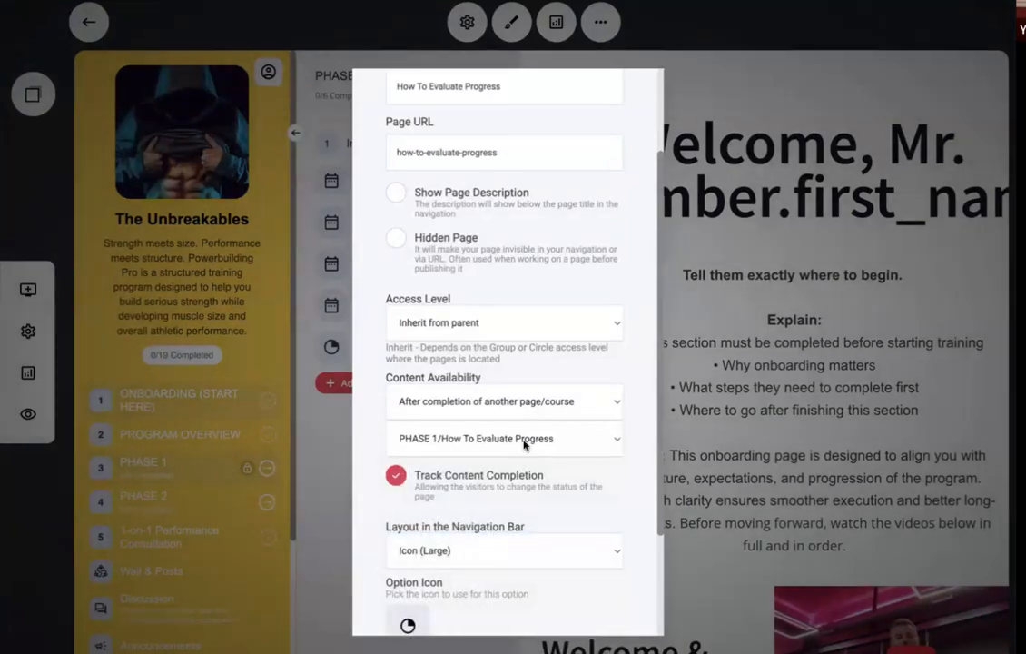
pyautogui.click(328, 471)
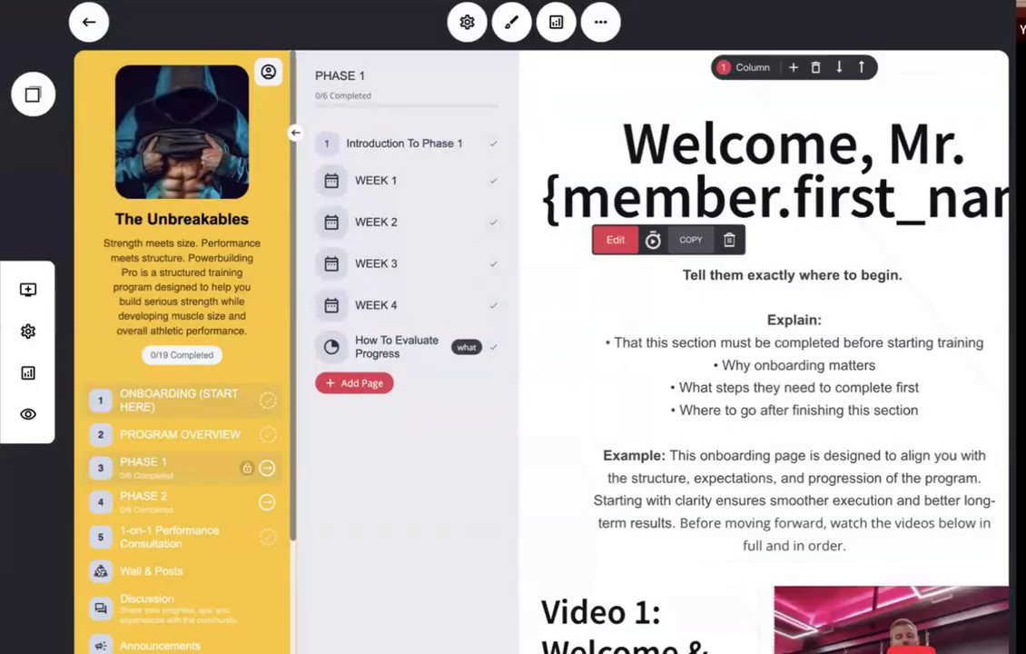
# - In the live circle, go through the WEEK 4 page, select Video Three in its playlist, and mark the page as complete
pyautogui.hotkey('ctrl', 'Tab')
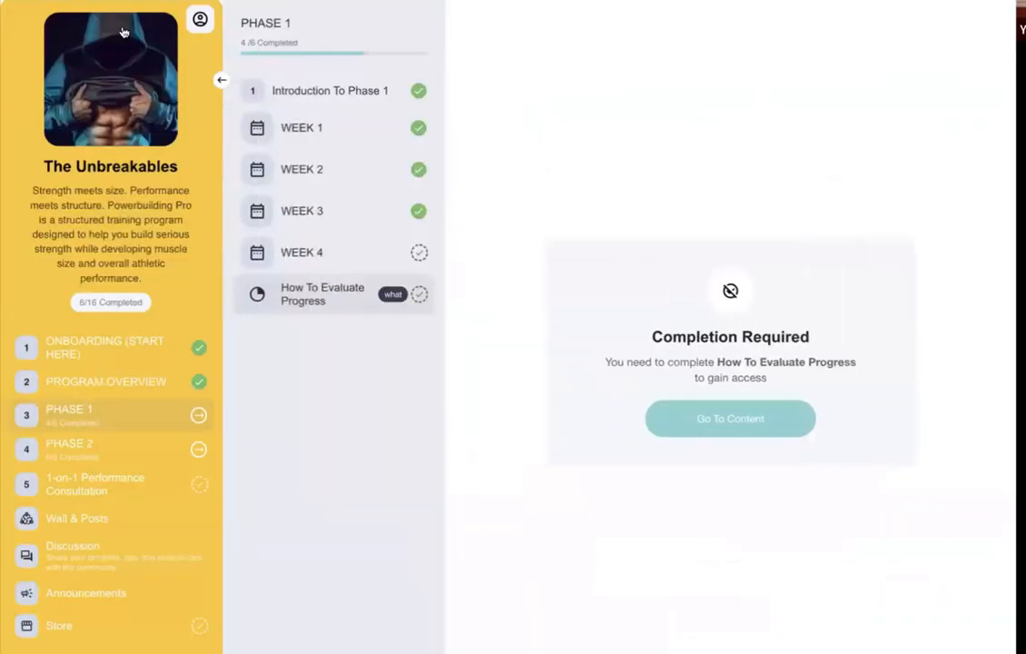
pyautogui.click(325, 251)
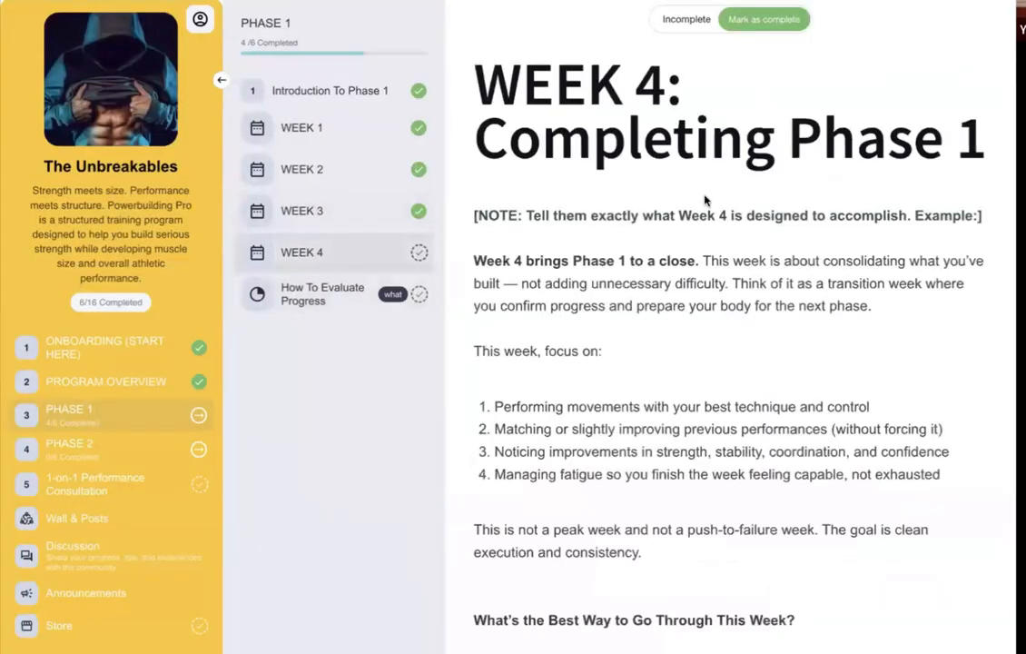
pyautogui.scroll(-5, 704, 200)
pyautogui.scroll(7, 706, 197)
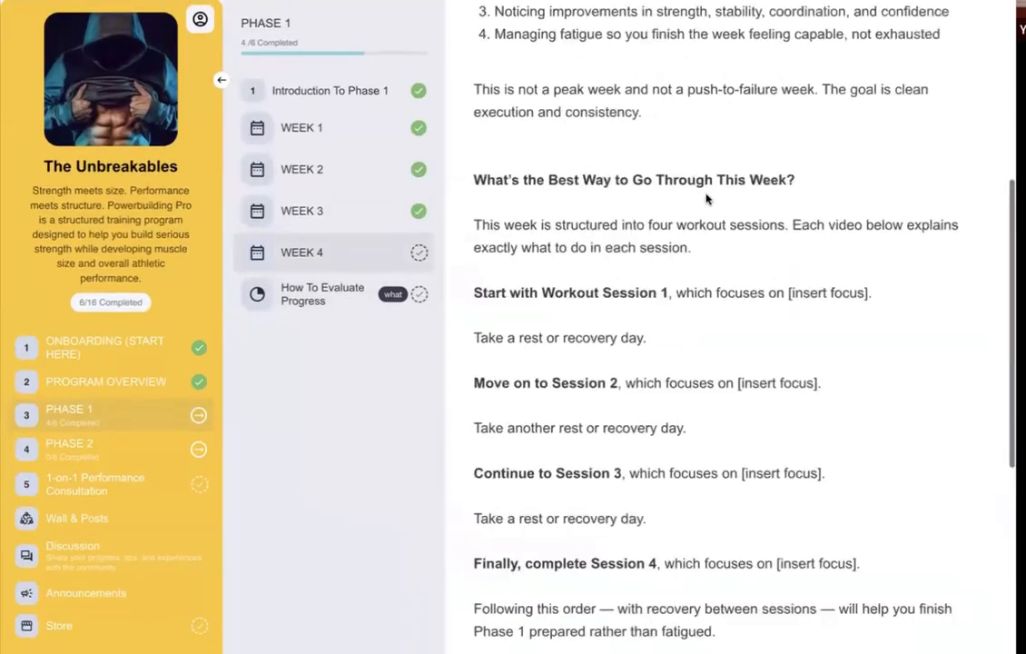
pyautogui.scroll(-3, 899, 312)
pyautogui.click(892, 476)
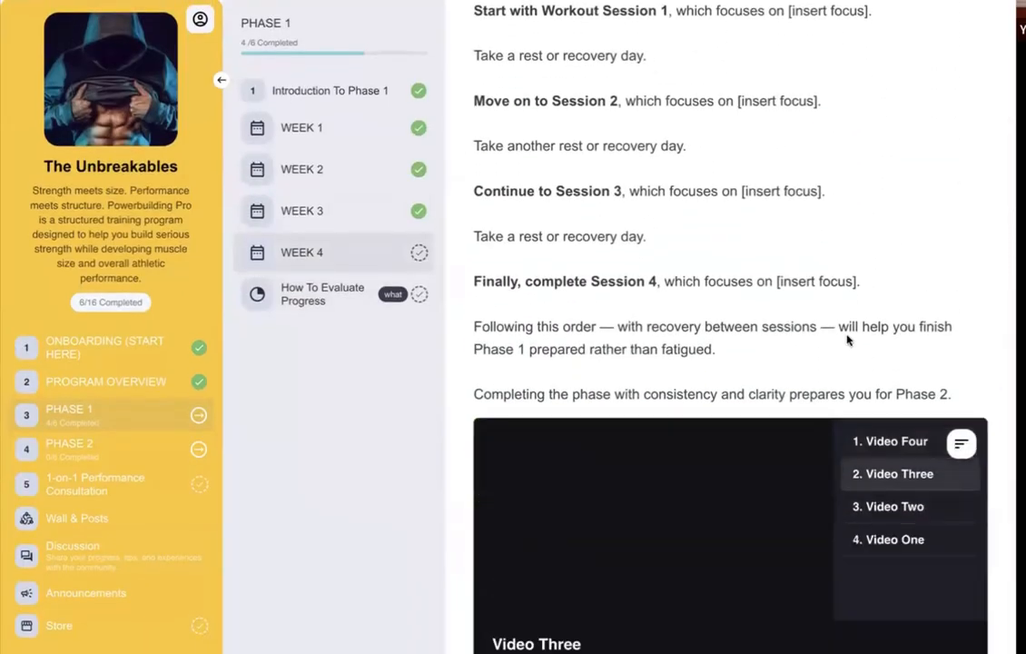
pyautogui.scroll(8, 840, 345)
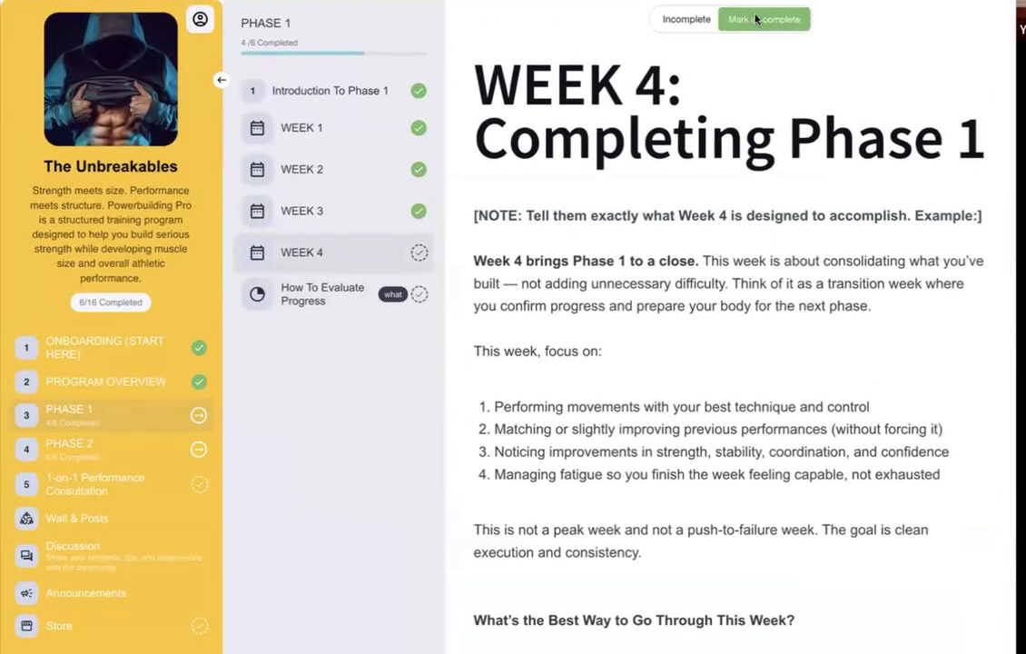
pyautogui.click(756, 18)
pyautogui.click(451, 381)
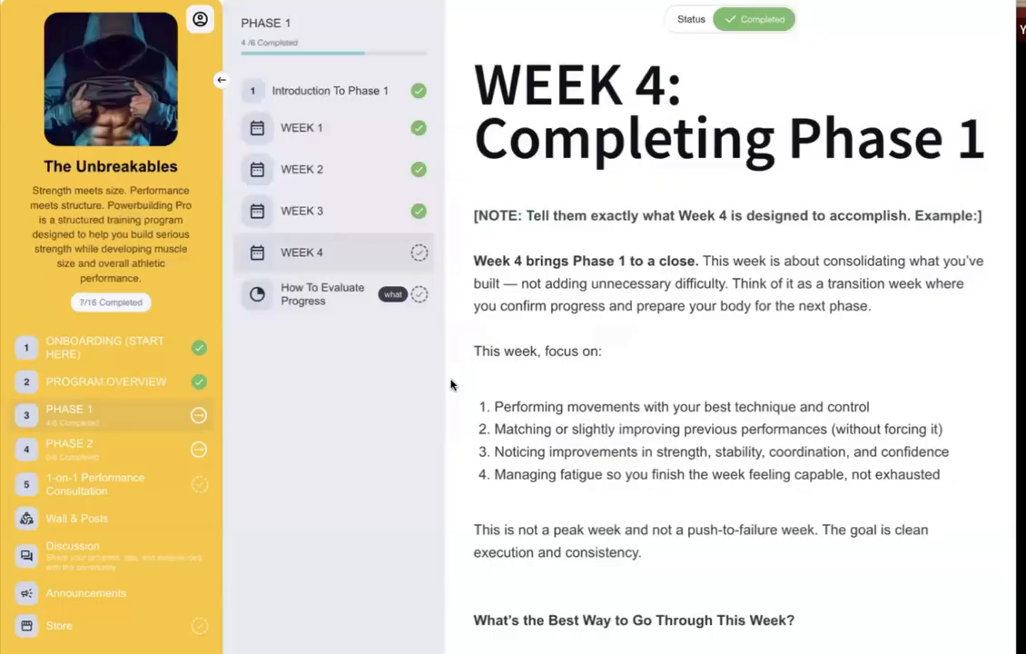
# - Compare member access to the How To Evaluate Progress and WEEK 4 pages in the live circle
pyautogui.click(302, 295)
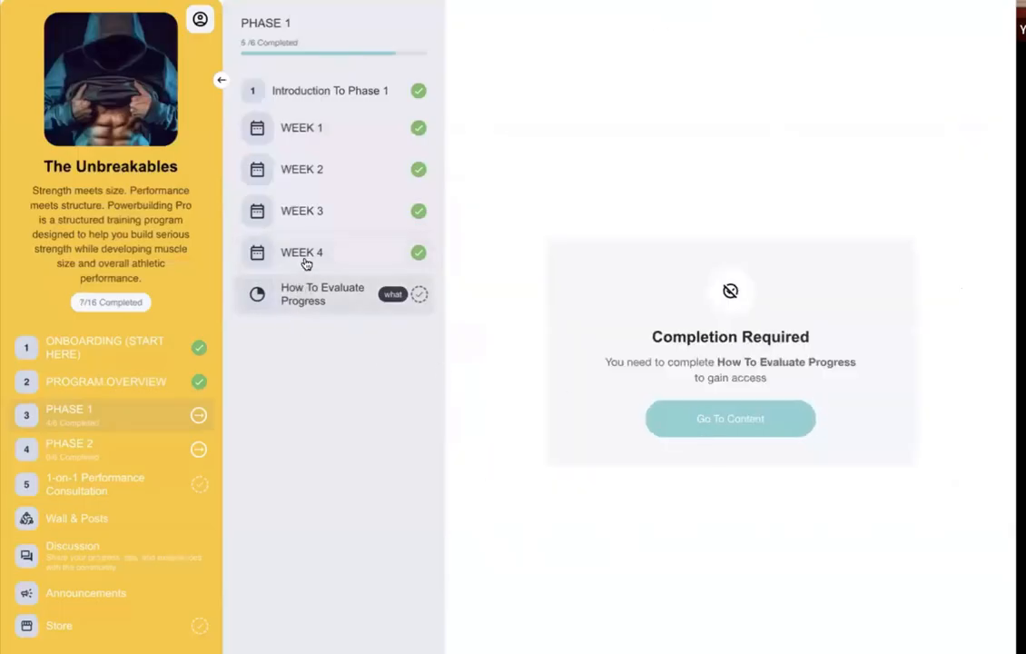
pyautogui.click(305, 261)
pyautogui.click(305, 296)
pyautogui.click(334, 264)
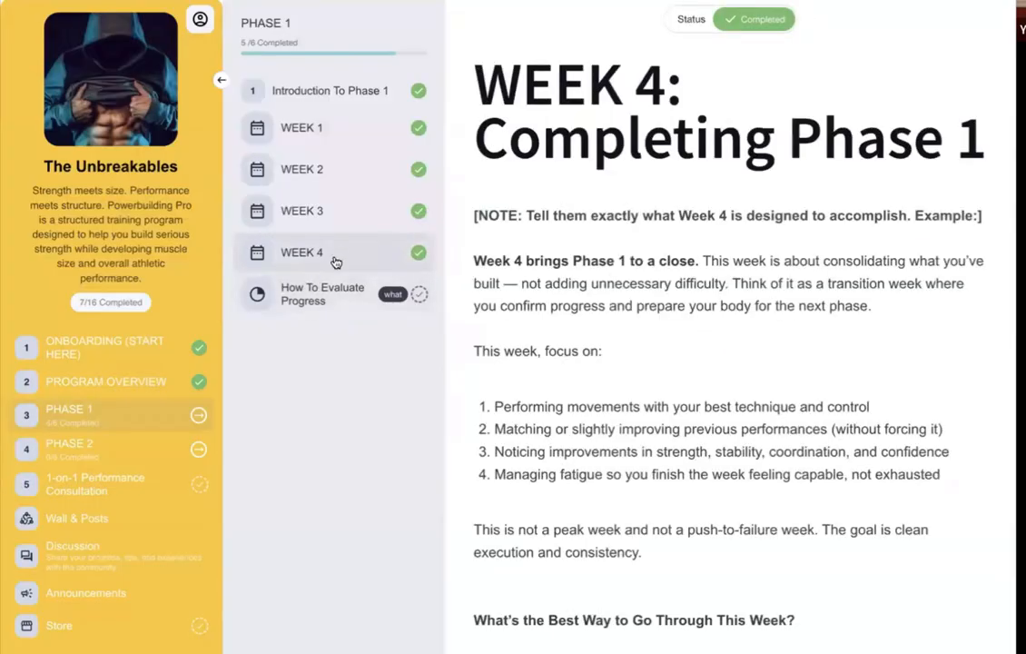
pyautogui.click(292, 293)
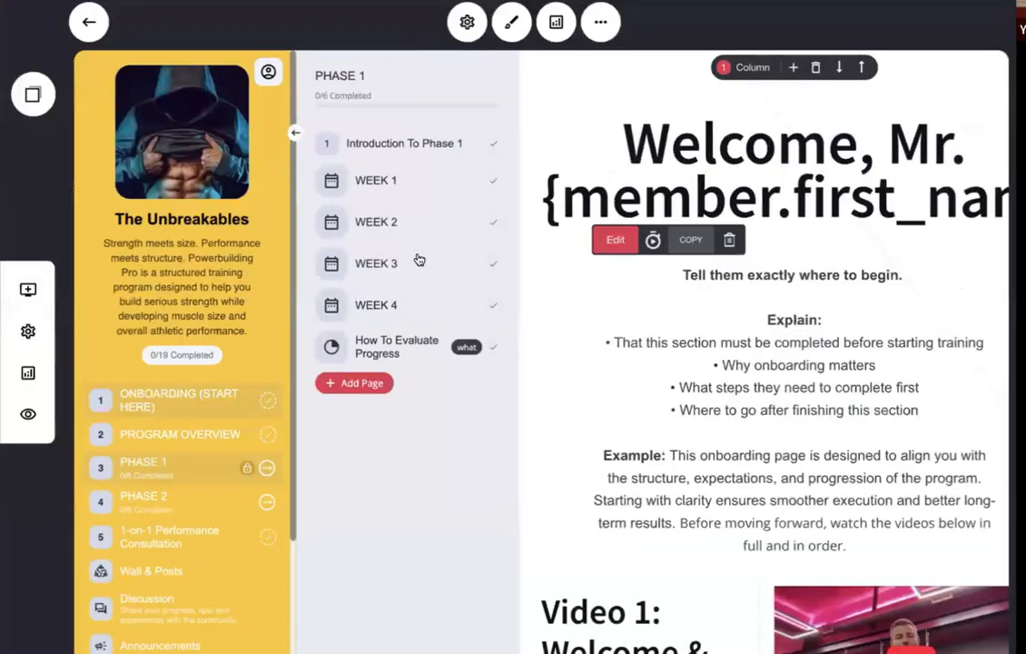
# - Set the How To Evaluate Progress page to unlock after completion of PHASE 1/WEEK 4, and reload the live circle to check it
pyautogui.click(314, 358)
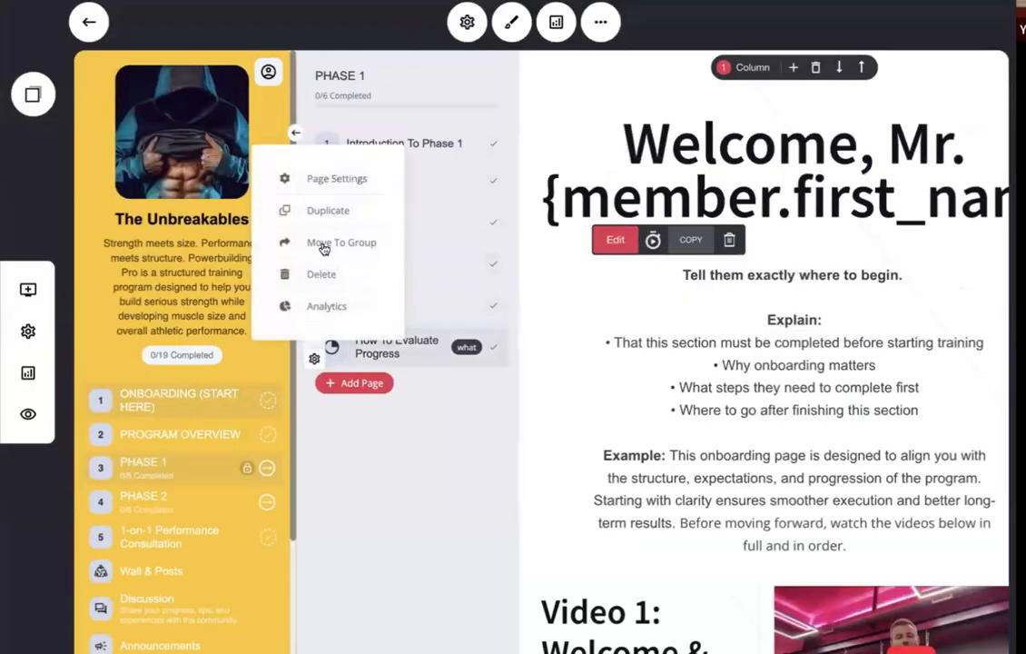
pyautogui.click(325, 180)
pyautogui.scroll(-2, 503, 465)
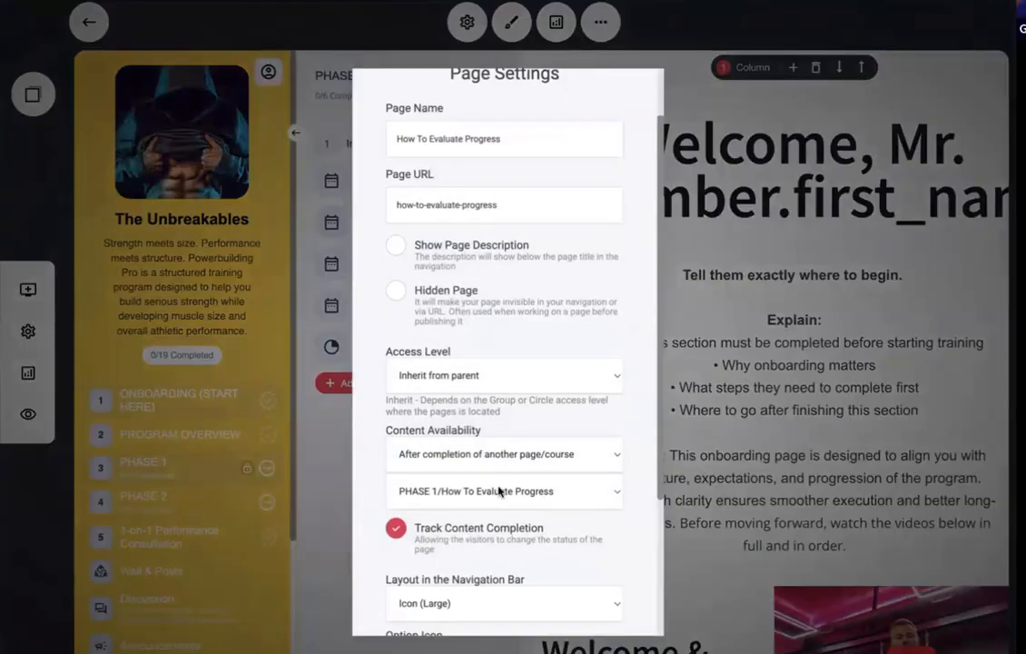
pyautogui.click(499, 491)
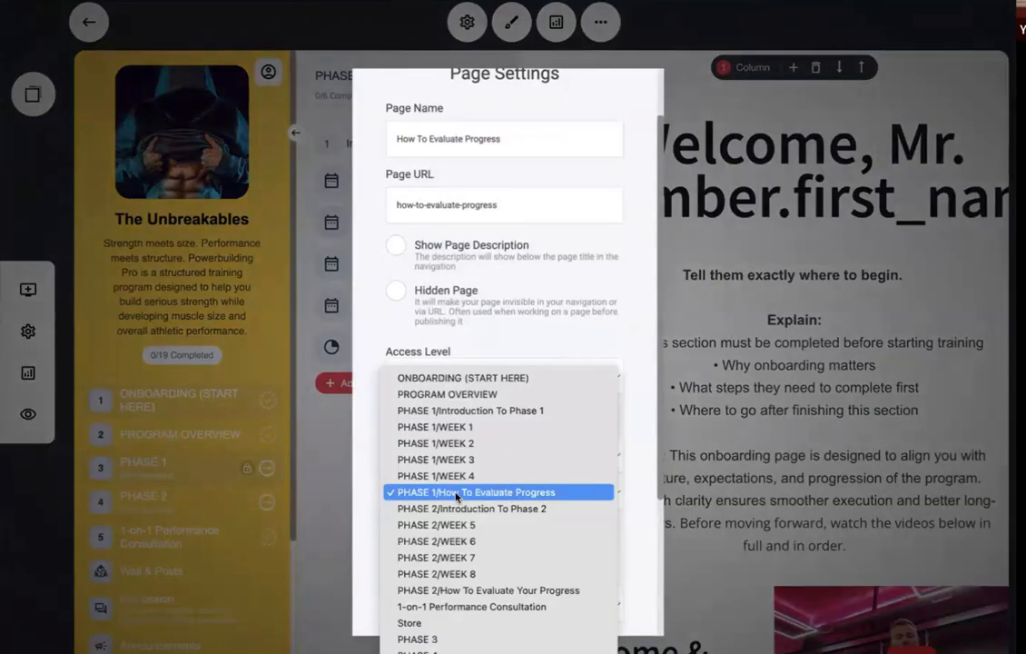
pyautogui.click(454, 475)
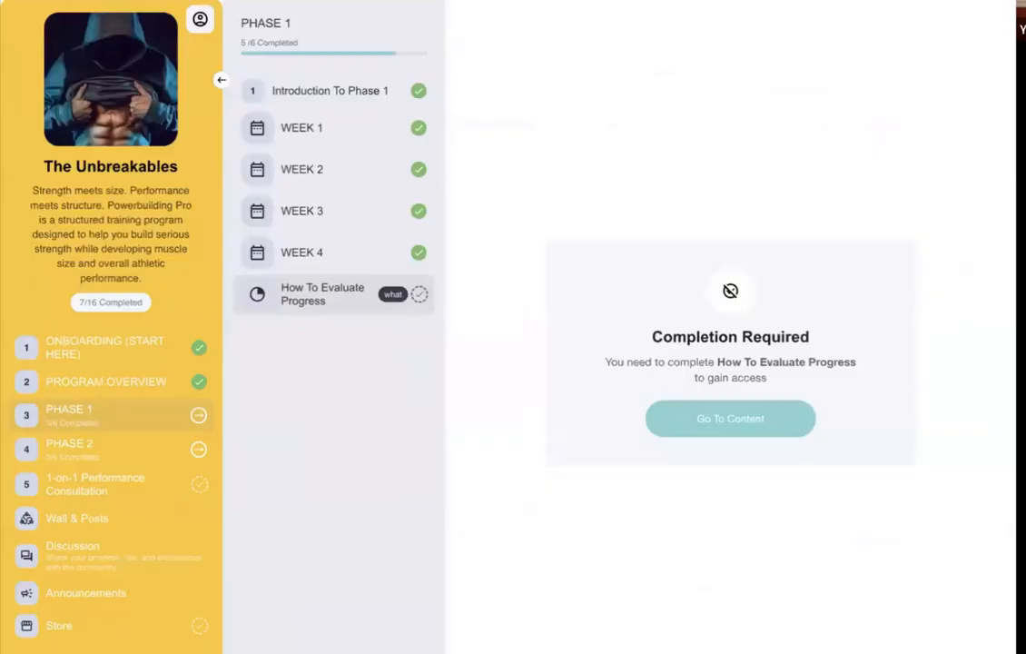
pyautogui.click(90, 1)
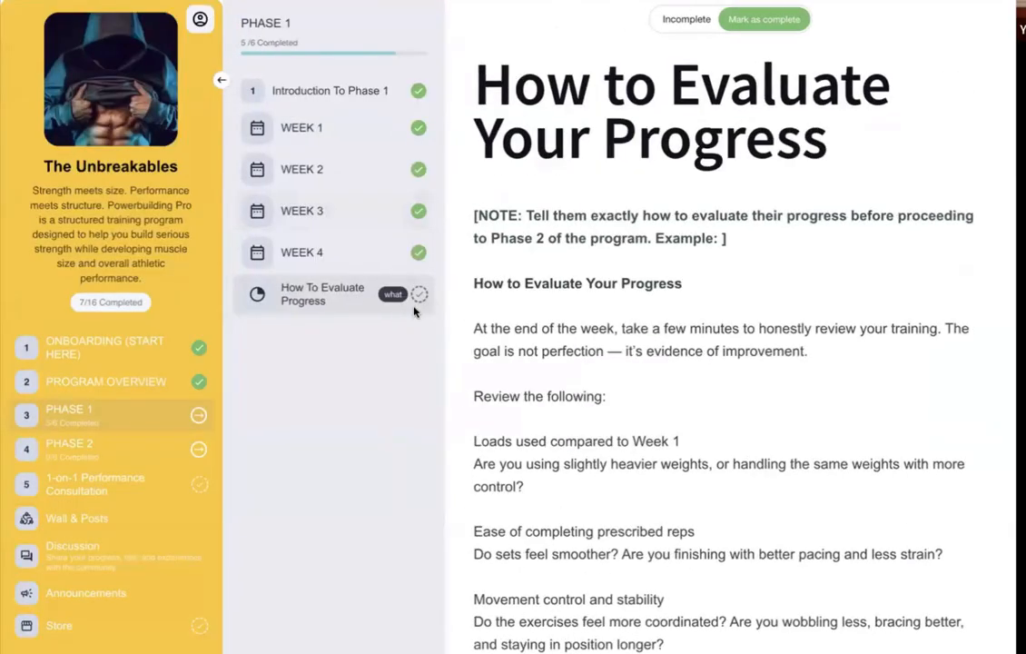
# - Check the WEEK 4 and How To Evaluate Progress pages in the live circle, and review the full module list in the circle editor
pyautogui.click(303, 253)
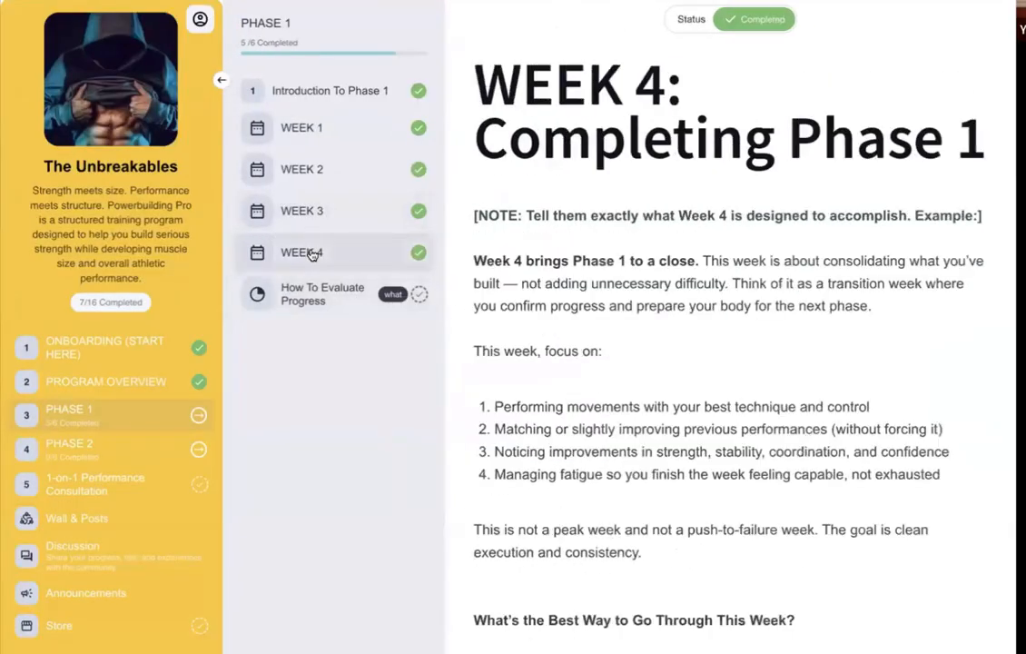
pyautogui.click(384, 296)
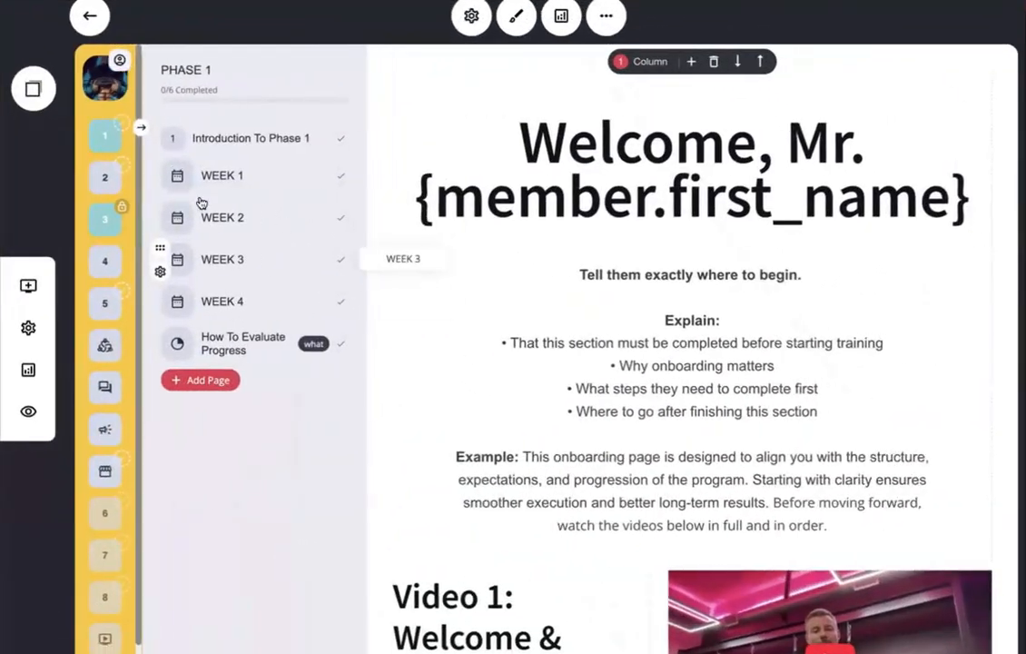
pyautogui.click(141, 128)
pyautogui.moveTo(218, 474)
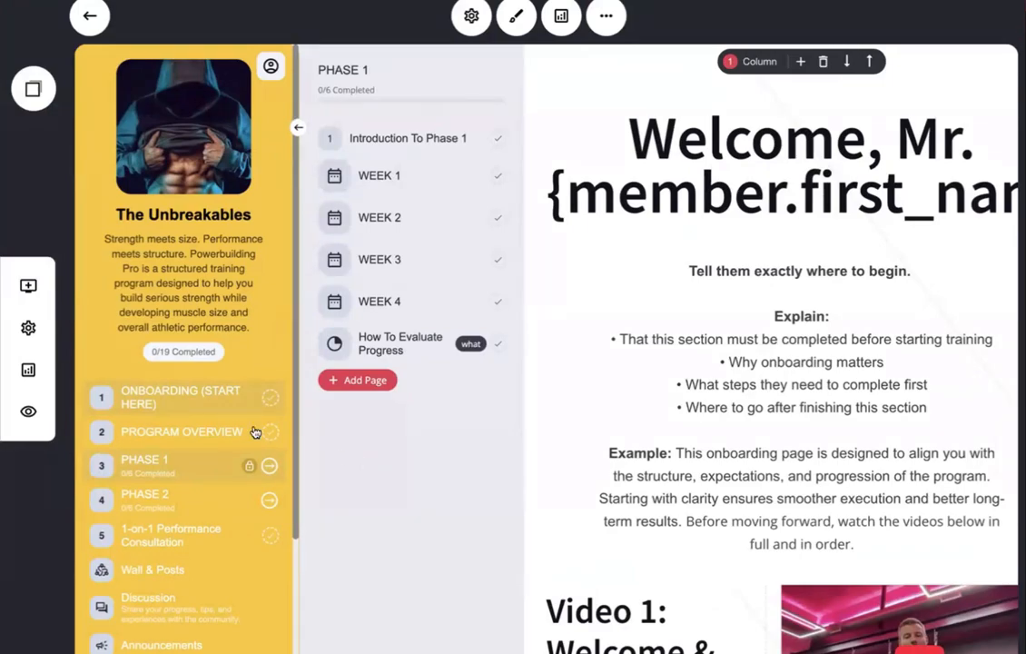
pyautogui.moveTo(254, 430)
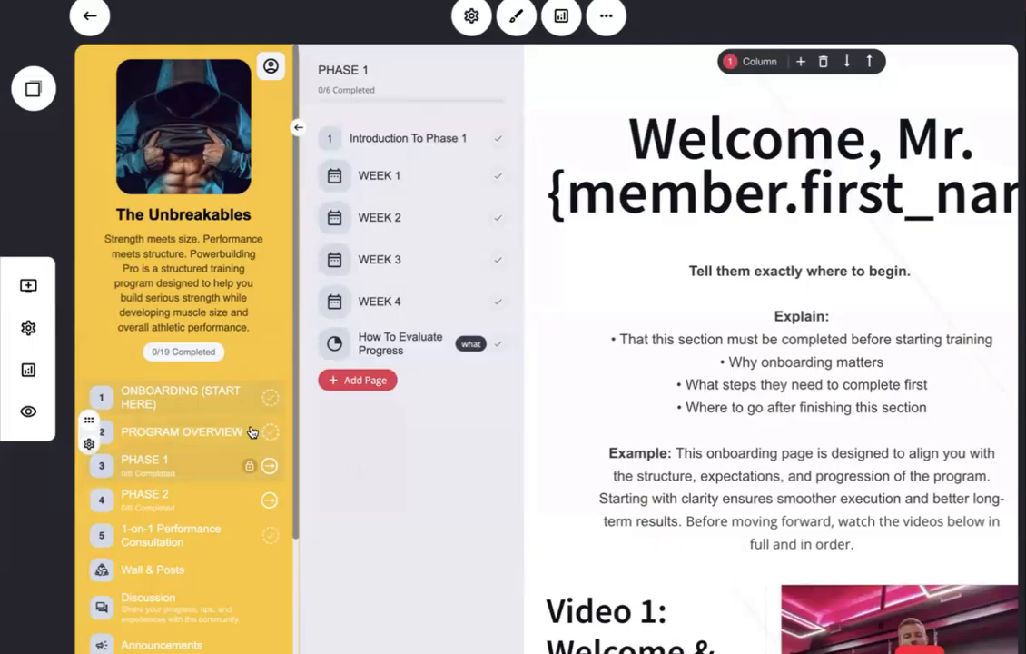
pyautogui.scroll(-5, 253, 430)
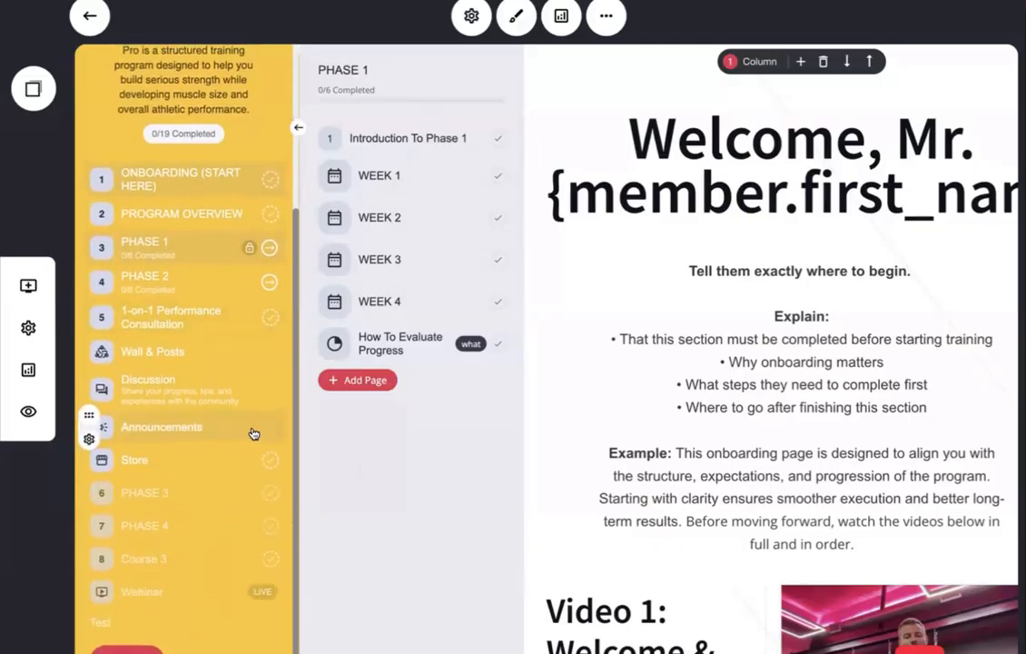
pyautogui.scroll(5, 254, 435)
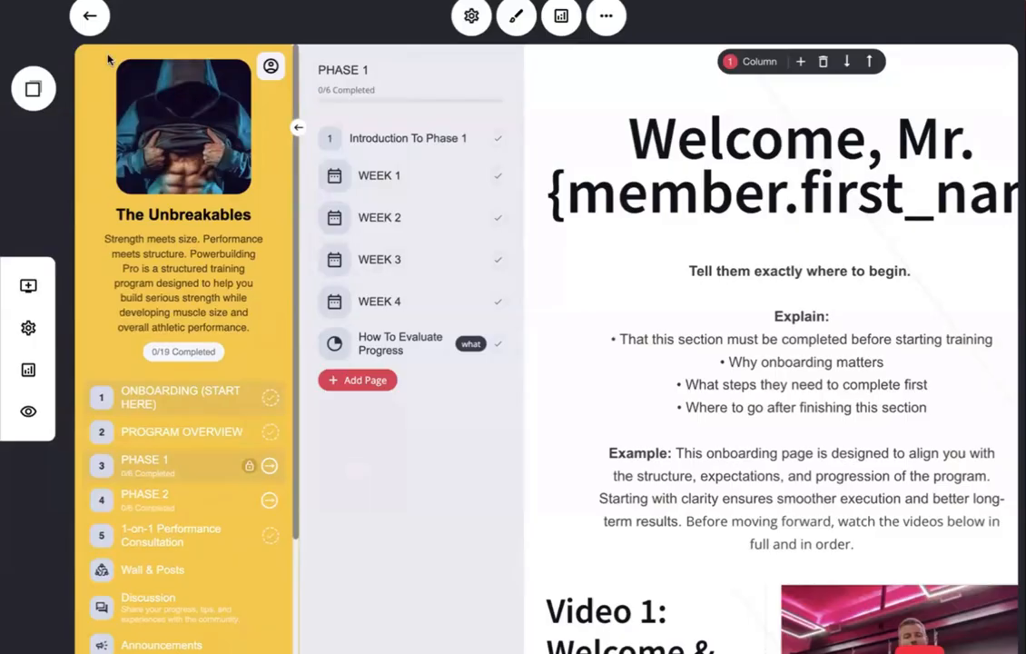
# - Return to the circles list and look through all templates available for a new circle
pyautogui.click(90, 16)
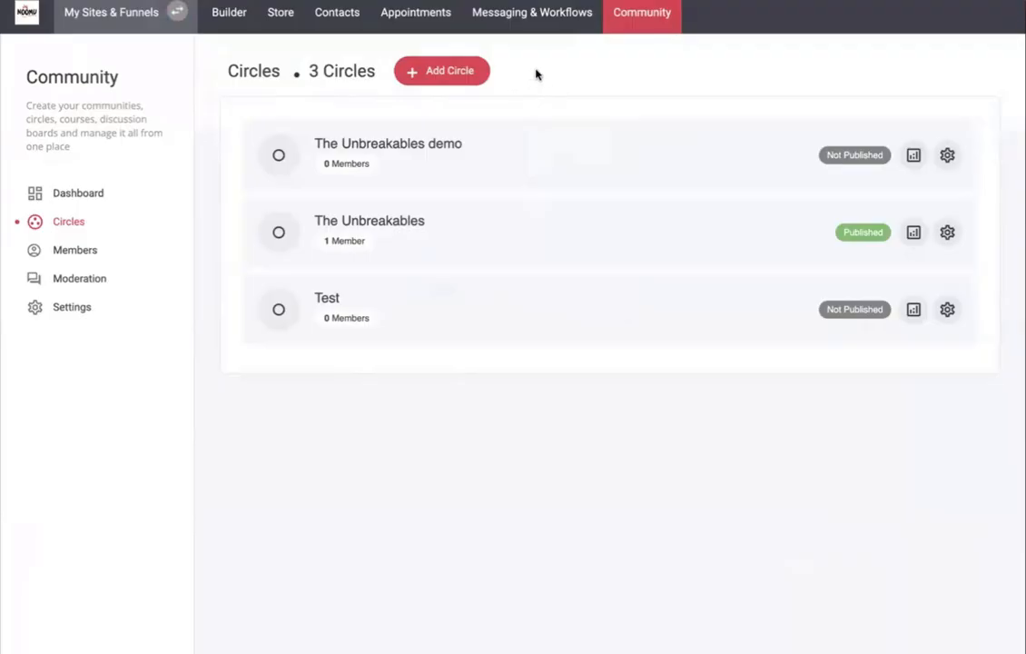
pyautogui.click(411, 72)
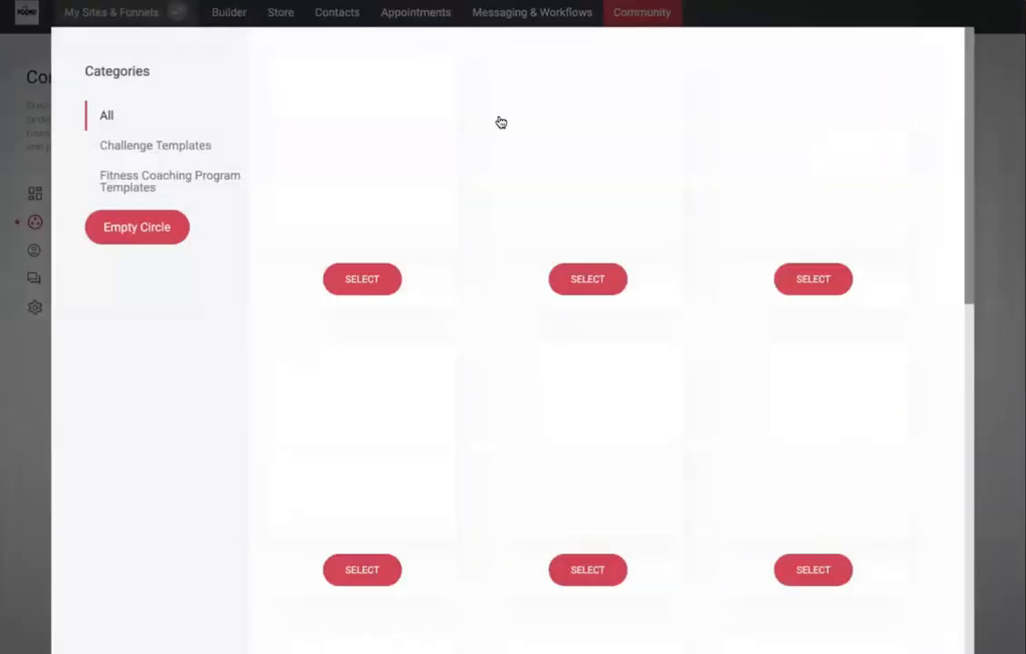
pyautogui.click(644, 13)
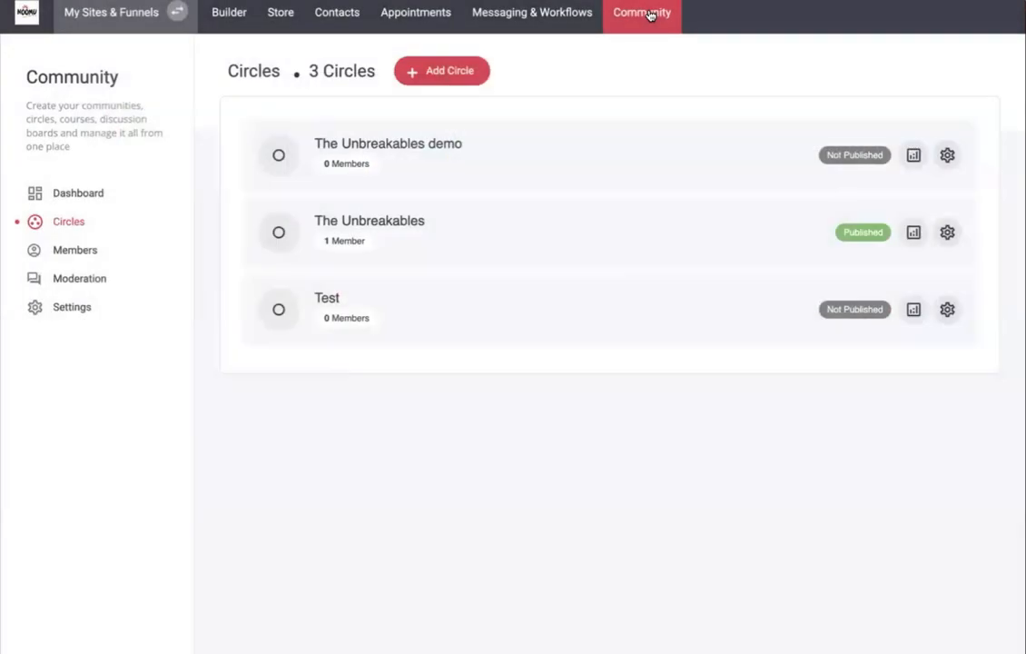
pyautogui.click(413, 73)
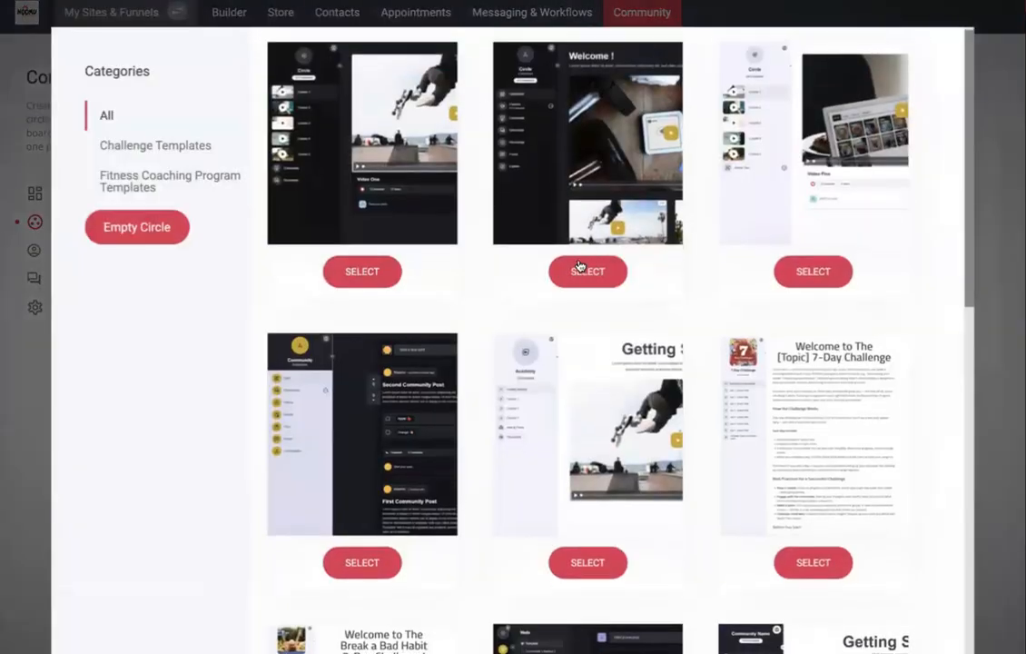
pyautogui.scroll(-1, 576, 265)
pyautogui.scroll(-9, 577, 264)
pyautogui.scroll(10, 545, 254)
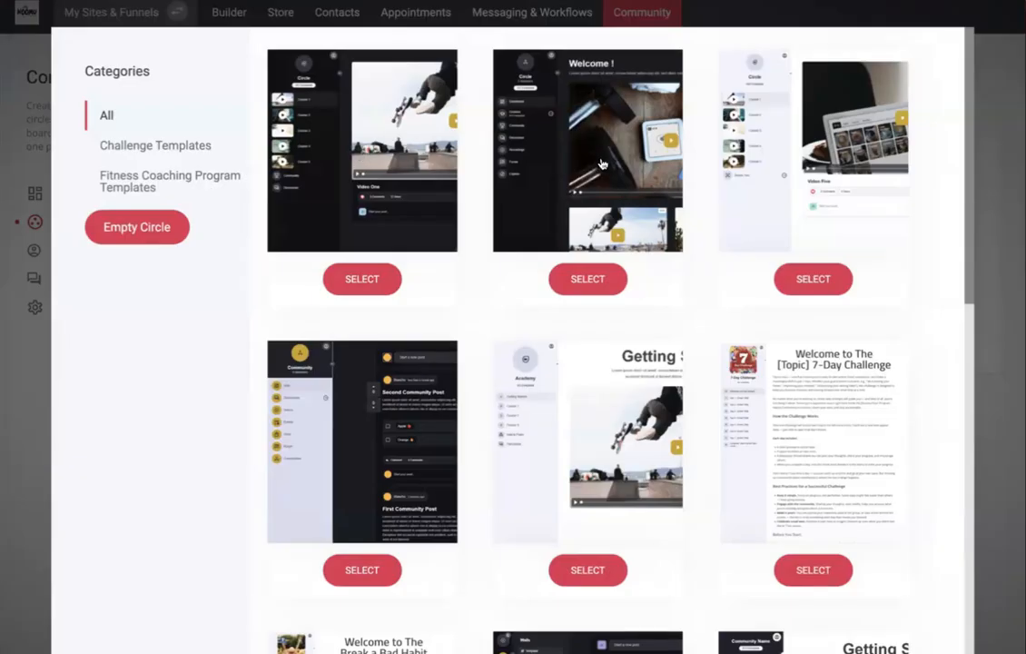
pyautogui.scroll(-1, 600, 164)
pyautogui.scroll(1, 600, 164)
pyautogui.scroll(-2, 774, 415)
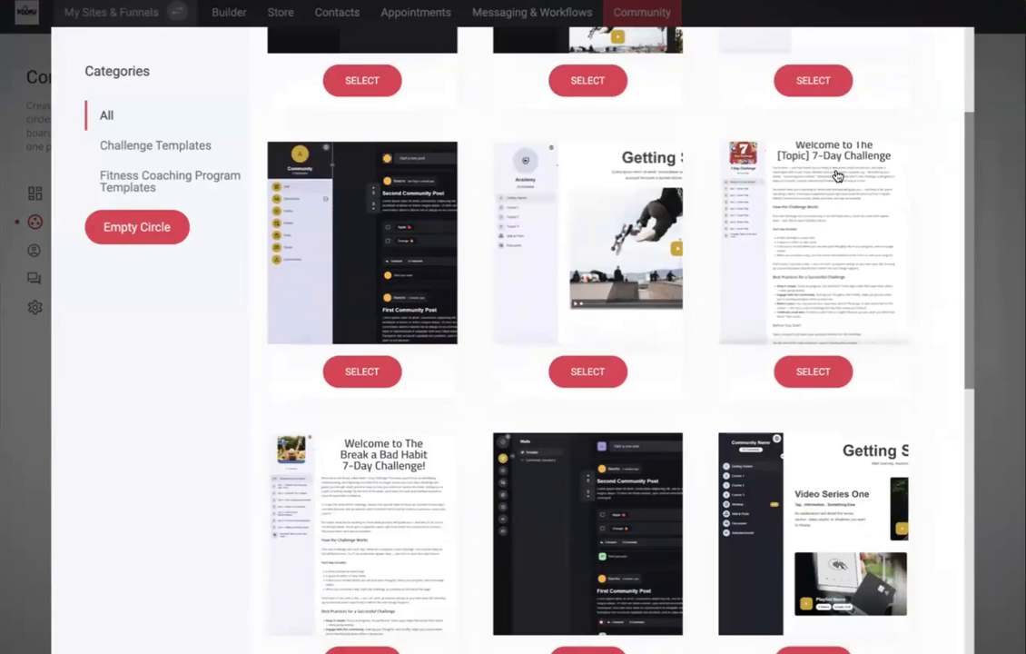
pyautogui.scroll(-2, 767, 281)
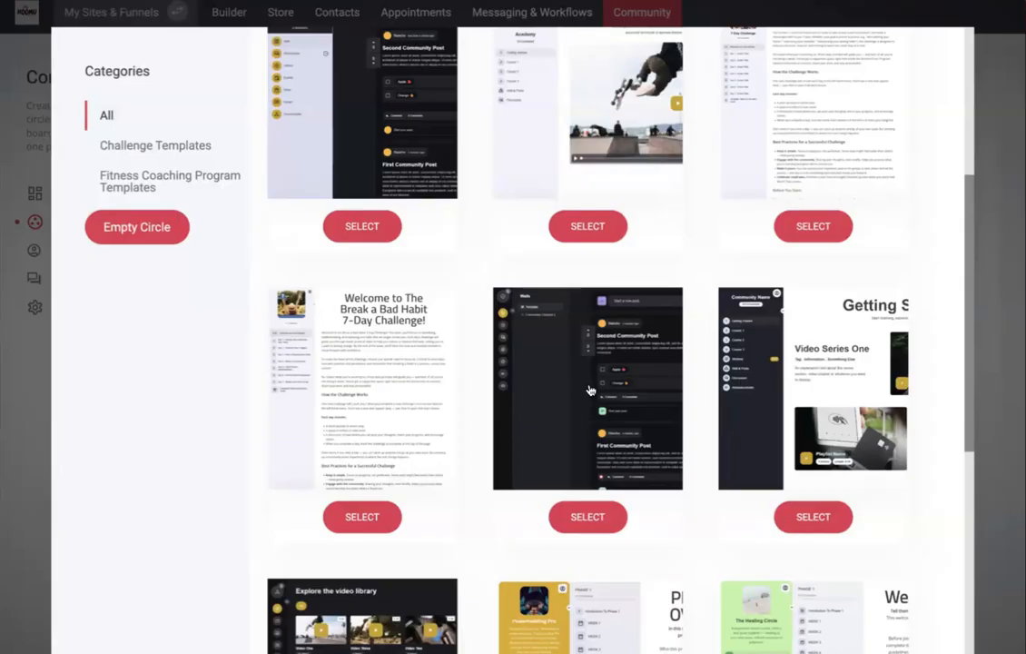
pyautogui.scroll(-2, 717, 429)
pyautogui.scroll(-3, 710, 425)
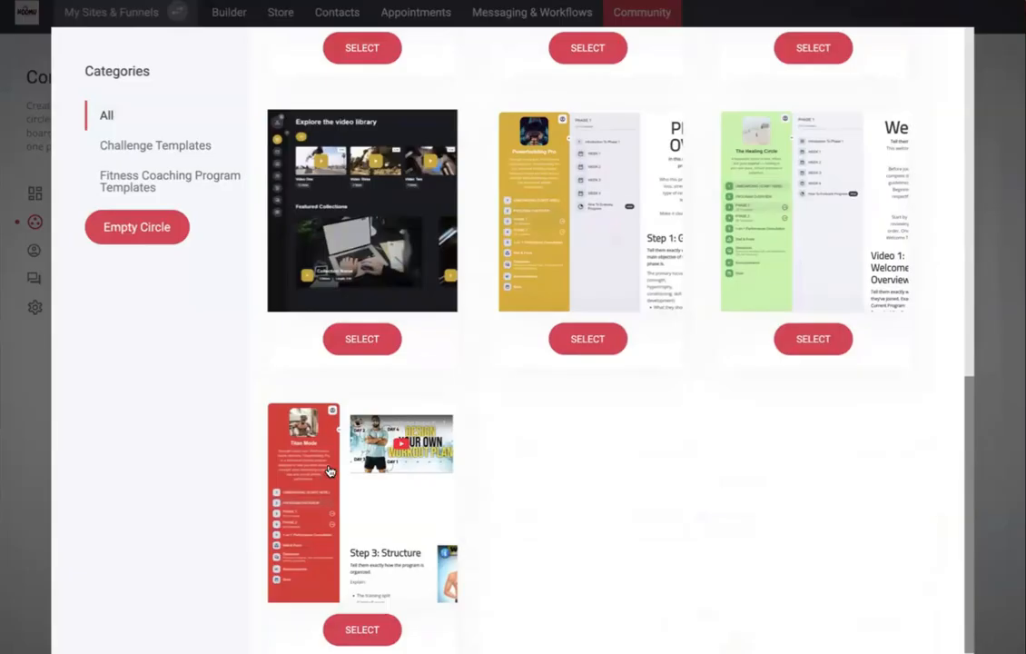
# - Create a circle named Course 2 from the red Titan Mode template in the Fitness Coaching Program Templates category
pyautogui.click(137, 177)
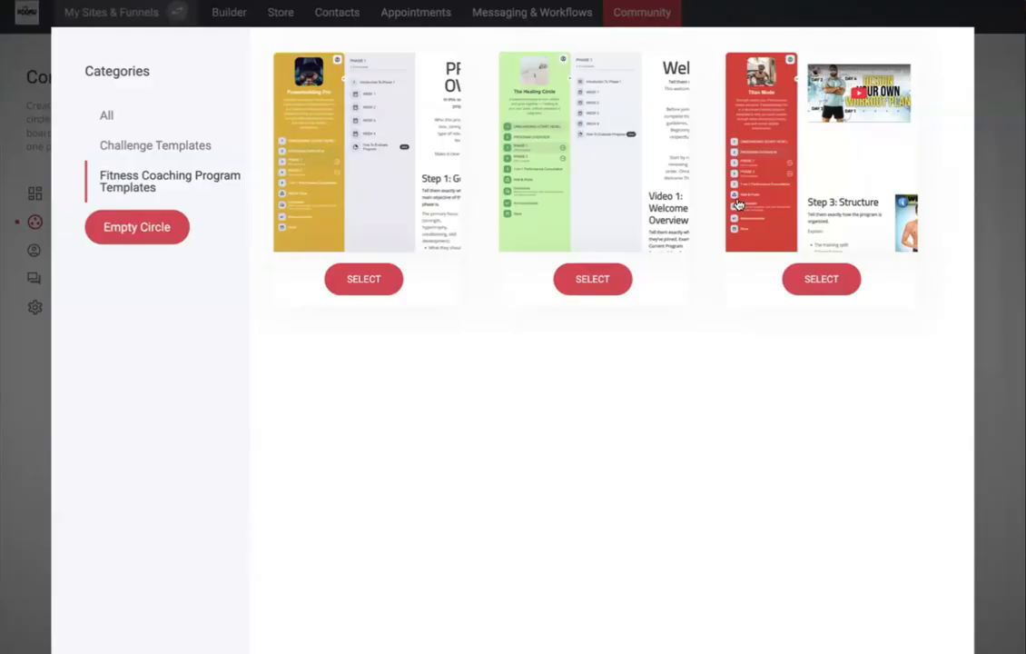
pyautogui.click(842, 280)
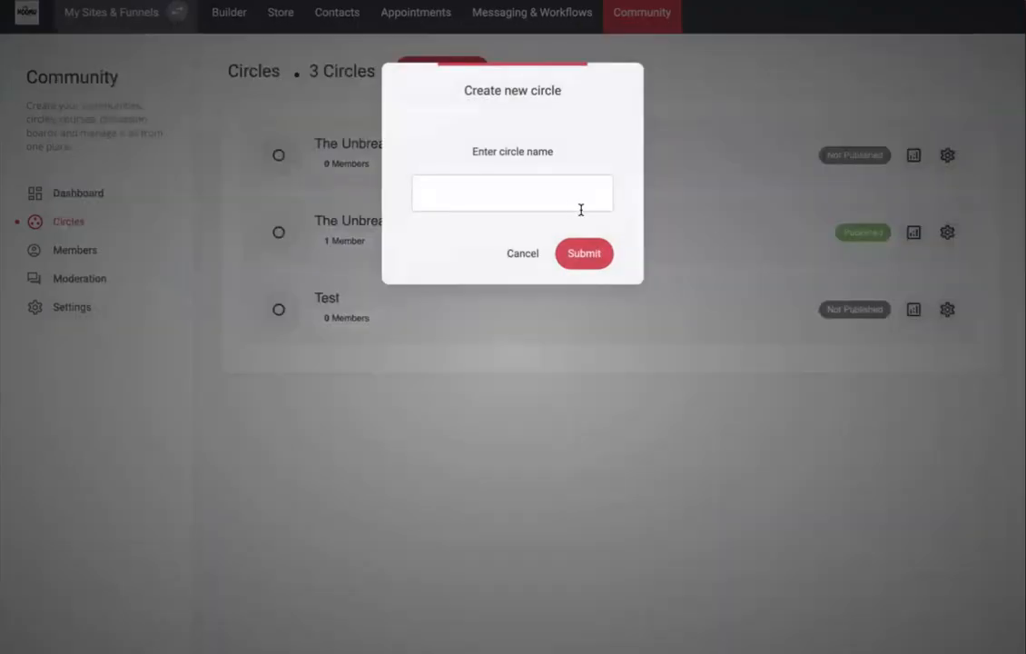
pyautogui.write('pro')
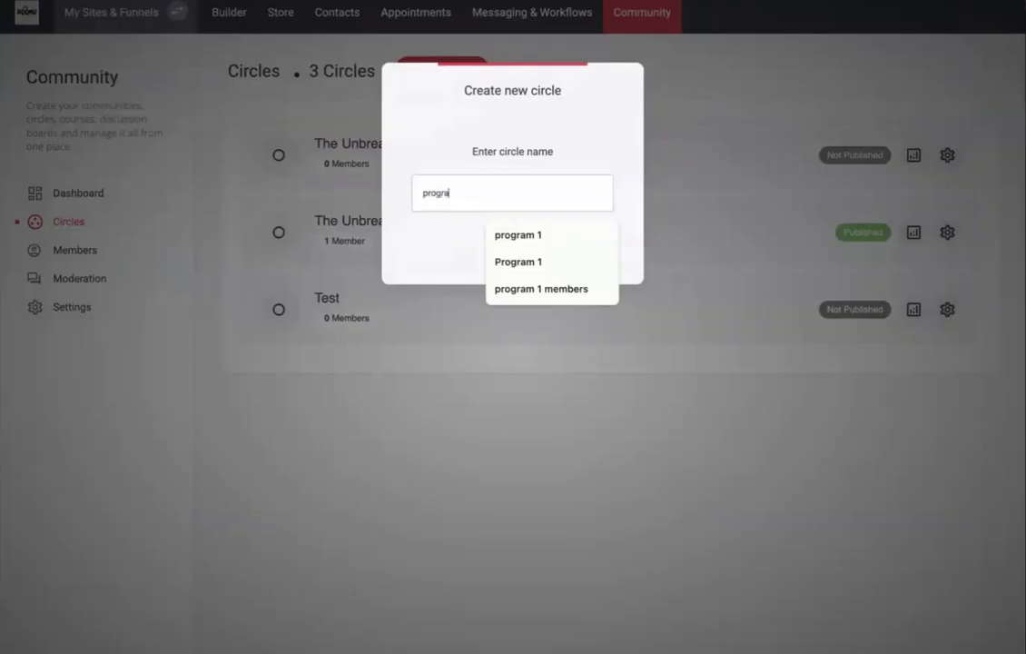
pyautogui.write('gra')
pyautogui.hotkey('ctrl', 'a')
pyautogui.press('BackSpace')
pyautogui.write('Cours')
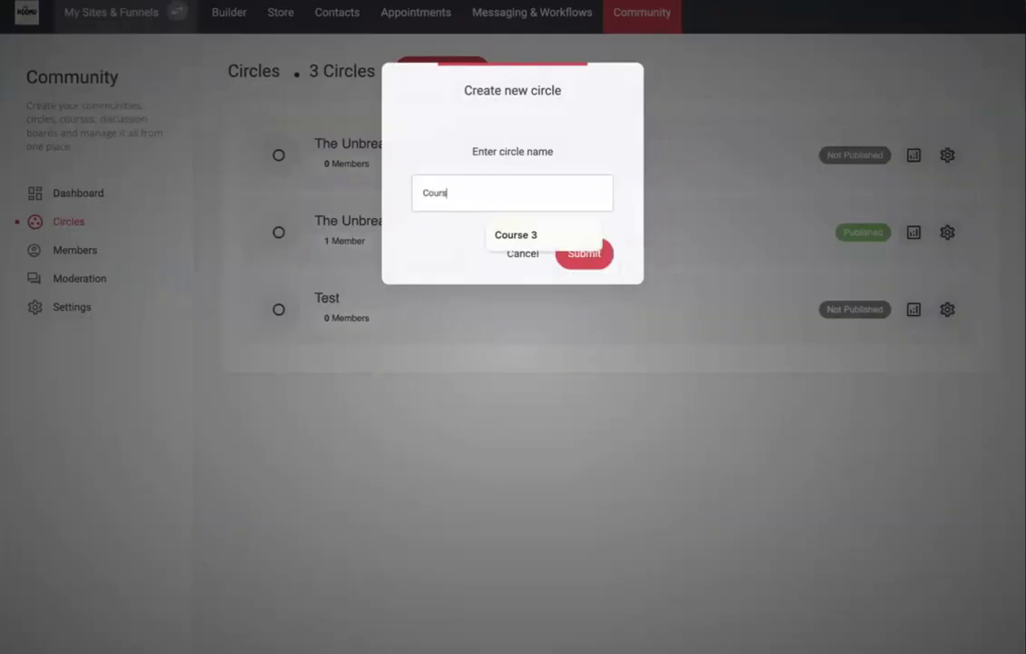
pyautogui.write('e 2')
pyautogui.click(600, 253)
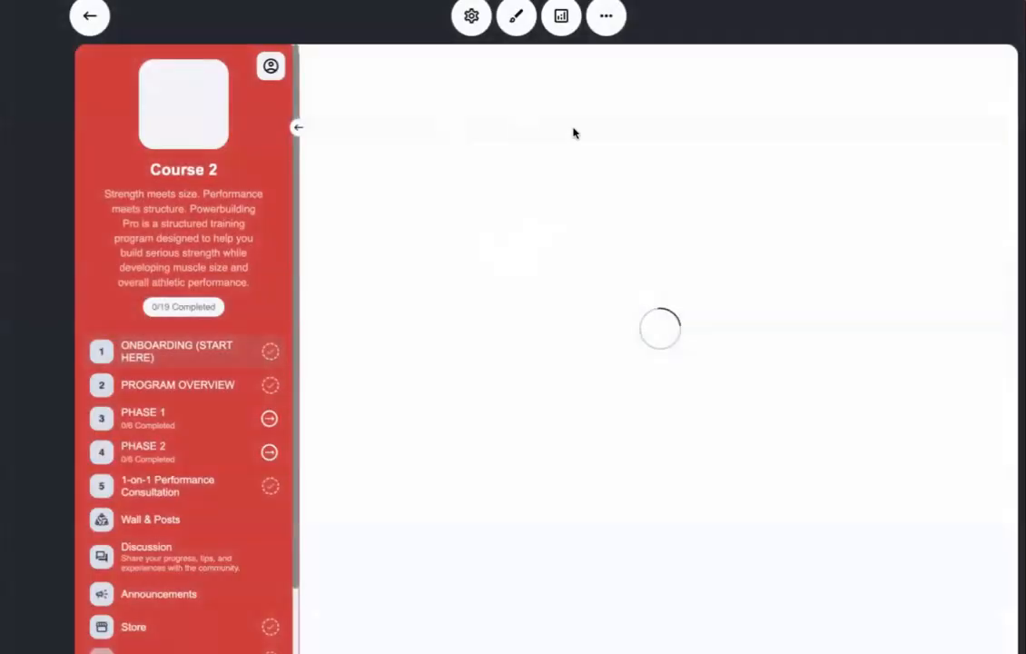
# - Set the Course 2 circle's access level to Payment required
pyautogui.scroll(-2, 164, 235)
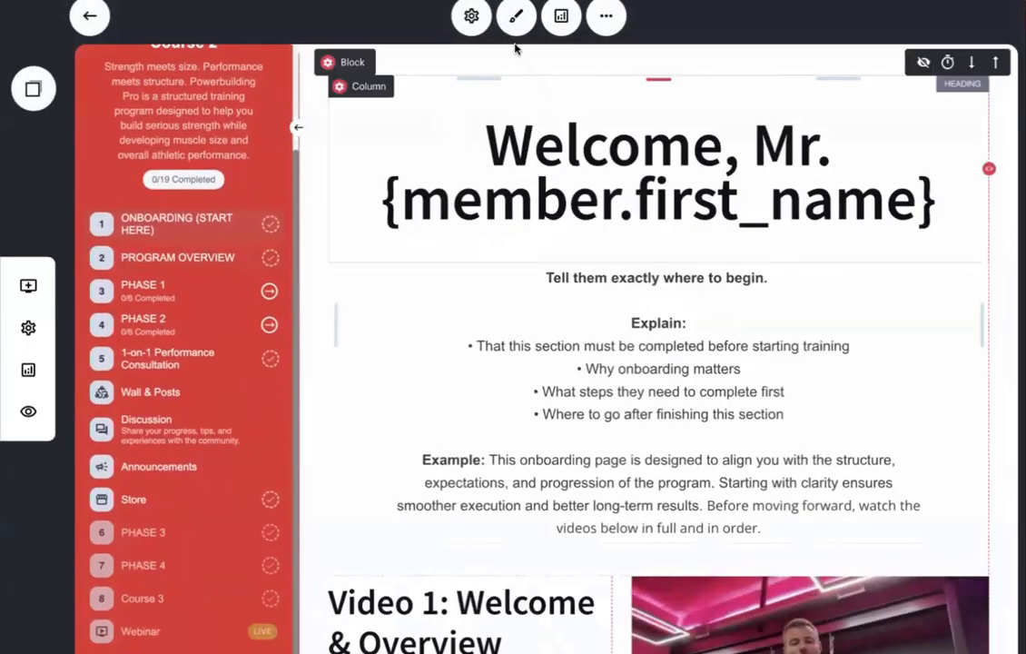
pyautogui.click(471, 16)
pyautogui.scroll(-3, 477, 422)
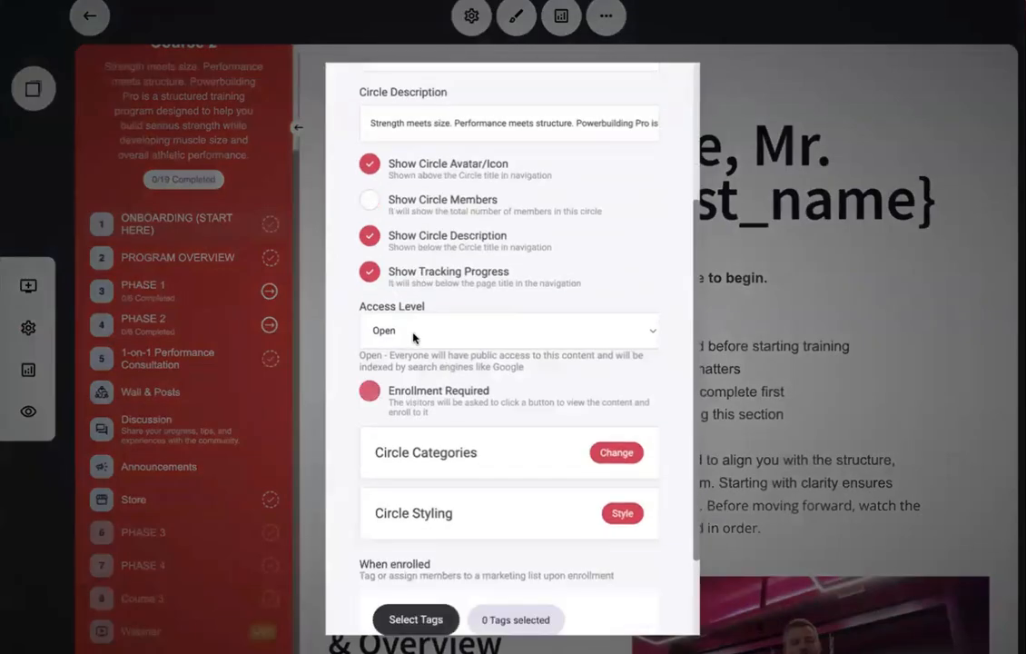
pyautogui.click(418, 331)
pyautogui.click(421, 383)
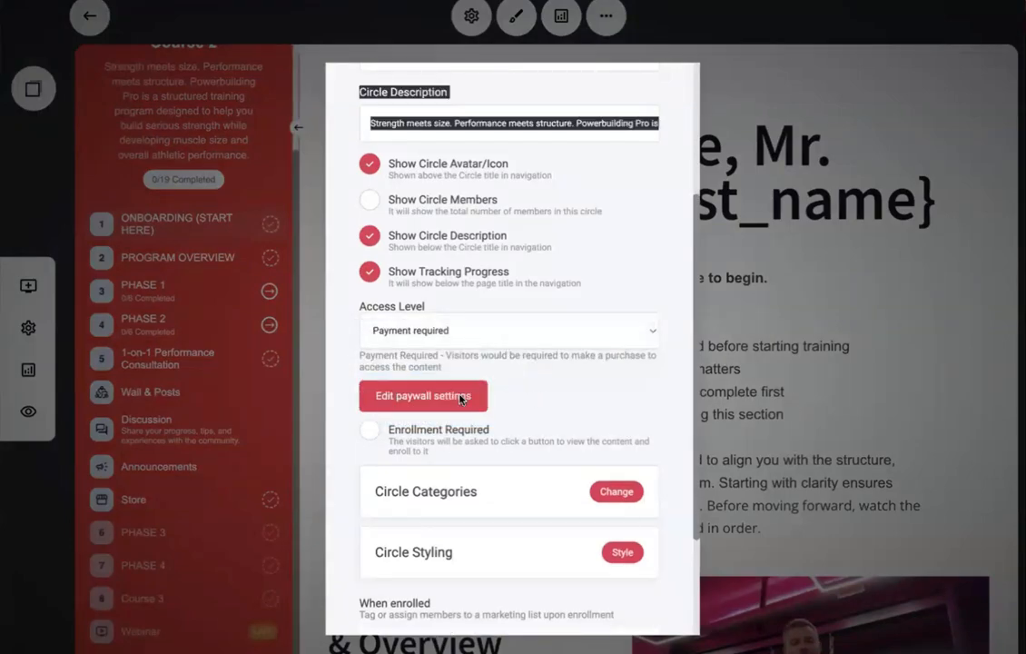
# - Set the Course 2 paywall's price to access to $33 and close the circle settings
pyautogui.click(454, 396)
pyautogui.click(418, 268)
pyautogui.press('BackSpace')
pyautogui.write('33')
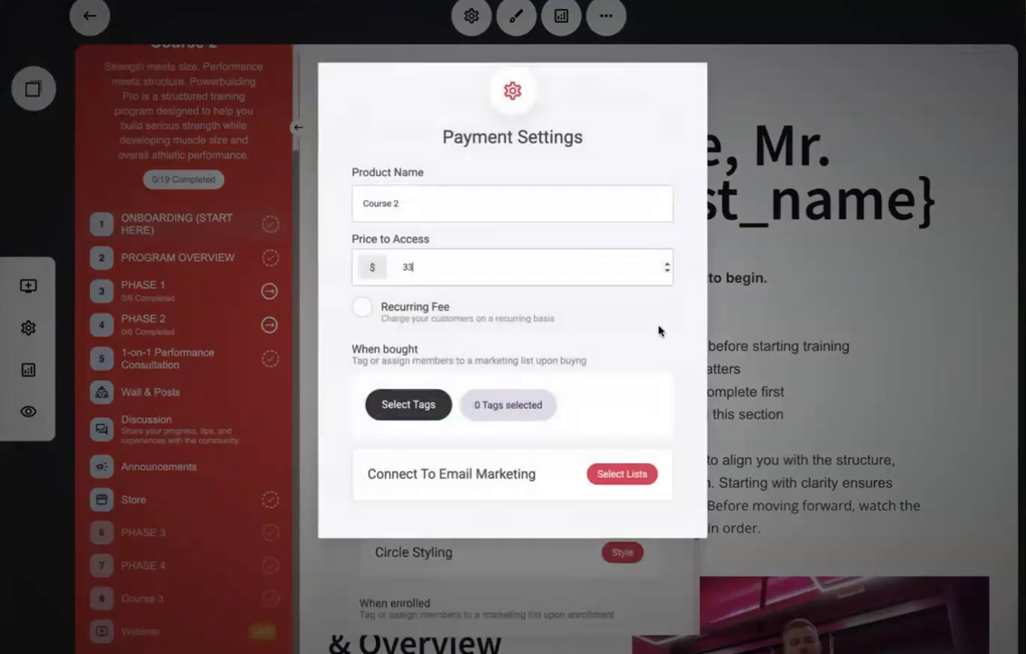
pyautogui.click(767, 411)
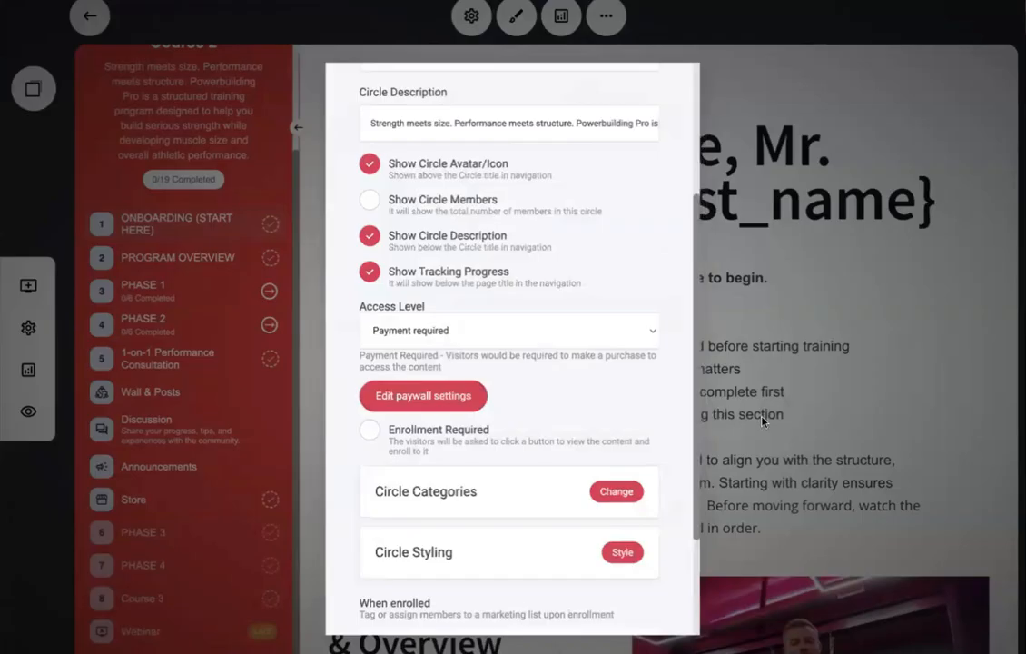
pyautogui.click(762, 417)
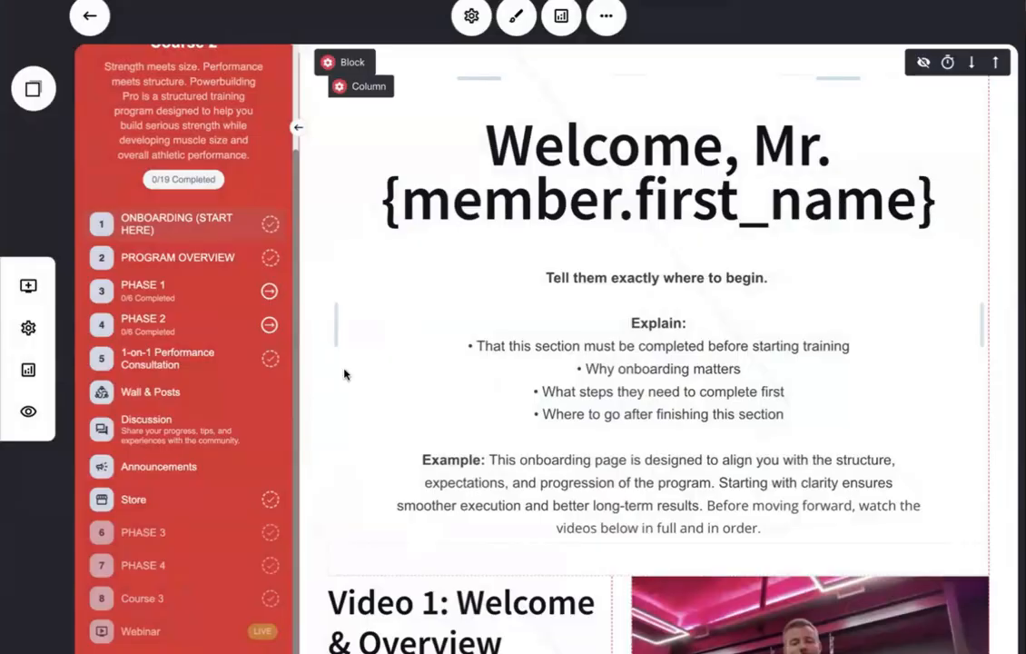
# - Look through the Course 2 onboarding page, from its welcome text to the videos and playlist further down
pyautogui.scroll(-1, 345, 373)
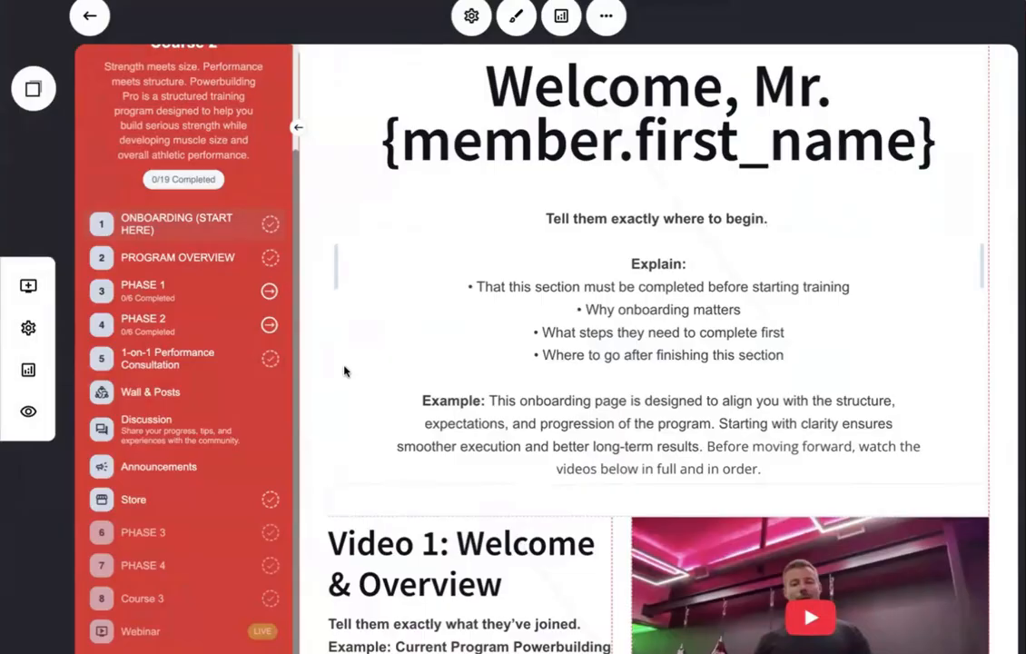
pyautogui.scroll(-2, 344, 370)
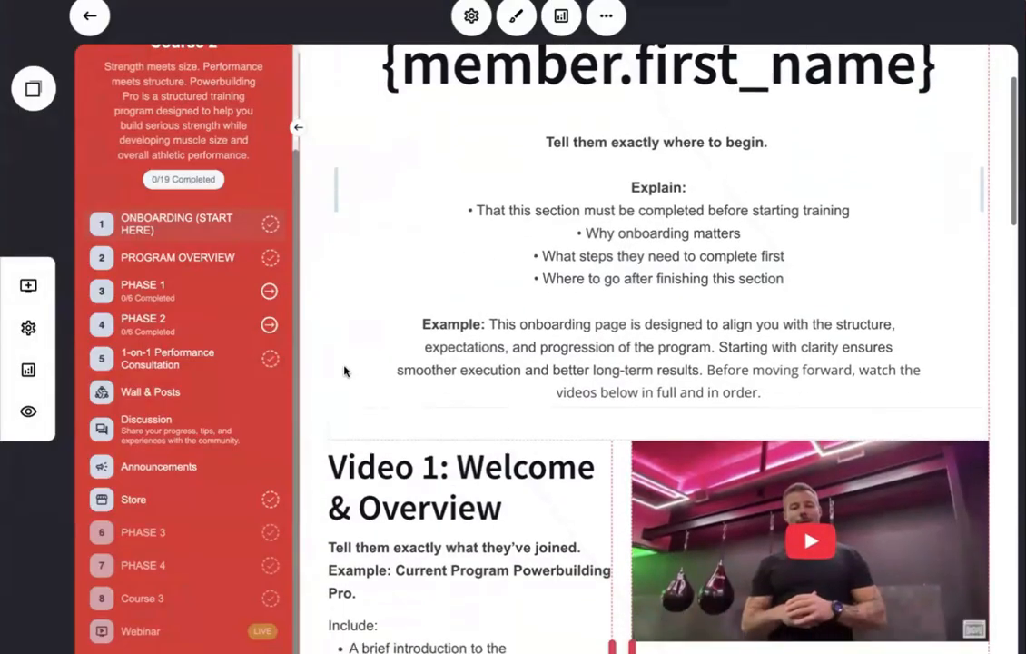
pyautogui.scroll(1, 344, 370)
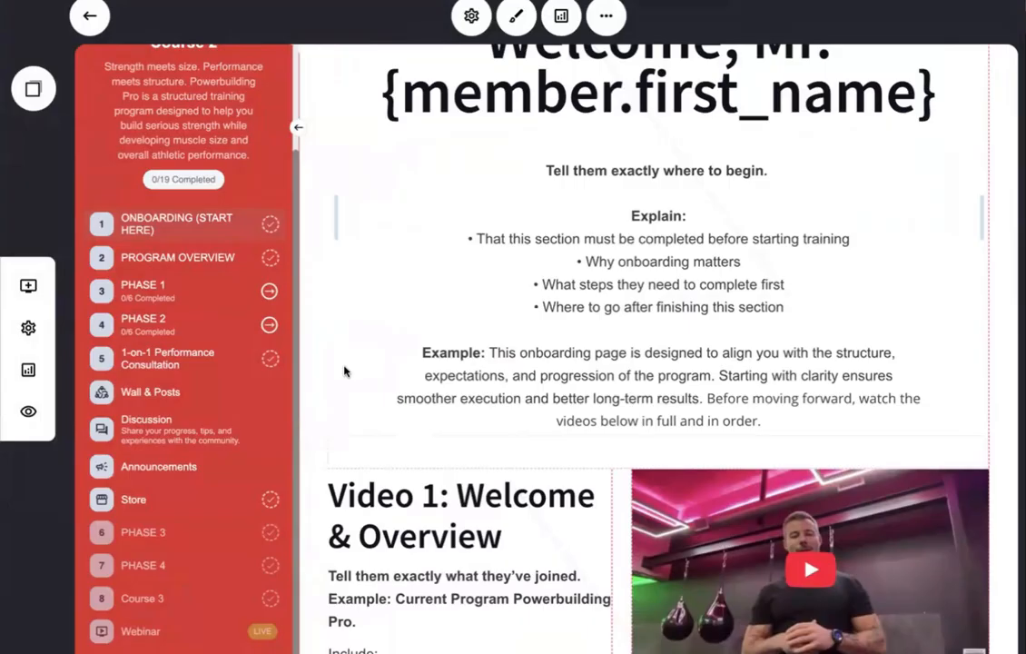
pyautogui.scroll(2, 344, 370)
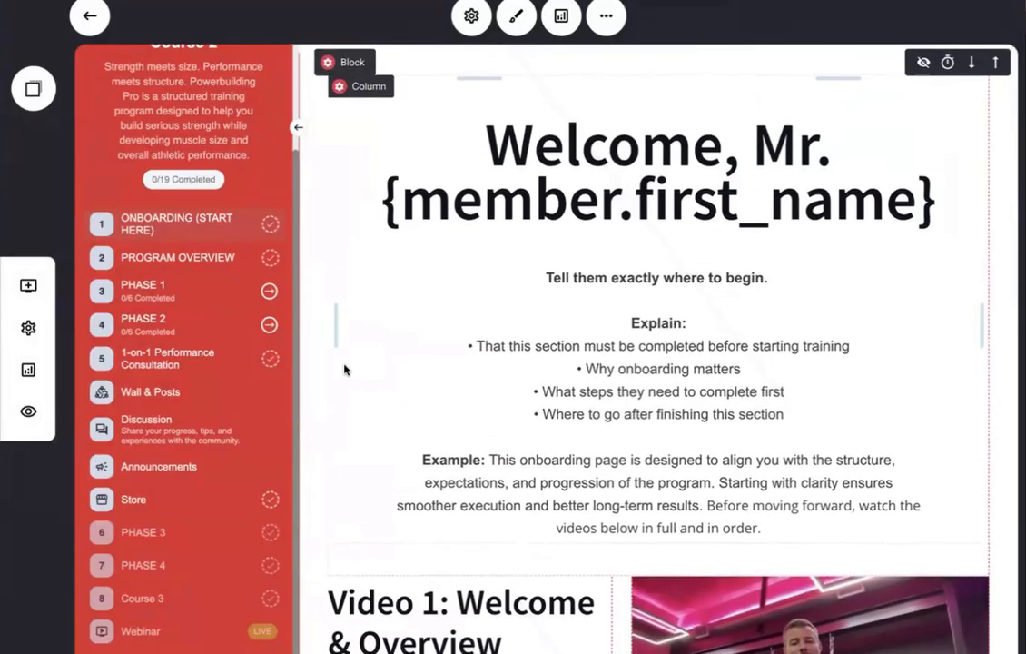
pyautogui.scroll(-20, 344, 371)
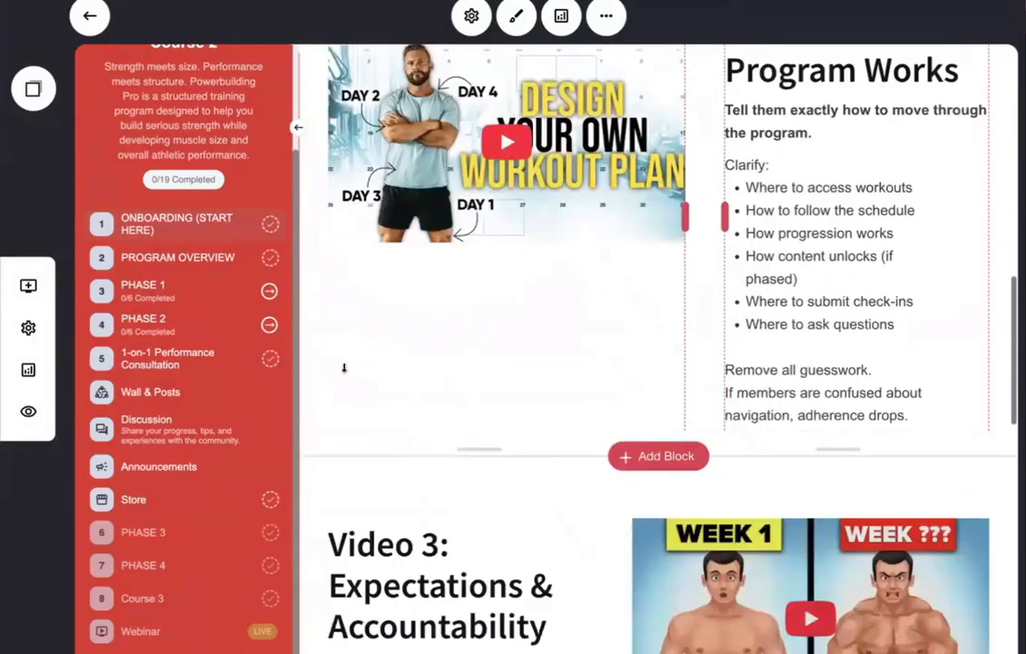
pyautogui.scroll(-20, 344, 364)
pyautogui.scroll(18, 345, 364)
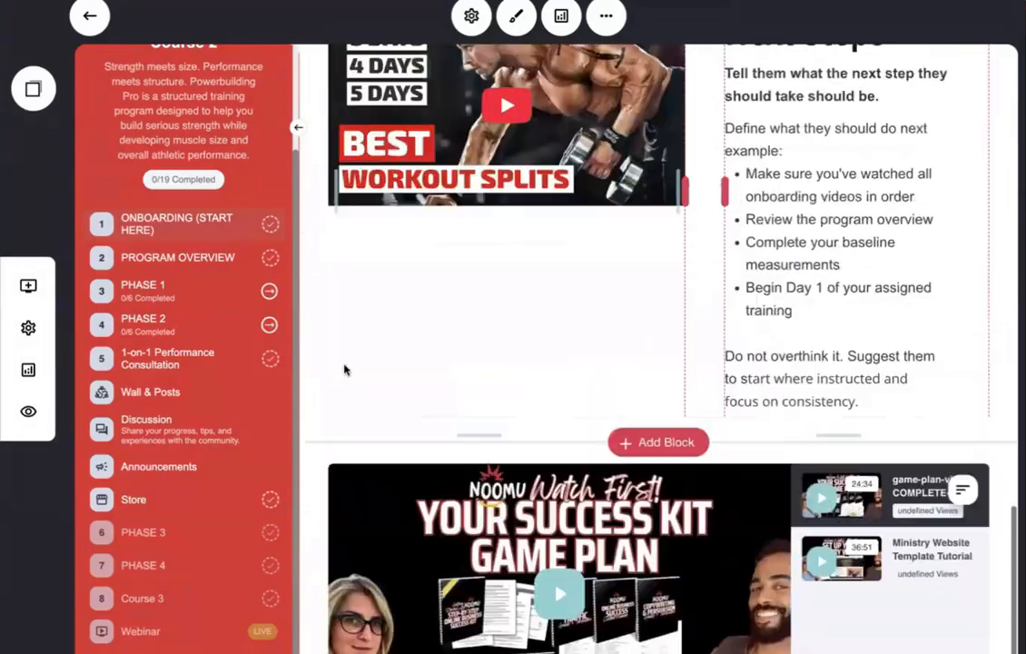
pyautogui.scroll(20, 345, 364)
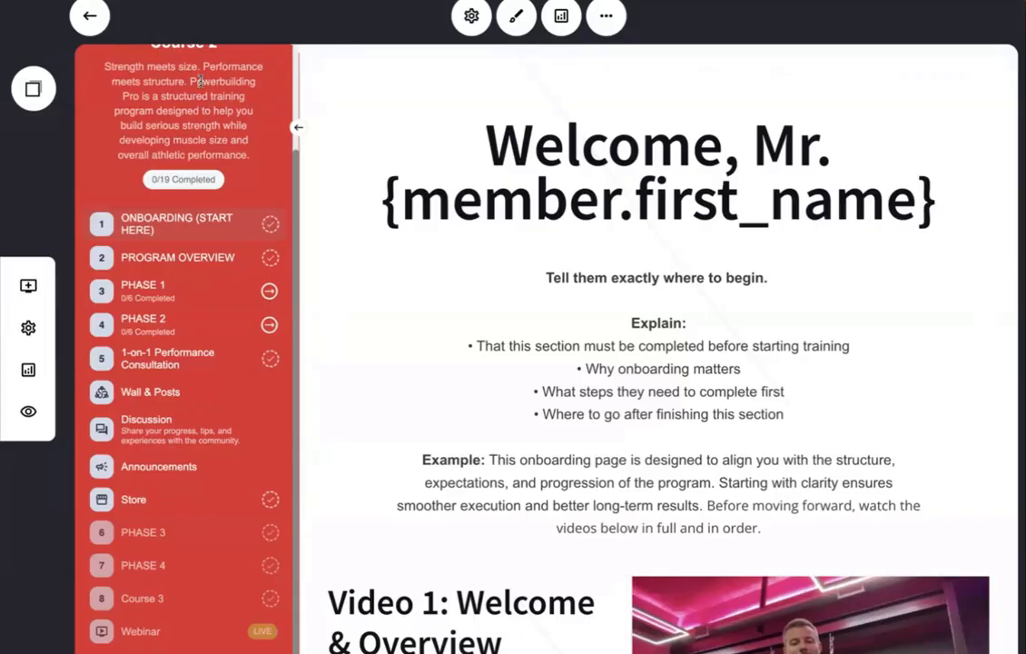
# - Go back to the circles list, view the members of all circles, and open the Contacts section
pyautogui.click(80, 23)
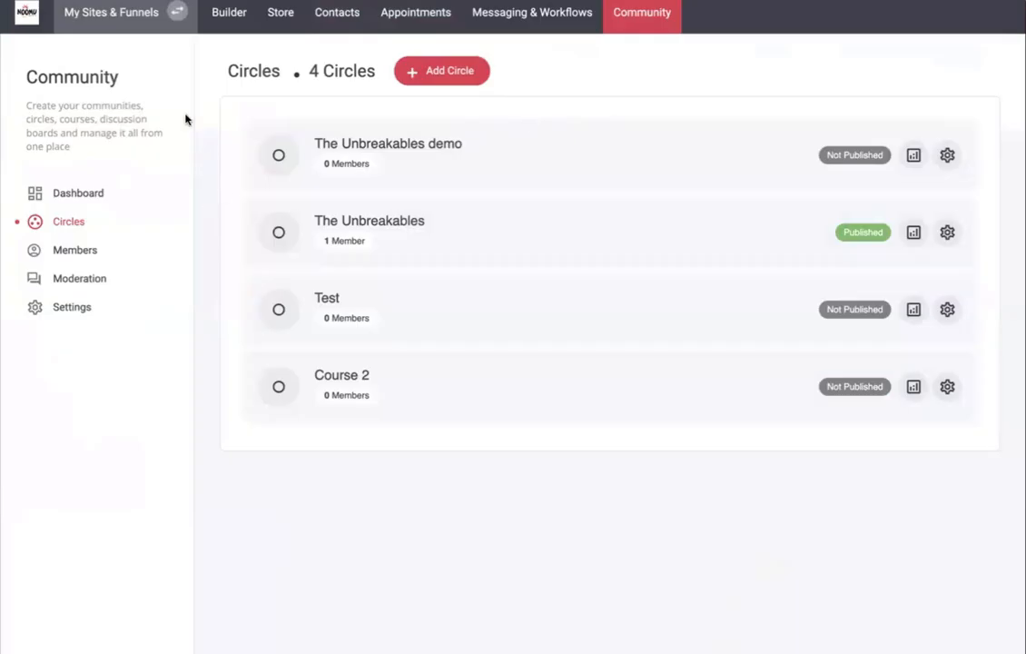
pyautogui.click(59, 259)
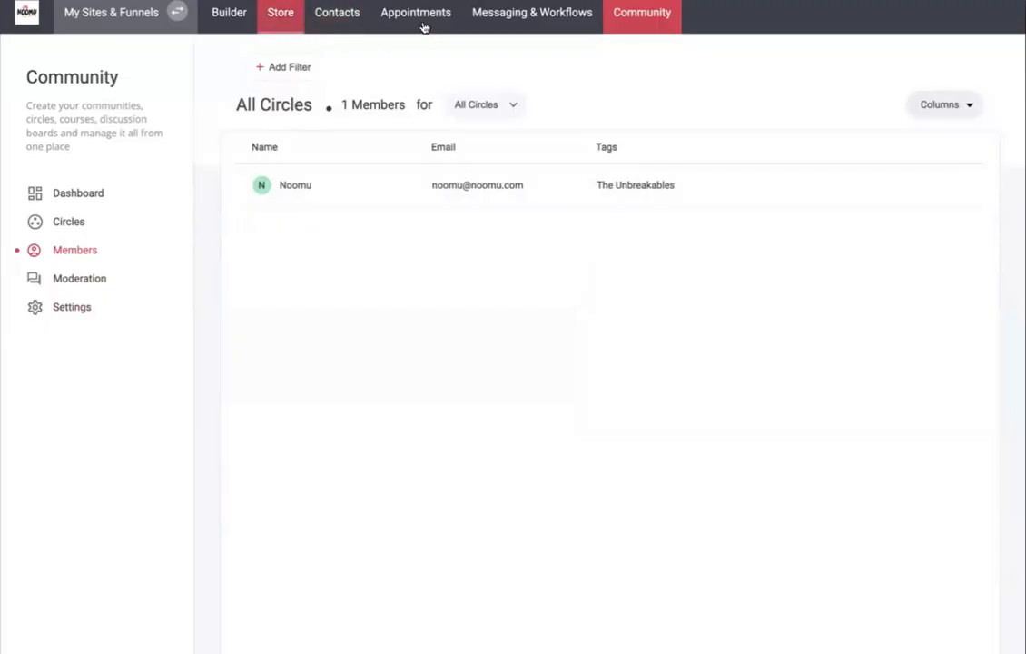
pyautogui.click(334, 16)
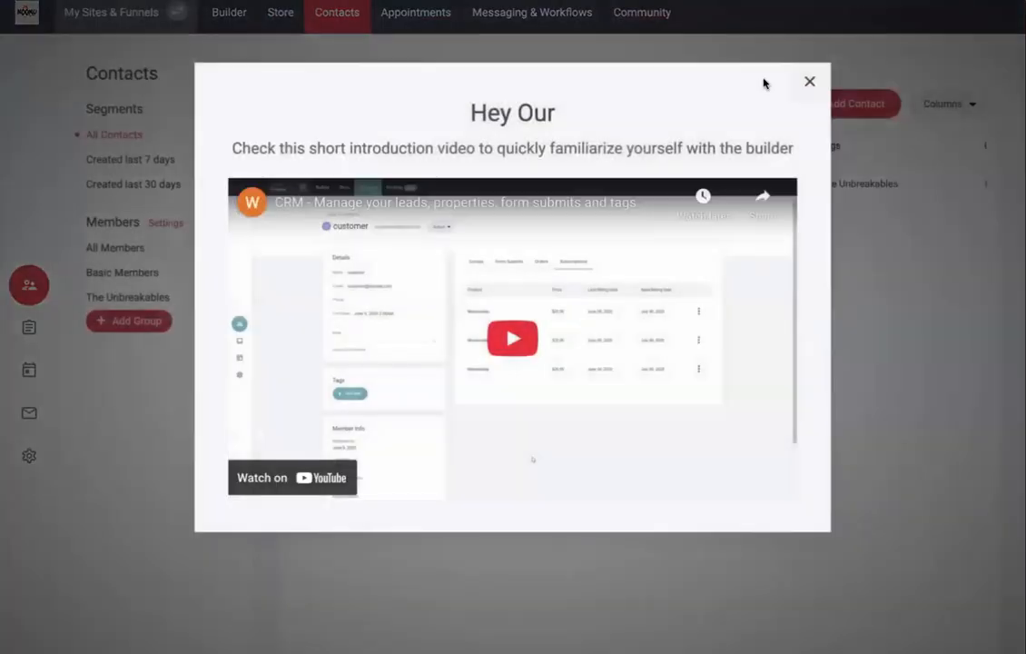
# - Dismiss the introduction video and add a member group named "new lead" in Contacts
pyautogui.click(804, 85)
pyautogui.click(130, 322)
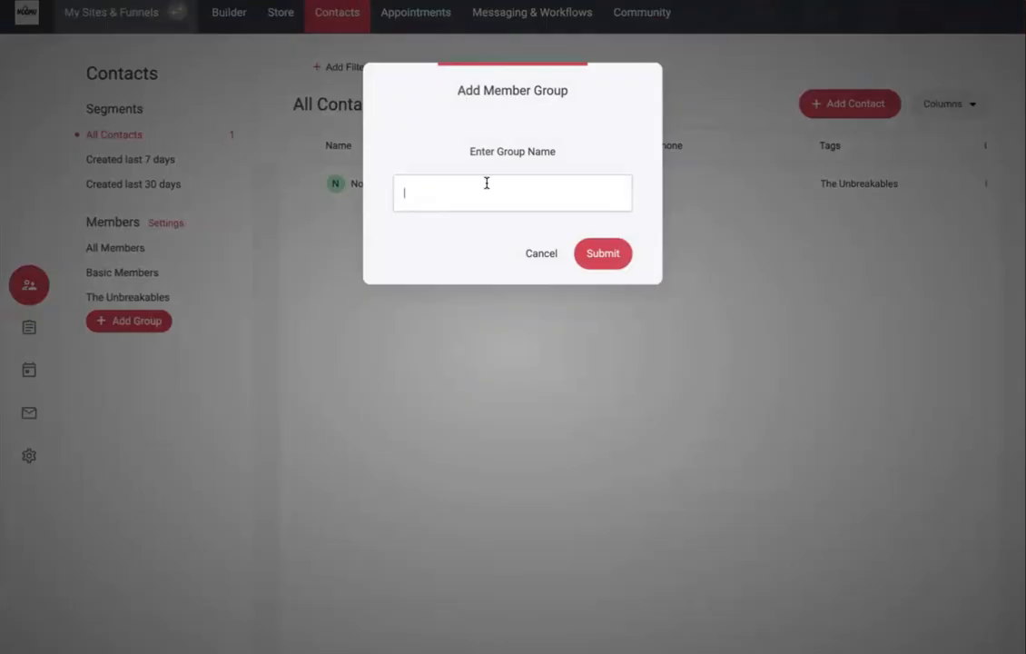
pyautogui.write('new lead')
pyautogui.click(604, 257)
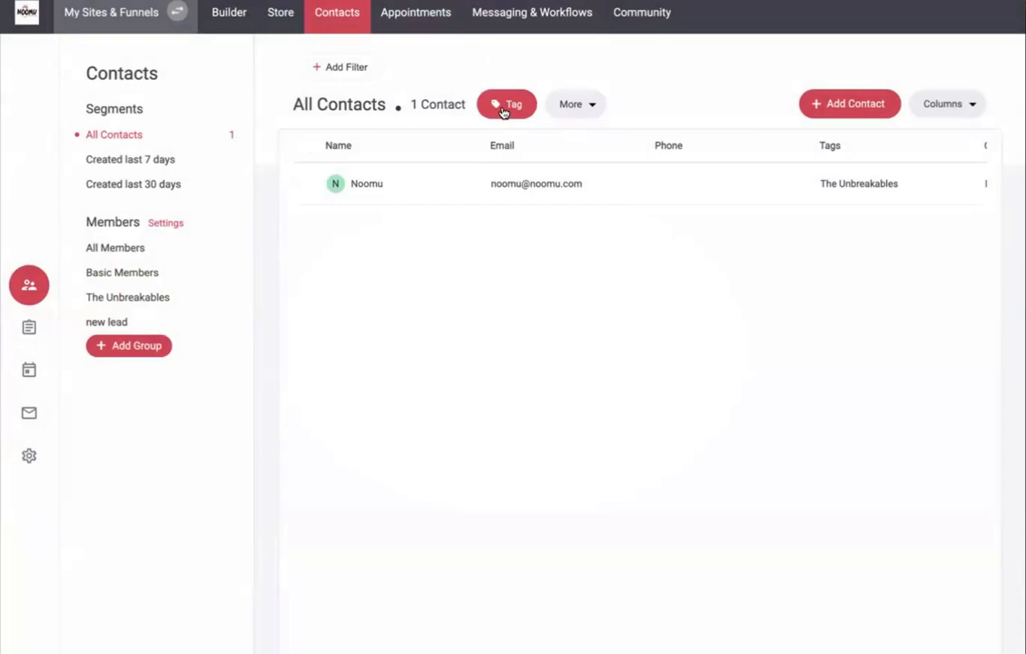
# - View the Messaging & Workflows dashboard and the Appointments section, dismissing its introduction video
pyautogui.click(507, 11)
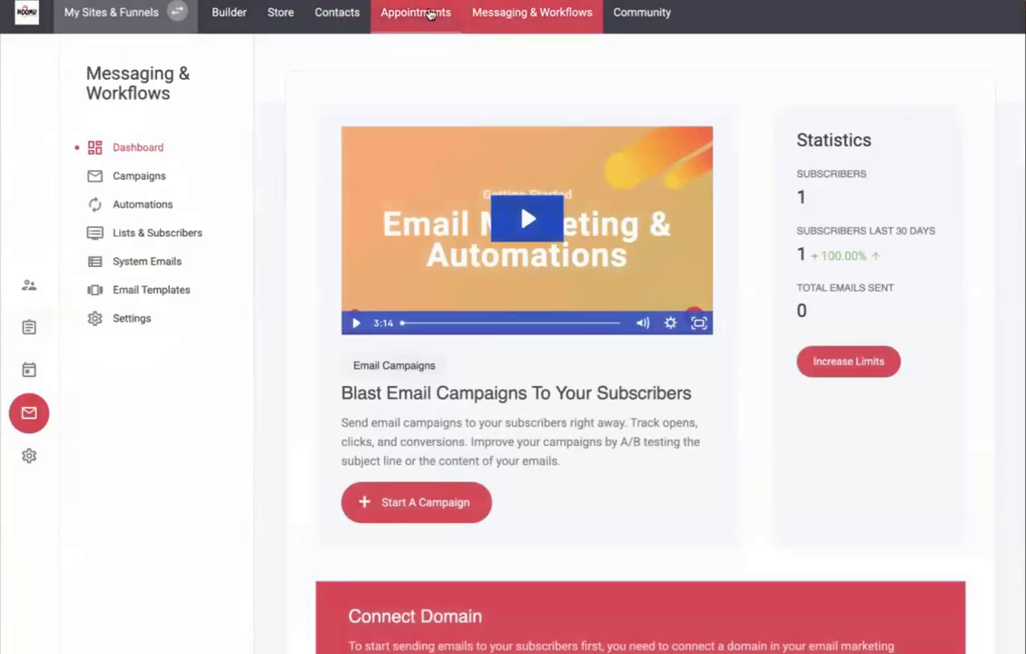
pyautogui.click(430, 15)
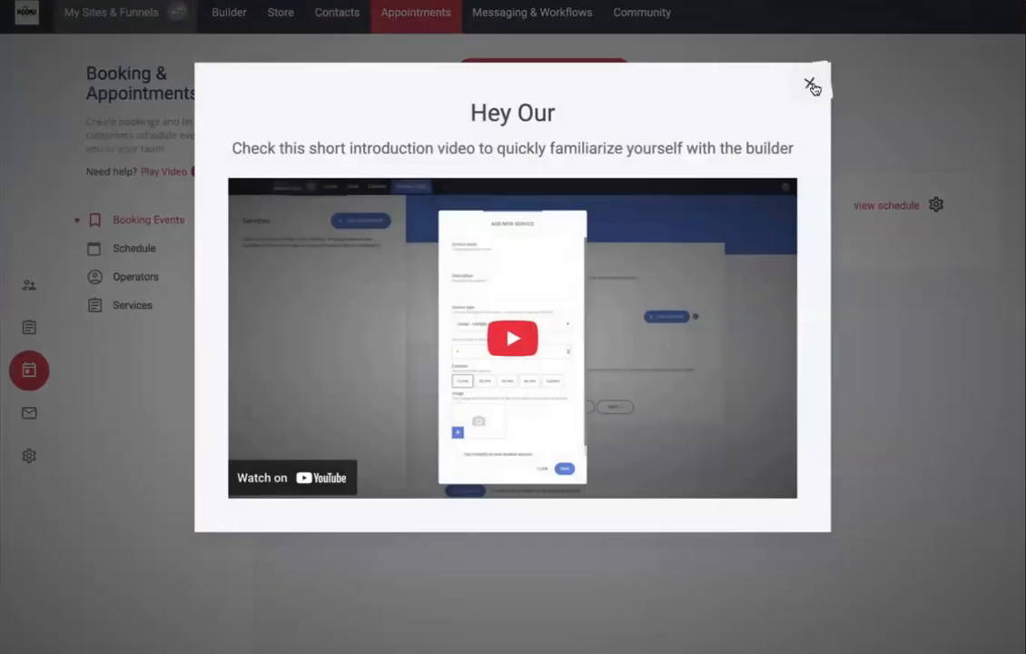
pyautogui.click(811, 84)
# - Open The Unbreakables 1 automation from the automations list and review its triggers
pyautogui.click(527, 16)
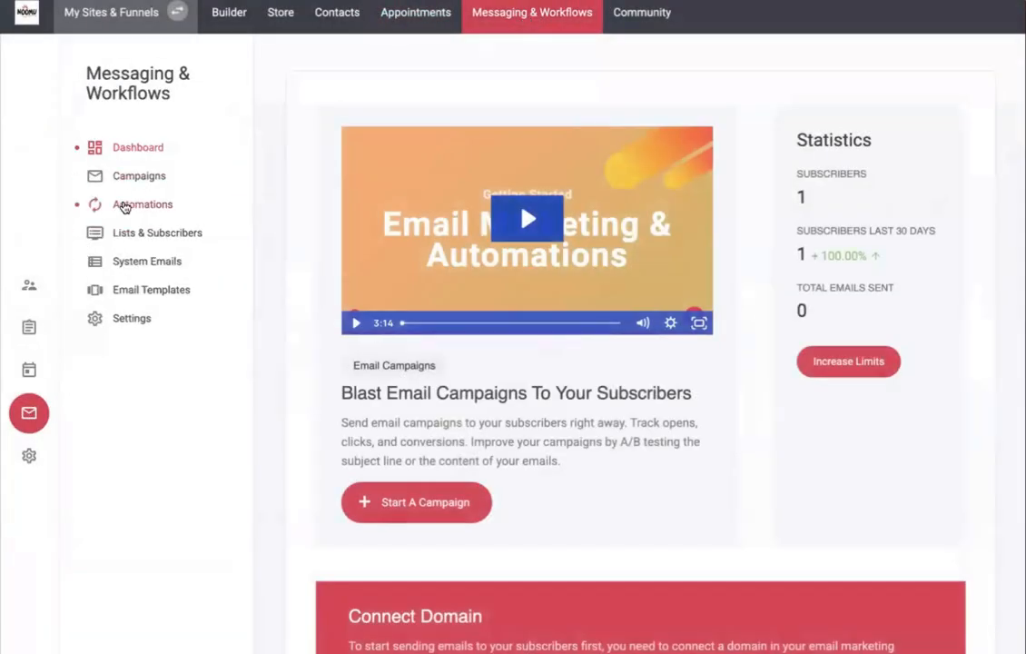
pyautogui.click(125, 207)
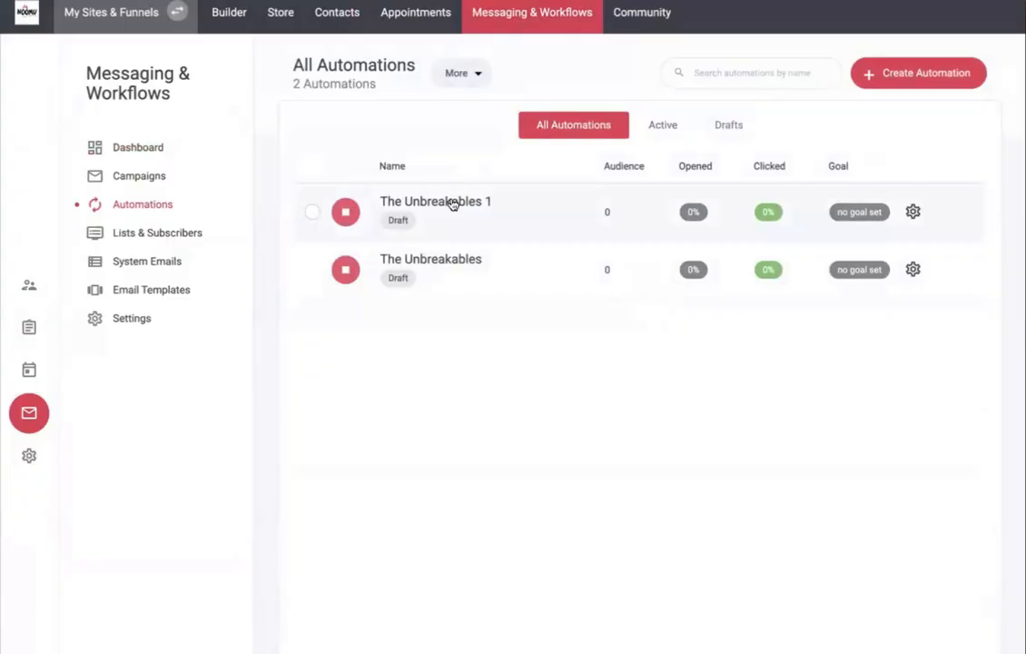
pyautogui.click(451, 202)
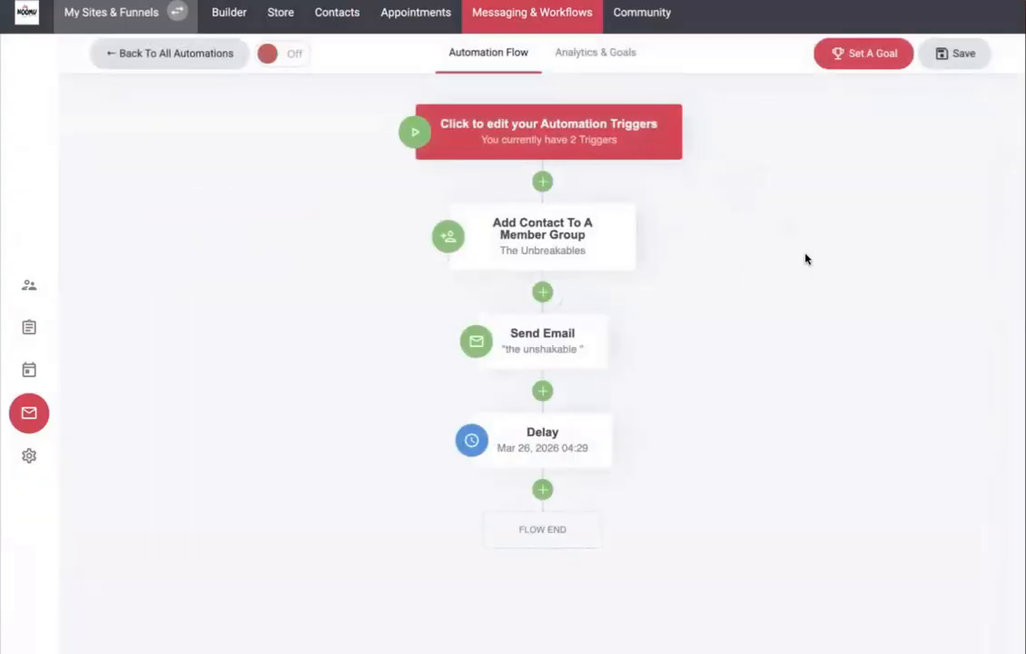
pyautogui.click(504, 114)
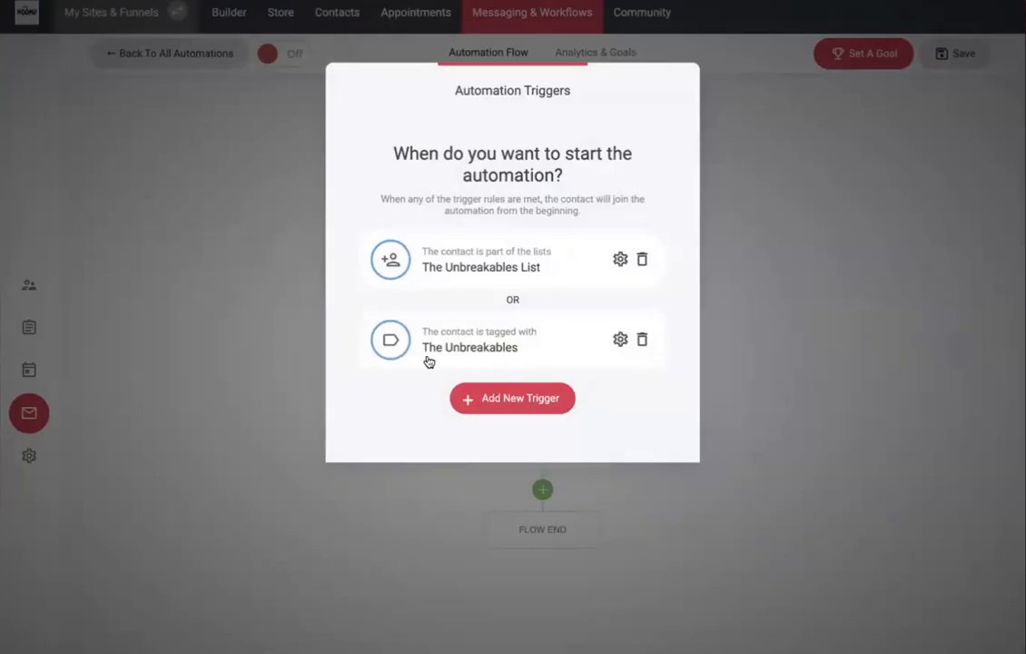
pyautogui.click(875, 272)
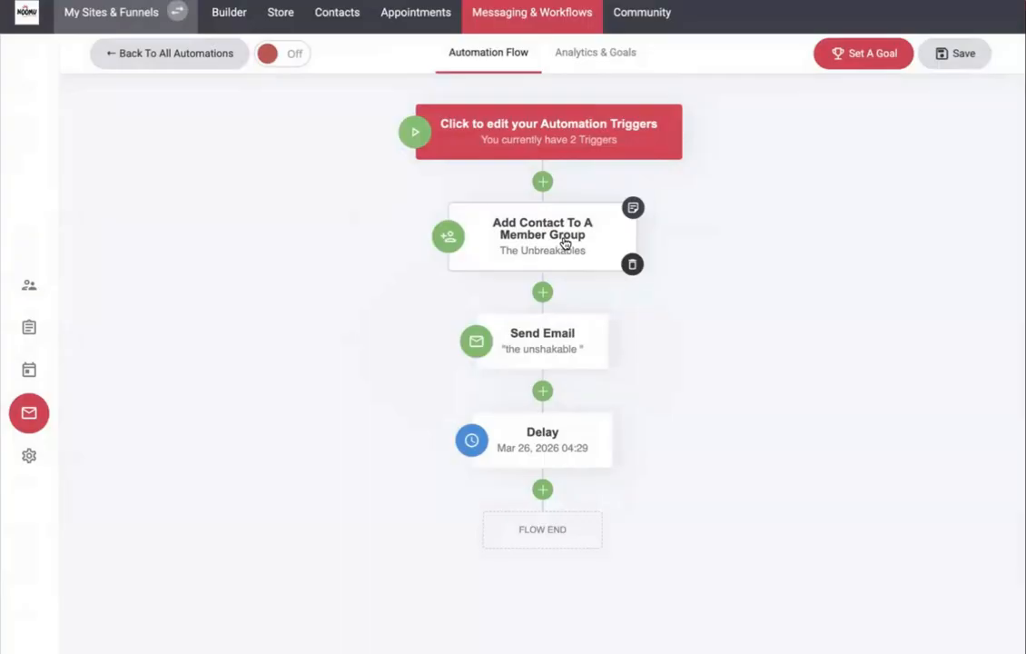
# - Copy the link of The Unbreakables circle from the Community circles list
pyautogui.click(641, 13)
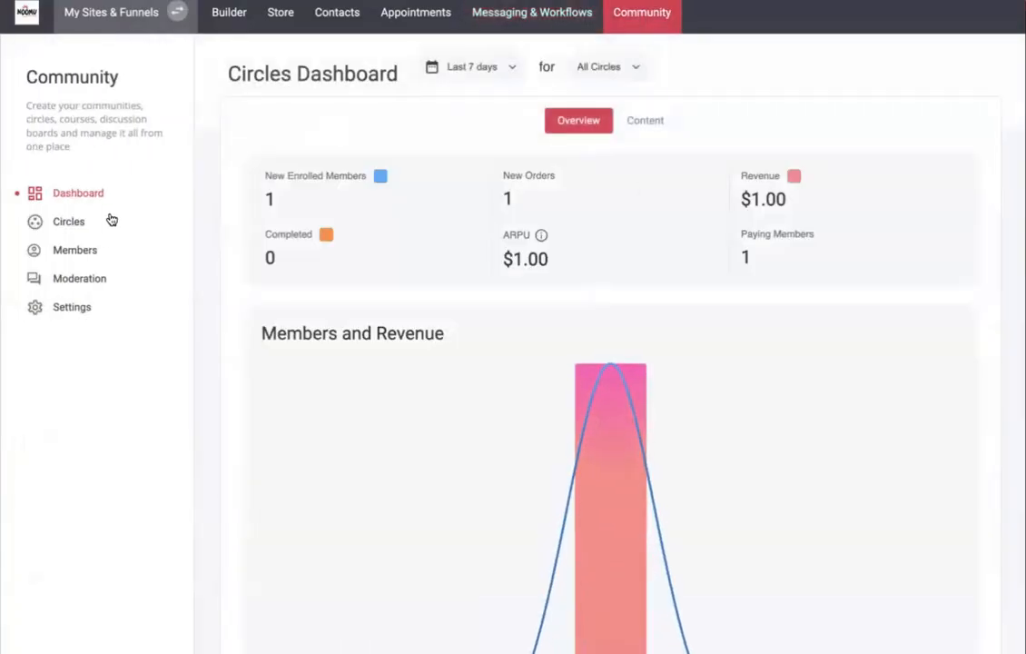
pyautogui.click(89, 222)
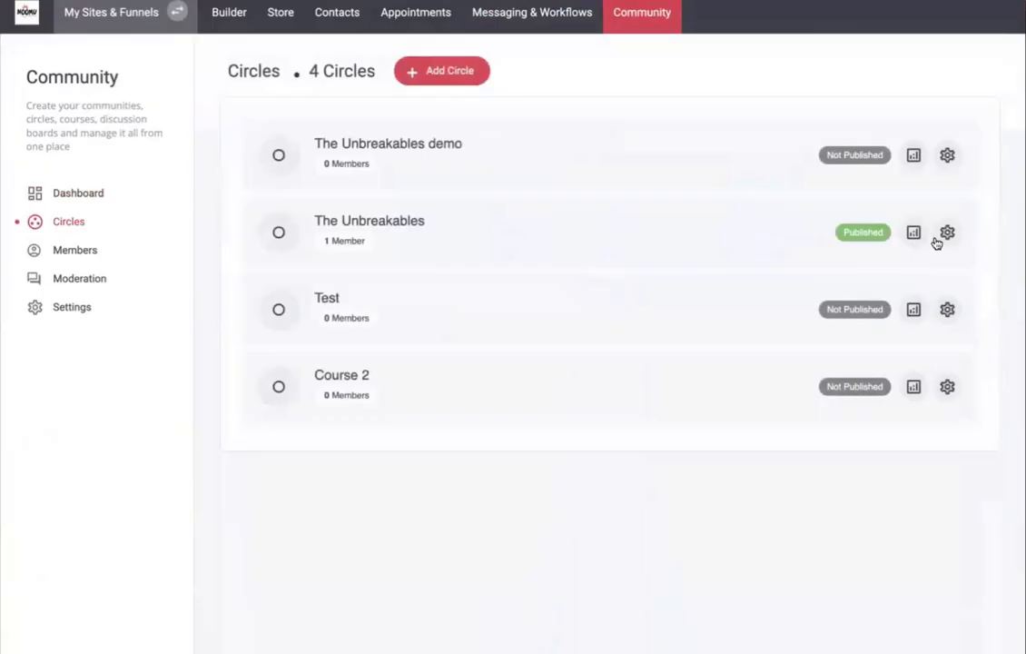
pyautogui.click(944, 236)
pyautogui.click(936, 119)
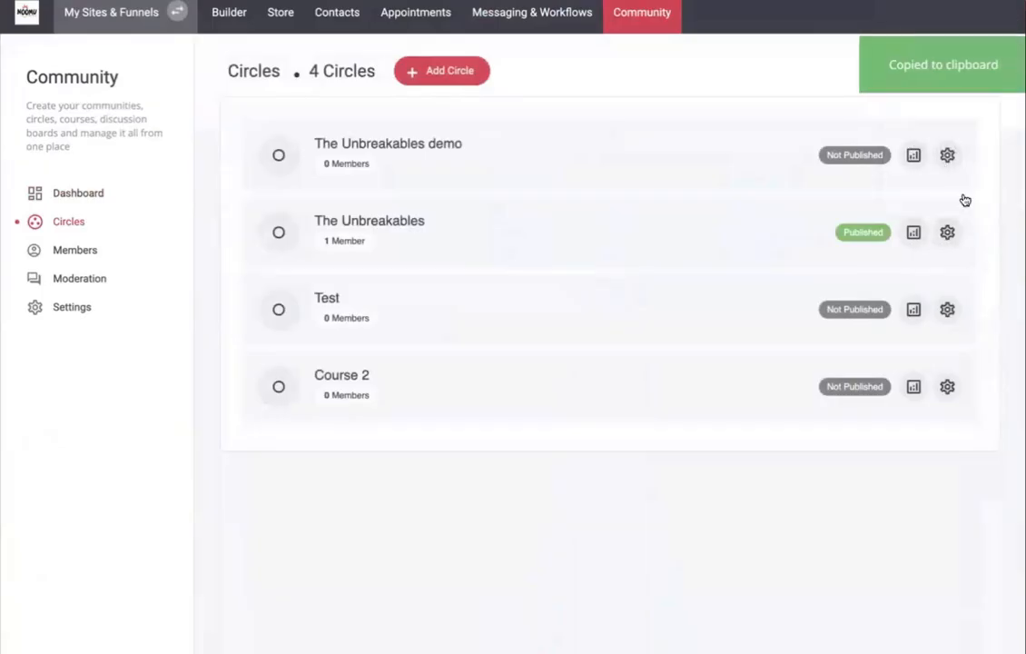
# - Open The Unbreakables automation and check the settings of its Add Contact To A Member Group step
pyautogui.click(495, 13)
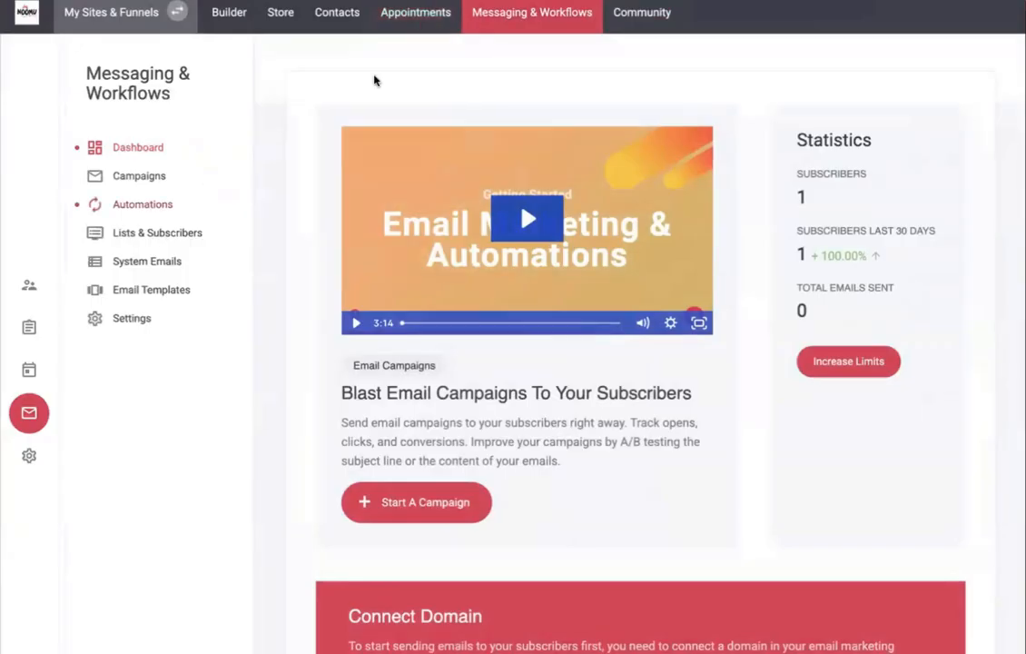
pyautogui.click(137, 206)
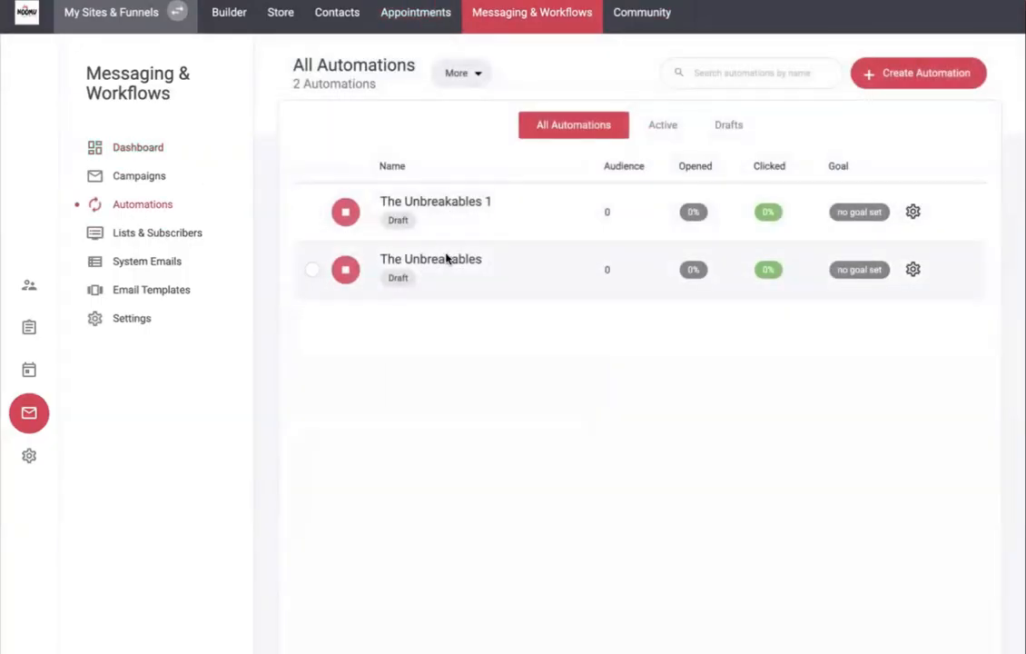
pyautogui.click(447, 259)
pyautogui.click(545, 236)
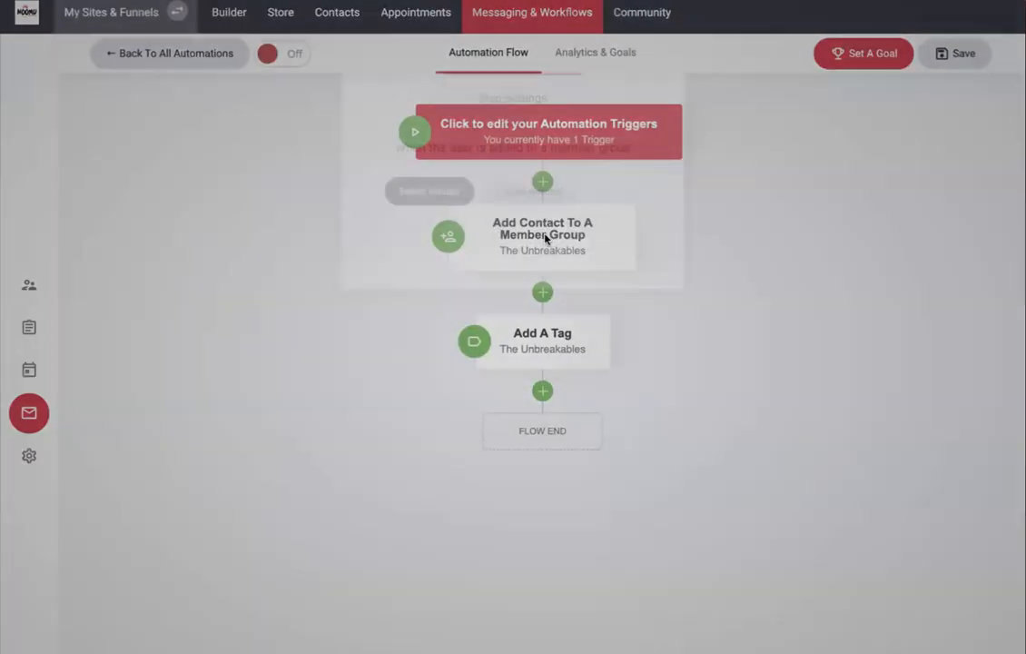
pyautogui.click(842, 238)
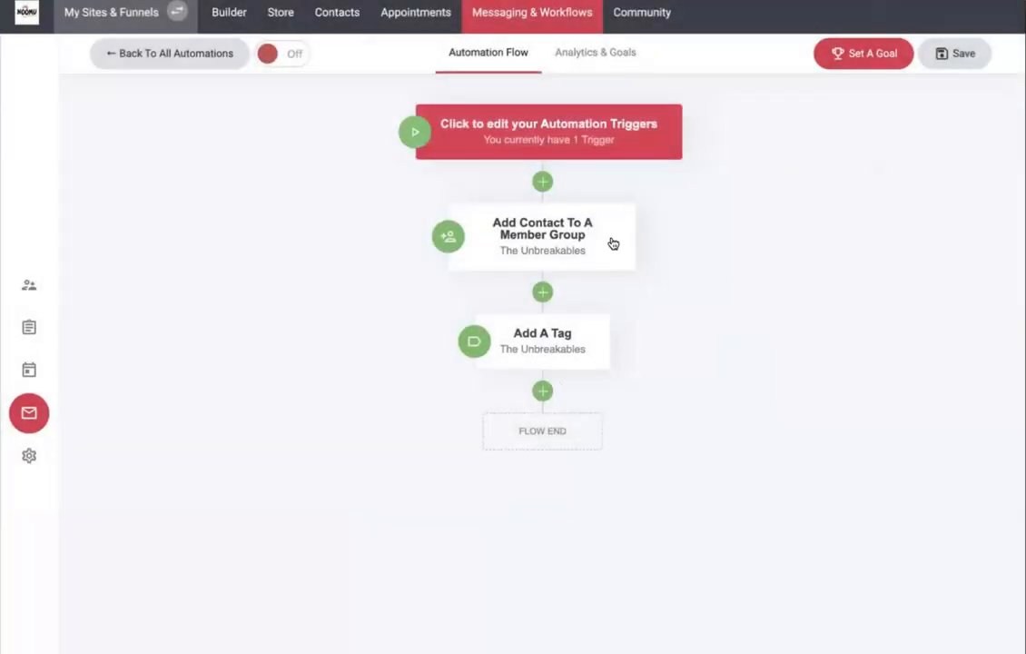
# - View the settings for a Send Email step at the end of The Unbreakables flow and close them without adding it
pyautogui.click(543, 392)
pyautogui.scroll(-2, 518, 361)
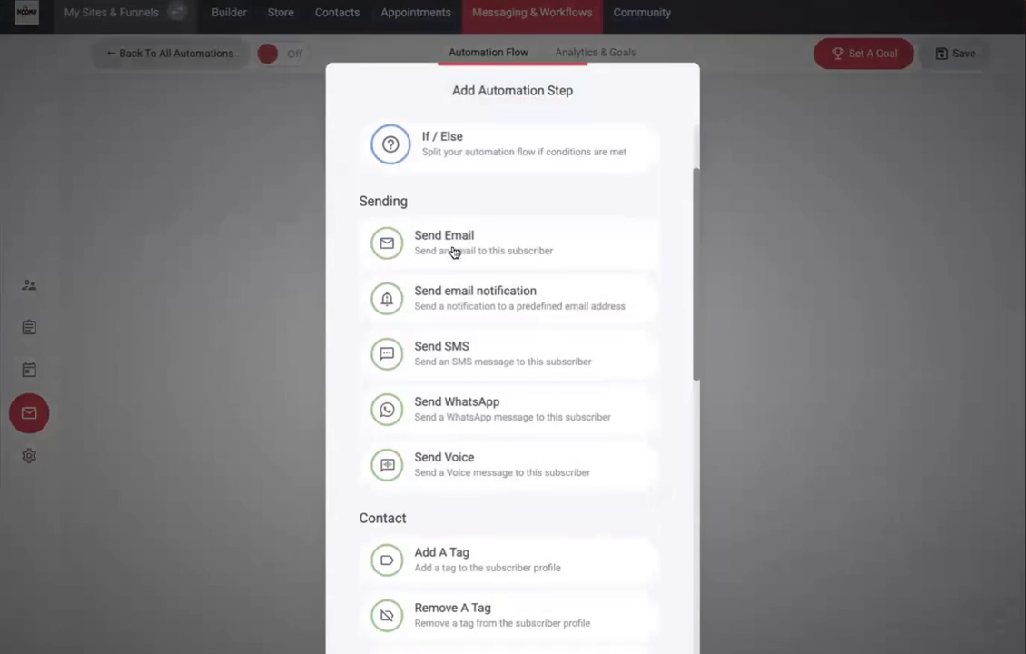
pyautogui.click(481, 256)
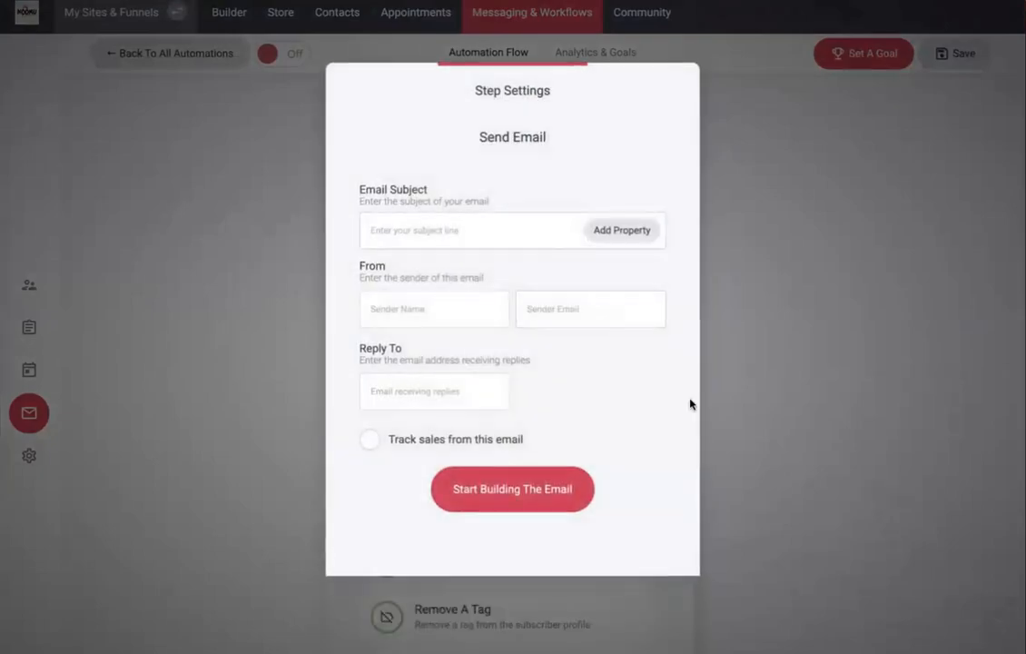
pyautogui.click(759, 330)
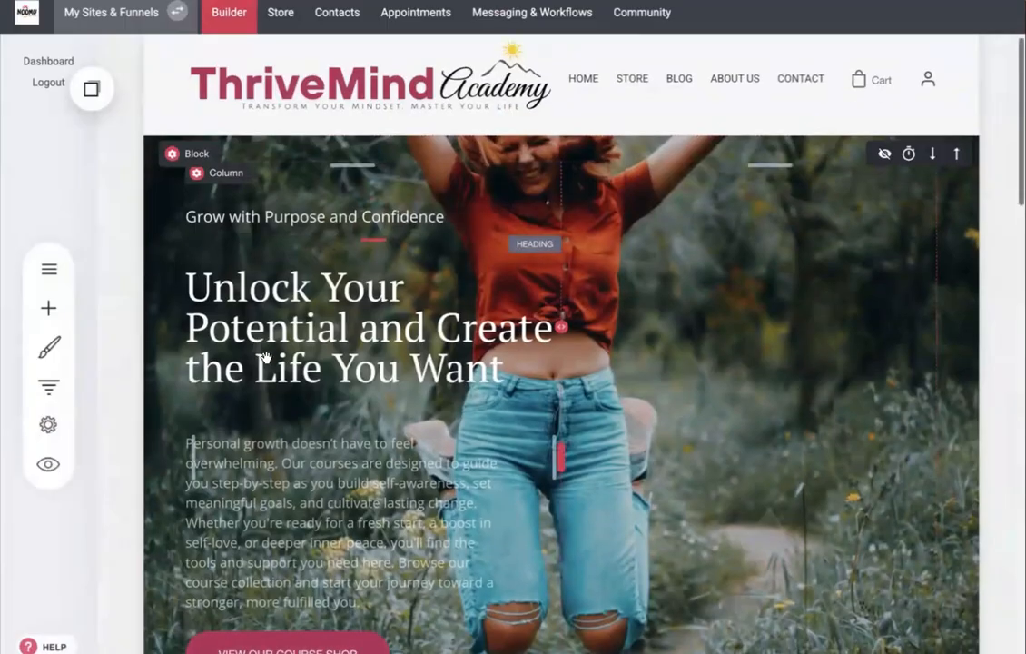
# - Find the Free 7-Day Challenge subscribe form in the site's footer and look at its form fields
pyautogui.scroll(-15, 265, 356)
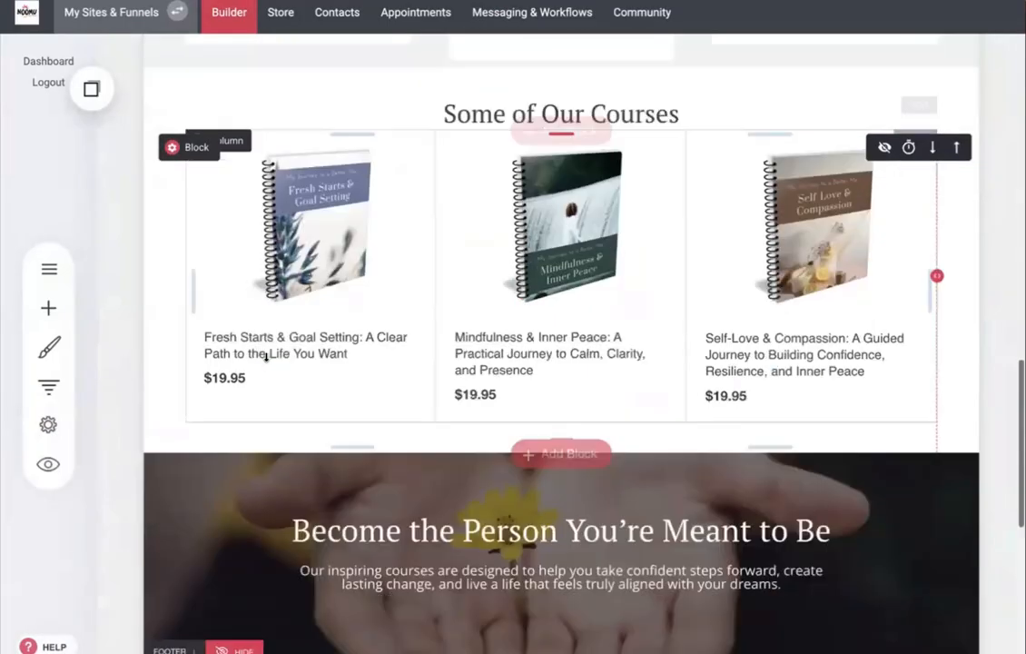
pyautogui.click(667, 378)
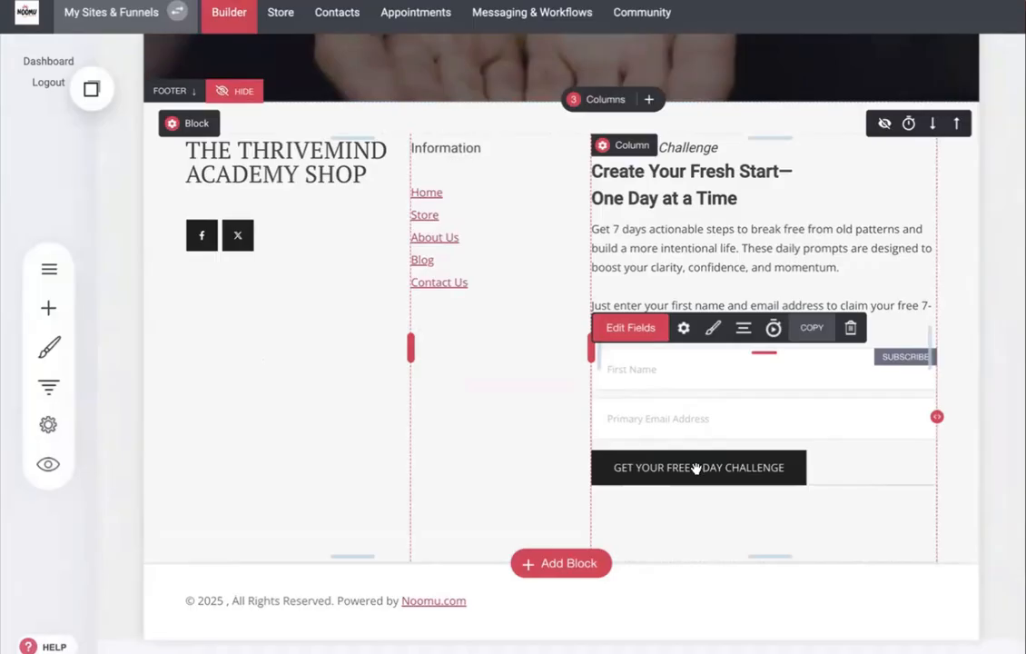
pyautogui.click(630, 330)
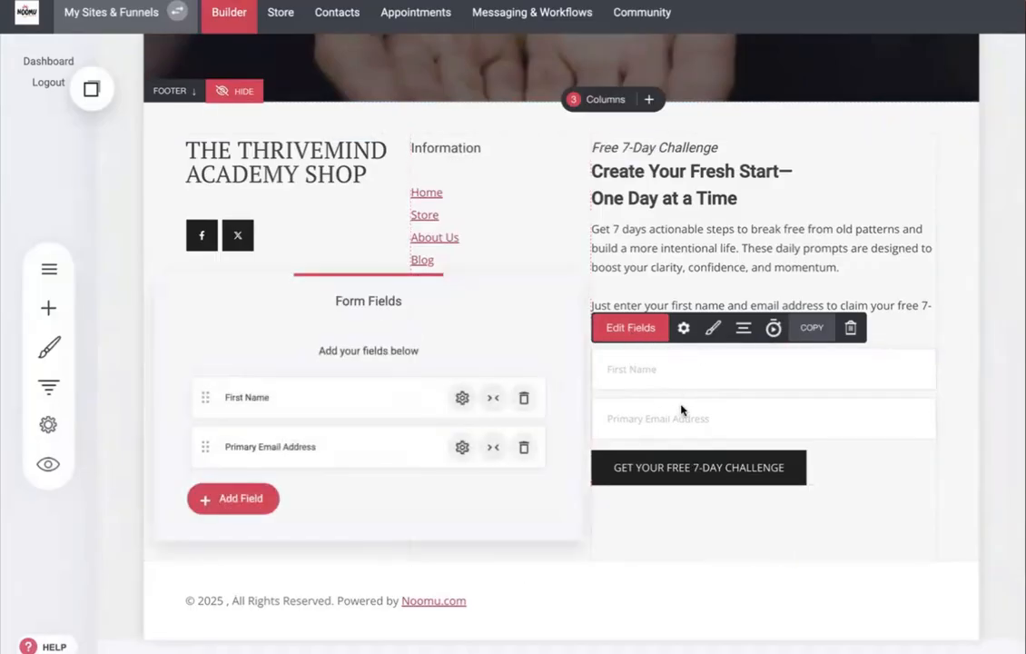
pyautogui.click(685, 481)
# - Review the challenge form's settings, including its thank you page, email marketing lists and contact tags, without changing them
pyautogui.click(691, 466)
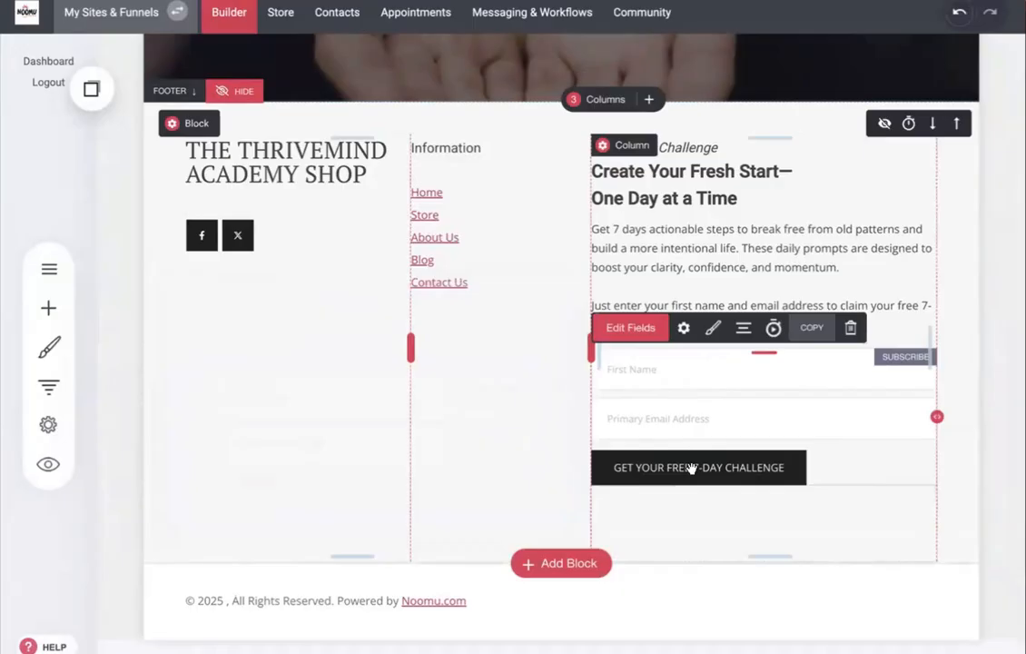
pyautogui.click(683, 332)
pyautogui.scroll(-3, 459, 347)
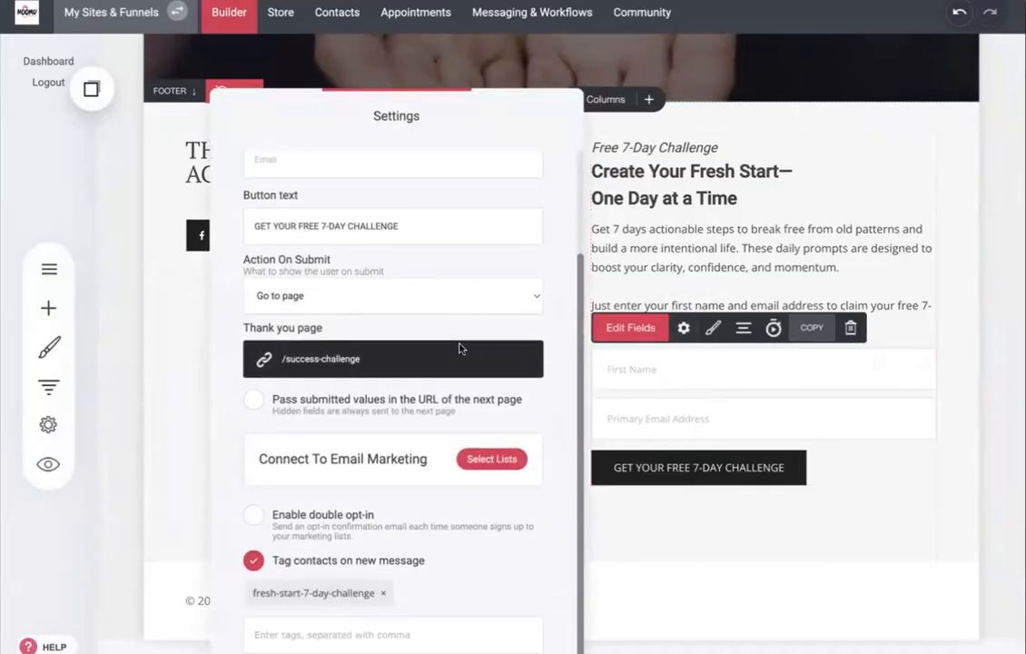
pyautogui.click(491, 467)
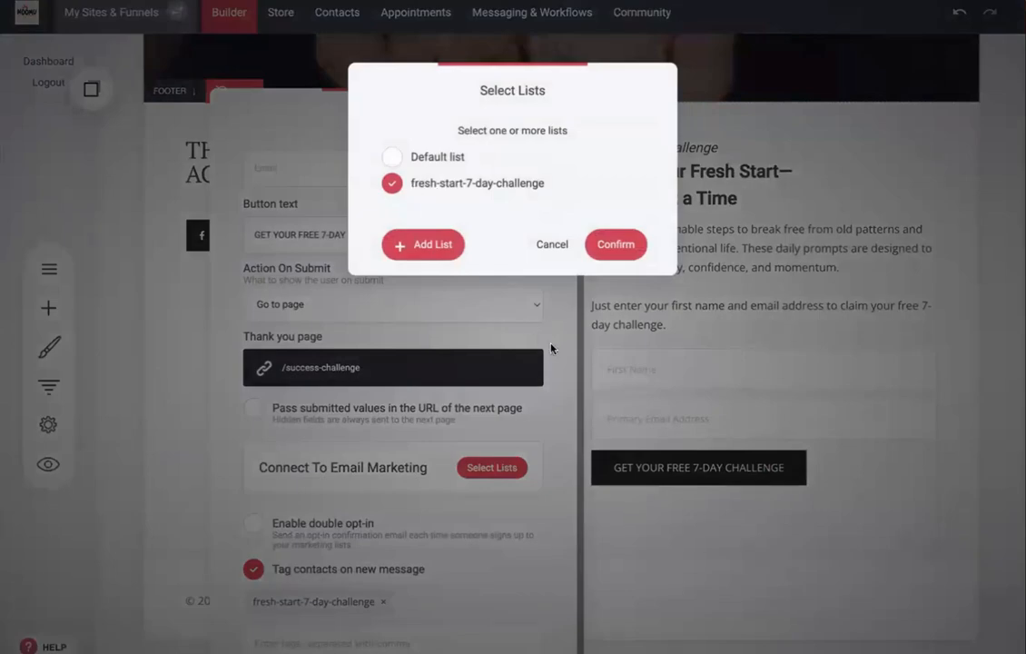
pyautogui.click(549, 245)
pyautogui.click(305, 640)
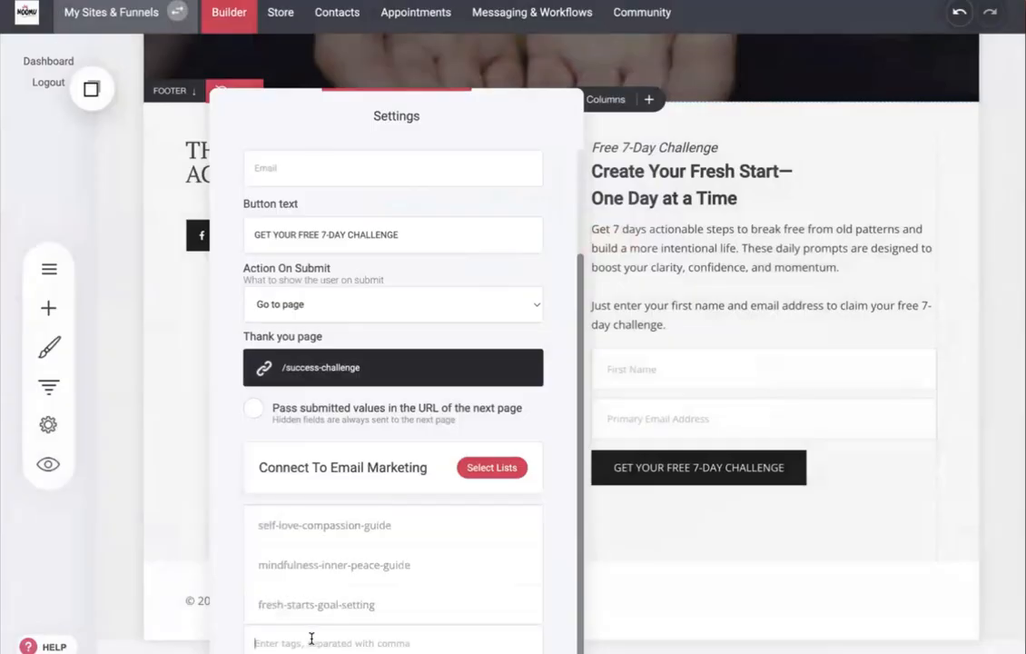
pyautogui.click(557, 577)
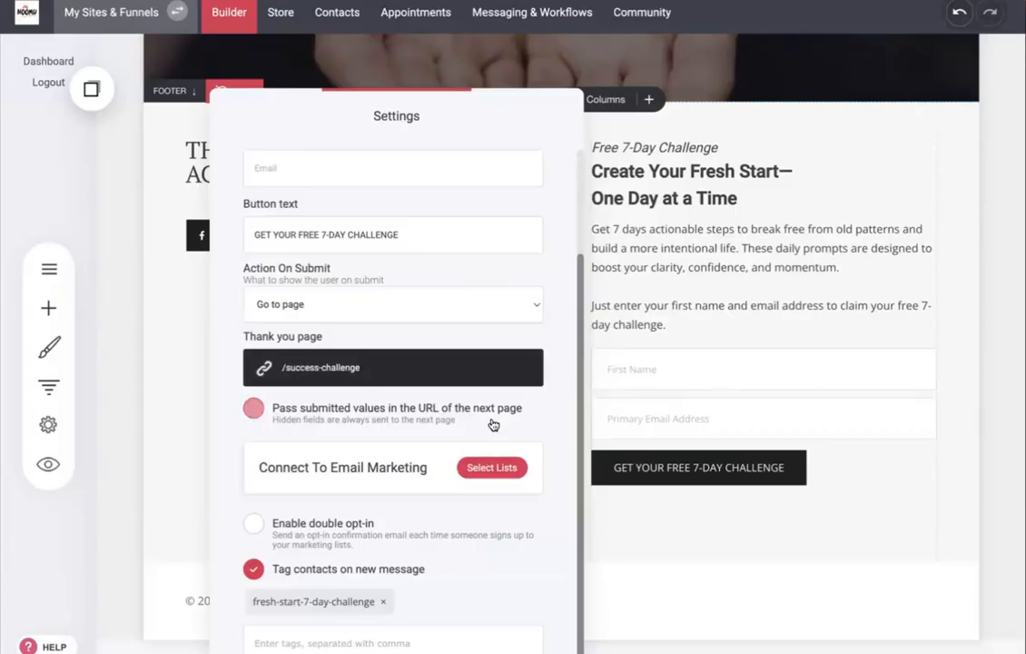
pyautogui.scroll(2, 492, 423)
pyautogui.click(777, 339)
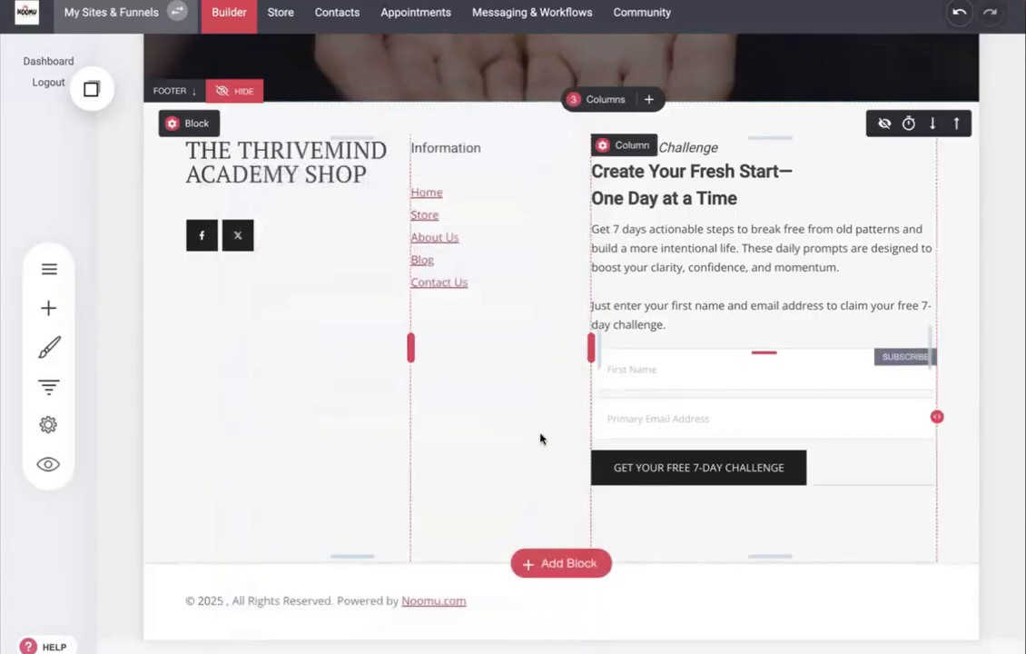
# - Add a block from the Checkouts category below the footer form, using the template with the dark speaker product column
pyautogui.scroll(1, 617, 454)
pyautogui.scroll(20, 618, 454)
pyautogui.scroll(-20, 618, 453)
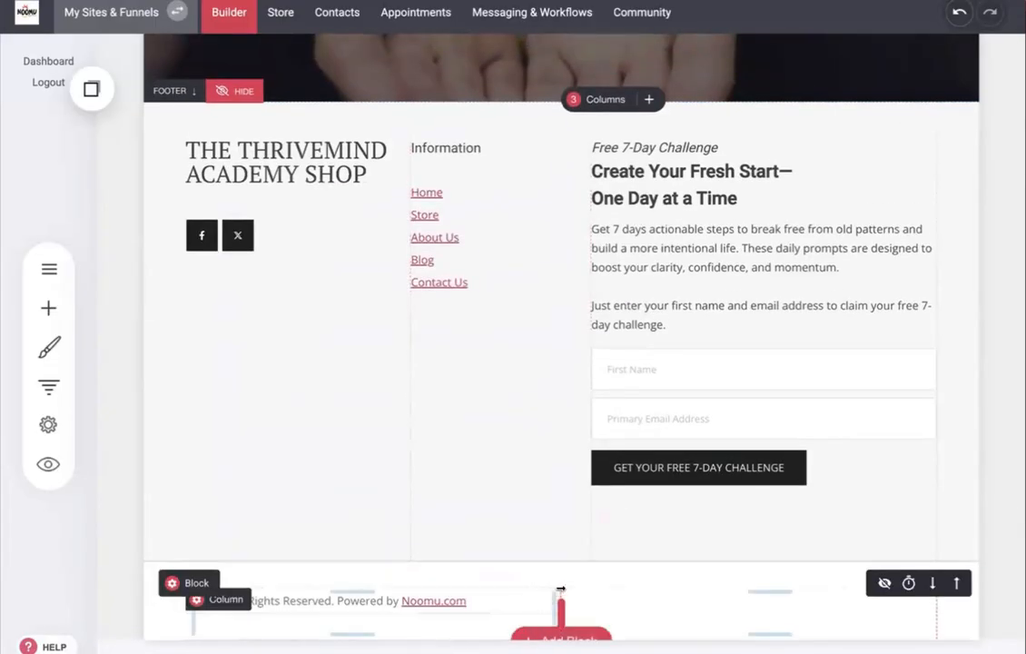
pyautogui.scroll(1, 547, 608)
pyautogui.scroll(2, 547, 581)
pyautogui.scroll(-3, 544, 563)
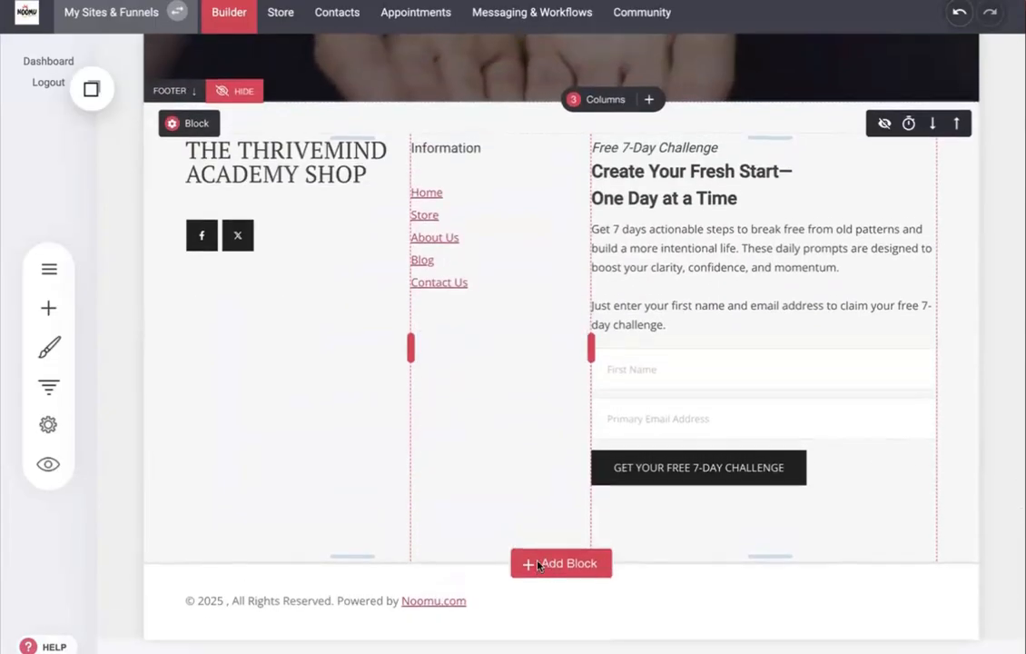
pyautogui.click(542, 562)
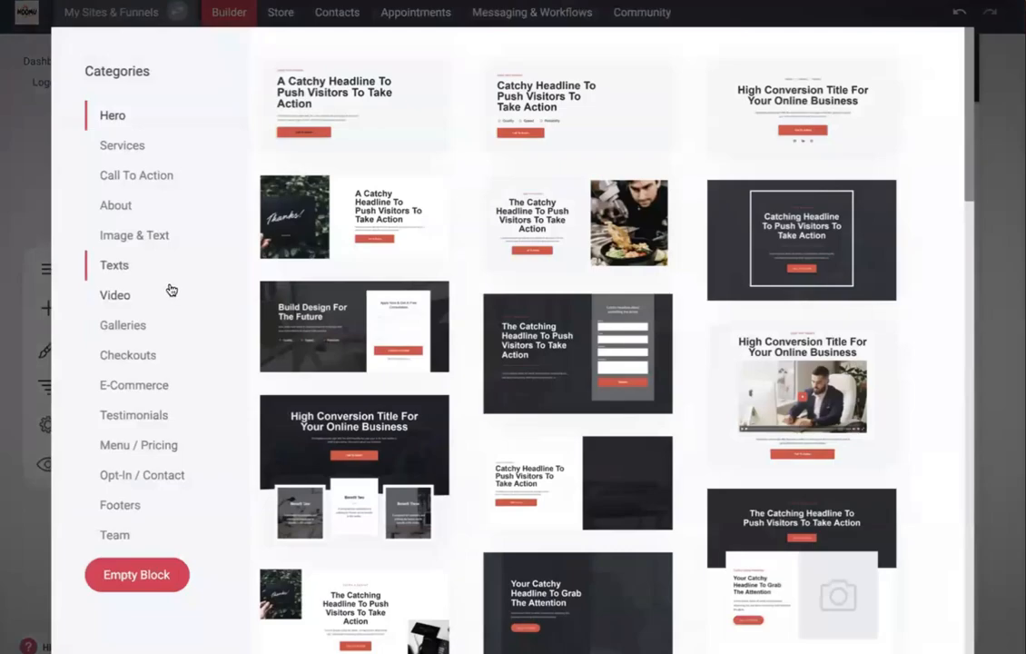
pyautogui.click(126, 363)
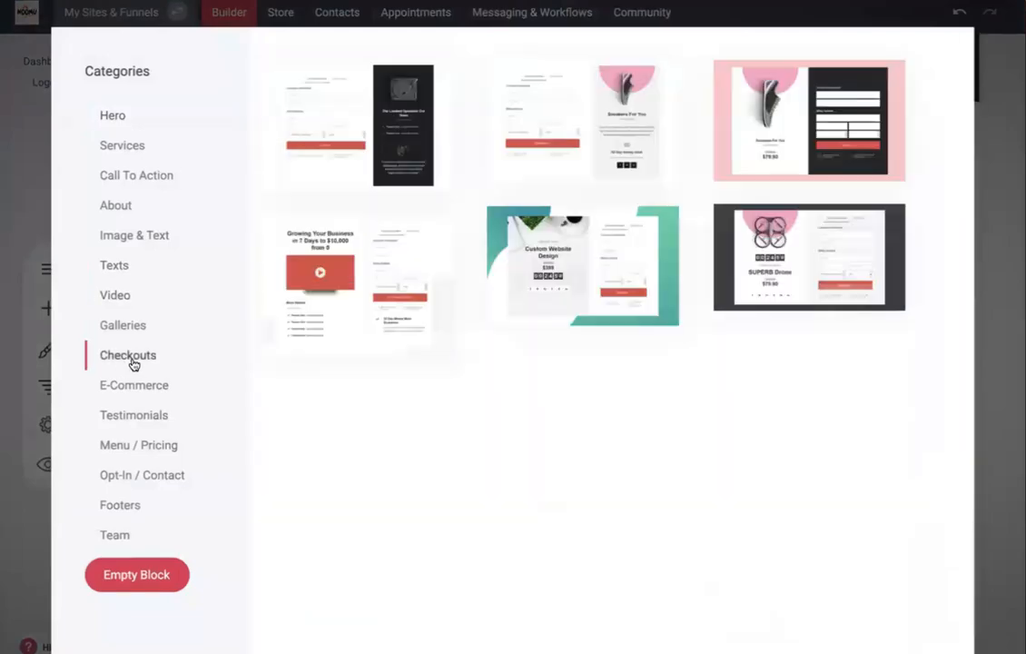
pyautogui.click(338, 133)
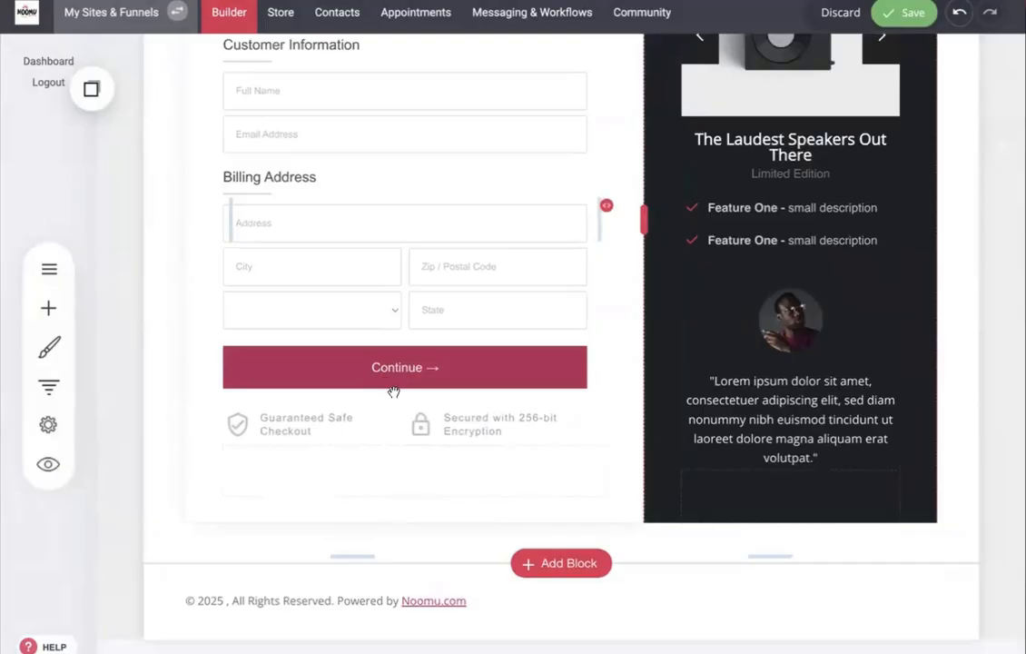
# - Enable customer registrations in the settings of the new checkout form
pyautogui.scroll(2, 381, 367)
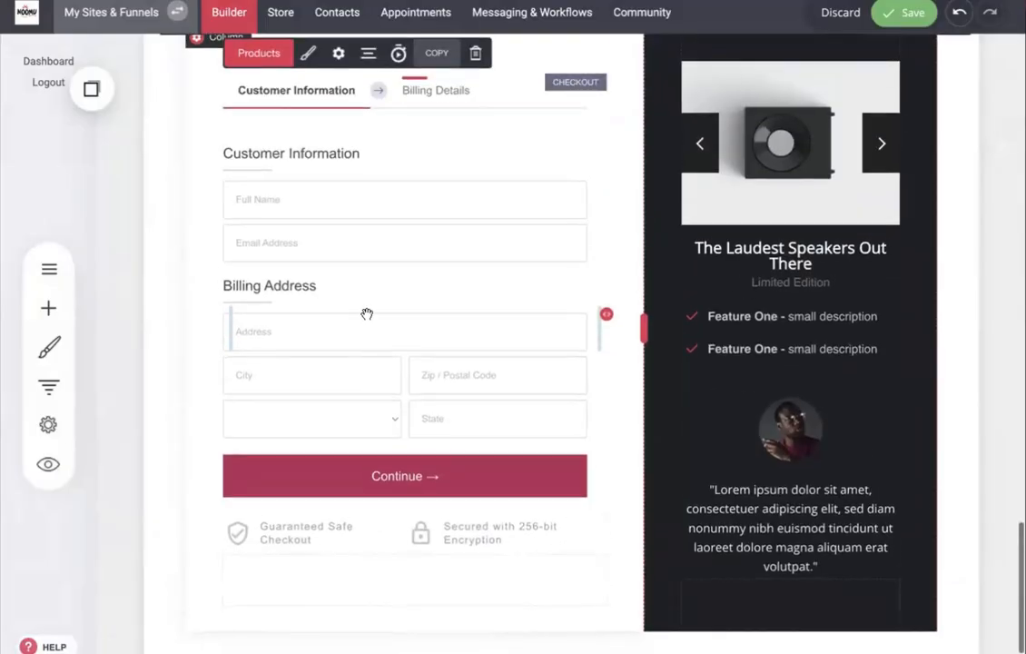
pyautogui.click(336, 54)
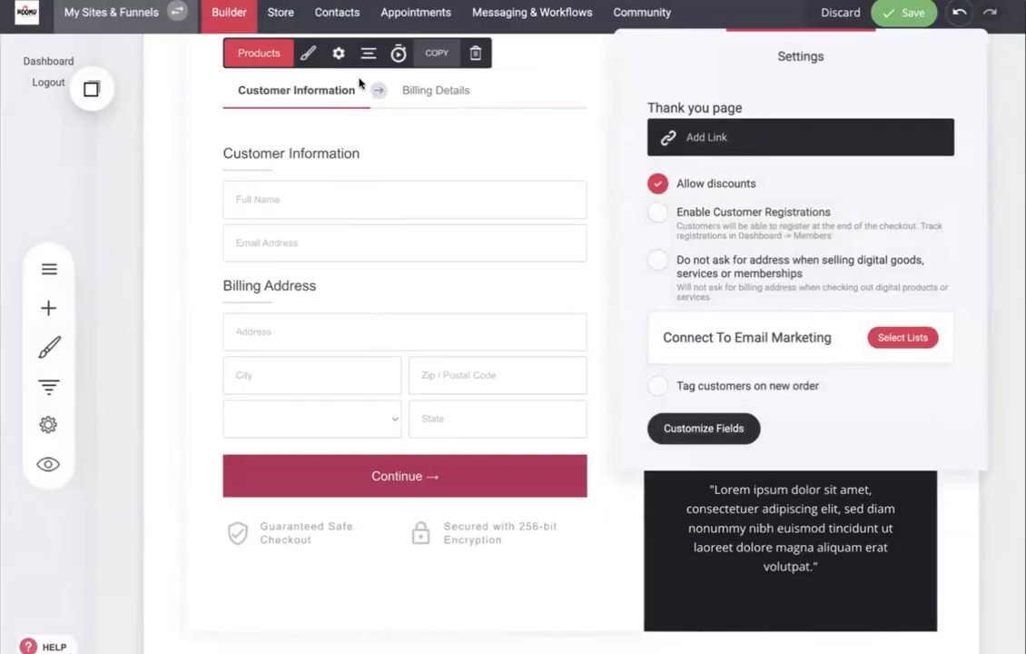
pyautogui.click(654, 207)
pyautogui.click(440, 171)
pyautogui.click(367, 466)
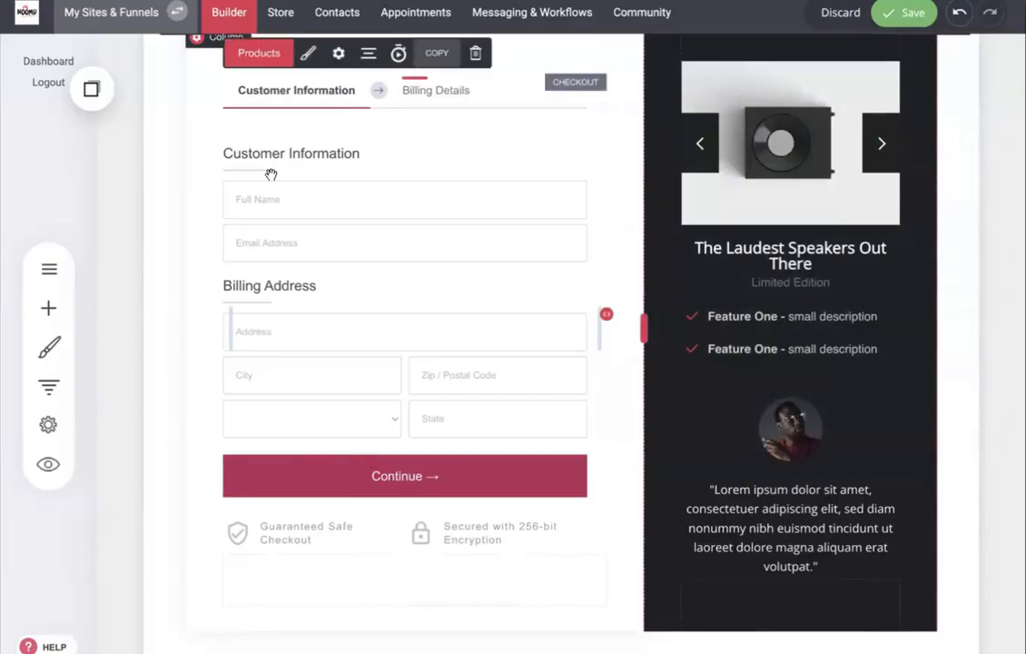
# - Look at the store products available as the checkout form's main products and cancel without choosing any
pyautogui.click(238, 50)
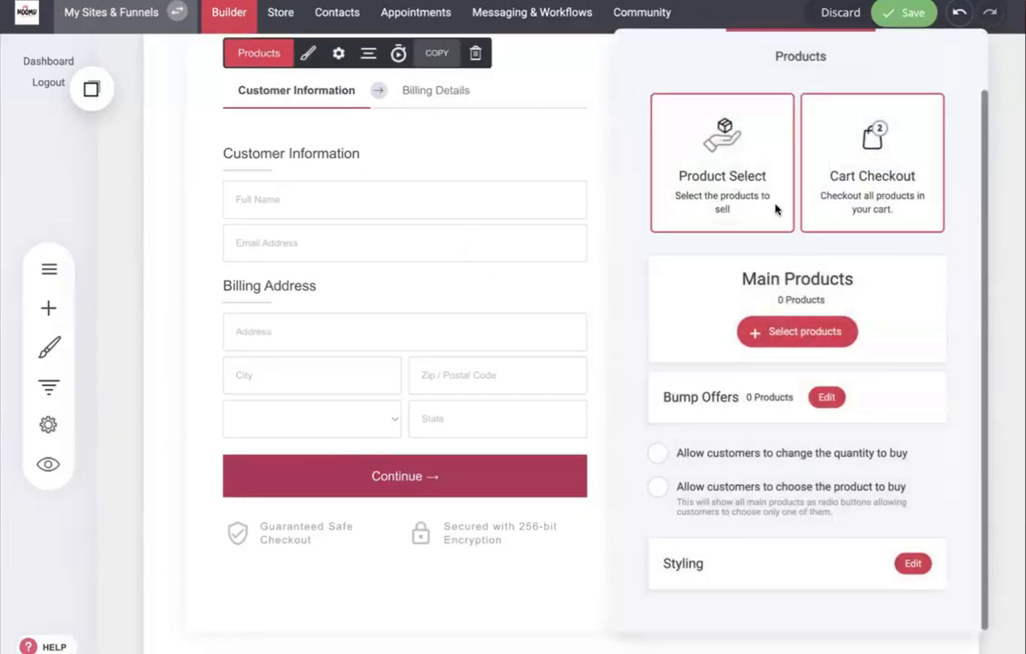
pyautogui.click(759, 332)
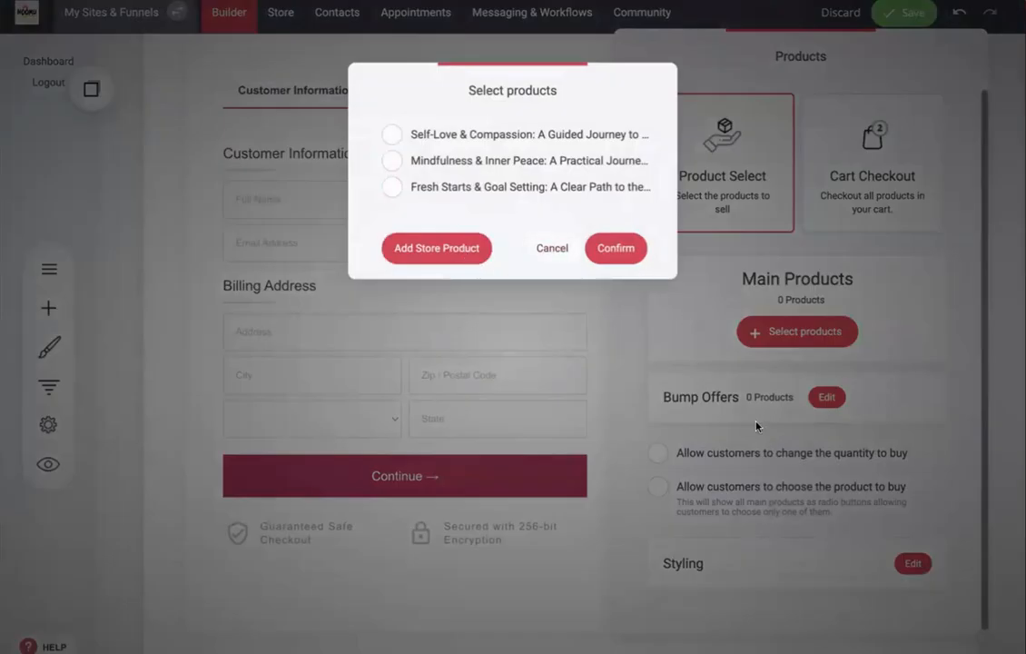
pyautogui.click(550, 249)
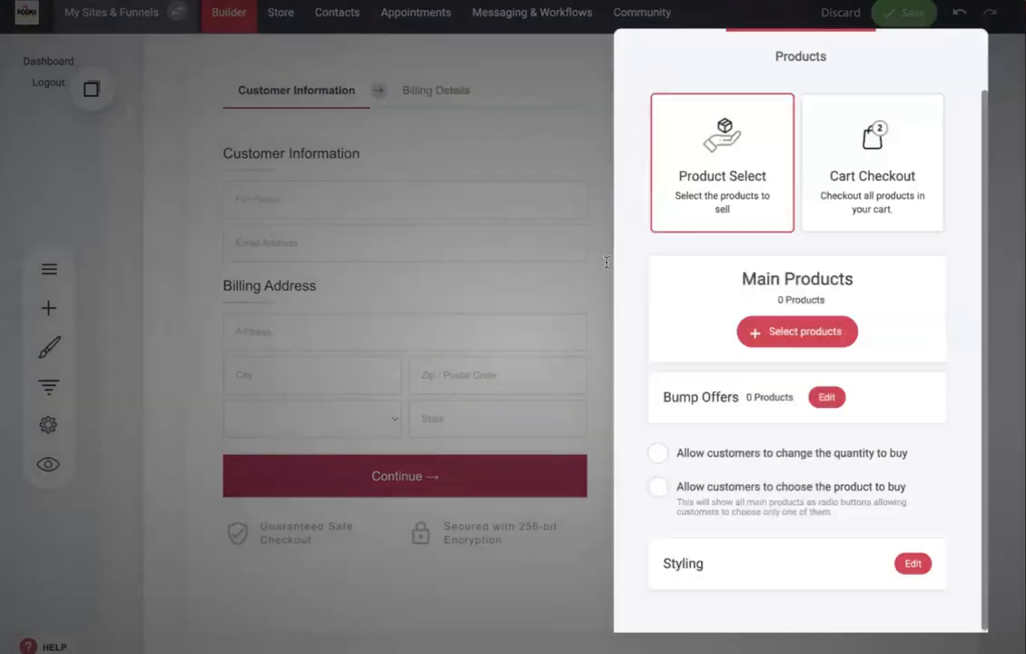
# - Try Cart Checkout and the option letting customers choose the product to buy, then restore Product Select and turn the option off
pyautogui.click(874, 150)
pyautogui.click(754, 172)
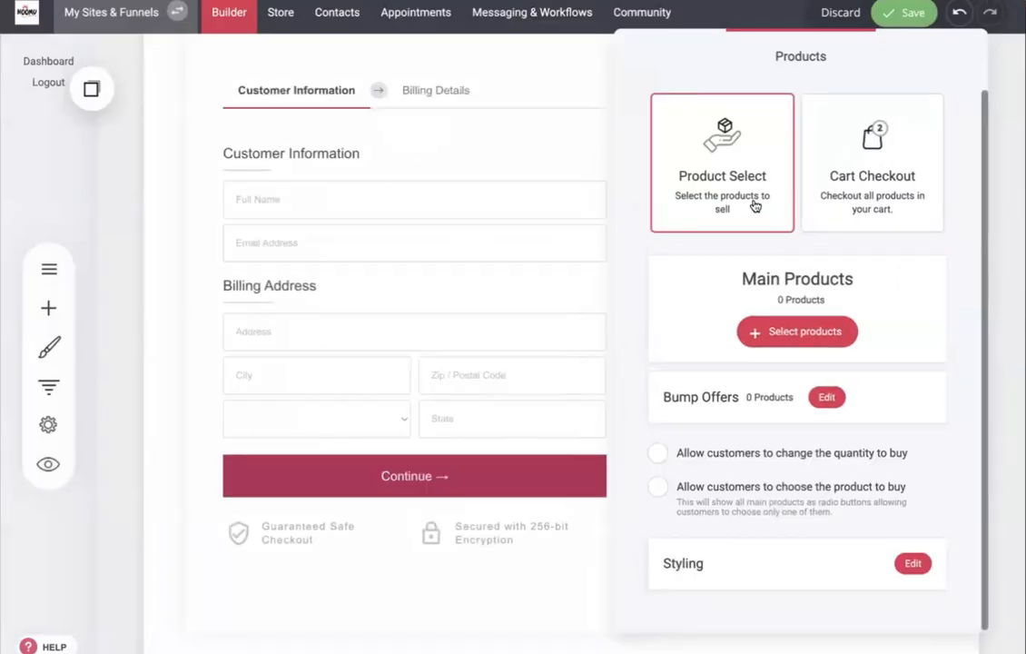
pyautogui.click(795, 332)
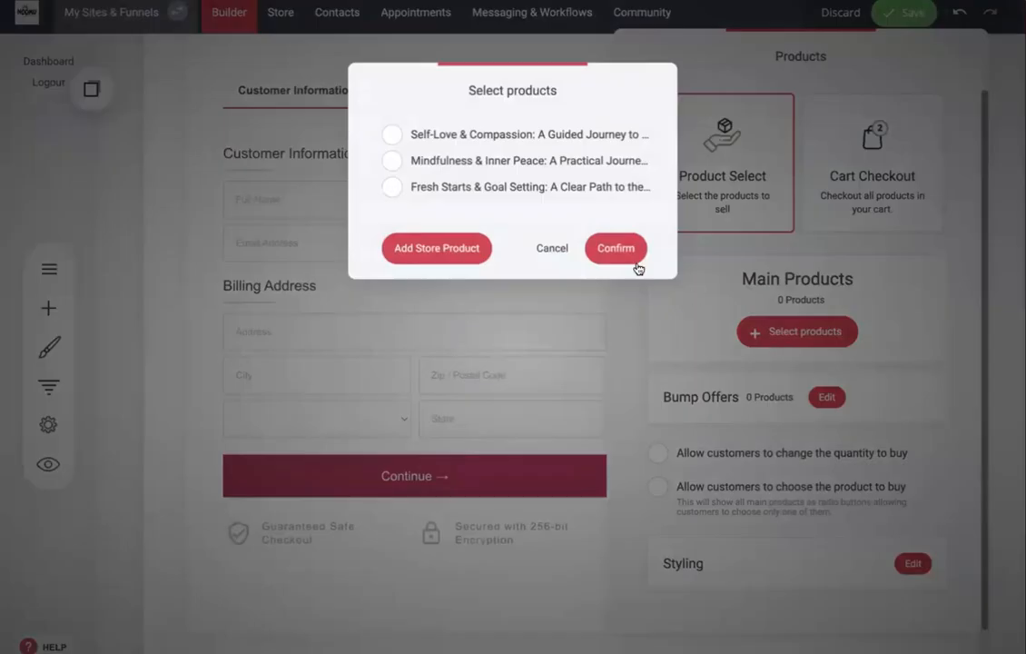
pyautogui.click(553, 245)
pyautogui.click(773, 508)
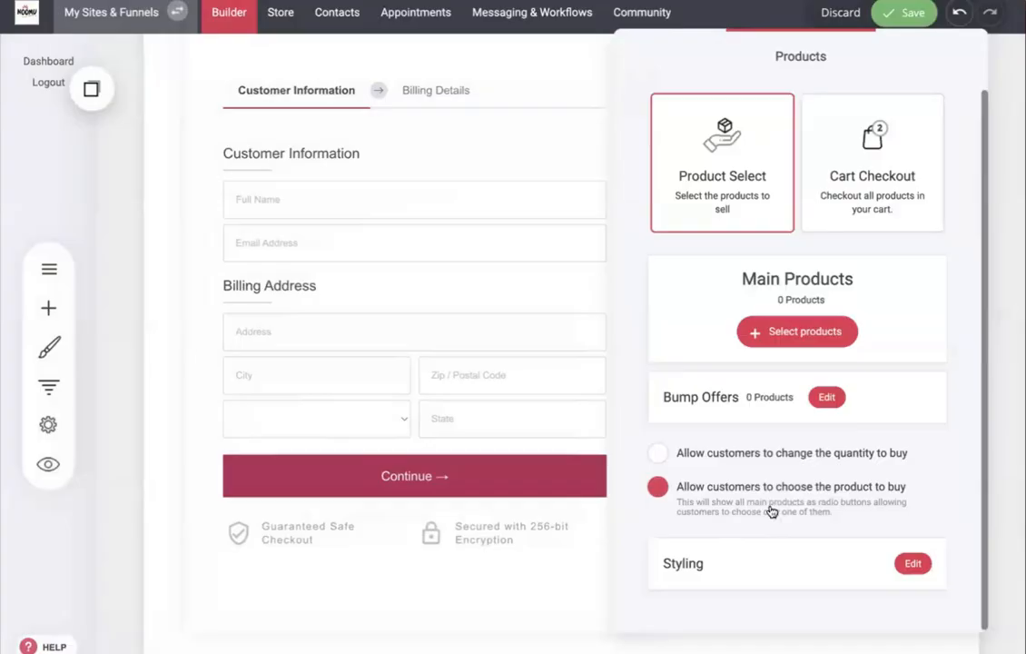
pyautogui.click(771, 512)
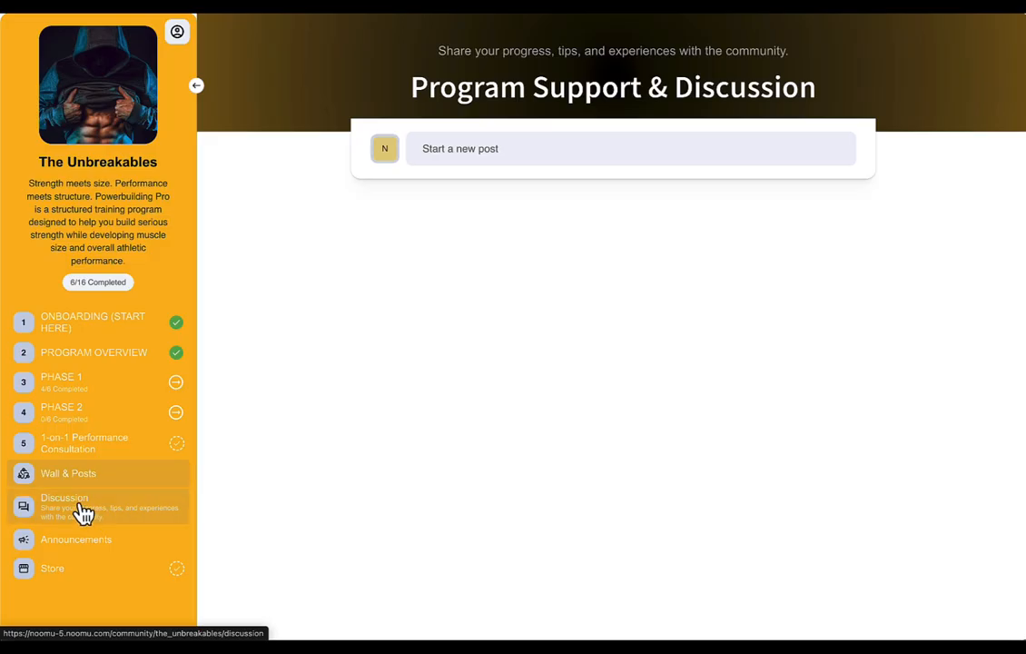
# - View the Discussion, Announcements and Store sections of The Unbreakables community
pyautogui.click(82, 511)
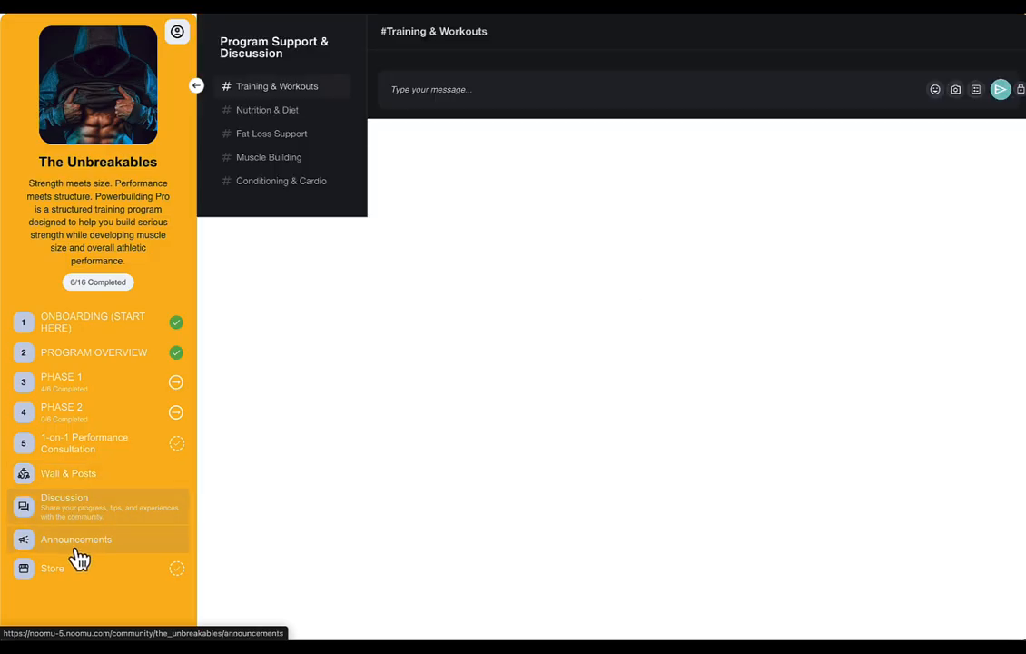
pyautogui.click(78, 550)
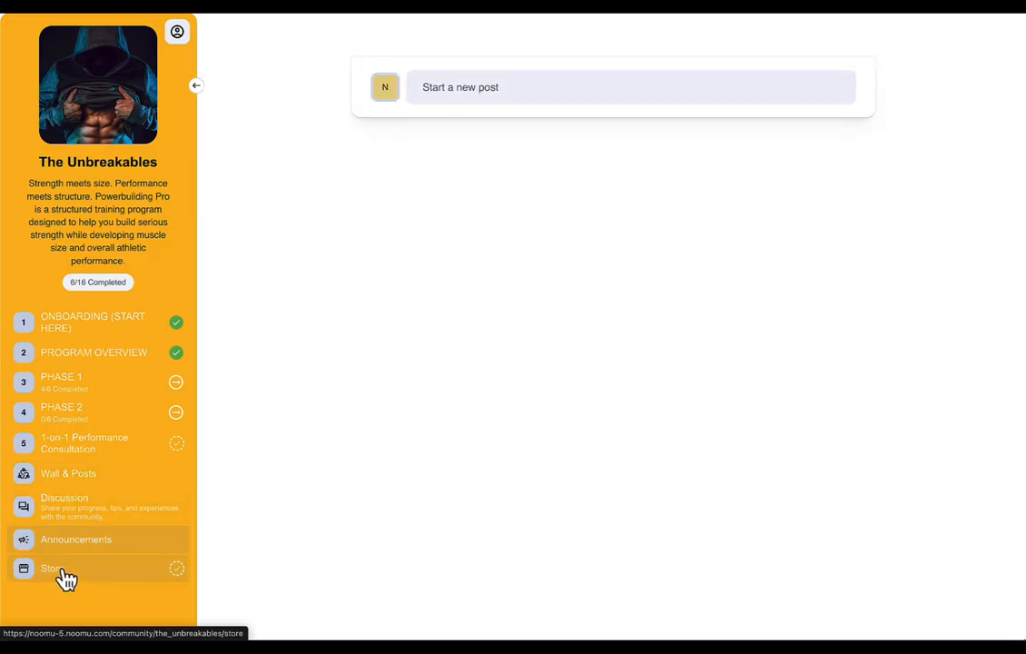
pyautogui.click(65, 572)
pyautogui.scroll(-4, 385, 520)
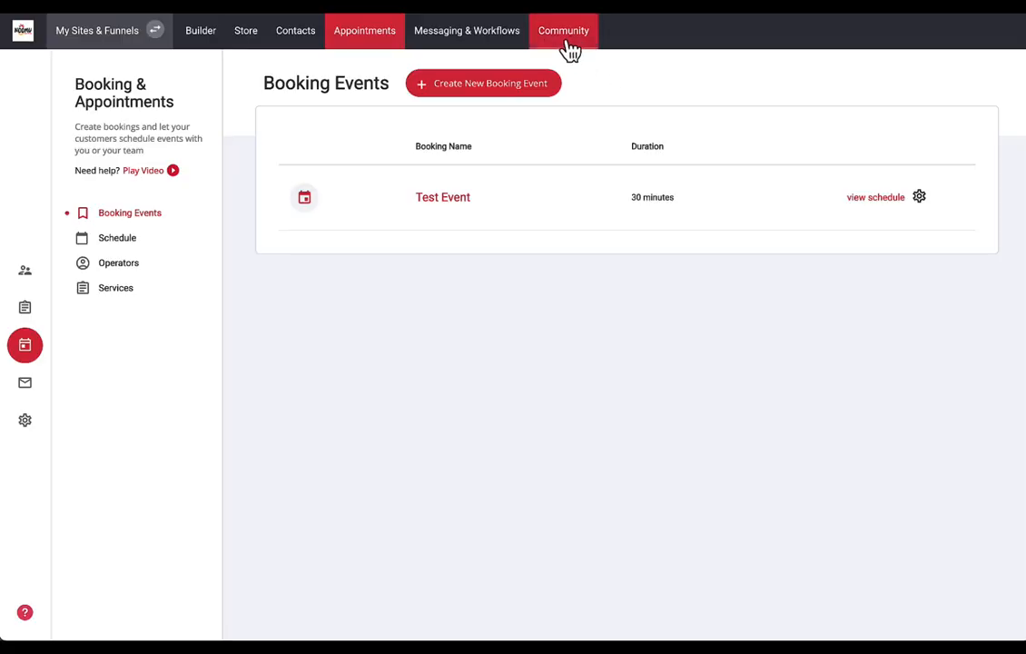
# - Open the Community area of the site dashboard and look through it
pyautogui.click(563, 32)
pyautogui.click(659, 233)
pyautogui.scroll(-2, 799, 304)
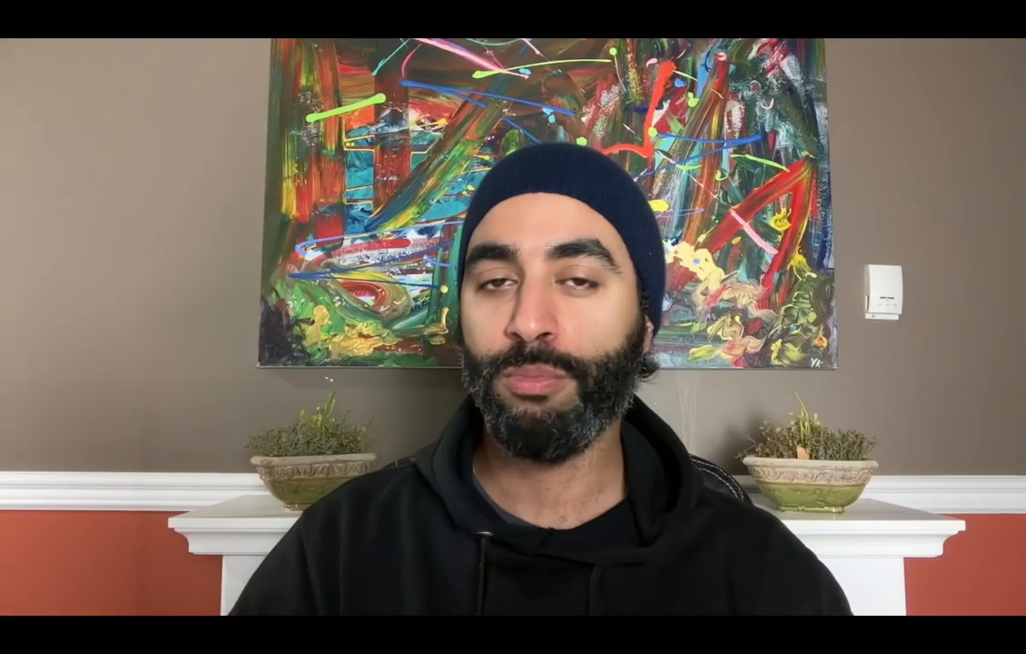